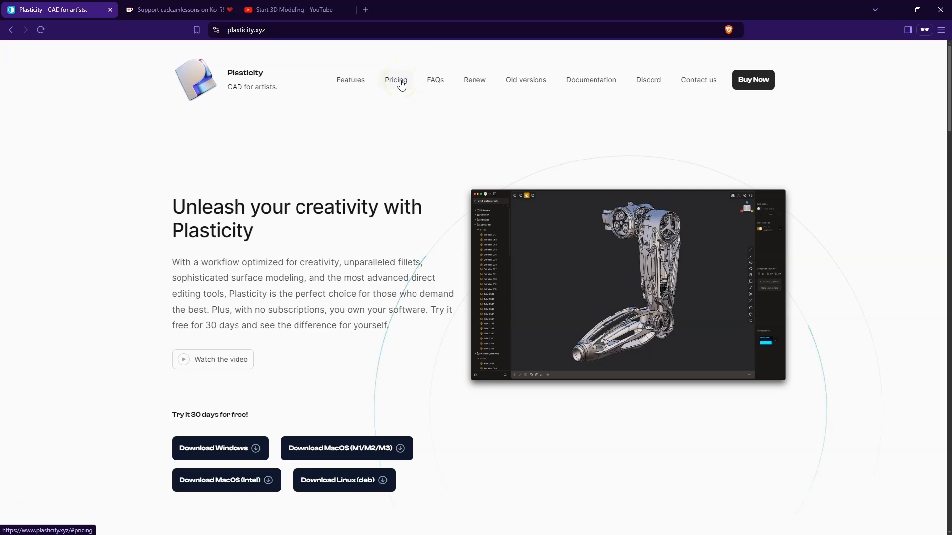
Open the Indie 1.1 checkout from the Plasticity pricing page, apply the promotional discount code, and close the order.
{"action": "left_click", "coordinate": [401, 85]}
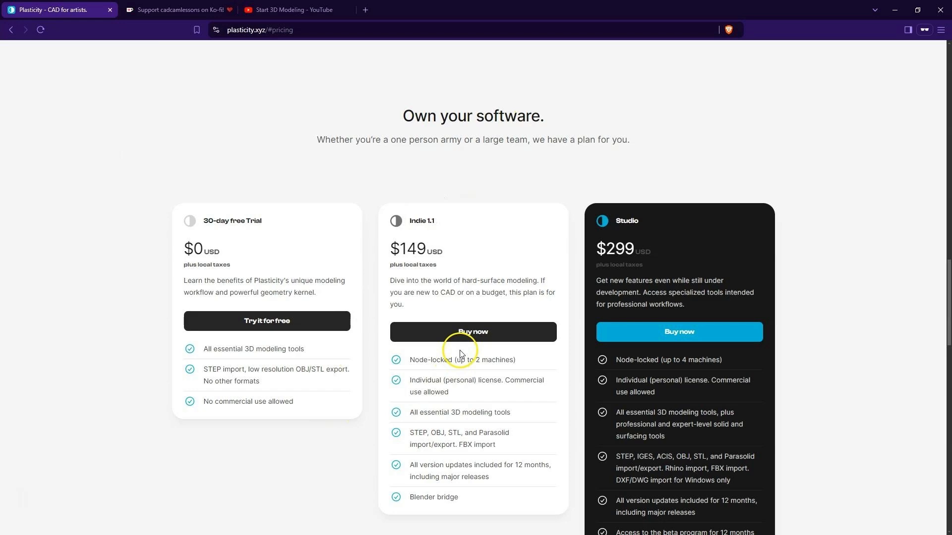
{"action": "left_click", "coordinate": [485, 337]}
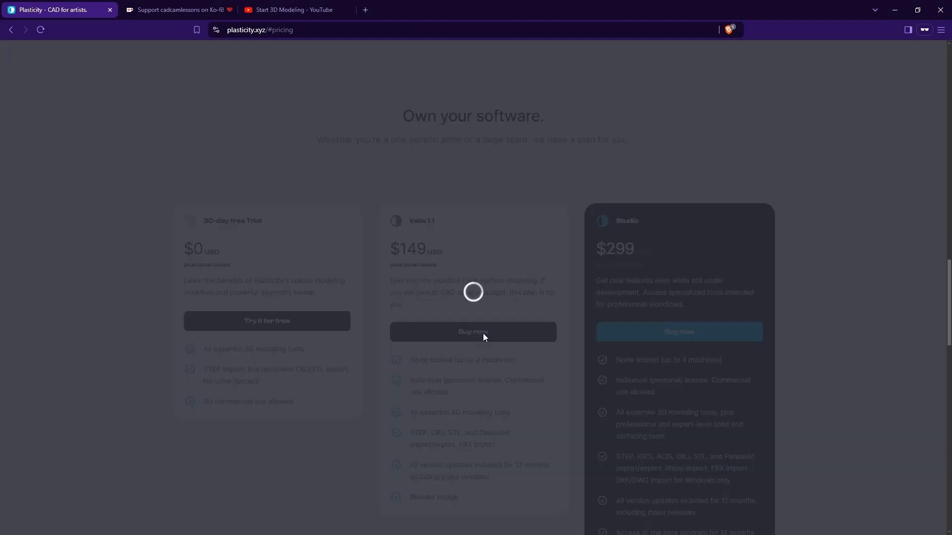
{"action": "left_click", "coordinate": [441, 187]}
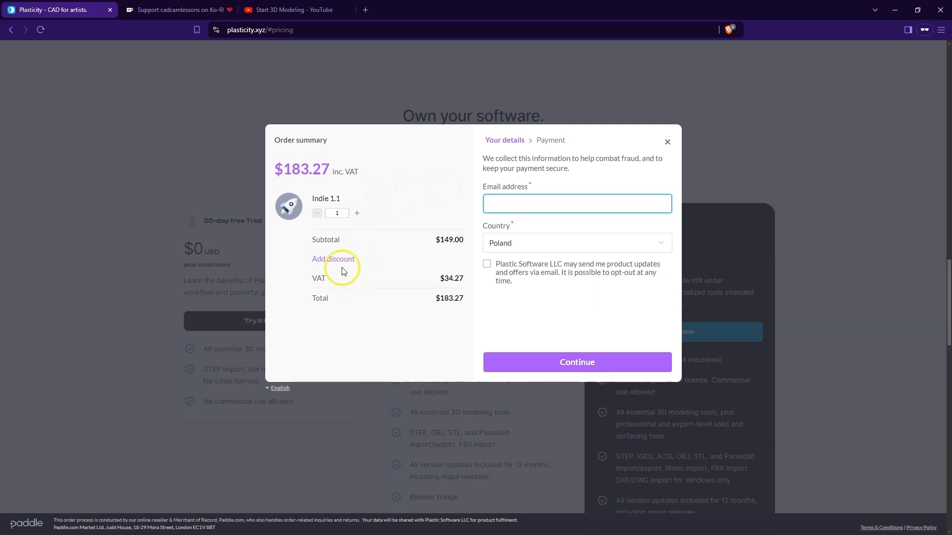
{"action": "left_click", "coordinate": [352, 259]}
{"action": "left_click", "coordinate": [352, 279]}
{"action": "type", "text": "d"}
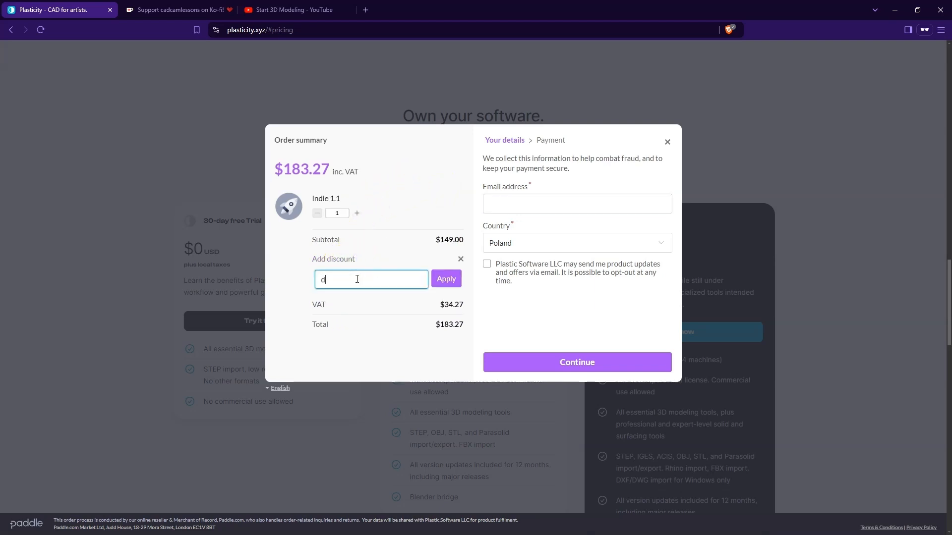
{"action": "type", "text": "amiancadcam"}
{"action": "left_click", "coordinate": [443, 279]}
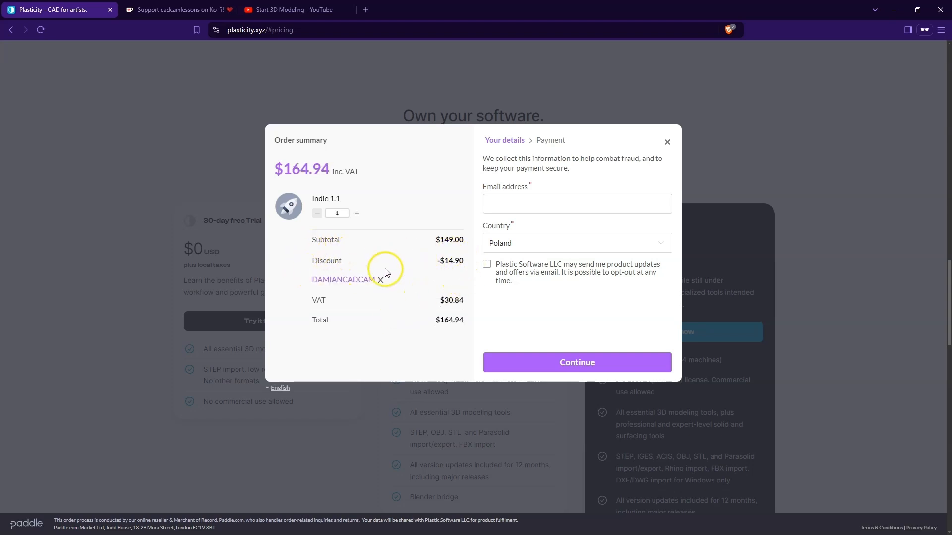
{"action": "left_click", "coordinate": [667, 142]}
Open the Studio plan's checkout, apply the promotional discount code, and close the order.
{"action": "left_click", "coordinate": [676, 330]}
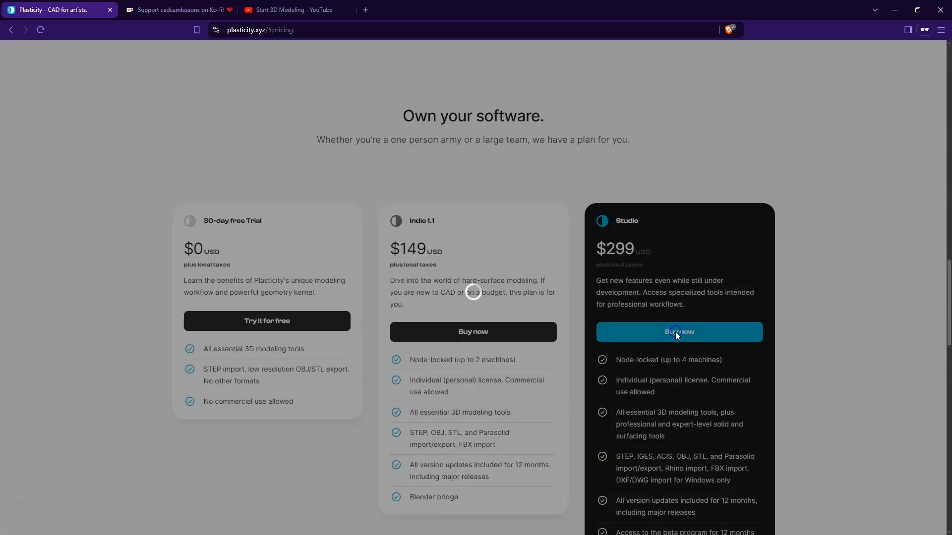
{"action": "left_click", "coordinate": [342, 259]}
{"action": "type", "text": "dam"}
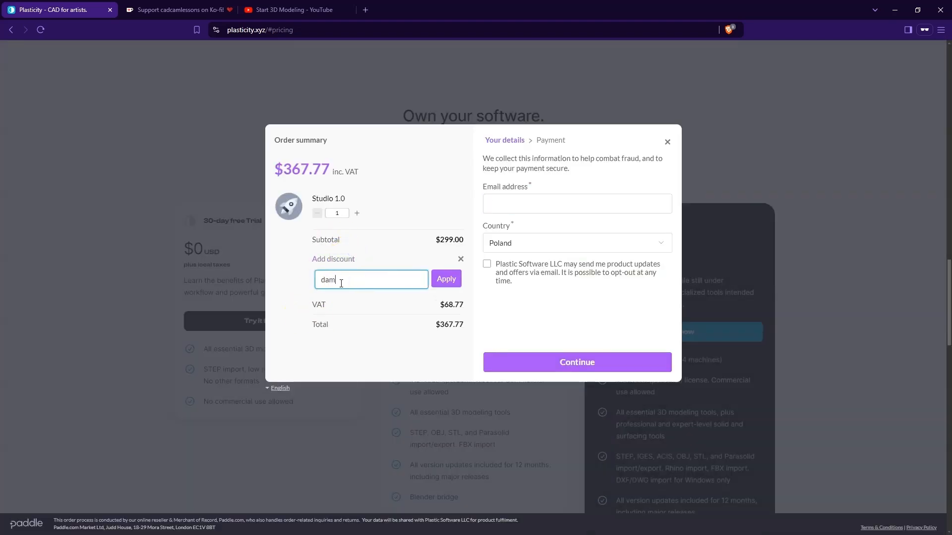
{"action": "type", "text": "iancadcam"}
{"action": "left_click", "coordinate": [446, 279]}
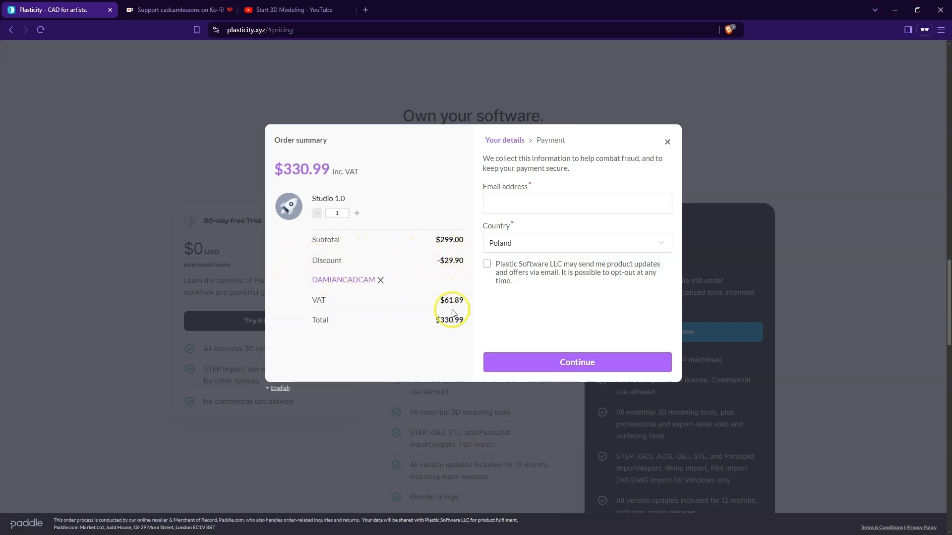
{"action": "left_click", "coordinate": [667, 143]}
Choose a one-time donation amount of $10 on the cadcamlessons Ko-fi page.
{"action": "left_click", "coordinate": [178, 10]}
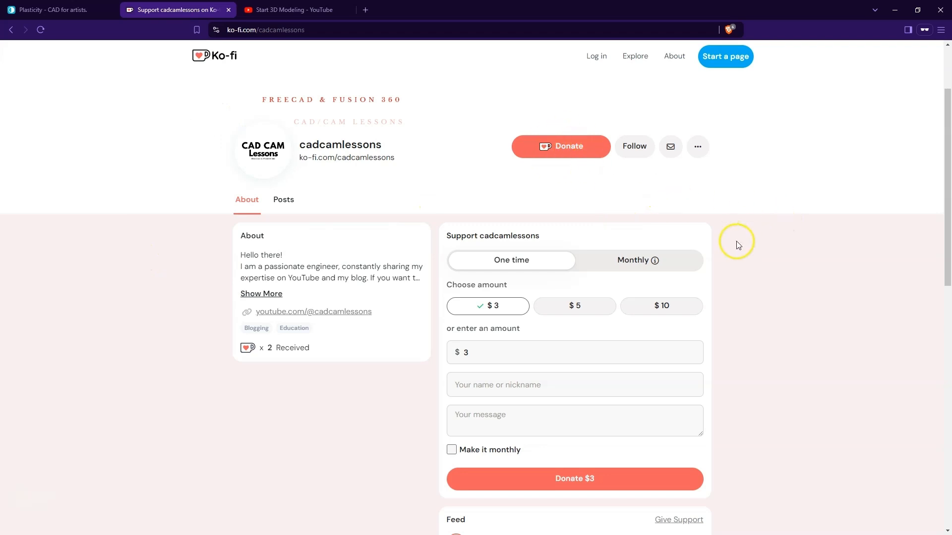
{"action": "left_click", "coordinate": [573, 304]}
{"action": "left_click", "coordinate": [660, 306]}
{"action": "left_click", "coordinate": [484, 306]}
{"action": "left_click", "coordinate": [573, 308]}
{"action": "left_click", "coordinate": [657, 307]}
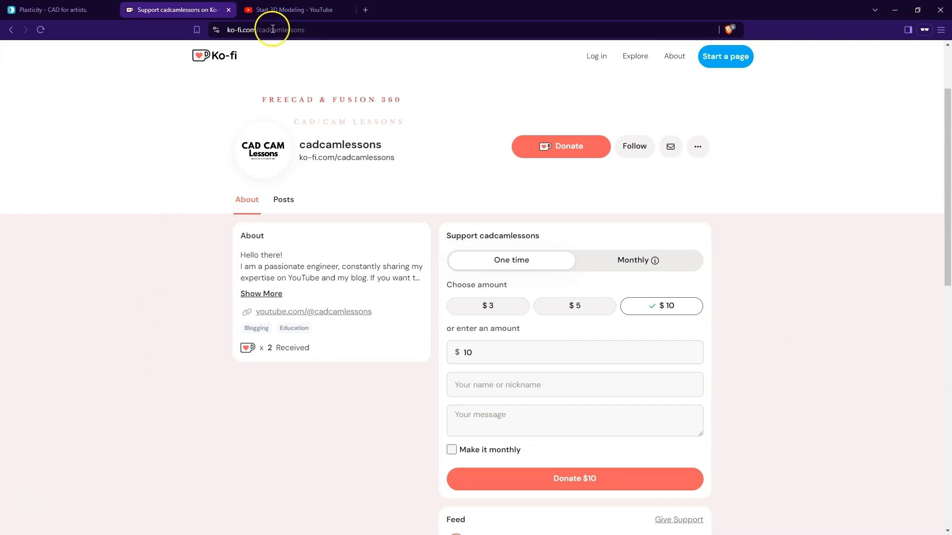
Look through the Plasticity tutorial videos on the Start 3D Modeling YouTube channel.
{"action": "left_click", "coordinate": [276, 13]}
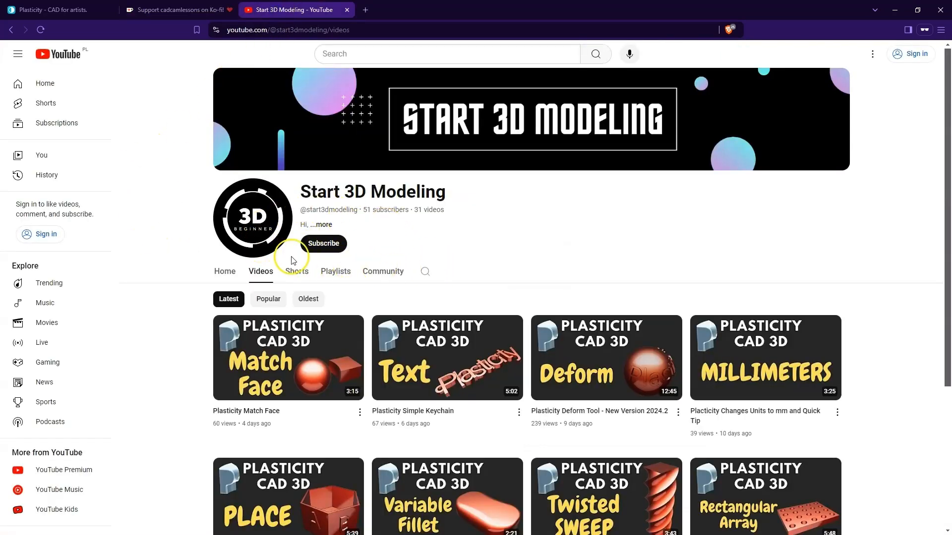
{"action": "scroll", "coordinate": [446, 243], "scroll_direction": "down", "scroll_amount": 2}
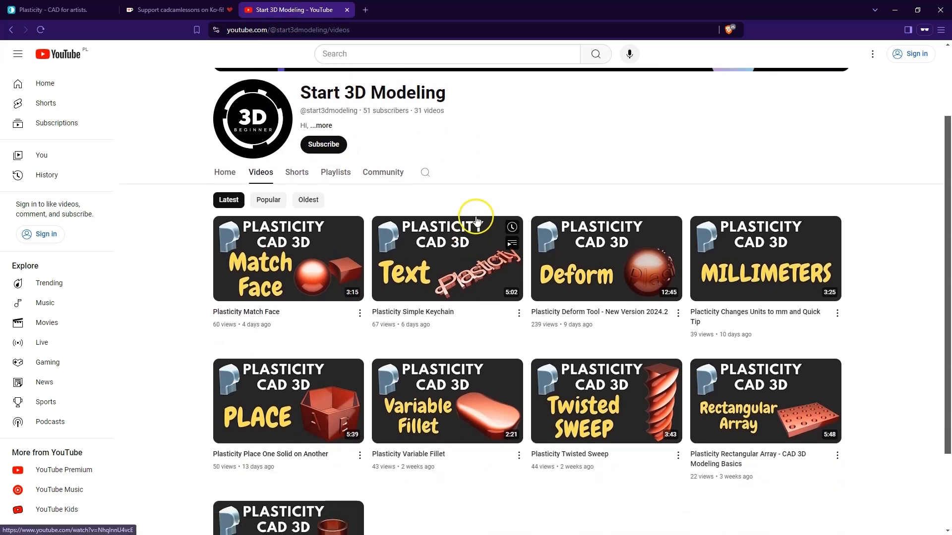
{"action": "scroll", "coordinate": [474, 216], "scroll_direction": "up", "scroll_amount": 1}
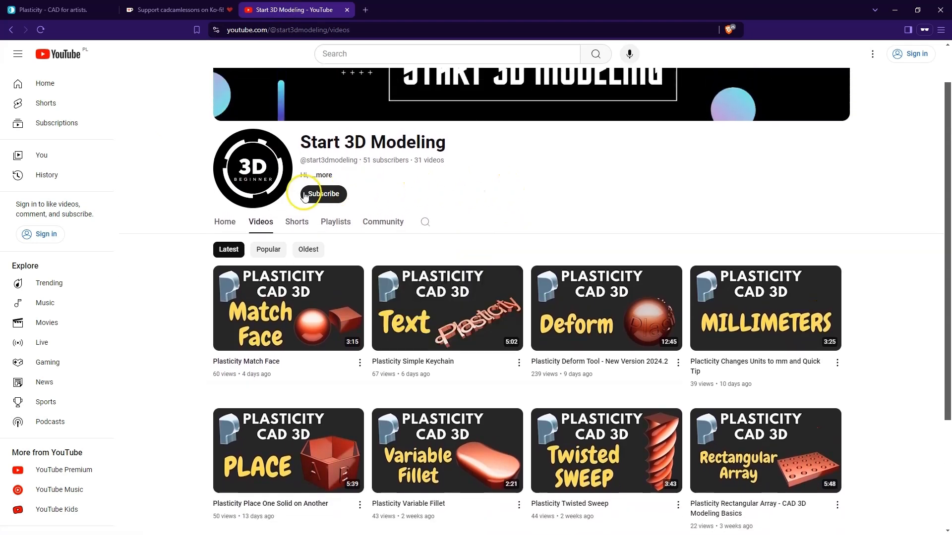
{"action": "scroll", "coordinate": [461, 206], "scroll_direction": "up", "scroll_amount": 1}
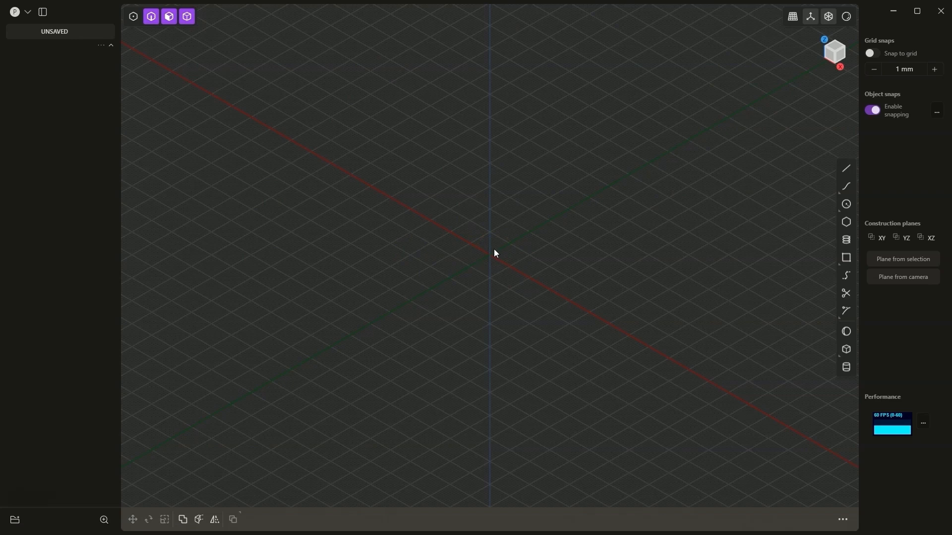
Switch to Plasticity, choose the Plasticity default navigation preset in the preferences, and review the Grid & Units settings.
{"action": "middle_click_drag", "start_coordinate": [621, 262], "coordinate": [624, 241]}
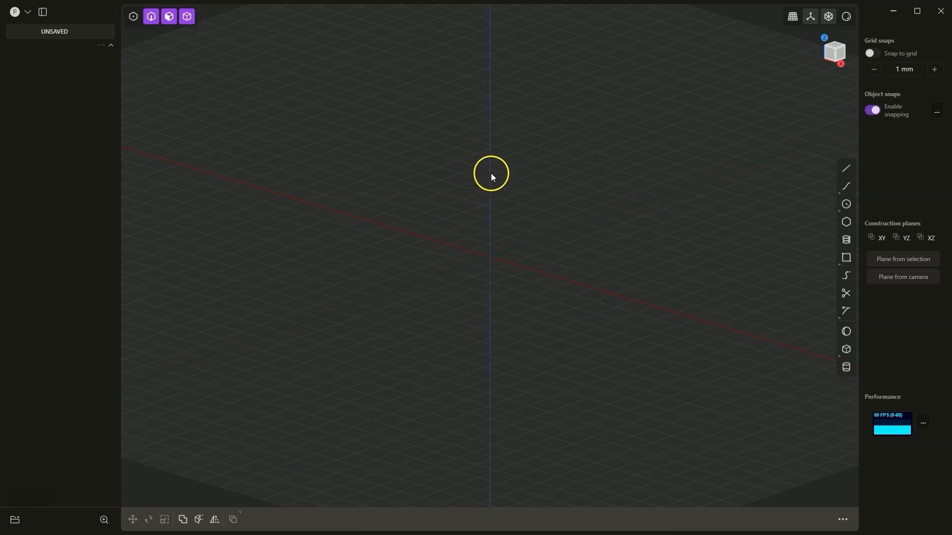
{"action": "middle_click_drag", "start_coordinate": [491, 174], "coordinate": [525, 282]}
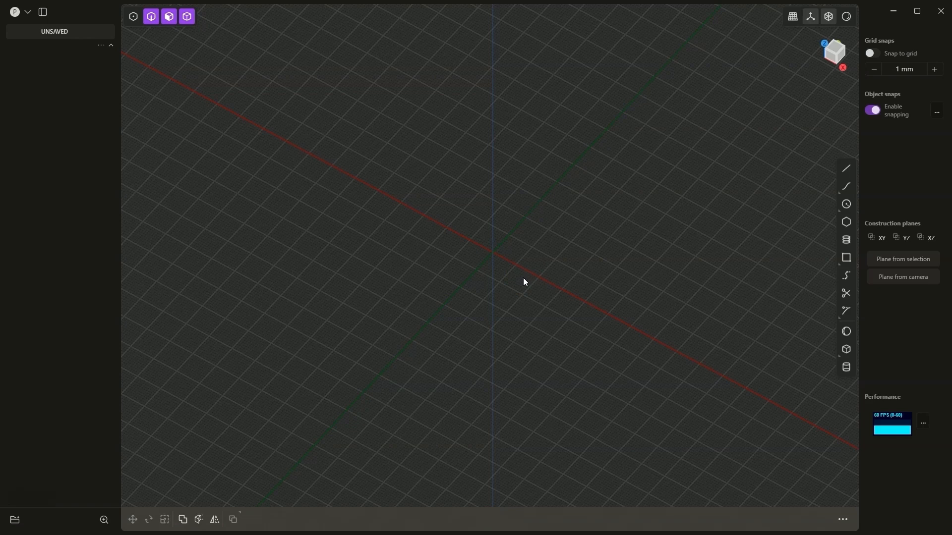
{"action": "left_click", "coordinate": [28, 15]}
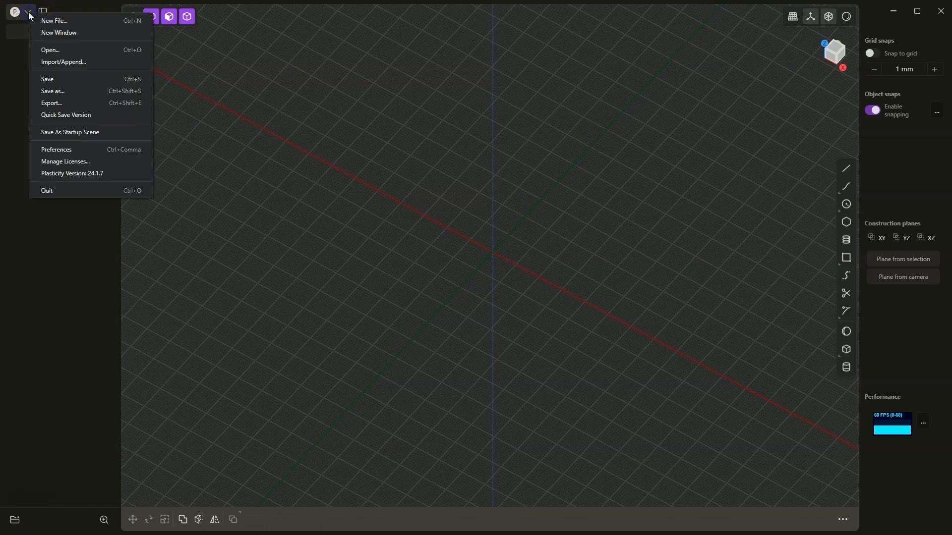
{"action": "left_click", "coordinate": [71, 149]}
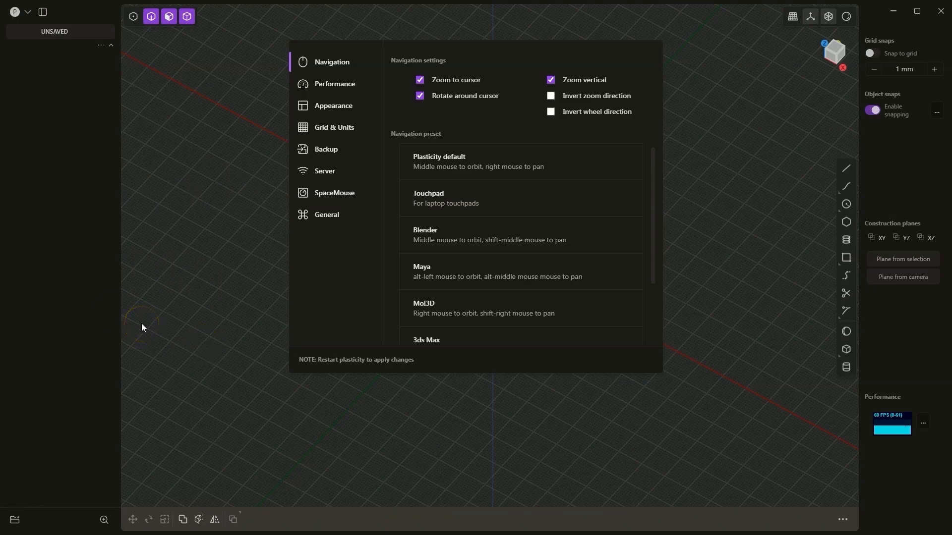
{"action": "left_click", "coordinate": [459, 158]}
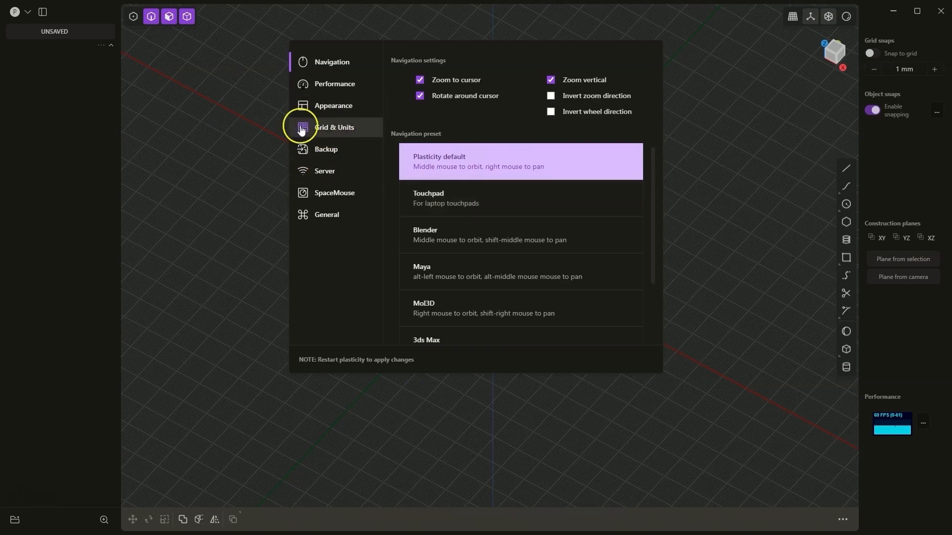
{"action": "left_click", "coordinate": [334, 130]}
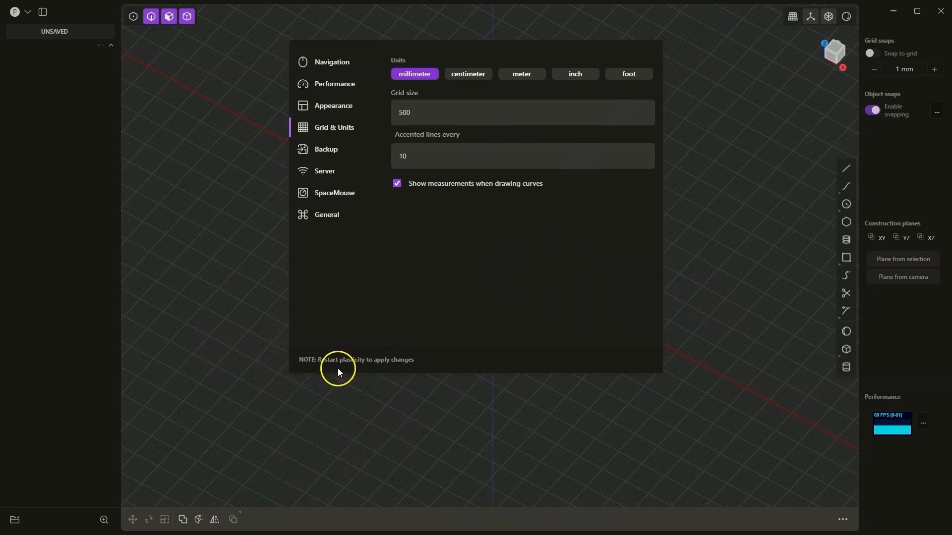
{"action": "left_click", "coordinate": [722, 239]}
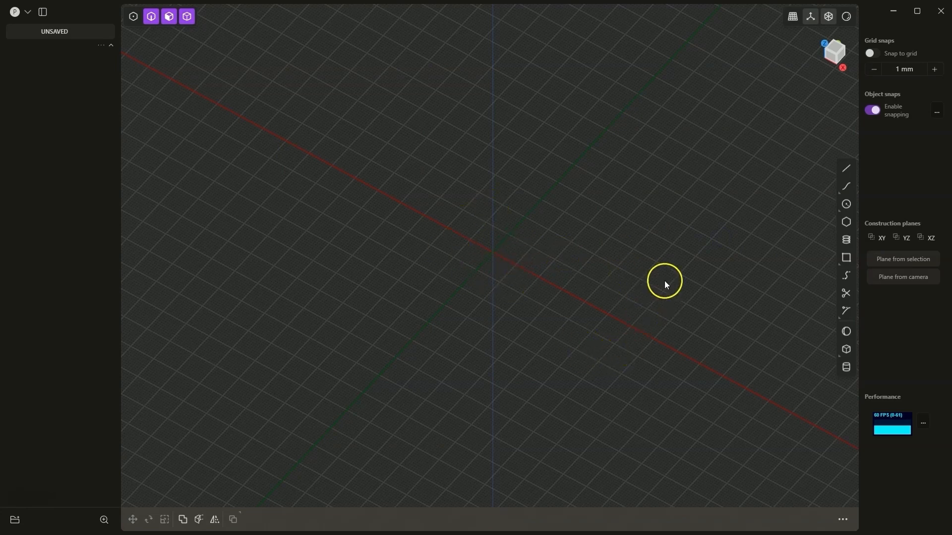
Enable snap to grid, start a corner rectangle at the origin, set the grid increment to 5 mm, and toggle the square constraint on and off.
{"action": "left_click", "coordinate": [875, 54]}
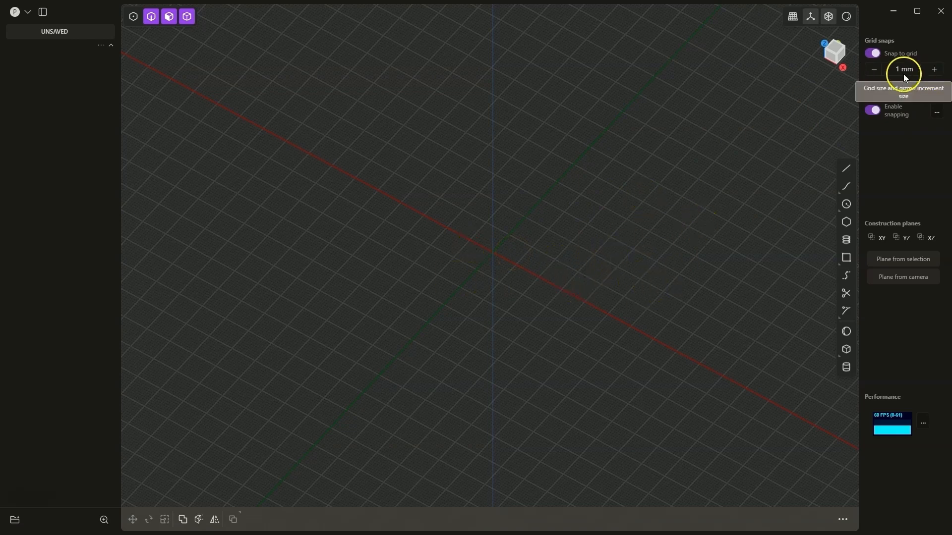
{"action": "left_click", "coordinate": [847, 258]}
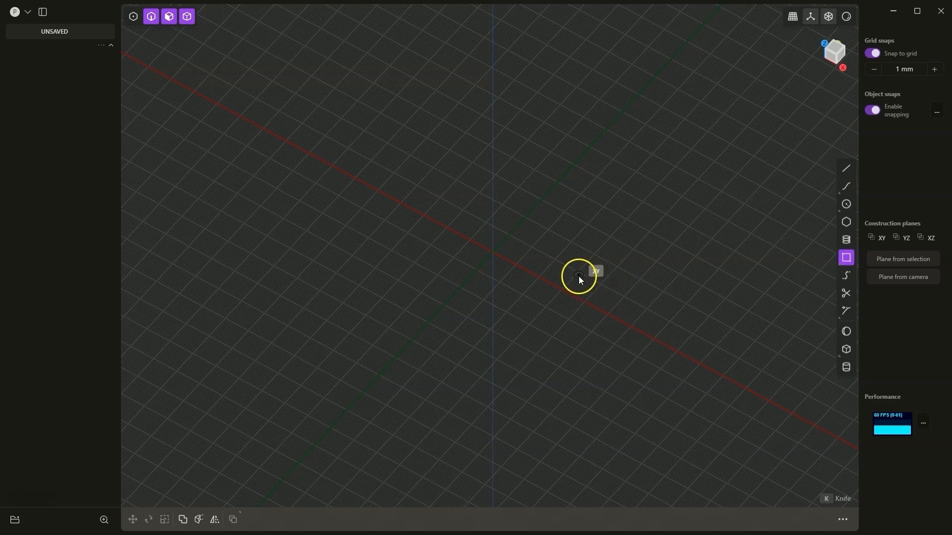
{"action": "scroll", "coordinate": [502, 253], "scroll_direction": "up", "scroll_amount": 3}
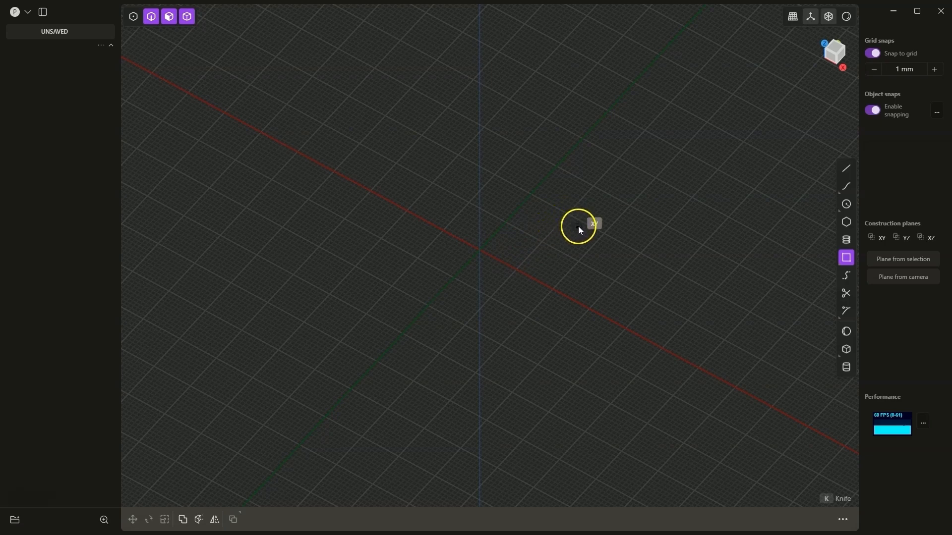
{"action": "left_click", "coordinate": [481, 254]}
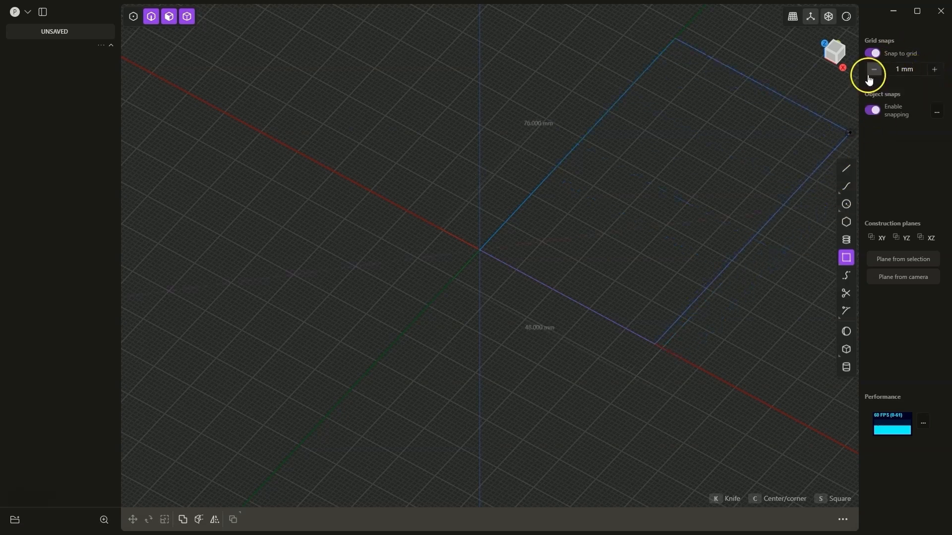
{"action": "left_click", "coordinate": [934, 69]}
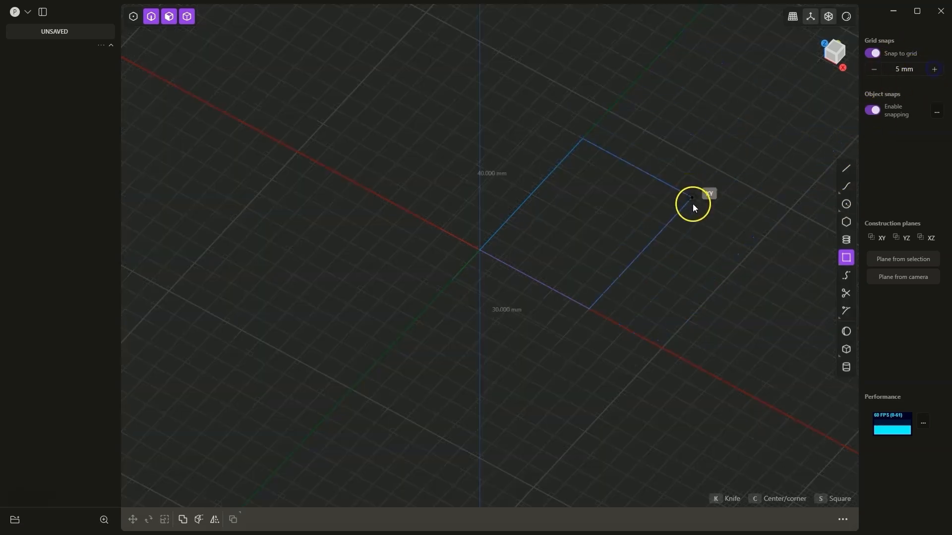
{"action": "key", "text": "s"}
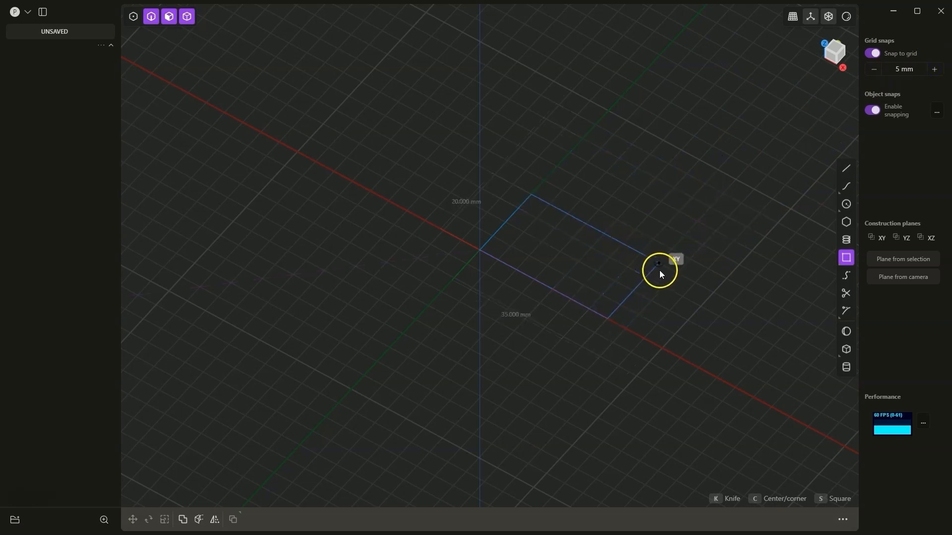
{"action": "key", "text": "s"}
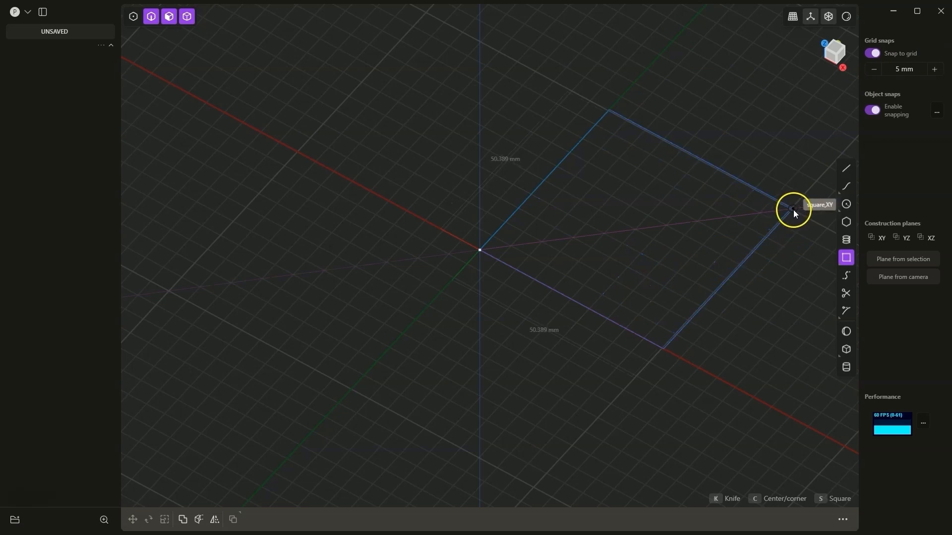
Raise the grid increment through 10 mm up to 100 mm and bring it back down to 1 mm during the rectangle preview.
{"action": "left_click", "coordinate": [934, 70]}
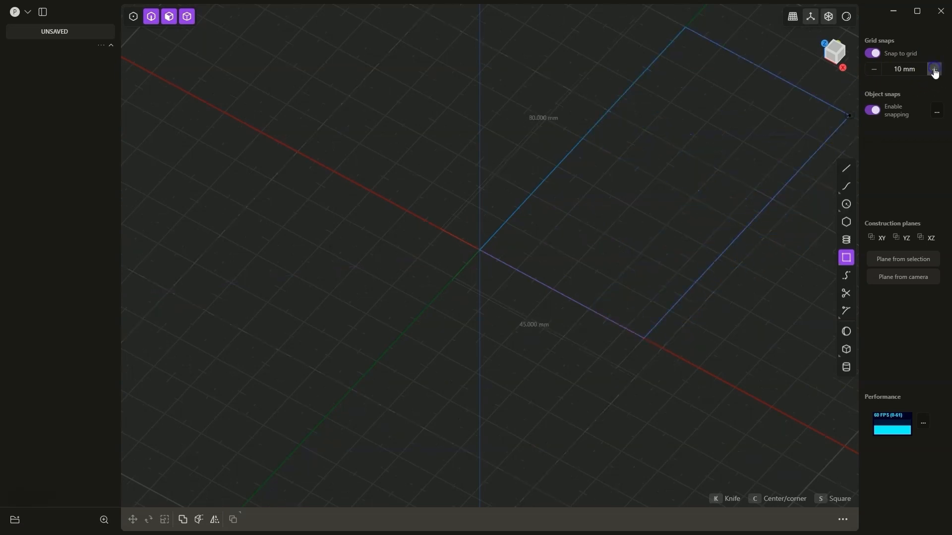
{"action": "left_click", "coordinate": [934, 71]}
{"action": "left_click", "coordinate": [874, 71]}
{"action": "left_click", "coordinate": [938, 72]}
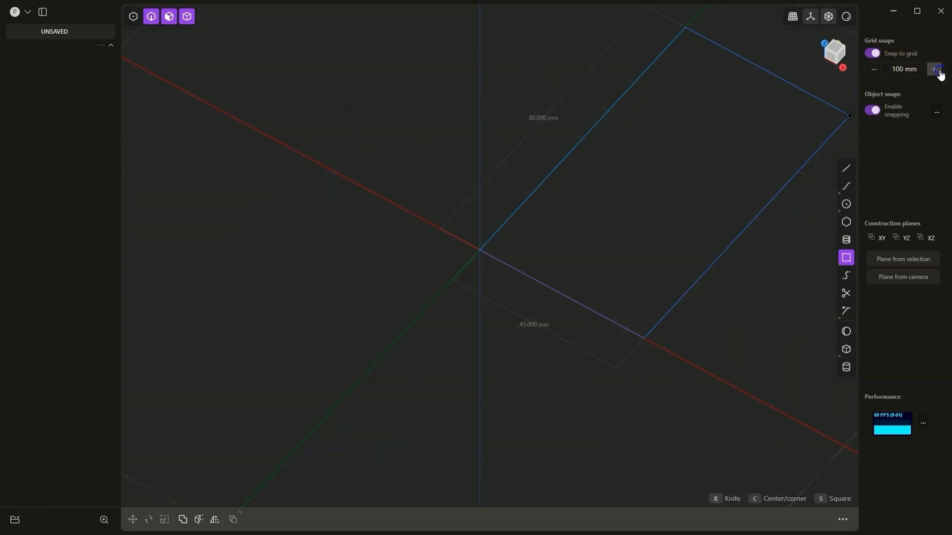
{"action": "left_click", "coordinate": [874, 73]}
{"action": "left_click", "coordinate": [875, 74]}
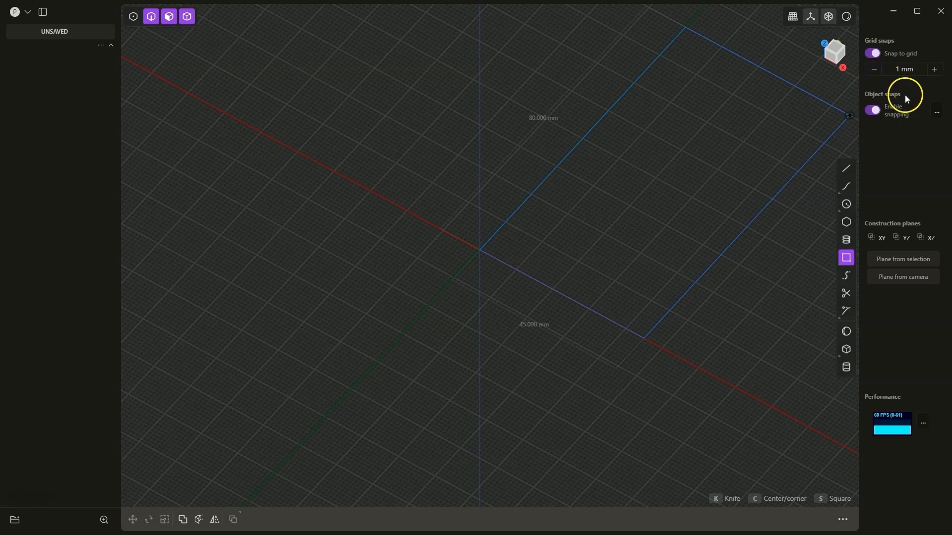
Turn off snap to grid and cancel the unfinished rectangle.
{"action": "left_click", "coordinate": [871, 54]}
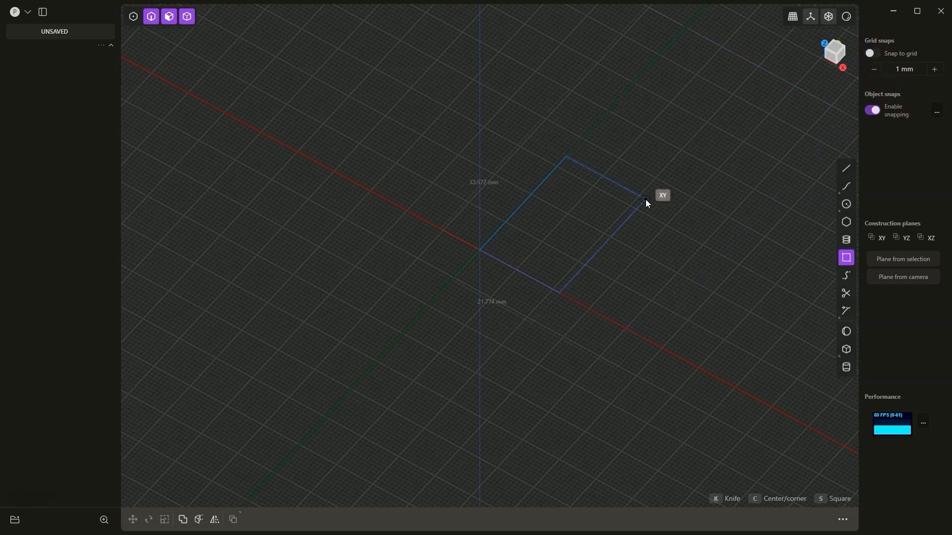
{"action": "key", "text": "Escape"}
{"action": "left_click", "coordinate": [555, 240]}
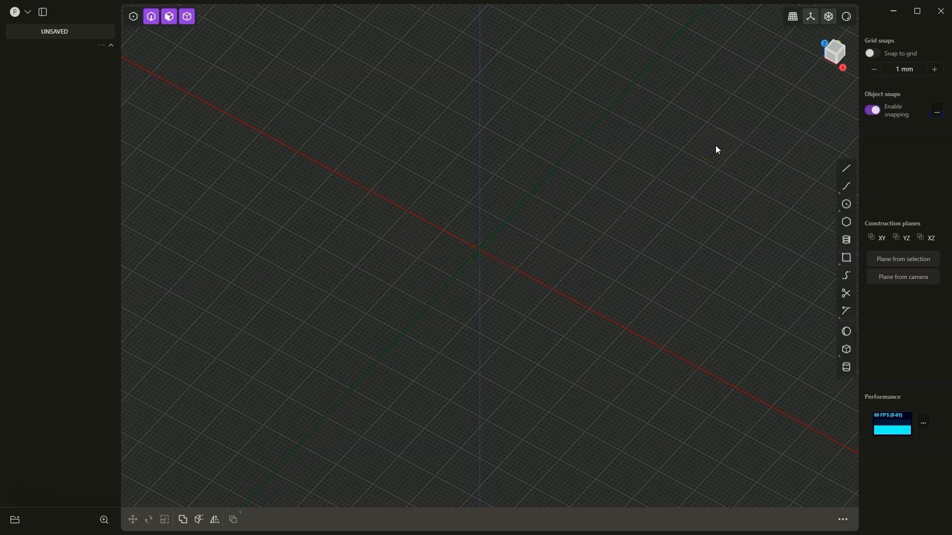
Expand the object snapping options and review the Face, Curve and Edge snap types.
{"action": "left_click", "coordinate": [937, 113]}
{"action": "left_click", "coordinate": [914, 143]}
{"action": "left_click", "coordinate": [917, 158]}
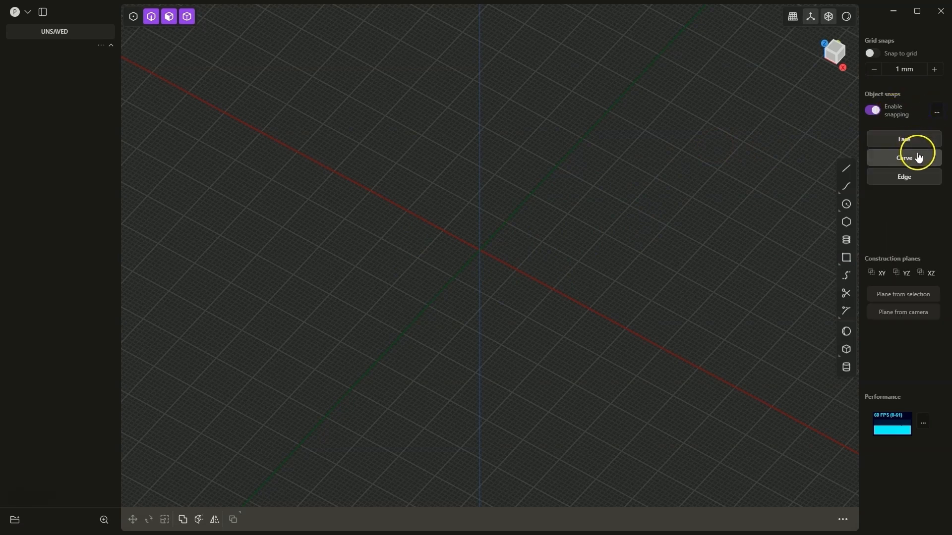
{"action": "left_click", "coordinate": [910, 181]}
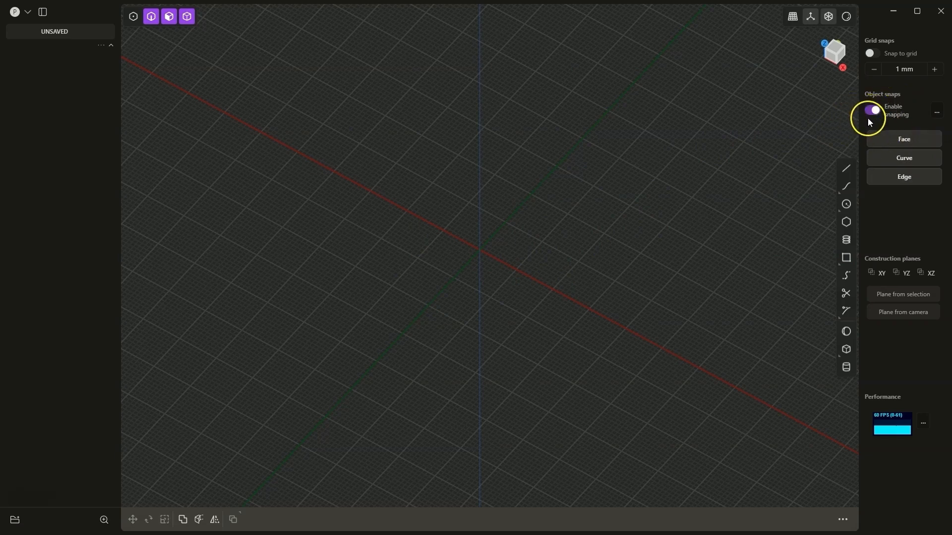
Collapse the object snap options and create a box from the origin with a square base about 45.6 mm wide and a height about 45.1 mm.
{"action": "left_click", "coordinate": [936, 117]}
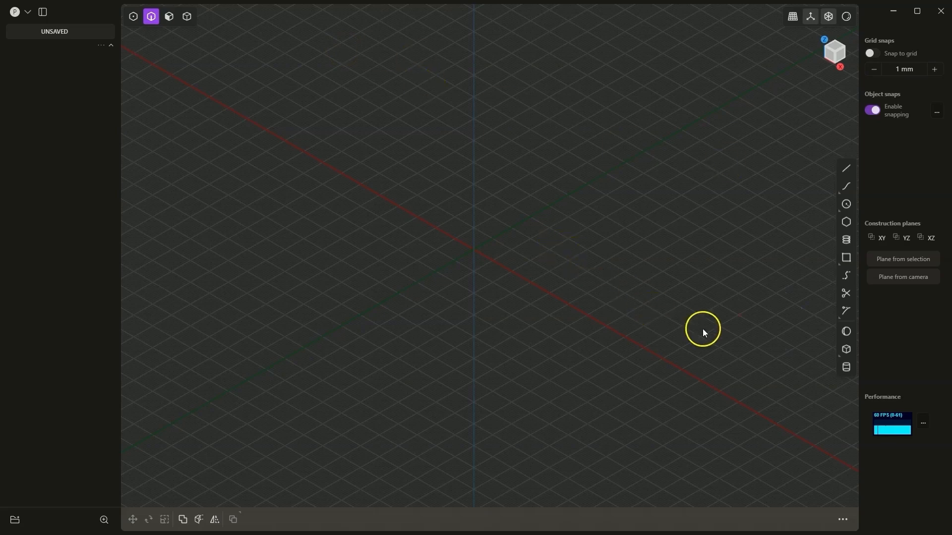
{"action": "left_click", "coordinate": [846, 350]}
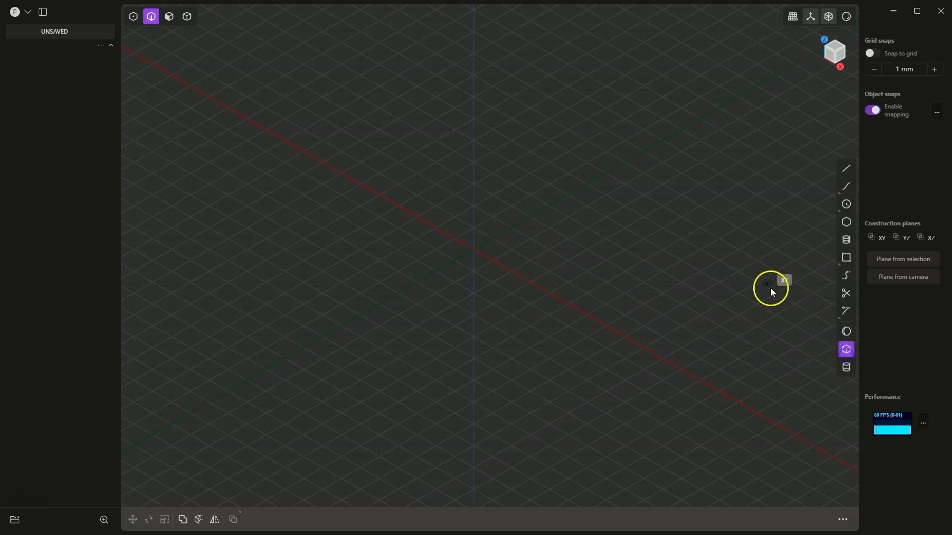
{"action": "left_click", "coordinate": [474, 253]}
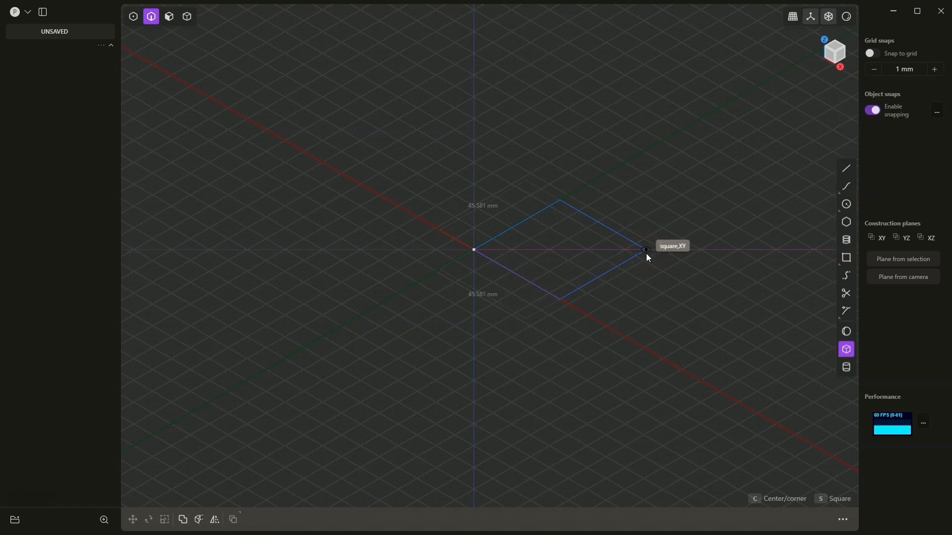
{"action": "left_click", "coordinate": [647, 254]}
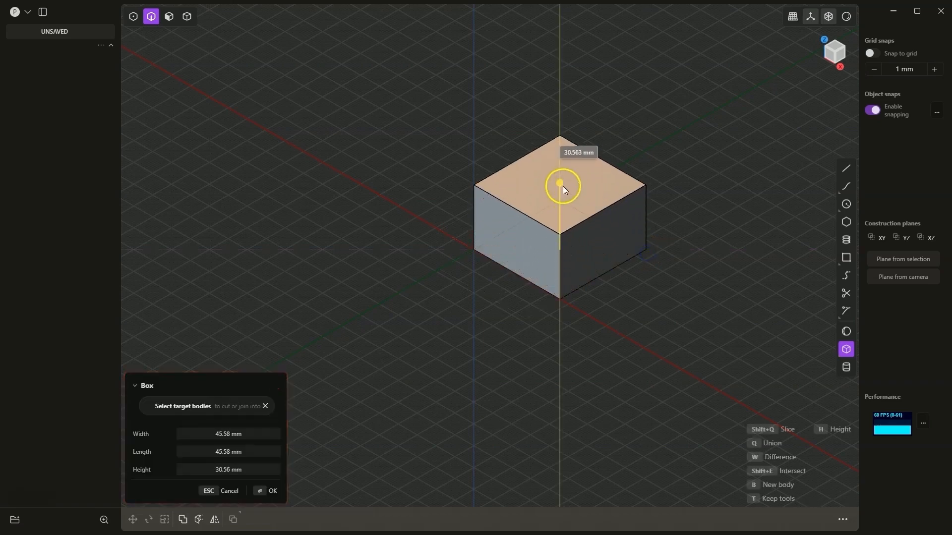
{"action": "left_click", "coordinate": [389, 292]}
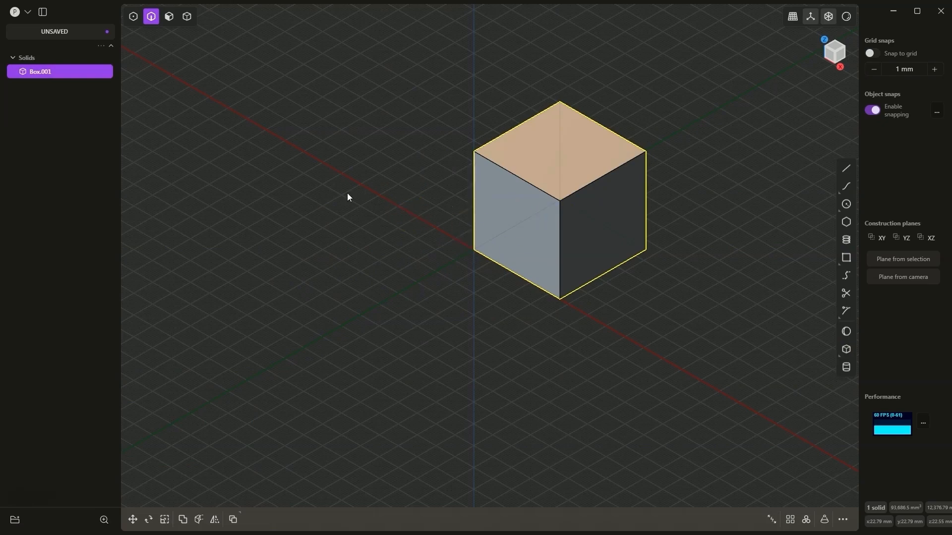
Zoom in and out around the box and pan the view to examine it from different distances.
{"action": "scroll", "coordinate": [409, 219], "scroll_direction": "up", "scroll_amount": 3}
{"action": "scroll", "coordinate": [411, 221], "scroll_direction": "down", "scroll_amount": 5}
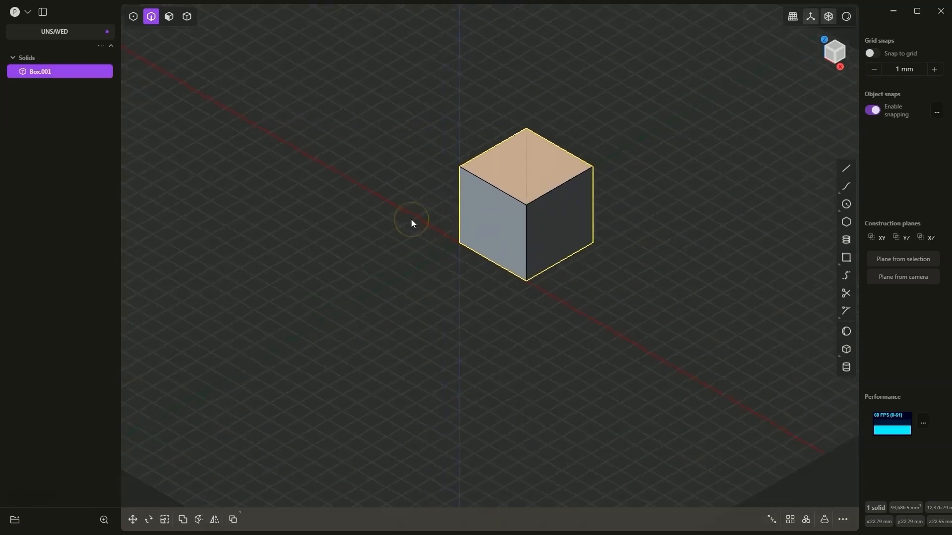
{"action": "scroll", "coordinate": [411, 219], "scroll_direction": "up", "scroll_amount": 4}
{"action": "scroll", "coordinate": [412, 212], "scroll_direction": "down", "scroll_amount": 3}
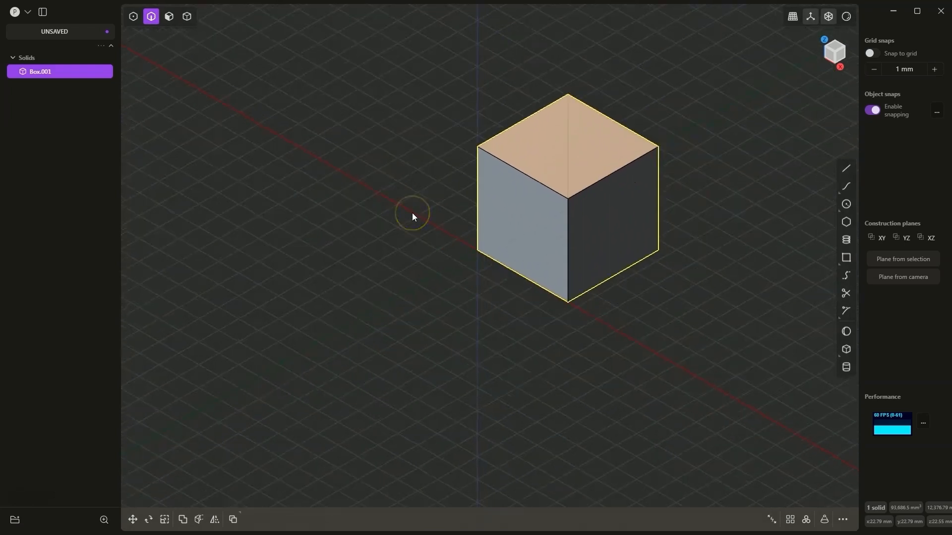
{"action": "scroll", "coordinate": [461, 228], "scroll_direction": "up", "scroll_amount": 3}
{"action": "scroll", "coordinate": [461, 228], "scroll_direction": "down", "scroll_amount": 3}
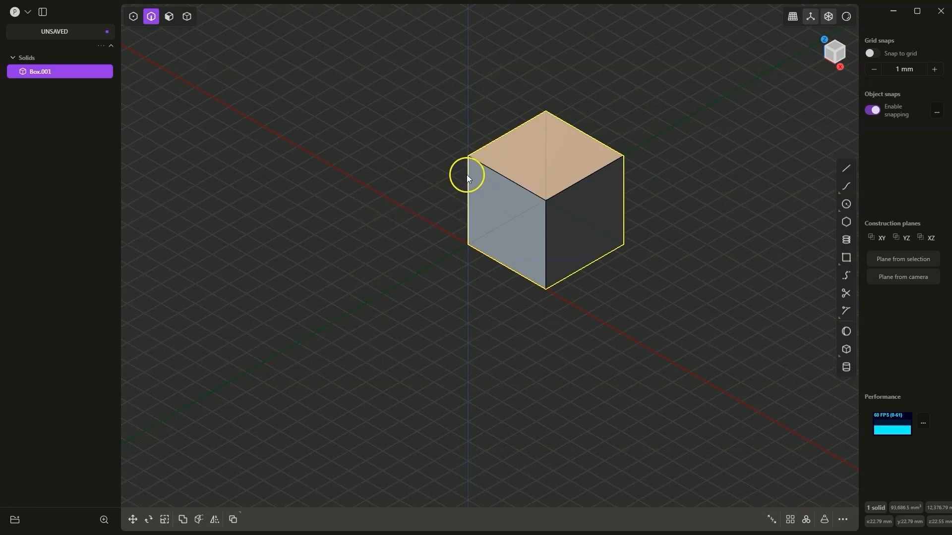
{"action": "right_click_drag", "start_coordinate": [417, 127], "coordinate": [452, 183]}
{"action": "right_click_drag", "start_coordinate": [330, 134], "coordinate": [424, 186]}
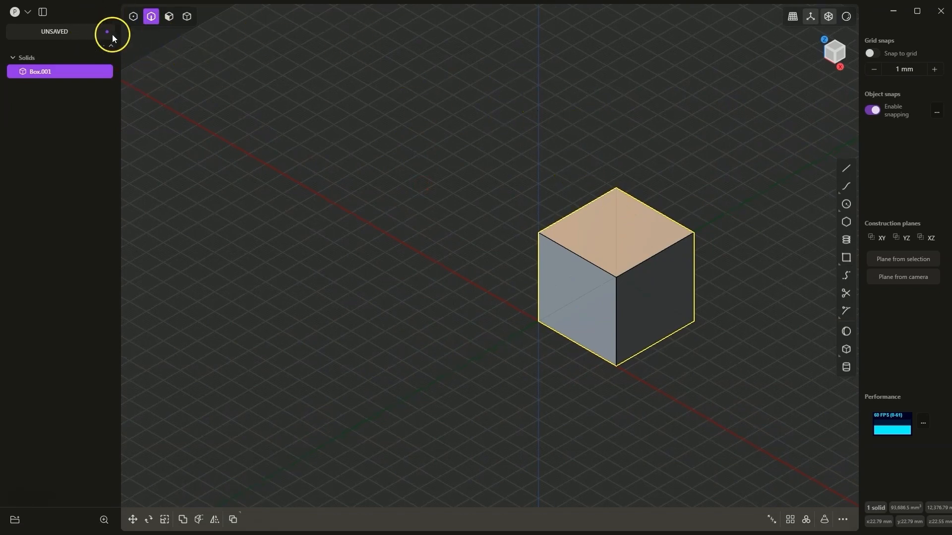
Switch to point selection and draw a corner rectangle about 39 by 15 mm on the XY plane beside the box.
{"action": "left_click", "coordinate": [134, 17]}
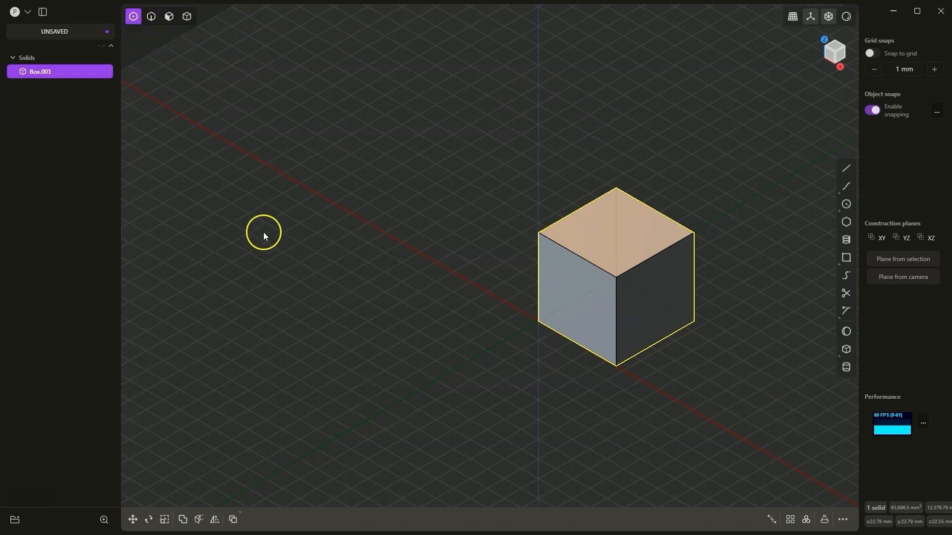
{"action": "left_click", "coordinate": [846, 258]}
{"action": "left_click", "coordinate": [729, 378]}
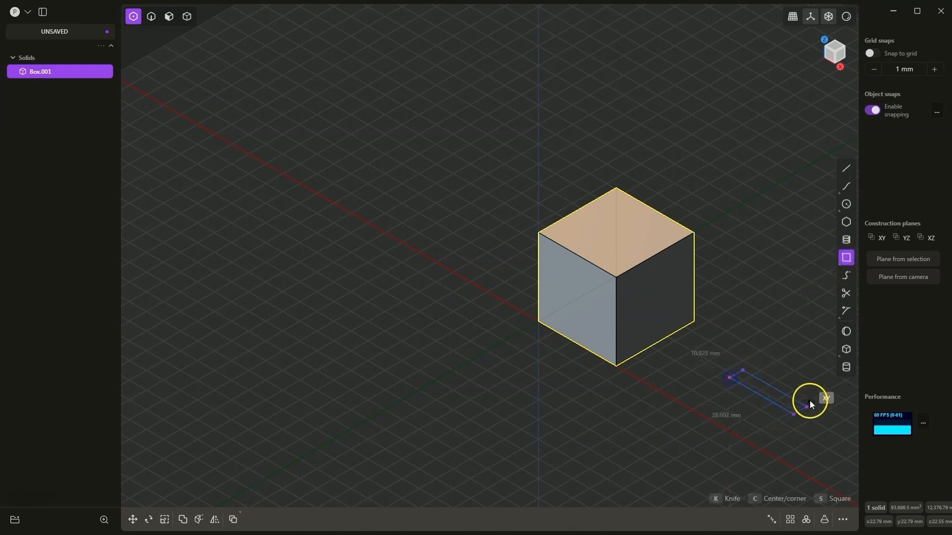
{"action": "left_click", "coordinate": [821, 401]}
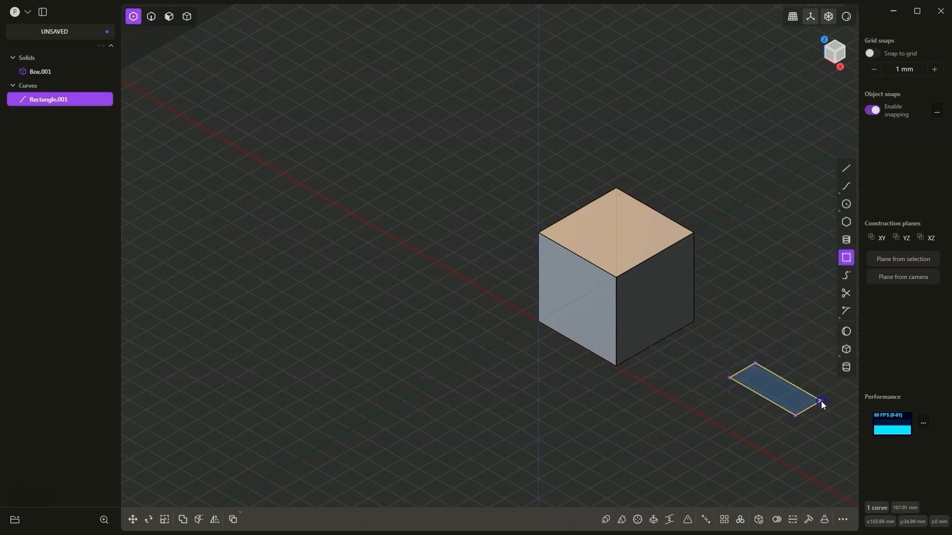
Select the corner points of the rectangle one after another.
{"action": "left_click", "coordinate": [731, 380]}
{"action": "left_click", "coordinate": [756, 364]}
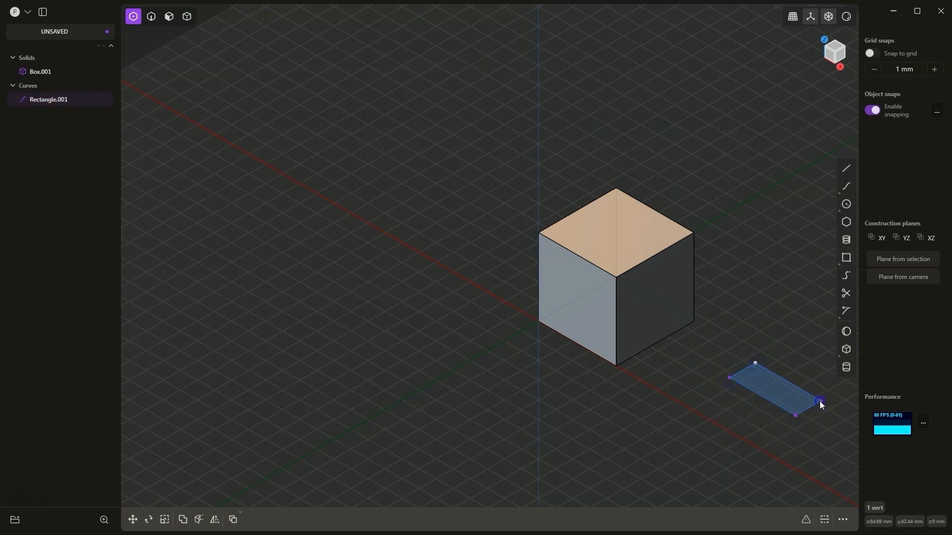
{"action": "left_click", "coordinate": [820, 401]}
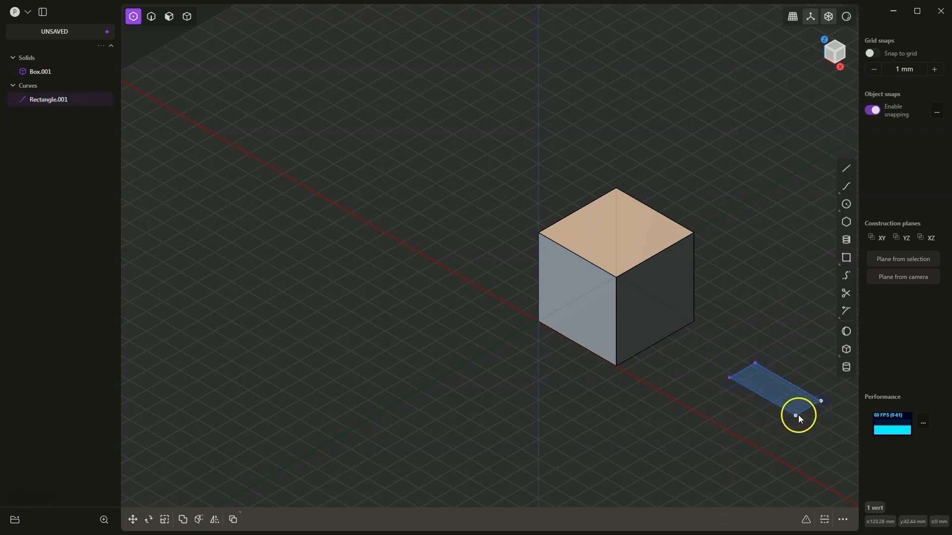
Restrict selection to edges, select the rectangle's outline and edges of the box, and leave the Fillet command without applying it.
{"action": "left_click", "coordinate": [150, 20]}
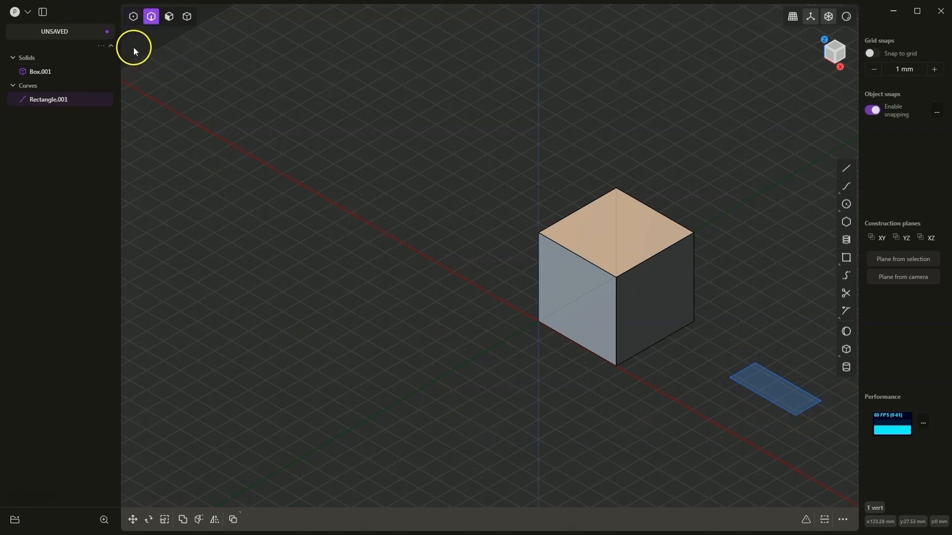
{"action": "left_click", "coordinate": [743, 446]}
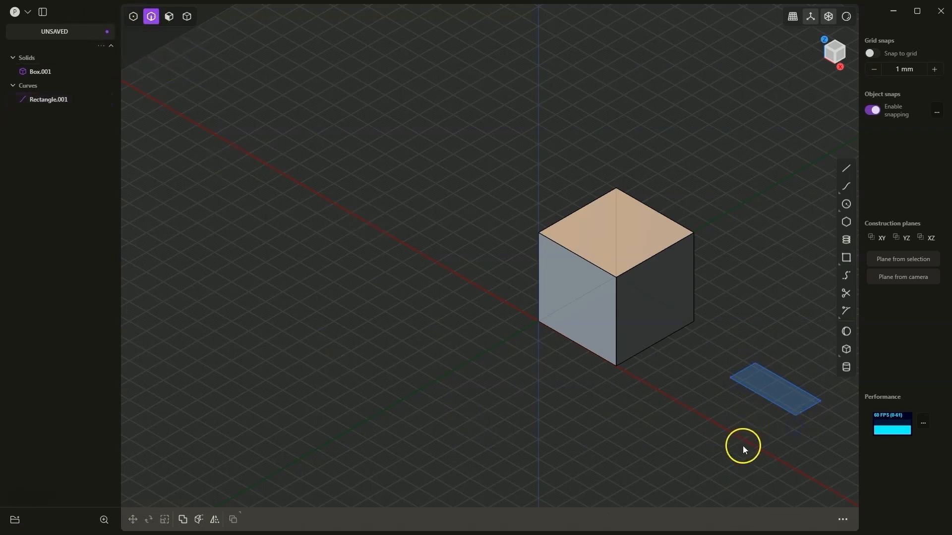
{"action": "left_click", "coordinate": [755, 393]}
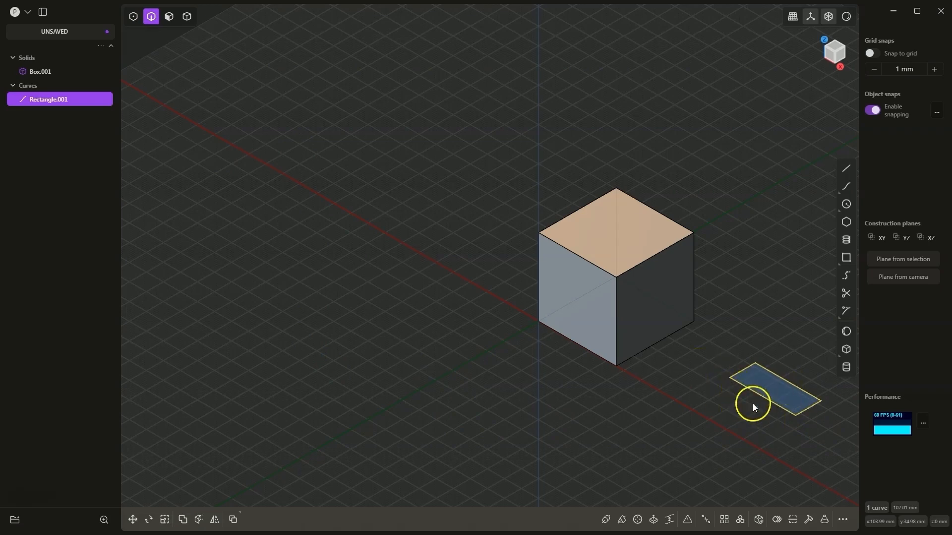
{"action": "left_click", "coordinate": [621, 307]}
{"action": "key", "text": "f"}
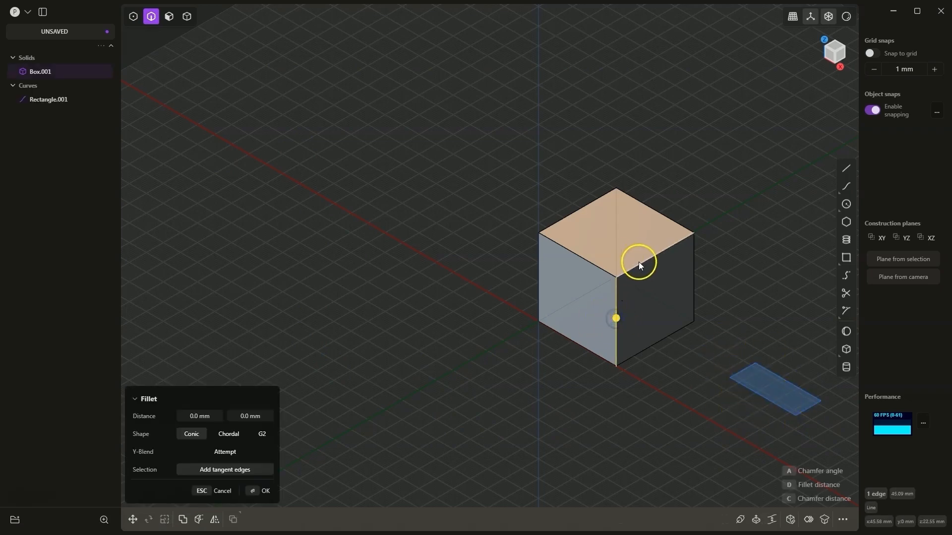
{"action": "right_click", "coordinate": [240, 105]}
Restrict selection to faces and select the box's top face and the rectangle's filled region.
{"action": "left_click", "coordinate": [169, 16]}
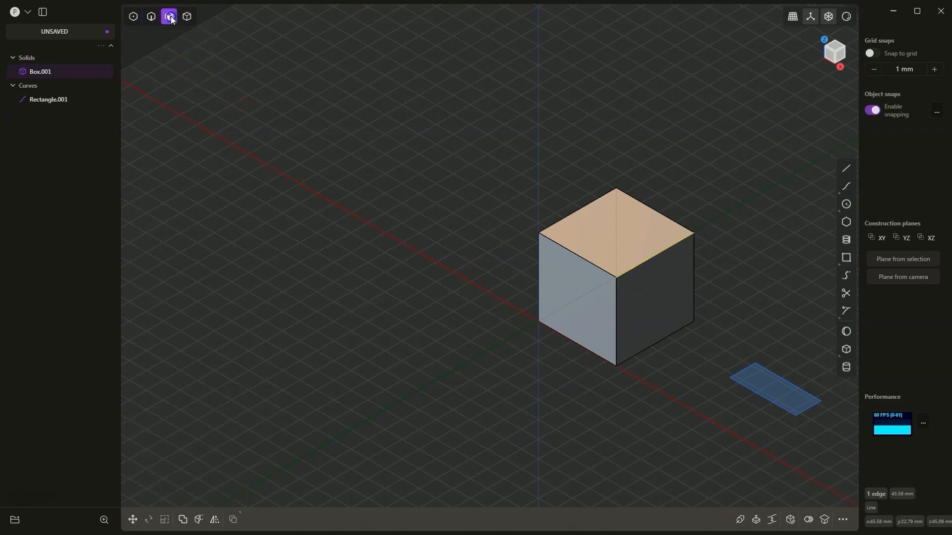
{"action": "left_click", "coordinate": [611, 236]}
{"action": "left_click", "coordinate": [558, 214]}
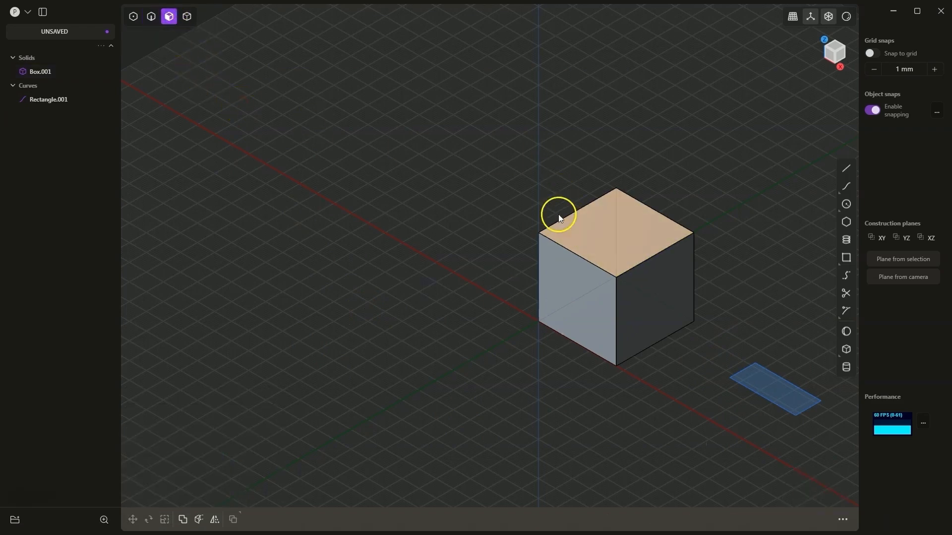
{"action": "left_click", "coordinate": [608, 219]}
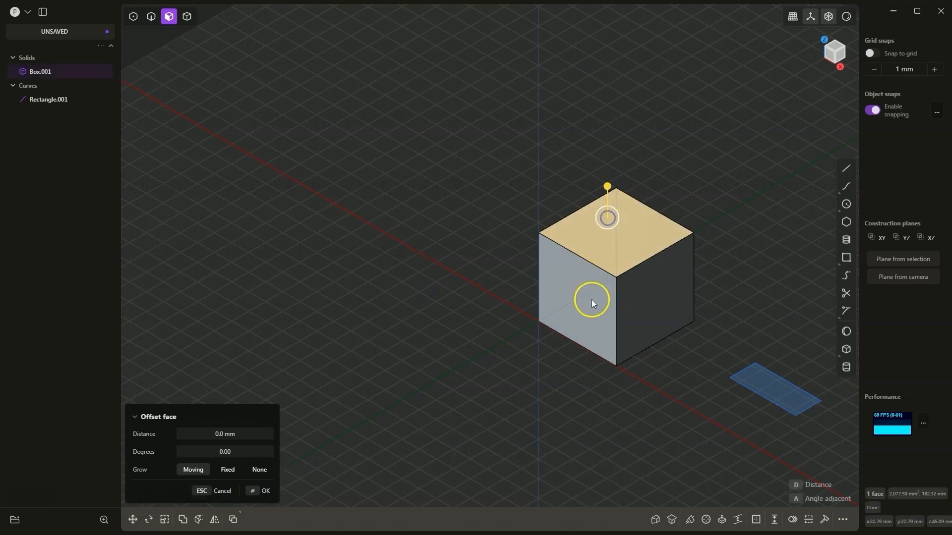
{"action": "left_click", "coordinate": [766, 384]}
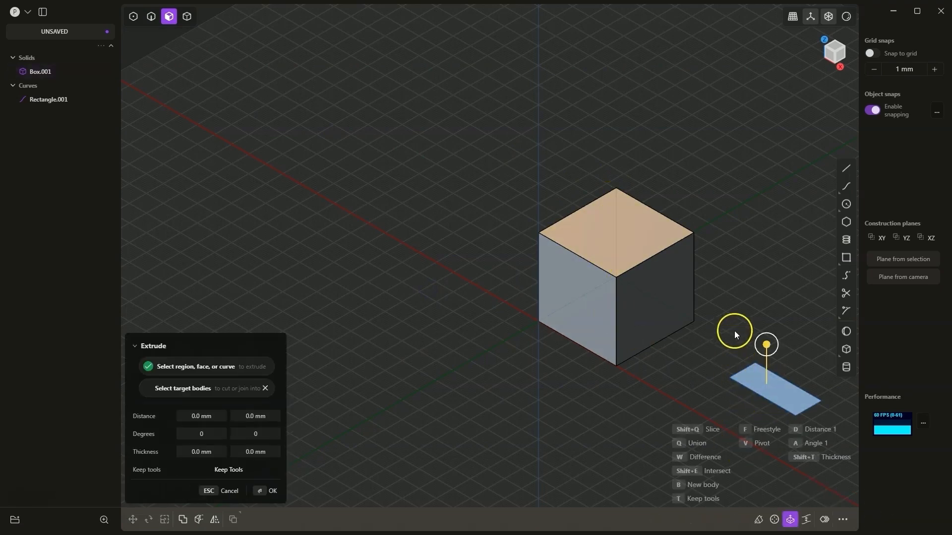
Restrict selection to whole solids, pick the box, and clear the selection.
{"action": "left_click", "coordinate": [188, 20]}
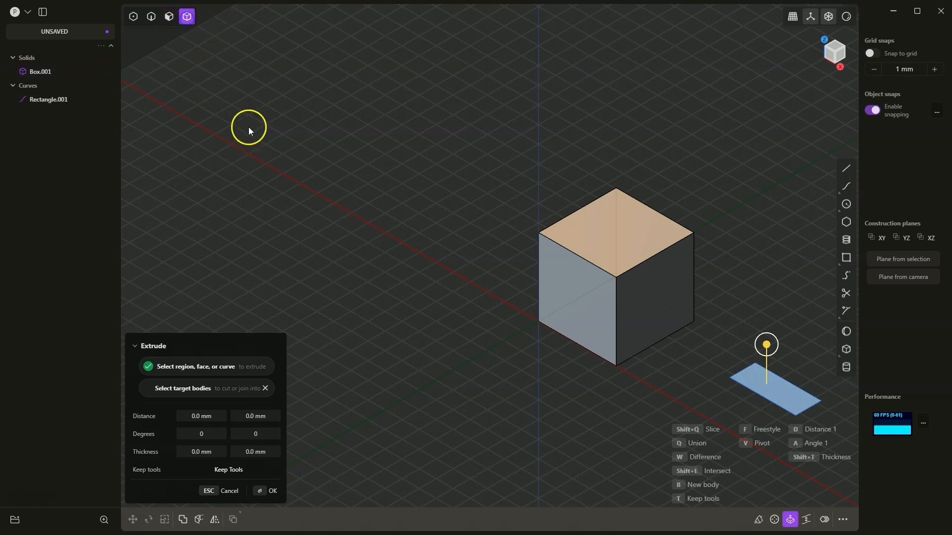
{"action": "left_click", "coordinate": [587, 274]}
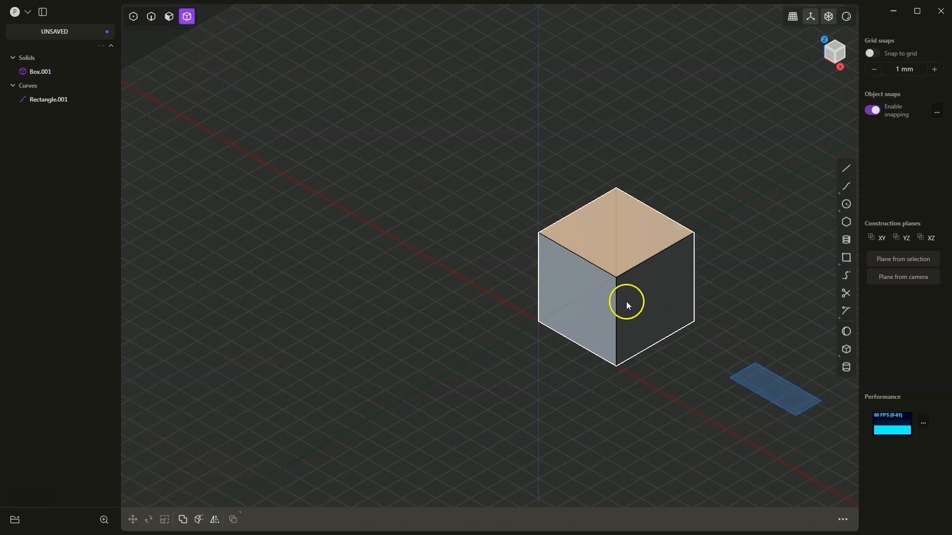
{"action": "key", "text": "Escape"}
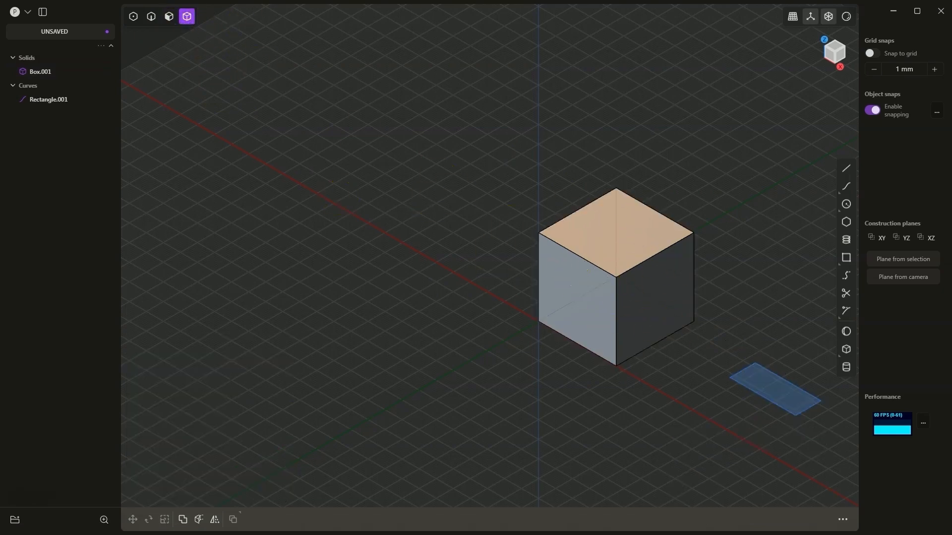
Activate all four selection types together and select the whole box, its edges and faces, and the rectangle's region.
{"action": "left_click", "coordinate": [137, 19]}
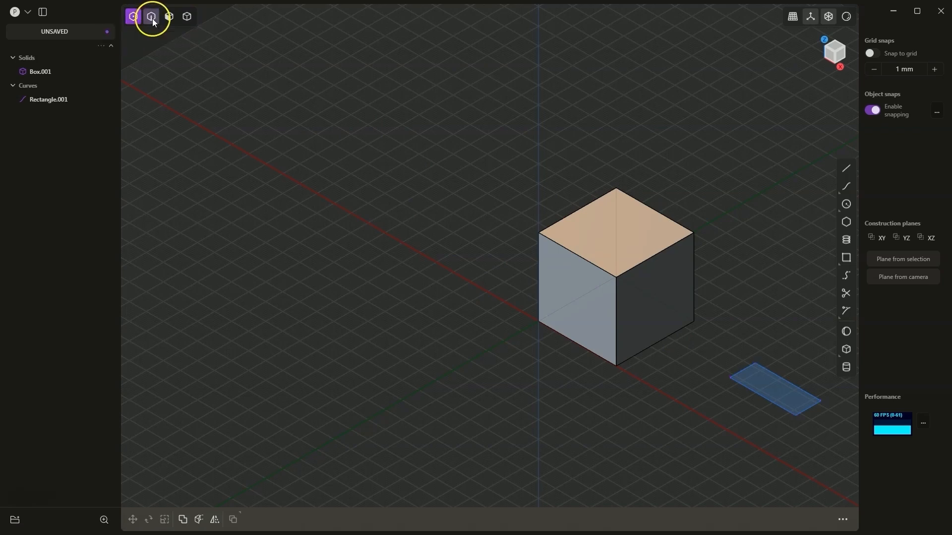
{"action": "left_click", "coordinate": [168, 20]}
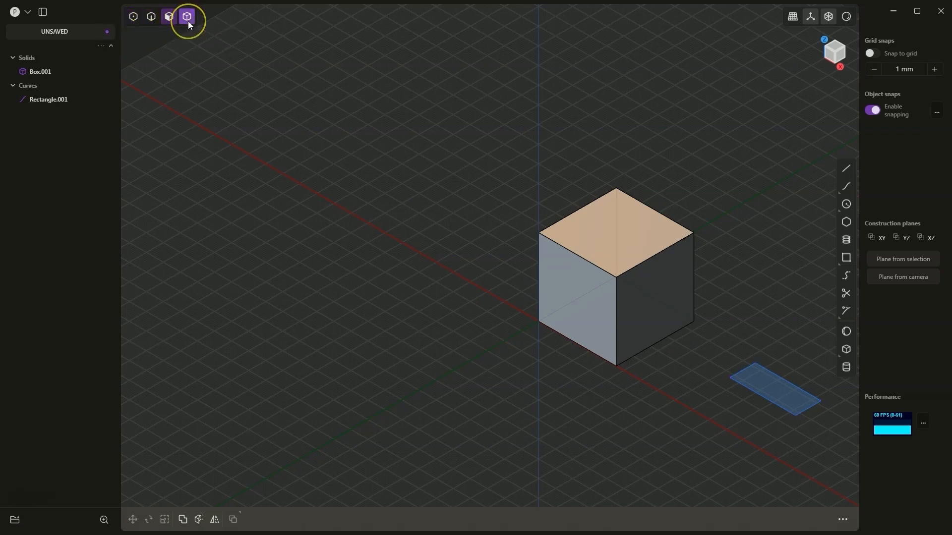
{"action": "left_click", "coordinate": [188, 20]}
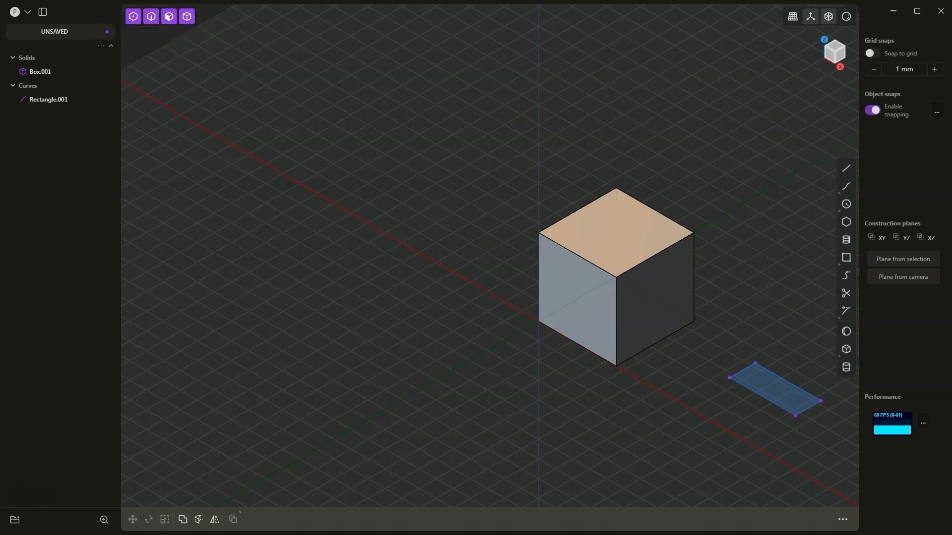
{"action": "left_click", "coordinate": [595, 277]}
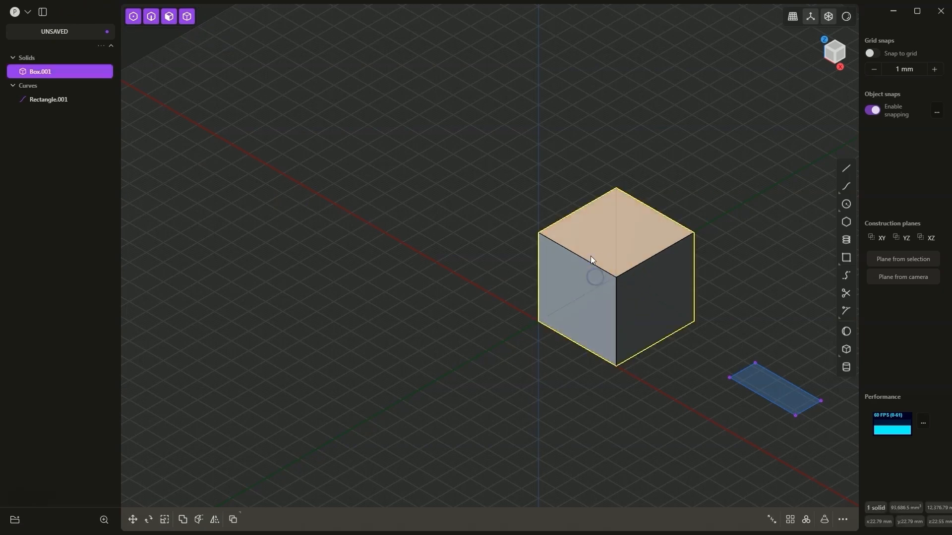
{"action": "left_click", "coordinate": [582, 260]}
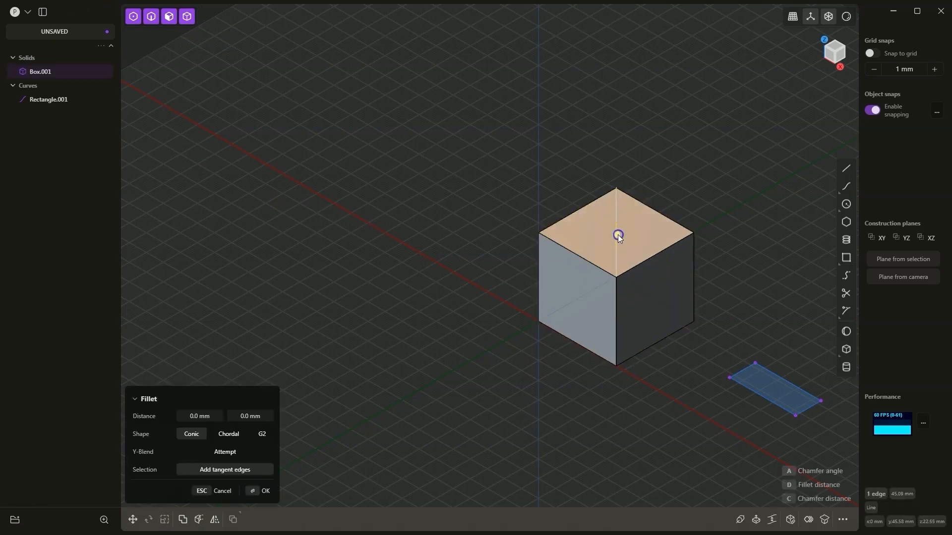
{"action": "left_click", "coordinate": [616, 236]}
{"action": "left_click", "coordinate": [641, 292]}
{"action": "left_click", "coordinate": [605, 243]}
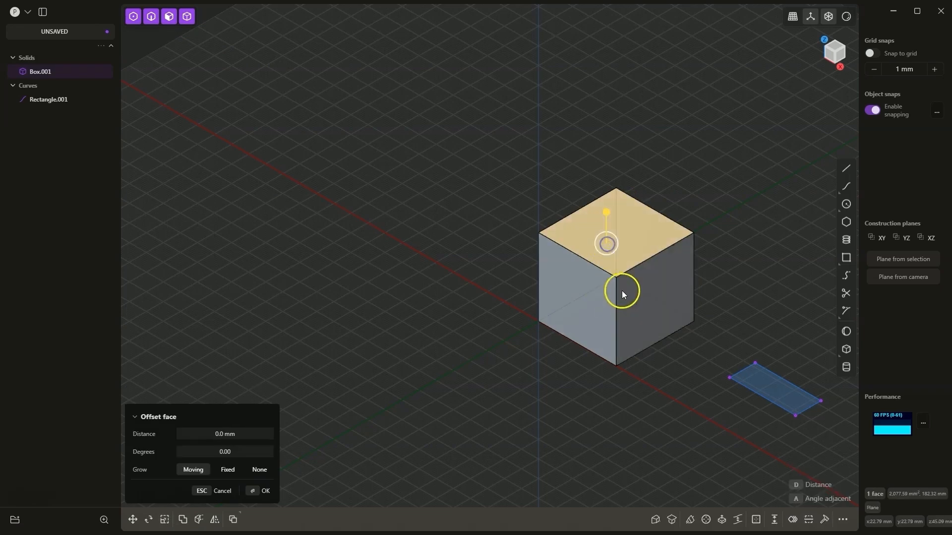
{"action": "left_click", "coordinate": [752, 382]}
{"action": "key", "text": "e"}
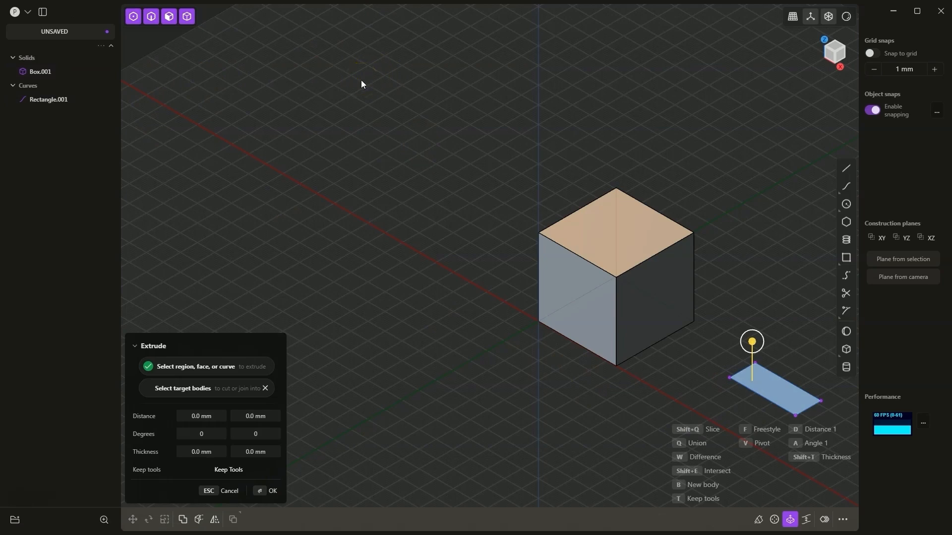
Restrict selection to edges and view the model from the Front and Right.
{"action": "left_click", "coordinate": [151, 17]}
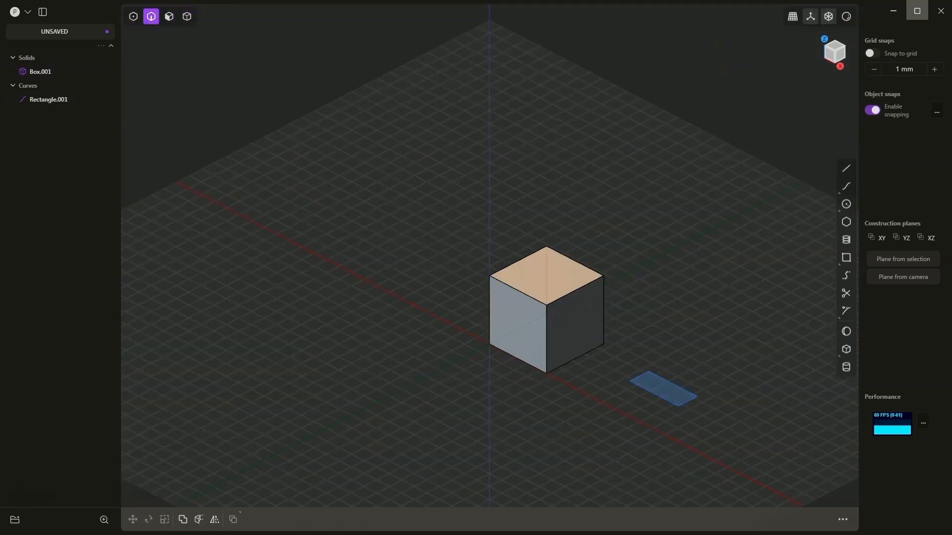
{"action": "left_click", "coordinate": [829, 53]}
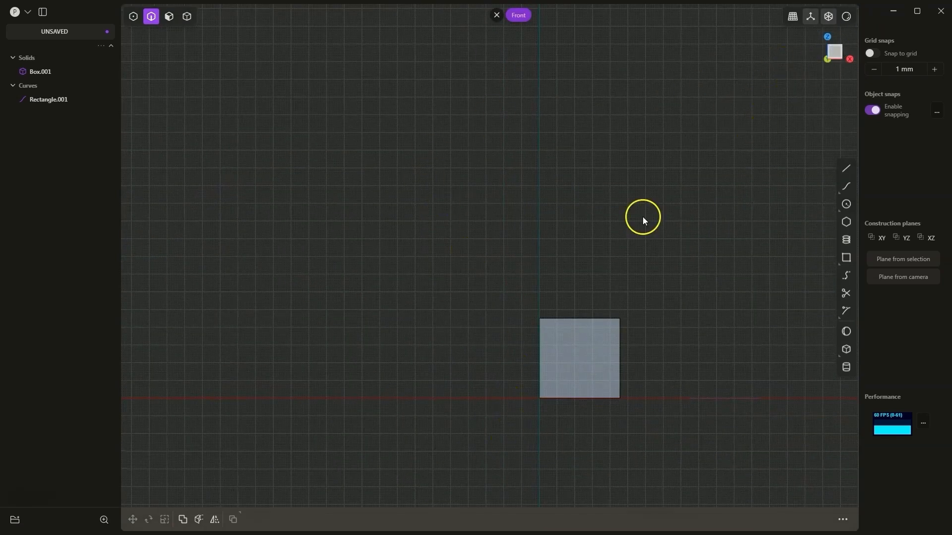
{"action": "middle_click_drag", "start_coordinate": [643, 216], "coordinate": [566, 237]}
{"action": "left_click", "coordinate": [834, 58]}
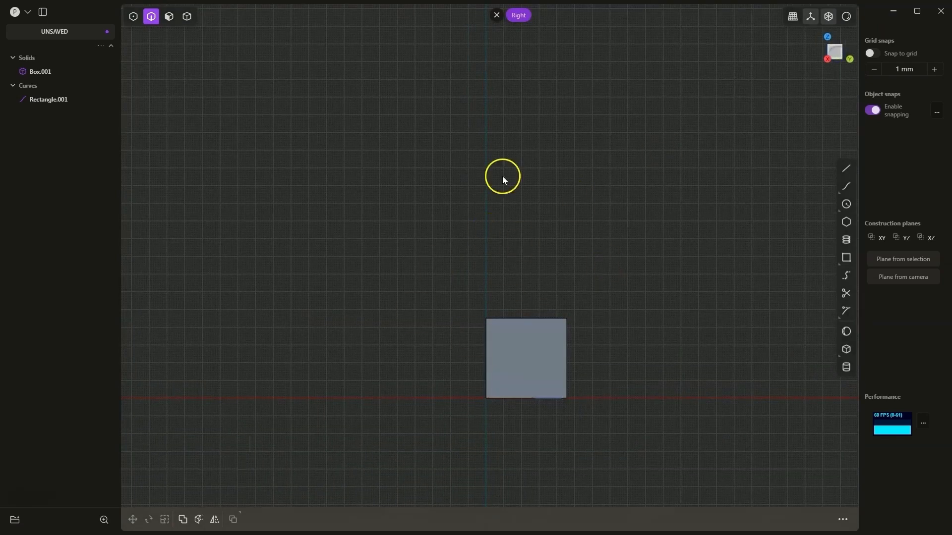
View the model from the Top and orbit back to an angled perspective of the box and rectangle.
{"action": "middle_click_drag", "start_coordinate": [787, 128], "coordinate": [617, 167]}
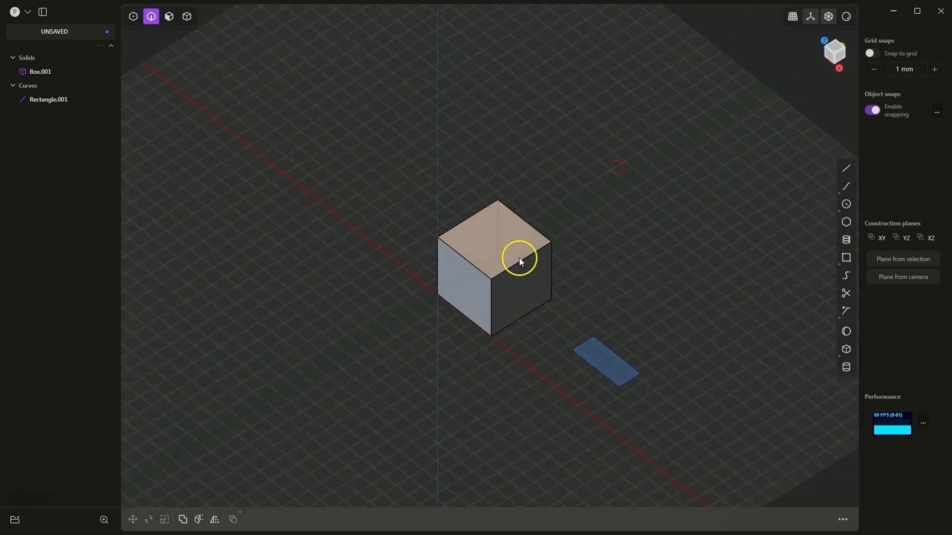
{"action": "left_click", "coordinate": [836, 45]}
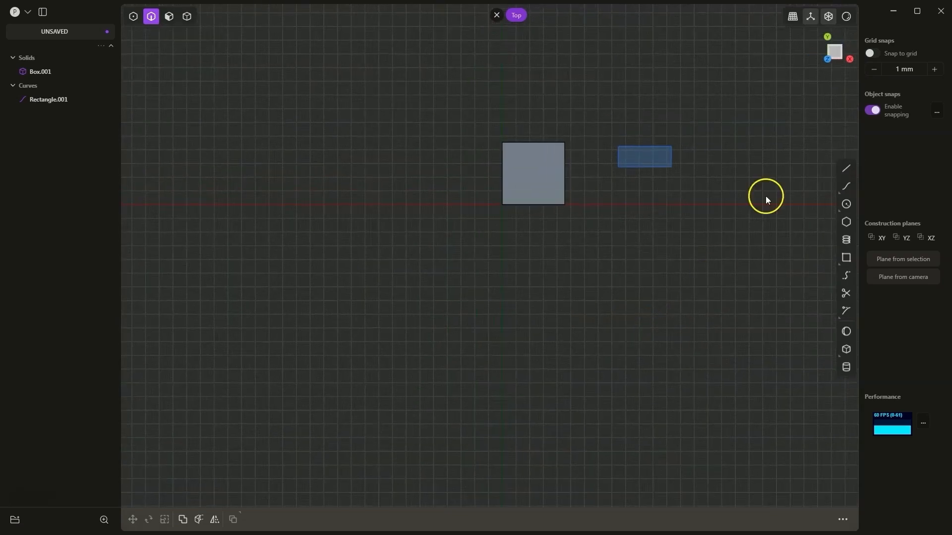
{"action": "scroll", "coordinate": [572, 187], "scroll_direction": "down", "scroll_amount": 1}
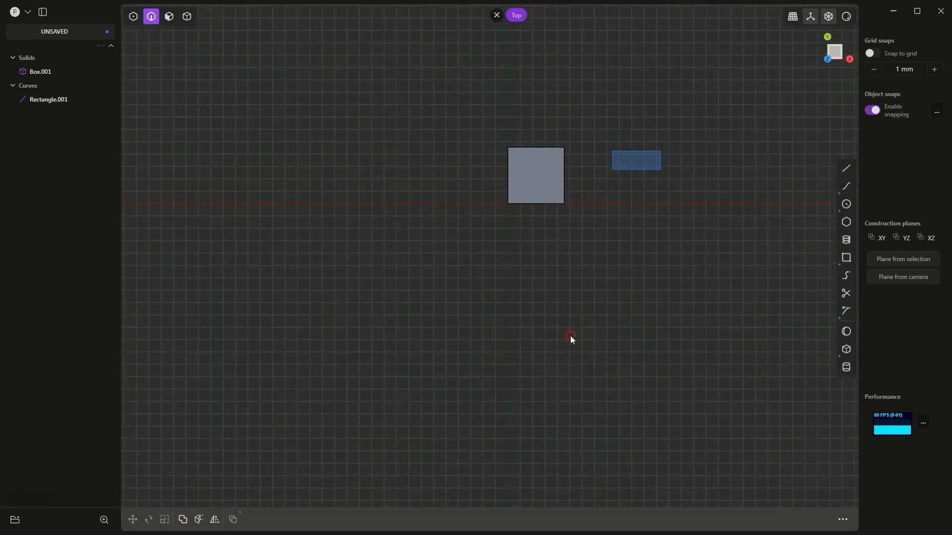
{"action": "middle_click_drag", "start_coordinate": [570, 335], "coordinate": [571, 265]}
{"action": "scroll", "coordinate": [593, 401], "scroll_direction": "down", "scroll_amount": 3}
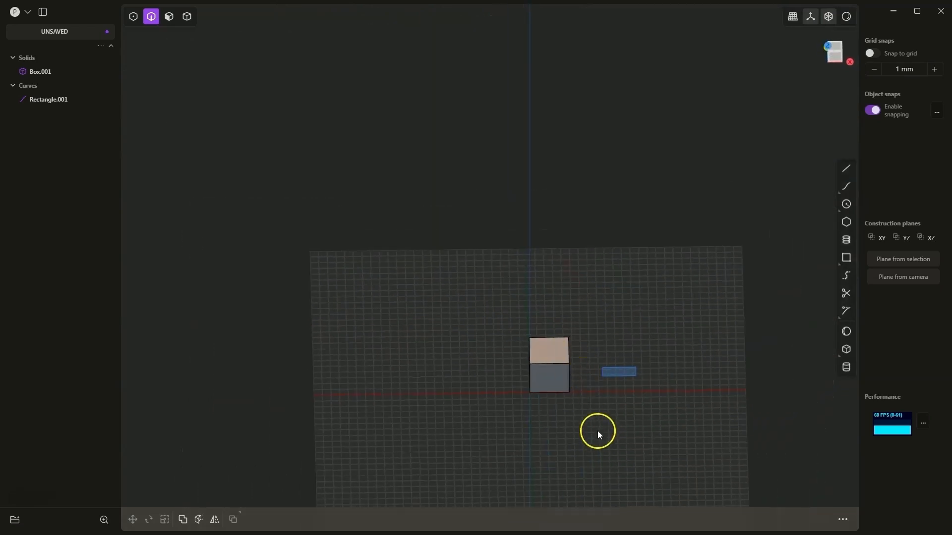
{"action": "scroll", "coordinate": [584, 407], "scroll_direction": "up", "scroll_amount": 6}
{"action": "scroll", "coordinate": [564, 404], "scroll_direction": "up", "scroll_amount": 2}
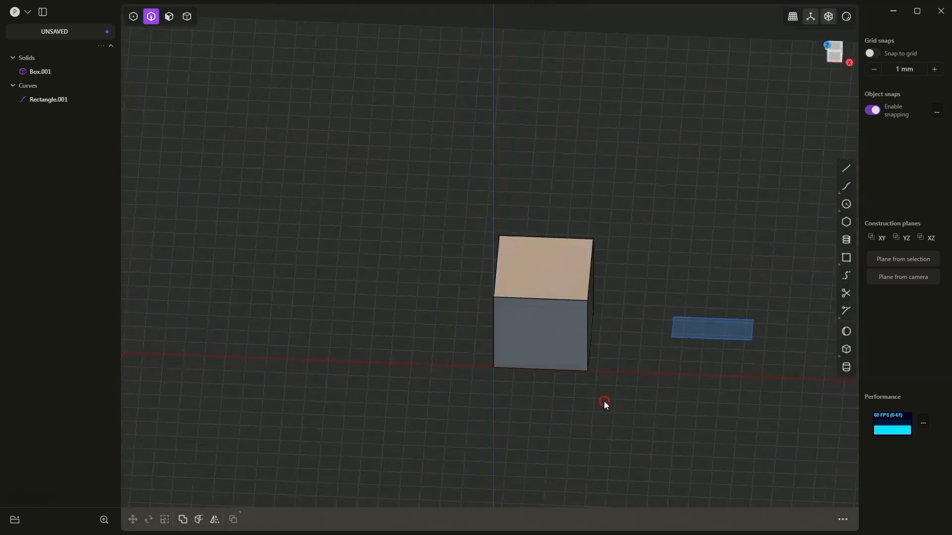
{"action": "middle_click_drag", "start_coordinate": [604, 402], "coordinate": [608, 389]}
{"action": "middle_click_drag", "start_coordinate": [528, 313], "coordinate": [198, 516]}
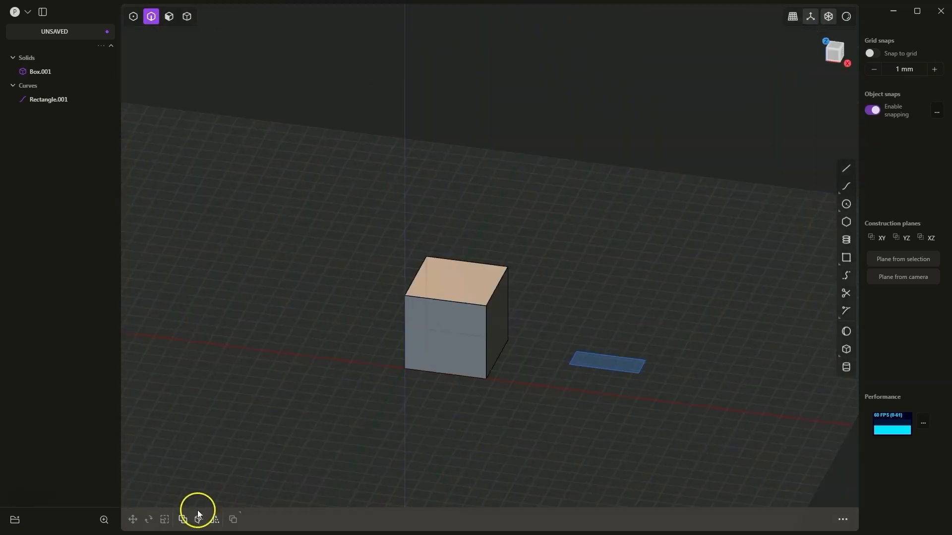
Fit the box and rectangle to the view, zoom in close past them, and fit everything again.
{"action": "left_click", "coordinate": [103, 519]}
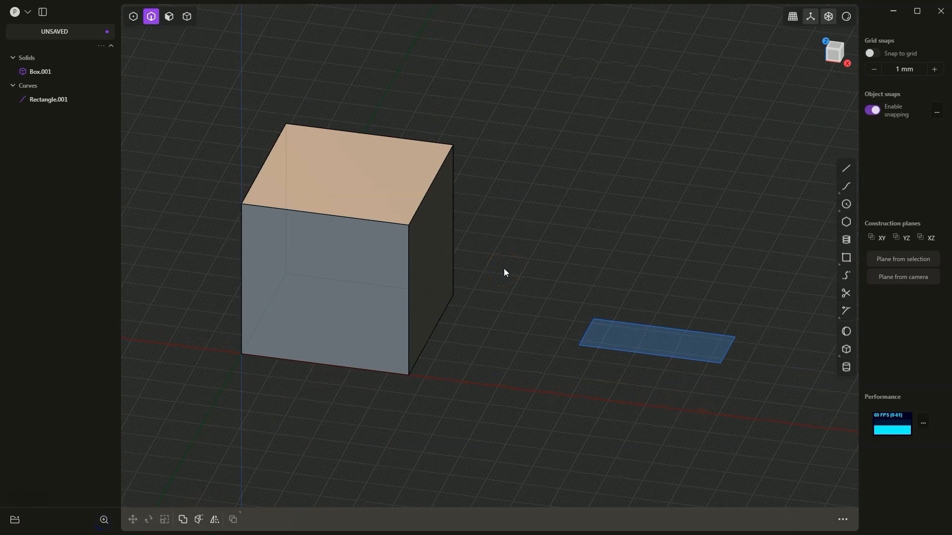
{"action": "scroll", "coordinate": [503, 269], "scroll_direction": "up", "scroll_amount": 6}
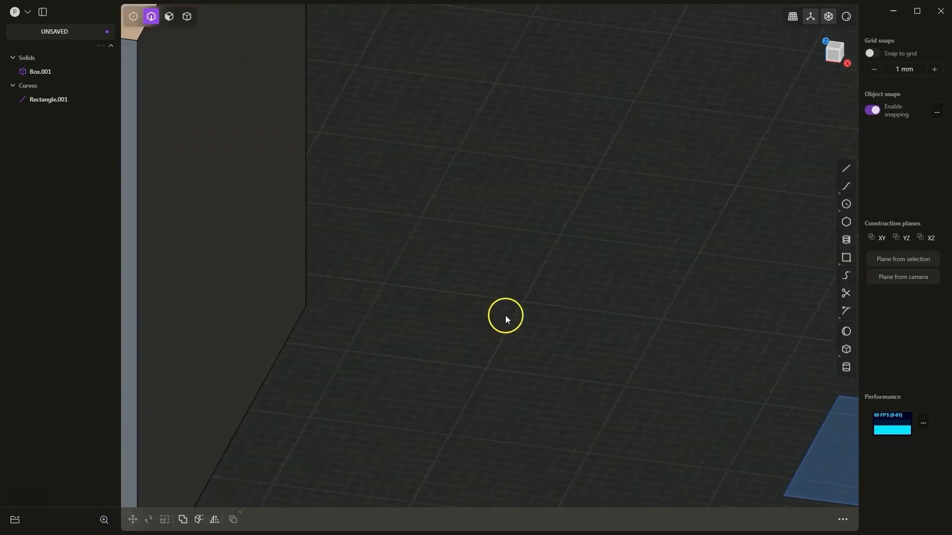
{"action": "scroll", "coordinate": [504, 317], "scroll_direction": "up", "scroll_amount": 8}
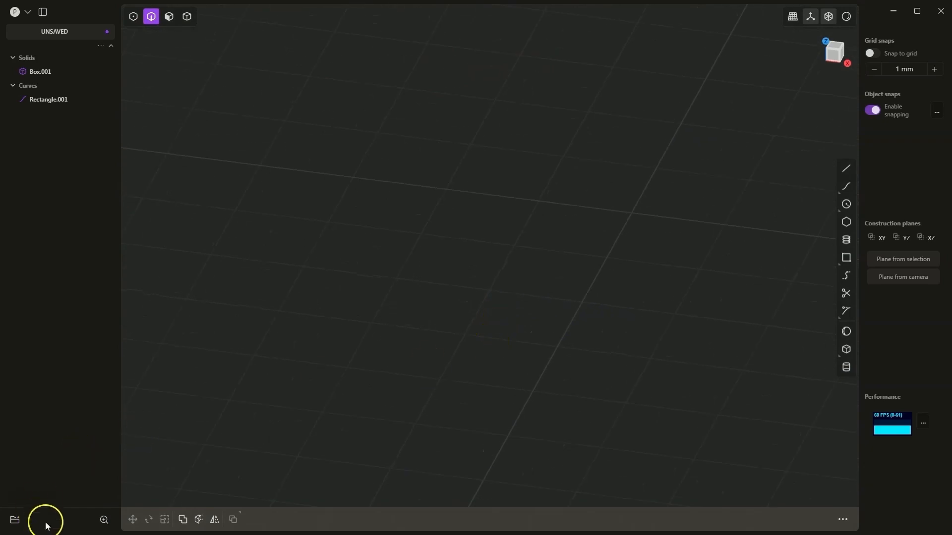
{"action": "left_click", "coordinate": [103, 519]}
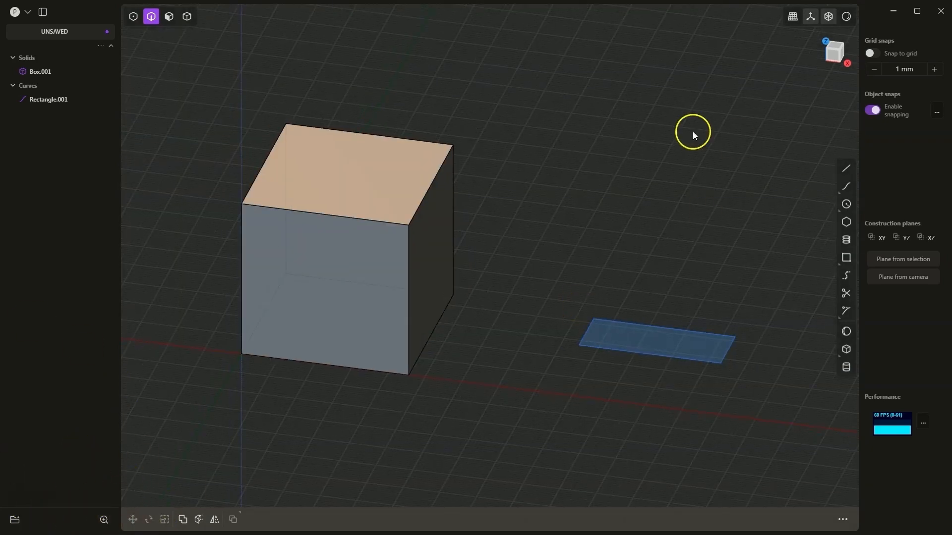
{"action": "left_click", "coordinate": [359, 130]}
{"action": "scroll", "coordinate": [514, 353], "scroll_direction": "down", "scroll_amount": 3}
{"action": "key", "text": "f"}
Restrict selection to whole solids, select the box, and fit the view to the box alone.
{"action": "left_click", "coordinate": [186, 16]}
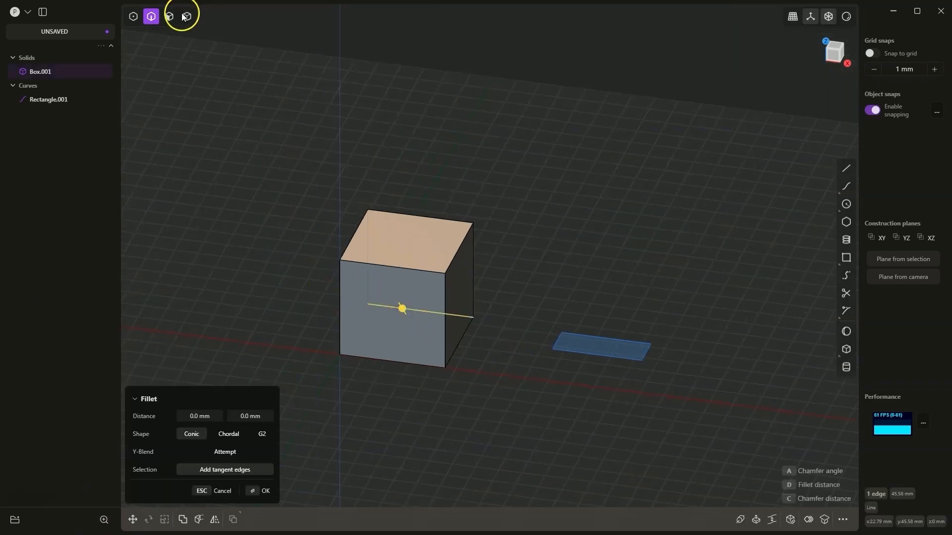
{"action": "left_click", "coordinate": [405, 250]}
{"action": "scroll", "coordinate": [476, 250], "scroll_direction": "down", "scroll_amount": 3}
{"action": "scroll", "coordinate": [304, 272], "scroll_direction": "down", "scroll_amount": 2}
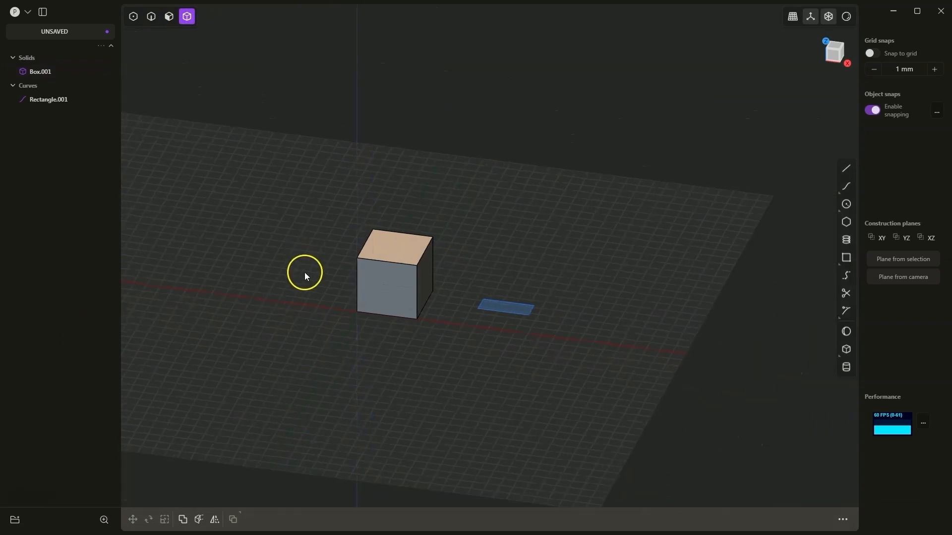
{"action": "scroll", "coordinate": [304, 275], "scroll_direction": "up", "scroll_amount": 2}
{"action": "left_click", "coordinate": [403, 233]}
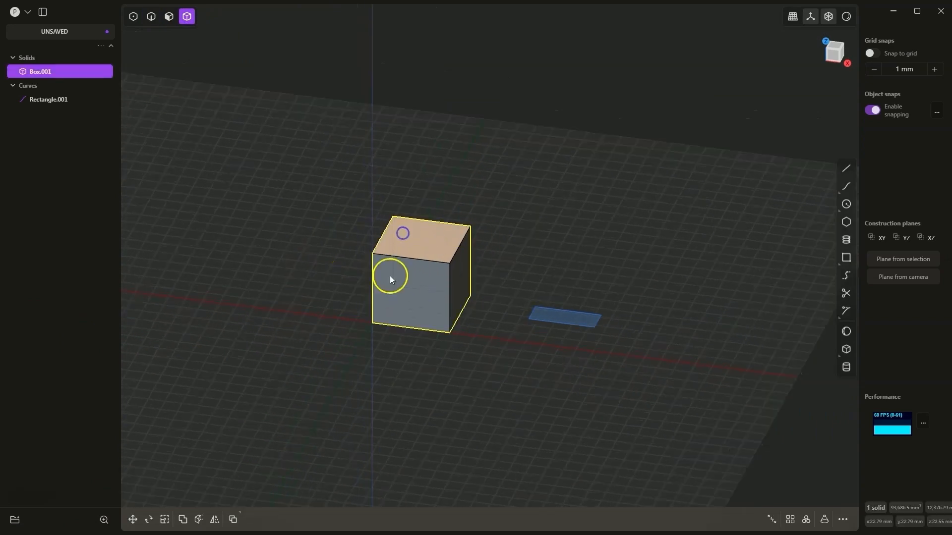
{"action": "left_click", "coordinate": [105, 520]}
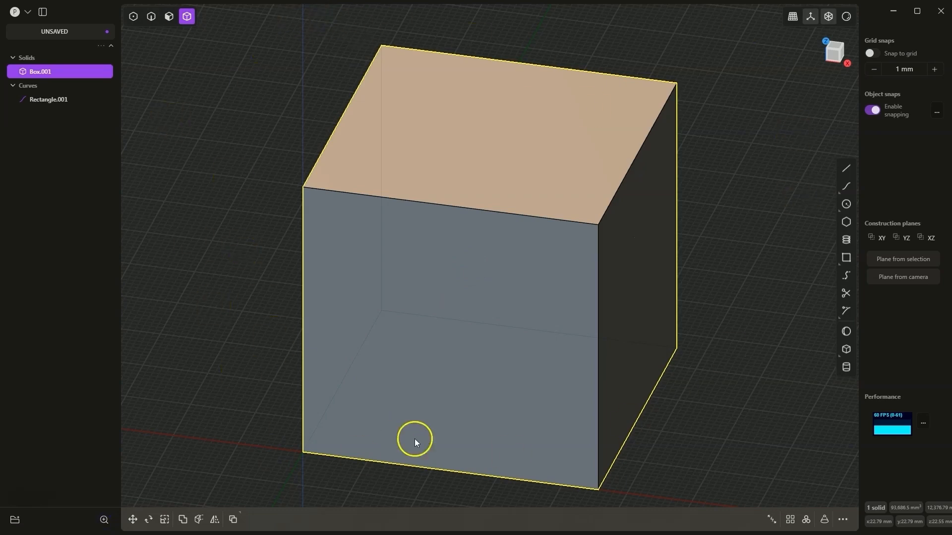
{"action": "scroll", "coordinate": [475, 320], "scroll_direction": "down", "scroll_amount": 5}
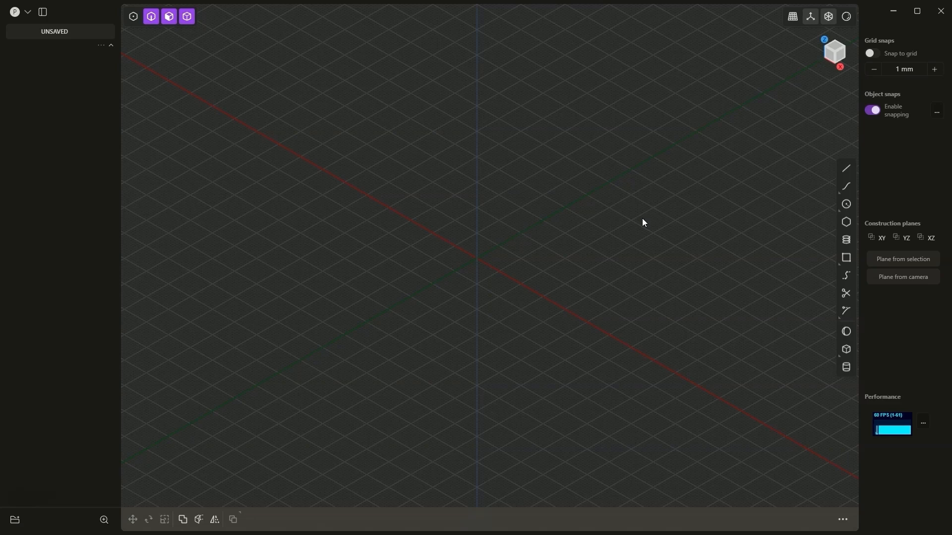
Draw a freehand center rectangle about 65 mm square on the XY plane, away from the origin.
{"action": "left_click", "coordinate": [581, 224]}
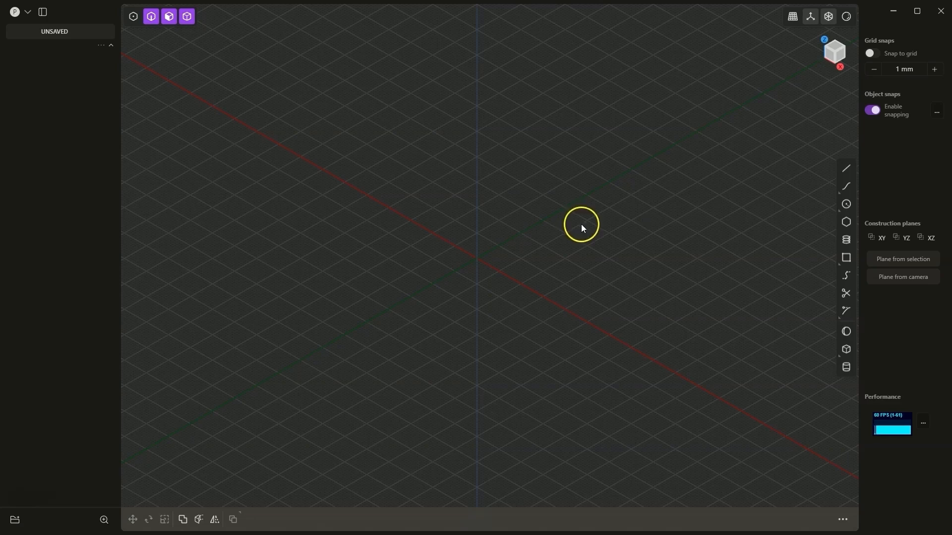
{"action": "left_click", "coordinate": [847, 259]}
{"action": "left_click", "coordinate": [829, 240]}
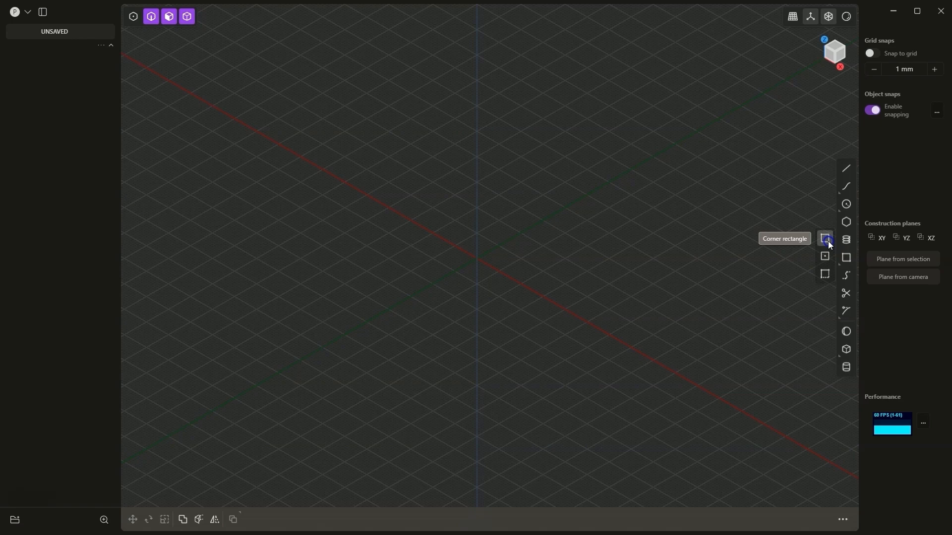
{"action": "left_click", "coordinate": [826, 257]}
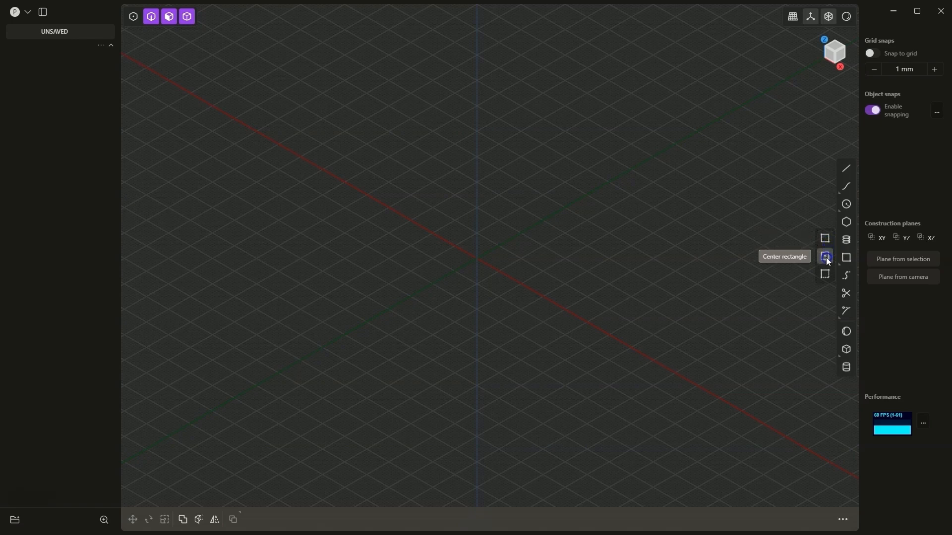
{"action": "left_click", "coordinate": [847, 257]}
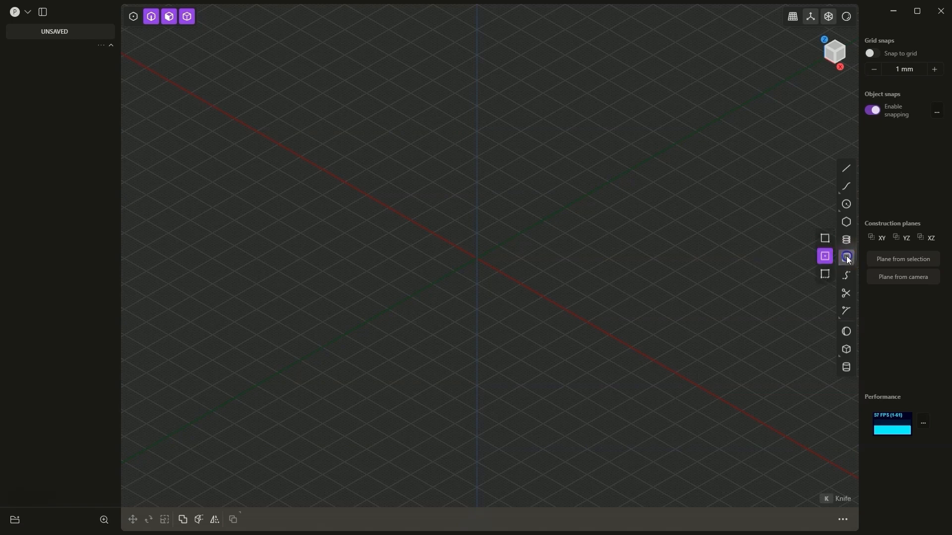
{"action": "left_click", "coordinate": [825, 256]}
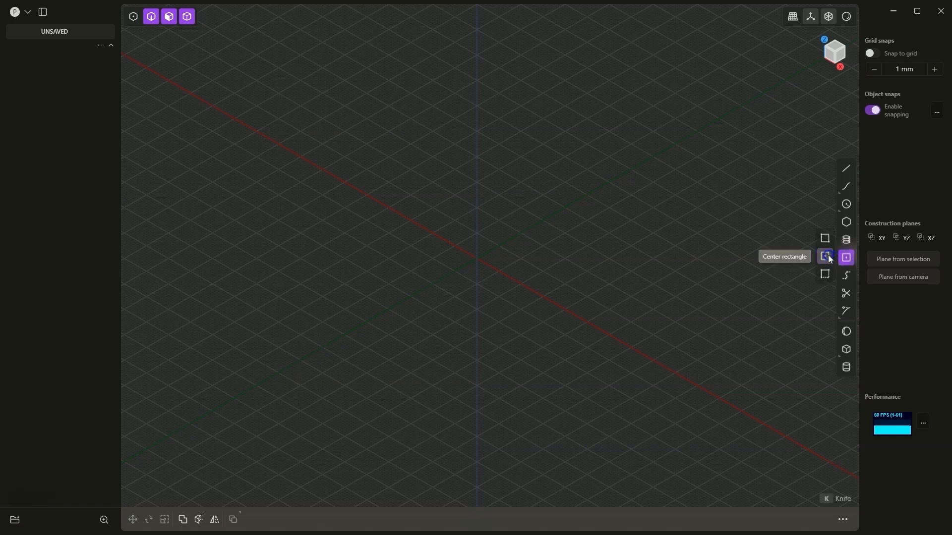
{"action": "left_click", "coordinate": [829, 260]}
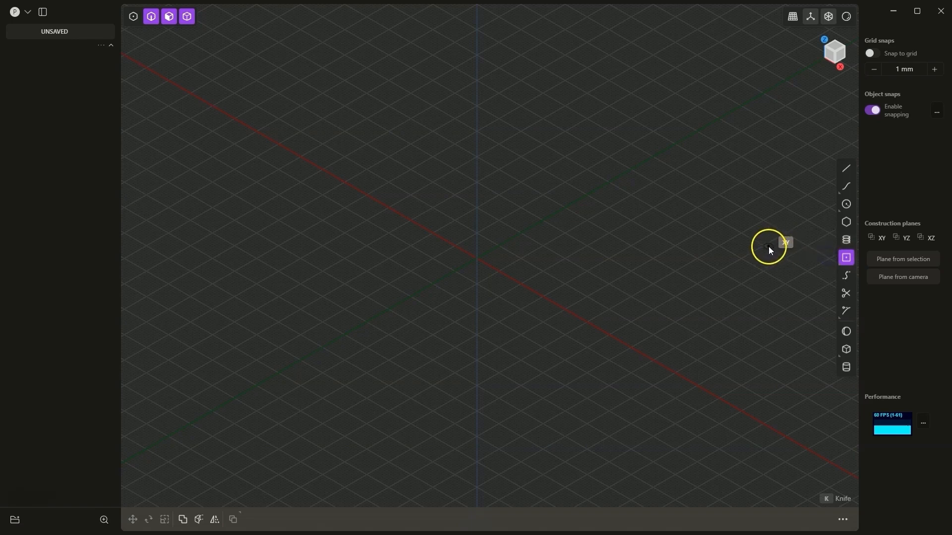
{"action": "left_click", "coordinate": [266, 260]}
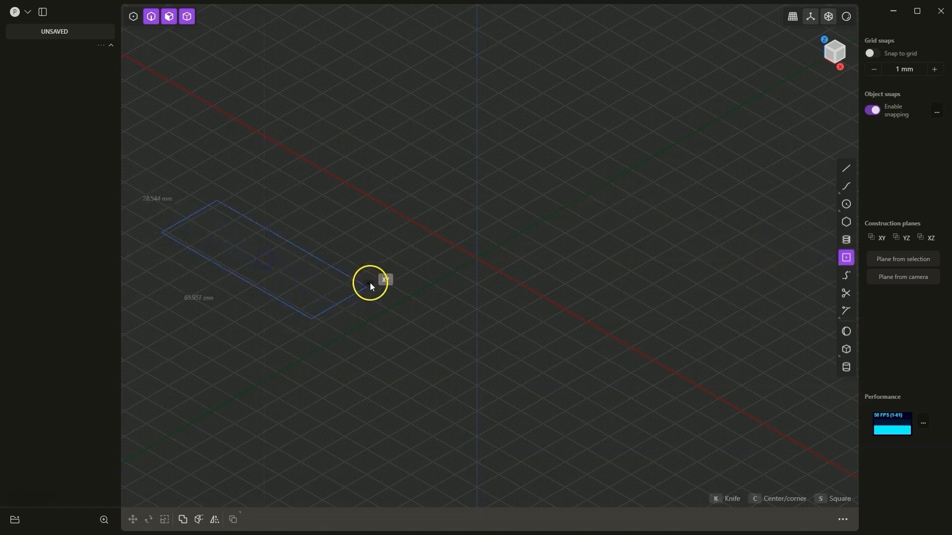
{"action": "left_click", "coordinate": [408, 255]}
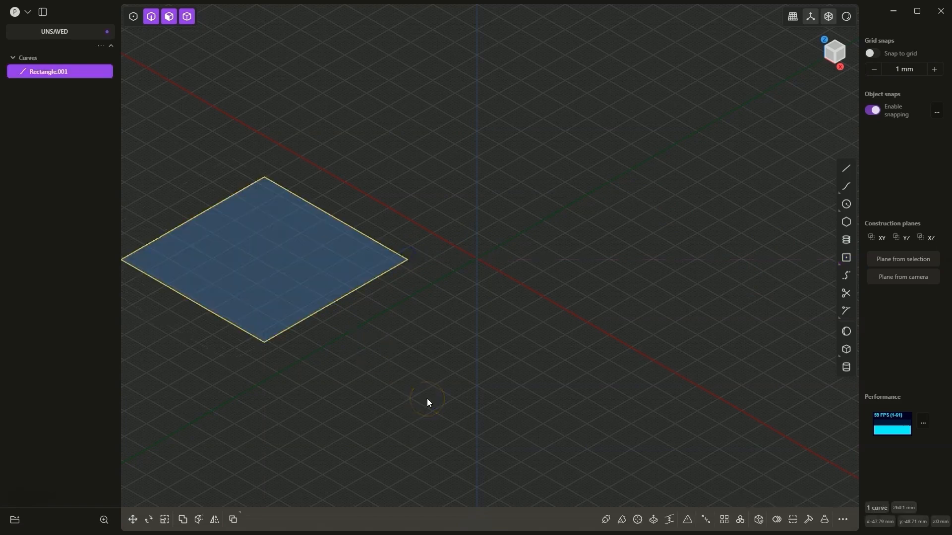
{"action": "scroll", "coordinate": [672, 332], "scroll_direction": "down", "scroll_amount": 1}
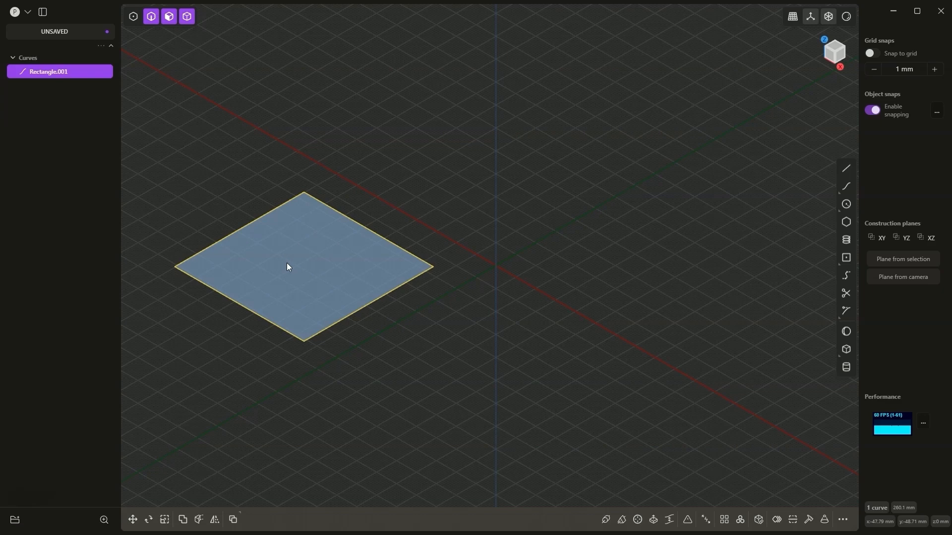
Delete the freehand rectangle that was drawn away from the origin.
{"action": "left_click", "coordinate": [307, 250]}
{"action": "left_click", "coordinate": [251, 217]}
{"action": "left_click", "coordinate": [288, 291]}
{"action": "key", "text": "Delete"}
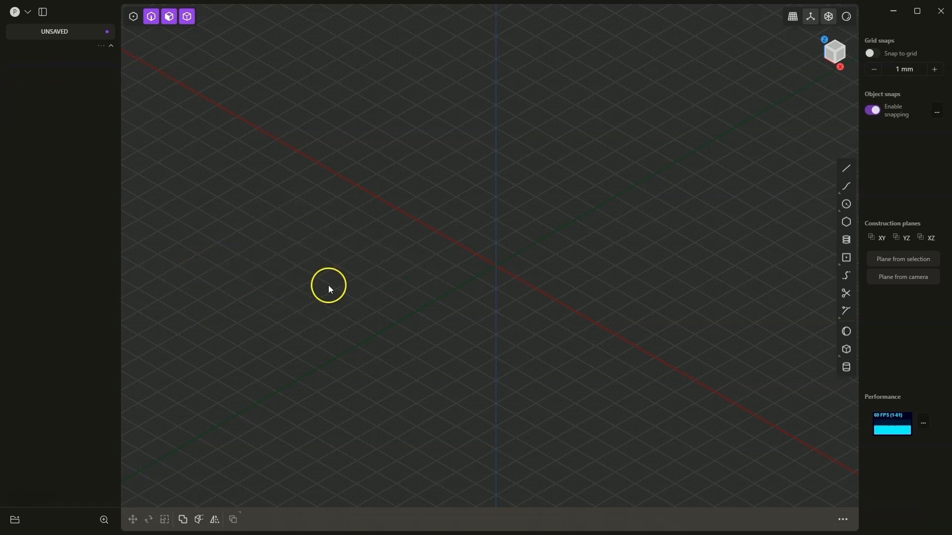
Draw a 100 × 80 mm center rectangle at the origin on the XY plane with grid snapping enabled, and leave its outline selected.
{"action": "left_click", "coordinate": [846, 258]}
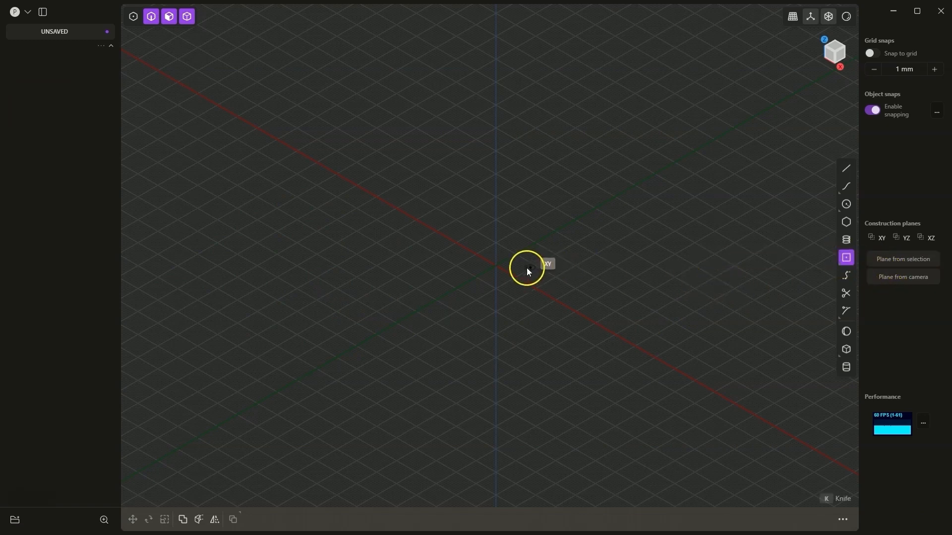
{"action": "left_click", "coordinate": [497, 266]}
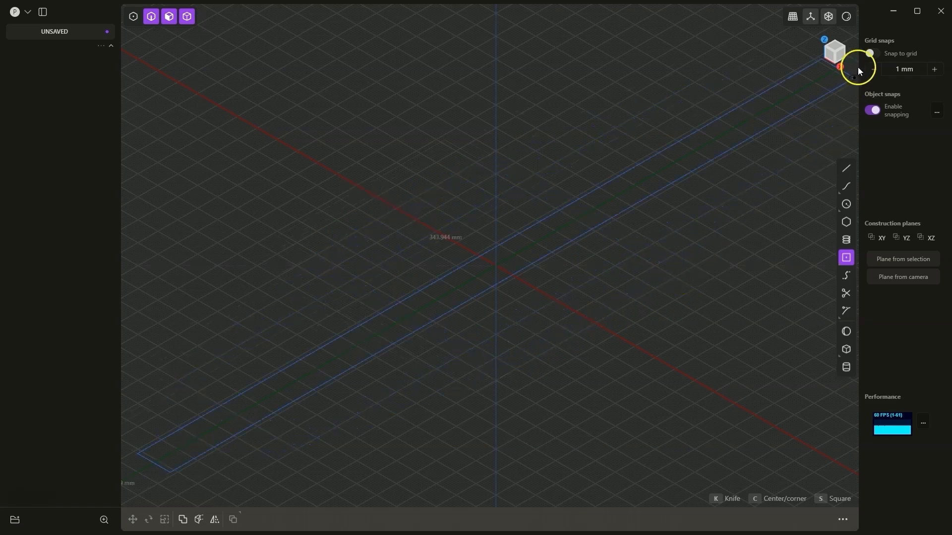
{"action": "left_click", "coordinate": [872, 53]}
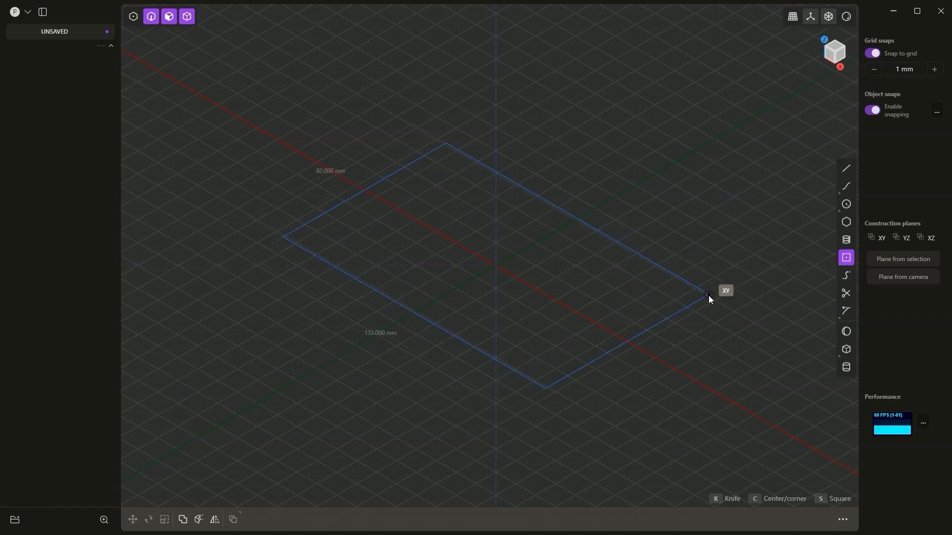
{"action": "key", "text": "Tab"}
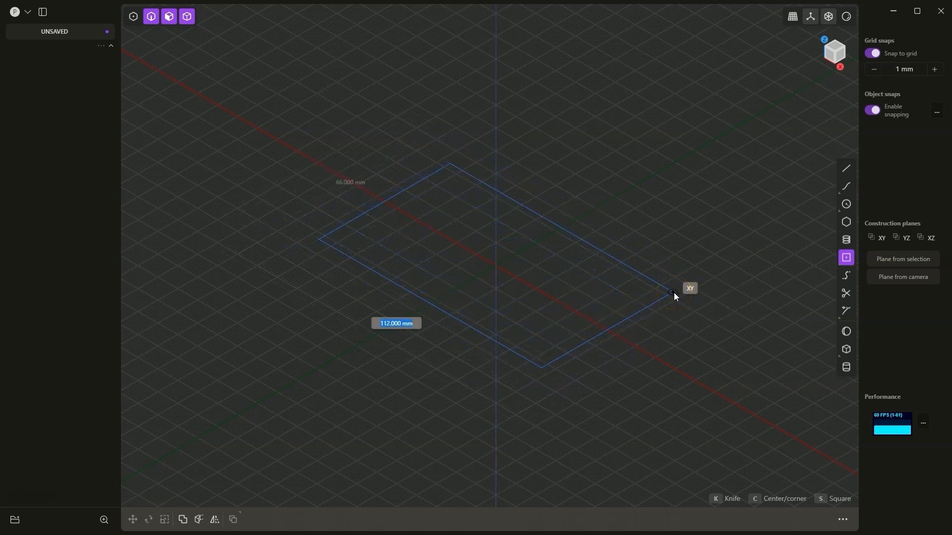
{"action": "type", "text": "100"}
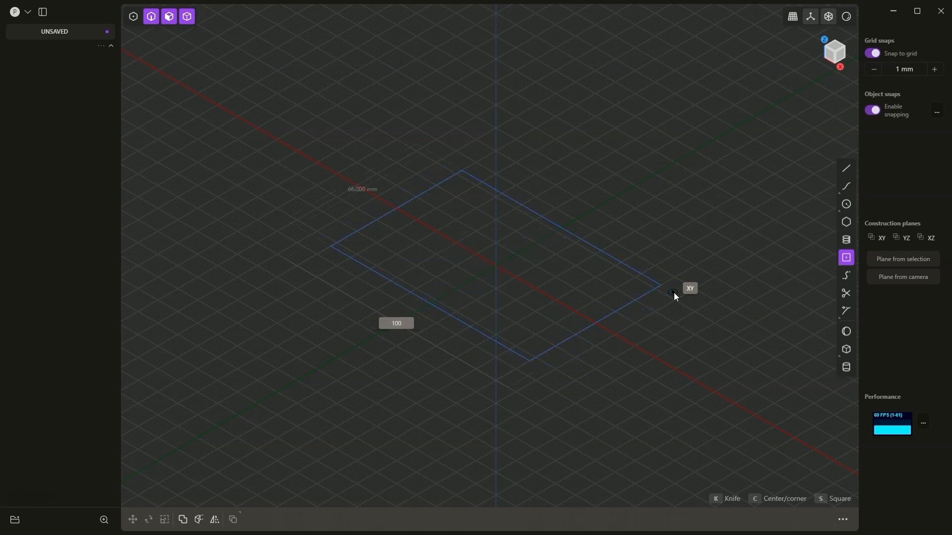
{"action": "key", "text": "Tab"}
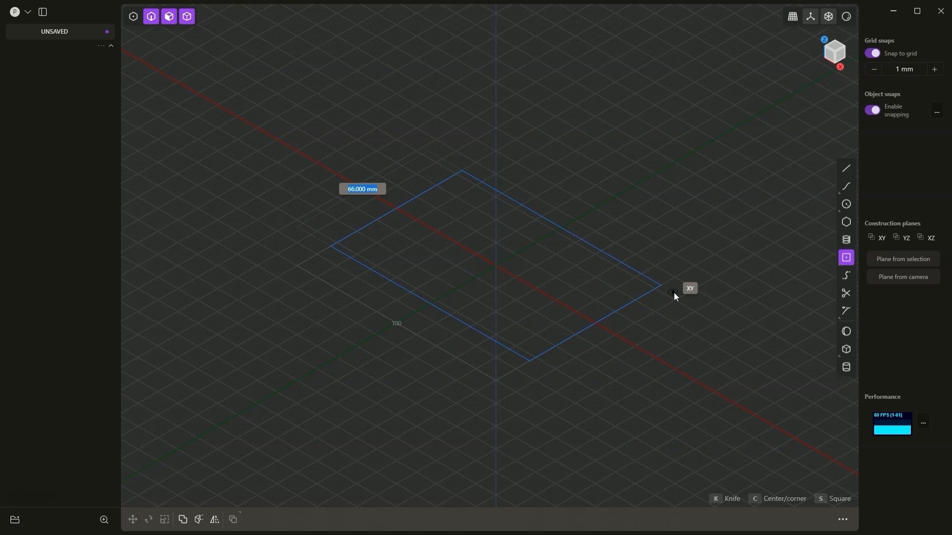
{"action": "type", "text": "80"}
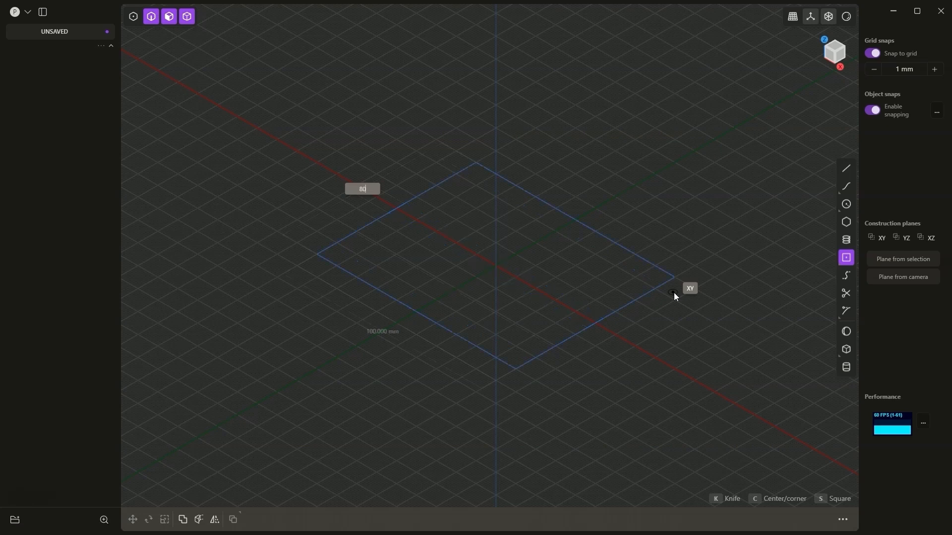
{"action": "key", "text": "Return"}
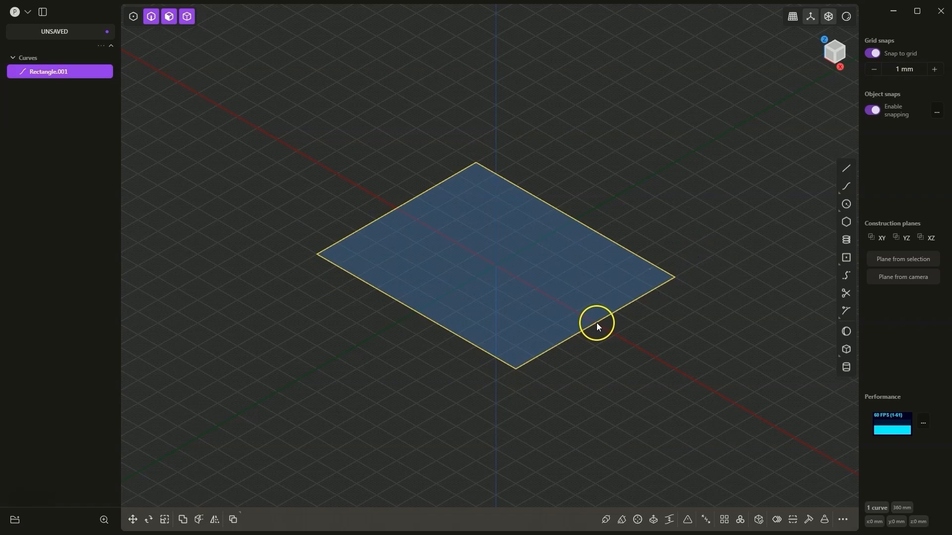
{"action": "left_click", "coordinate": [349, 191]}
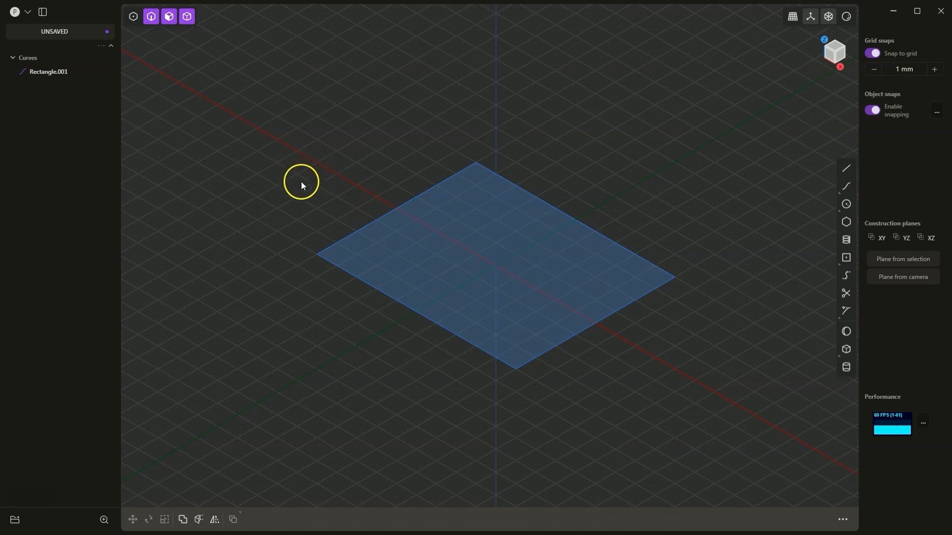
{"action": "left_click", "coordinate": [409, 310]}
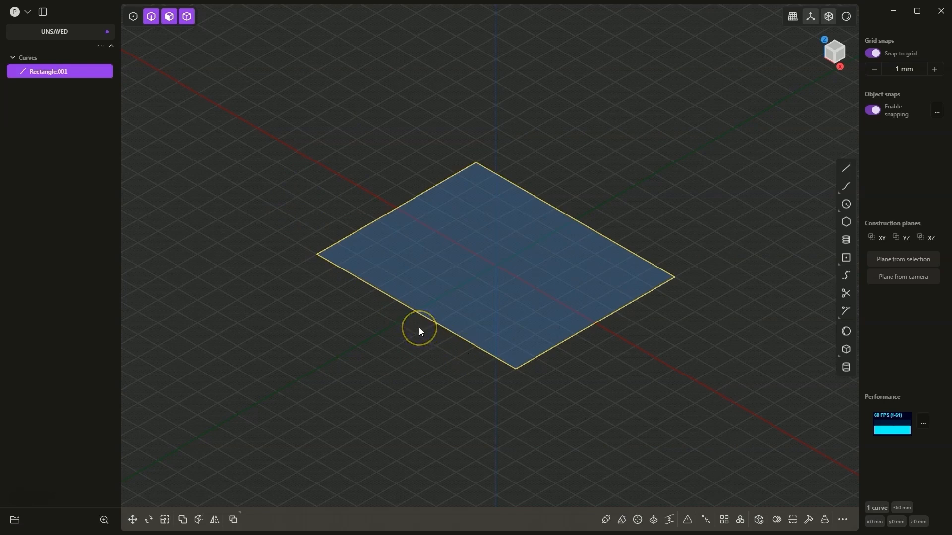
Set the origin-centered rectangle's size to 120 × 70 mm.
{"action": "key", "text": "Tab"}
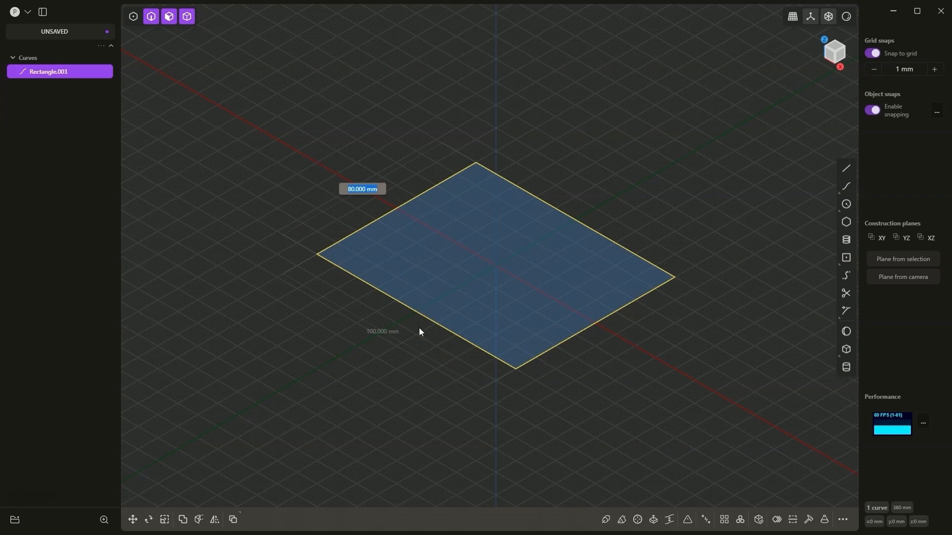
{"action": "type", "text": "70"}
{"action": "key", "text": "Tab"}
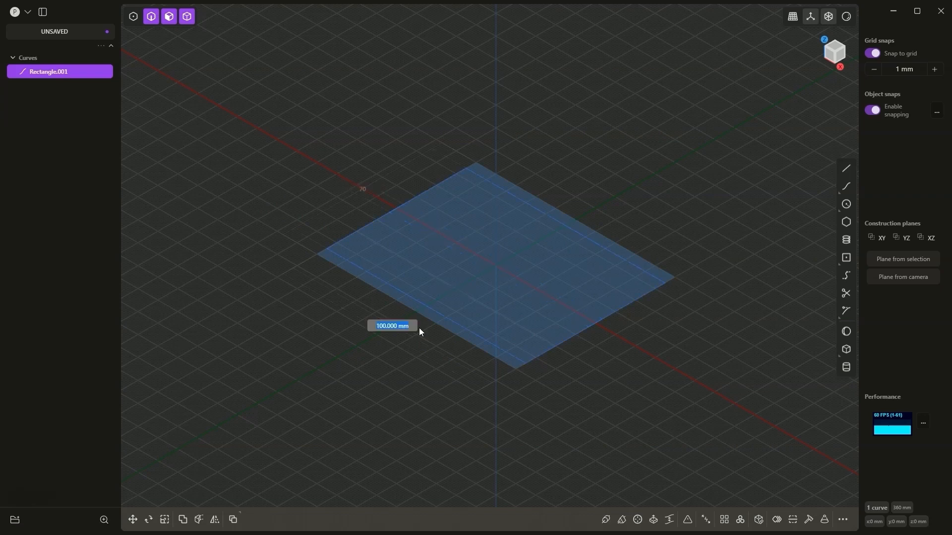
{"action": "type", "text": "120"}
{"action": "key", "text": "Return"}
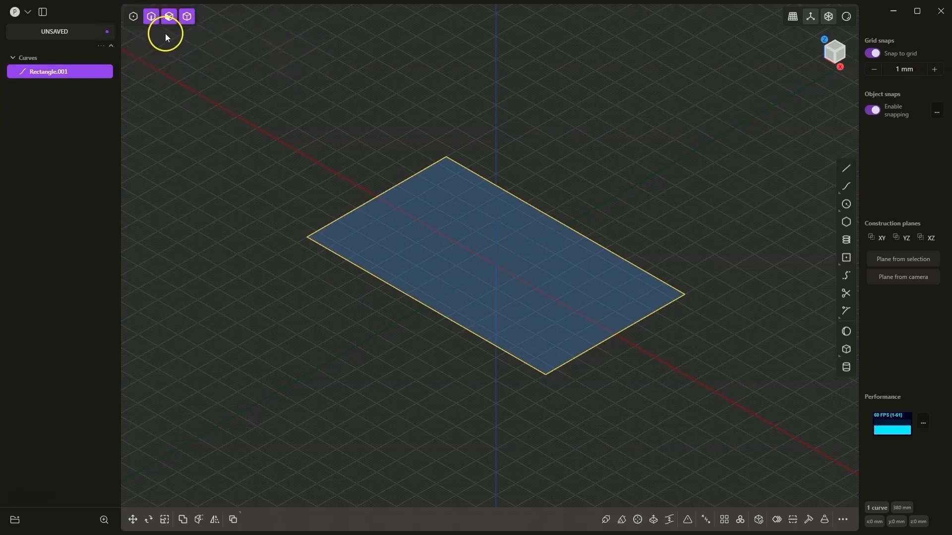
Restrict selection to edges, deselect the rectangle's outline and try to select its filled interior region.
{"action": "left_click", "coordinate": [152, 18]}
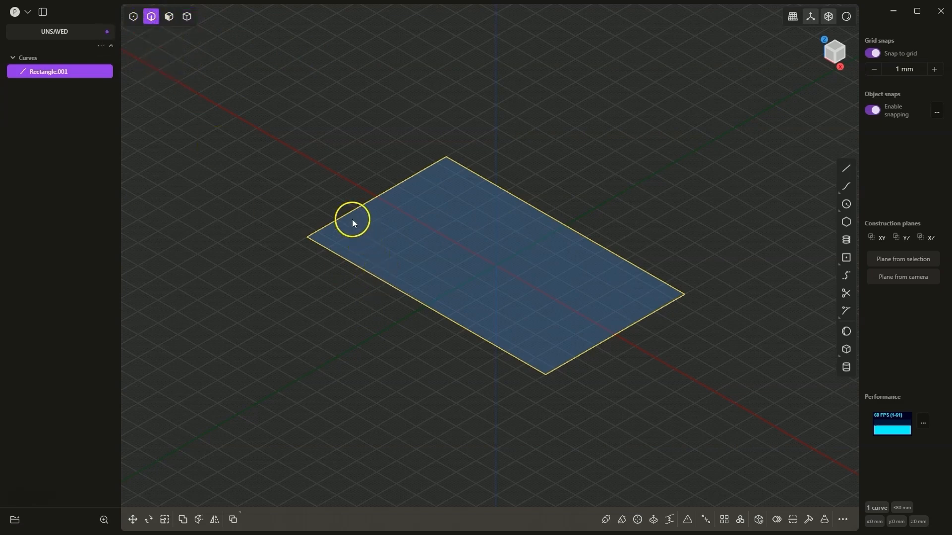
{"action": "left_click", "coordinate": [336, 203]}
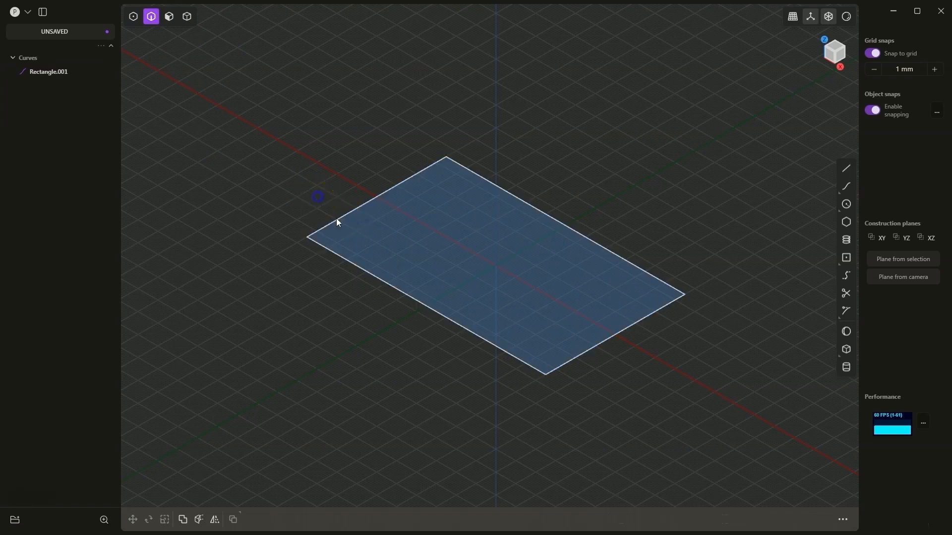
{"action": "left_click", "coordinate": [326, 252]}
{"action": "left_click", "coordinate": [393, 236]}
{"action": "left_click", "coordinate": [432, 240]}
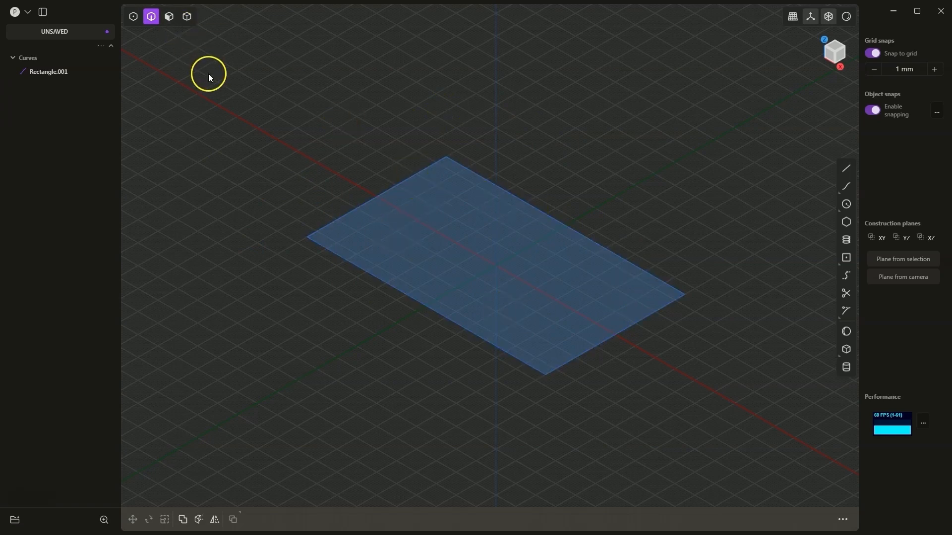
{"action": "left_click", "coordinate": [169, 17]}
{"action": "left_click", "coordinate": [427, 239]}
{"action": "key", "text": "e"}
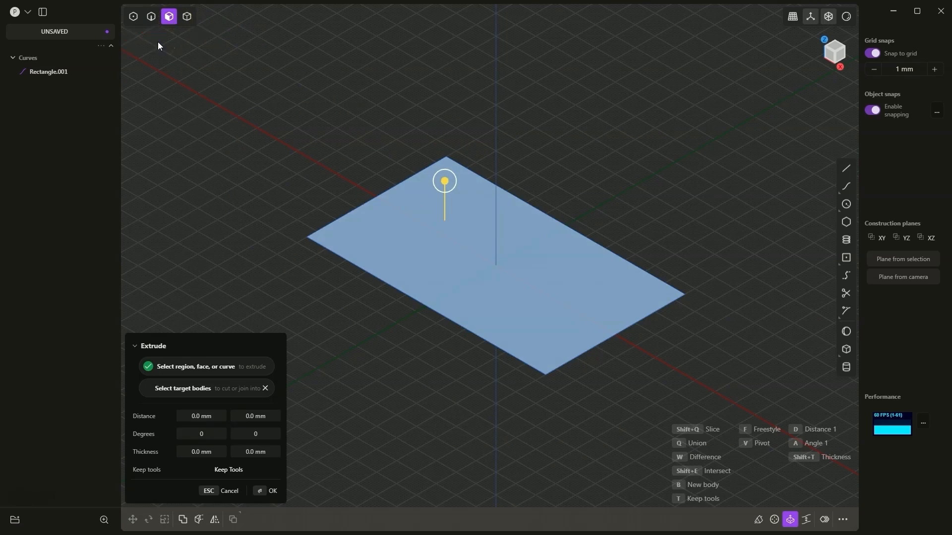
{"action": "left_click", "coordinate": [136, 18]}
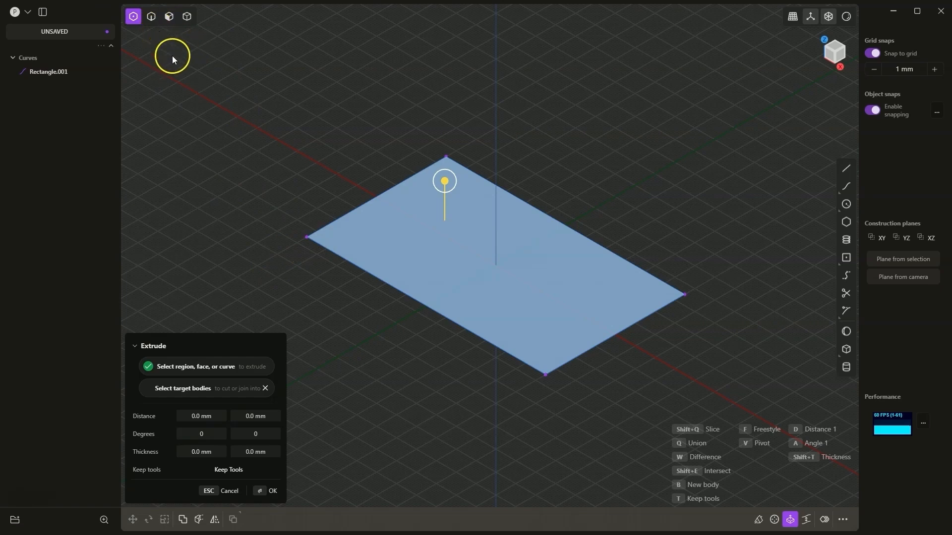
{"action": "left_click", "coordinate": [331, 222]}
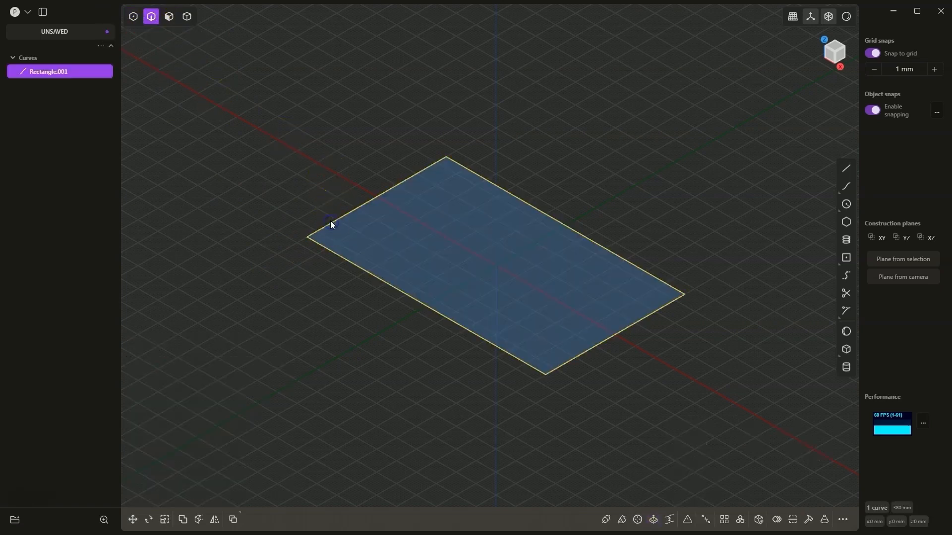
{"action": "key", "text": "3"}
{"action": "left_click", "coordinate": [394, 221]}
{"action": "key", "text": "e"}
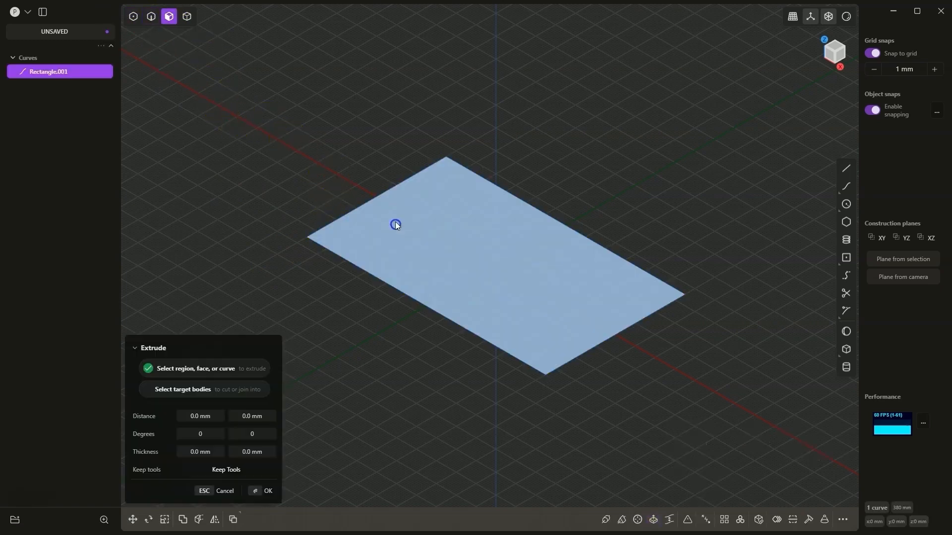
{"action": "key", "text": "Escape"}
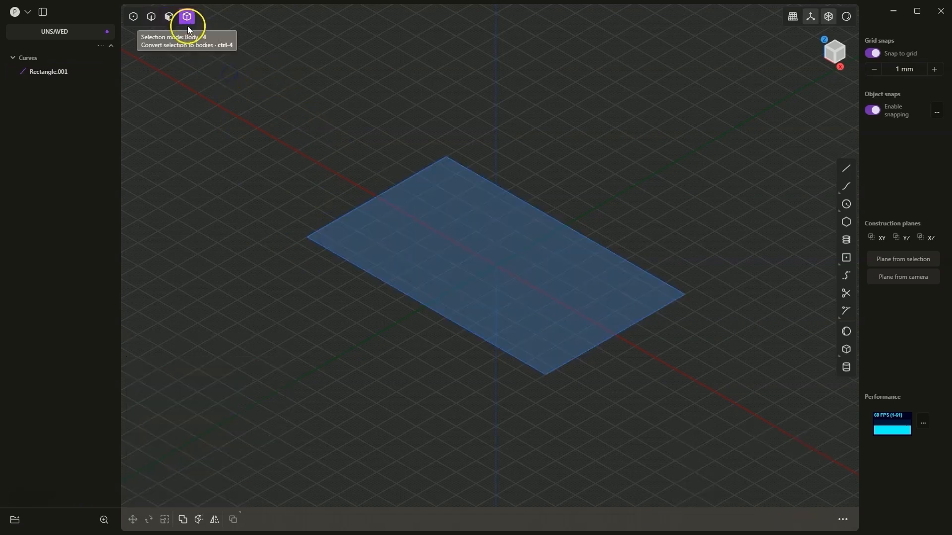
Try body-only selection and all selection modes together, and finish with selection restricted to edges.
{"action": "left_click", "coordinate": [188, 19]}
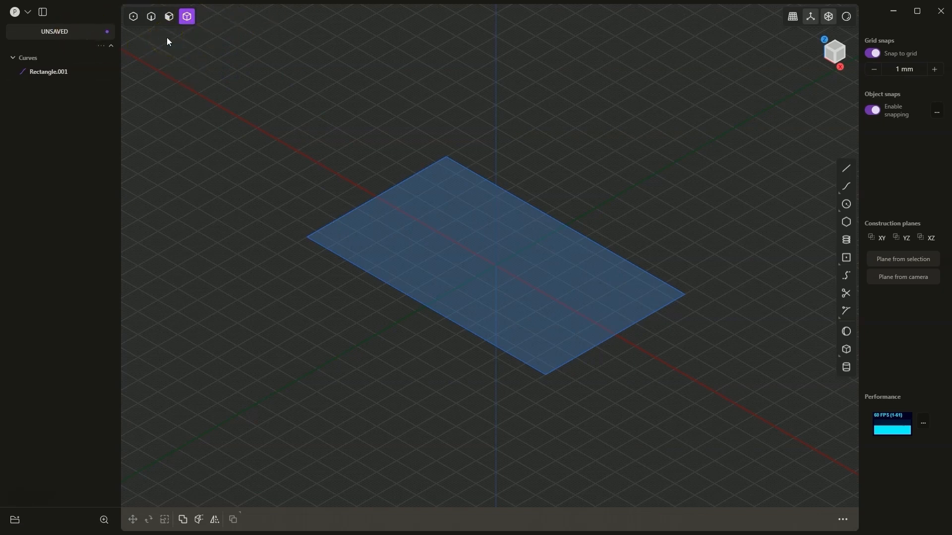
{"action": "key", "text": "5"}
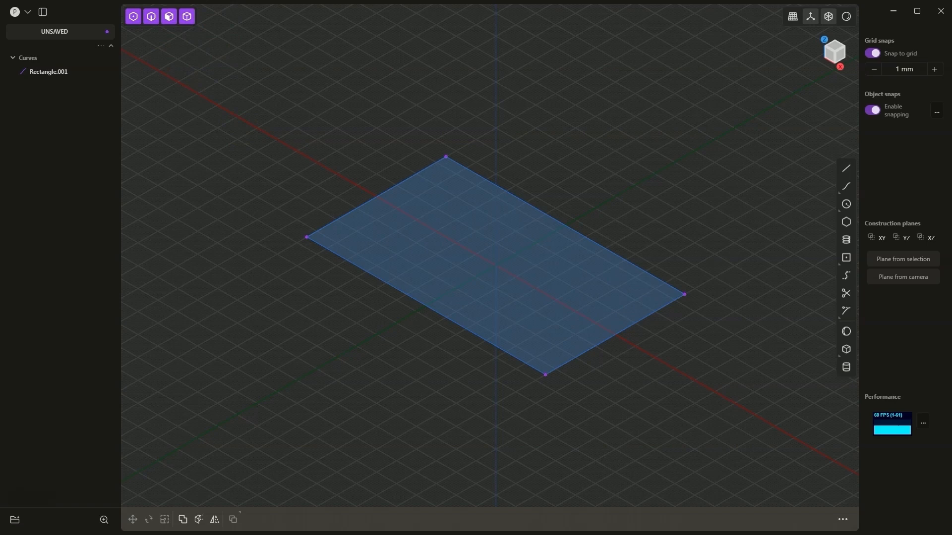
{"action": "key", "text": "2"}
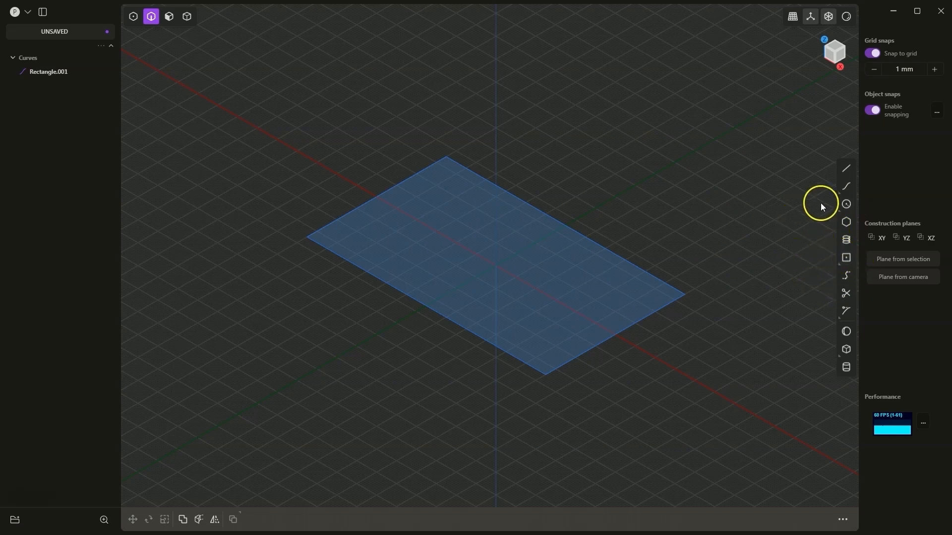
Draw a freehand center circle about 28 mm in diameter on the XY plane outside the rectangle, and delete it.
{"action": "left_click", "coordinate": [847, 207]}
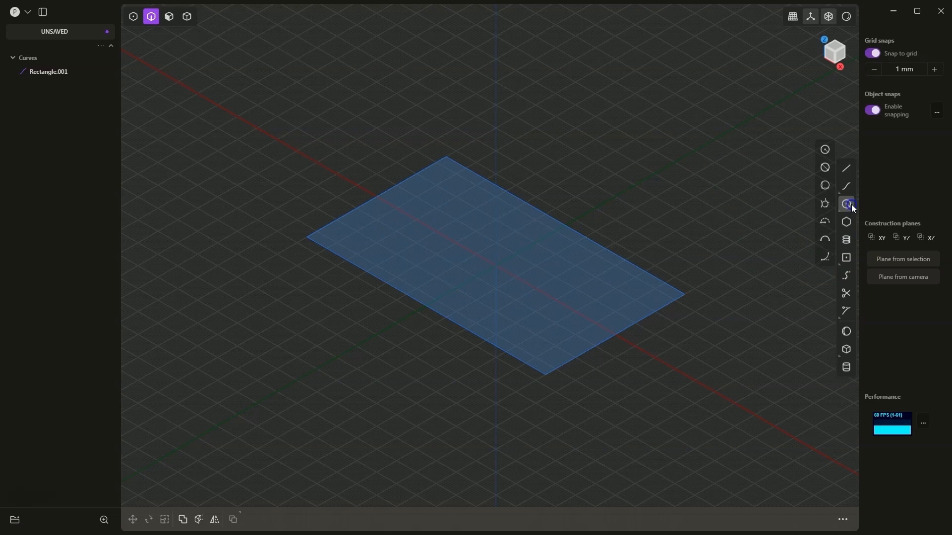
{"action": "left_click", "coordinate": [825, 151]}
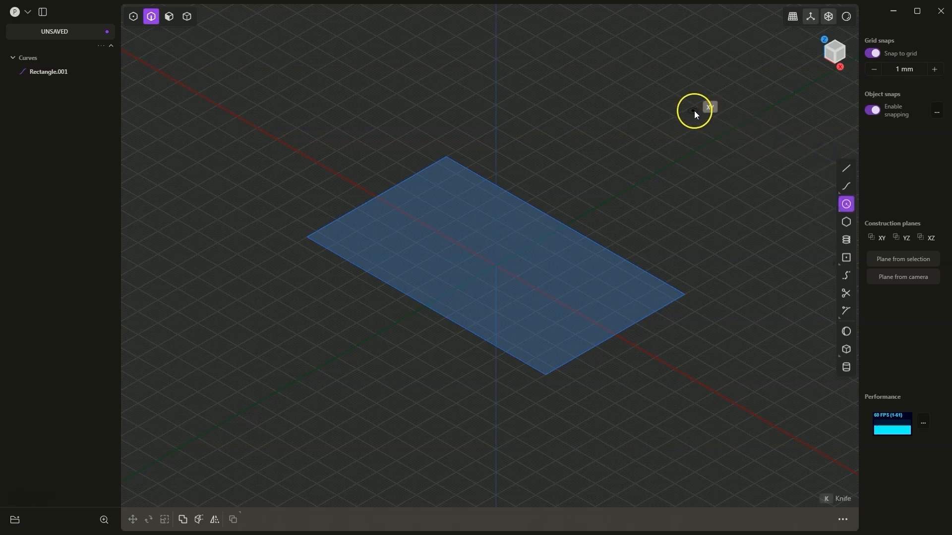
{"action": "left_click", "coordinate": [669, 103]}
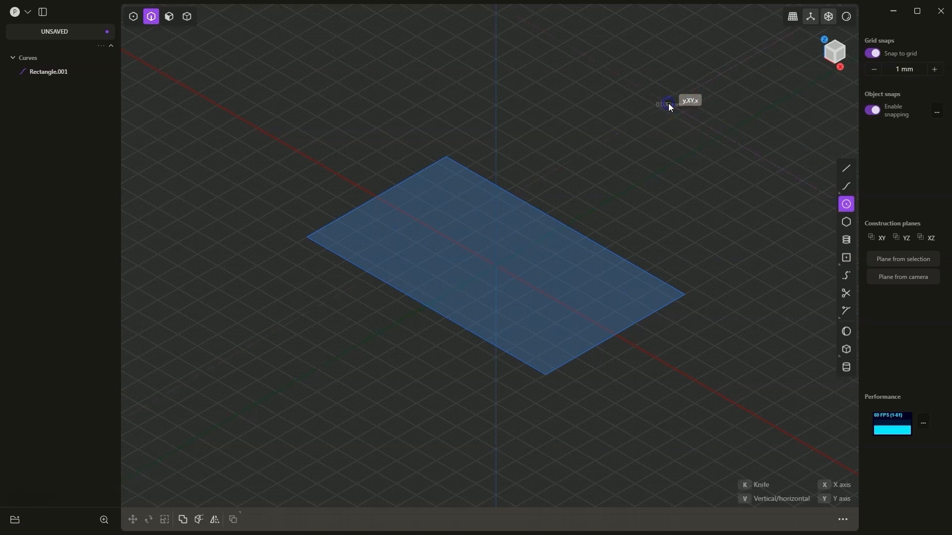
{"action": "left_click", "coordinate": [692, 127]}
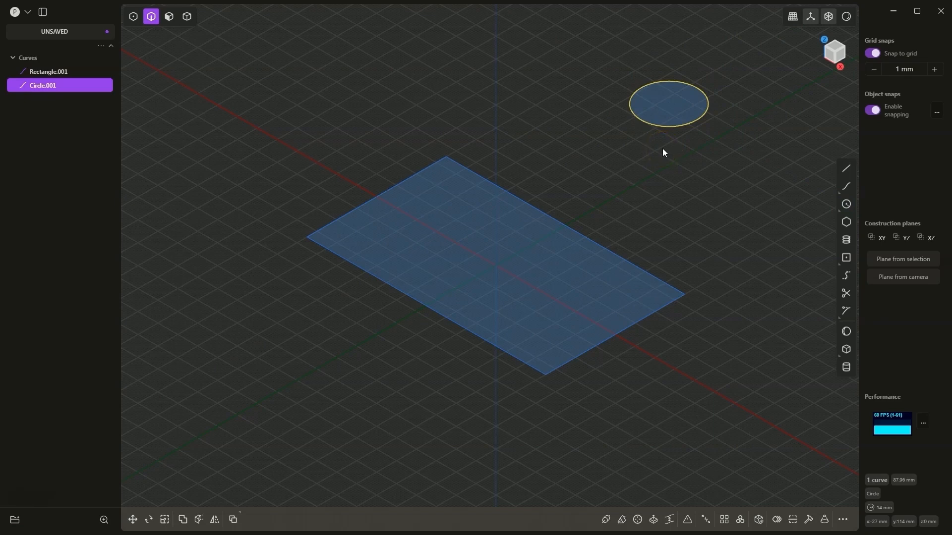
{"action": "key", "text": "Delete"}
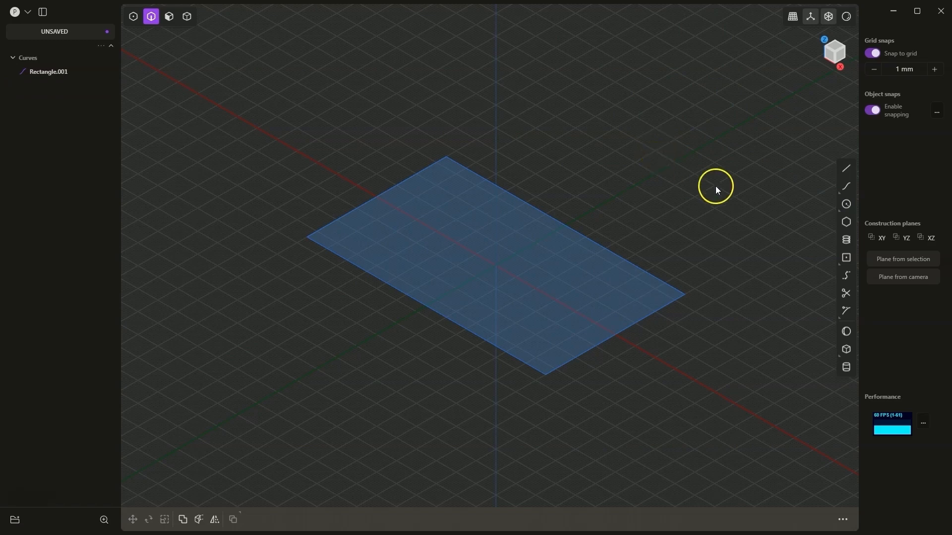
Draw an upright 10 mm diameter center circle on the rectangle's corner at X -60, Y -35, inspect its orientation and delete it.
{"action": "left_click", "coordinate": [847, 205]}
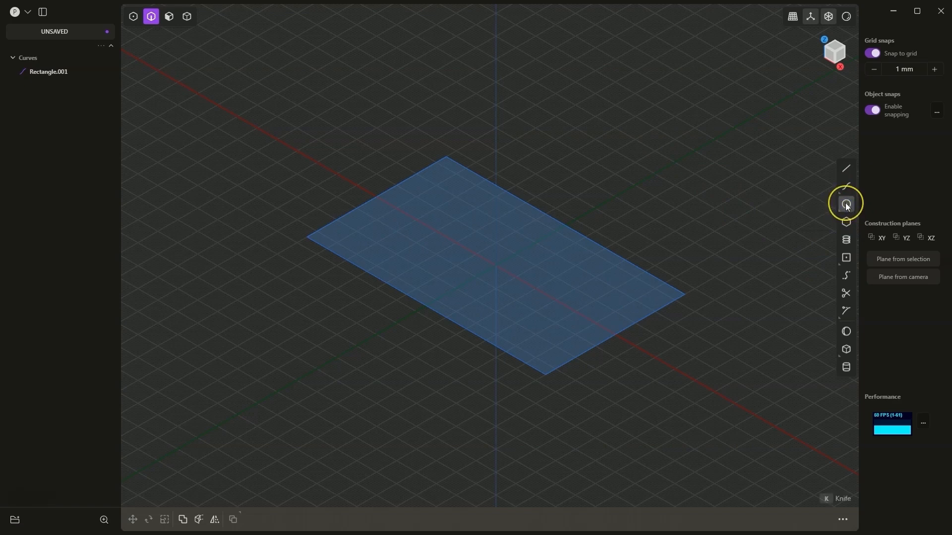
{"action": "left_click", "coordinate": [847, 205]}
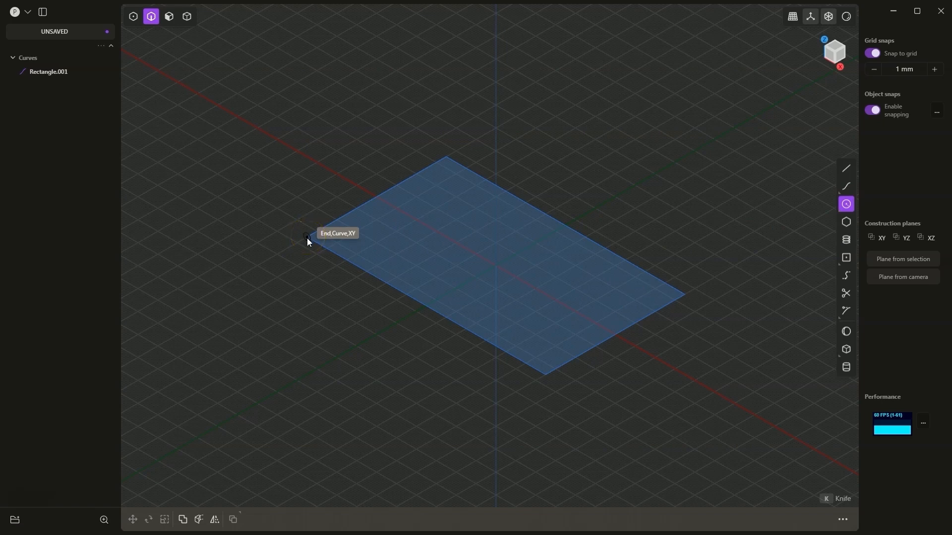
{"action": "left_click", "coordinate": [307, 238]}
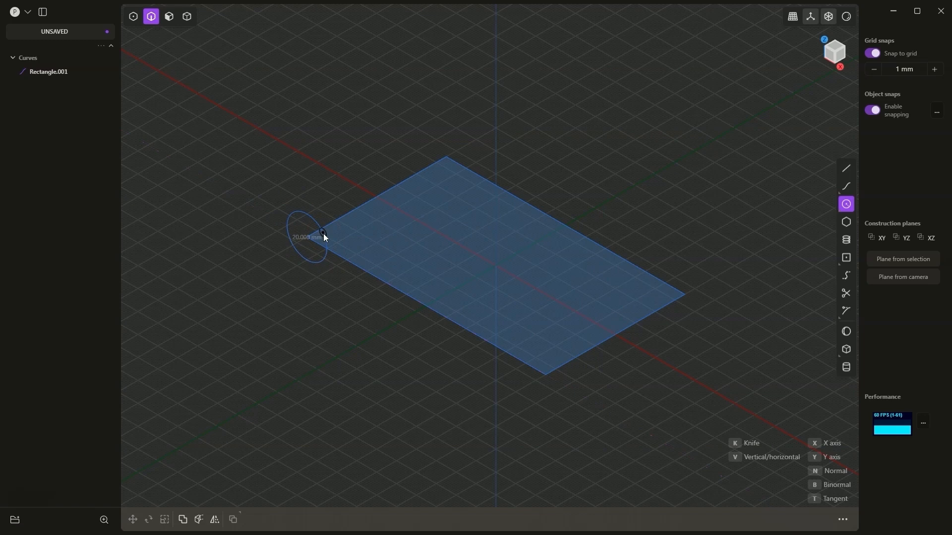
{"action": "key", "text": "Tab"}
{"action": "type", "text": "1"}
{"action": "key", "text": "Return"}
{"action": "middle_click_drag", "start_coordinate": [411, 315], "coordinate": [458, 323]}
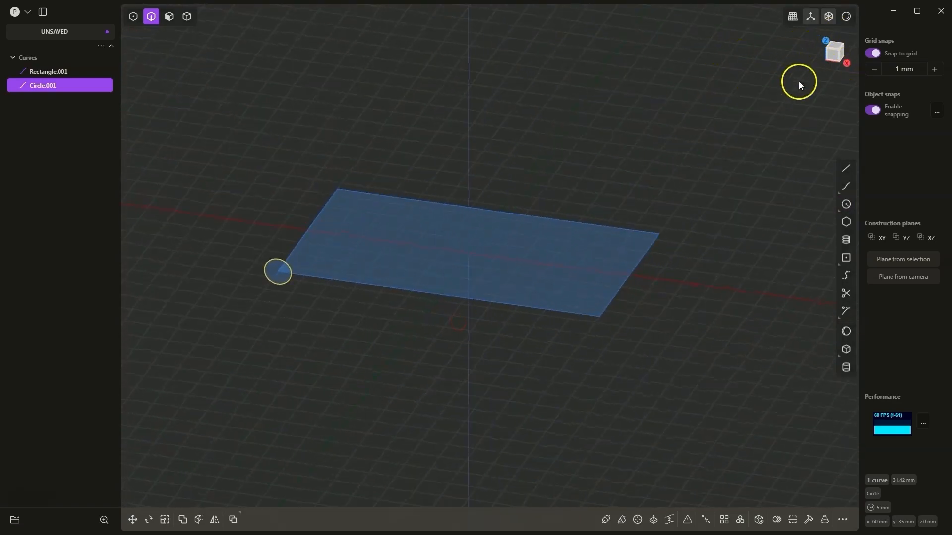
{"action": "middle_click_drag", "start_coordinate": [799, 81], "coordinate": [349, 361]}
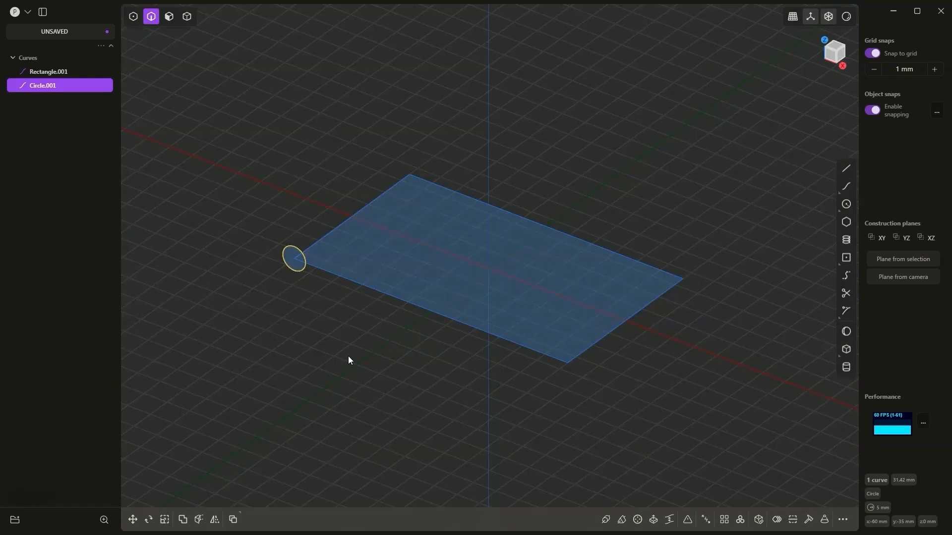
{"action": "key", "text": "Delete"}
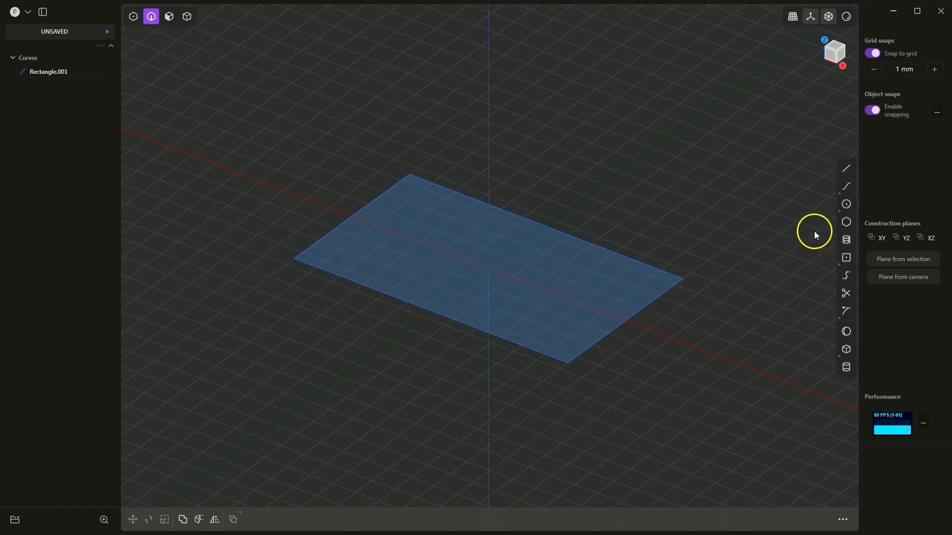
Draw a 10 mm diameter center circle flat on the XY plane from the Top view, centered on the rectangle's corner at X -60, Y -35.
{"action": "left_click", "coordinate": [846, 204]}
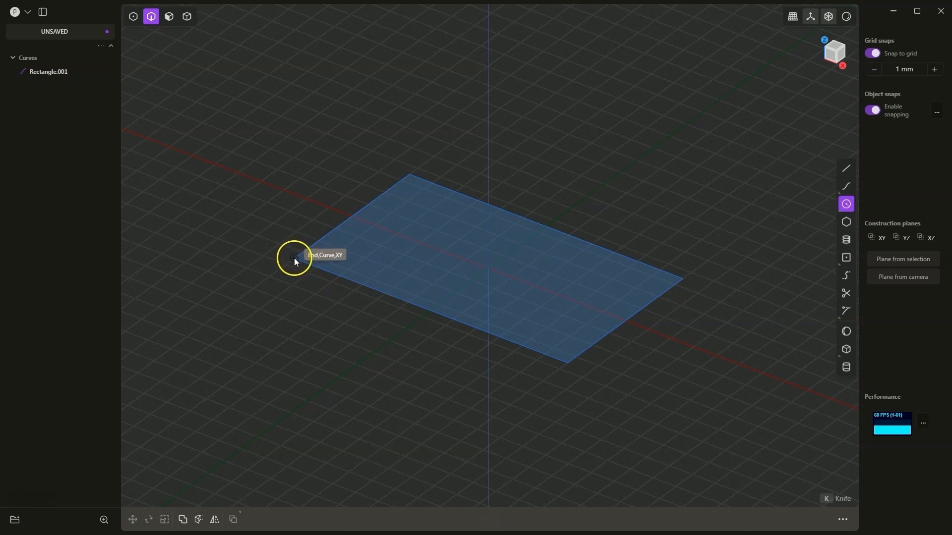
{"action": "scroll", "coordinate": [294, 258], "scroll_direction": "up", "scroll_amount": 5}
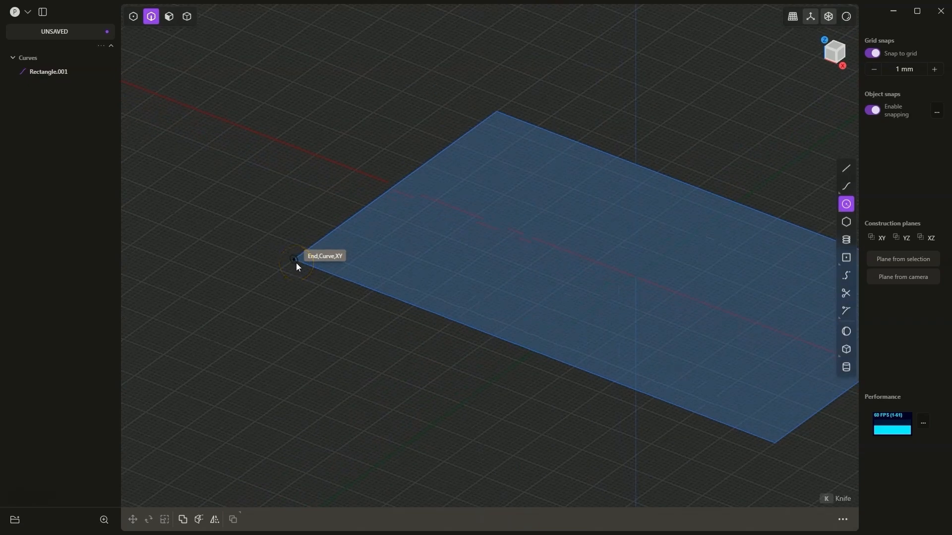
{"action": "scroll", "coordinate": [296, 266], "scroll_direction": "up", "scroll_amount": 2}
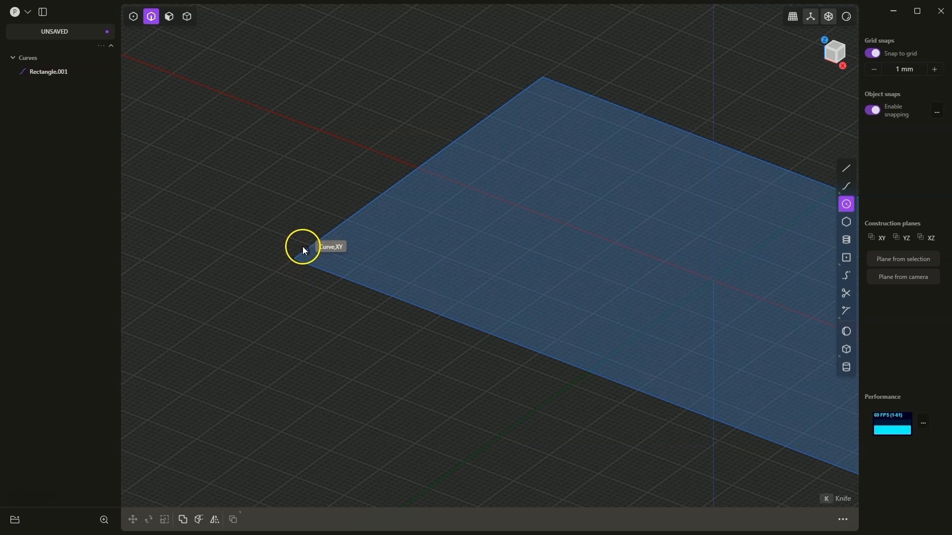
{"action": "left_click", "coordinate": [835, 48]}
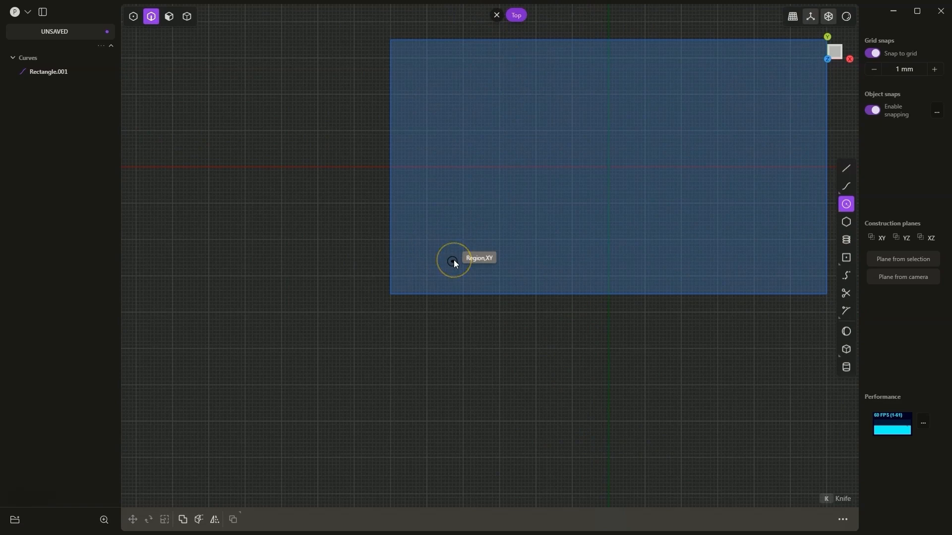
{"action": "left_click", "coordinate": [391, 293]}
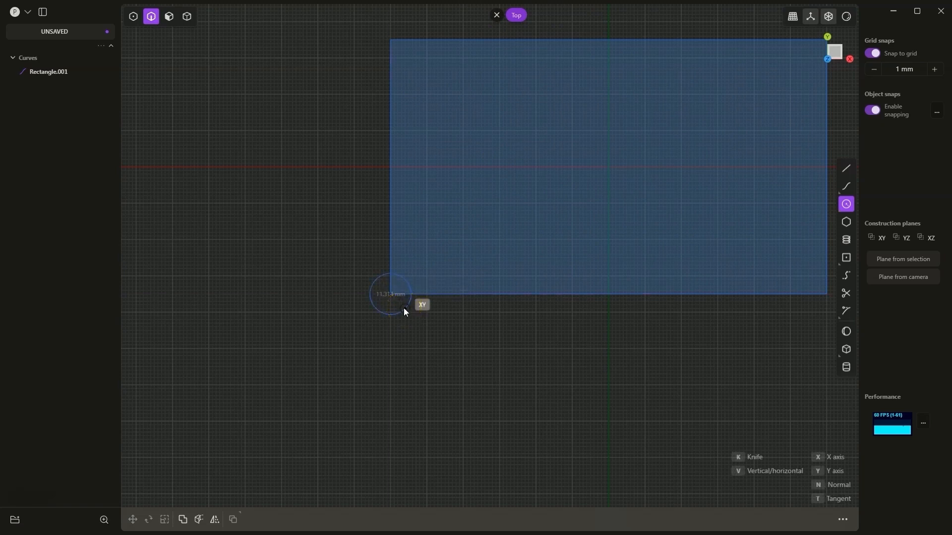
{"action": "key", "text": "Tab"}
{"action": "type", "text": "1"}
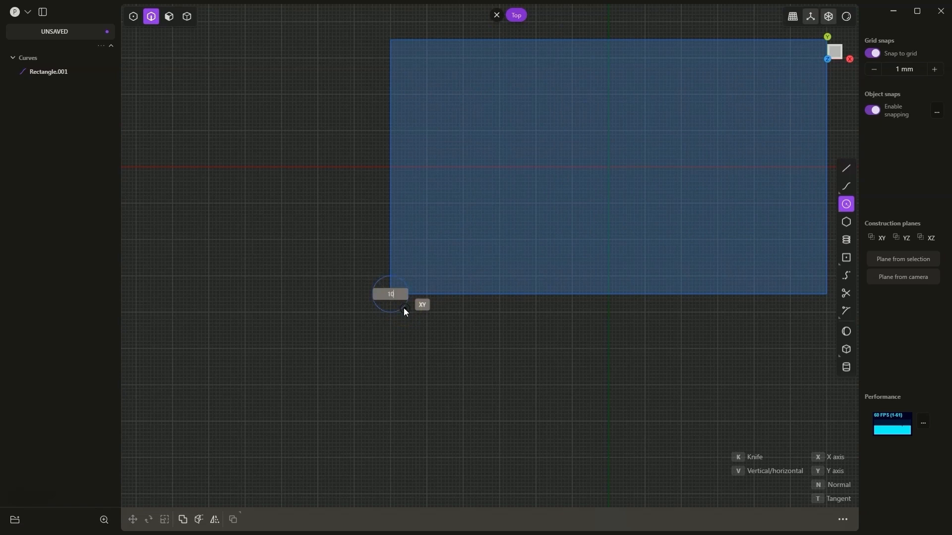
{"action": "key", "text": "Return"}
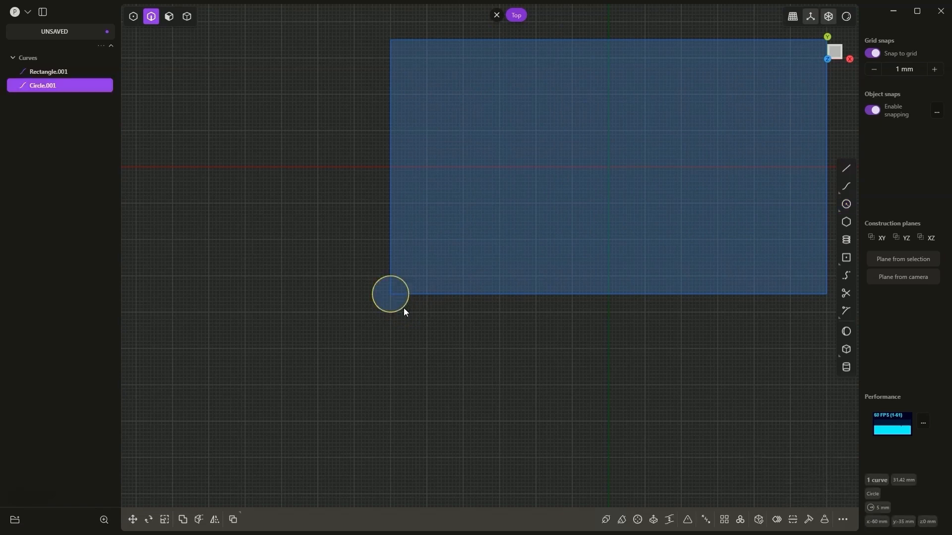
{"action": "left_click", "coordinate": [496, 14]}
{"action": "middle_click_drag", "start_coordinate": [468, 311], "coordinate": [427, 257]}
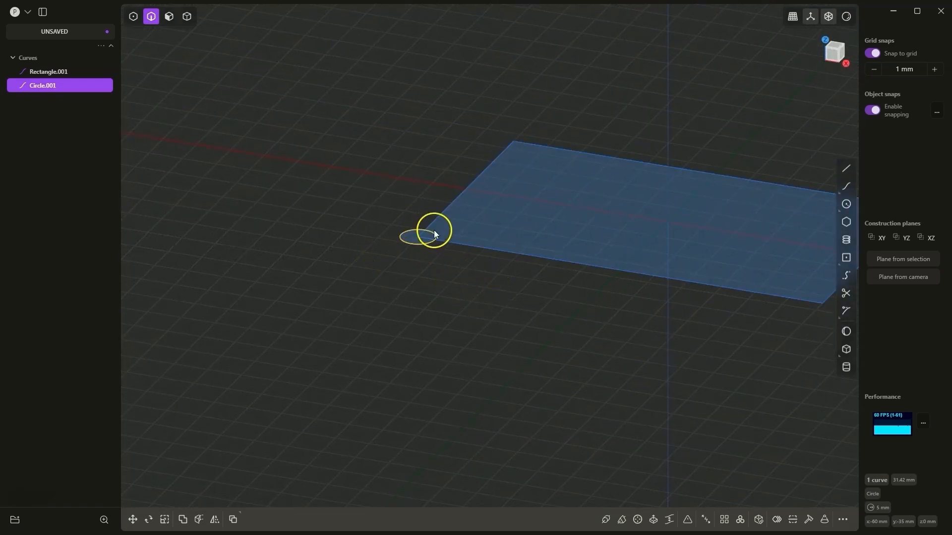
{"action": "middle_click_drag", "start_coordinate": [434, 231], "coordinate": [416, 245]}
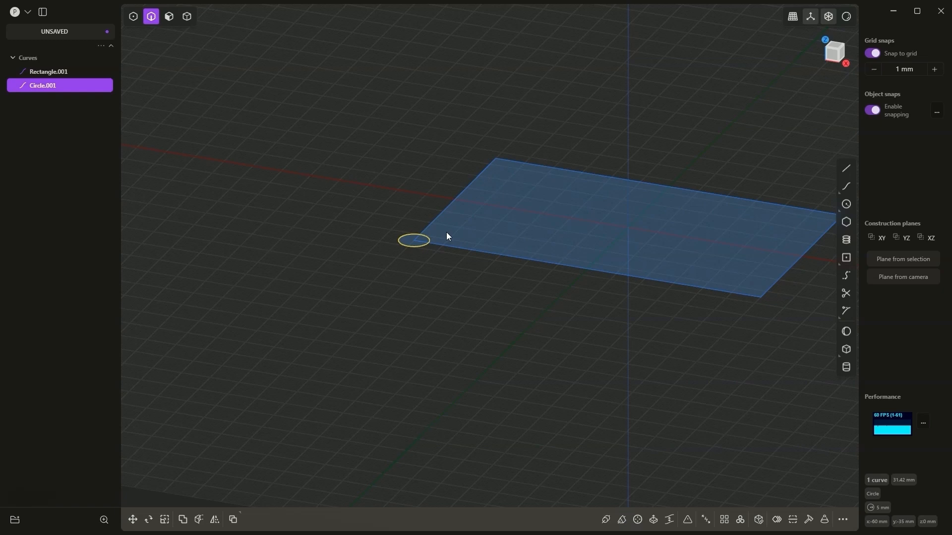
{"action": "middle_click_drag", "start_coordinate": [448, 236], "coordinate": [432, 278]}
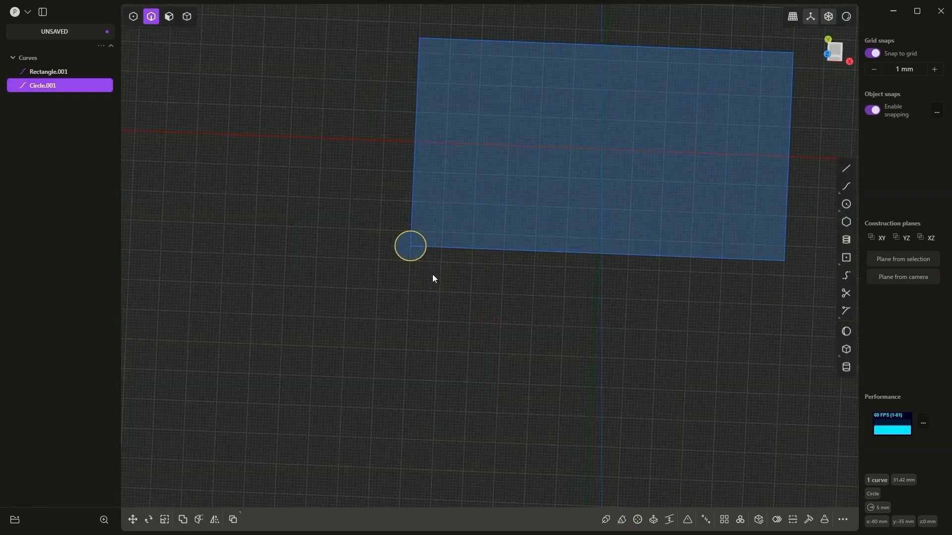
Inspect the 10 mm corner circle from an angle, clear the selection and select the circle again in edge selection mode.
{"action": "left_click", "coordinate": [455, 267]}
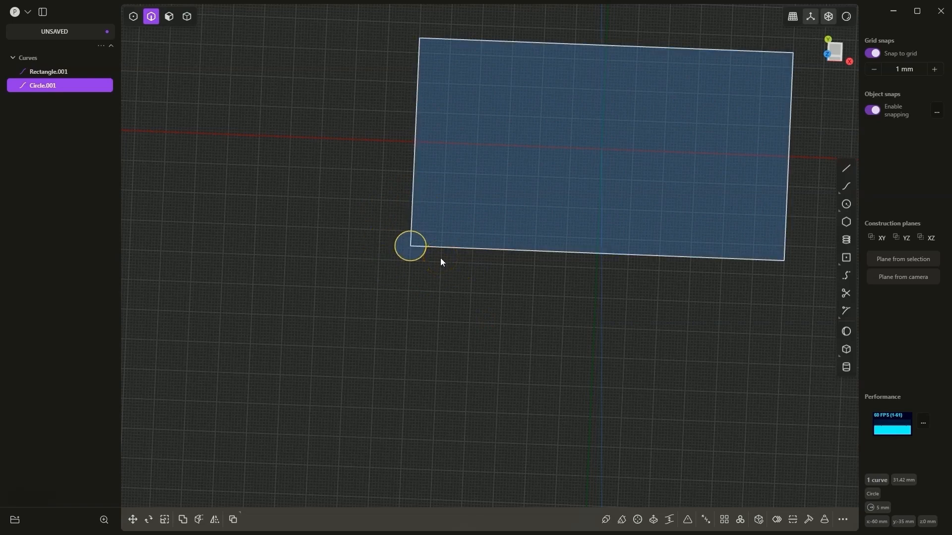
{"action": "middle_click_drag", "start_coordinate": [441, 259], "coordinate": [420, 214]}
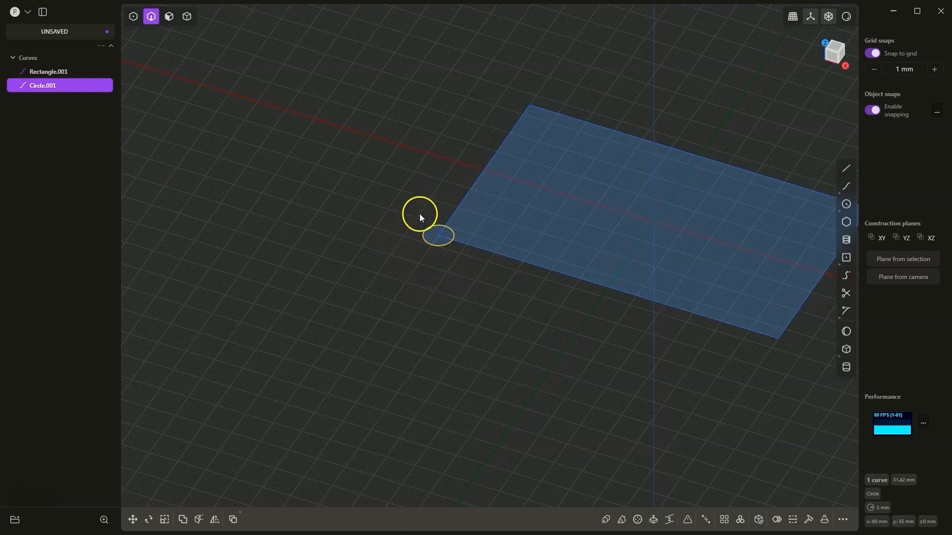
{"action": "left_click", "coordinate": [400, 210]}
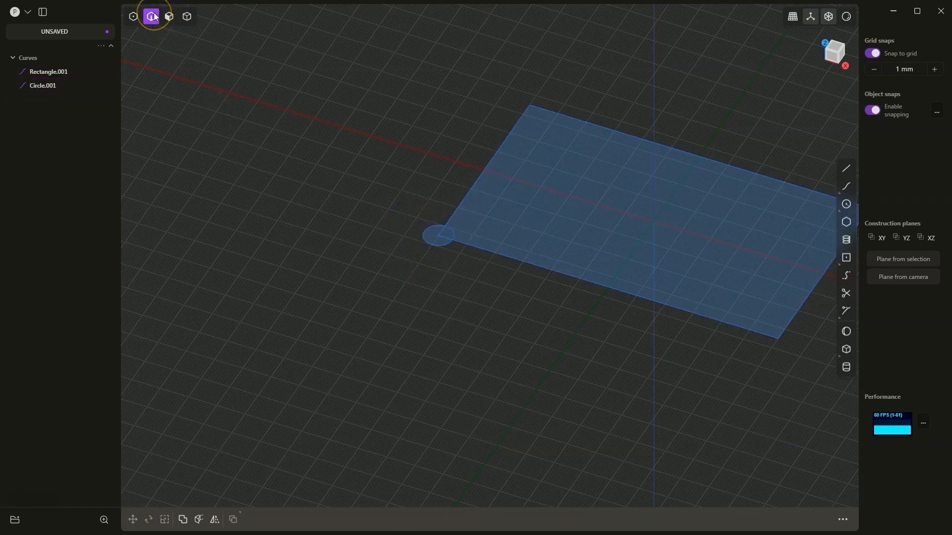
{"action": "left_click", "coordinate": [160, 33]}
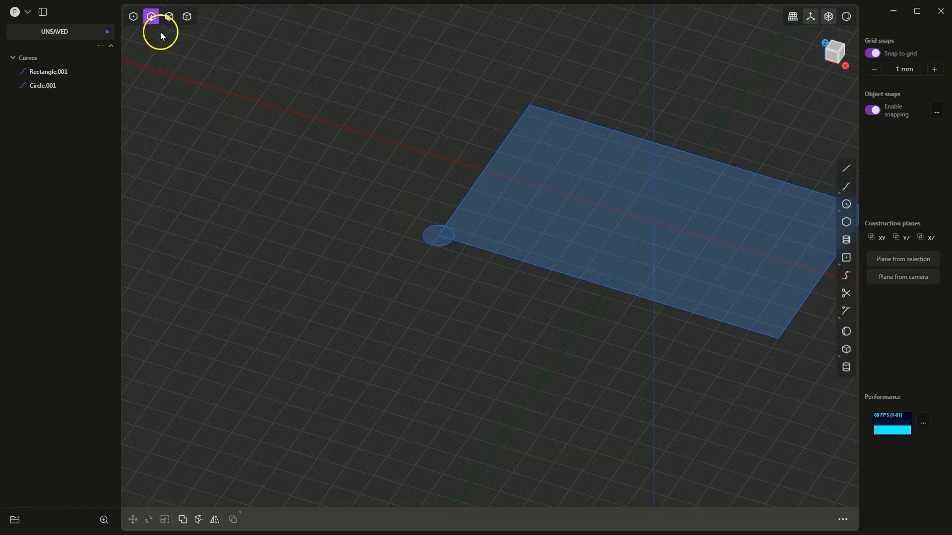
{"action": "left_click", "coordinate": [443, 245]}
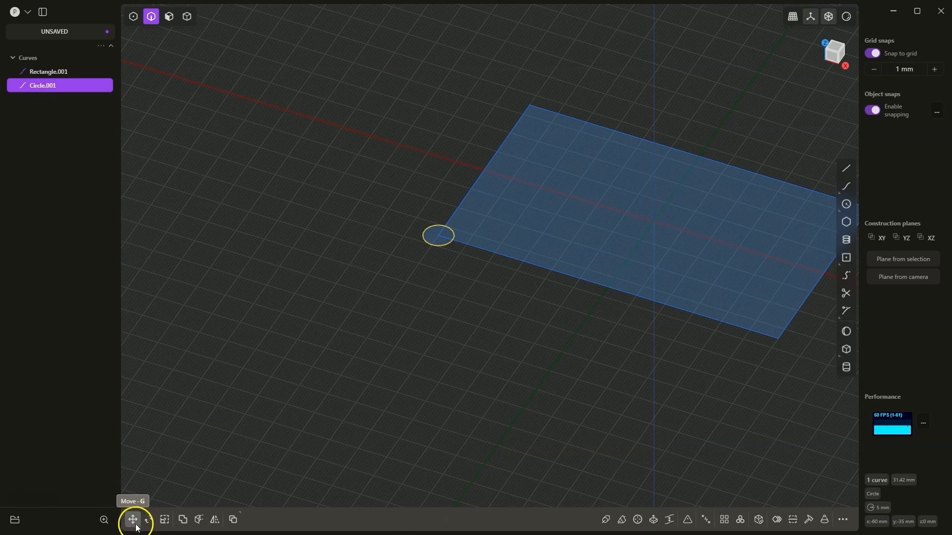
Browse the full command list and search it for the Move command.
{"action": "left_click", "coordinate": [843, 522]}
{"action": "scroll", "coordinate": [787, 376], "scroll_direction": "down", "scroll_amount": 5}
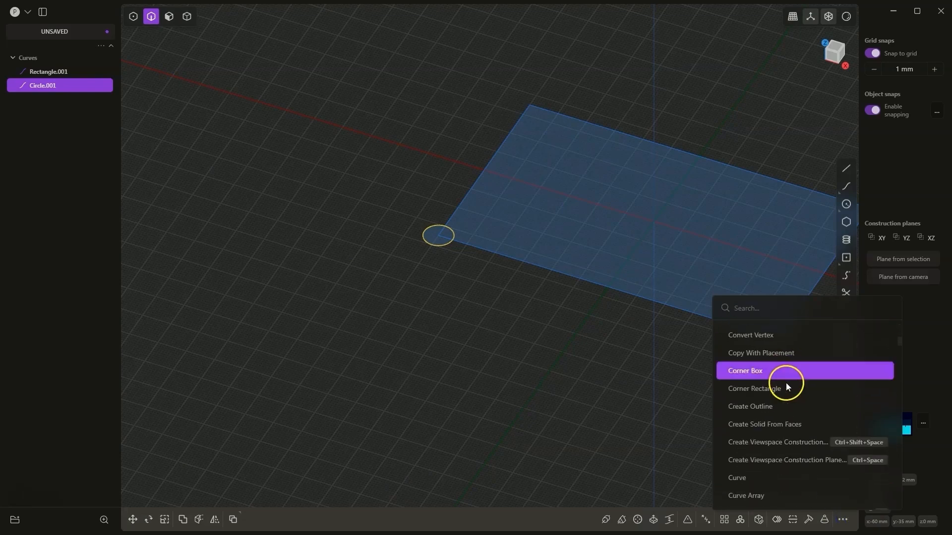
{"action": "left_click", "coordinate": [512, 419]}
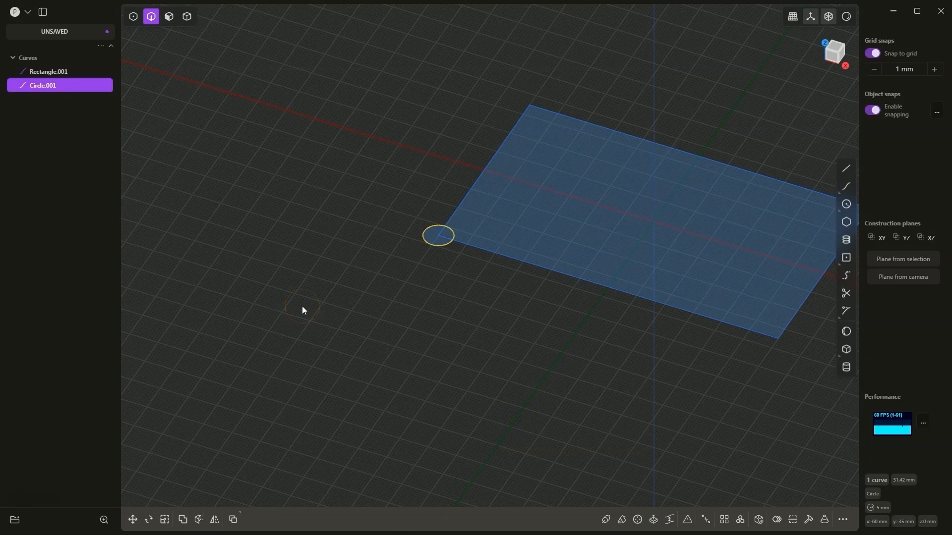
{"action": "key", "text": "f"}
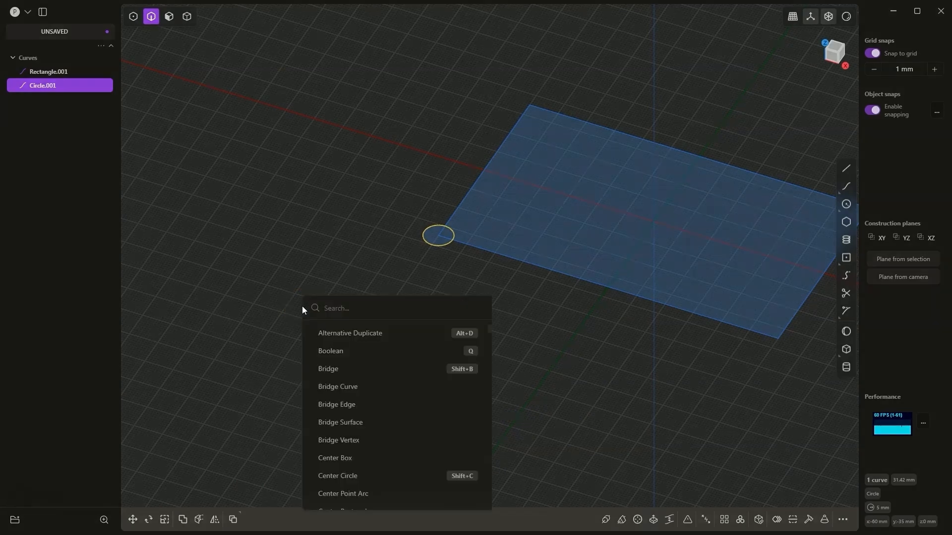
{"action": "type", "text": "move"}
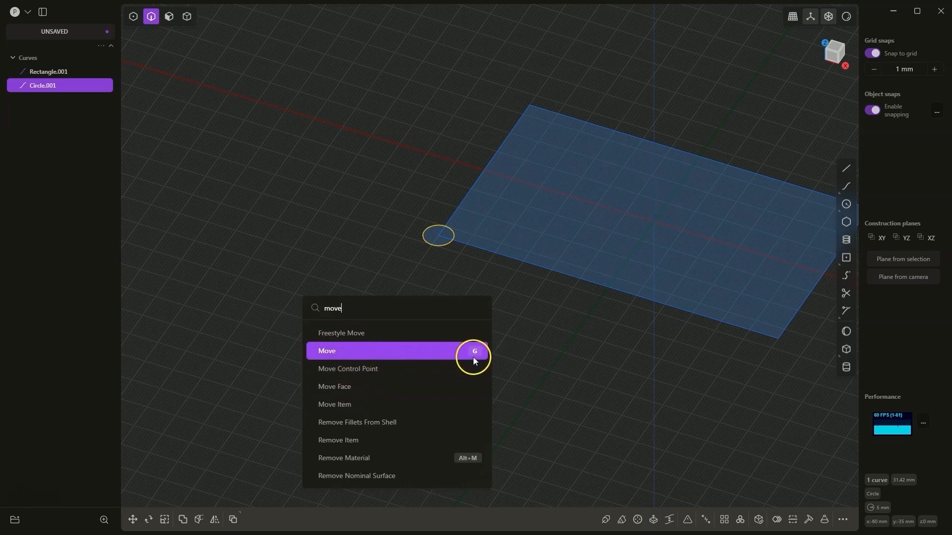
{"action": "left_click", "coordinate": [368, 346]}
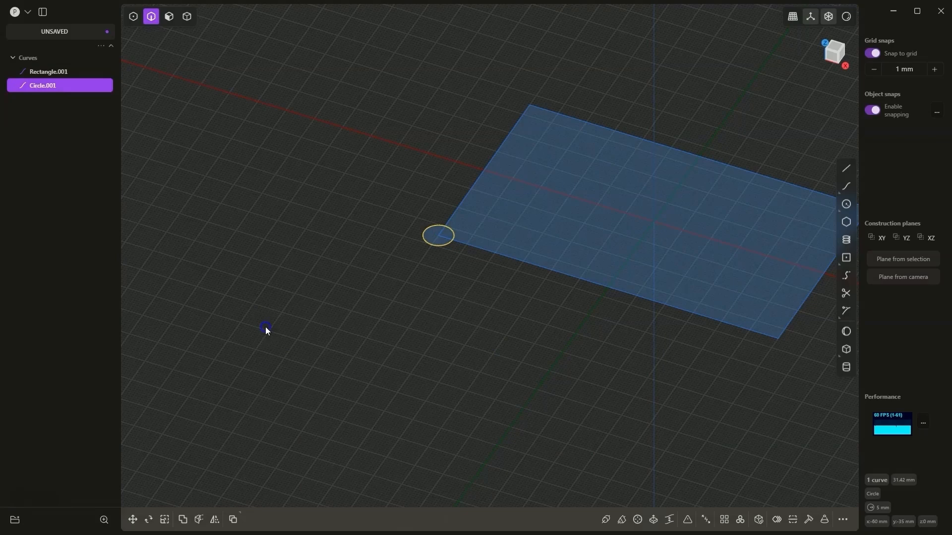
Move the corner circle 10 mm in X and 10 mm in Y so it sits inside the rectangle.
{"action": "left_click", "coordinate": [133, 520]}
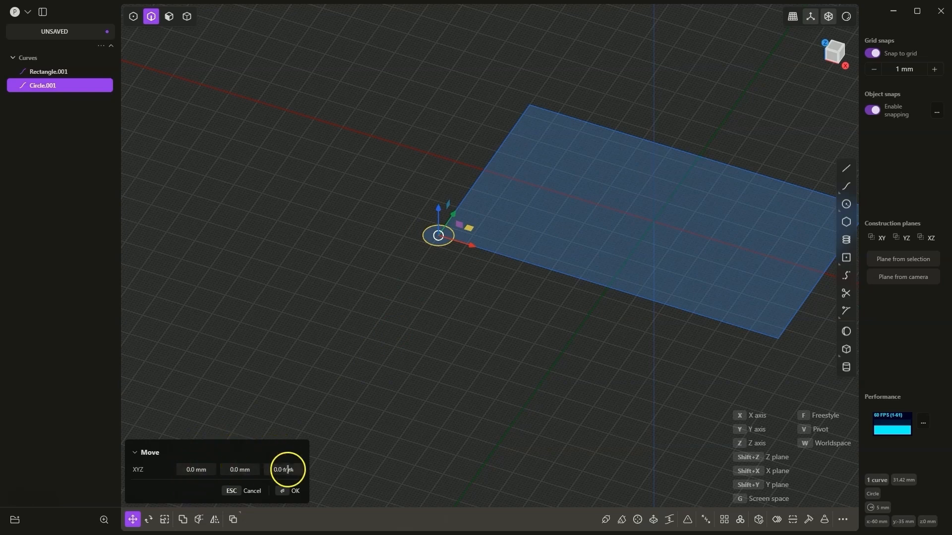
{"action": "left_click", "coordinate": [188, 470]}
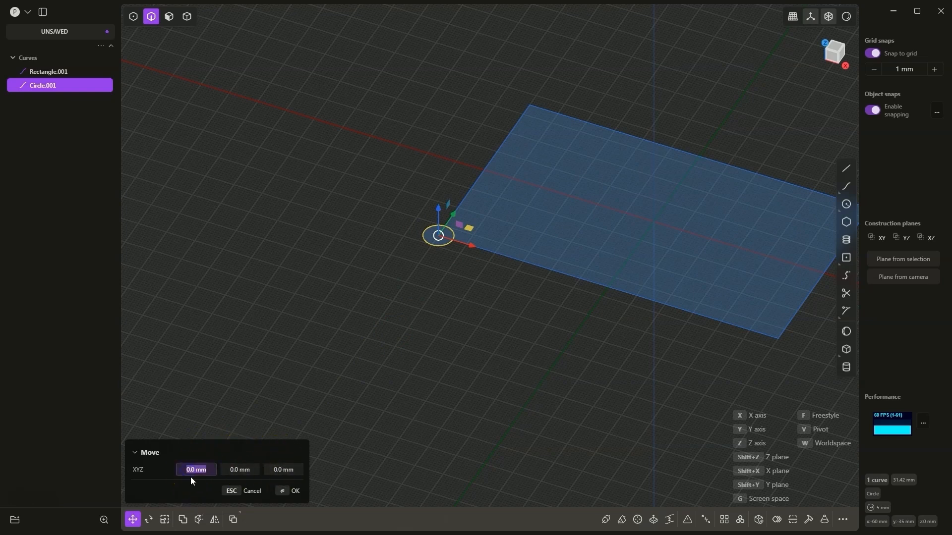
{"action": "type", "text": "10"}
{"action": "key", "text": "Tab"}
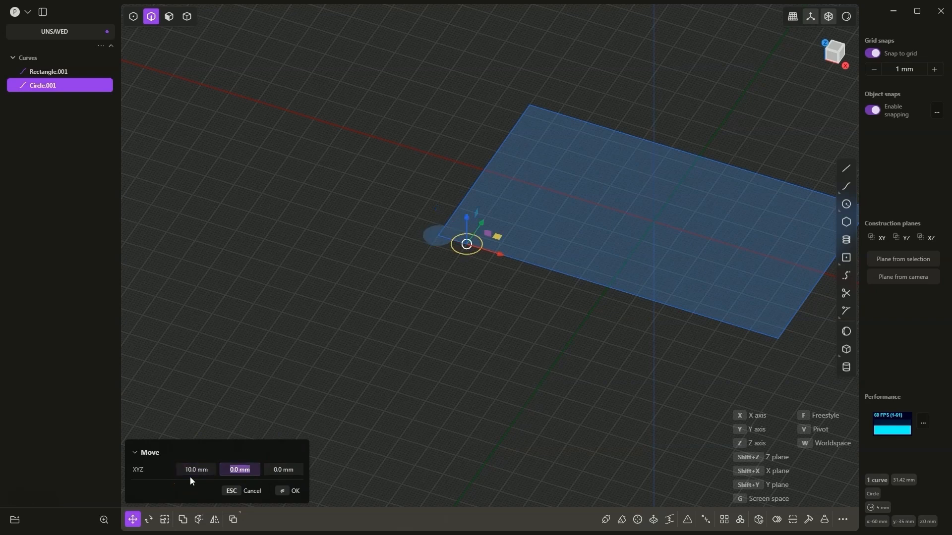
{"action": "type", "text": "10"}
{"action": "left_click", "coordinate": [180, 439]}
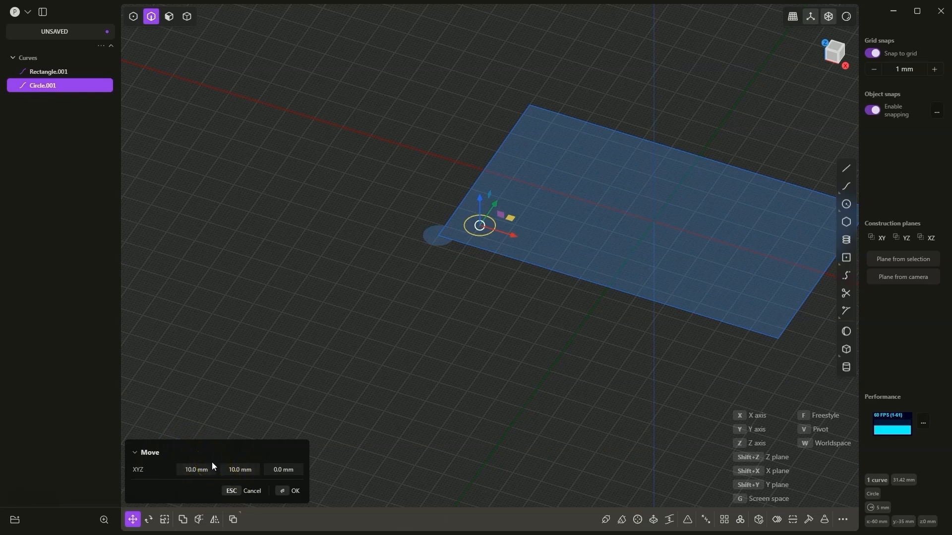
{"action": "left_click", "coordinate": [296, 500]}
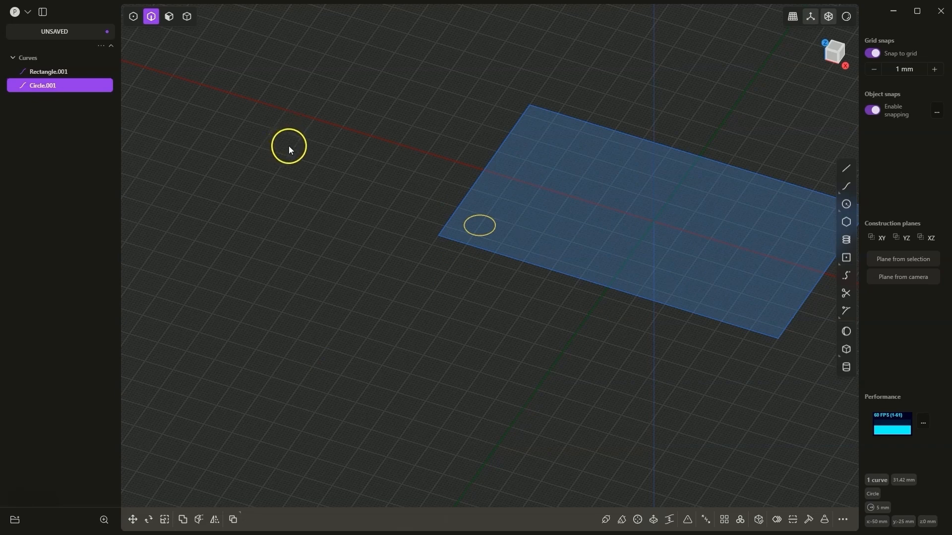
Save the file as p1.plasticity in the Training folder.
{"action": "left_click", "coordinate": [28, 12]}
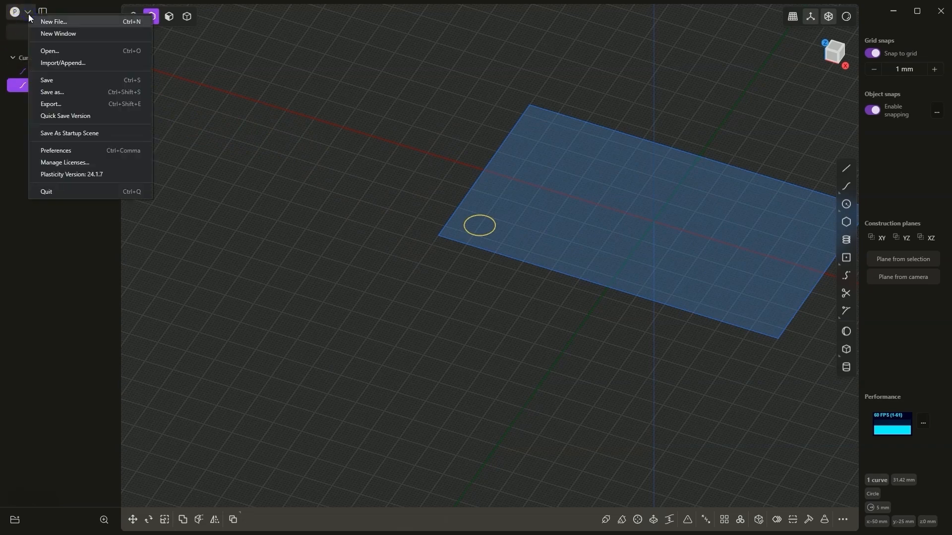
{"action": "left_click", "coordinate": [66, 92]}
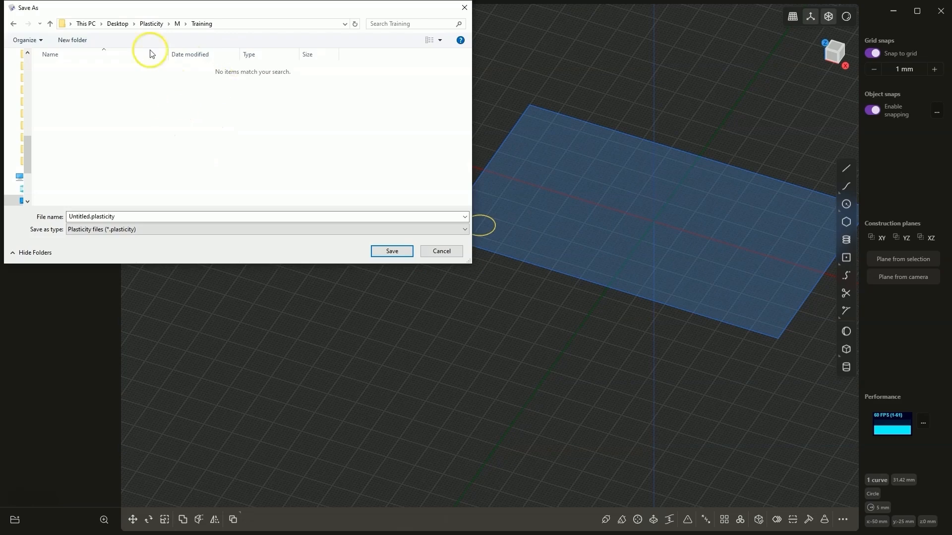
{"action": "double_click", "coordinate": [87, 216]}
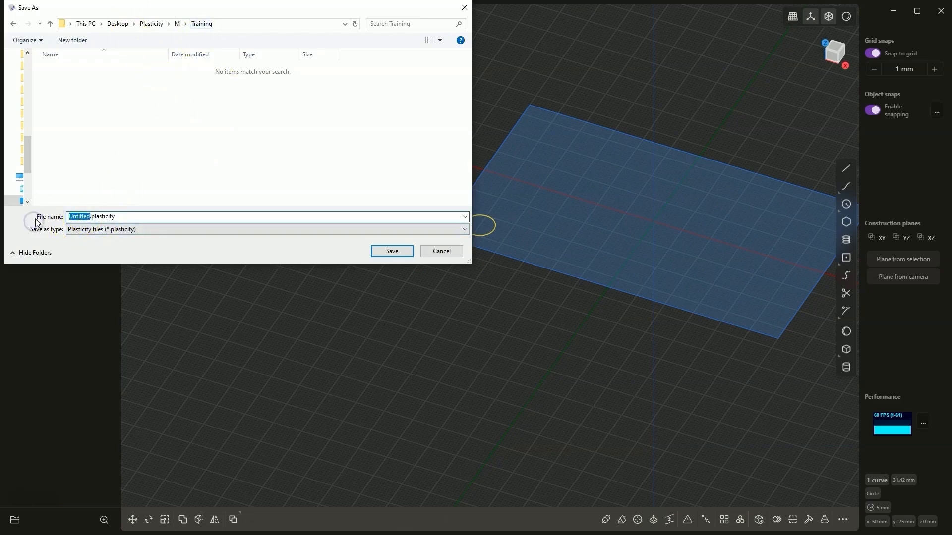
{"action": "type", "text": "p1"}
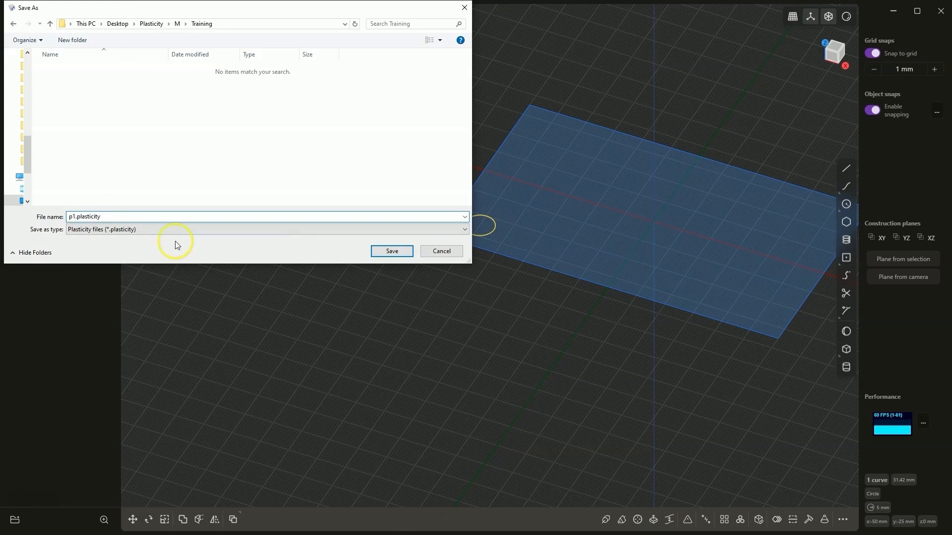
{"action": "left_click", "coordinate": [389, 252]}
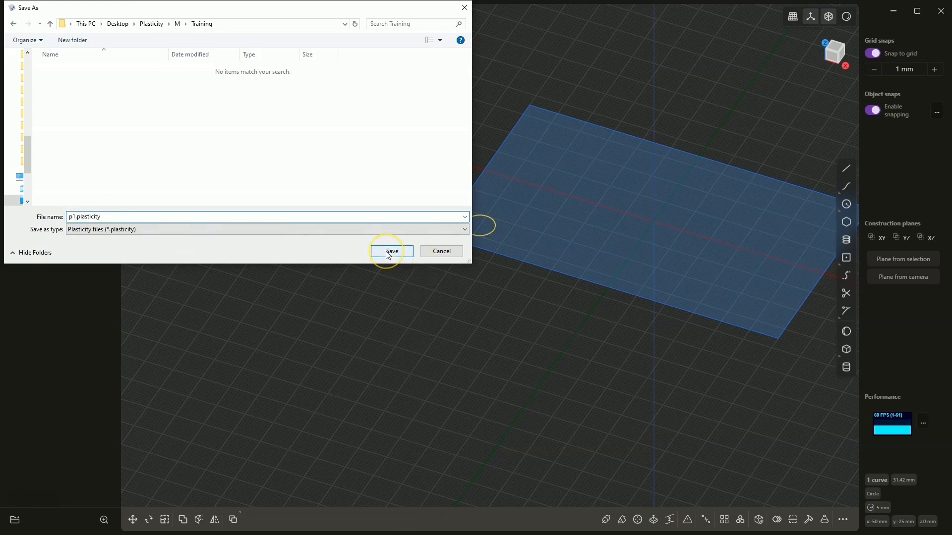
{"action": "left_click", "coordinate": [389, 253]}
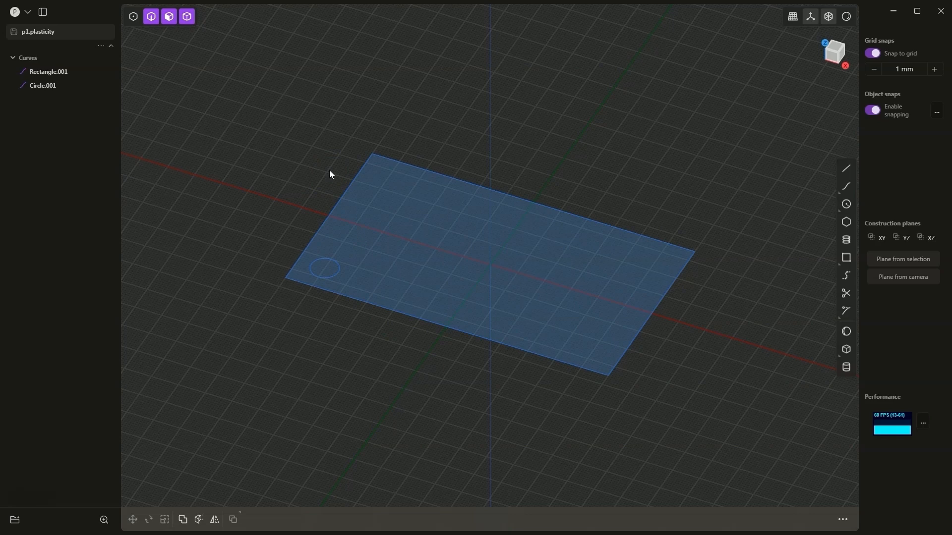
Start mirroring the 10 mm circle and preview its copy across the rectangle in the Y and X directions.
{"action": "left_click", "coordinate": [341, 272]}
{"action": "left_click", "coordinate": [342, 272]}
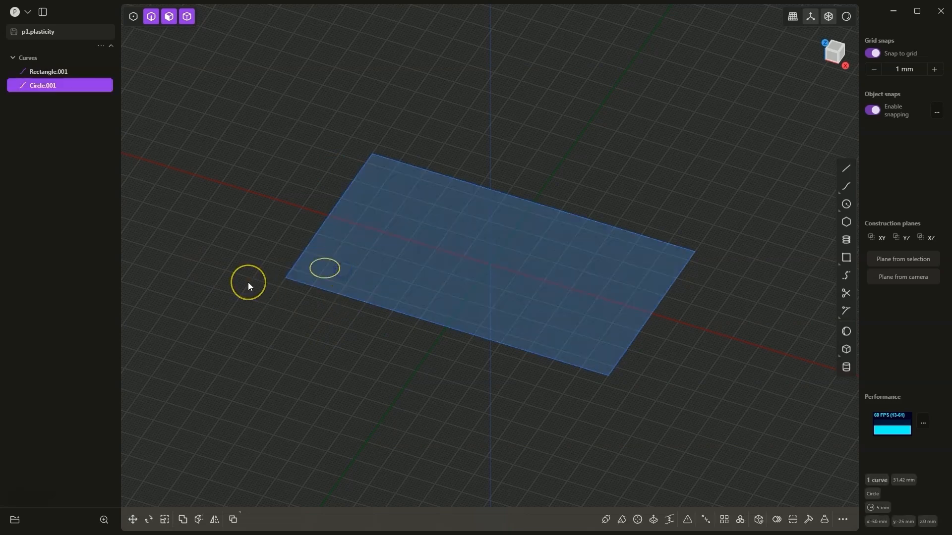
{"action": "left_click", "coordinate": [214, 519]}
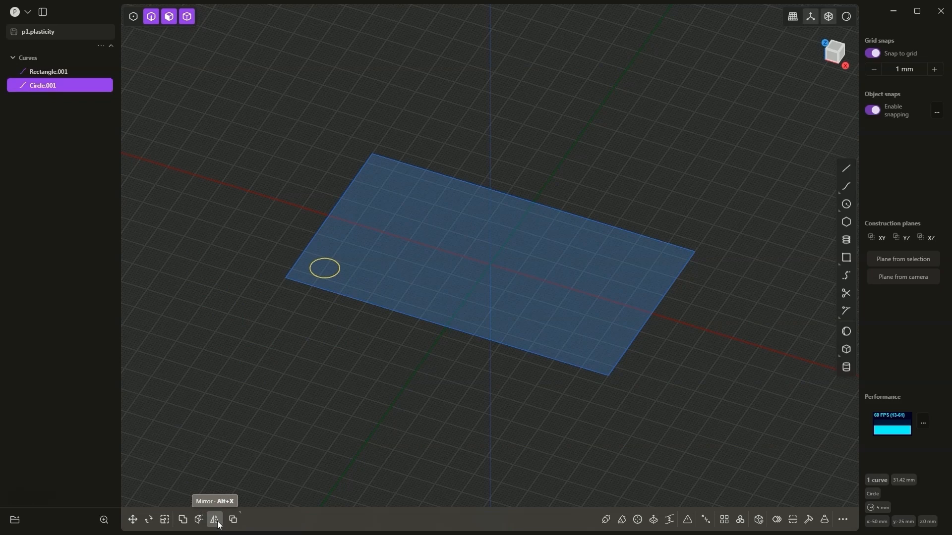
{"action": "left_click", "coordinate": [218, 524]}
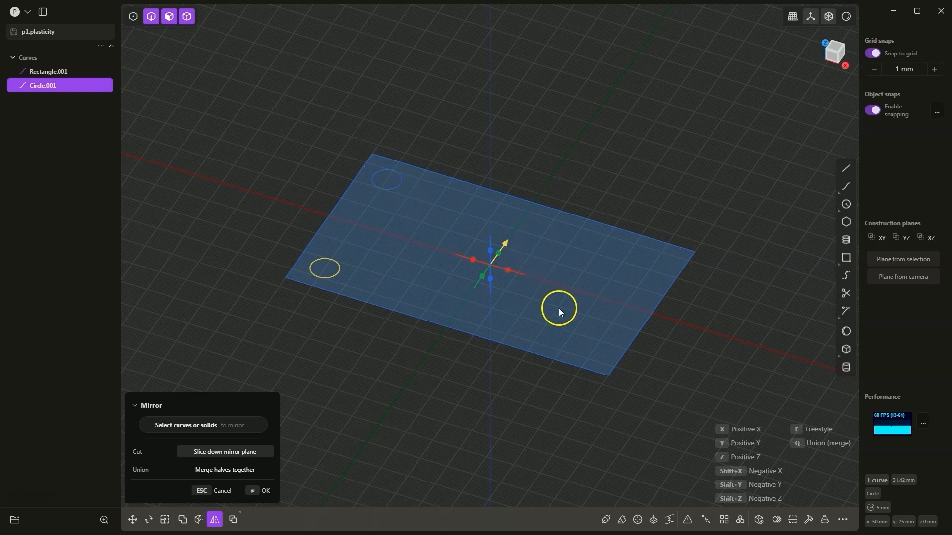
{"action": "middle_click_drag", "start_coordinate": [558, 308], "coordinate": [500, 287]}
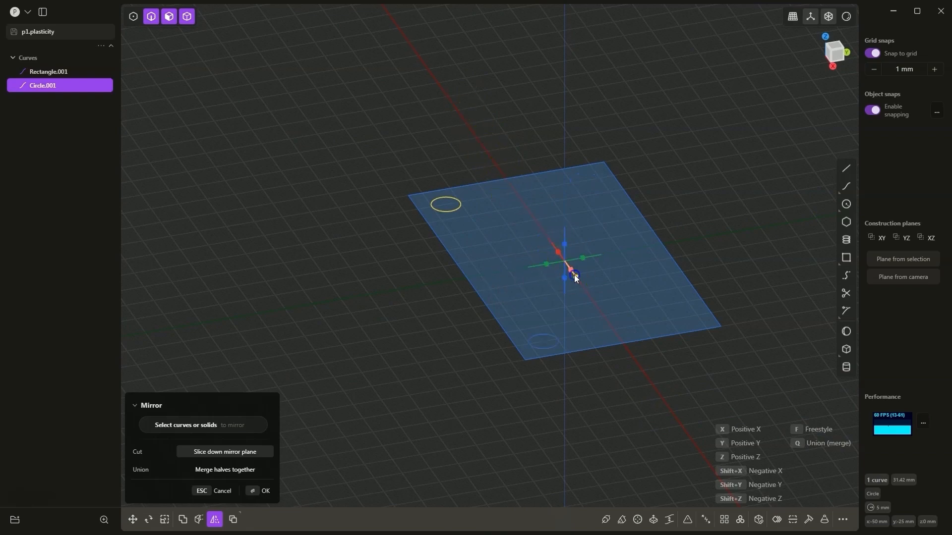
{"action": "middle_click_drag", "start_coordinate": [522, 354], "coordinate": [586, 361]}
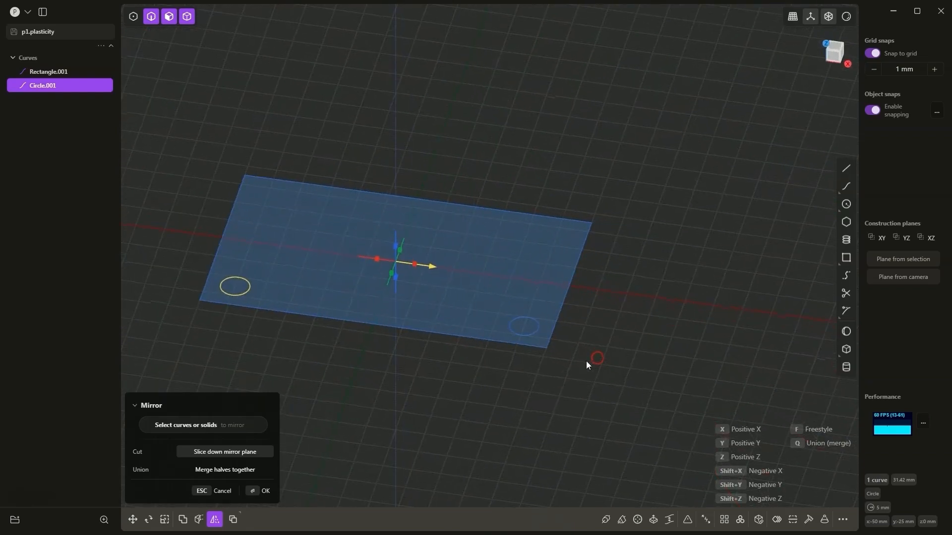
Try both X directions and a shifted mirror plane, and mirror the circle along X across the origin.
{"action": "left_click", "coordinate": [376, 261]}
{"action": "left_click", "coordinate": [421, 267]}
{"action": "left_click", "coordinate": [375, 258]}
{"action": "middle_click_drag", "start_coordinate": [442, 365], "coordinate": [567, 331]}
{"action": "left_click_drag", "start_coordinate": [364, 268], "coordinate": [326, 254]}
{"action": "left_click", "coordinate": [489, 22]}
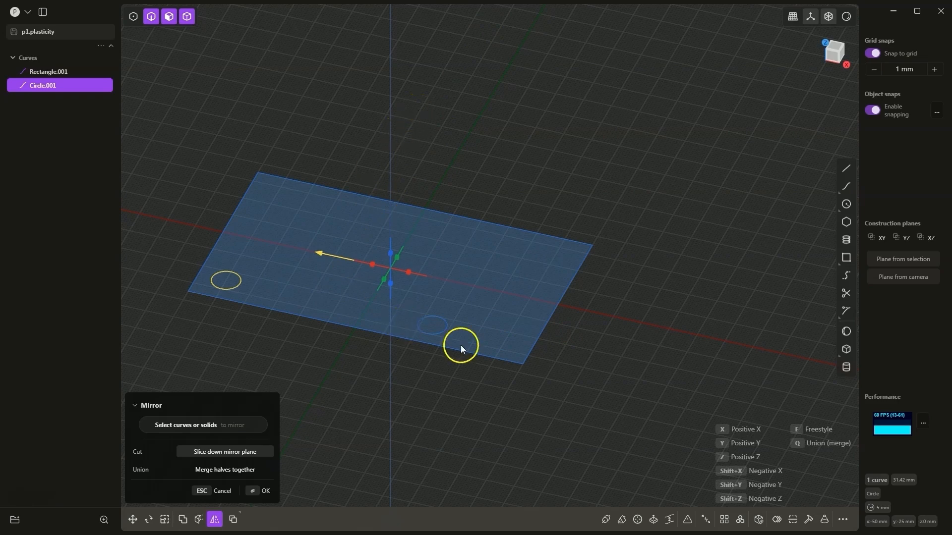
{"action": "left_click_drag", "start_coordinate": [319, 255], "coordinate": [357, 261]}
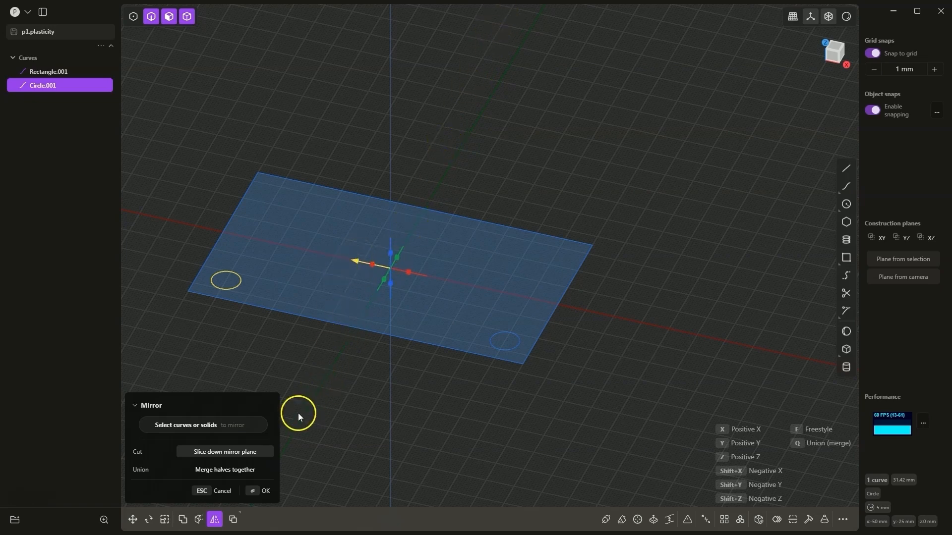
{"action": "left_click", "coordinate": [263, 491]}
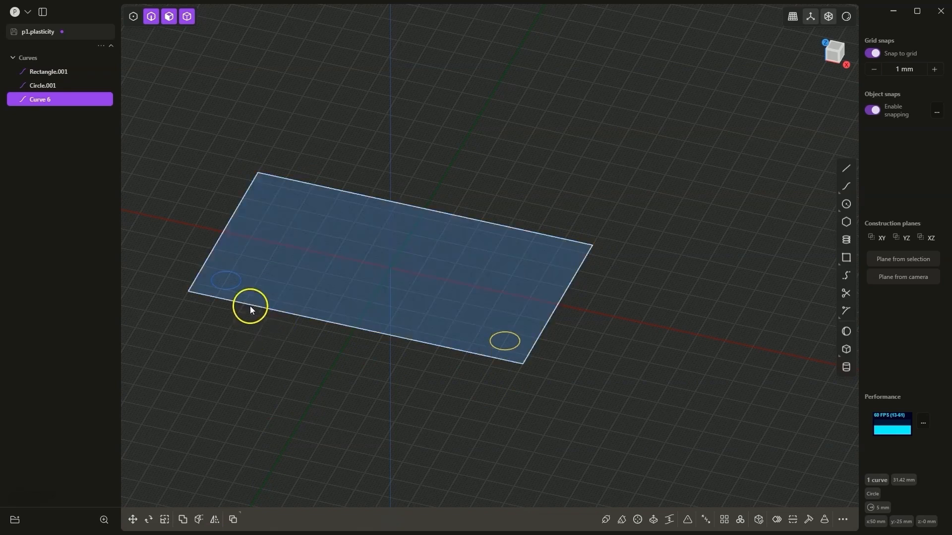
Mirror both circles together along Y across the origin to place circles near the other two corners.
{"action": "left_click", "coordinate": [237, 287], "text": "shift"}
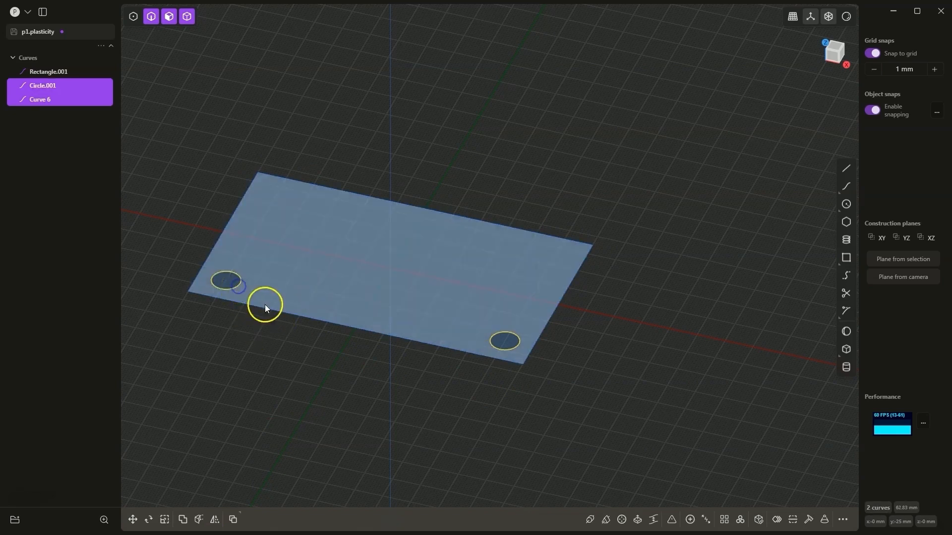
{"action": "left_click", "coordinate": [216, 521]}
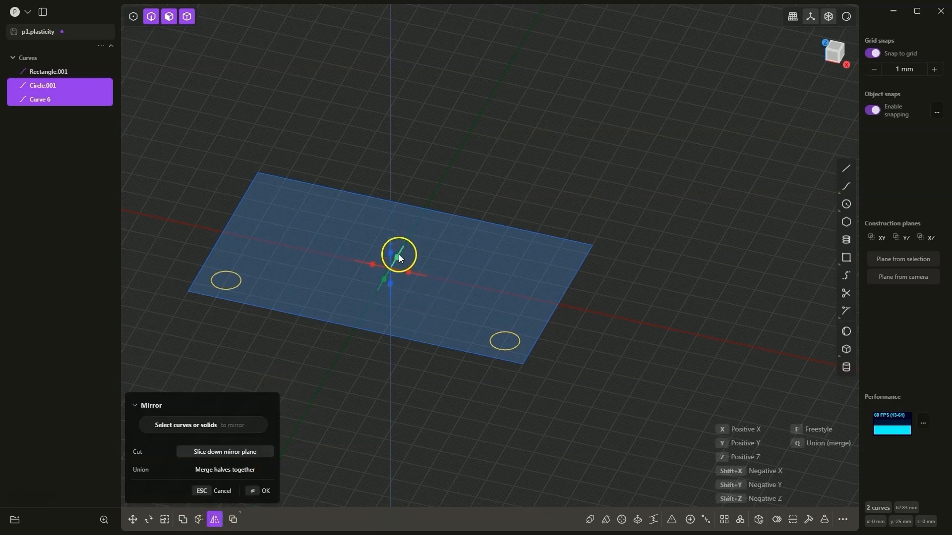
{"action": "left_click_drag", "start_coordinate": [399, 255], "coordinate": [416, 264]}
{"action": "left_click", "coordinate": [259, 490]}
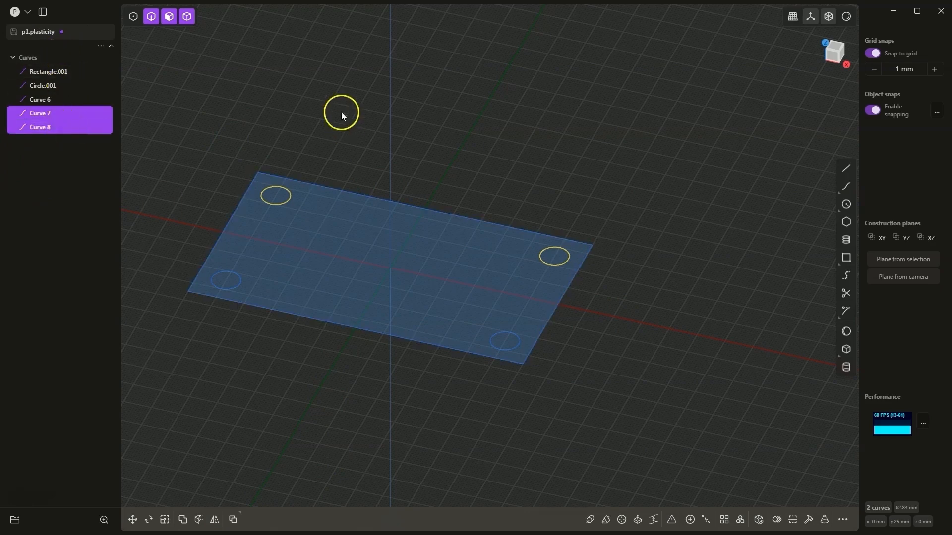
Collapse and expand the Curves group, and select the rectangle and circles one by one to match entries to geometry.
{"action": "left_click", "coordinate": [13, 58]}
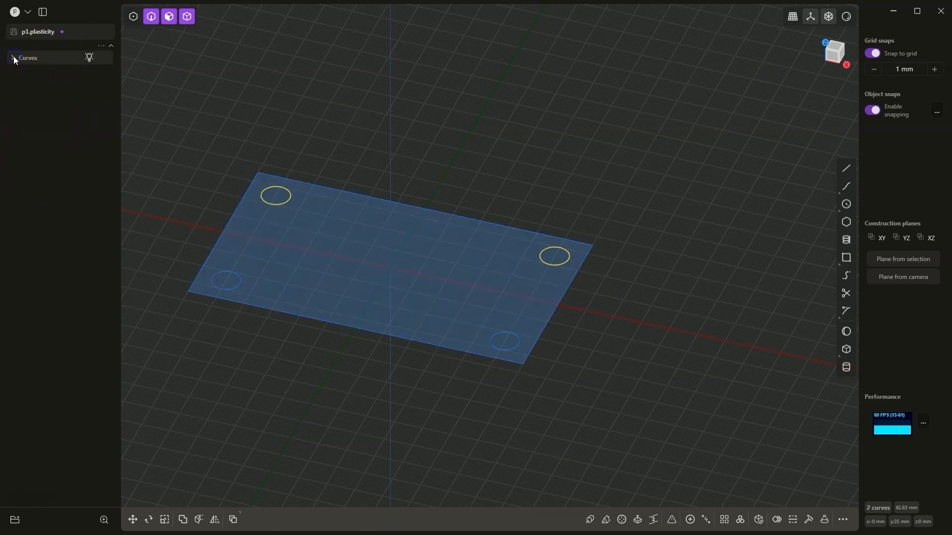
{"action": "left_click", "coordinate": [43, 60]}
{"action": "left_click", "coordinate": [44, 72]}
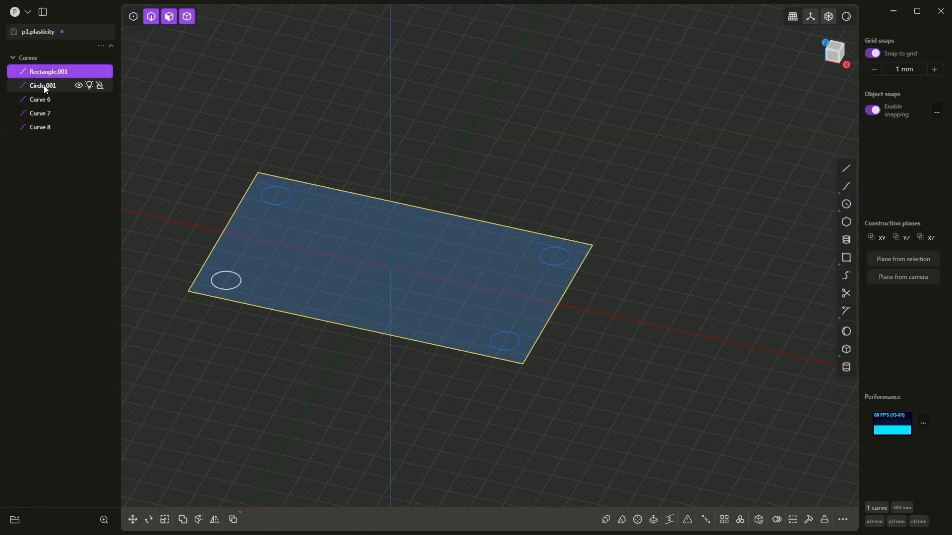
{"action": "left_click", "coordinate": [44, 85]}
{"action": "left_click", "coordinate": [33, 100]}
{"action": "left_click", "coordinate": [40, 114]}
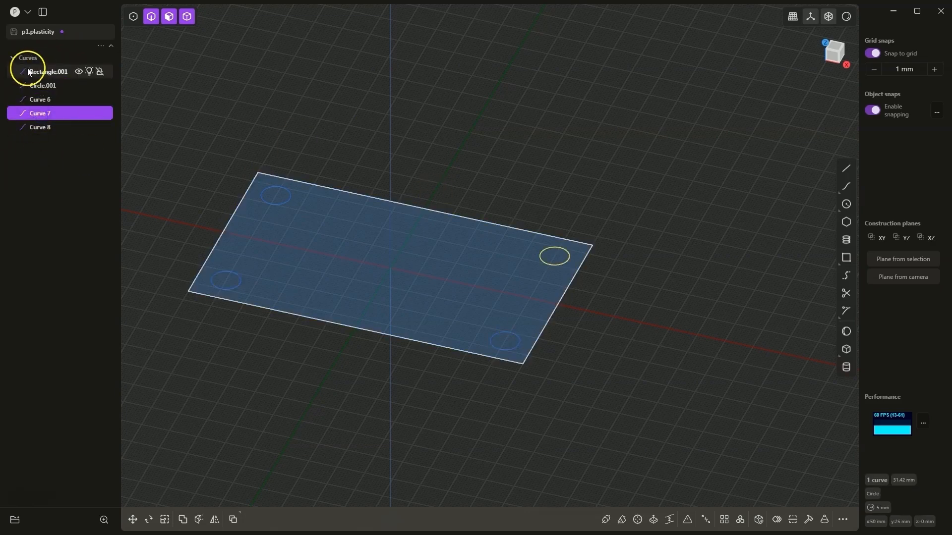
Select the rectangle and two mirrored circles one by one in the object list, and toggle the rectangle's visibility off and on.
{"action": "left_click", "coordinate": [28, 73]}
{"action": "left_click", "coordinate": [39, 99]}
{"action": "left_click", "coordinate": [40, 127]}
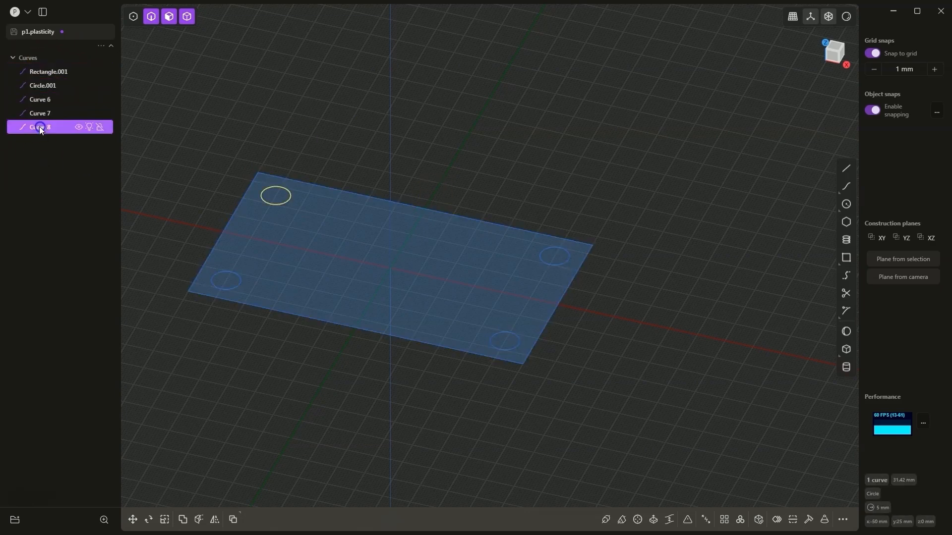
{"action": "left_click", "coordinate": [79, 74]}
{"action": "left_click", "coordinate": [78, 73]}
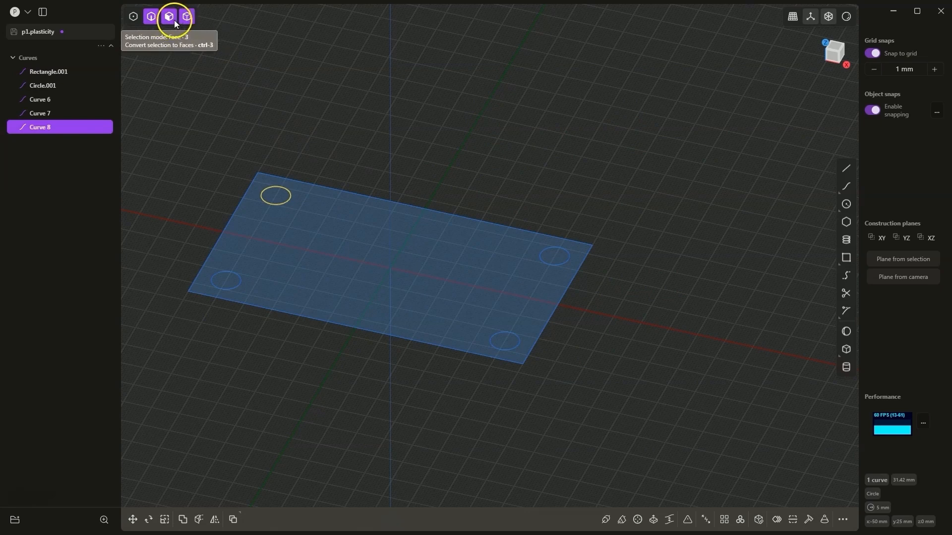
Extrude the rectangle region around the four circles by 15 mm to make a plate with corner holes.
{"action": "left_click", "coordinate": [343, 213]}
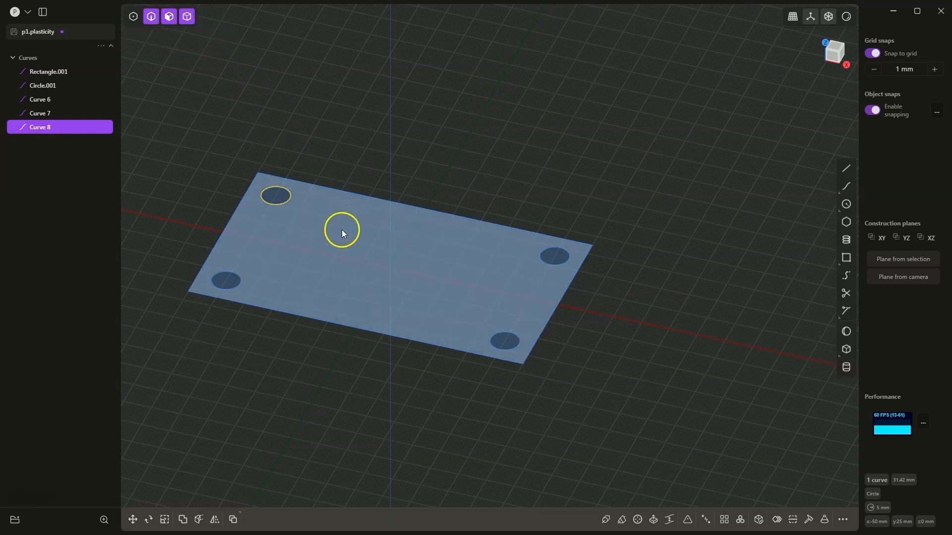
{"action": "key", "text": "e"}
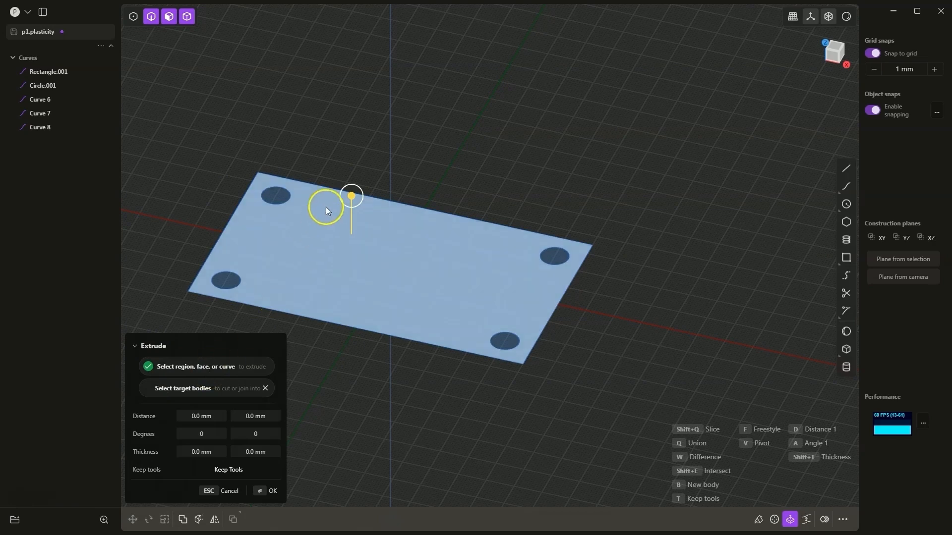
{"action": "left_click_drag", "start_coordinate": [351, 197], "coordinate": [328, 146]}
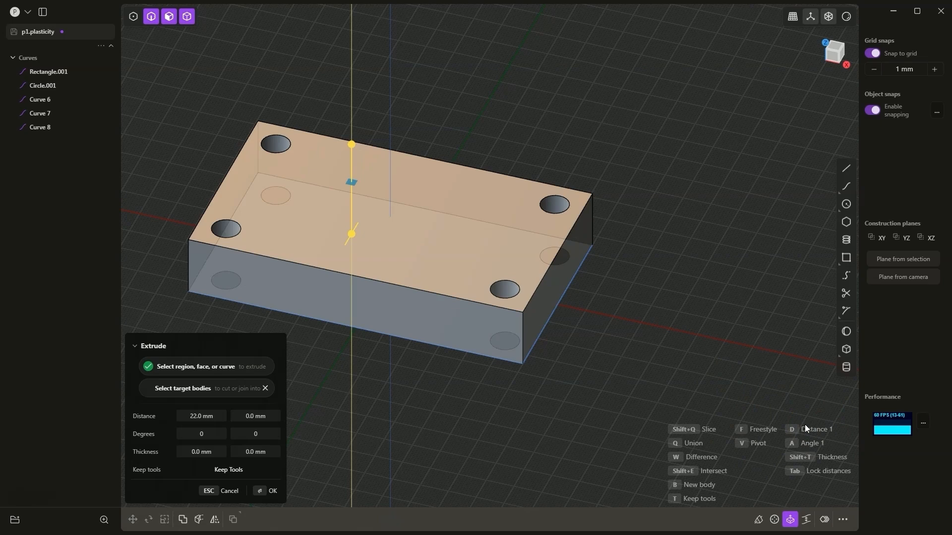
{"action": "type", "text": "15"}
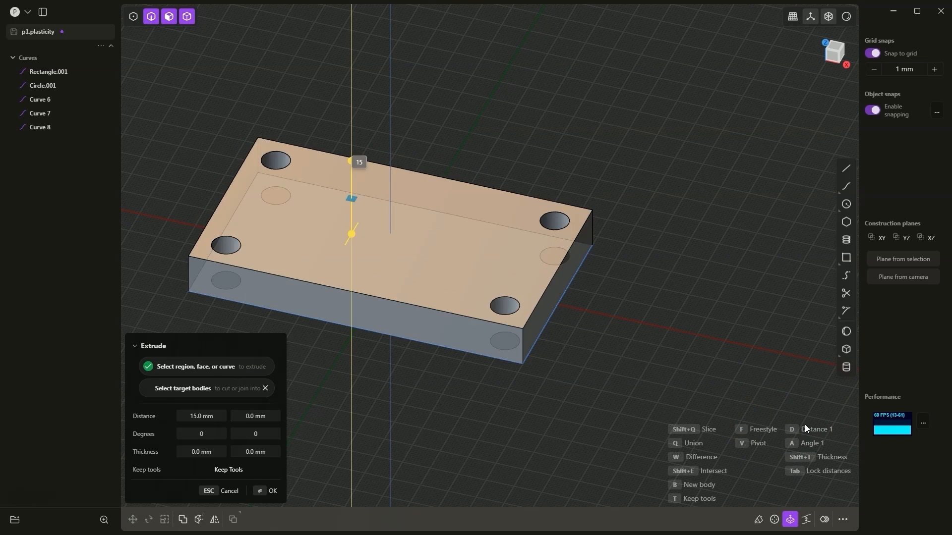
{"action": "left_click", "coordinate": [780, 443]}
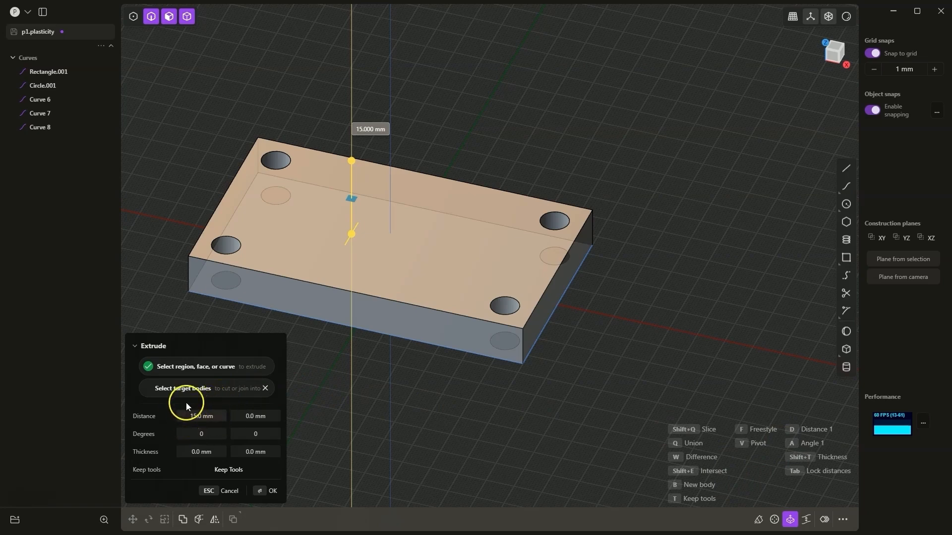
{"action": "left_click", "coordinate": [268, 492]}
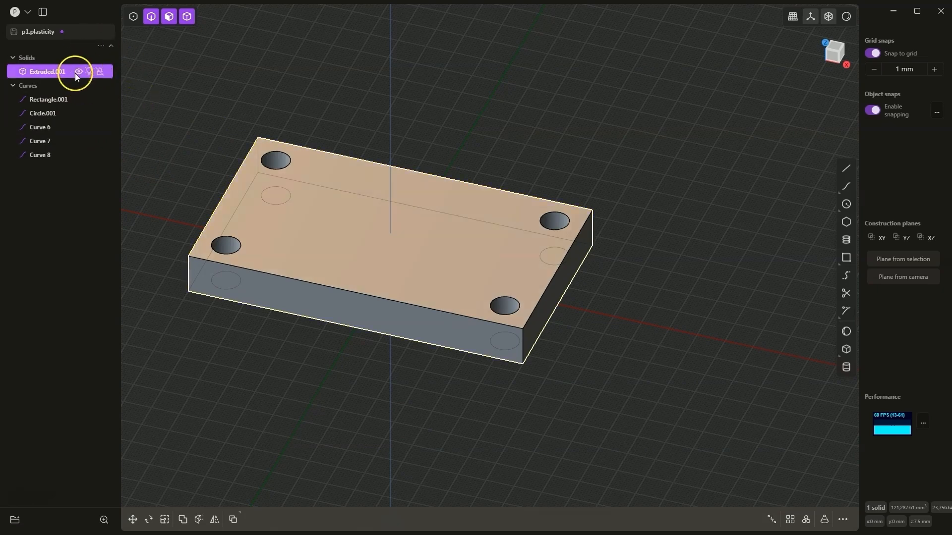
Hide the extruded plate and resize the sketched rectangle to 150 × 100 mm.
{"action": "left_click", "coordinate": [77, 72]}
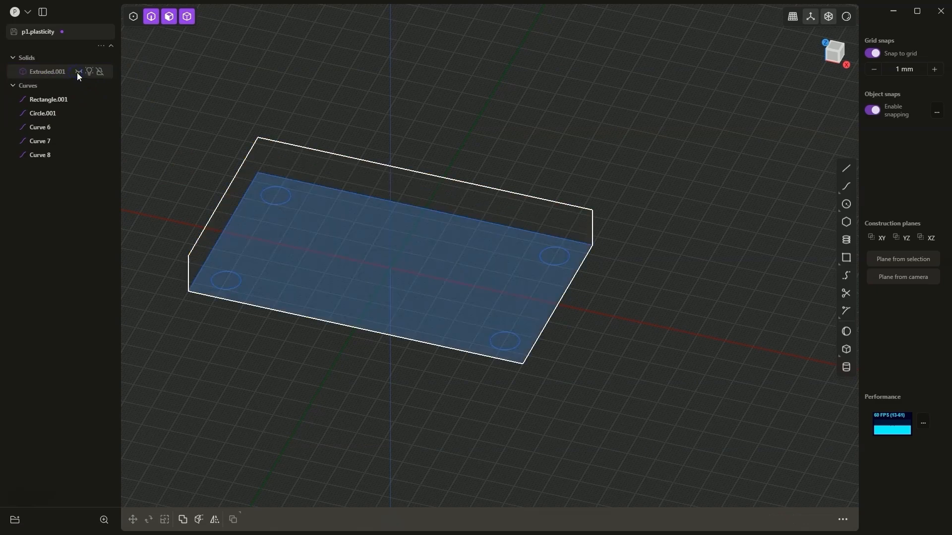
{"action": "left_click", "coordinate": [394, 338]}
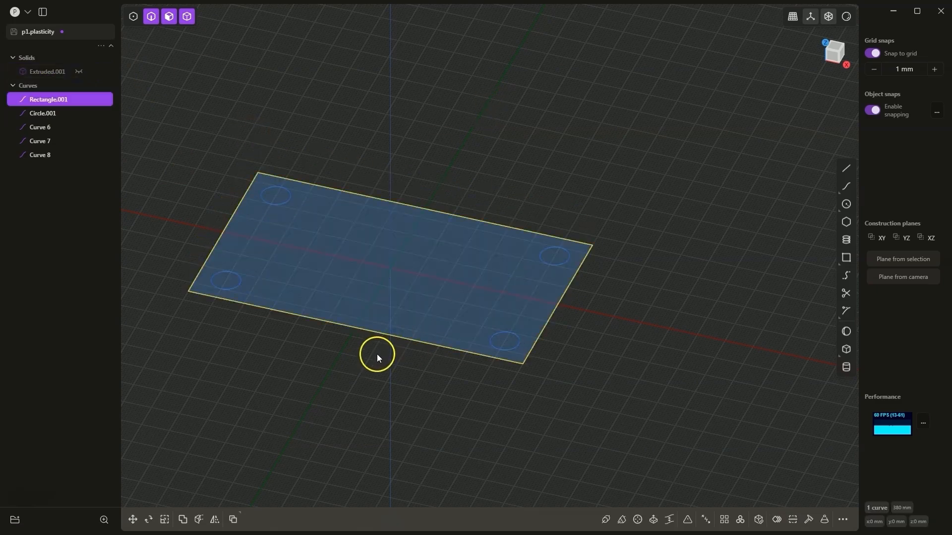
{"action": "left_click", "coordinate": [381, 328]}
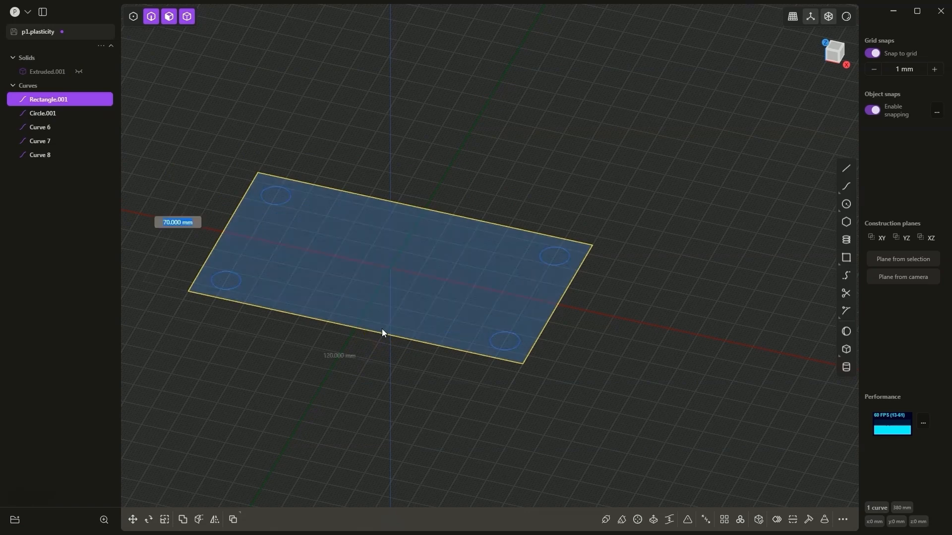
{"action": "type", "text": "100"}
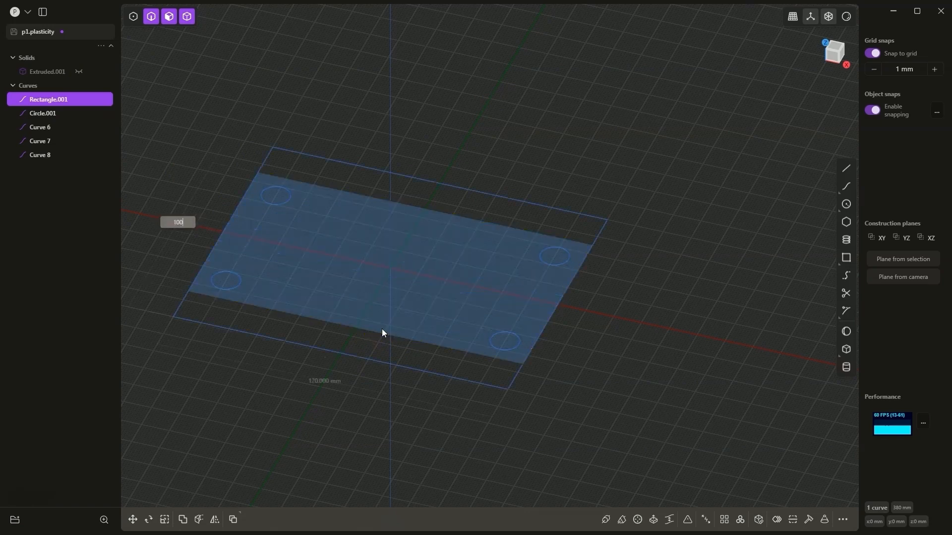
{"action": "key", "text": "Tab"}
{"action": "type", "text": "150"}
{"action": "key", "text": "Return"}
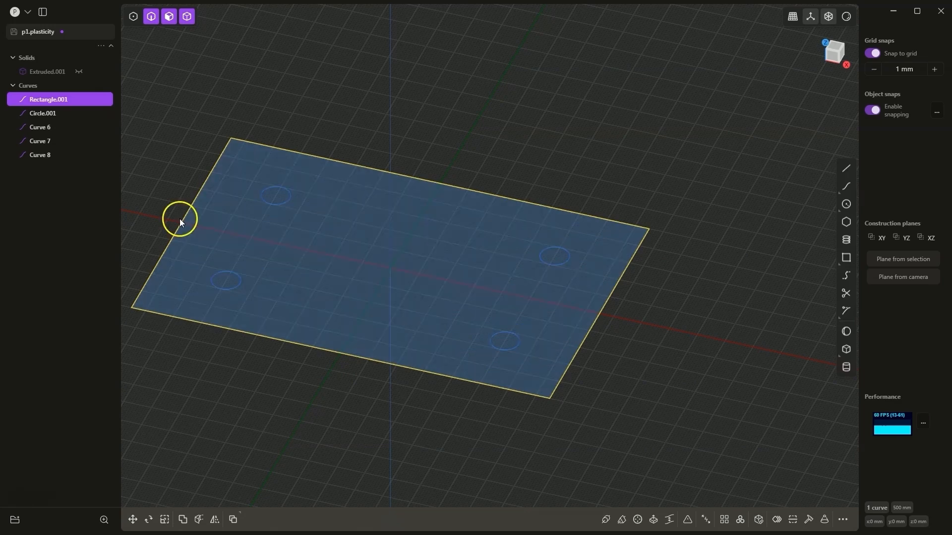
Show the extruded plate to compare it with the resized rectangle, and hide it again.
{"action": "left_click", "coordinate": [89, 71]}
{"action": "left_click", "coordinate": [78, 72]}
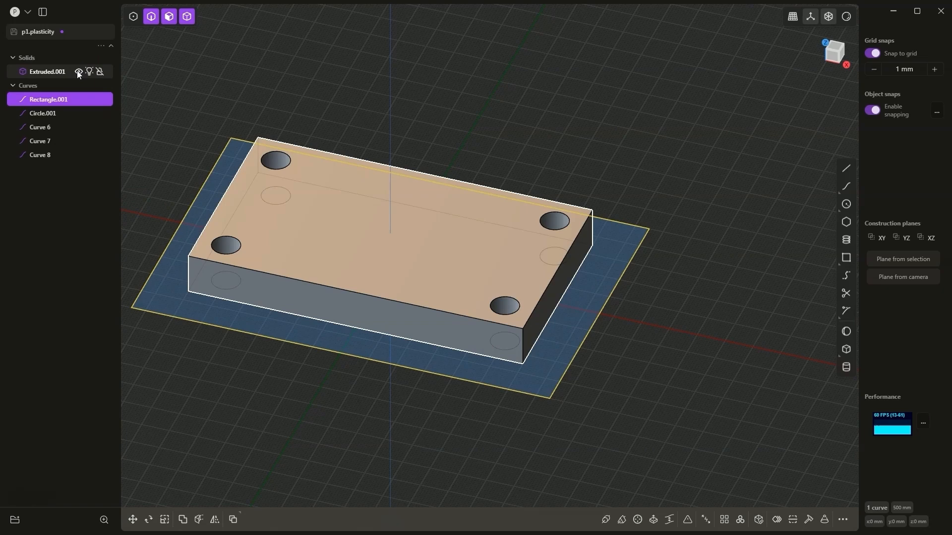
{"action": "left_click", "coordinate": [78, 72]}
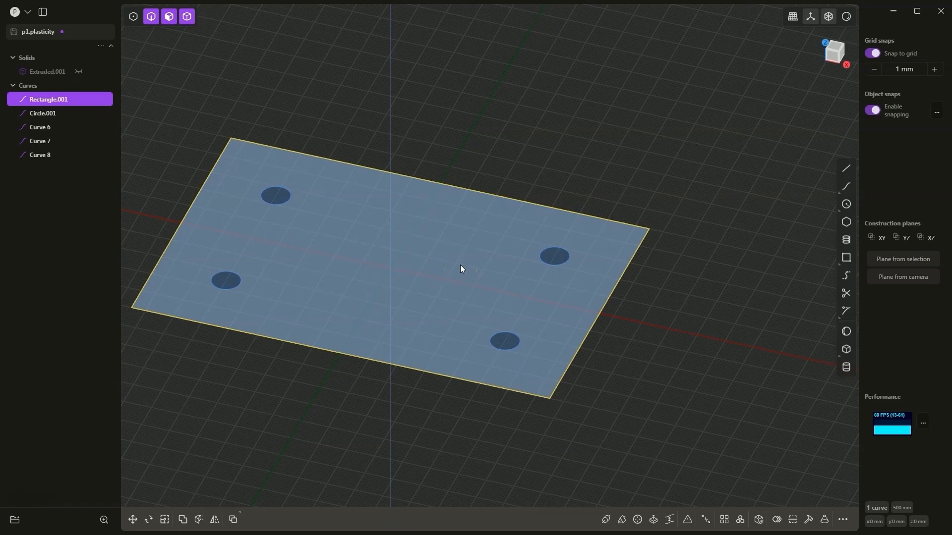
Try starting Extrude on the resized rectangle region directly and through a command search for "extr", cancelling both times.
{"action": "left_click", "coordinate": [472, 239]}
{"action": "key", "text": "e"}
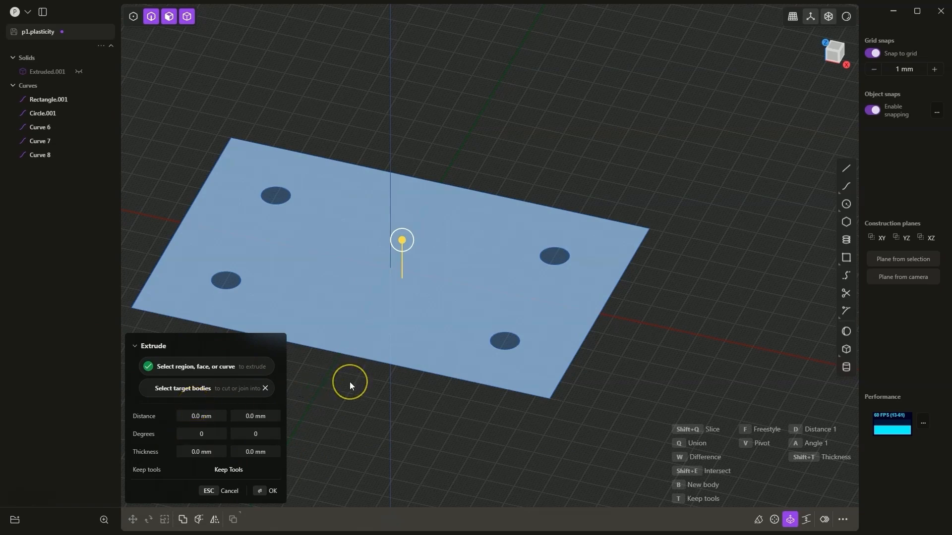
{"action": "left_click", "coordinate": [207, 491]}
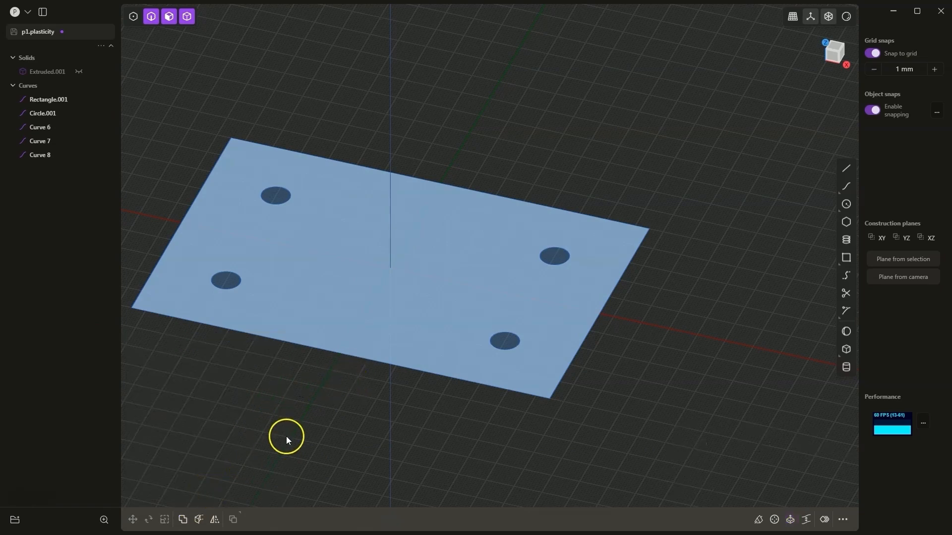
{"action": "key", "text": "f"}
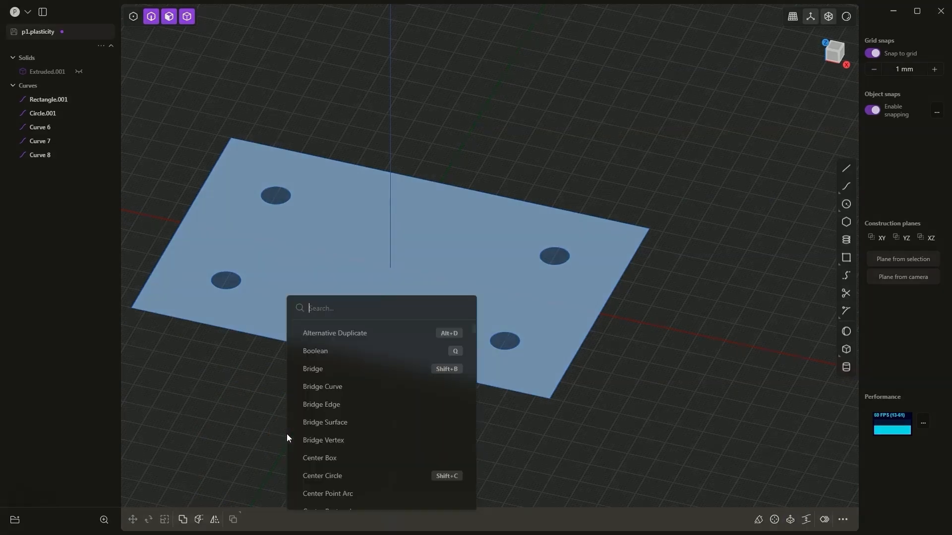
{"action": "type", "text": "extr"}
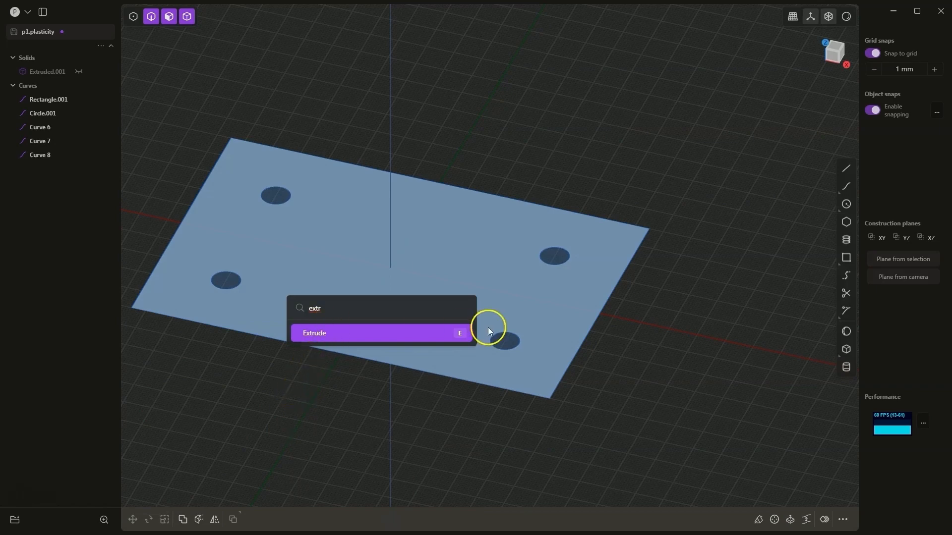
{"action": "left_click", "coordinate": [459, 333]}
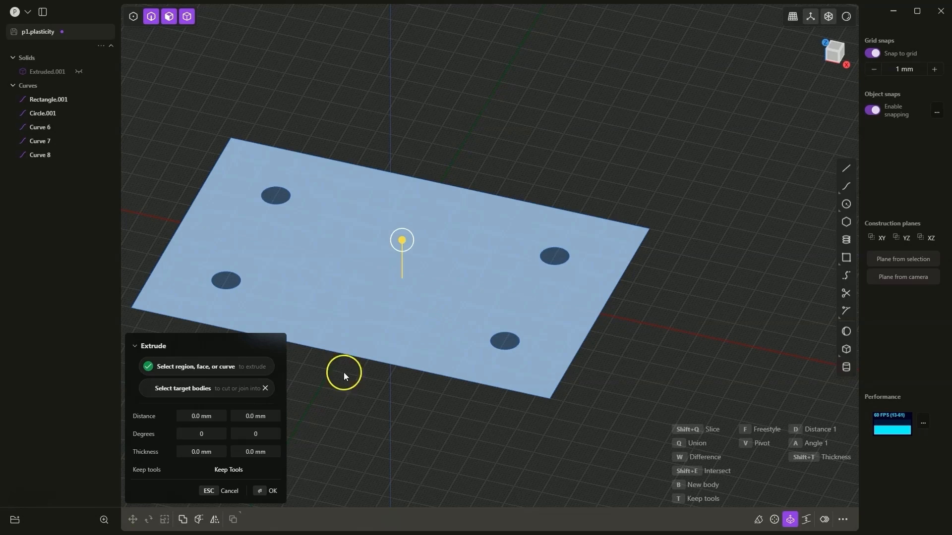
{"action": "left_click", "coordinate": [225, 493]}
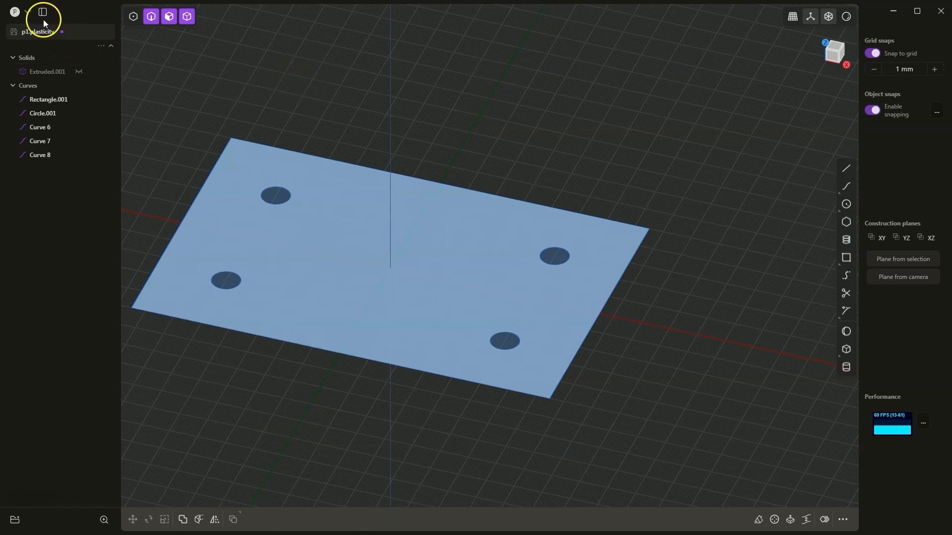
Check the General preferences for the option that automatically invokes commands based on the current selection, leaving it enabled.
{"action": "left_click", "coordinate": [29, 13]}
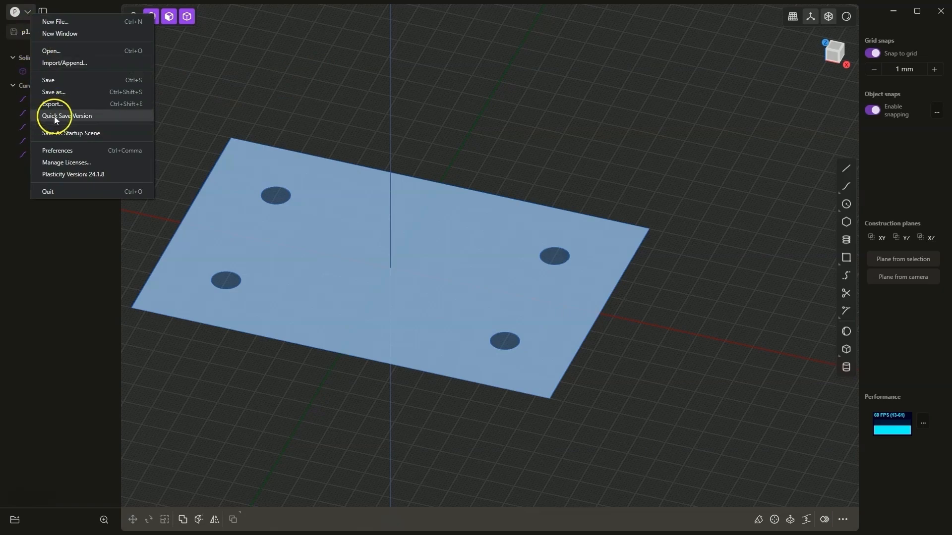
{"action": "left_click", "coordinate": [75, 151]}
{"action": "left_click", "coordinate": [323, 217]}
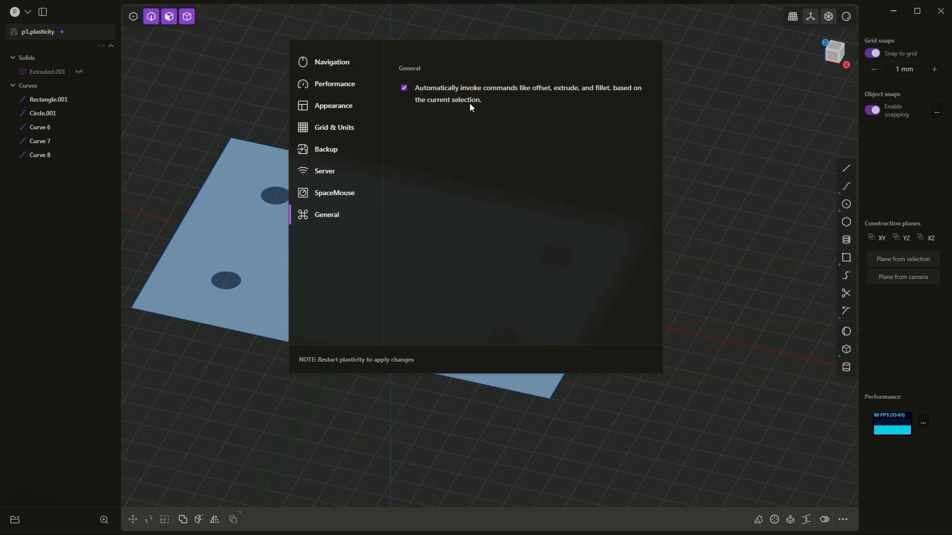
{"action": "left_click", "coordinate": [216, 261]}
{"action": "left_click", "coordinate": [731, 123]}
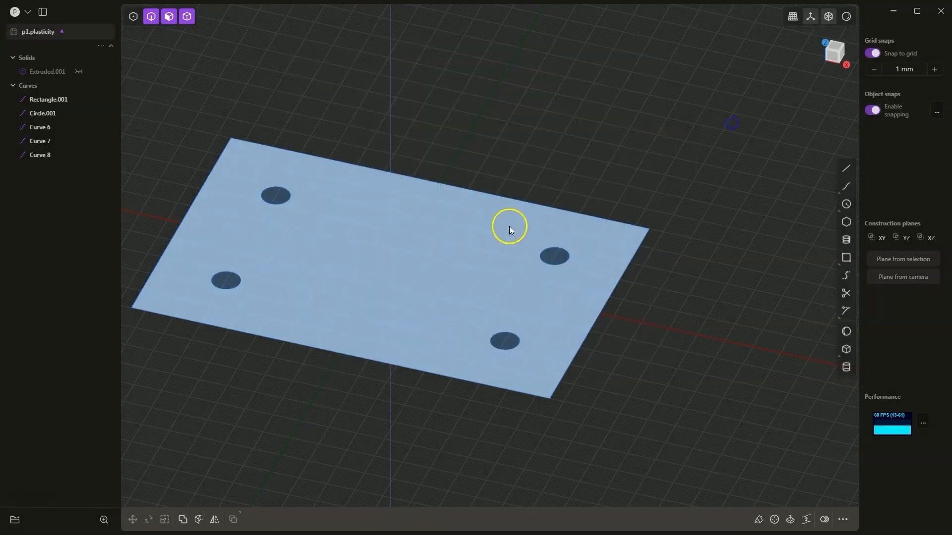
Extrude the resized rectangle region around the four circles by 5 mm as a second plate.
{"action": "left_click", "coordinate": [331, 221]}
{"action": "key", "text": "e"}
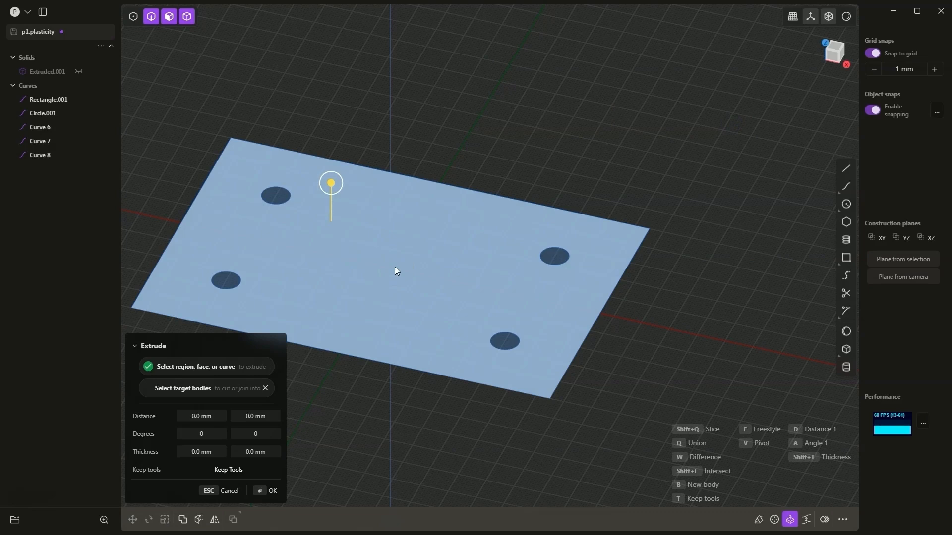
{"action": "left_click", "coordinate": [142, 176]}
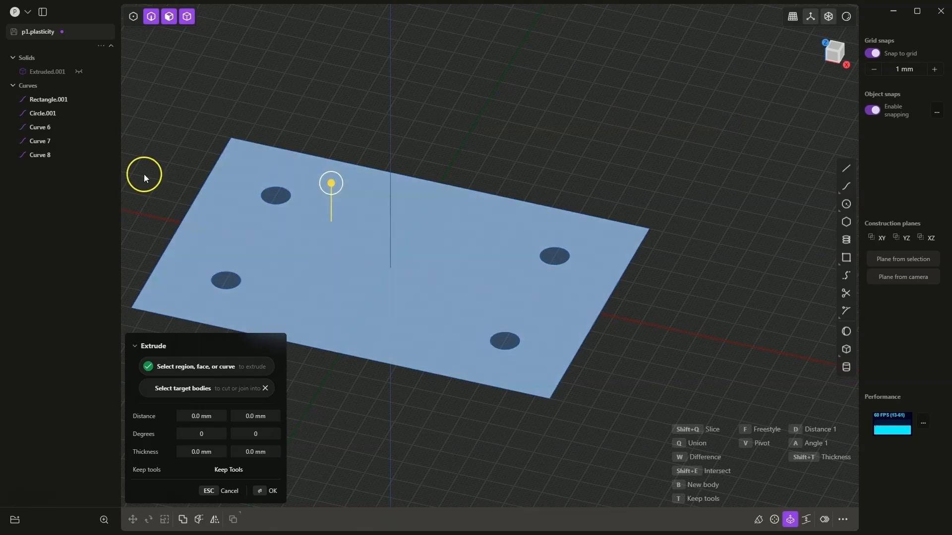
{"action": "left_click", "coordinate": [463, 269]}
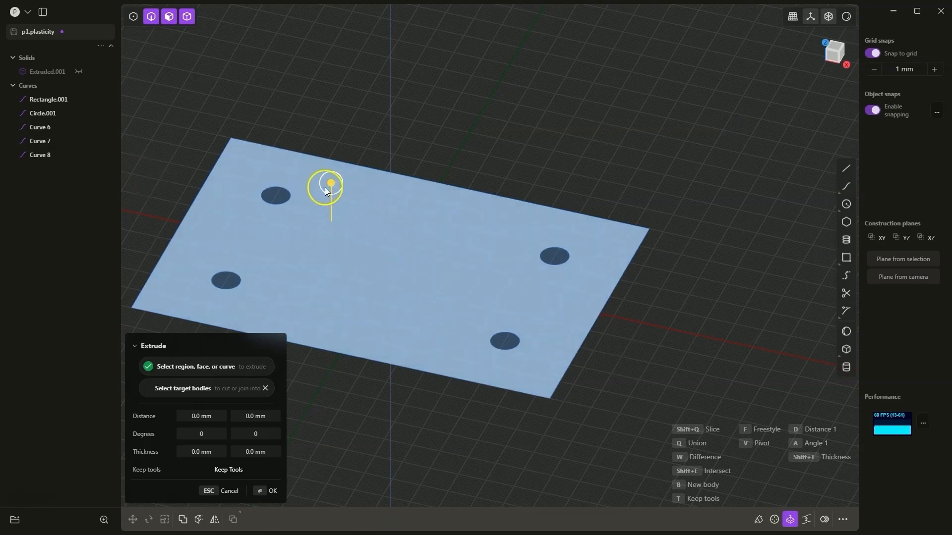
{"action": "left_click_drag", "start_coordinate": [328, 186], "coordinate": [329, 177]}
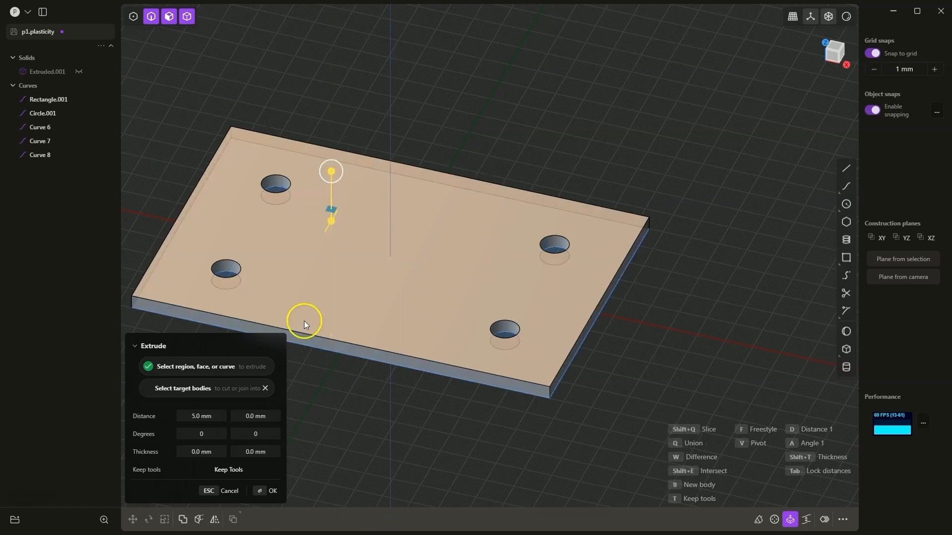
{"action": "left_click", "coordinate": [270, 491]}
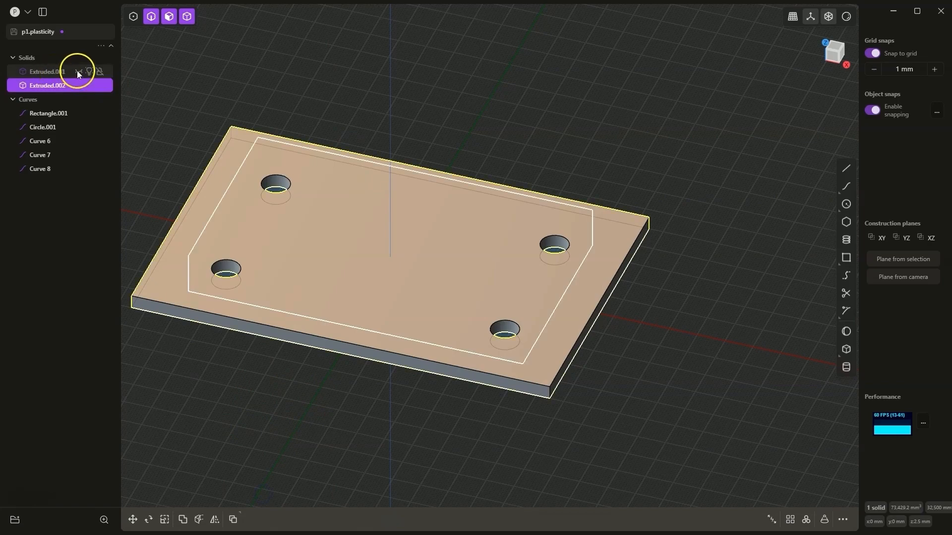
Toggle the visibility of the 15 mm and 5 mm plates to compare them with the sketch, and leave both shown.
{"action": "left_click", "coordinate": [78, 70]}
{"action": "left_click", "coordinate": [79, 86]}
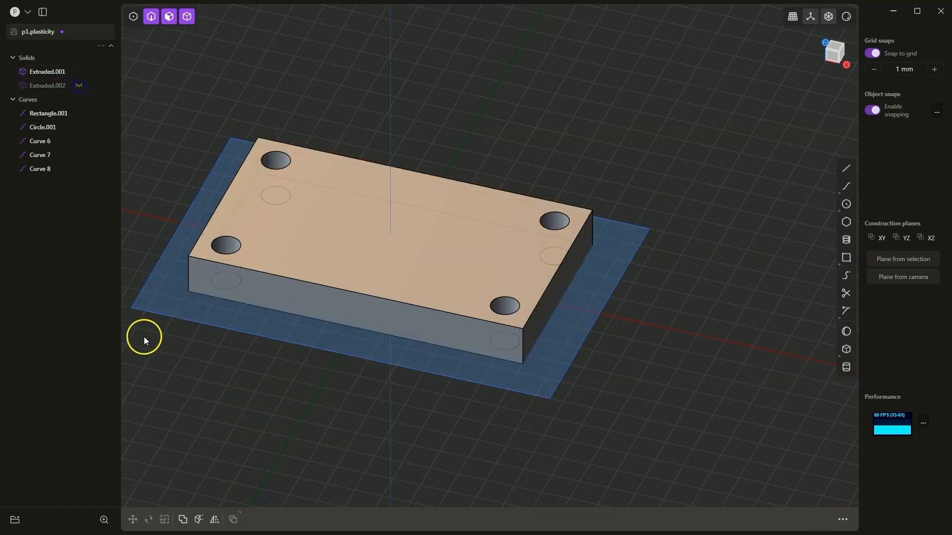
{"action": "left_click", "coordinate": [77, 71]}
{"action": "left_click", "coordinate": [261, 203]}
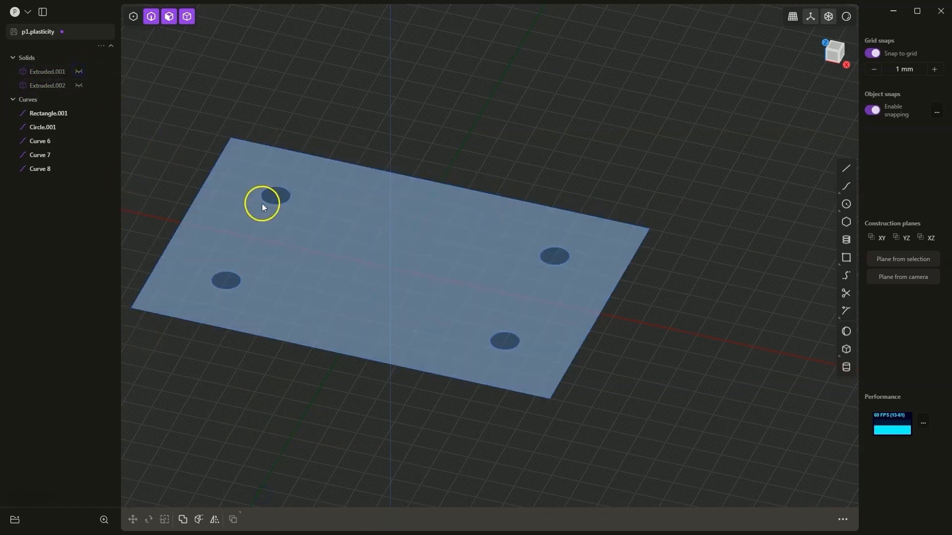
{"action": "left_click", "coordinate": [77, 74]}
{"action": "left_click", "coordinate": [78, 84]}
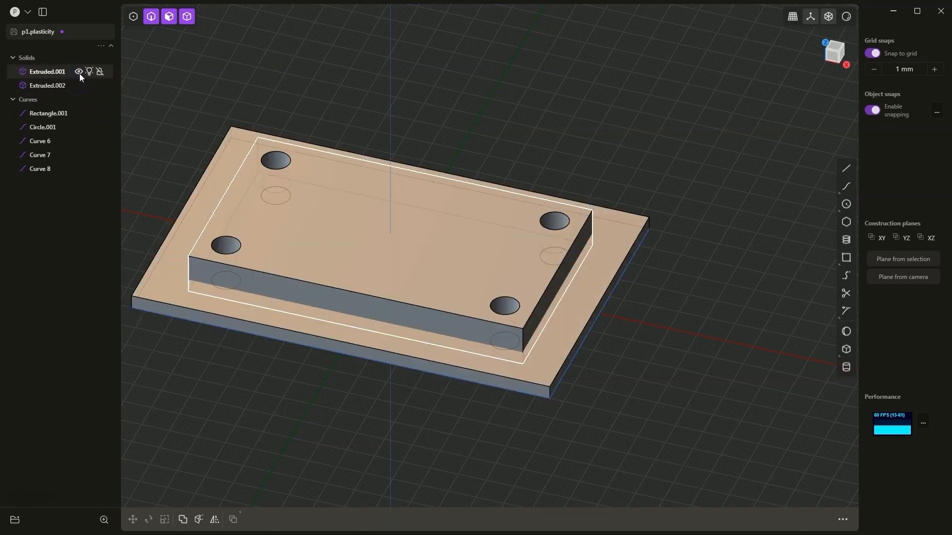
Hide both plates, show them again one after the other, and examine how they overlap from a slightly different angle.
{"action": "left_click", "coordinate": [79, 73]}
{"action": "left_click", "coordinate": [77, 84]}
{"action": "left_click", "coordinate": [76, 72]}
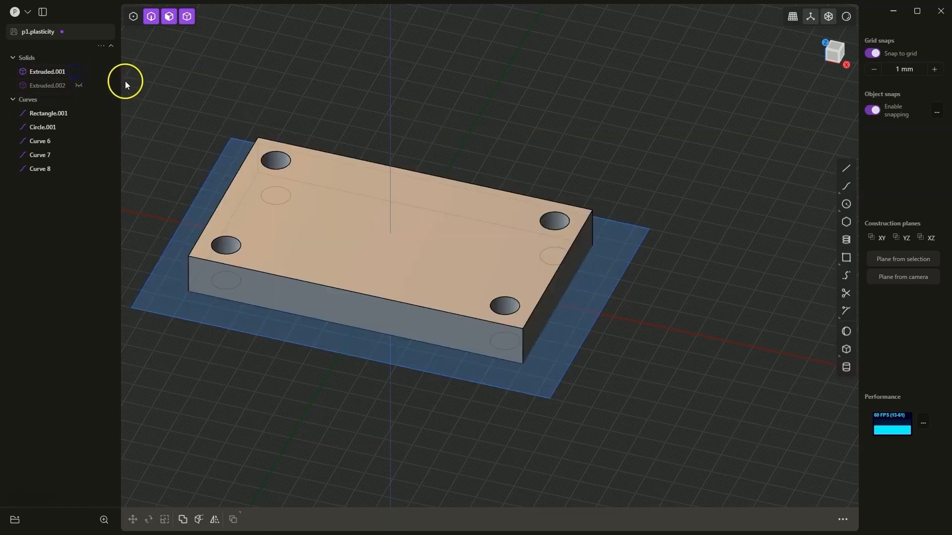
{"action": "left_click", "coordinate": [79, 86]}
{"action": "mouse_move", "coordinate": [551, 203]}
{"action": "right_mouse_down"}
{"action": "mouse_move", "coordinate": [540, 117]}
{"action": "mouse_move", "coordinate": [537, 187]}
{"action": "mouse_move", "coordinate": [548, 193]}
{"action": "right_mouse_up"}
{"action": "left_click", "coordinate": [320, 265]}
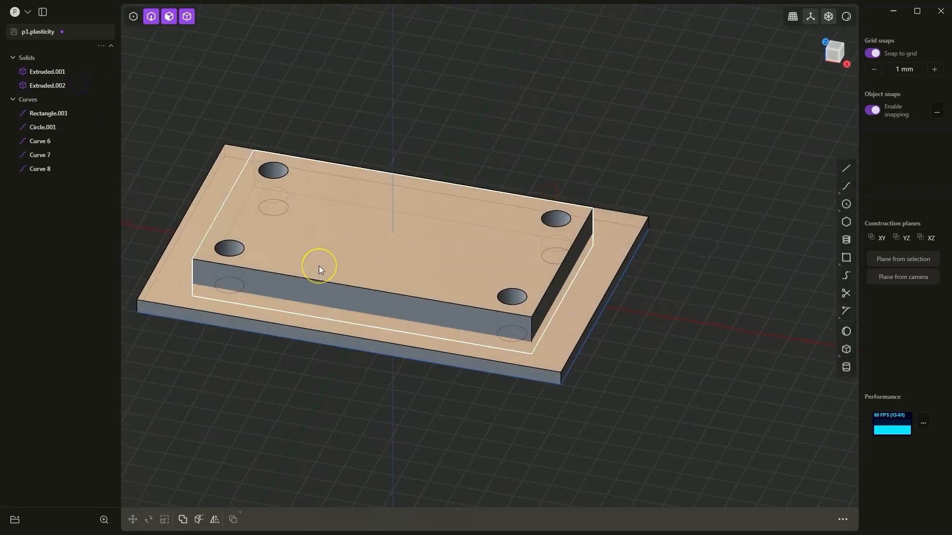
{"action": "left_click", "coordinate": [383, 265]}
{"action": "left_click", "coordinate": [50, 113]}
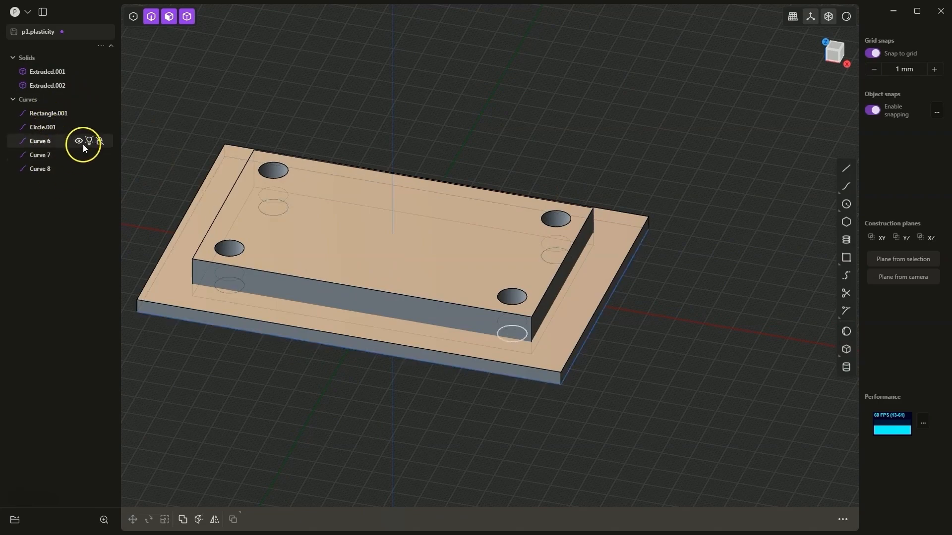
Save the current changes to the p1.plasticity file.
{"action": "right_click_drag", "start_coordinate": [628, 168], "coordinate": [251, 203]}
{"action": "left_click", "coordinate": [290, 174]}
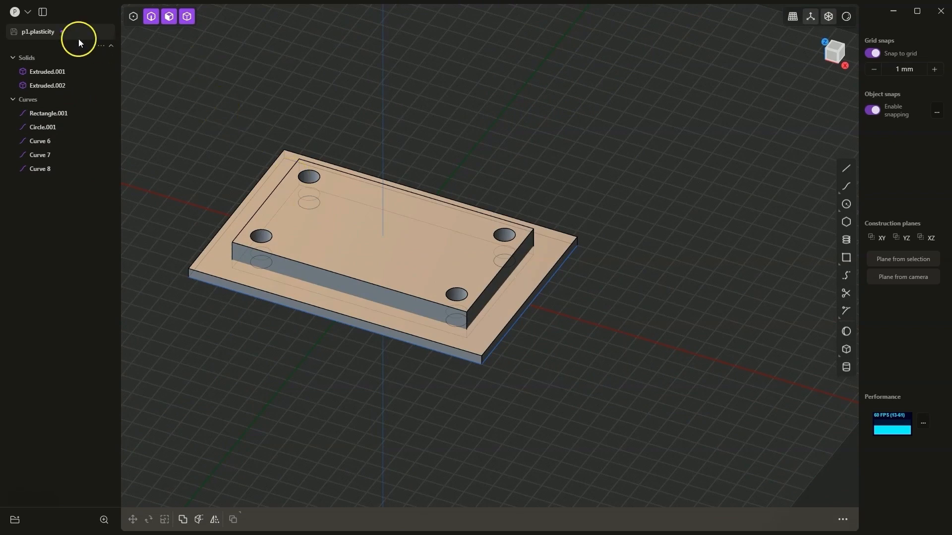
{"action": "left_click", "coordinate": [27, 12]}
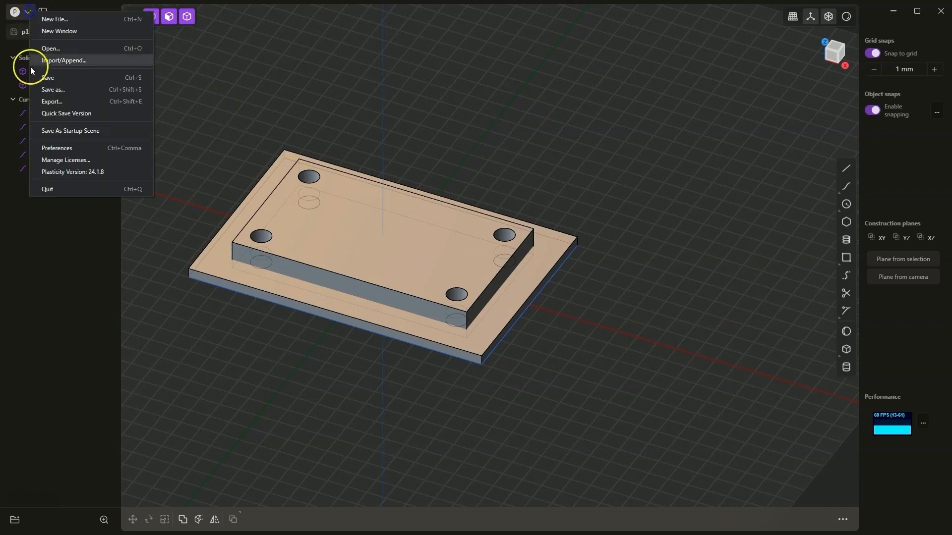
{"action": "left_click", "coordinate": [59, 77]}
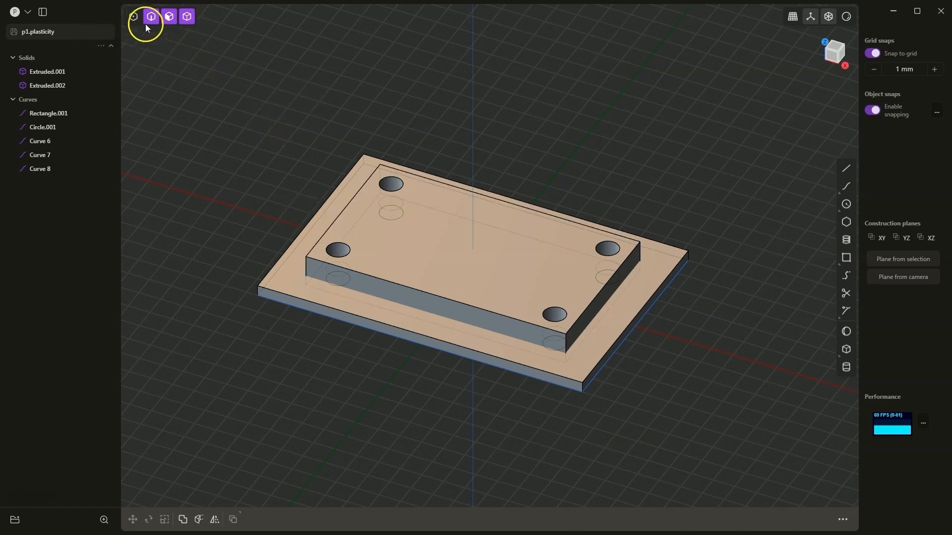
Limit selection to control points and hide both extruded plates so only the sketch curves remain shown.
{"action": "left_click", "coordinate": [131, 19]}
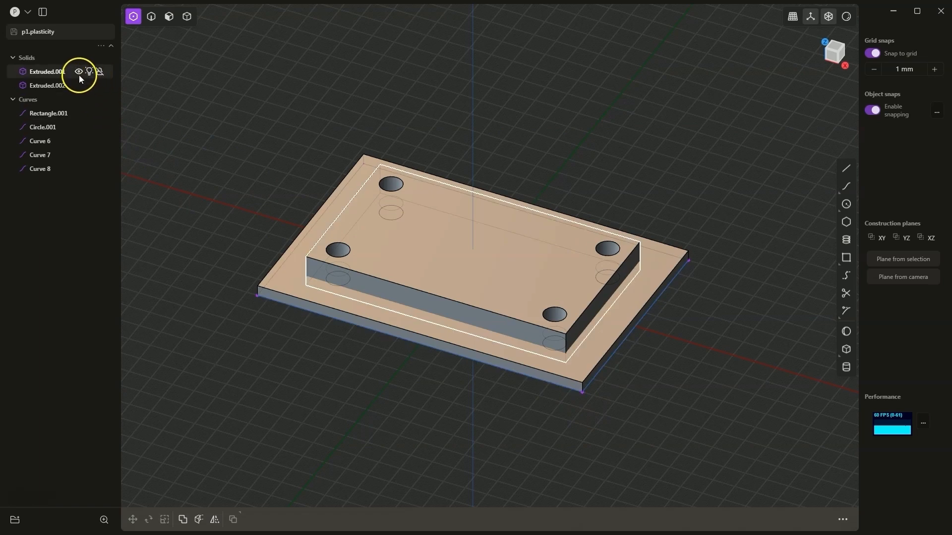
{"action": "left_click", "coordinate": [79, 71]}
{"action": "left_click", "coordinate": [79, 86]}
{"action": "left_click", "coordinate": [474, 273]}
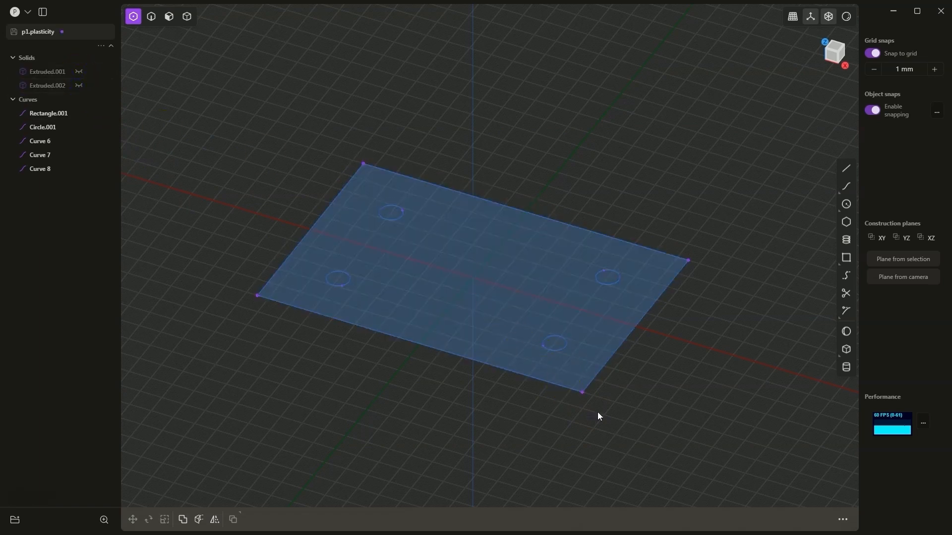
Find Fillet through the command search and round the rectangle's front corner point, trying a 14 mm chamfer before applying a small fillet.
{"action": "left_click", "coordinate": [582, 393]}
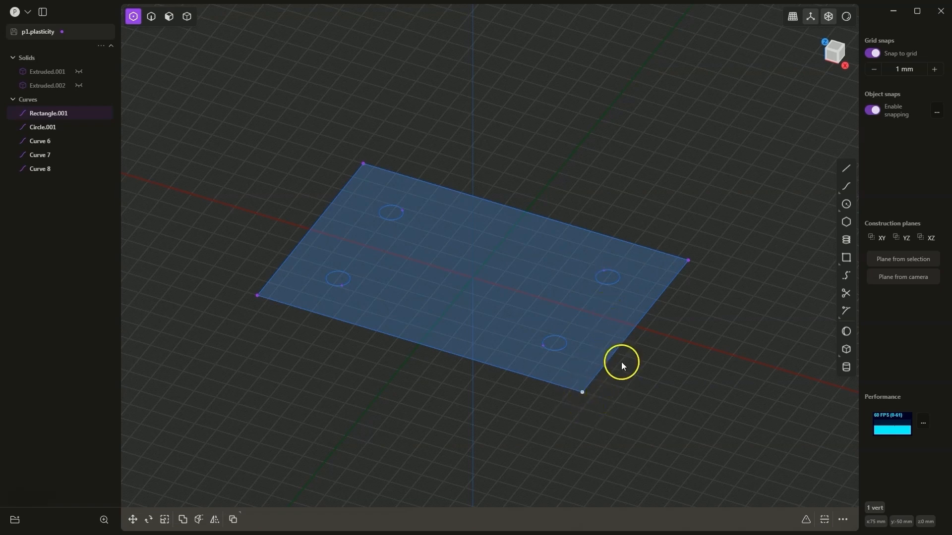
{"action": "type", "text": "f"}
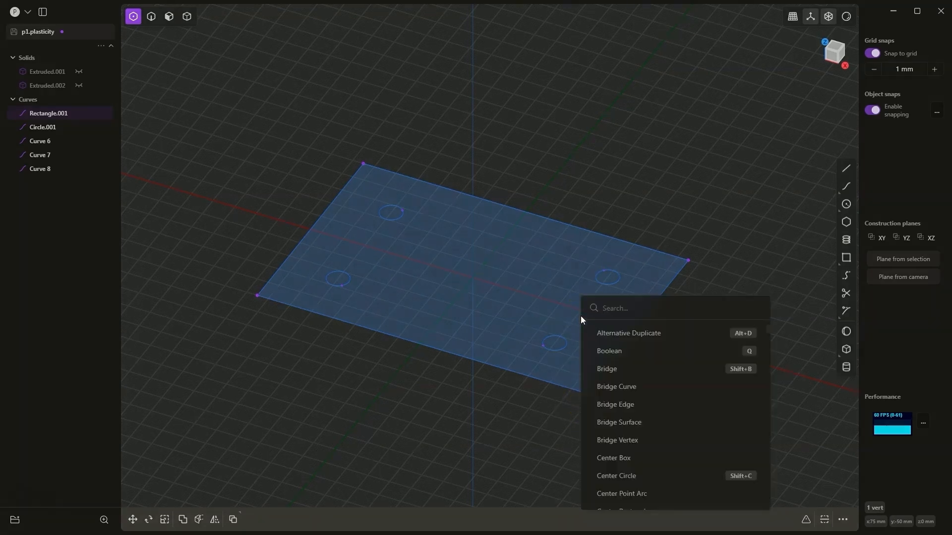
{"action": "type", "text": "fill"}
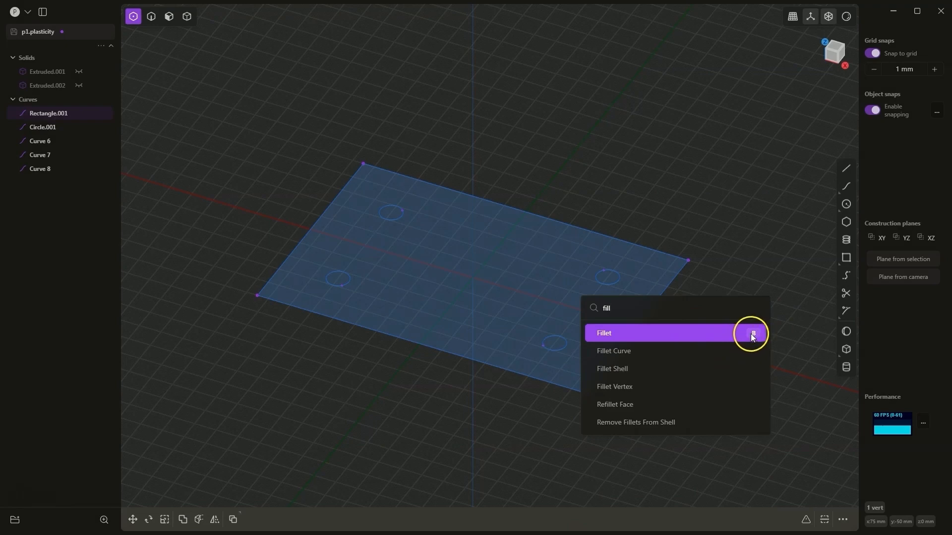
{"action": "left_click", "coordinate": [718, 336]}
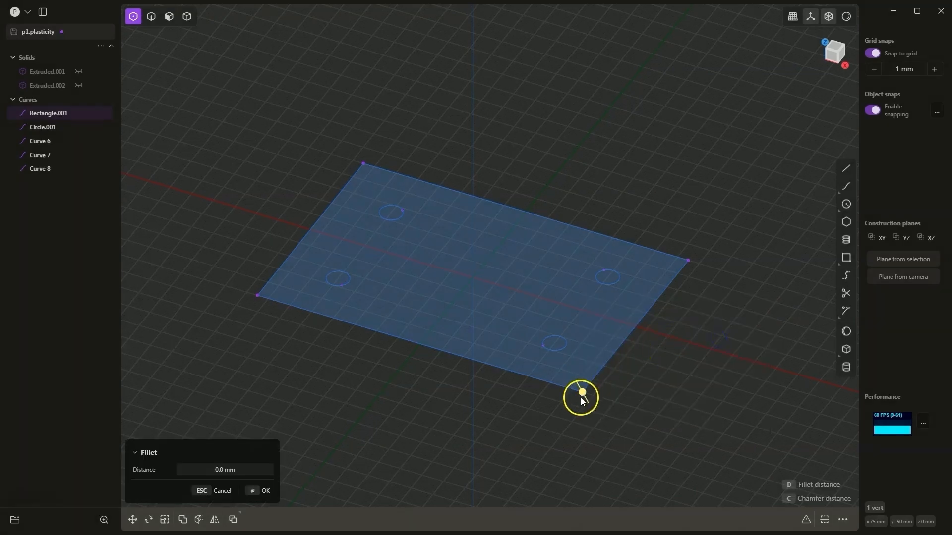
{"action": "left_click_drag", "start_coordinate": [581, 398], "coordinate": [596, 436]}
{"action": "left_click_drag", "start_coordinate": [600, 445], "coordinate": [584, 396]}
{"action": "left_click_drag", "start_coordinate": [585, 401], "coordinate": [573, 376]}
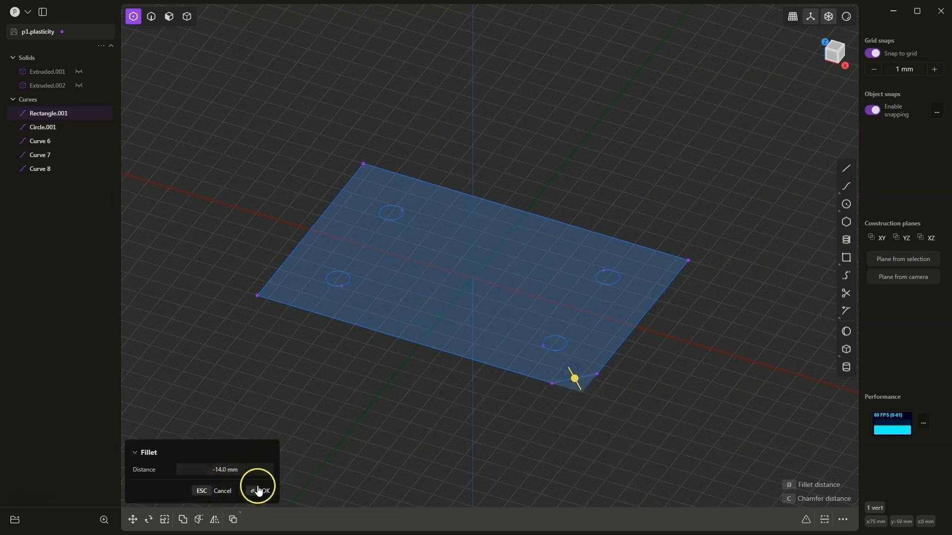
{"action": "left_click_drag", "start_coordinate": [563, 396], "coordinate": [586, 400]}
{"action": "key", "text": "Return"}
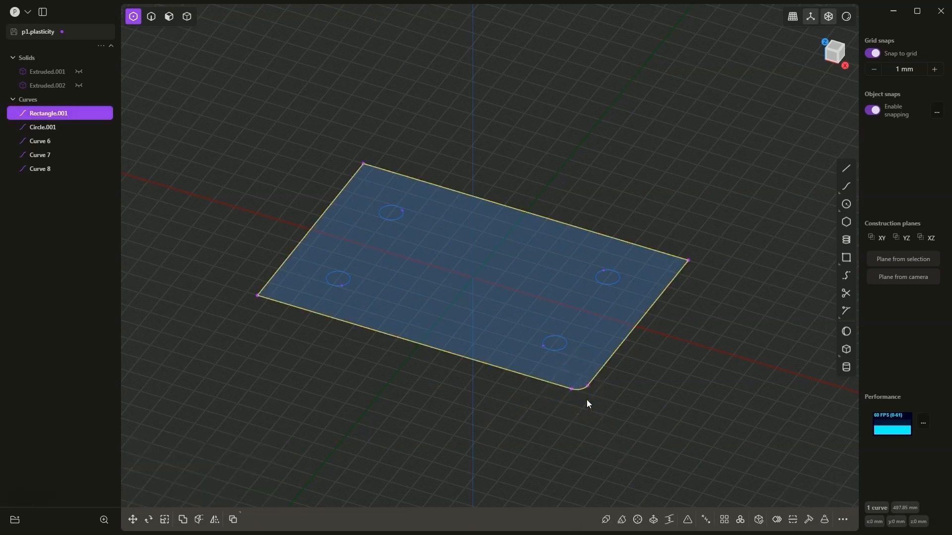
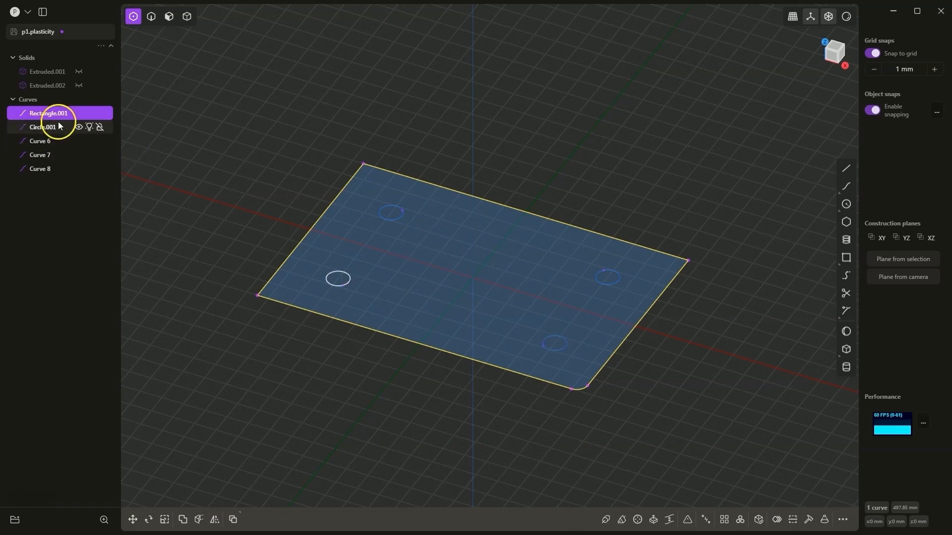
Hide the rectangle curve and three of the circles, and show both extruded plates again.
{"action": "left_click", "coordinate": [79, 113]}
{"action": "left_click", "coordinate": [78, 127]}
{"action": "left_click", "coordinate": [79, 141]}
{"action": "left_click", "coordinate": [80, 168]}
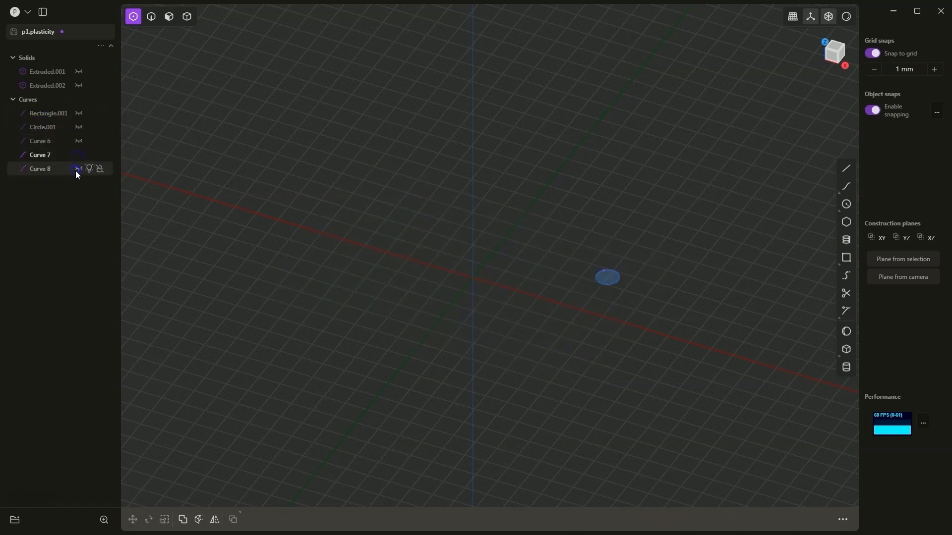
{"action": "left_click", "coordinate": [91, 65]}
{"action": "left_click", "coordinate": [79, 71]}
{"action": "left_click", "coordinate": [78, 85]}
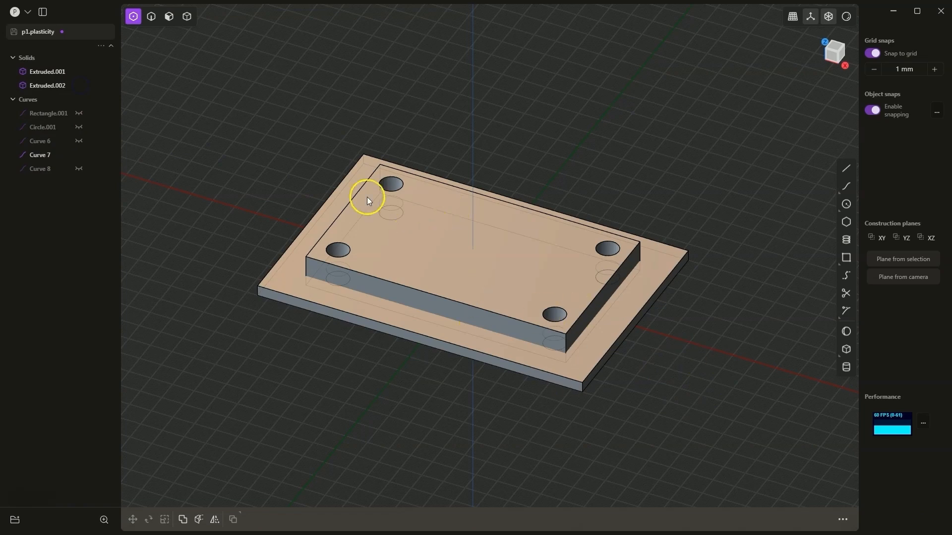
Limit selection to edges, start a fillet on the lower plate's front vertical corner edge, and toggle X-ray off and on.
{"action": "left_click", "coordinate": [152, 19]}
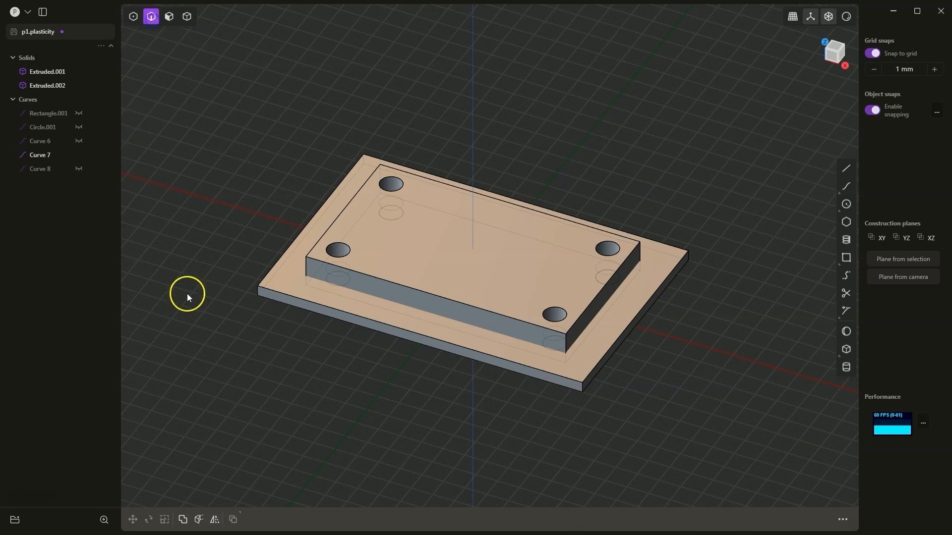
{"action": "left_click", "coordinate": [582, 390]}
{"action": "key", "text": "f"}
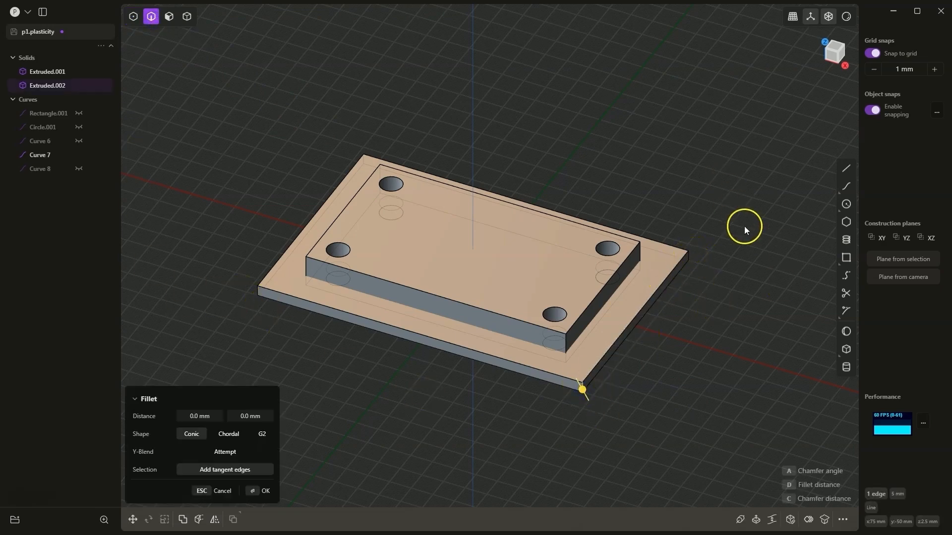
{"action": "left_click", "coordinate": [684, 260]}
{"action": "left_click", "coordinate": [638, 195]}
{"action": "left_click", "coordinate": [828, 17]}
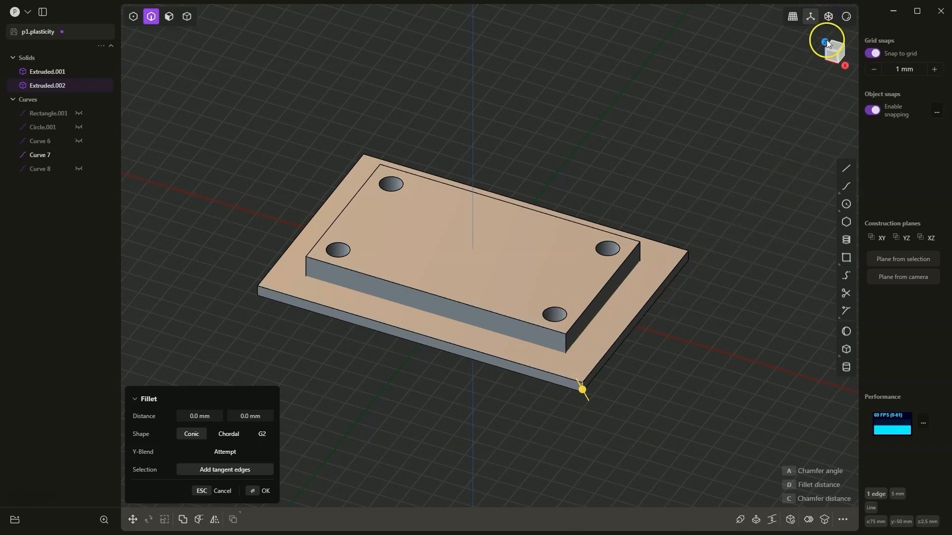
{"action": "key", "text": "alt+z"}
Add the lower plate's other three vertical corner edges, try an 8 mm fillet, and apply a 5 mm chamfer instead.
{"action": "left_click", "coordinate": [689, 256]}
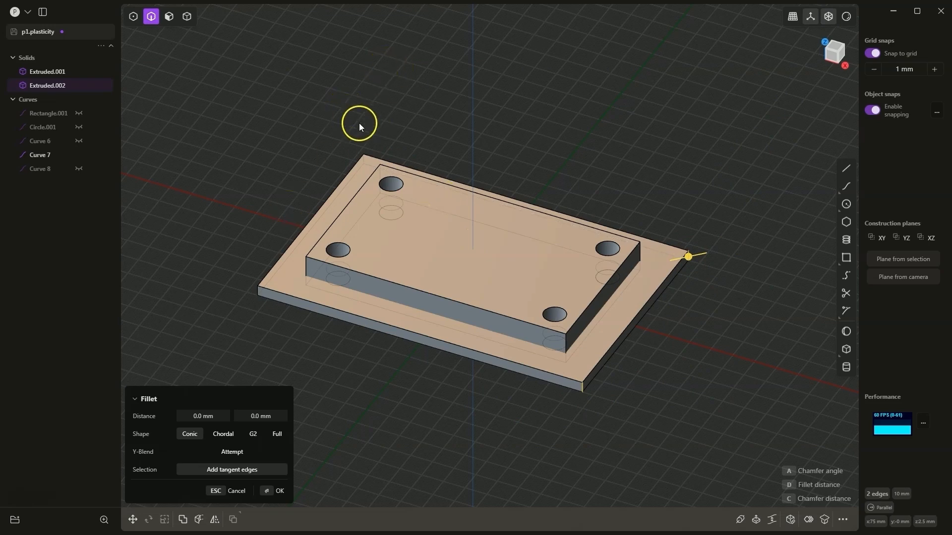
{"action": "left_click", "coordinate": [364, 162]}
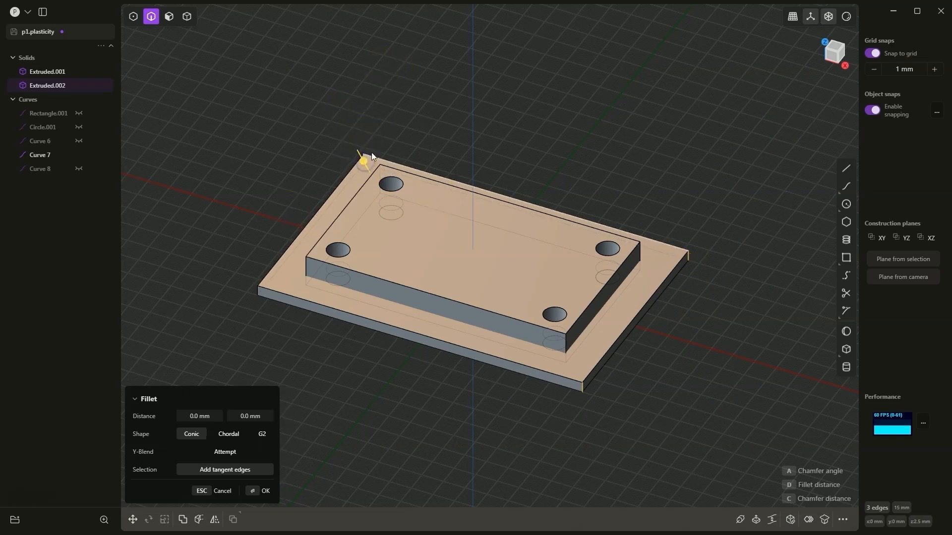
{"action": "left_click", "coordinate": [257, 293]}
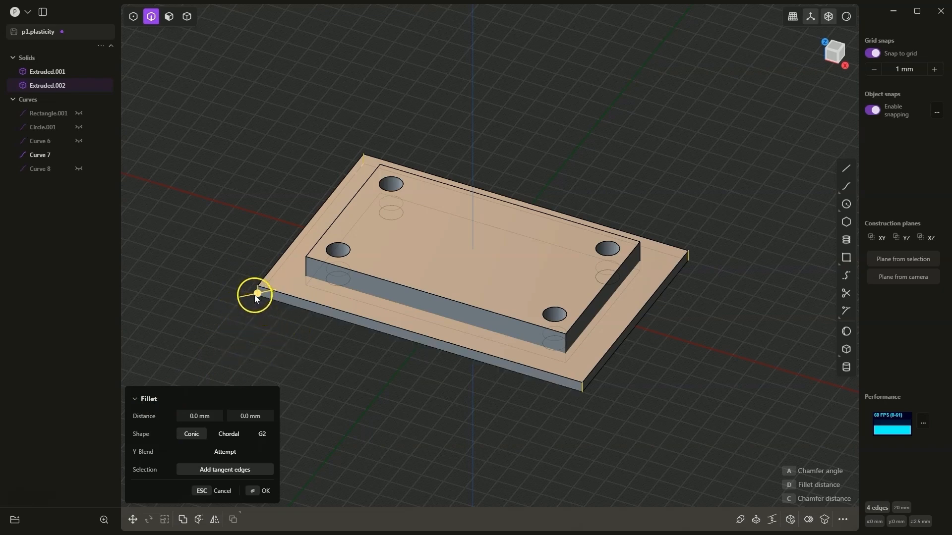
{"action": "left_click_drag", "start_coordinate": [258, 296], "coordinate": [236, 297]}
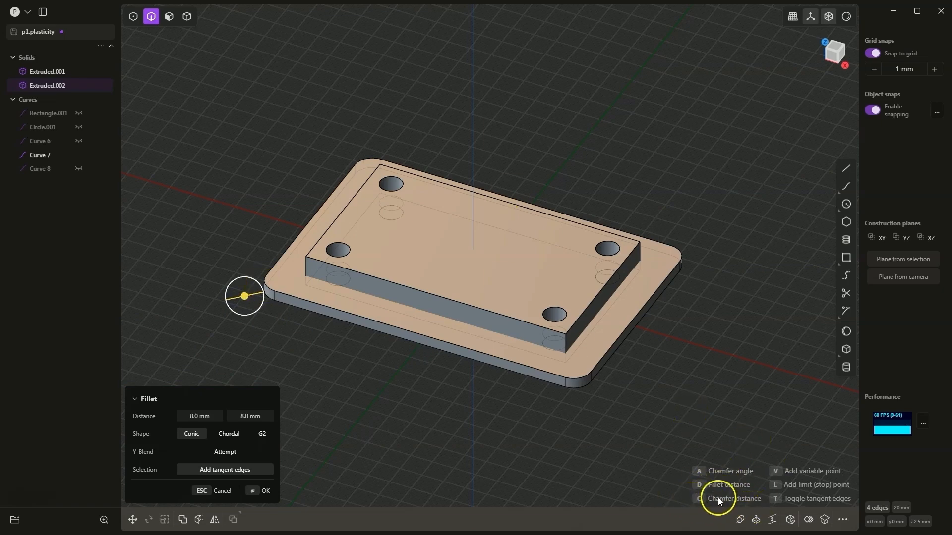
{"action": "left_click", "coordinate": [703, 500]}
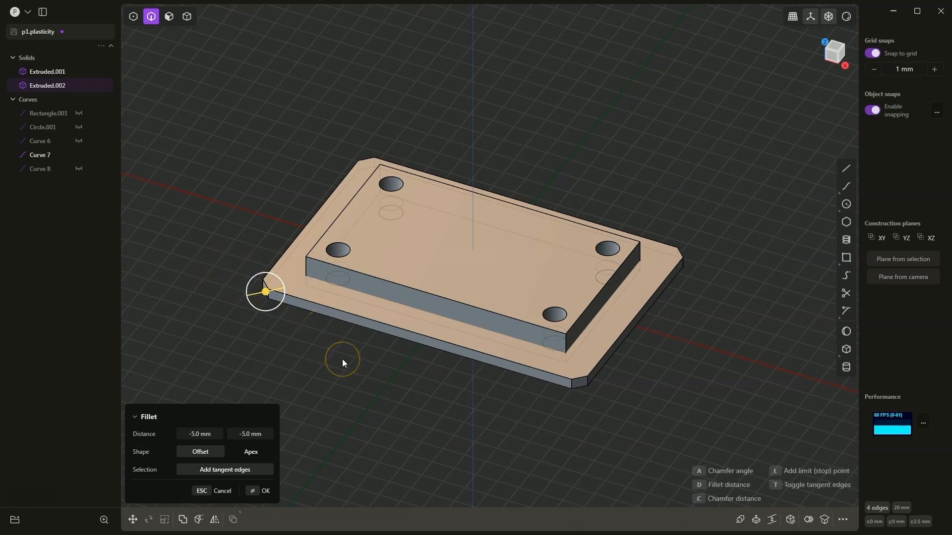
{"action": "key", "text": "Return"}
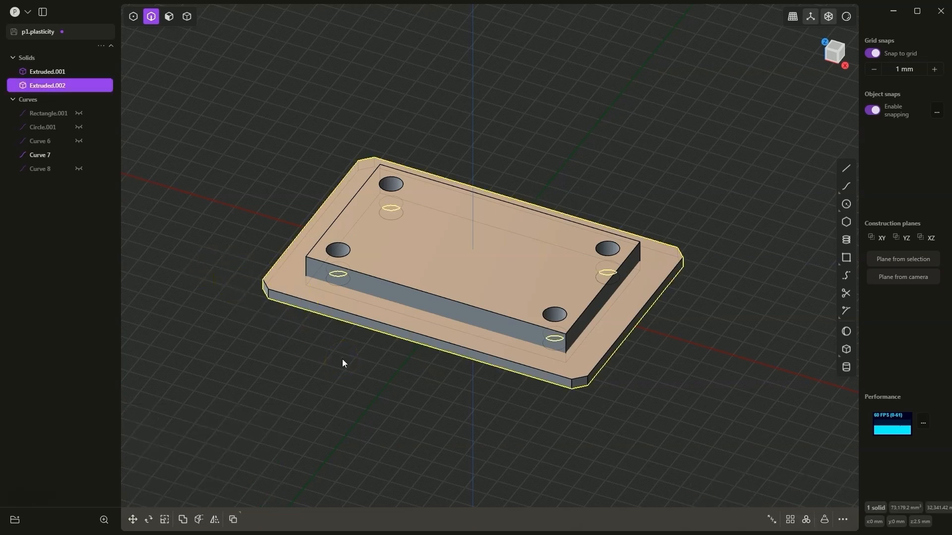
Limit selection to faces and offset the upper plate's top face outward by 10 mm.
{"action": "left_click", "coordinate": [167, 22]}
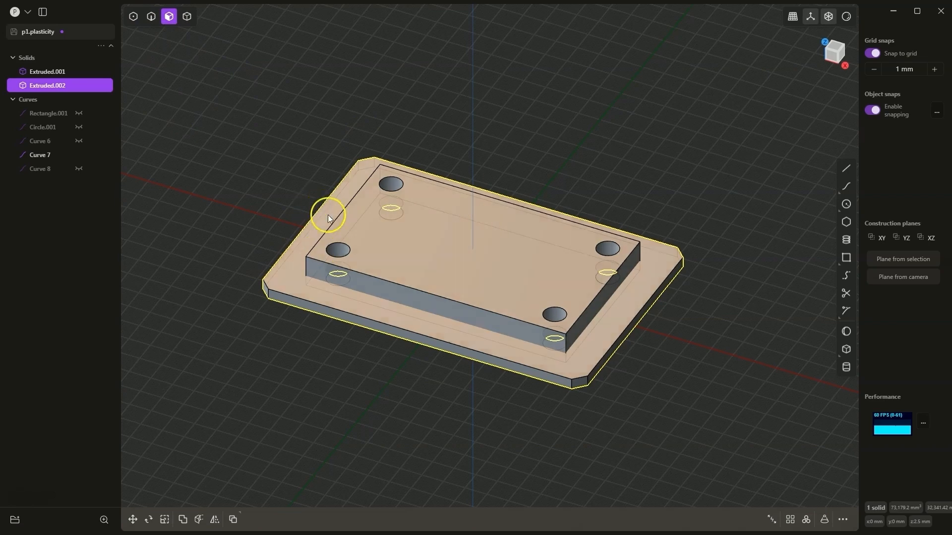
{"action": "left_click", "coordinate": [398, 236]}
{"action": "key", "text": "o"}
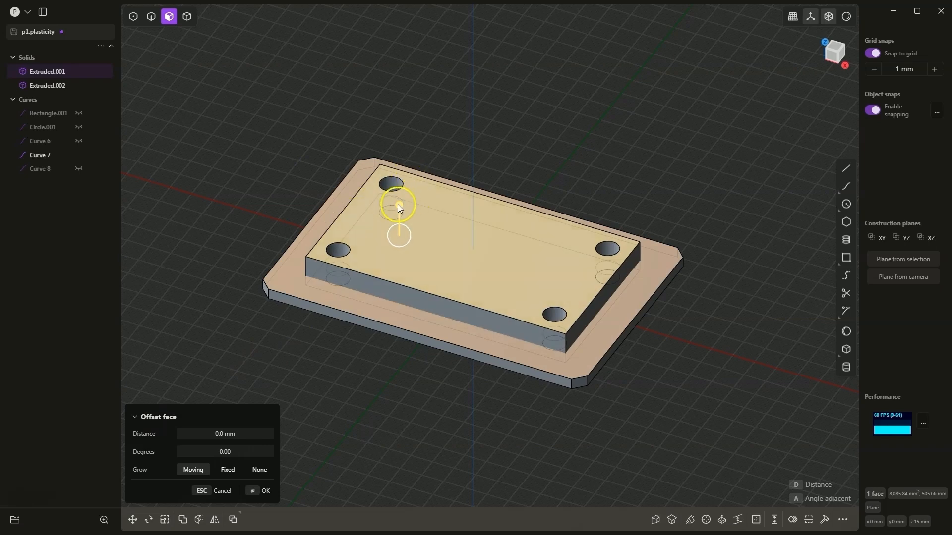
{"action": "left_click_drag", "start_coordinate": [399, 205], "coordinate": [394, 163]}
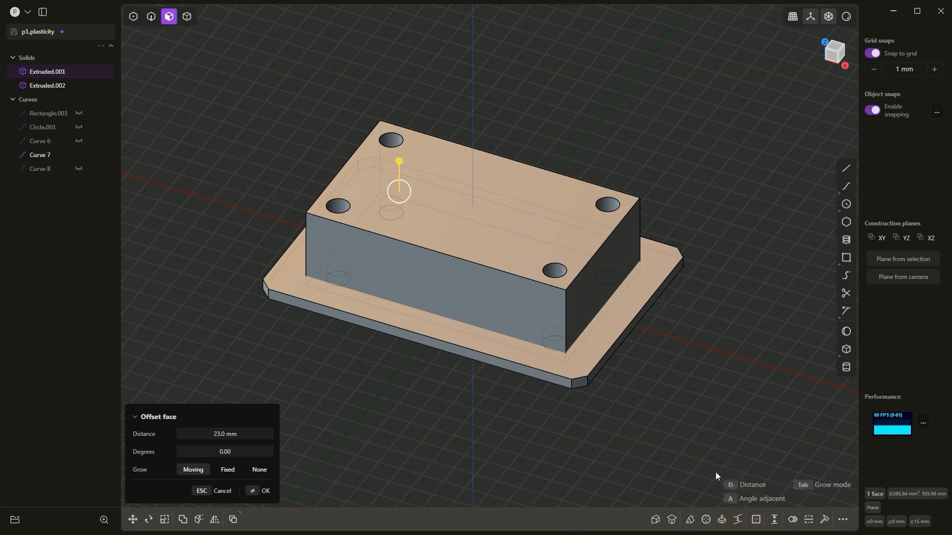
{"action": "type", "text": "10"}
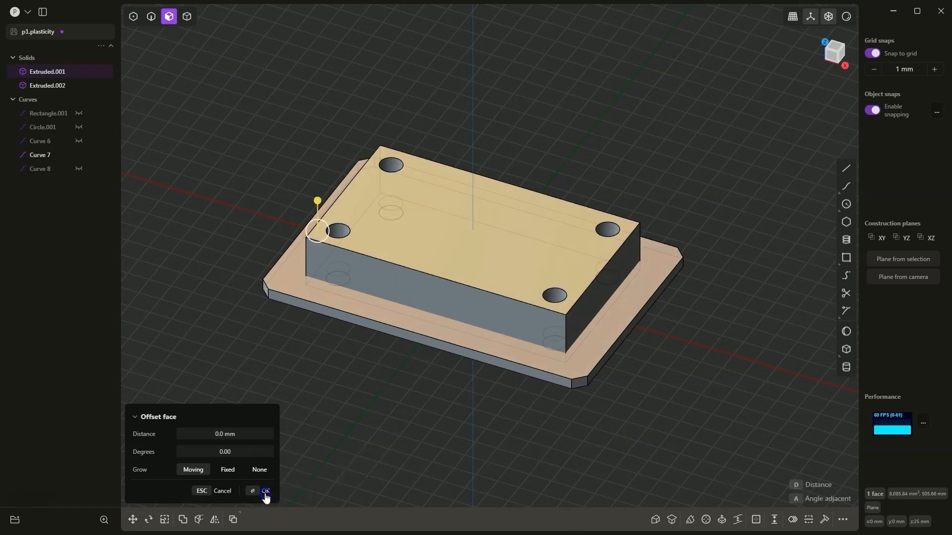
{"action": "left_click", "coordinate": [266, 493]}
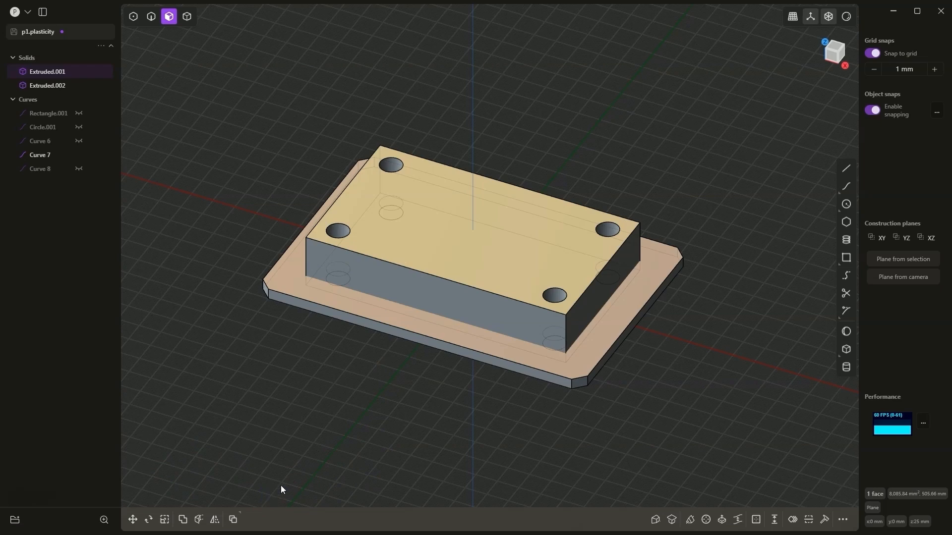
Limit selection to solids, select the upper block and lower plate alternately and both together, and clear the selection.
{"action": "left_click", "coordinate": [187, 19]}
{"action": "left_click", "coordinate": [283, 277]}
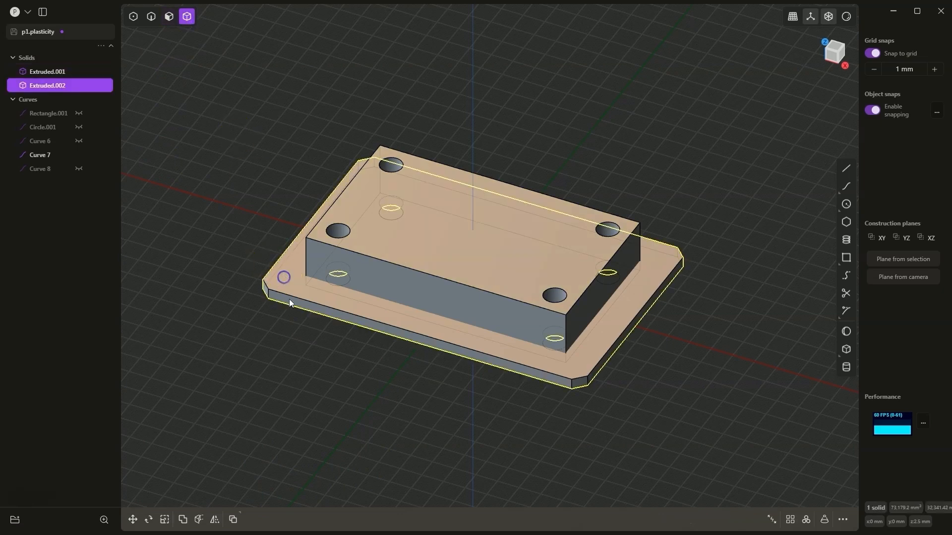
{"action": "left_click", "coordinate": [427, 204]}
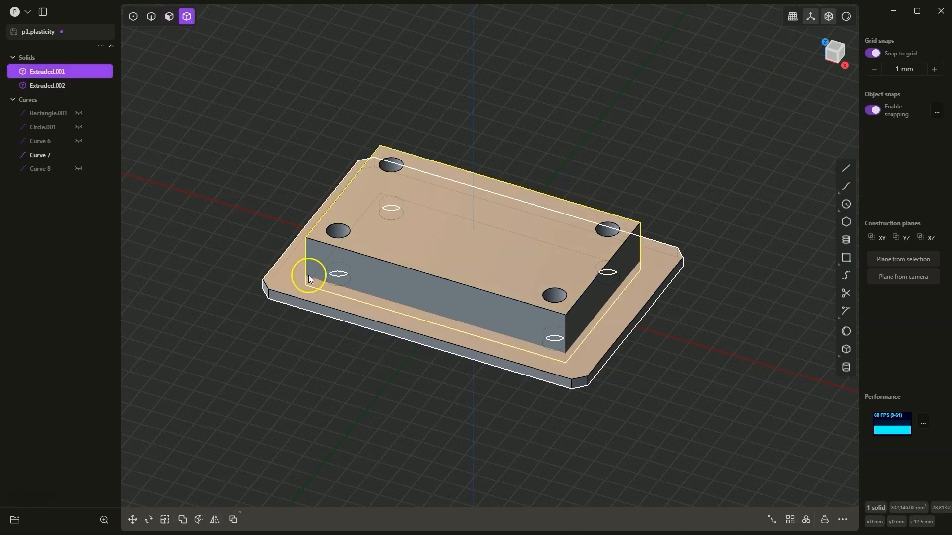
{"action": "left_click", "coordinate": [286, 277]}
{"action": "left_click", "coordinate": [390, 236]}
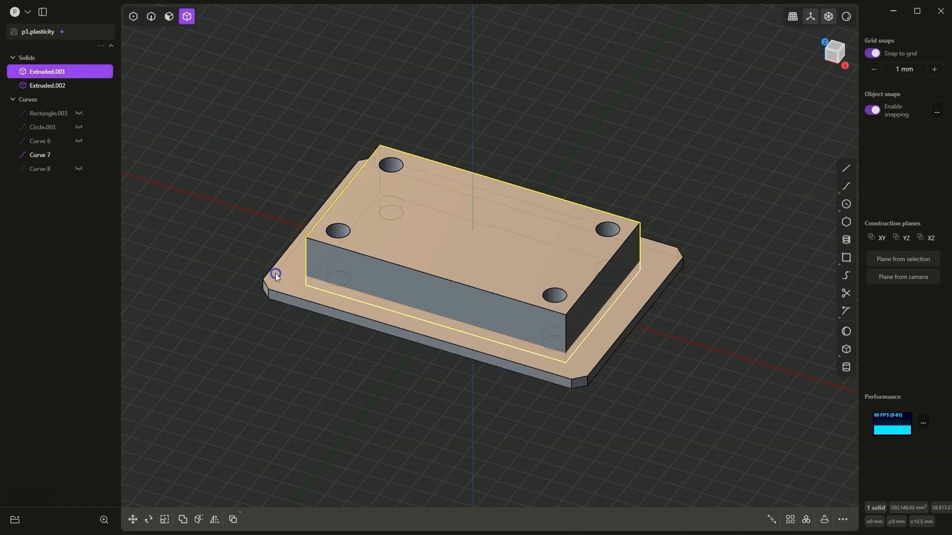
{"action": "left_click", "coordinate": [275, 272]}
{"action": "left_click", "coordinate": [441, 236]}
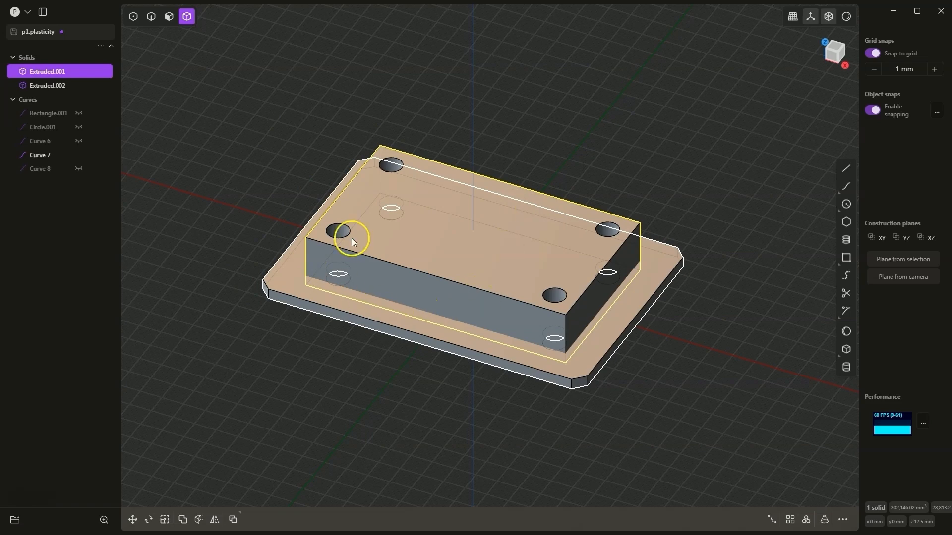
{"action": "left_click", "coordinate": [287, 263]}
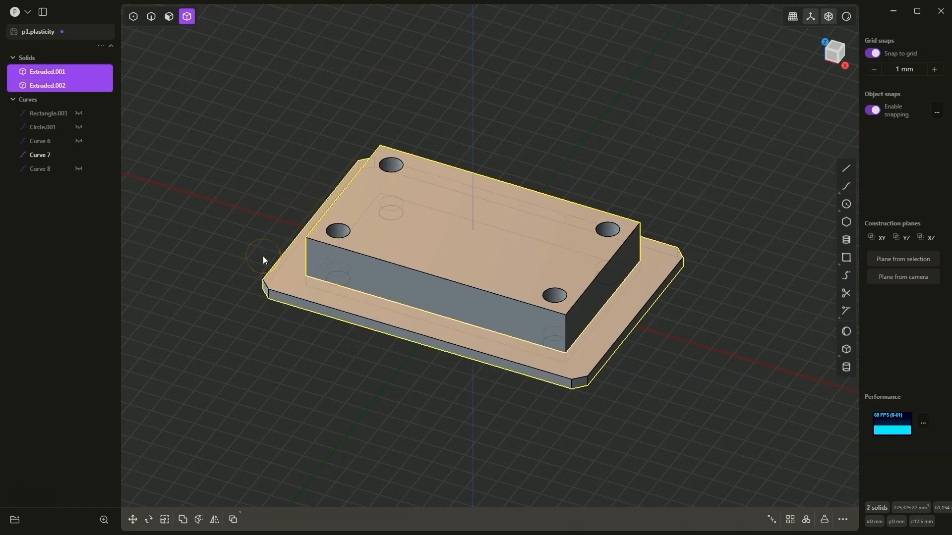
{"action": "left_click", "coordinate": [197, 264]}
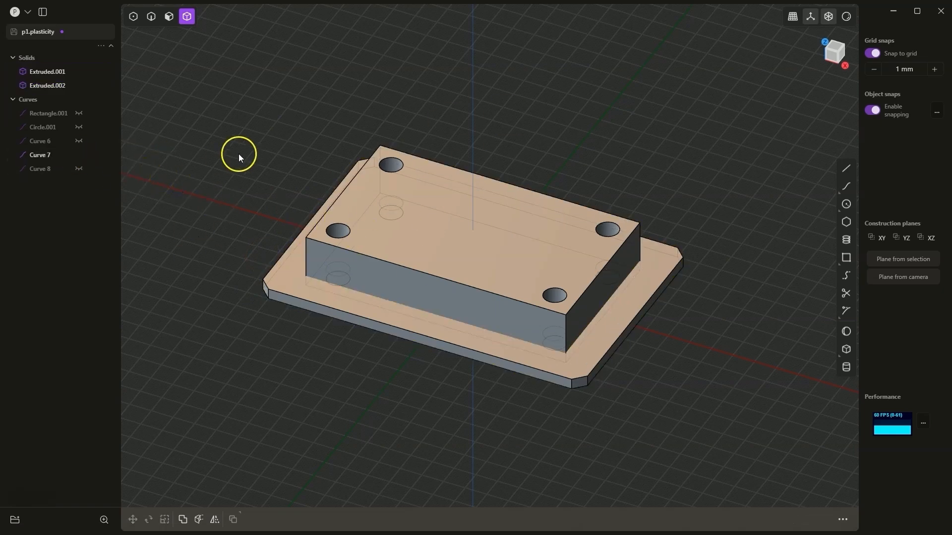
{"action": "left_click", "coordinate": [54, 85]}
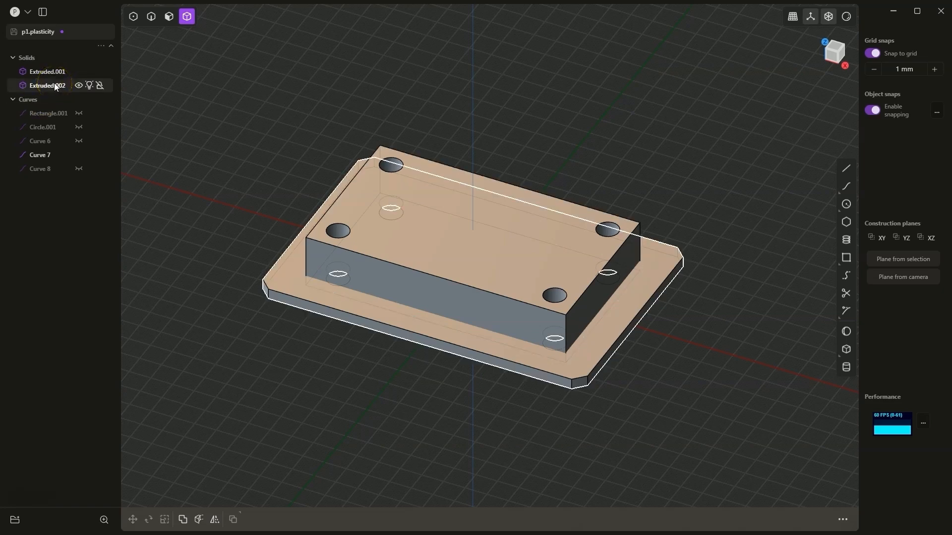
Practise range selection in the object list: both solids, all solids and curves, and the first solid through the circle curve.
{"action": "left_click", "coordinate": [52, 72]}
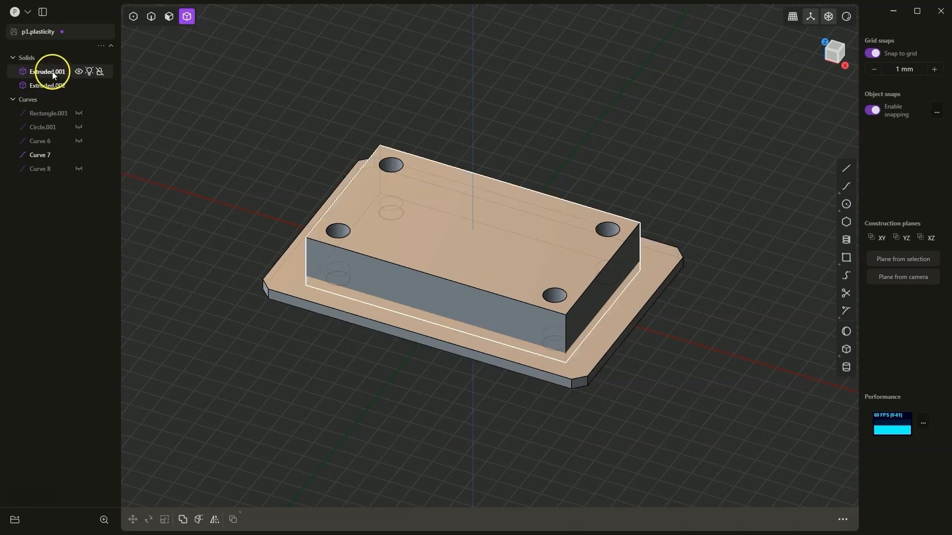
{"action": "left_click", "coordinate": [47, 90], "text": "shift"}
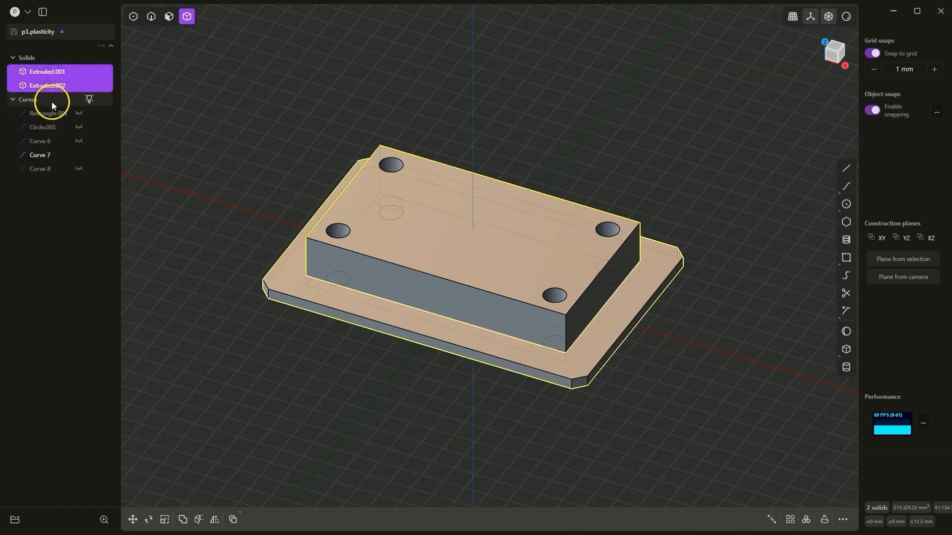
{"action": "left_click", "coordinate": [49, 72]}
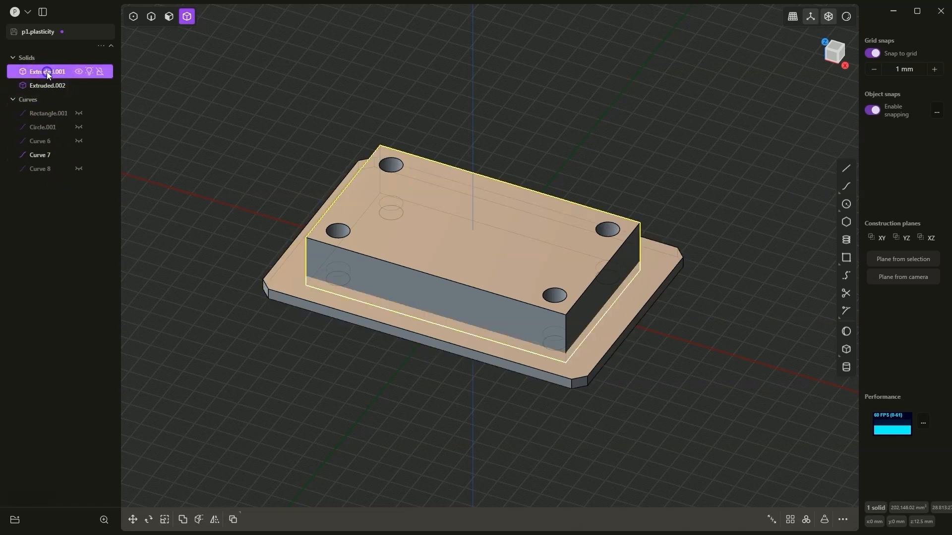
{"action": "left_click", "coordinate": [46, 171], "text": "shift"}
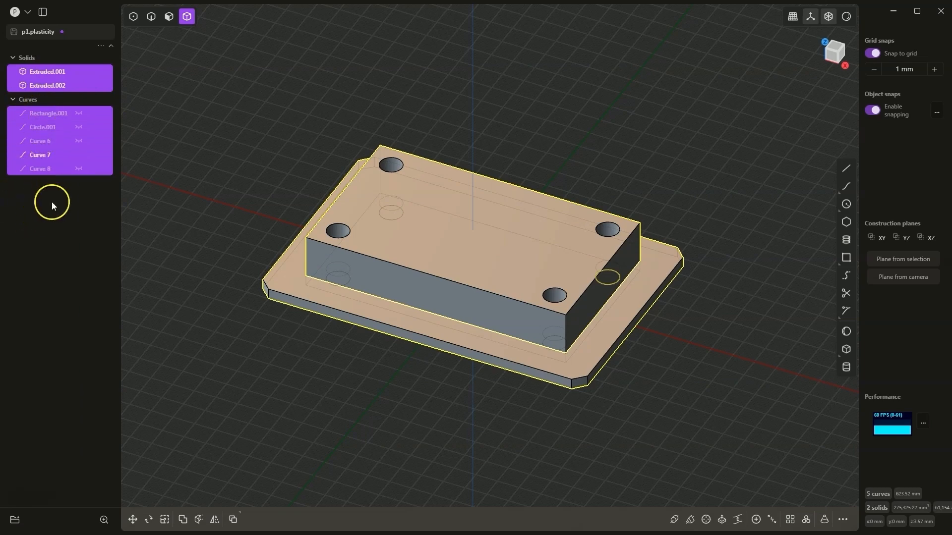
{"action": "left_click", "coordinate": [57, 72]}
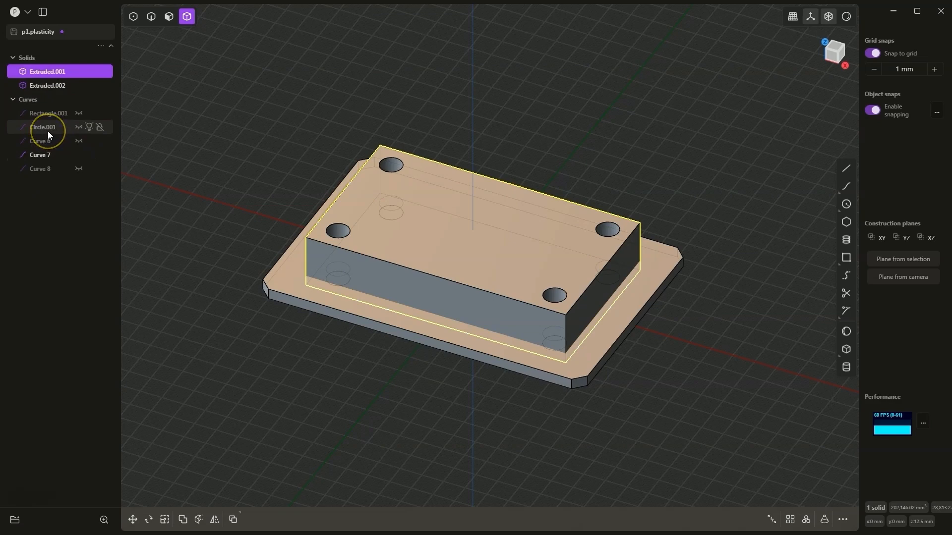
{"action": "mouse_move", "coordinate": [42, 131]}
{"action": "left_mouse_down"}
{"action": "mouse_move", "coordinate": [63, 85]}
{"action": "mouse_move", "coordinate": [49, 75]}
{"action": "mouse_move", "coordinate": [46, 105]}
{"action": "mouse_move", "coordinate": [49, 73]}
{"action": "mouse_move", "coordinate": [41, 130]}
{"action": "mouse_move", "coordinate": [69, 135]}
{"action": "mouse_move", "coordinate": [61, 130]}
{"action": "left_mouse_up"}
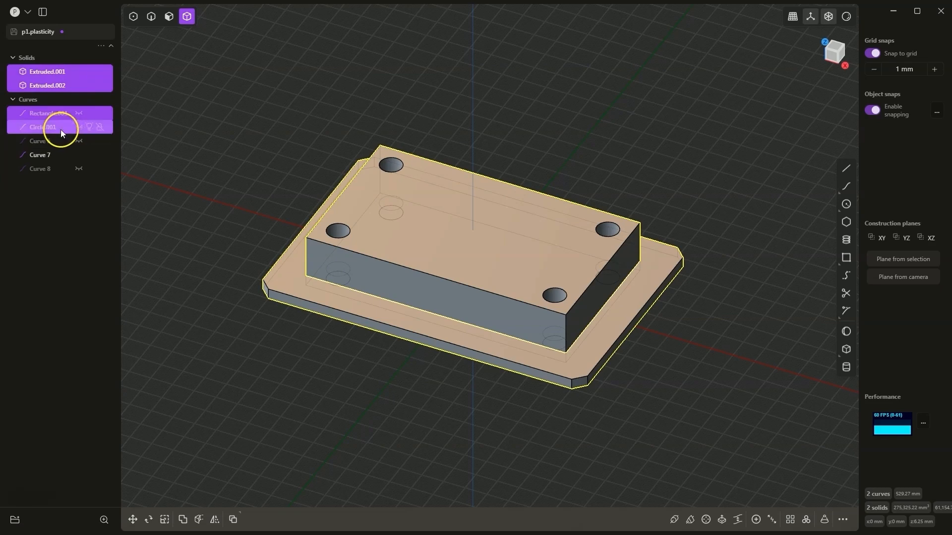
Select the upper block and lower plate, preview the Difference and Union Boolean operations, and merge them with Union.
{"action": "left_click", "coordinate": [60, 74]}
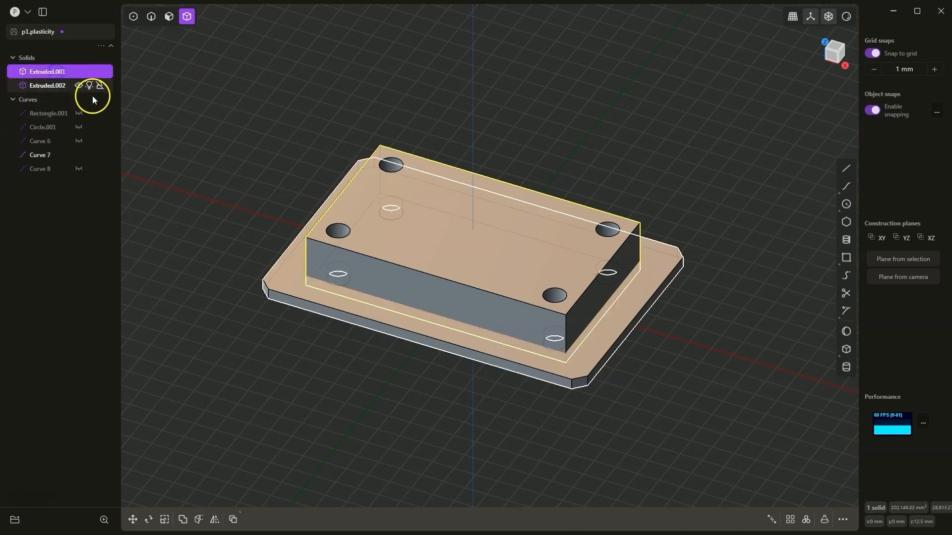
{"action": "left_click", "coordinate": [48, 85], "text": "shift"}
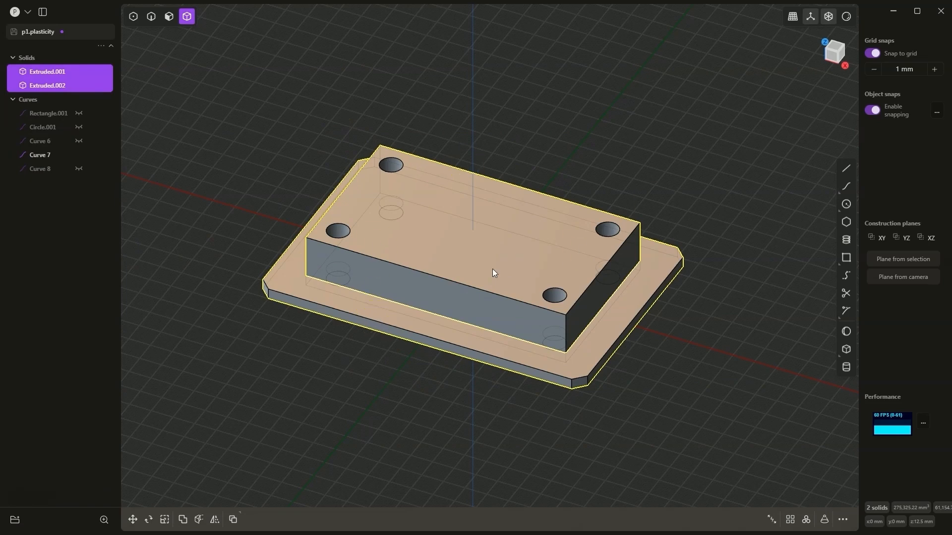
{"action": "left_click", "coordinate": [182, 523]}
{"action": "left_click", "coordinate": [218, 452]}
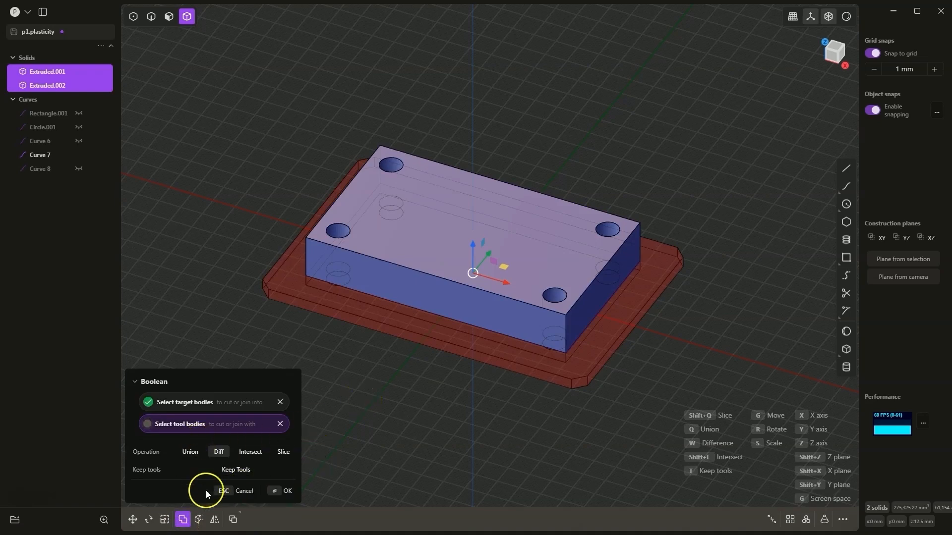
{"action": "left_click", "coordinate": [192, 453]}
{"action": "left_click", "coordinate": [219, 453]}
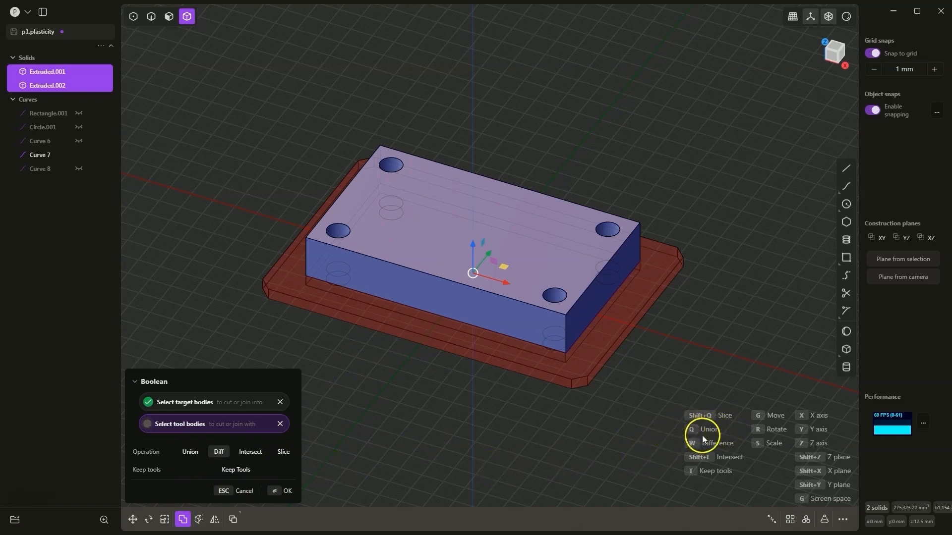
{"action": "left_click", "coordinate": [191, 453]}
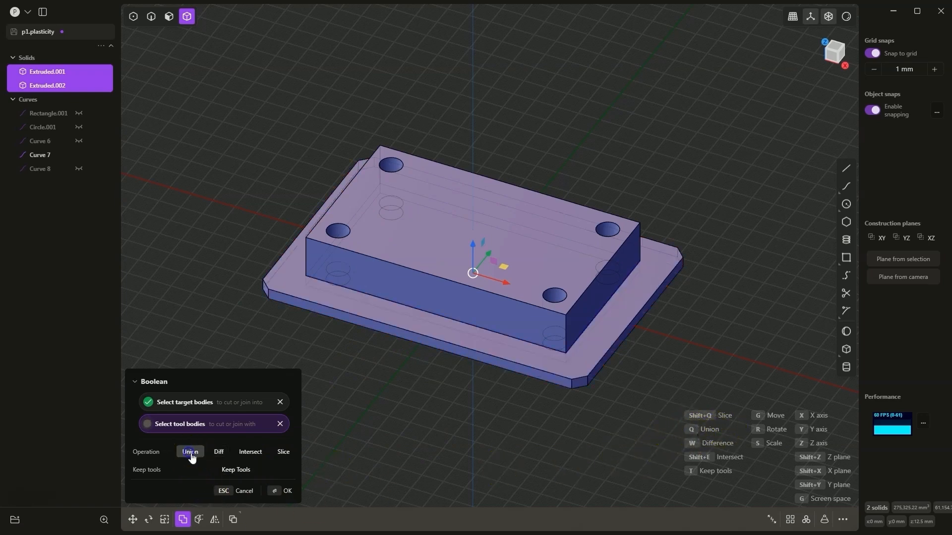
{"action": "left_click", "coordinate": [285, 490]}
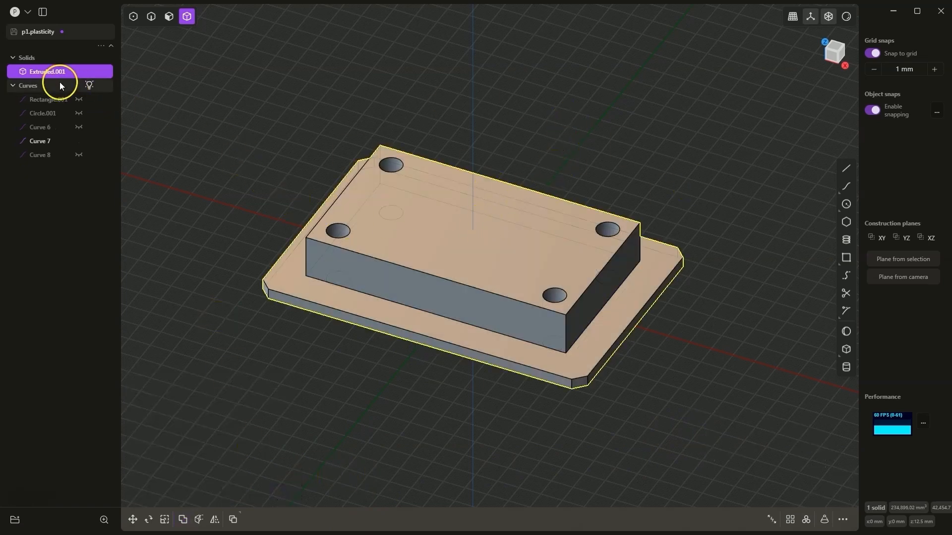
Toggle the merged solid's visibility off and on, and save the p1.plasticity file.
{"action": "left_click", "coordinate": [79, 73]}
{"action": "left_click", "coordinate": [79, 73]}
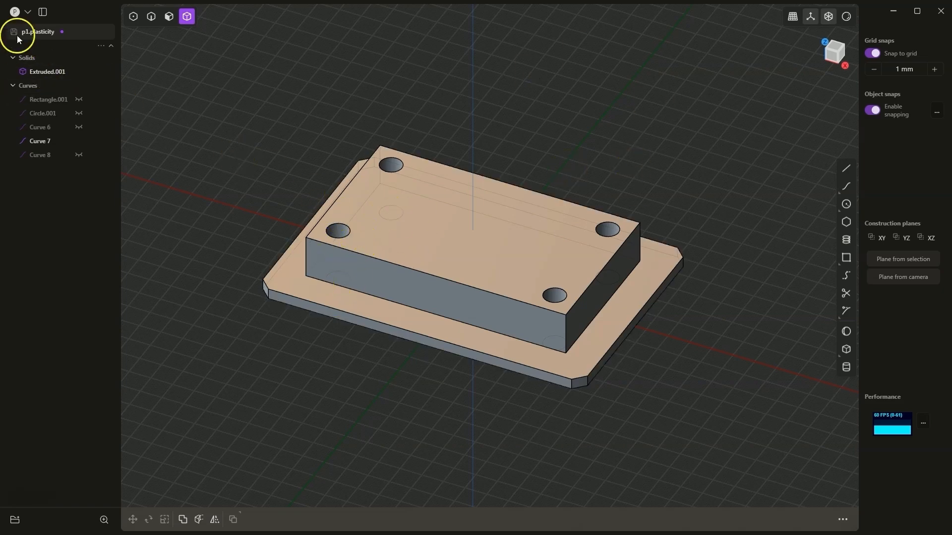
{"action": "left_click", "coordinate": [27, 12]}
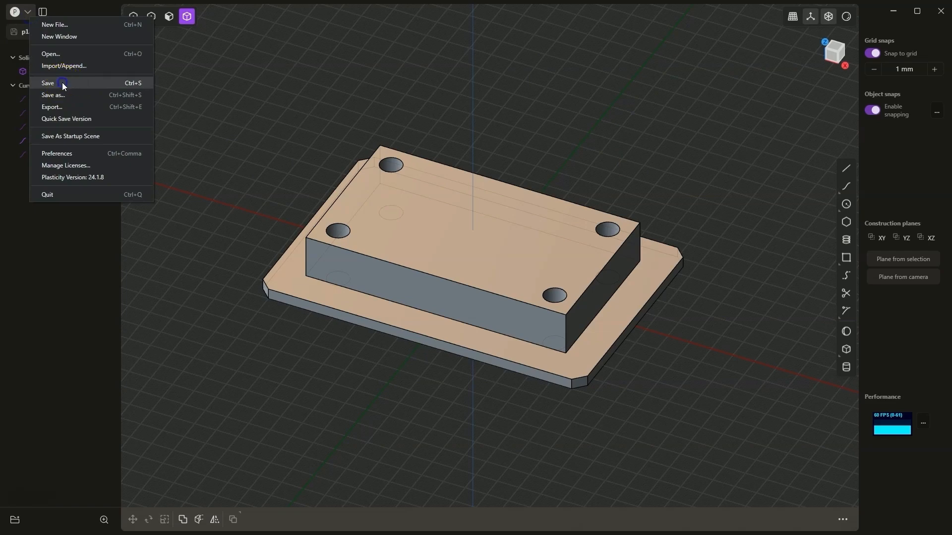
{"action": "left_click", "coordinate": [62, 82]}
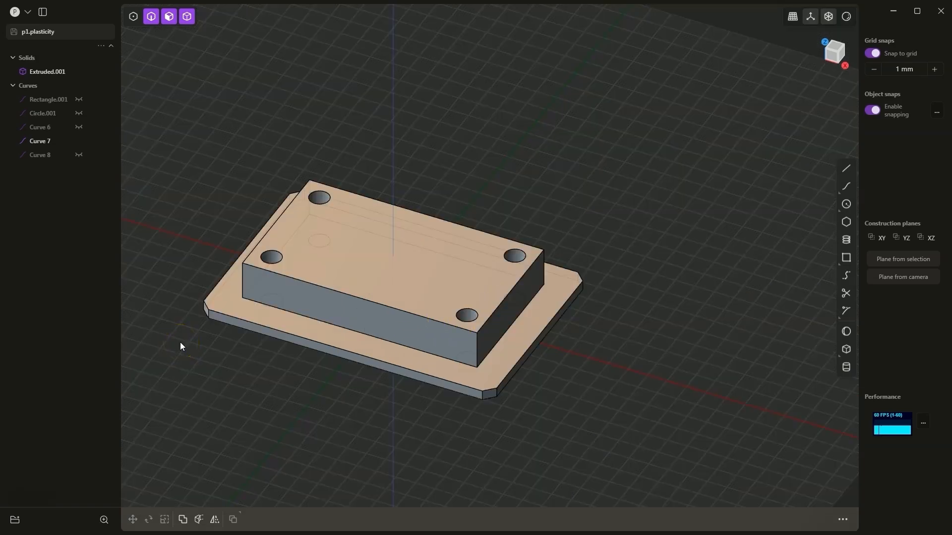
Zoom out and in until the model leaves the view, and fit the whole scene back in view.
{"action": "scroll", "coordinate": [240, 337], "scroll_direction": "down", "scroll_amount": 5}
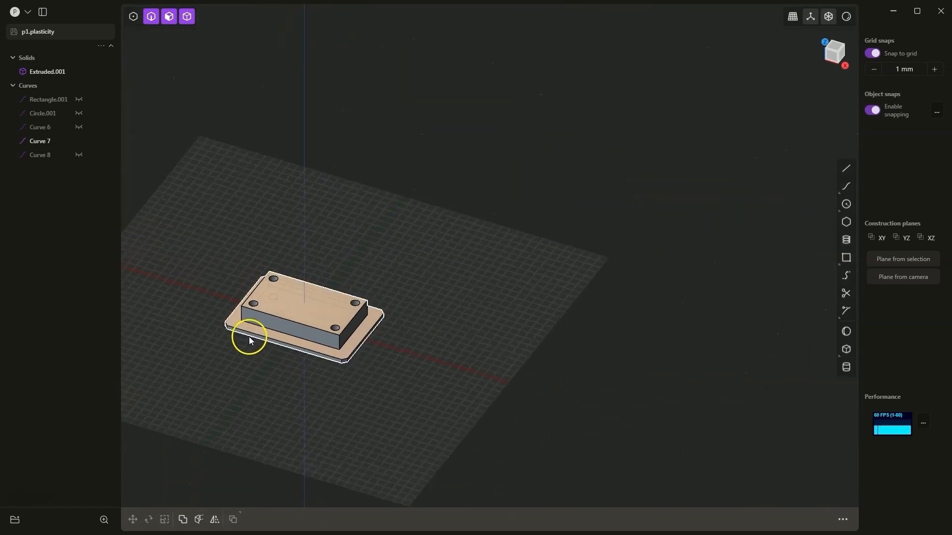
{"action": "scroll", "coordinate": [515, 307], "scroll_direction": "up", "scroll_amount": 1}
{"action": "scroll", "coordinate": [516, 312], "scroll_direction": "up", "scroll_amount": 5}
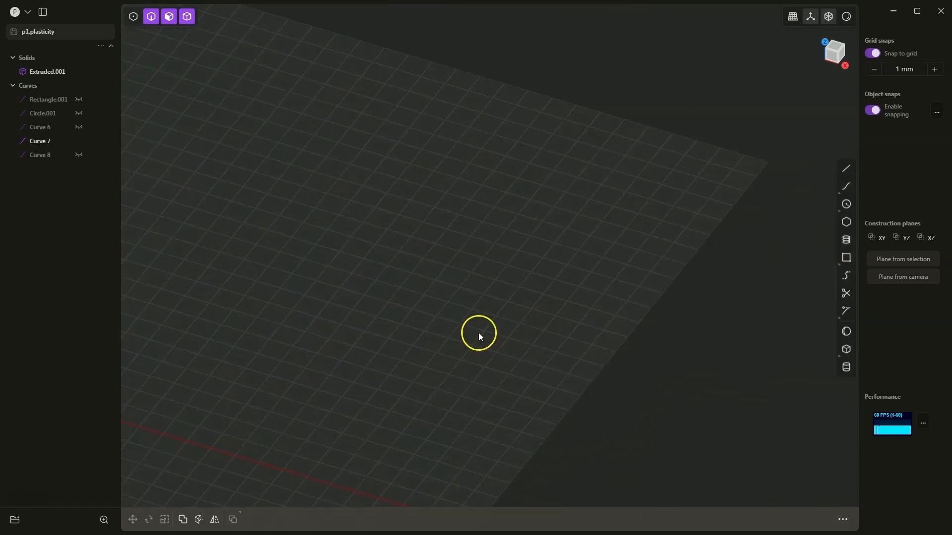
{"action": "left_click", "coordinate": [103, 521]}
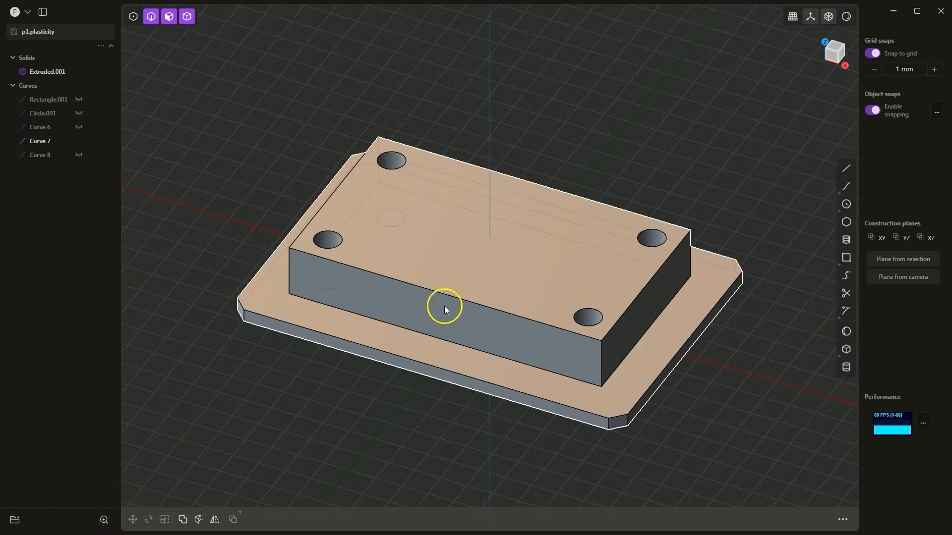
Create a separate cylinder beside the plate near the grid's edge, about 15.26 mm in radius and 48 mm high.
{"action": "scroll", "coordinate": [489, 313], "scroll_direction": "down", "scroll_amount": 10}
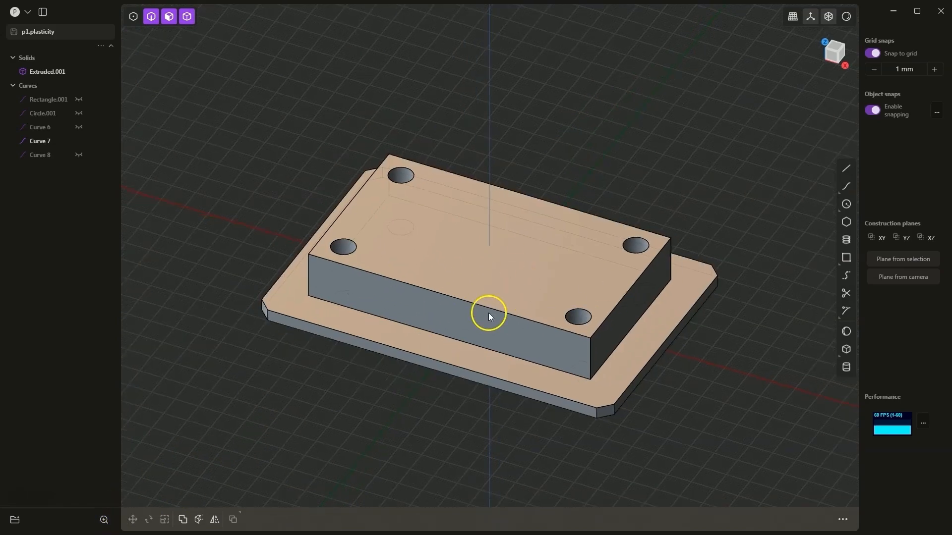
{"action": "left_click", "coordinate": [846, 367]}
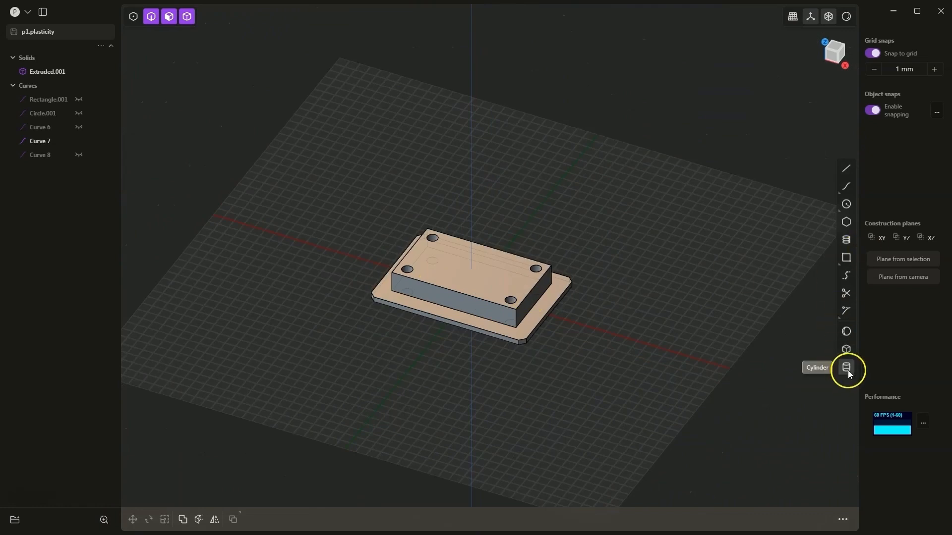
{"action": "left_click", "coordinate": [762, 317]}
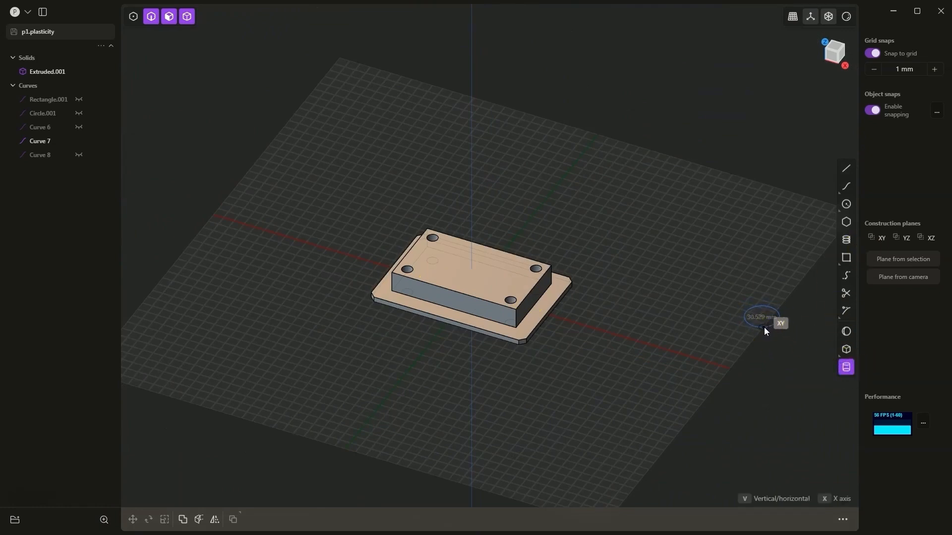
{"action": "left_click", "coordinate": [765, 331]}
{"action": "left_click", "coordinate": [764, 284]}
{"action": "left_click", "coordinate": [418, 392]}
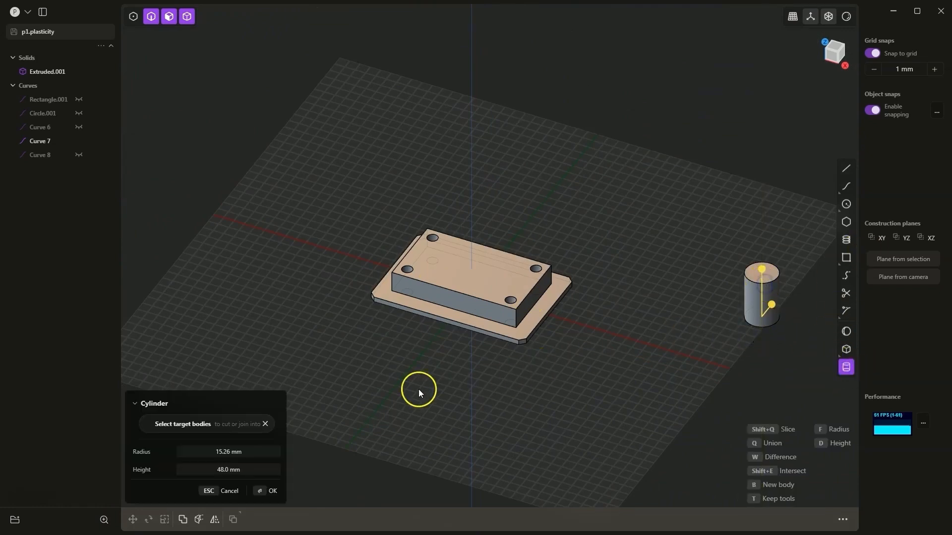
{"action": "left_click", "coordinate": [268, 491]}
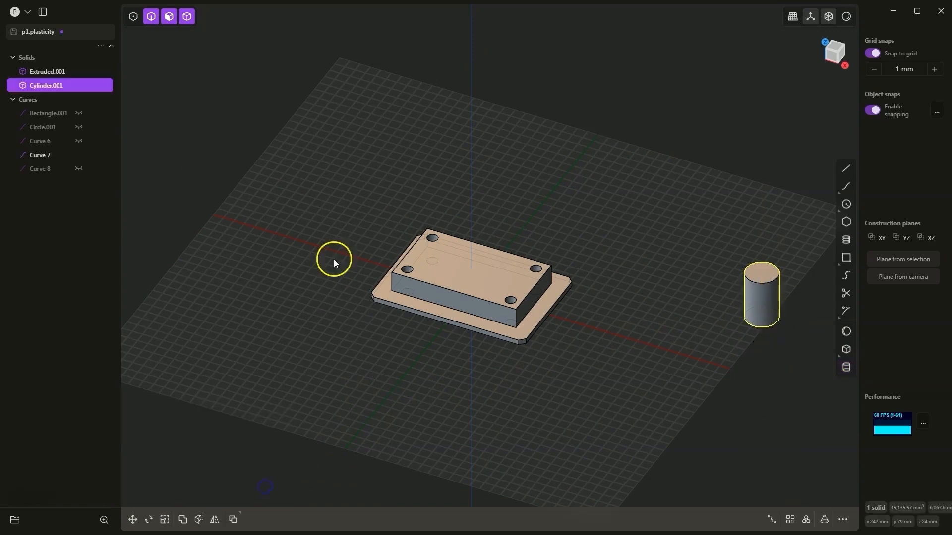
Fit the view to the selected cylinder, clear the selection, and fit all objects in view.
{"action": "left_click", "coordinate": [759, 298]}
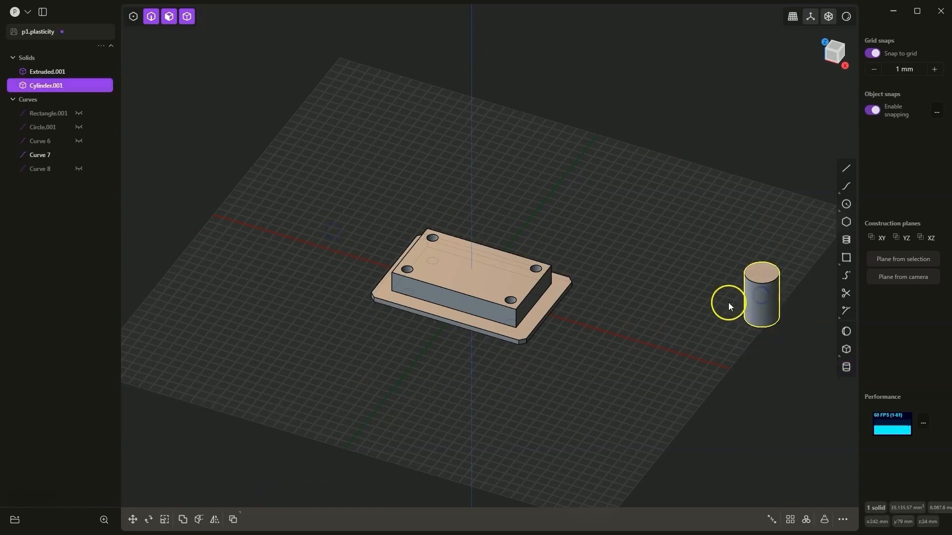
{"action": "left_click", "coordinate": [104, 522]}
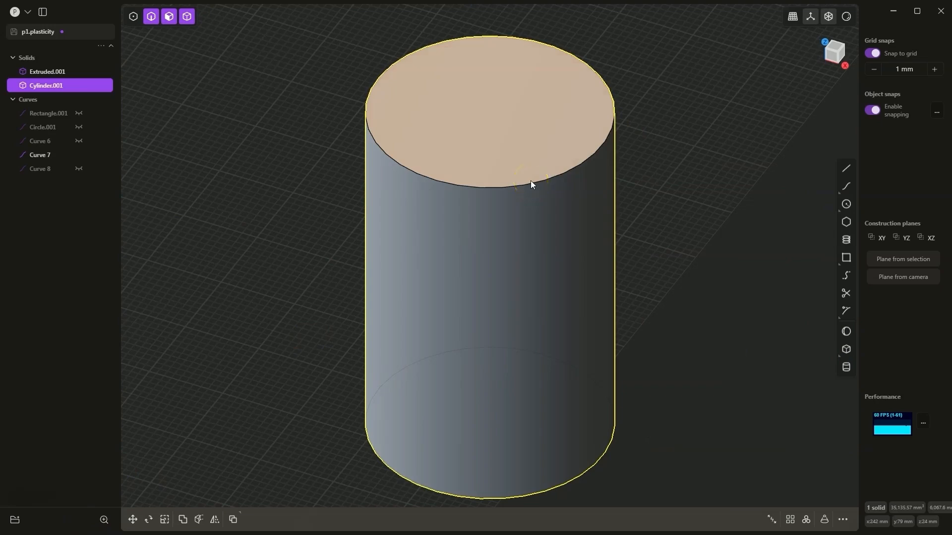
{"action": "left_click", "coordinate": [276, 233]}
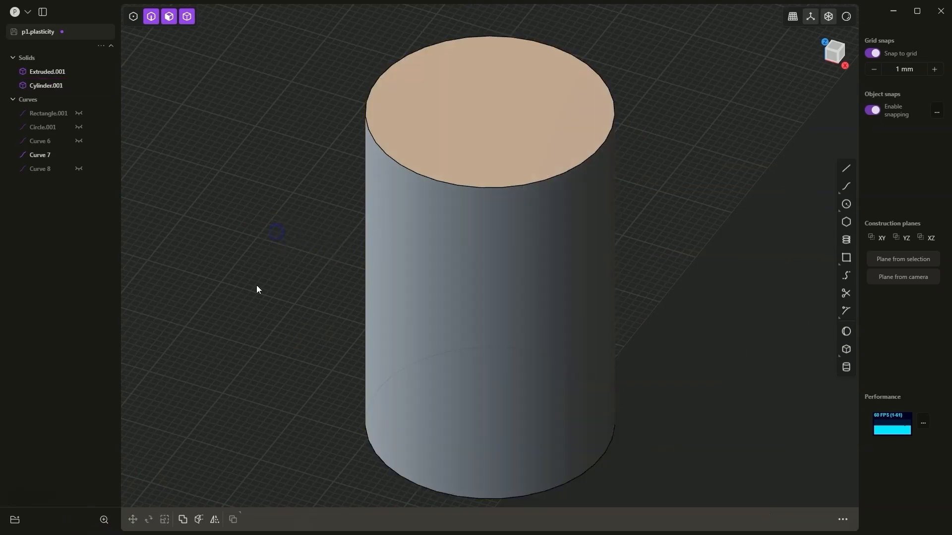
{"action": "left_click", "coordinate": [103, 518]}
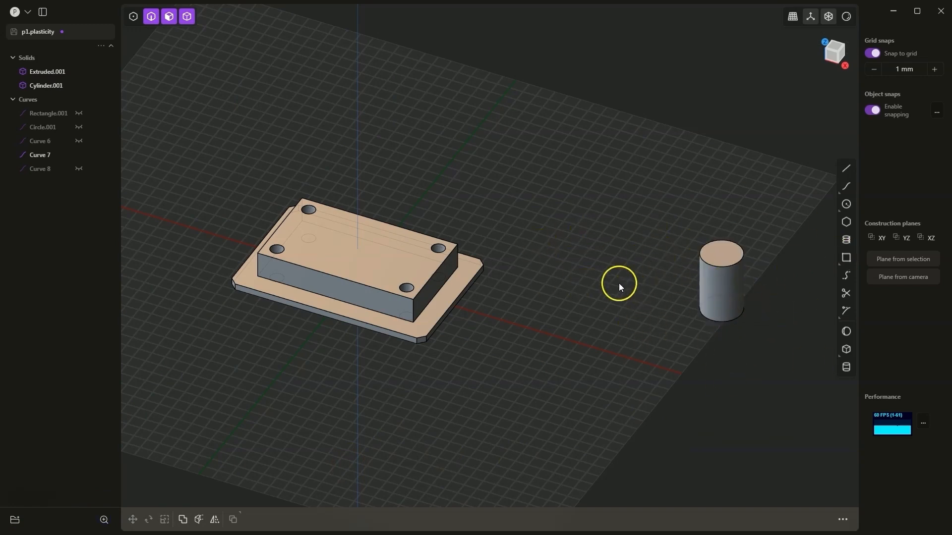
Delete the separate cylinder beside the plate.
{"action": "left_click", "coordinate": [733, 290]}
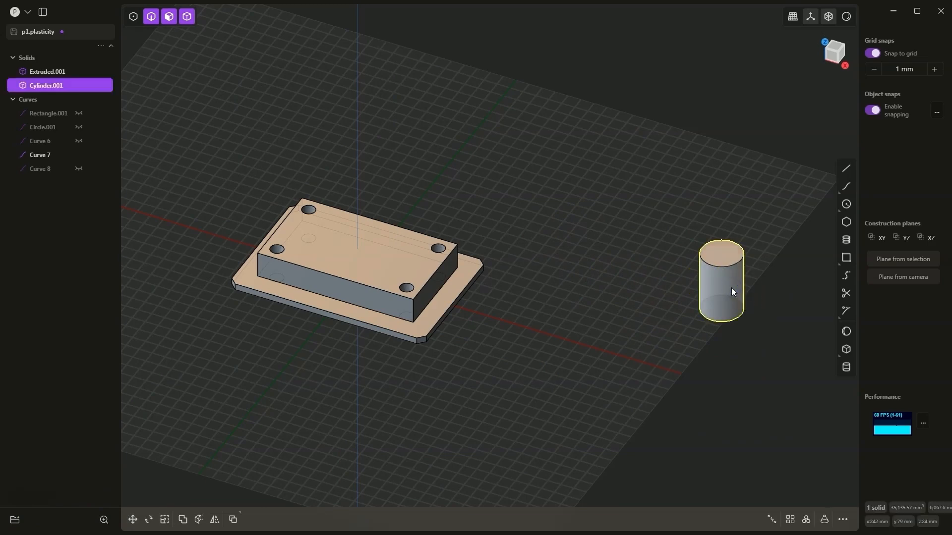
{"action": "key", "text": "Delete"}
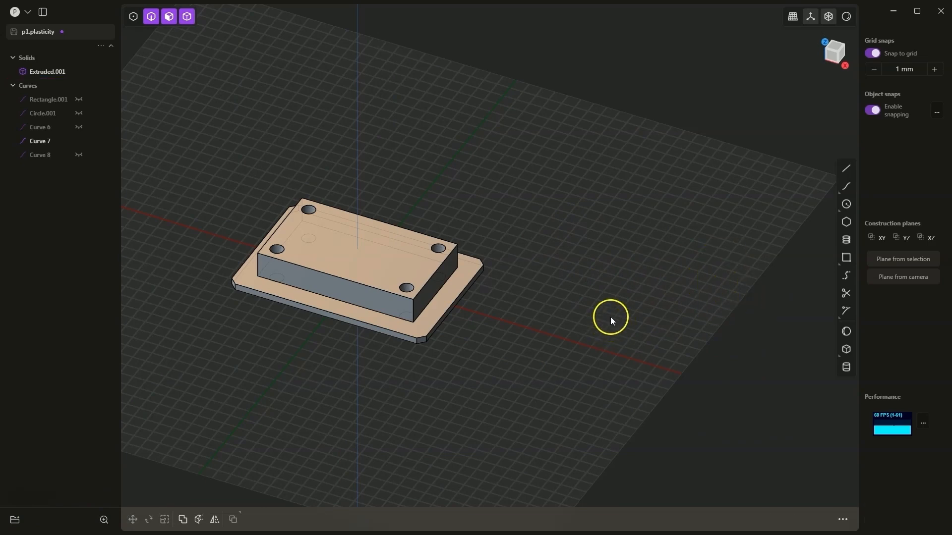
{"action": "key", "text": "slash"}
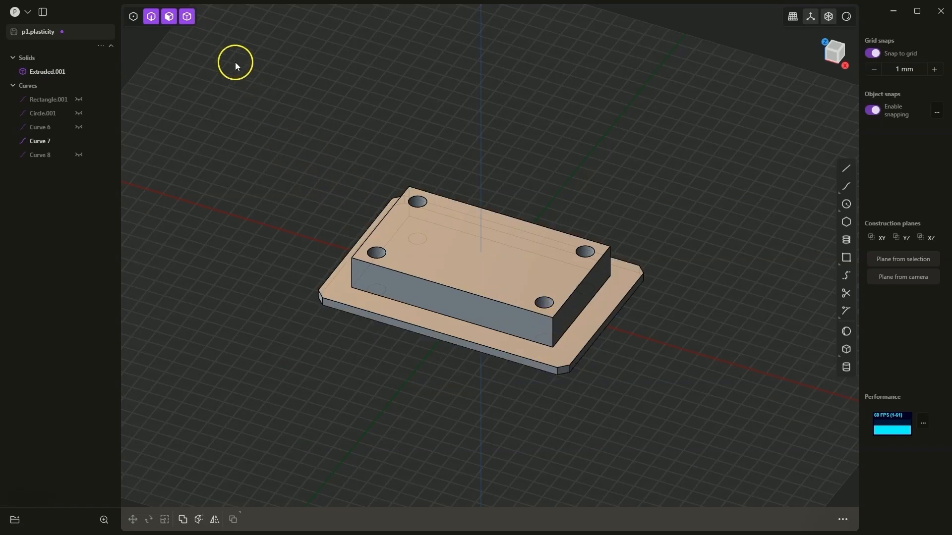
Fillet the upper block's four vertical corner edges by 10 mm in edge selection mode, turning off grid snapping.
{"action": "left_click", "coordinate": [153, 18]}
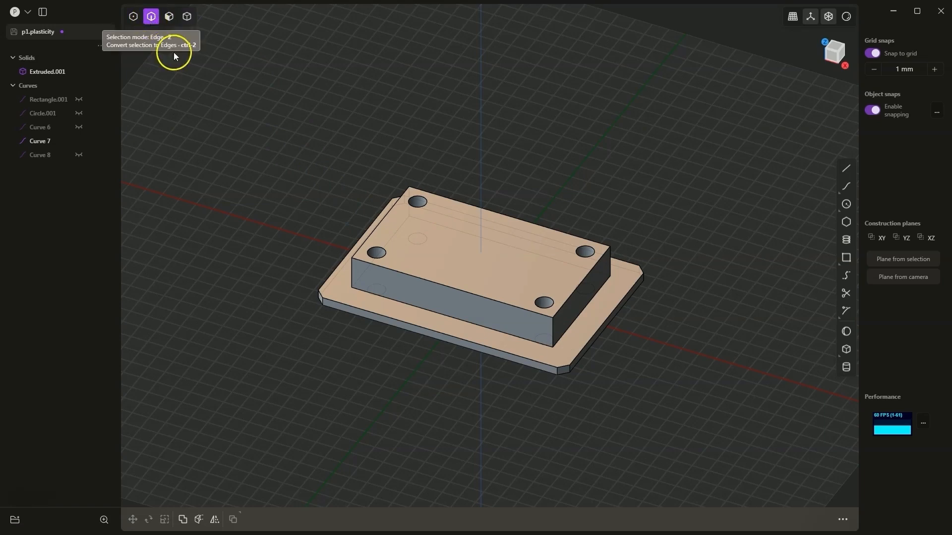
{"action": "left_click", "coordinate": [550, 331]}
{"action": "key", "text": "f"}
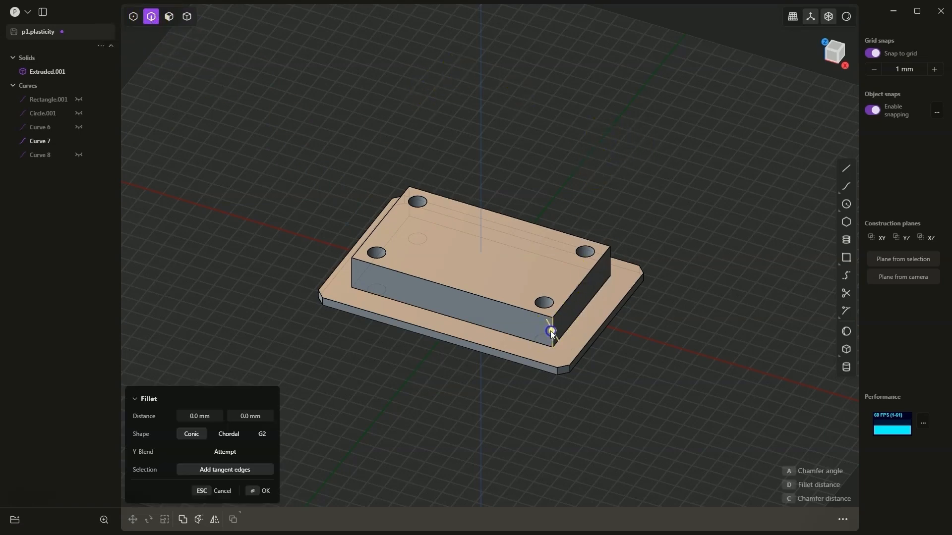
{"action": "left_click", "coordinate": [610, 262]}
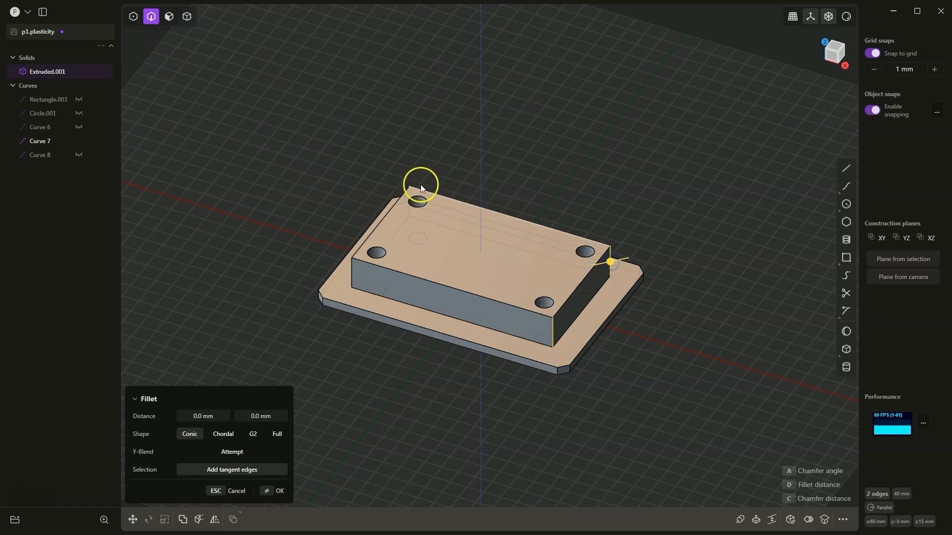
{"action": "left_click", "coordinate": [409, 211]}
{"action": "left_click", "coordinate": [358, 276]}
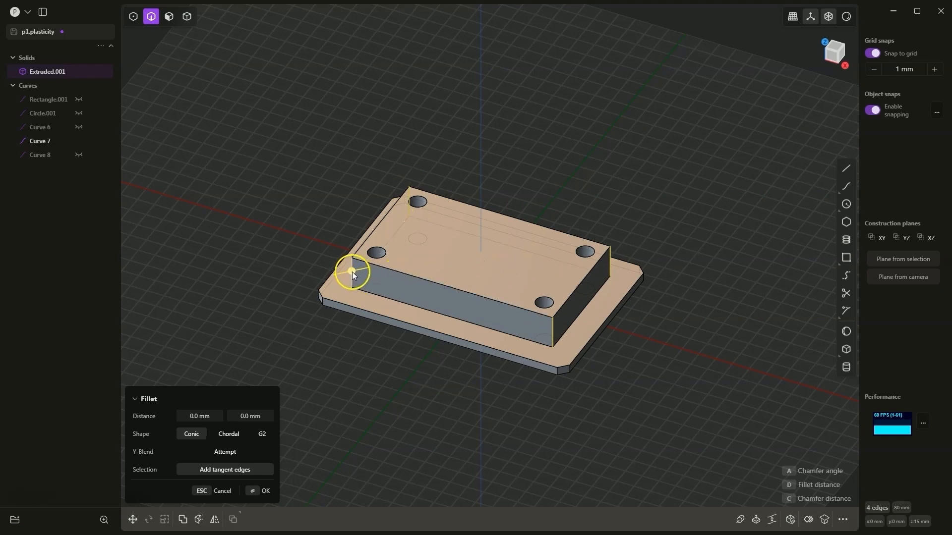
{"action": "left_click_drag", "start_coordinate": [352, 272], "coordinate": [337, 273]}
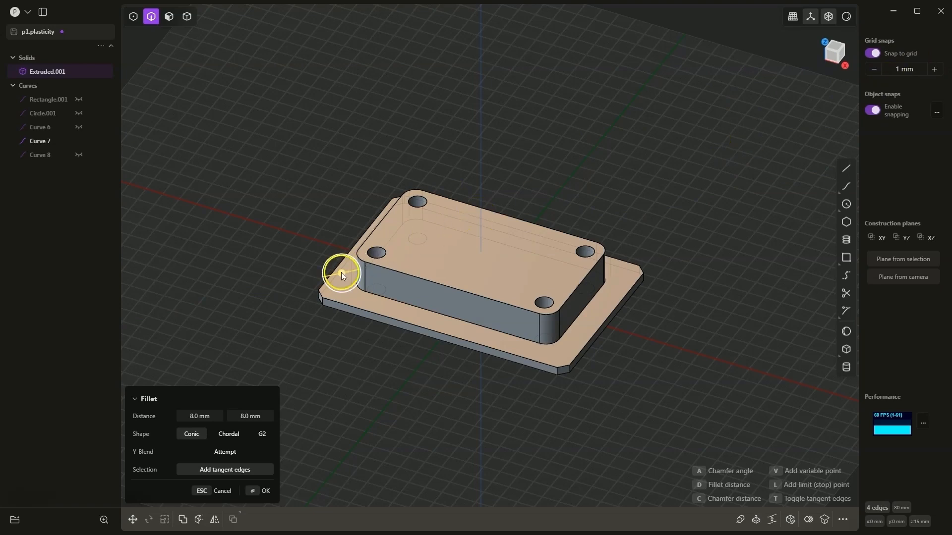
{"action": "mouse_move", "coordinate": [341, 273]}
{"action": "left_mouse_down"}
{"action": "mouse_move", "coordinate": [296, 282]}
{"action": "mouse_move", "coordinate": [341, 272]}
{"action": "left_mouse_up"}
{"action": "left_click", "coordinate": [872, 53]}
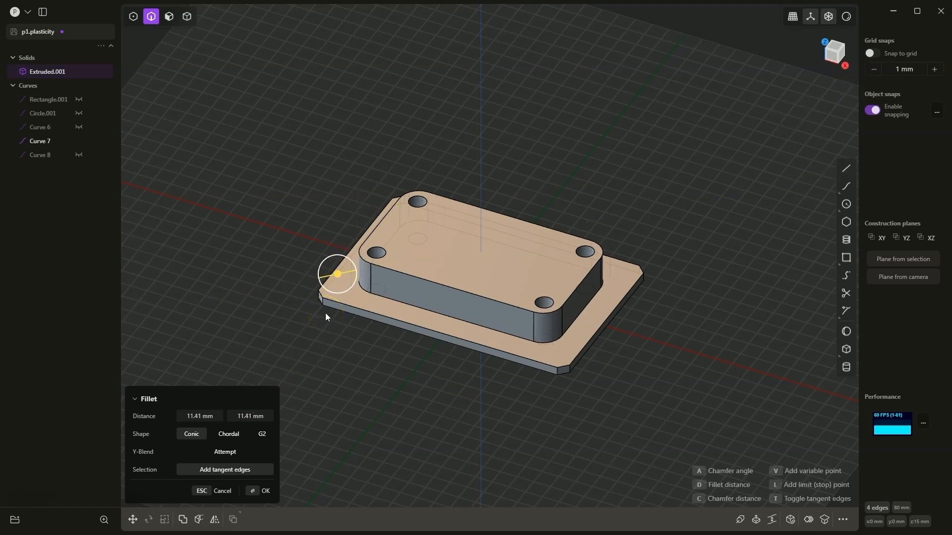
{"action": "type", "text": "10"}
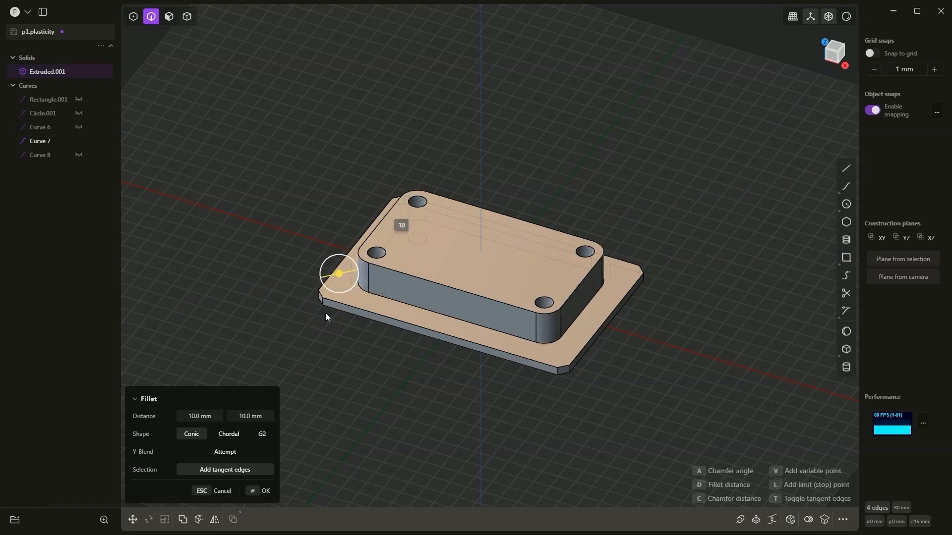
{"action": "key", "text": "Return"}
{"action": "key", "text": "Return"}
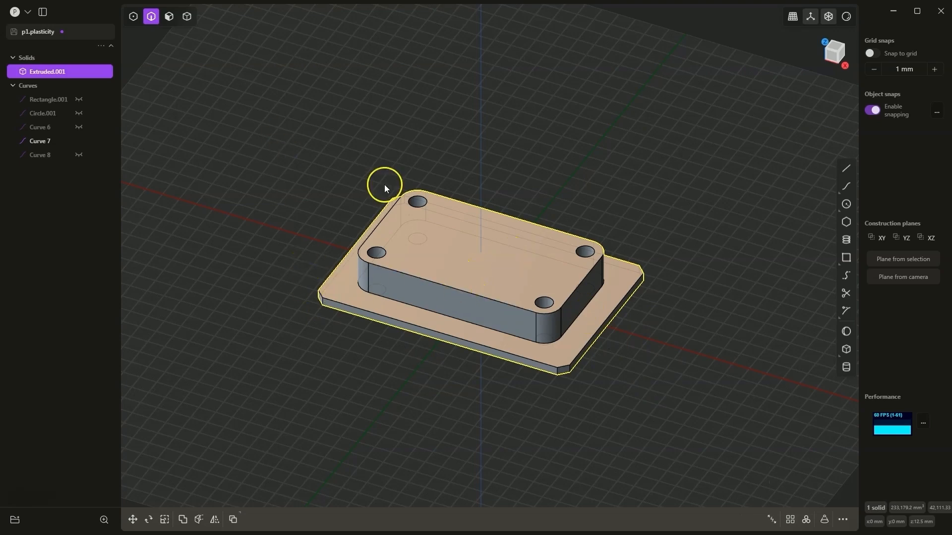
Fillet the whole tangent edge loop where the upper block meets the base plate, with a 5 mm radius.
{"action": "left_click", "coordinate": [418, 308]}
{"action": "key", "text": "f"}
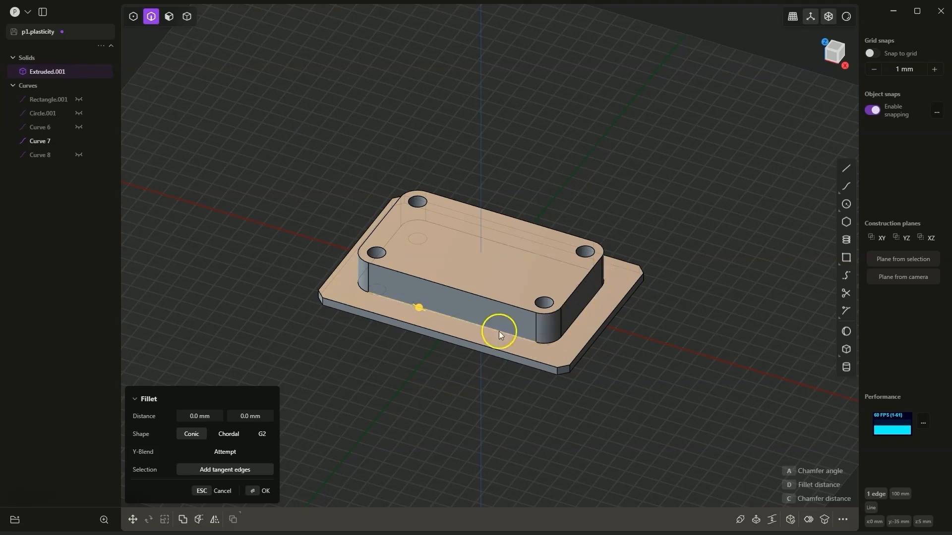
{"action": "left_click", "coordinate": [471, 323]}
{"action": "left_click", "coordinate": [548, 342]}
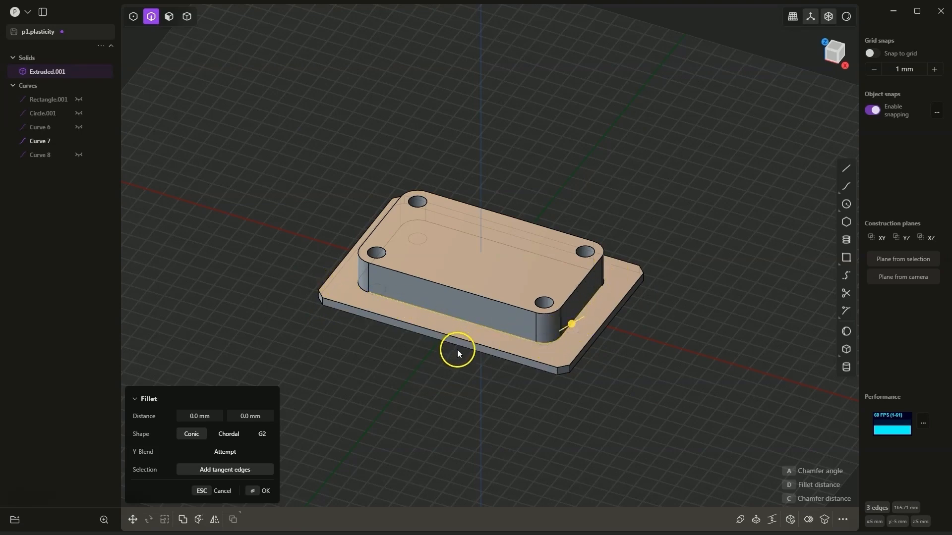
{"action": "left_click", "coordinate": [471, 324]}
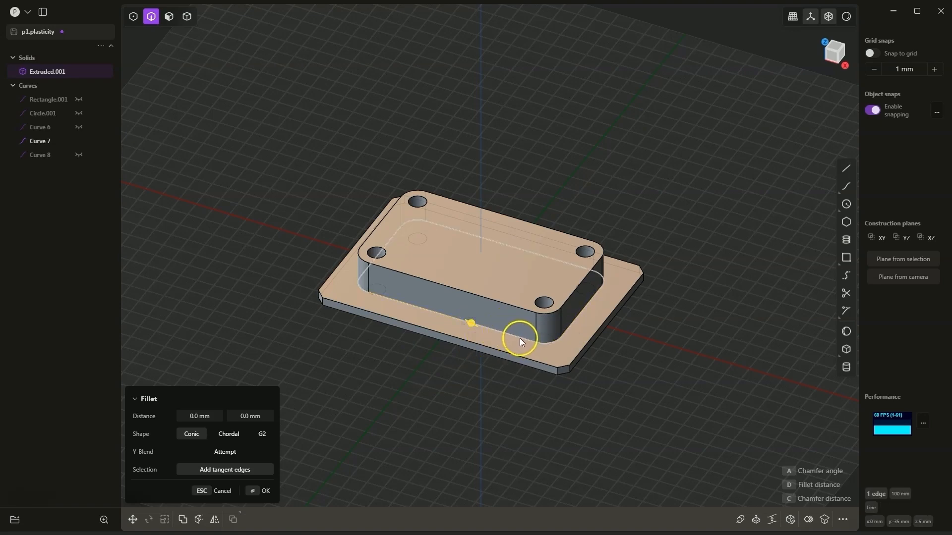
{"action": "double_click", "coordinate": [519, 338]}
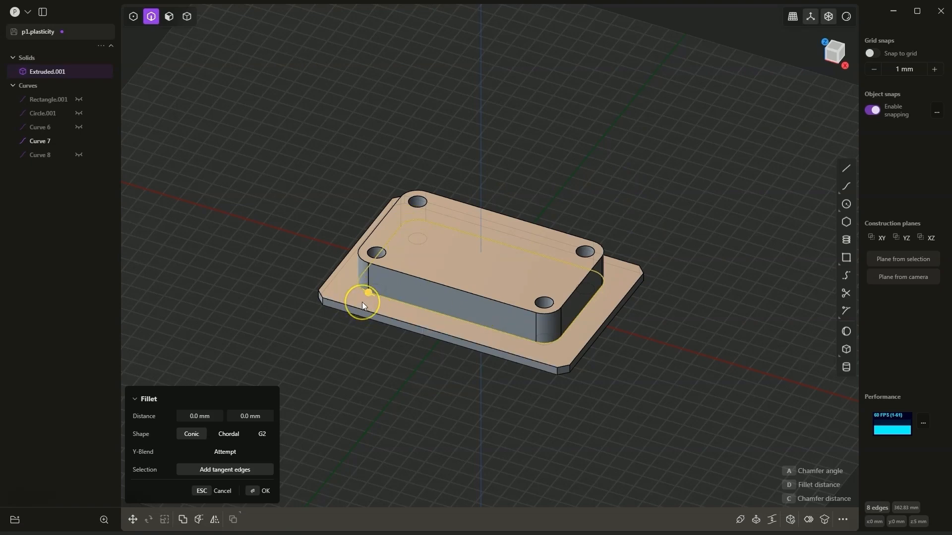
{"action": "left_click_drag", "start_coordinate": [365, 293], "coordinate": [385, 286]}
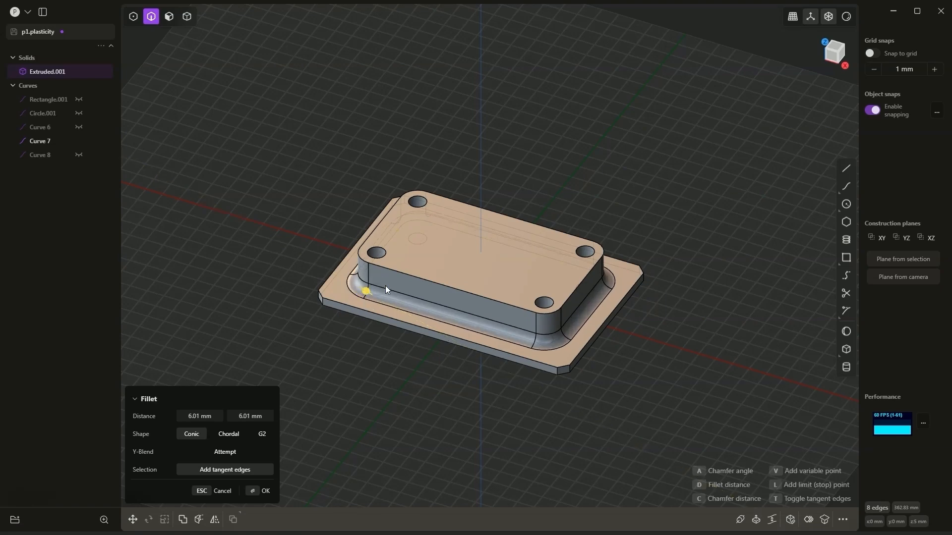
{"action": "key", "text": "Return"}
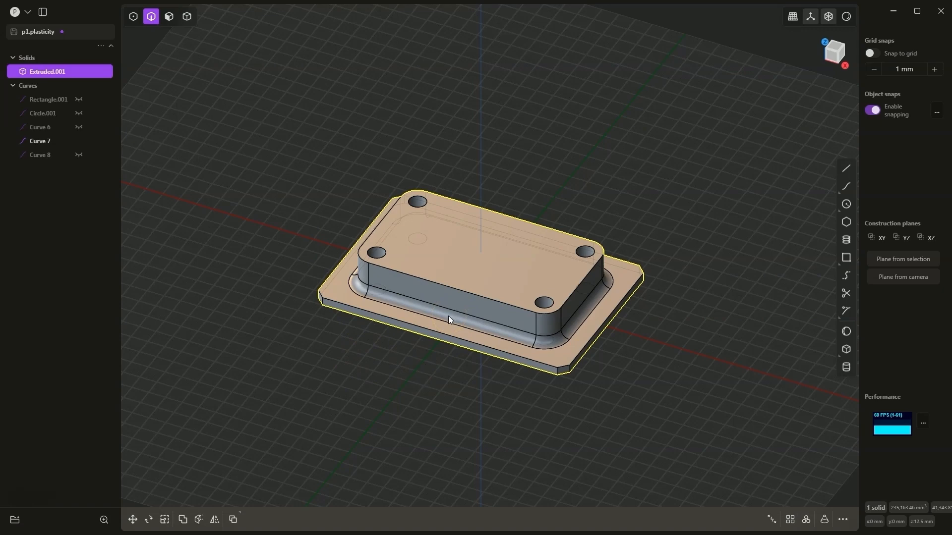
Select the full ring of fillet faces around the upper block in face mode and offset them to a 7 mm radius.
{"action": "left_click", "coordinate": [171, 20]}
{"action": "left_click", "coordinate": [451, 314]}
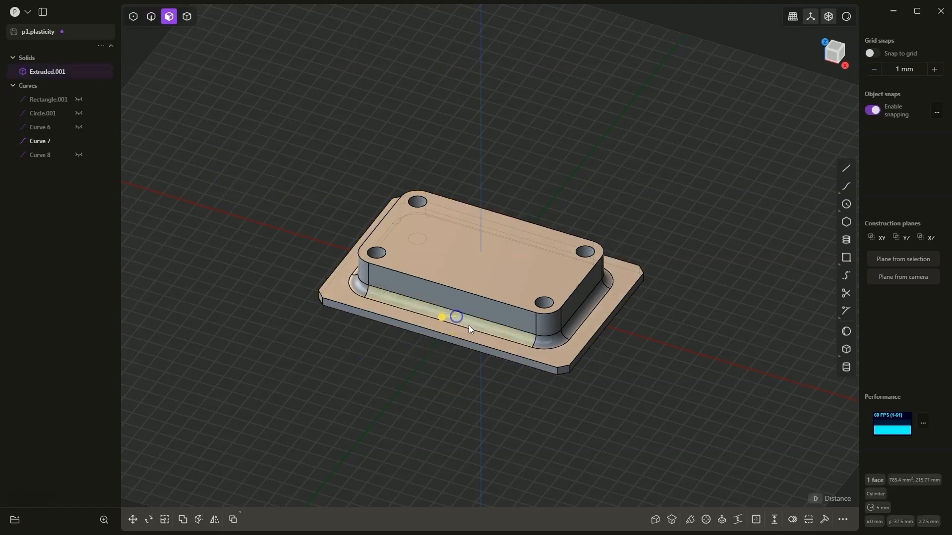
{"action": "left_click", "coordinate": [552, 340]}
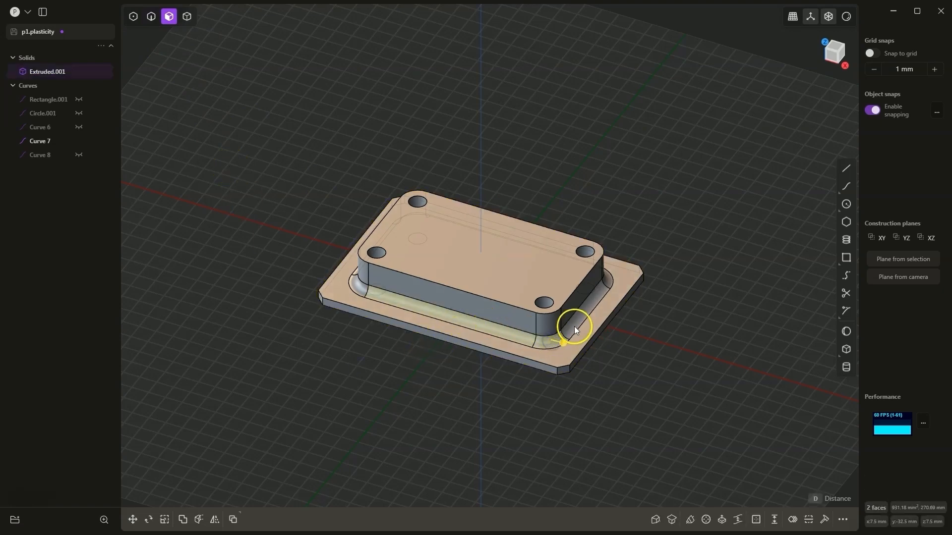
{"action": "double_click", "coordinate": [567, 330]}
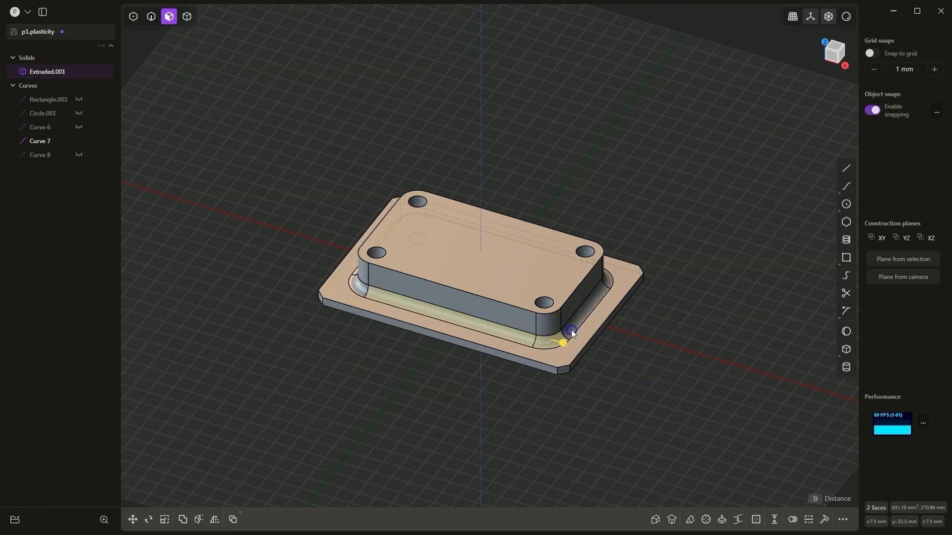
{"action": "left_click", "coordinate": [471, 322]}
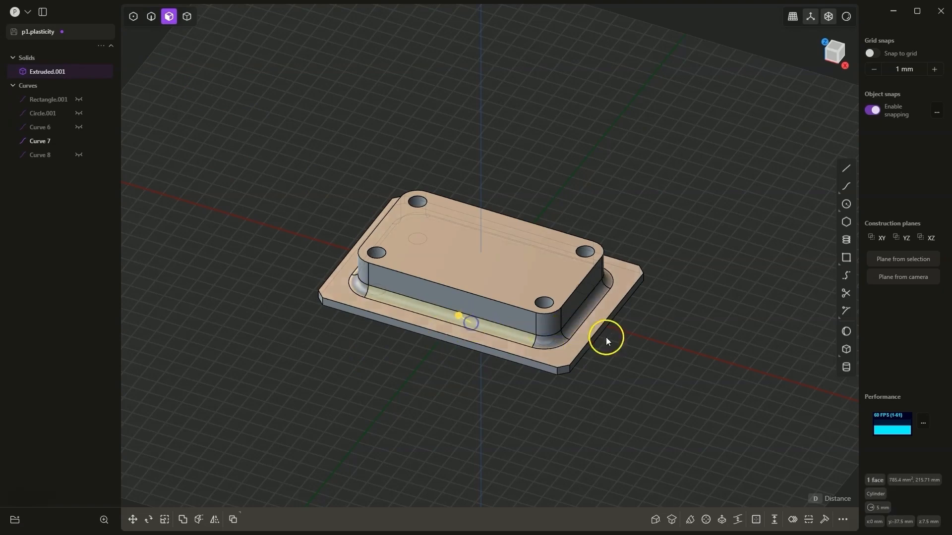
{"action": "left_click", "coordinate": [543, 343]}
{"action": "left_click", "coordinate": [583, 318]}
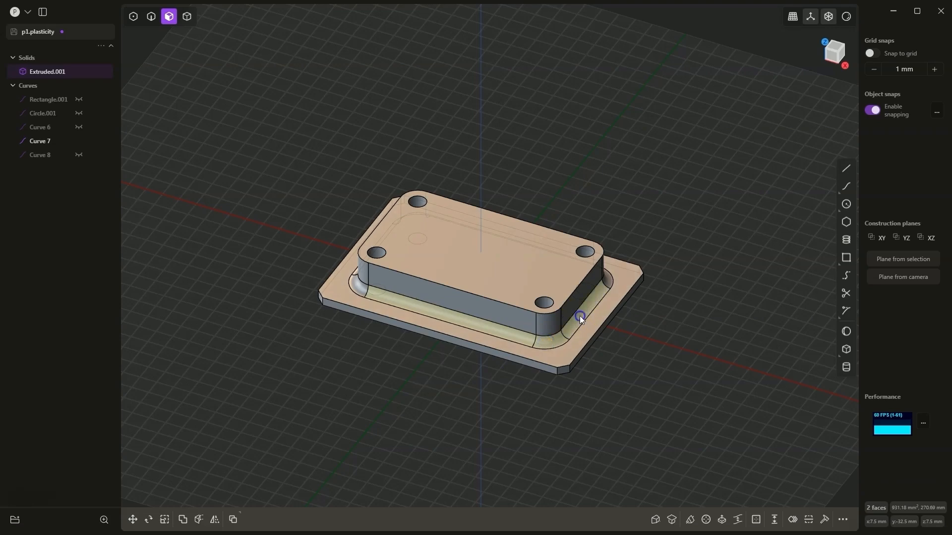
{"action": "double_click", "coordinate": [463, 321]}
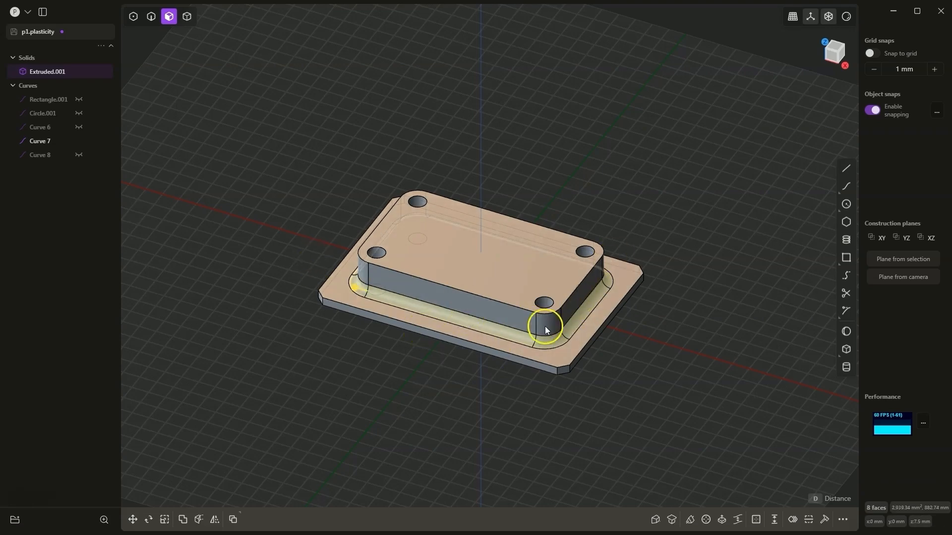
{"action": "left_click_drag", "start_coordinate": [356, 288], "coordinate": [356, 286]}
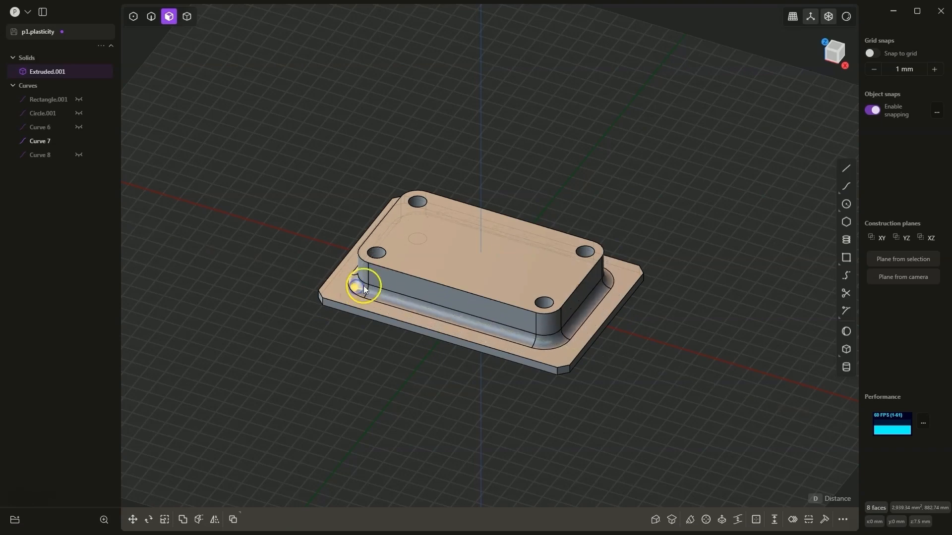
{"action": "key", "text": "d"}
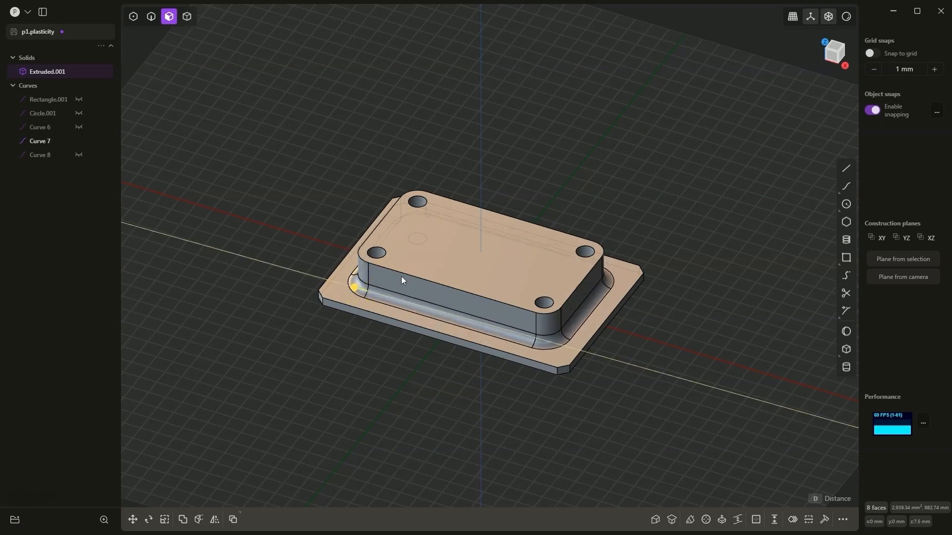
{"action": "type", "text": "4"}
{"action": "key", "text": "Return"}
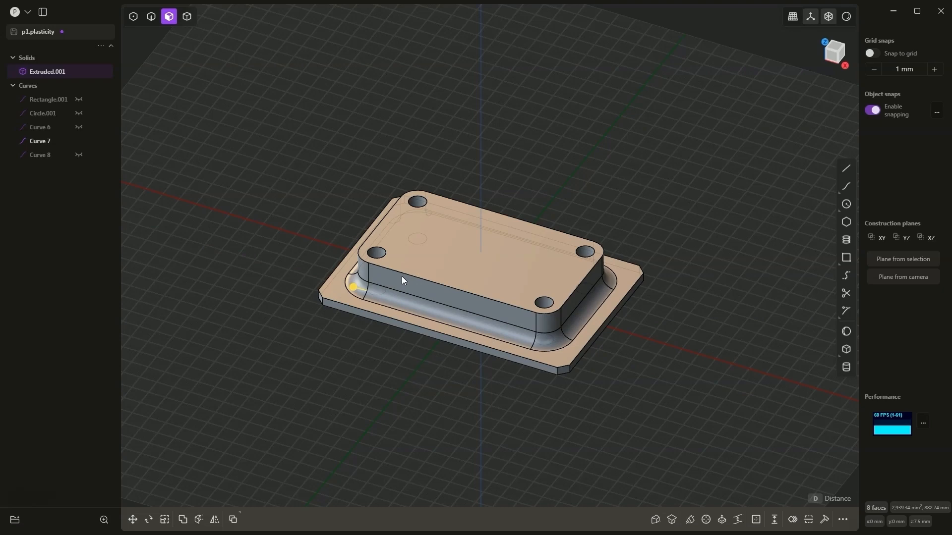
{"action": "left_click", "coordinate": [269, 302]}
Check the radius of the front fillet face and delete the whole ring of fillet faces around the upper block.
{"action": "middle_click_drag", "start_coordinate": [603, 289], "coordinate": [632, 293]}
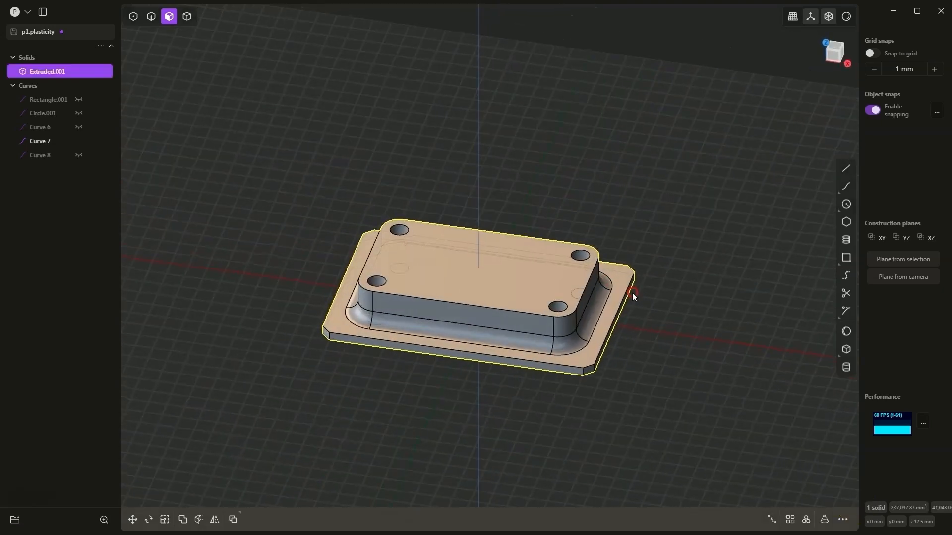
{"action": "left_click_drag", "start_coordinate": [419, 326], "coordinate": [478, 329]}
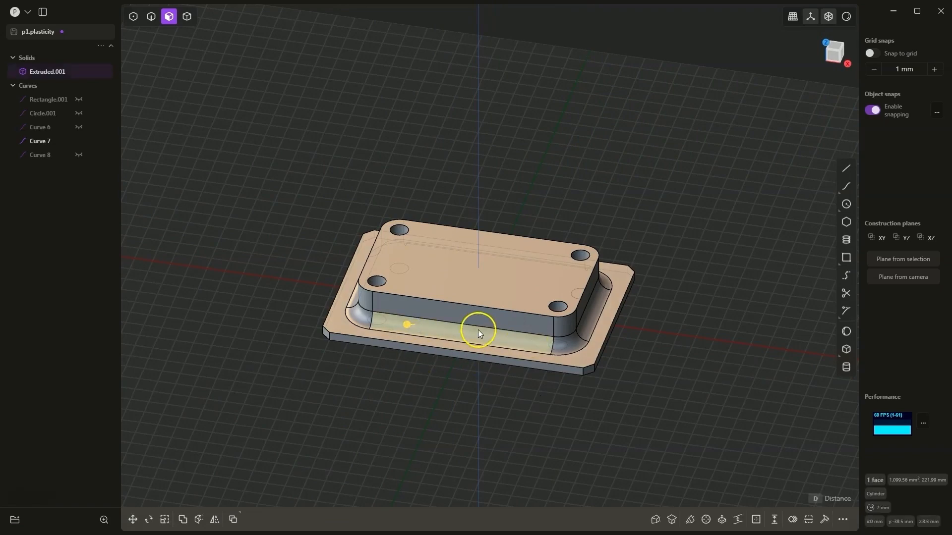
{"action": "mouse_move", "coordinate": [880, 511]}
{"action": "double_click", "coordinate": [525, 344]}
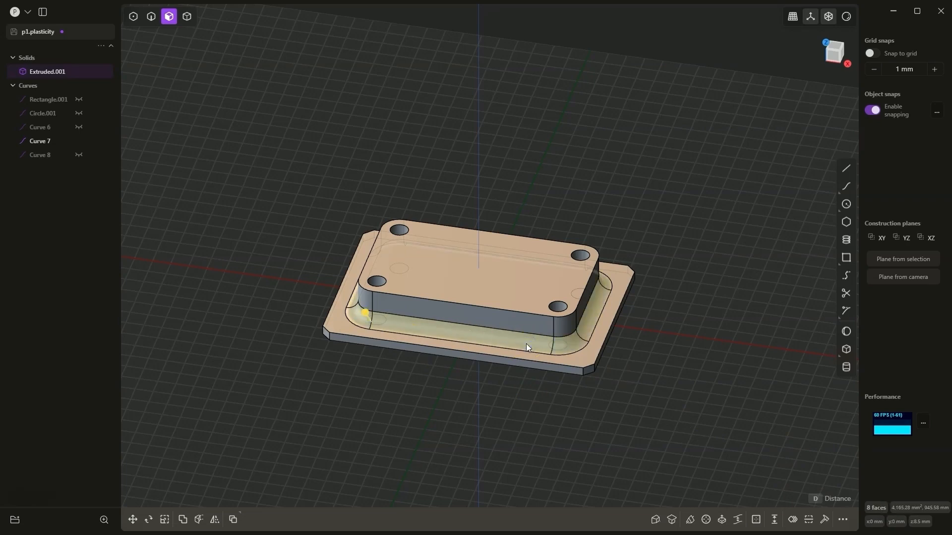
{"action": "key", "text": "Delete"}
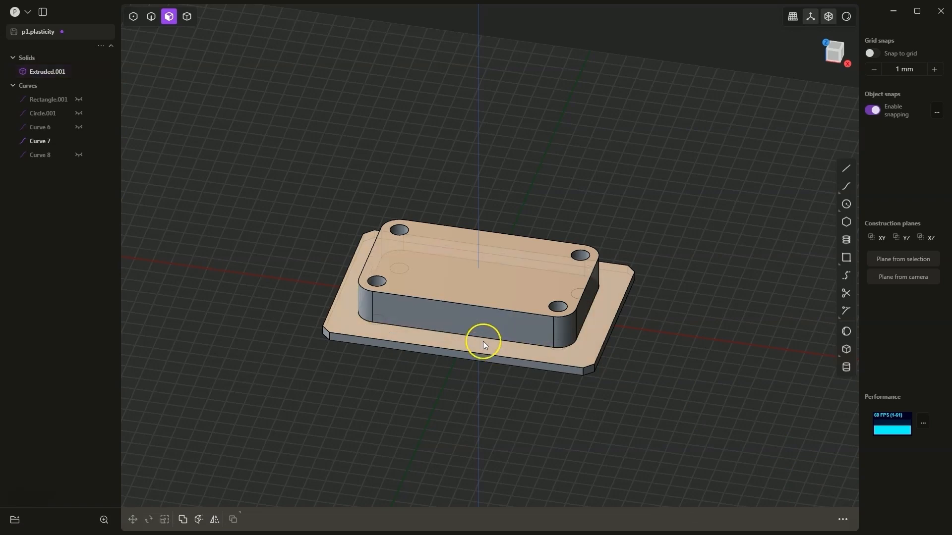
Fillet the edge loop between the upper block and the base plate by 8 mm, and clear the selection.
{"action": "left_click", "coordinate": [156, 18]}
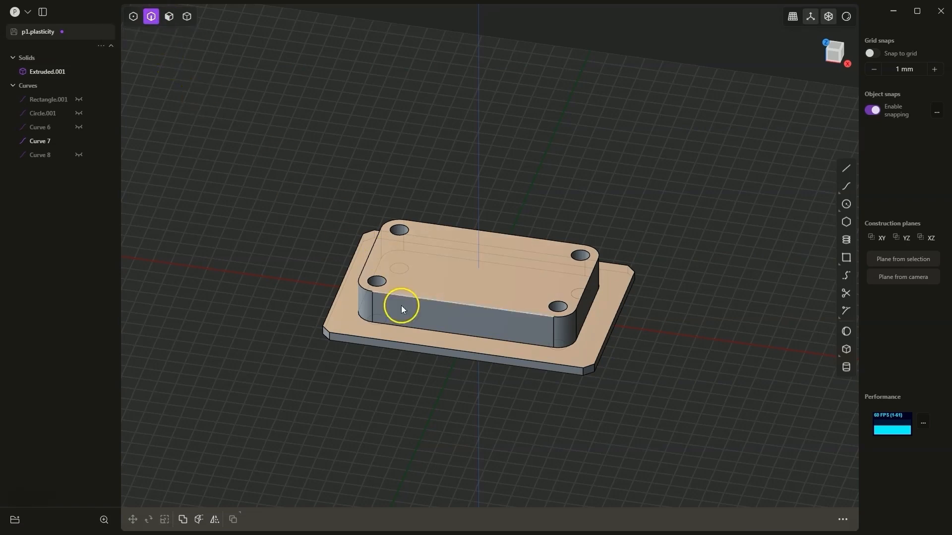
{"action": "left_click", "coordinate": [428, 332]}
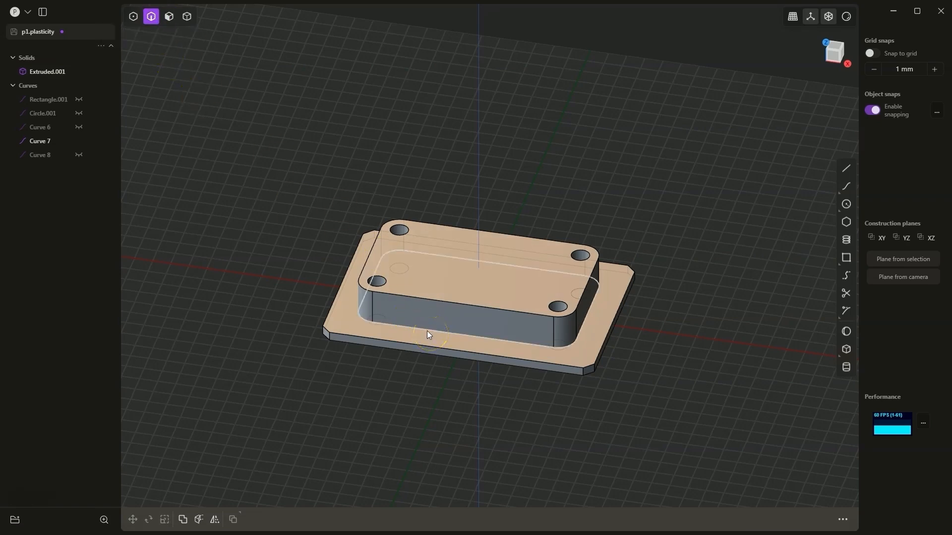
{"action": "key", "text": "f"}
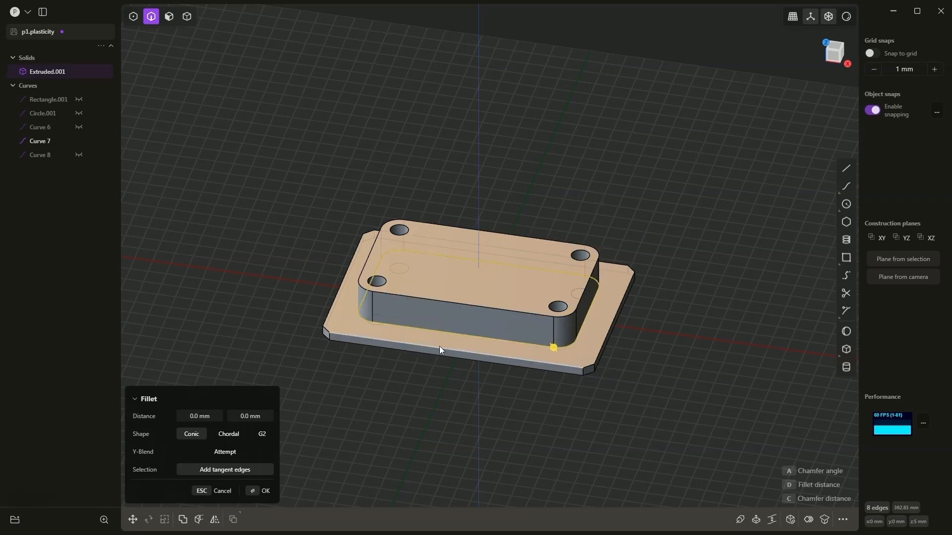
{"action": "type", "text": "8"}
{"action": "key", "text": "Return"}
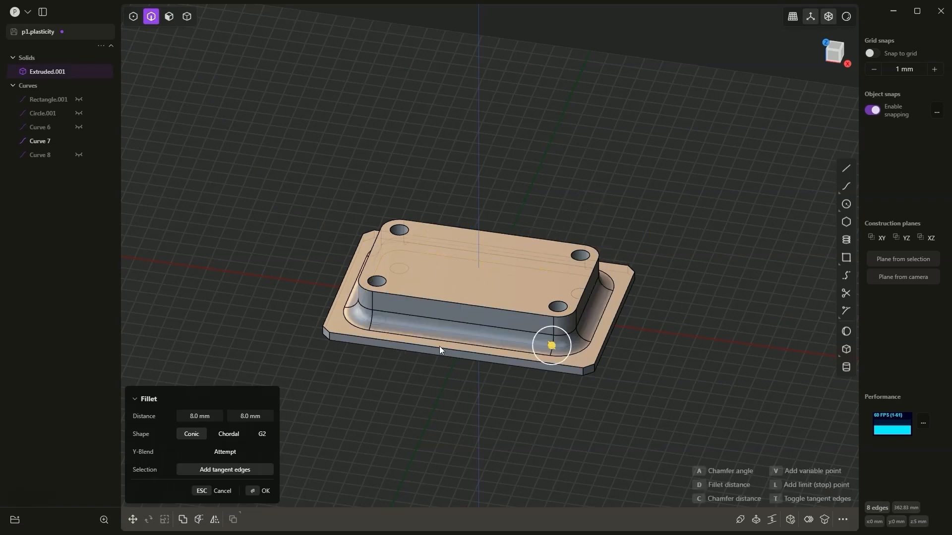
{"action": "key", "text": "Return"}
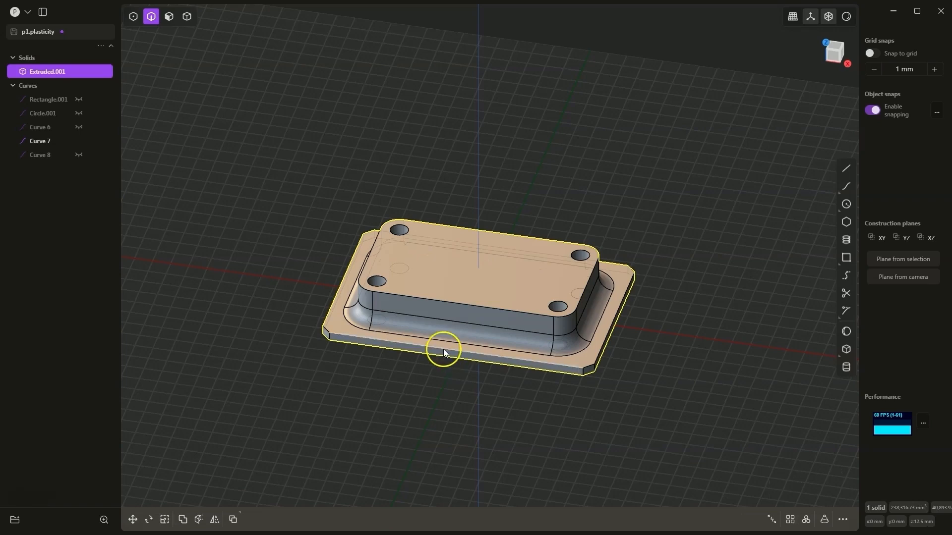
{"action": "key", "text": "Escape"}
Check the radius of the front fillet face in face selection mode and deselect it.
{"action": "key", "text": "3"}
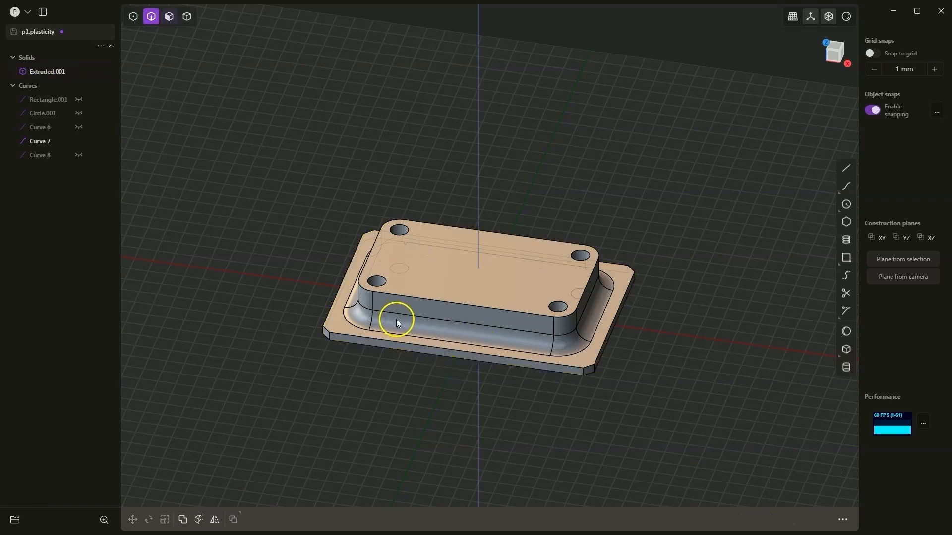
{"action": "left_click", "coordinate": [417, 326]}
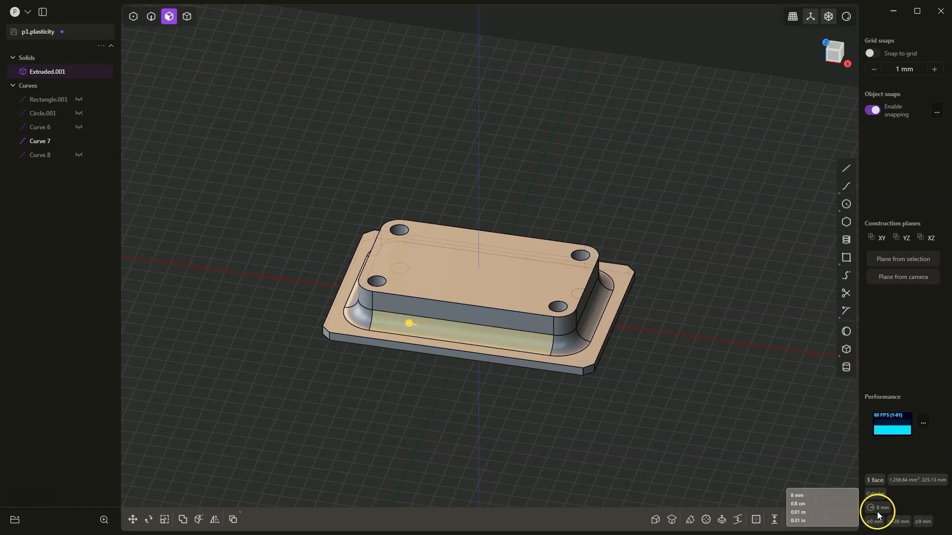
{"action": "left_click", "coordinate": [422, 400]}
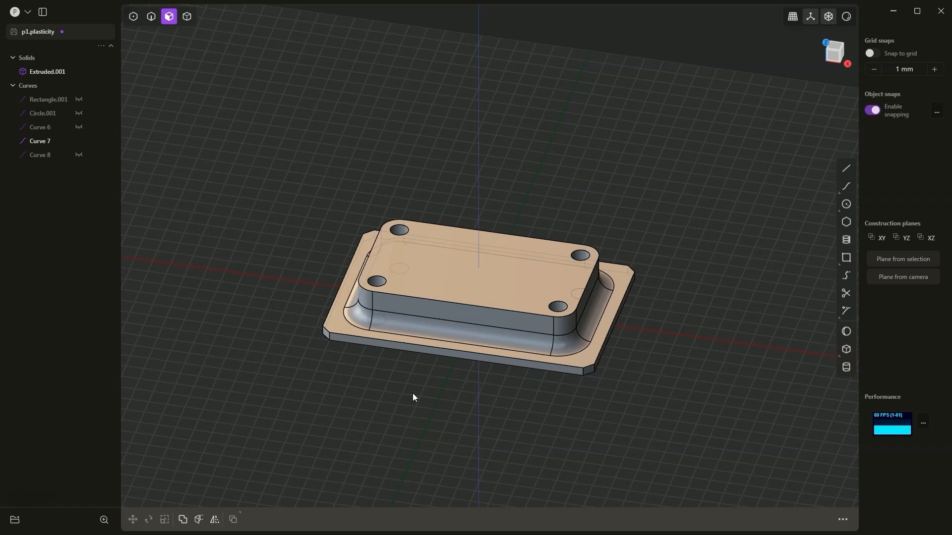
Offset the wall of the front-left hole in the upper block to a 5 mm diameter and check its radius.
{"action": "left_click", "coordinate": [378, 281]}
{"action": "key", "text": "o"}
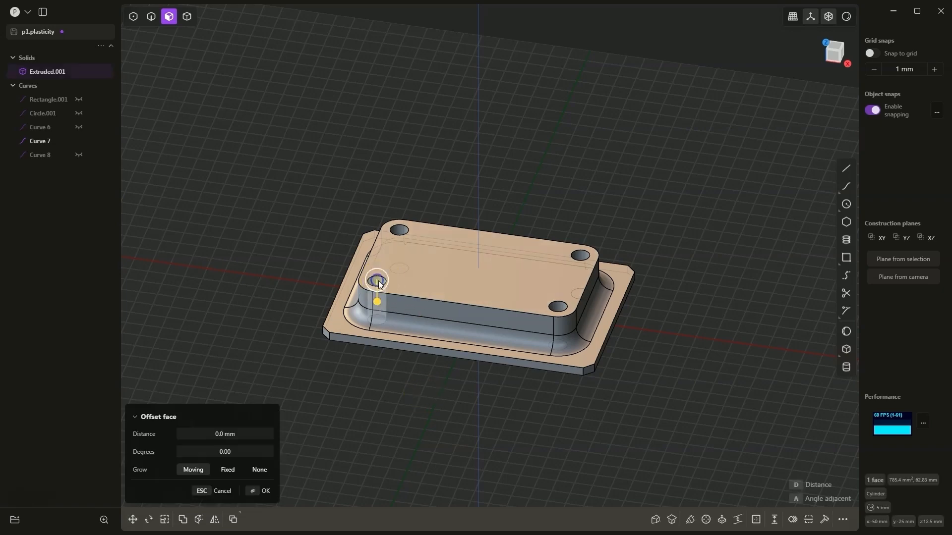
{"action": "left_click", "coordinate": [882, 506]}
{"action": "scroll", "coordinate": [286, 245], "scroll_direction": "up", "scroll_amount": 3}
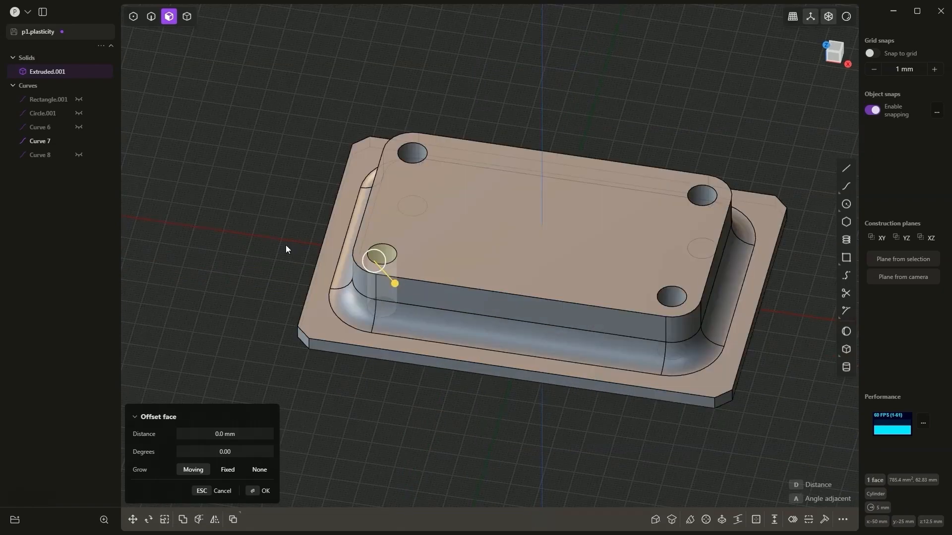
{"action": "key", "text": "d"}
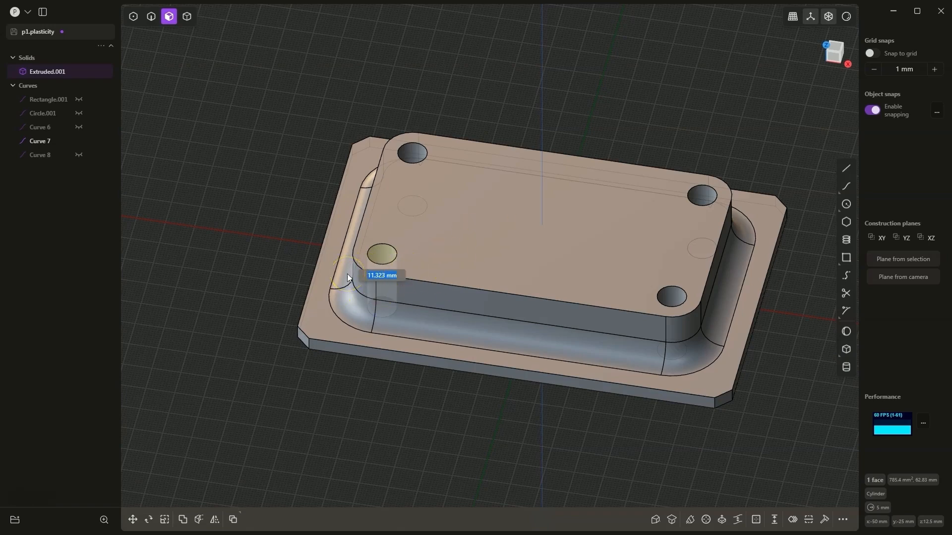
{"action": "type", "text": "5"}
{"action": "key", "text": "Return"}
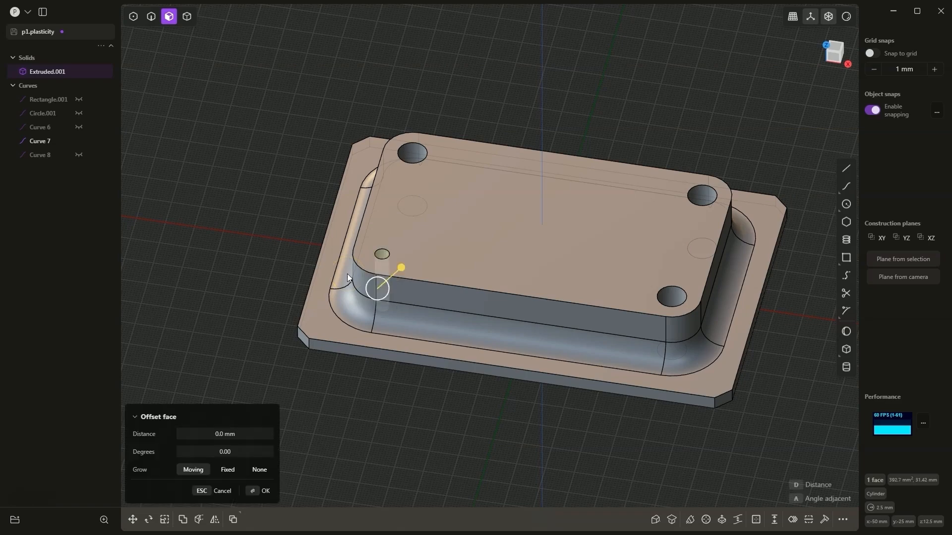
{"action": "left_click", "coordinate": [896, 509]}
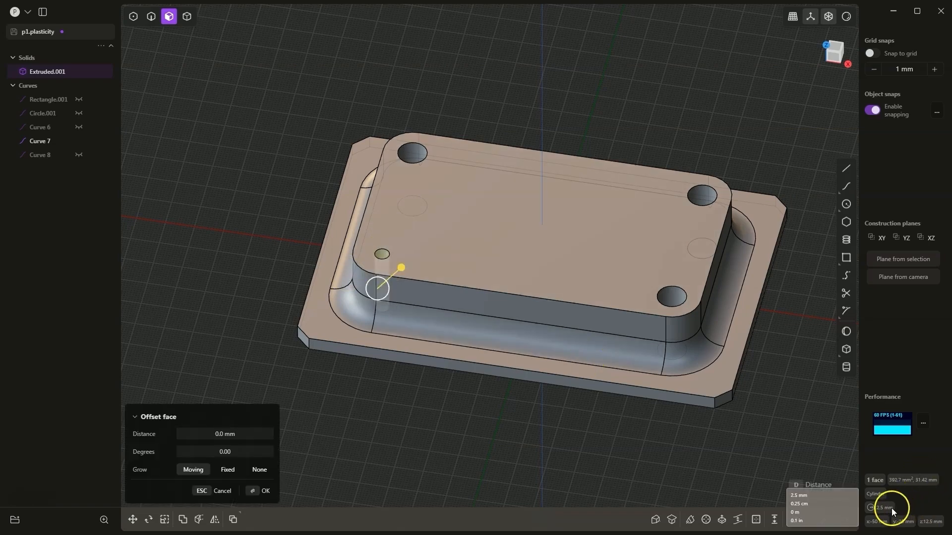
{"action": "left_click", "coordinate": [425, 292]}
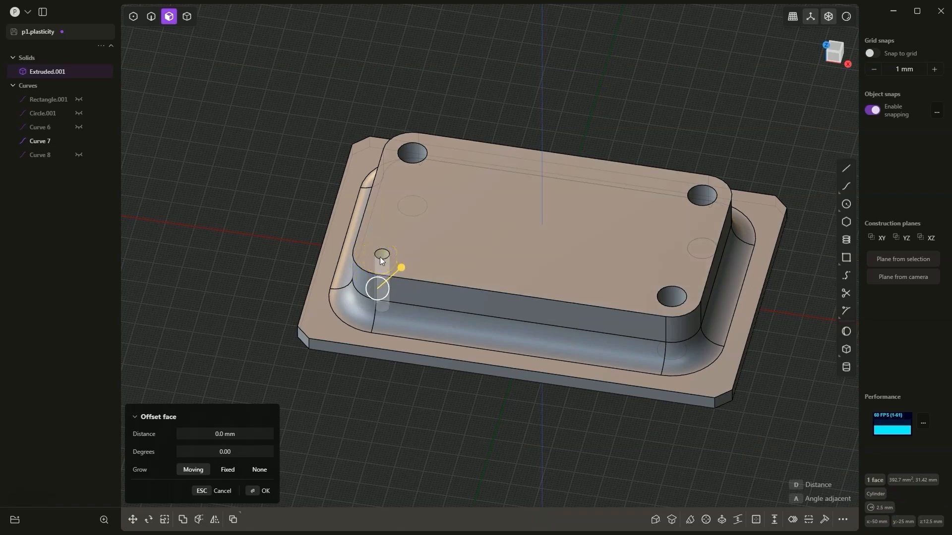
Set the front-left hole's diameter to 7 mm with Offset face.
{"action": "left_click", "coordinate": [382, 254]}
{"action": "key", "text": "d"}
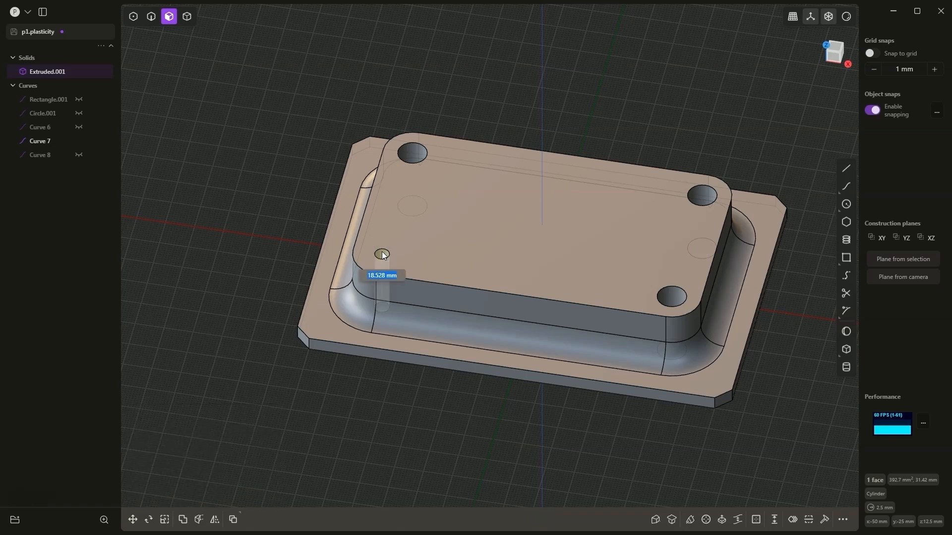
{"action": "type", "text": "7"}
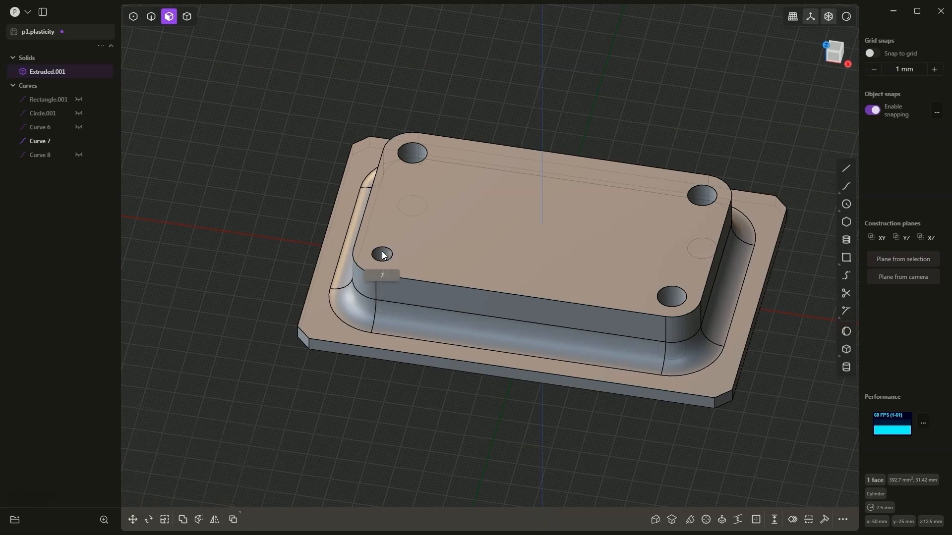
{"action": "key", "text": "Return"}
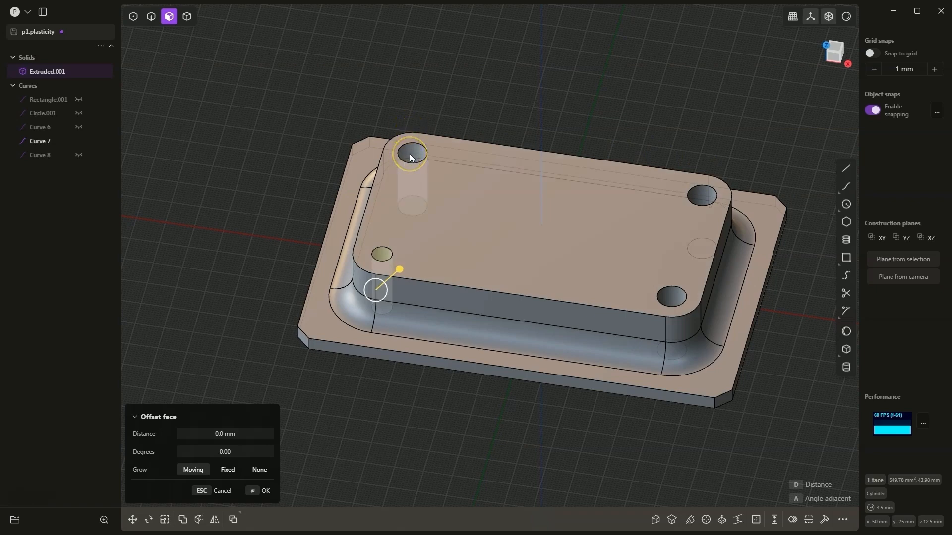
Add the other three hole walls to the selection and offset all four holes to a 7 mm diameter.
{"action": "left_click", "coordinate": [409, 154]}
{"action": "left_click", "coordinate": [702, 196]}
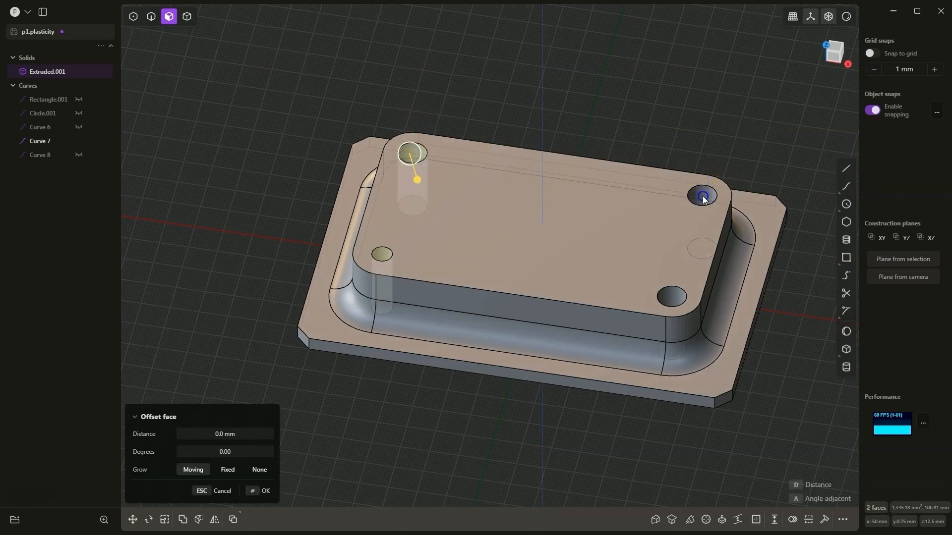
{"action": "left_click", "coordinate": [671, 295]}
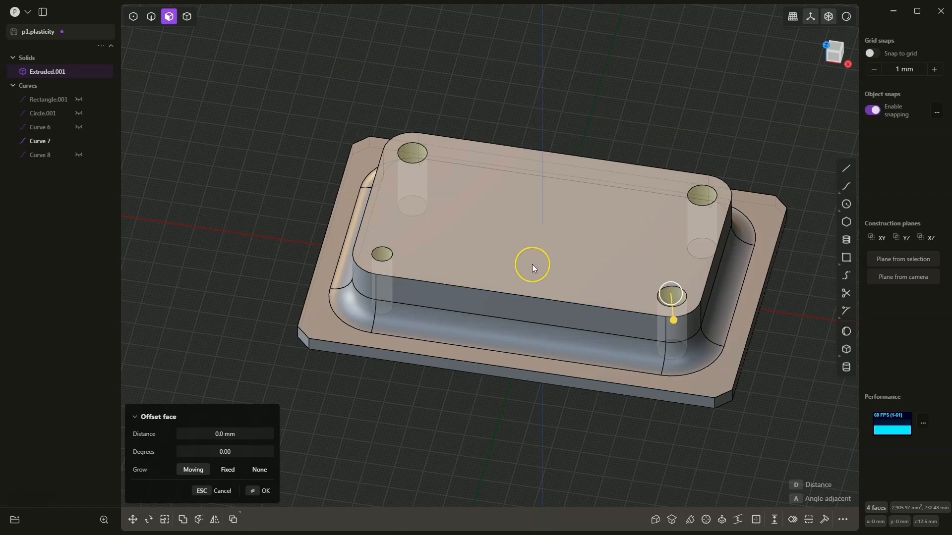
{"action": "key", "text": "d"}
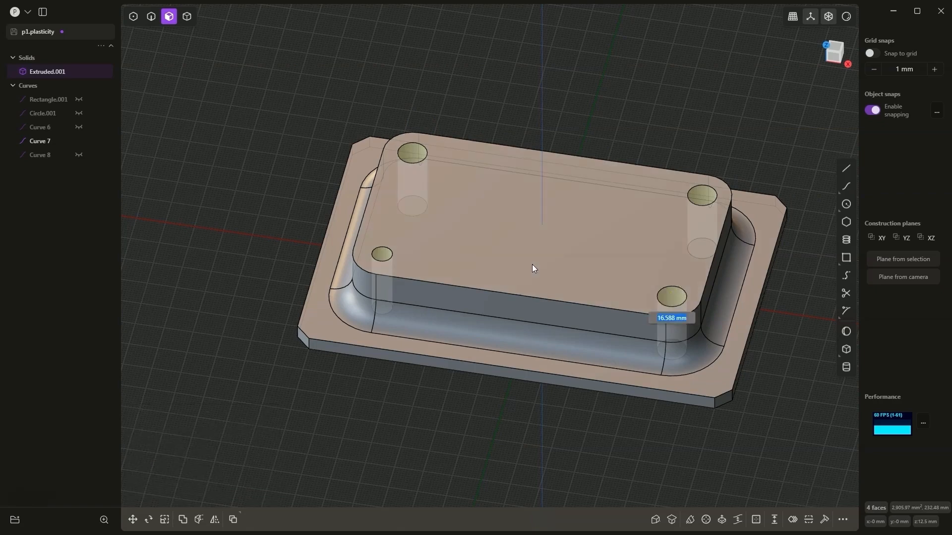
{"action": "key", "text": "Escape"}
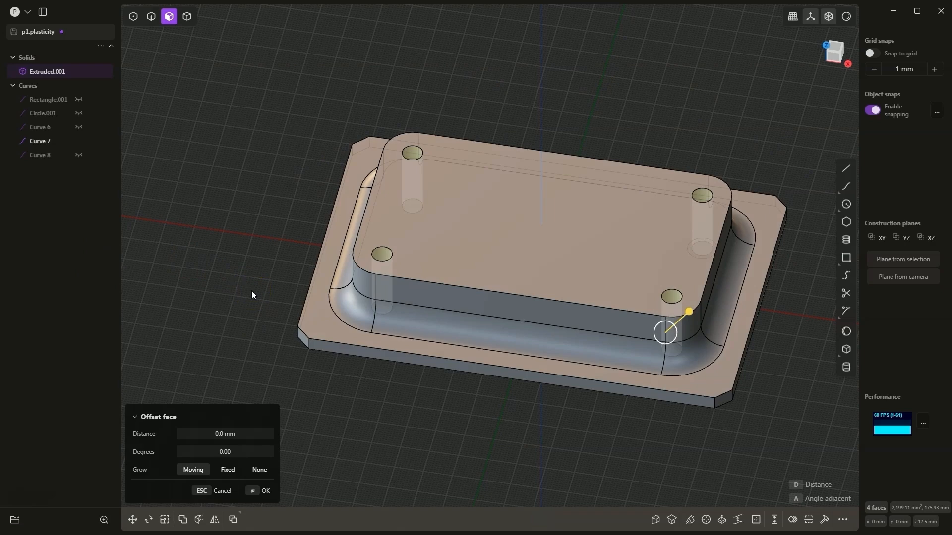
Set the diameter of all four selected holes to 10 mm and finish the face offset.
{"action": "type", "text": "d"}
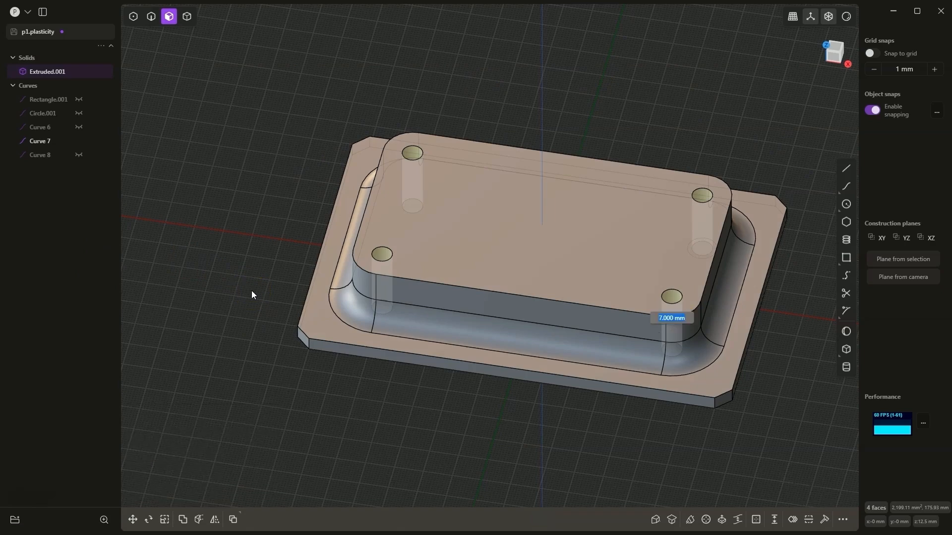
{"action": "type", "text": "10"}
{"action": "key", "text": "Return"}
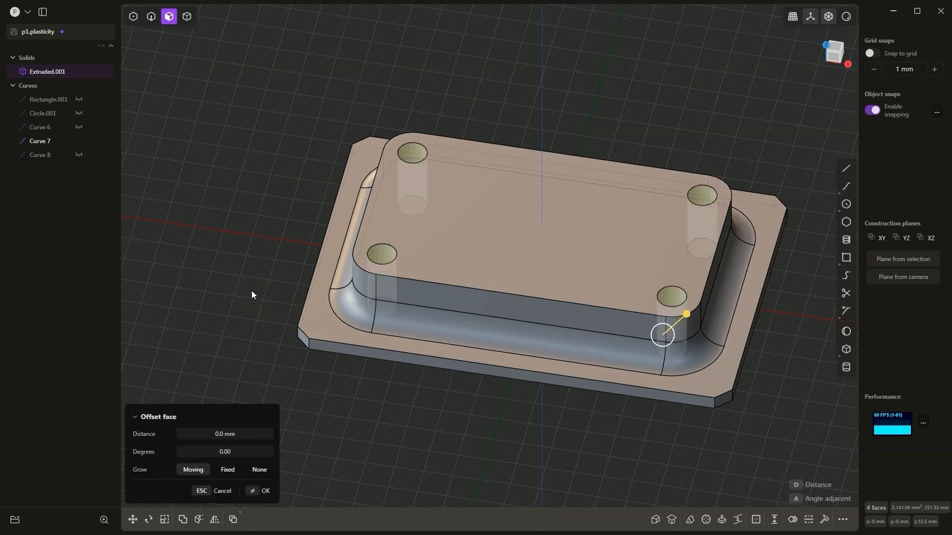
{"action": "key", "text": "Return"}
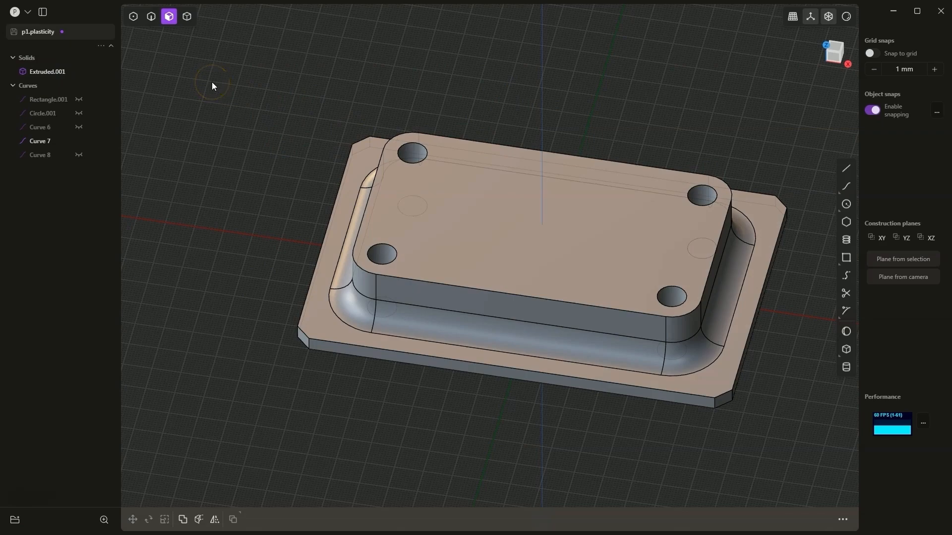
Start a center circle and compare snapping at the back-right hole with object snapping turned off and back on.
{"action": "middle_click_drag", "start_coordinate": [488, 102], "coordinate": [489, 130]}
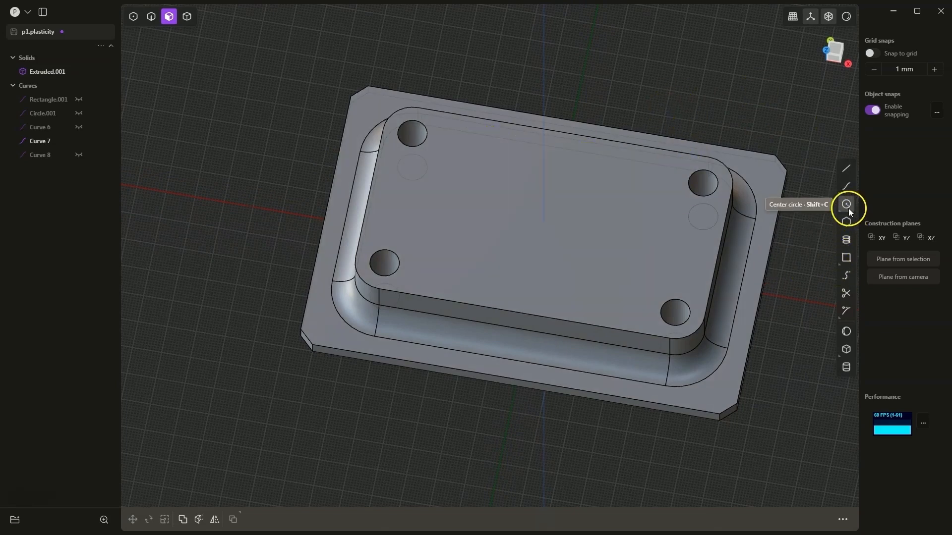
{"action": "left_click", "coordinate": [847, 205]}
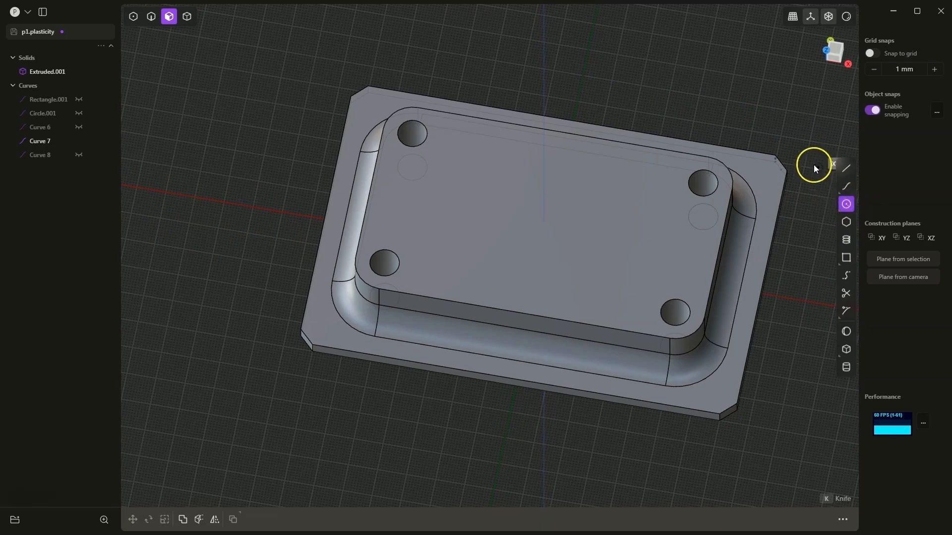
{"action": "middle_click_drag", "start_coordinate": [813, 164], "coordinate": [703, 174]}
{"action": "left_click", "coordinate": [710, 185]}
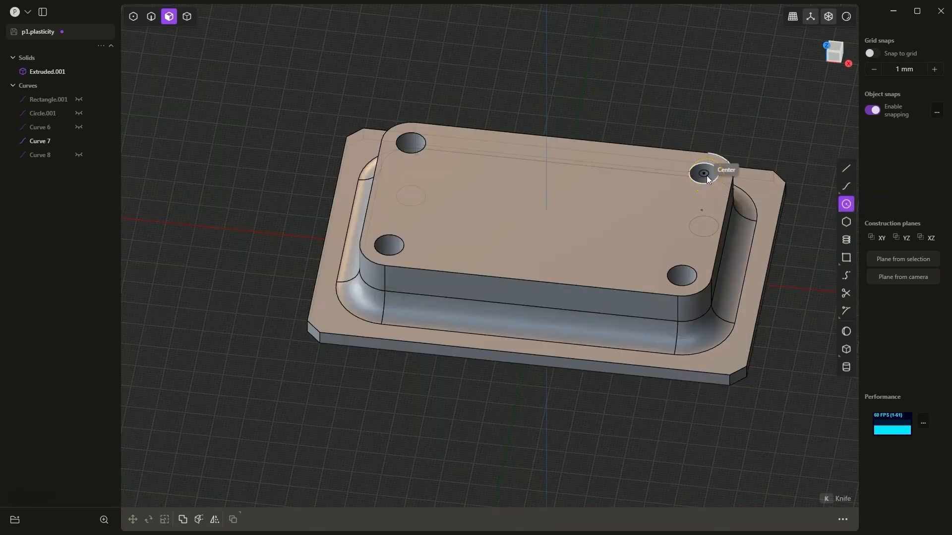
{"action": "left_click", "coordinate": [874, 110]}
{"action": "left_click", "coordinate": [746, 173]}
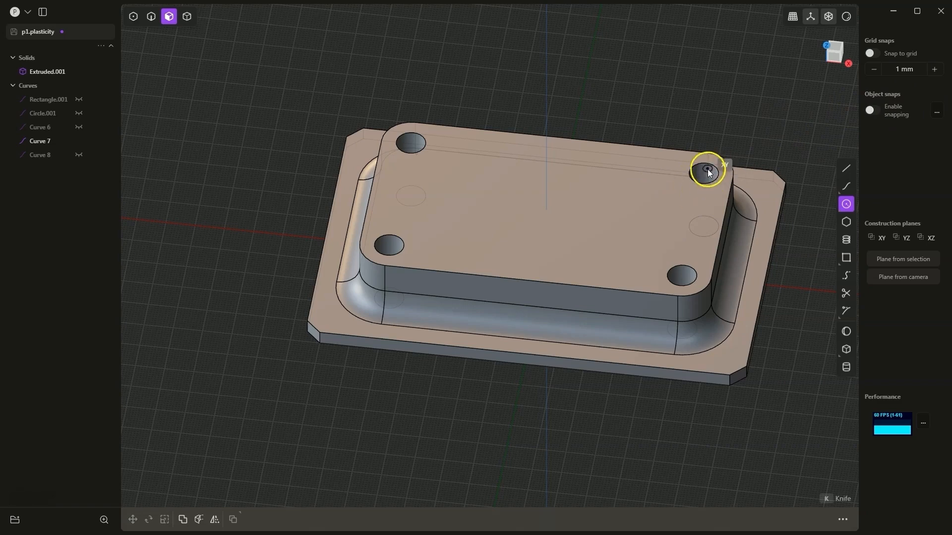
{"action": "left_click", "coordinate": [873, 110]}
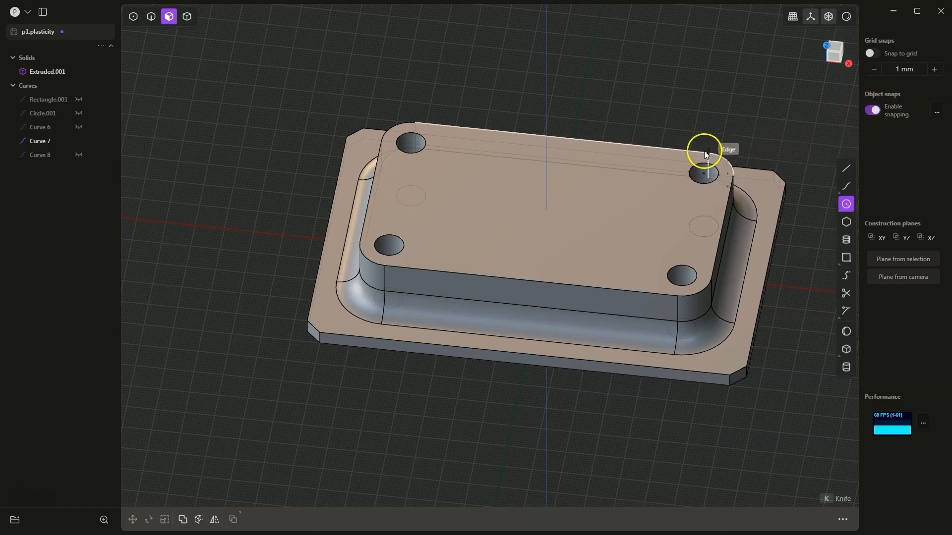
Draw a 15 mm diameter circle on the upper block's top face, centered on the back-right hole.
{"action": "left_click", "coordinate": [703, 177]}
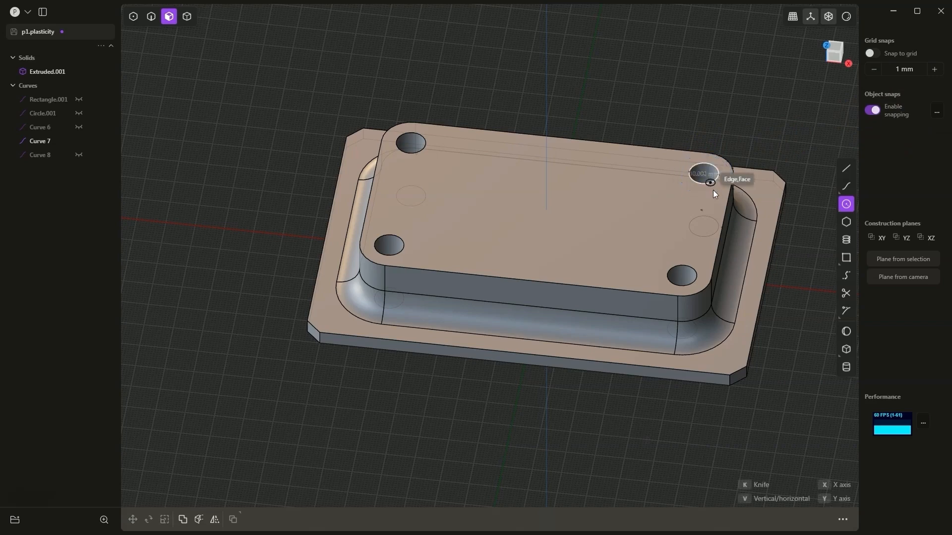
{"action": "left_click", "coordinate": [713, 189]}
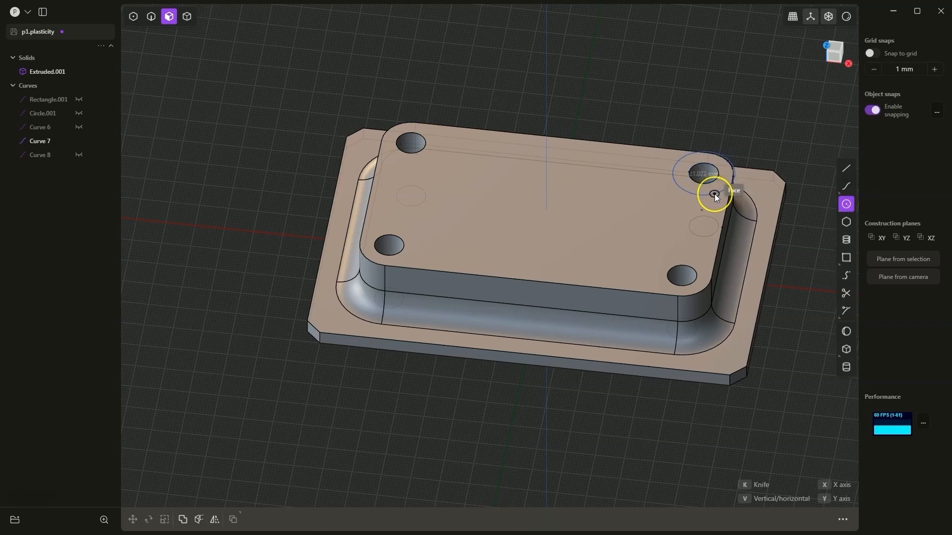
{"action": "key", "text": "Tab"}
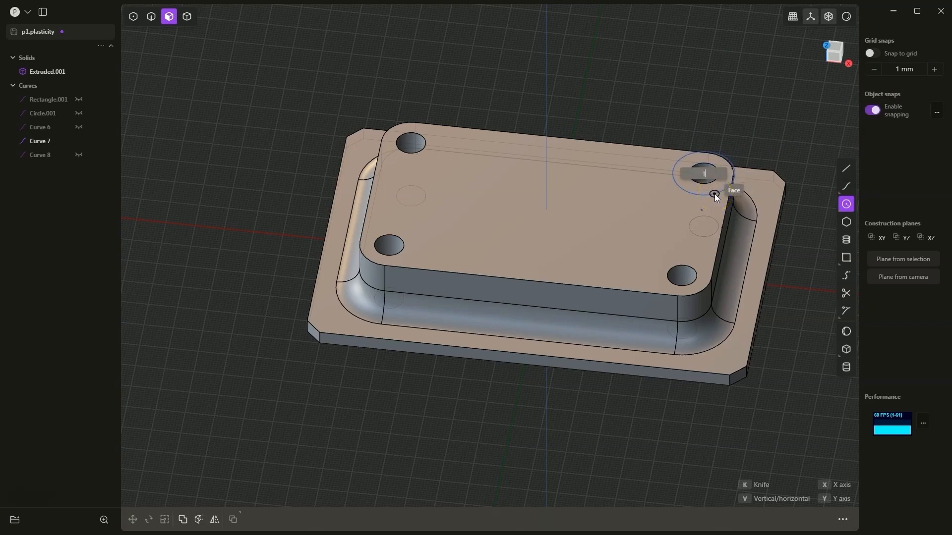
{"action": "type", "text": "15"}
{"action": "key", "text": "Return"}
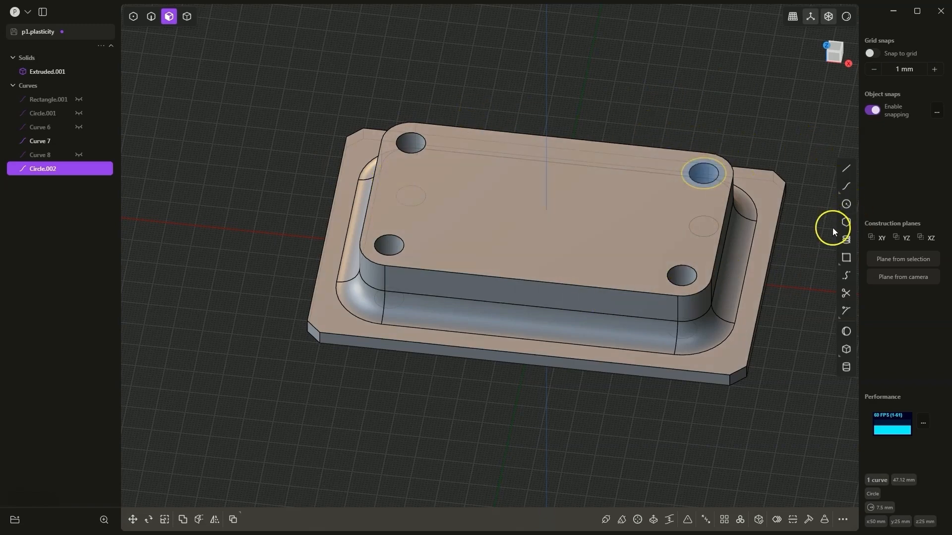
Draw a 15 mm diameter circle centered on the front-right hole of the upper block's top face.
{"action": "left_click", "coordinate": [846, 203]}
{"action": "left_click", "coordinate": [682, 274]}
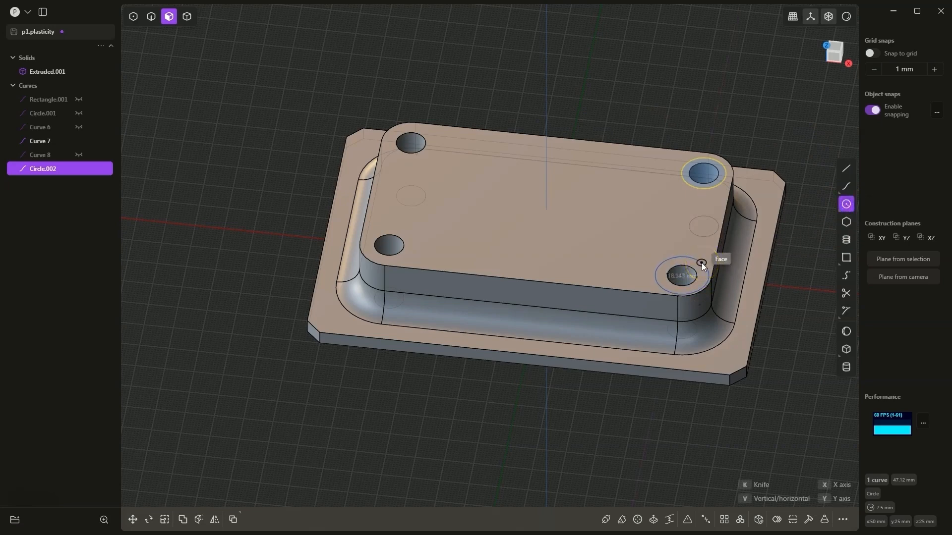
{"action": "left_click", "coordinate": [701, 262]}
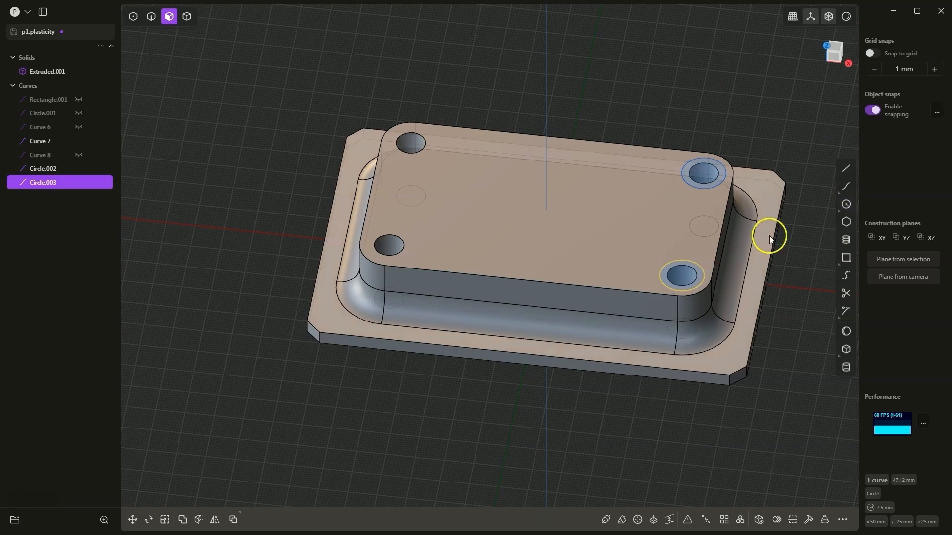
Draw a 15 mm diameter circle centered on the front-left hole of the upper block's top face.
{"action": "left_click", "coordinate": [846, 205]}
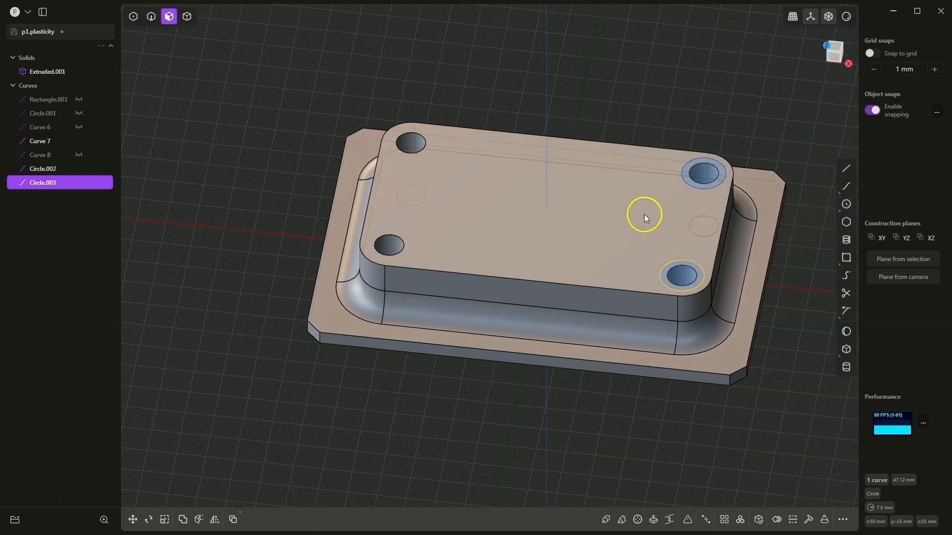
{"action": "key", "text": "shift+c"}
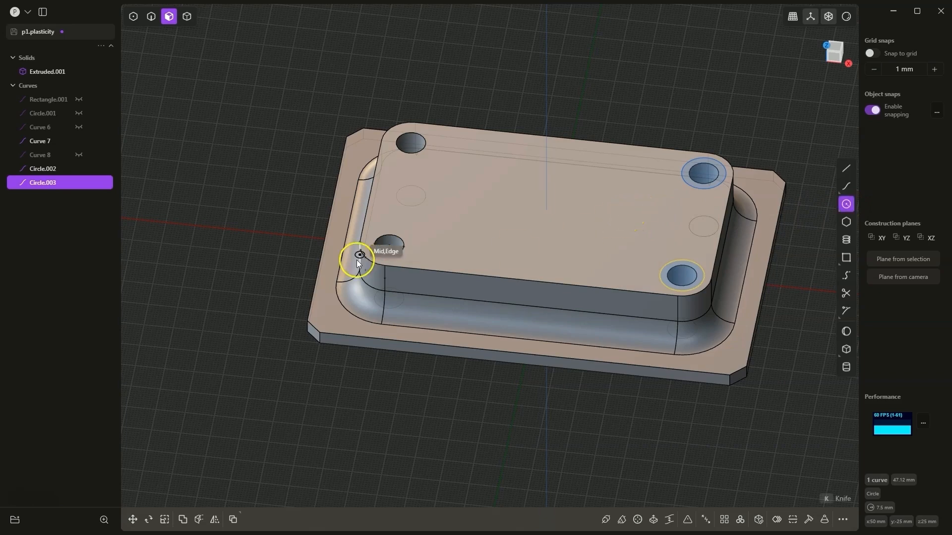
{"action": "left_click", "coordinate": [389, 245]}
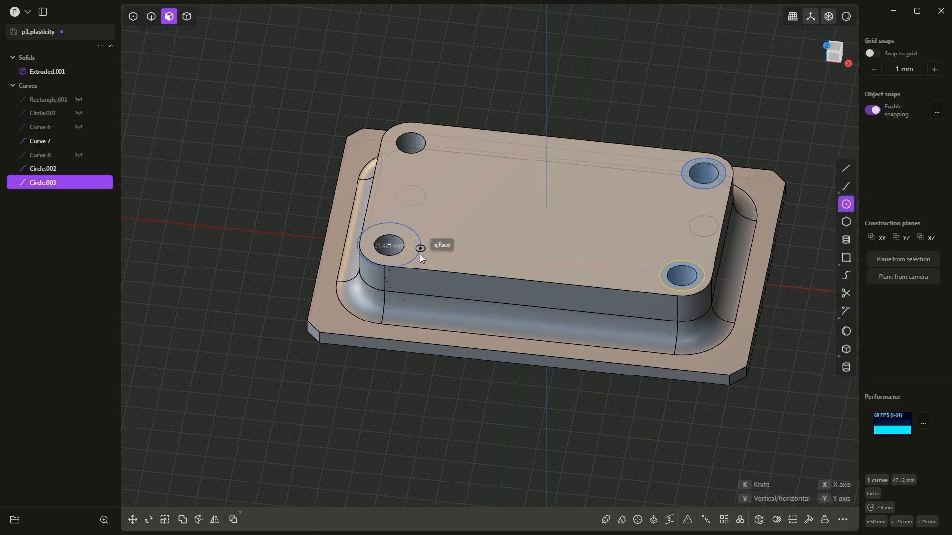
{"action": "type", "text": "7.5"}
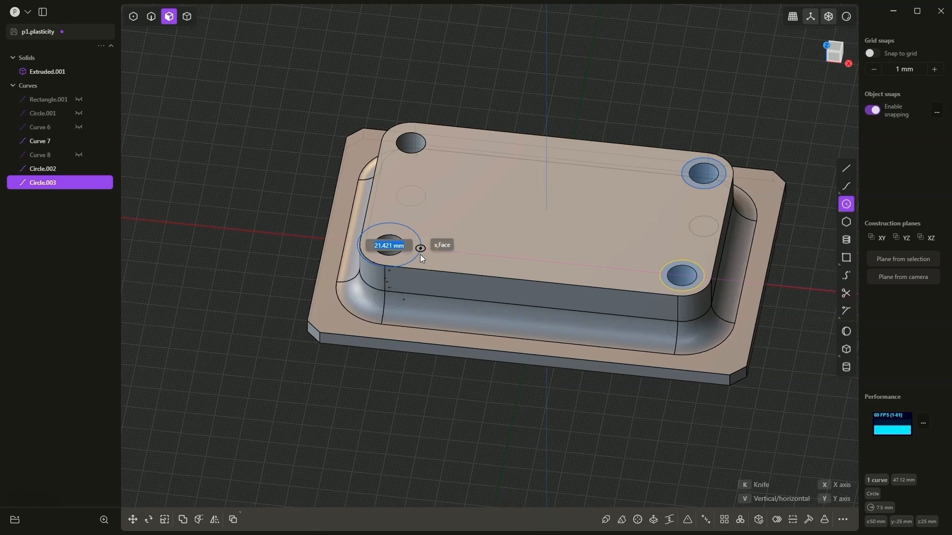
{"action": "key", "text": "Return"}
Draw a 15 mm diameter circle centered on the back-left hole of the upper block's top face.
{"action": "left_click", "coordinate": [428, 224]}
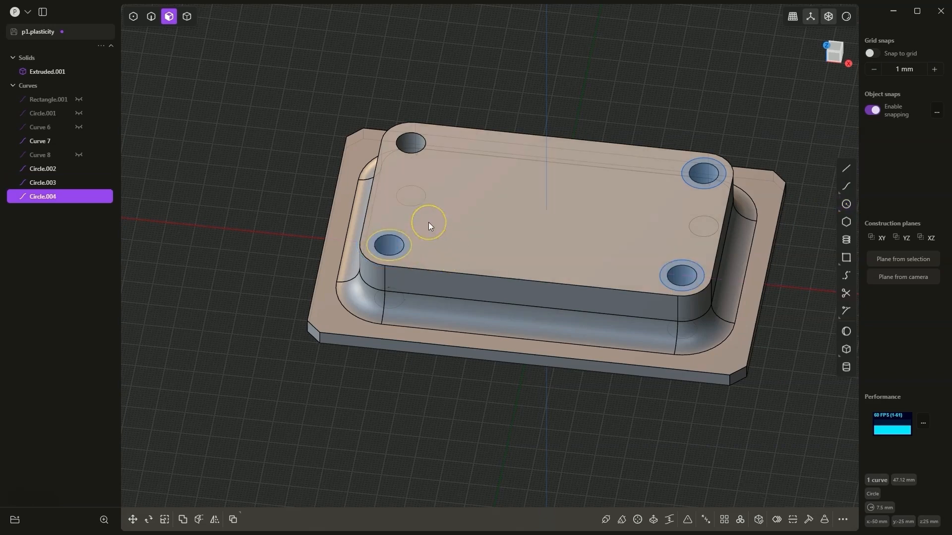
{"action": "key", "text": "shift+c"}
{"action": "left_click", "coordinate": [410, 143]}
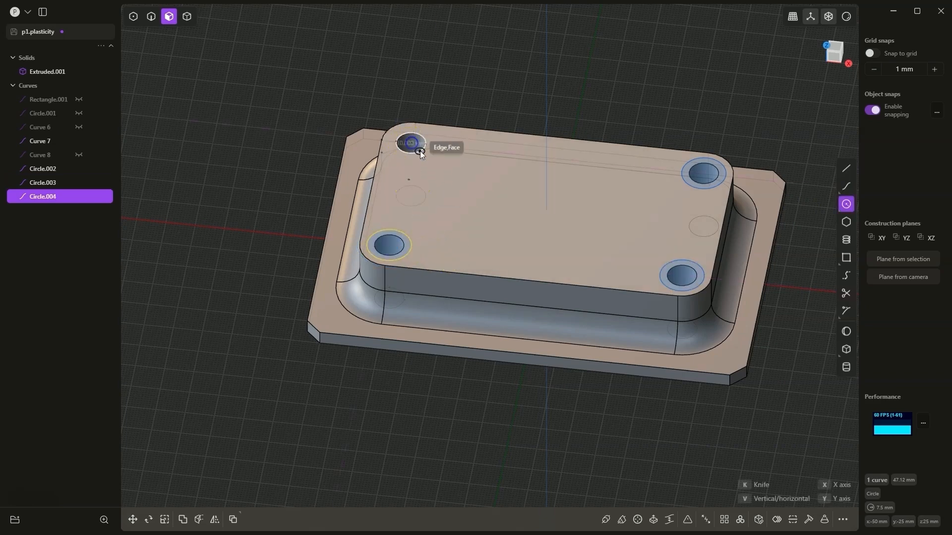
{"action": "type", "text": "15"}
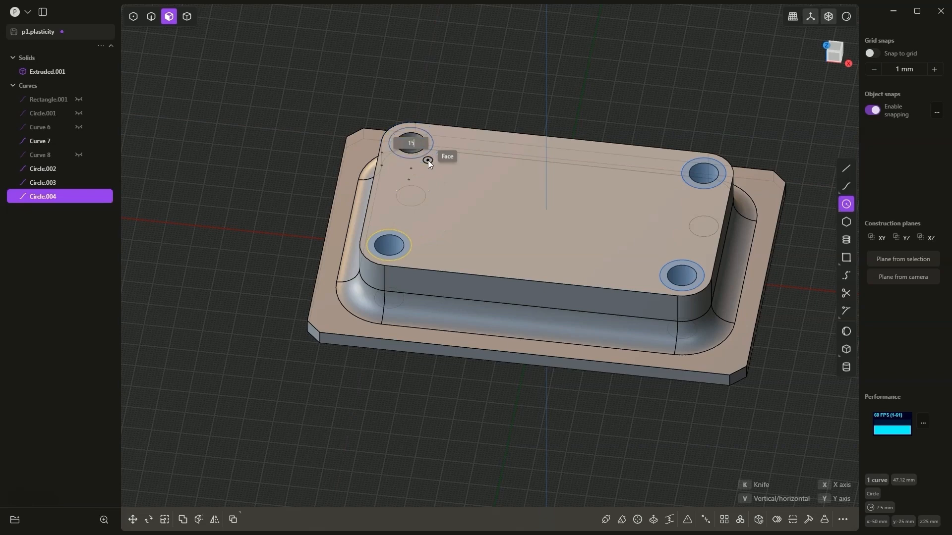
{"action": "key", "text": "Return"}
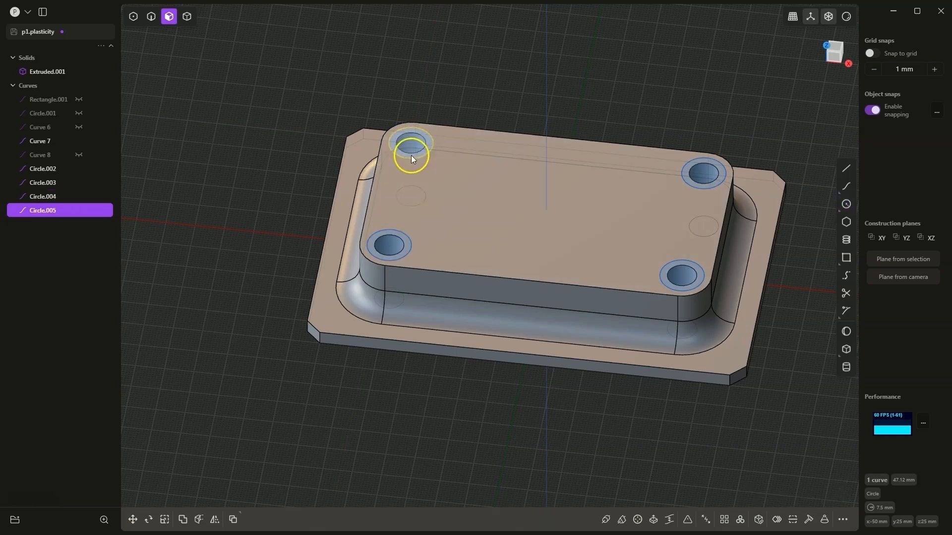
Extrude the four 15 mm circle regions, including their inner hole areas, by -5 mm down into the upper block as separate bodies.
{"action": "left_click", "coordinate": [445, 82]}
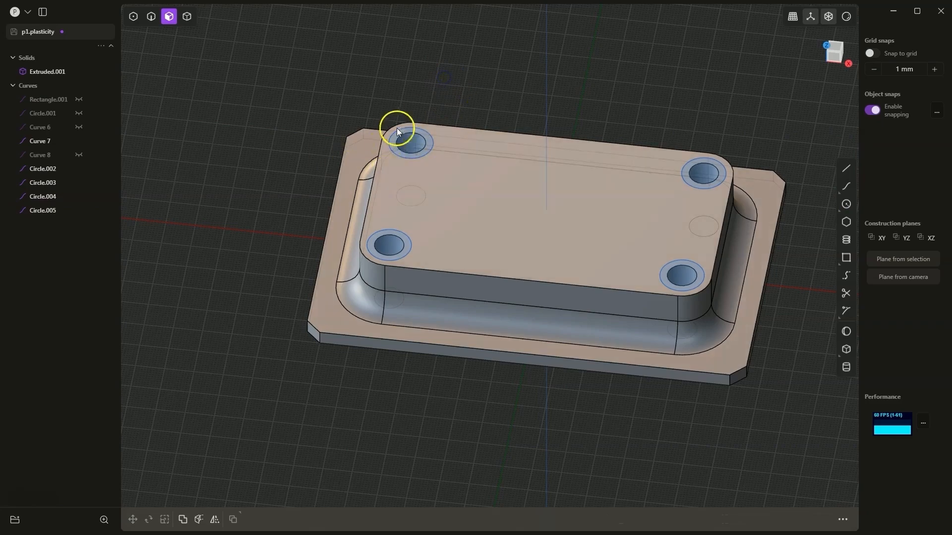
{"action": "middle_click_drag", "start_coordinate": [665, 200], "coordinate": [526, 191]}
{"action": "middle_click_drag", "start_coordinate": [455, 207], "coordinate": [428, 152]}
{"action": "left_click", "coordinate": [421, 132]}
{"action": "key", "text": "e"}
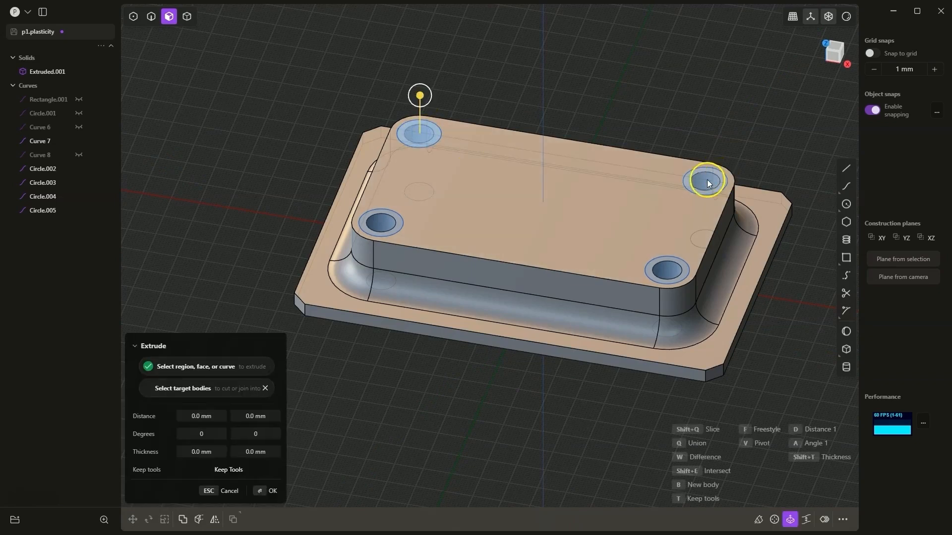
{"action": "left_click", "coordinate": [704, 181]}
{"action": "left_click", "coordinate": [669, 269]}
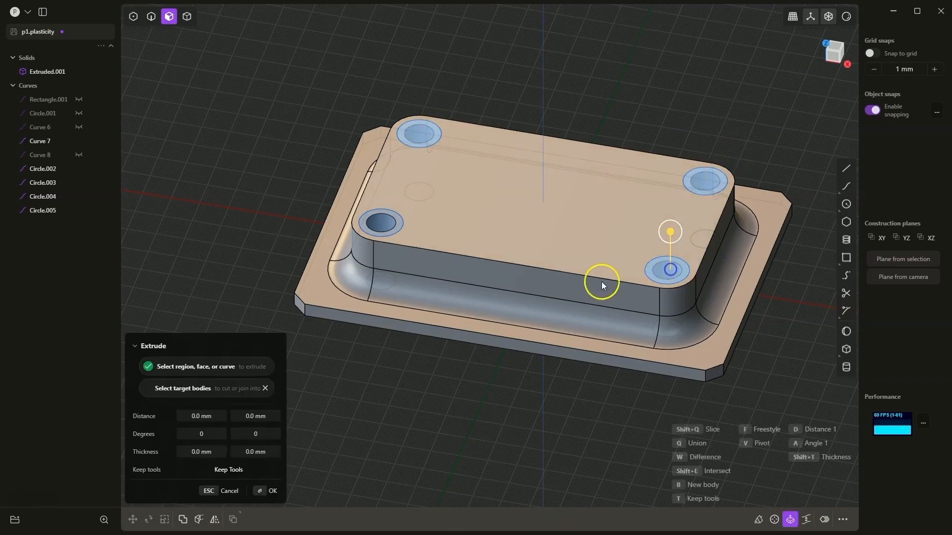
{"action": "left_click", "coordinate": [381, 221]}
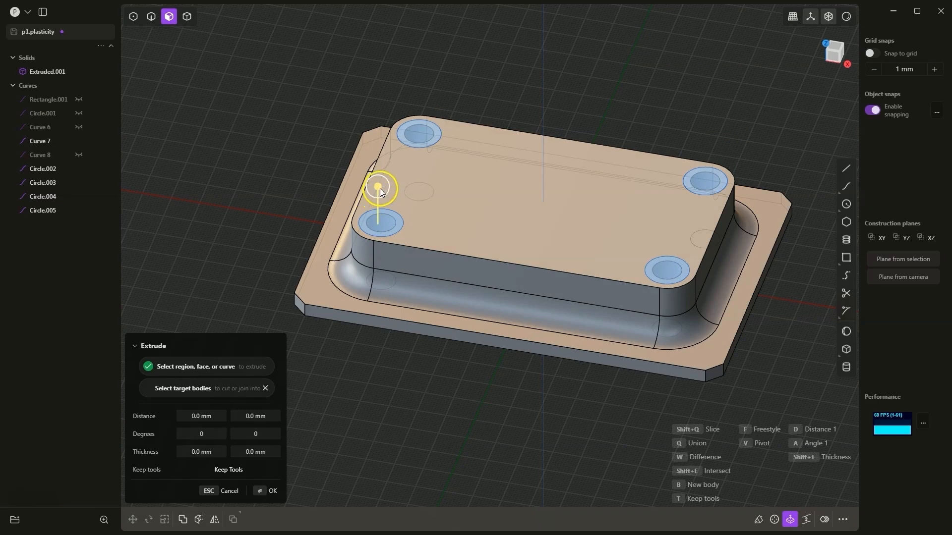
{"action": "left_click_drag", "start_coordinate": [379, 189], "coordinate": [379, 200]}
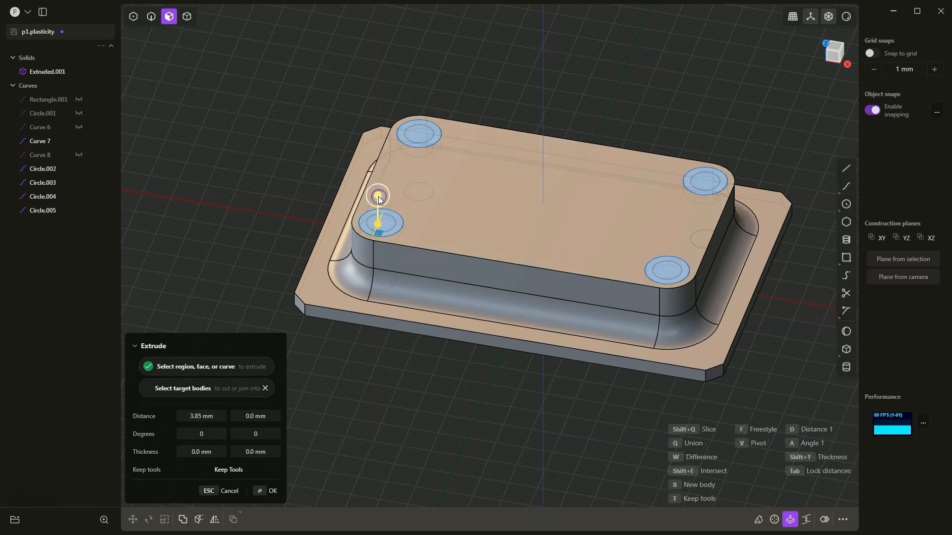
{"action": "type", "text": "-5"}
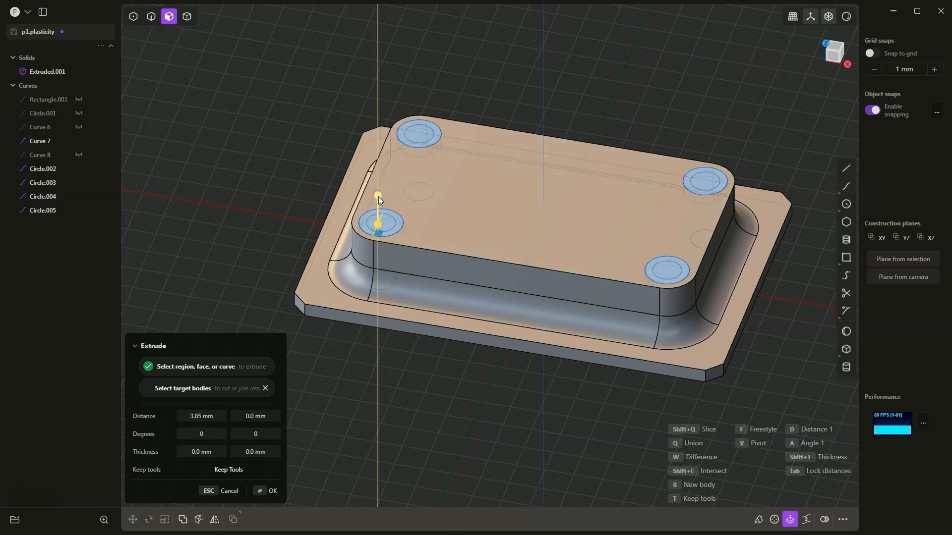
{"action": "left_click", "coordinate": [416, 257]}
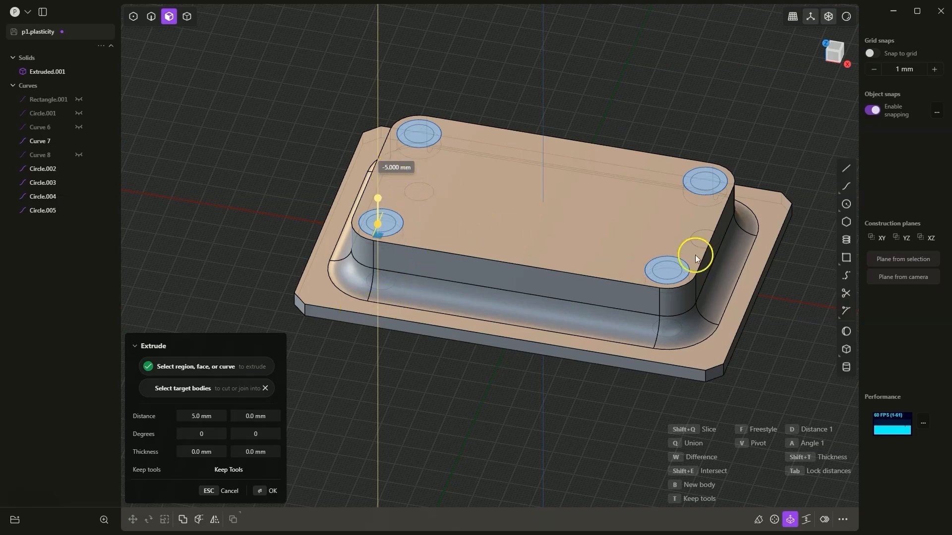
{"action": "left_click", "coordinate": [272, 491]}
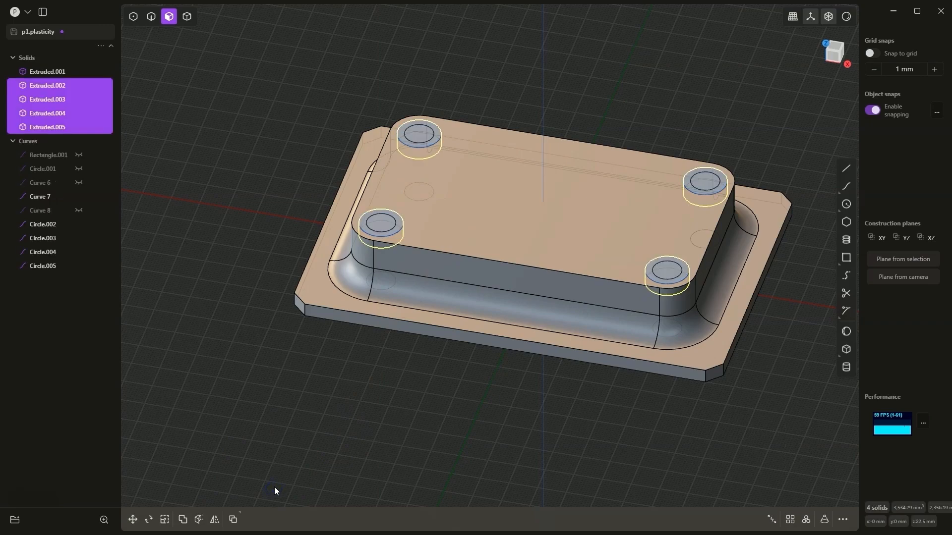
Hide Curve 7 and the four circle sketches Circle.002 through Circle.005.
{"action": "mouse_move", "coordinate": [528, 115]}
{"action": "right_mouse_down"}
{"action": "mouse_move", "coordinate": [534, 95]}
{"action": "mouse_move", "coordinate": [530, 115]}
{"action": "right_mouse_up"}
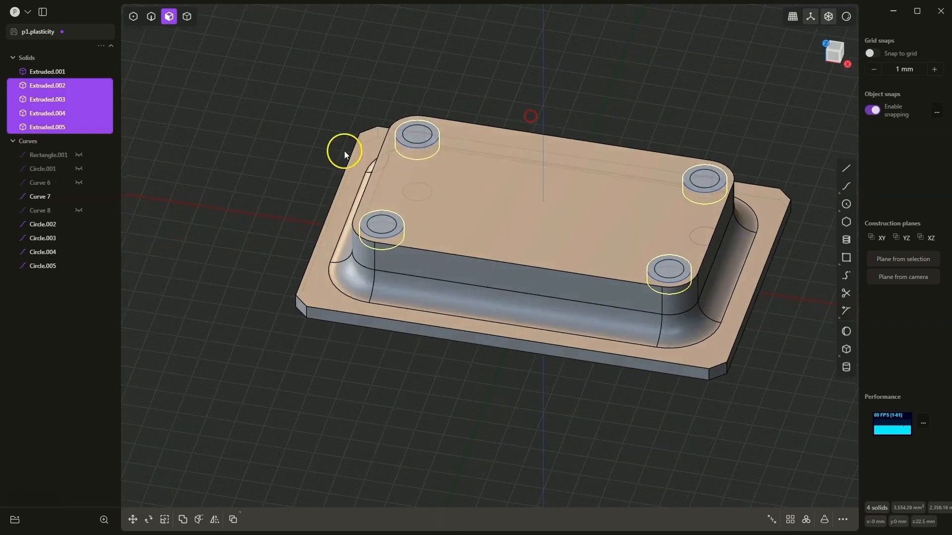
{"action": "left_click", "coordinate": [78, 197]}
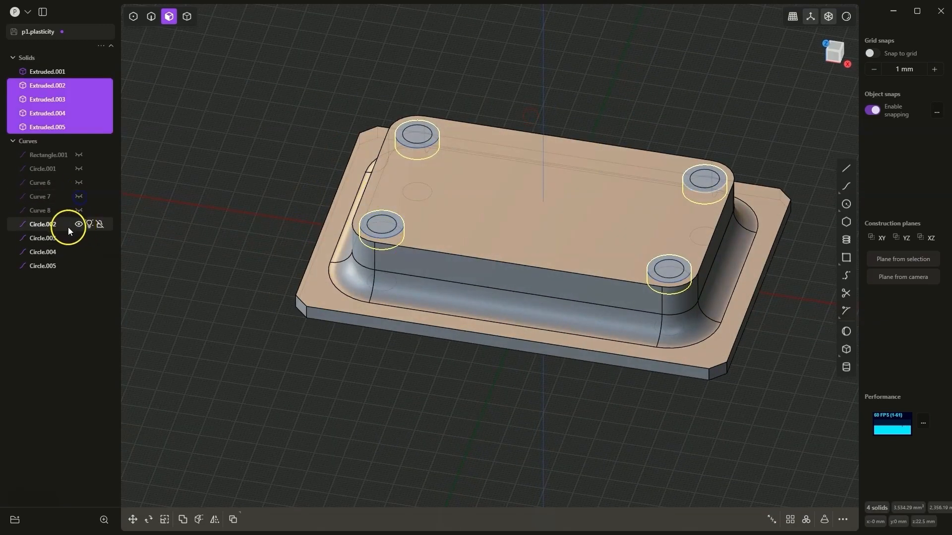
{"action": "left_click", "coordinate": [69, 226]}
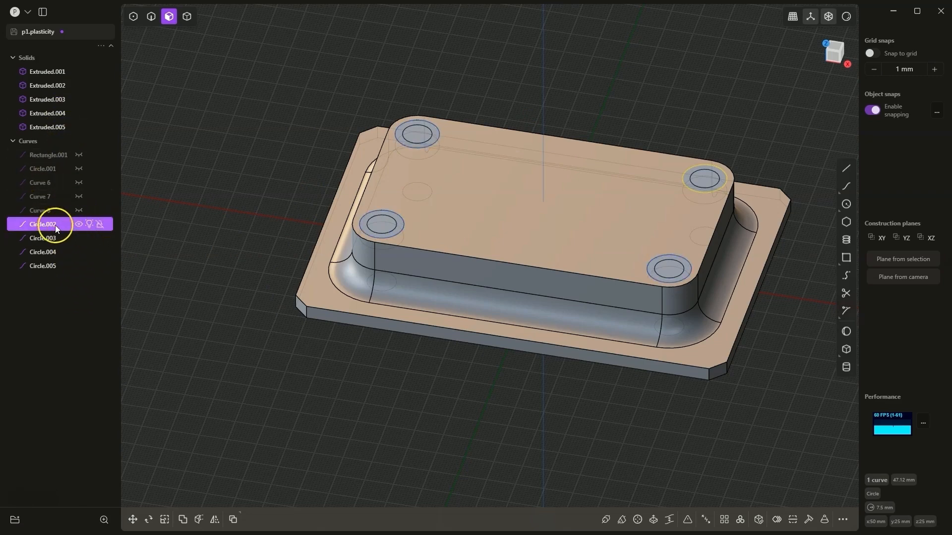
{"action": "left_click", "coordinate": [54, 267], "text": "shift"}
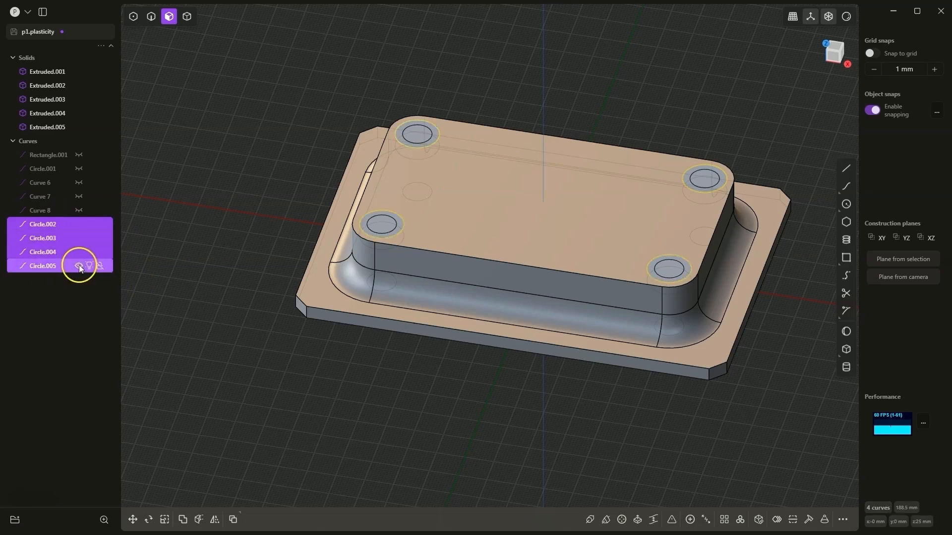
{"action": "left_click", "coordinate": [78, 225]}
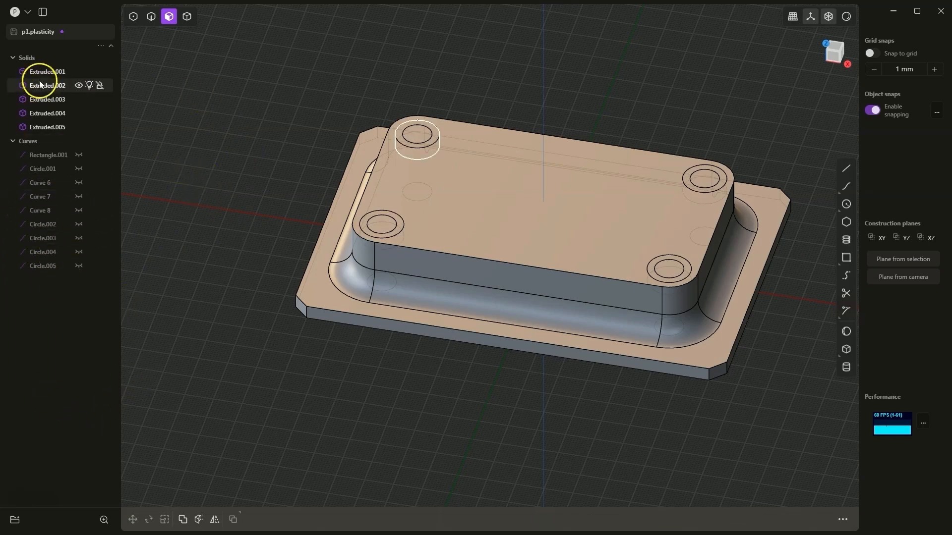
Hide the main body Extruded.001 to inspect the four extruded cylinders on their own, and show it again.
{"action": "left_click", "coordinate": [79, 73]}
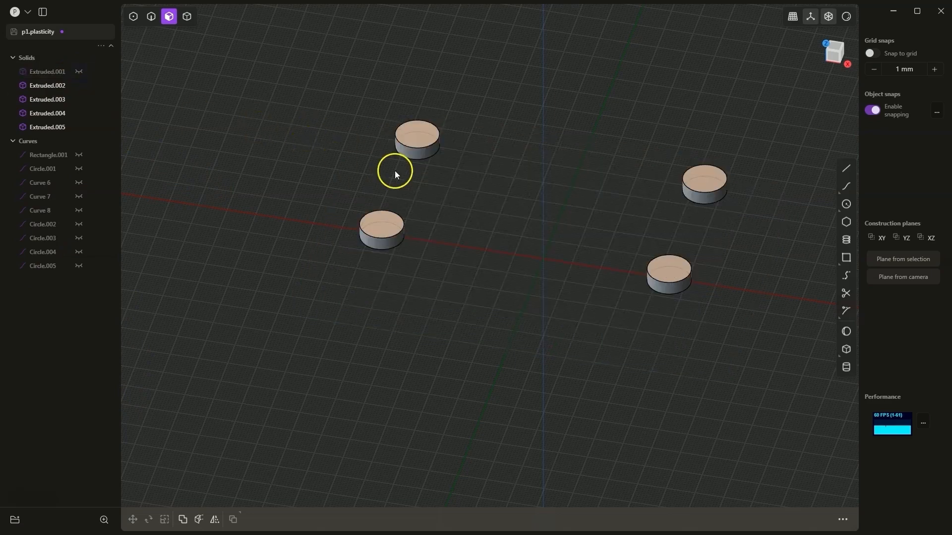
{"action": "middle_click_drag", "start_coordinate": [395, 170], "coordinate": [499, 225]}
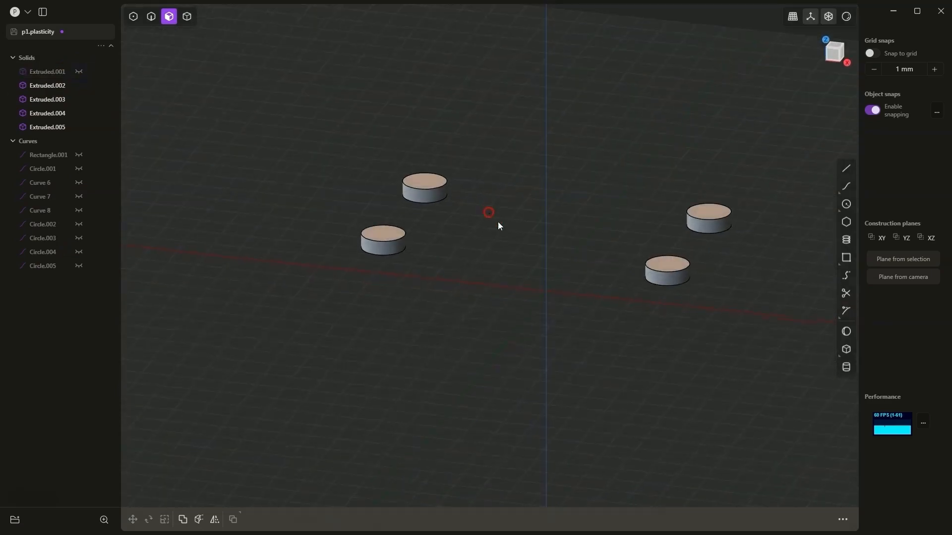
{"action": "left_click", "coordinate": [79, 72]}
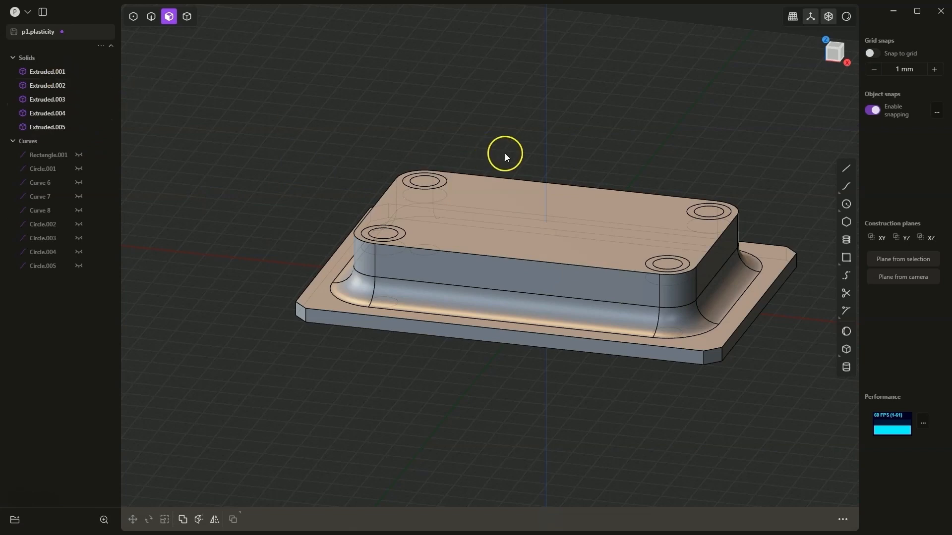
Select the main body Extruded.001 together with the cylinders Extruded.002 and Extruded.003.
{"action": "left_click", "coordinate": [43, 70]}
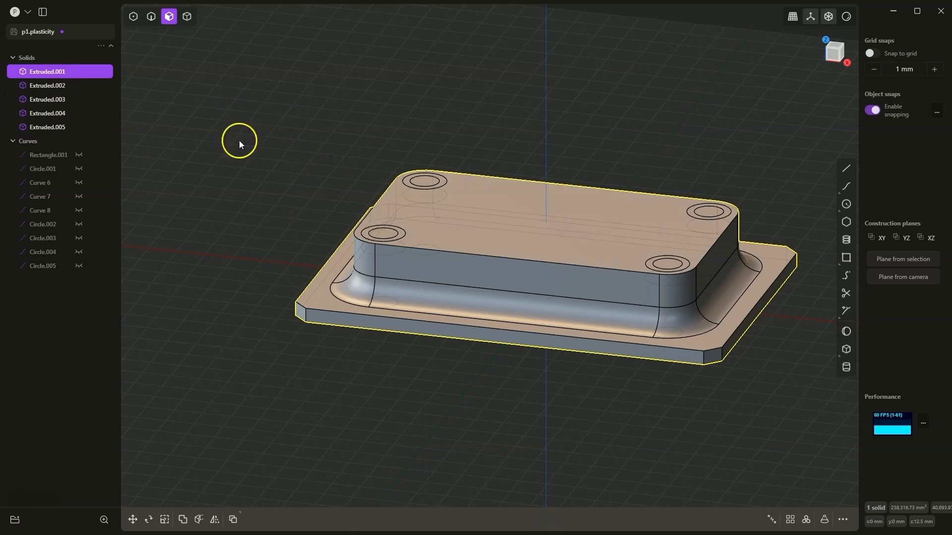
{"action": "left_click", "coordinate": [43, 92], "text": "shift"}
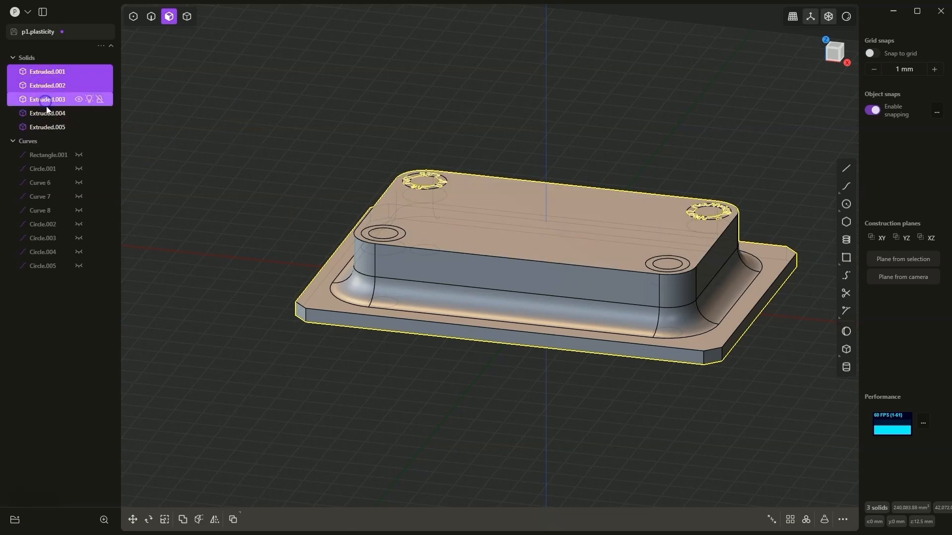
Subtract the four stepped corner cylinders from the main plate body with a Boolean difference.
{"action": "left_click", "coordinate": [48, 100], "text": "shift"}
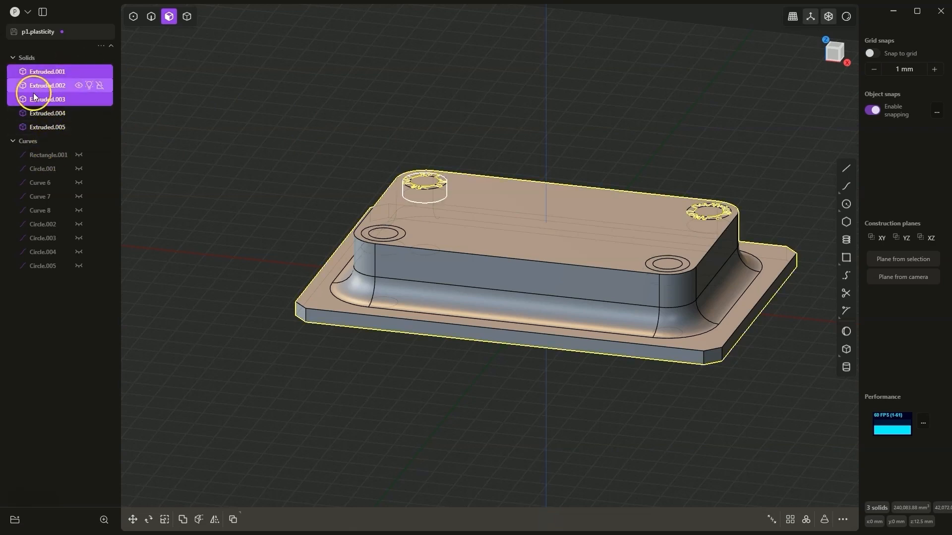
{"action": "left_click", "coordinate": [52, 74]}
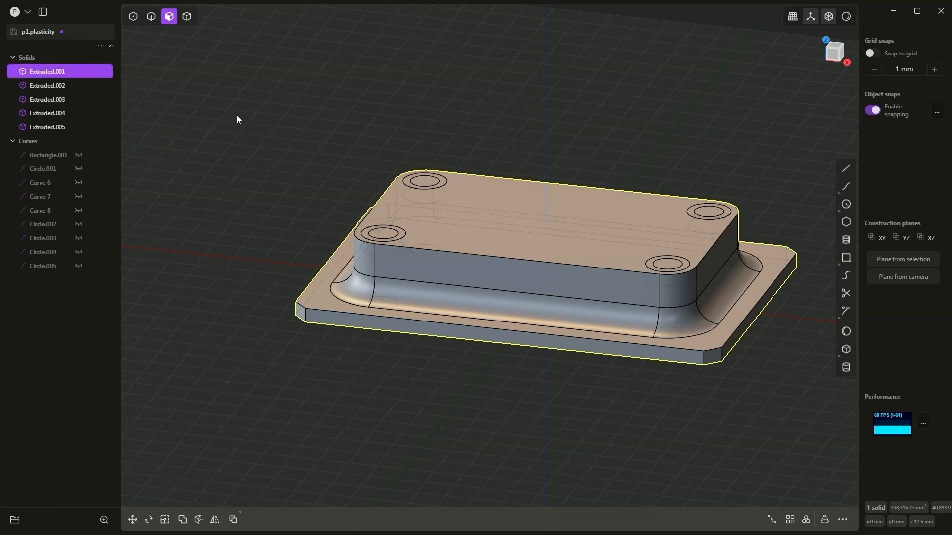
{"action": "left_click", "coordinate": [56, 127], "text": "shift"}
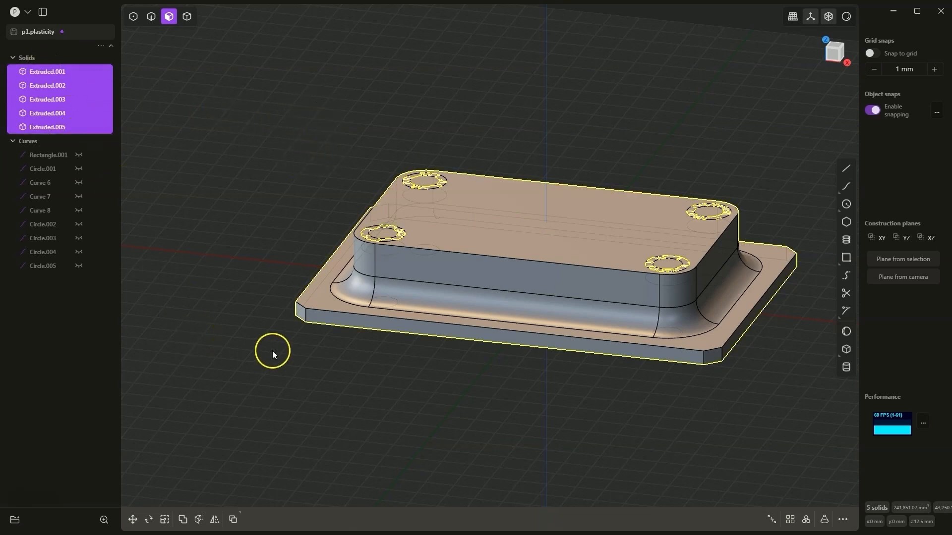
{"action": "left_click", "coordinate": [183, 520]}
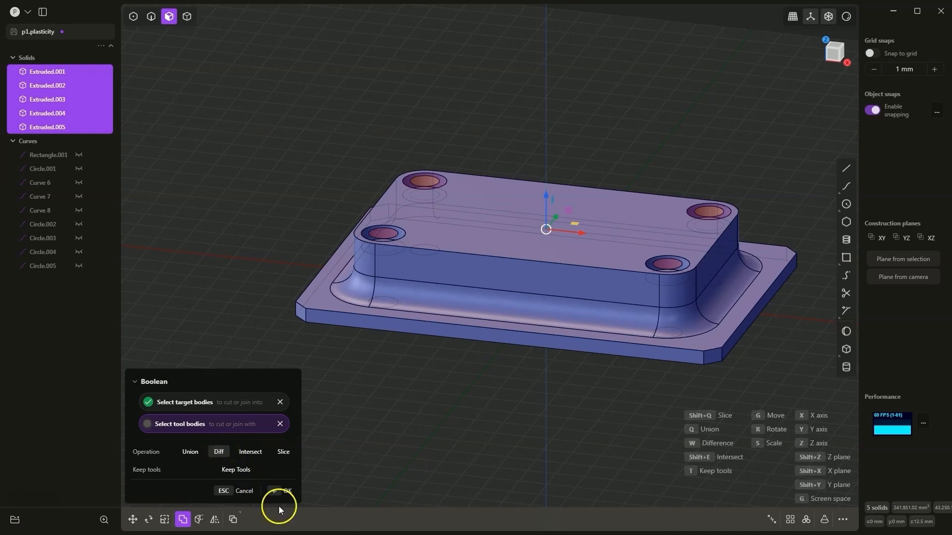
{"action": "left_click", "coordinate": [287, 493]}
Set the top face of the raised block as a temporary construction plane.
{"action": "mouse_move", "coordinate": [460, 358]}
{"action": "middle_mouse_down"}
{"action": "mouse_move", "coordinate": [469, 396]}
{"action": "mouse_move", "coordinate": [471, 370]}
{"action": "middle_mouse_up"}
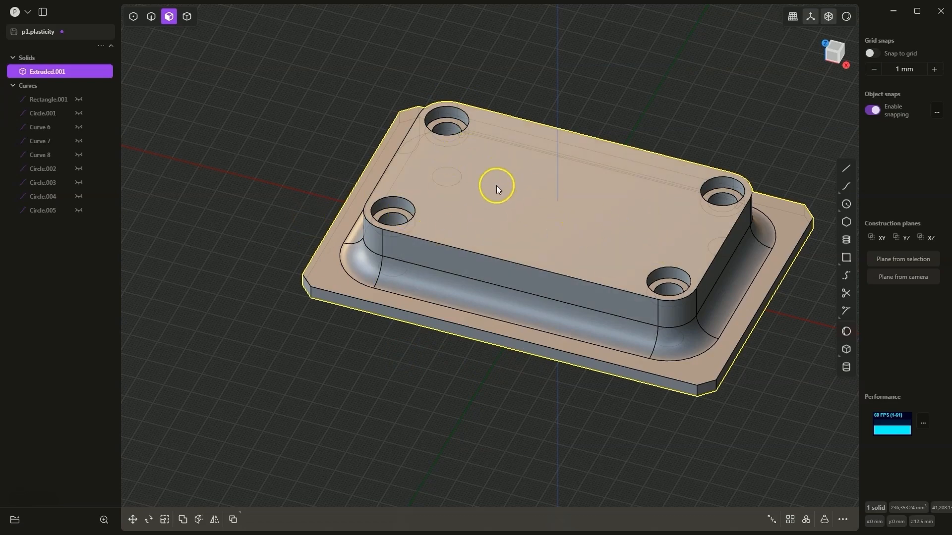
{"action": "left_click", "coordinate": [496, 185]}
{"action": "key", "text": "o"}
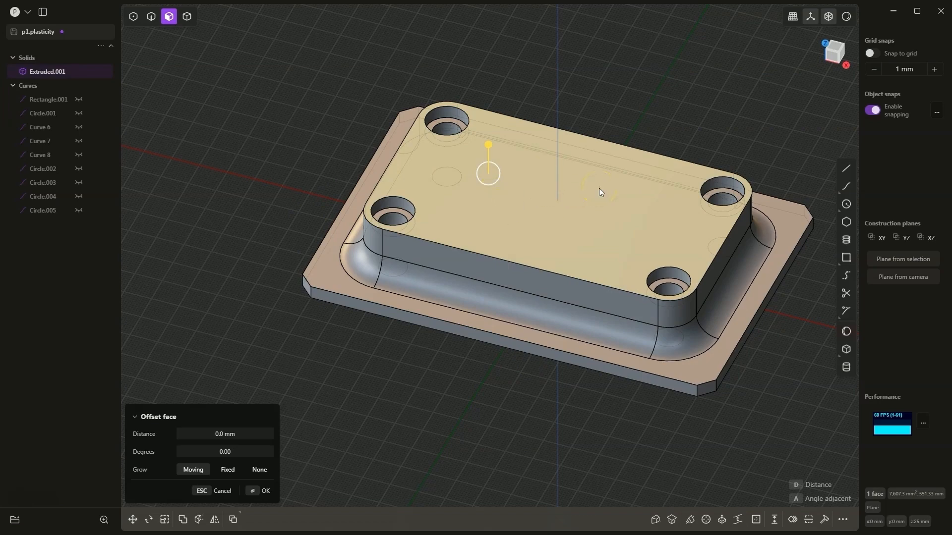
{"action": "key", "text": "space"}
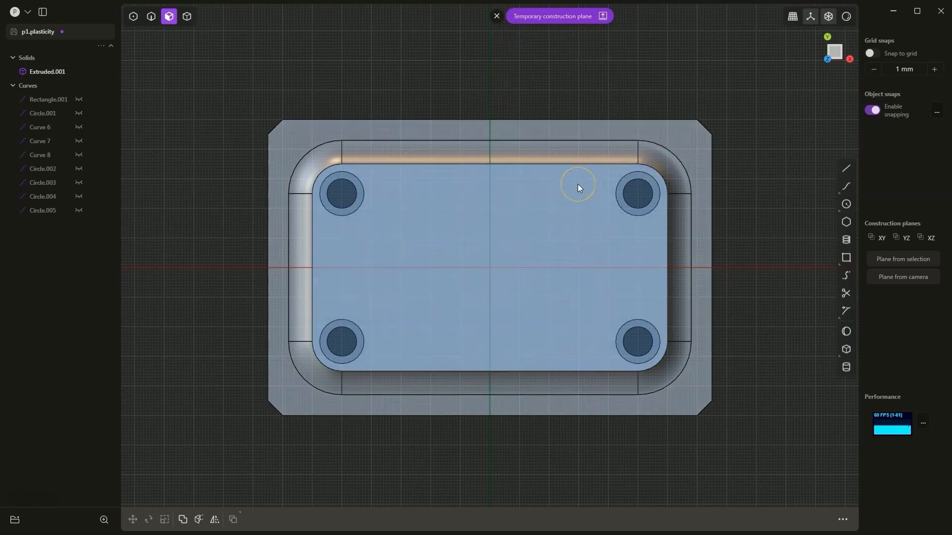
Draw a 75 by 40 mm center rectangle at the origin on the block's top face and leave the temporary construction plane.
{"action": "left_click", "coordinate": [845, 258]}
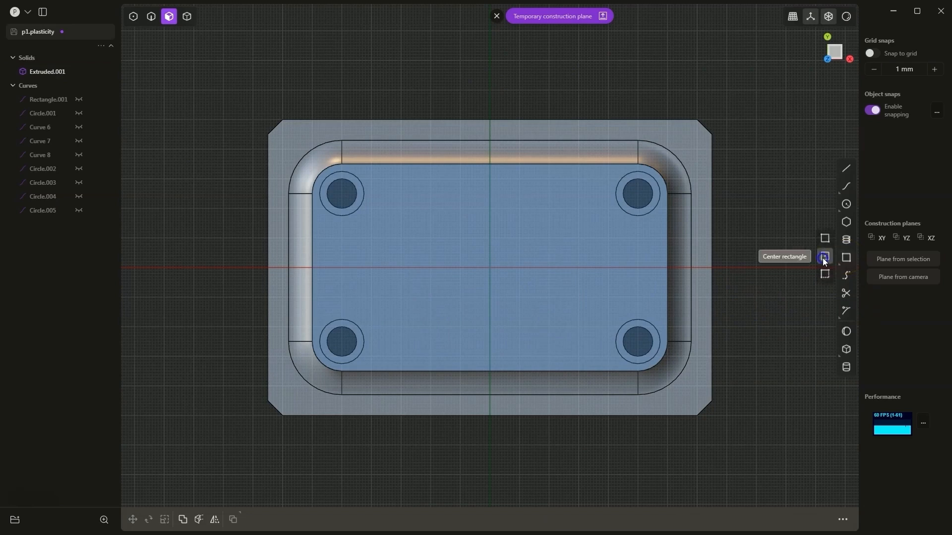
{"action": "left_click", "coordinate": [824, 257]}
{"action": "left_click", "coordinate": [490, 268]}
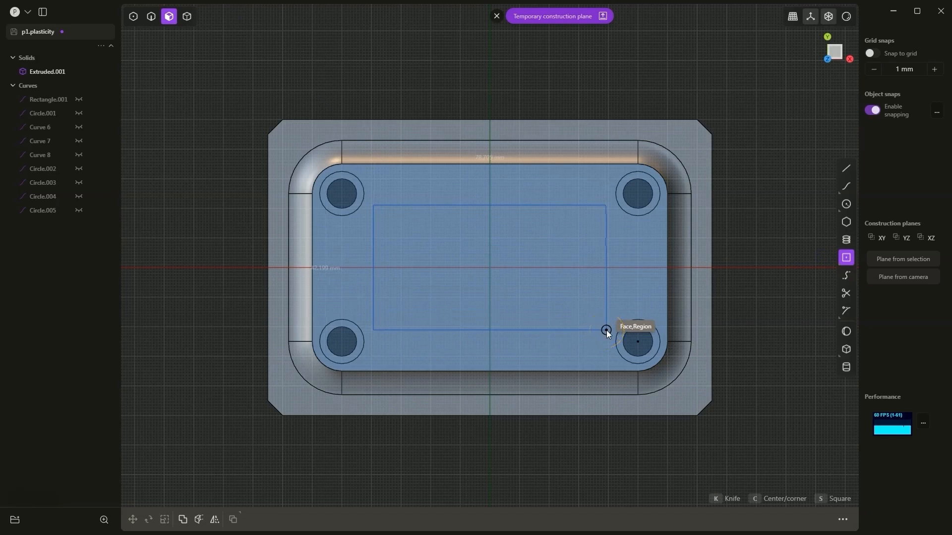
{"action": "key", "text": "Tab"}
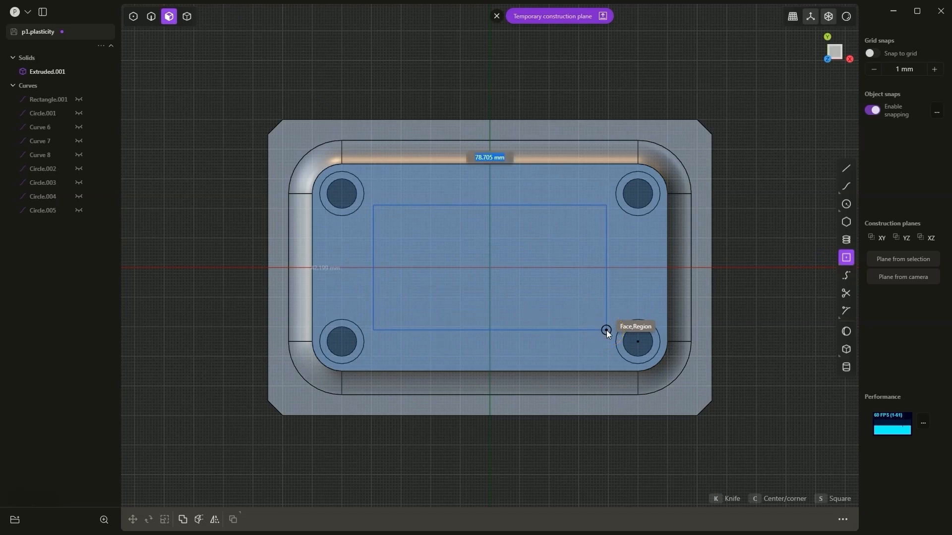
{"action": "type", "text": "75"}
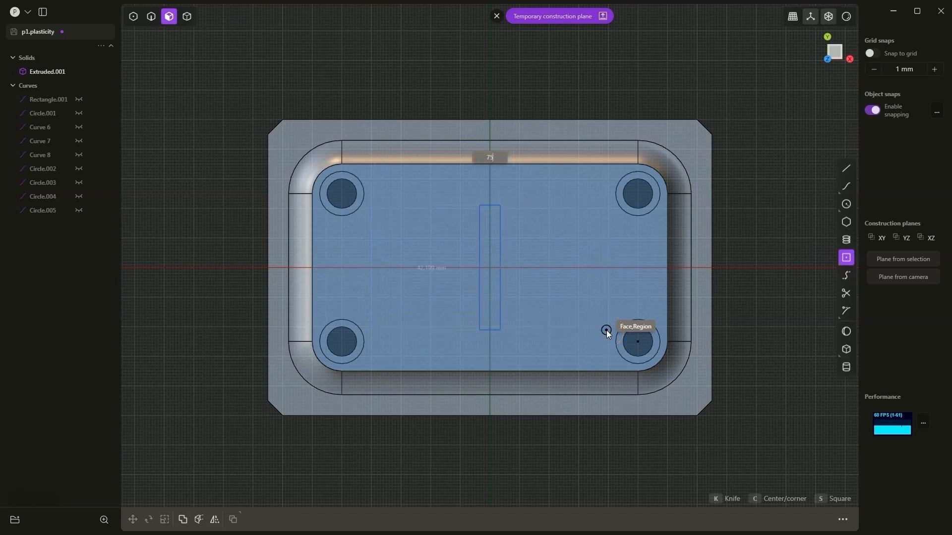
{"action": "key", "text": "Tab"}
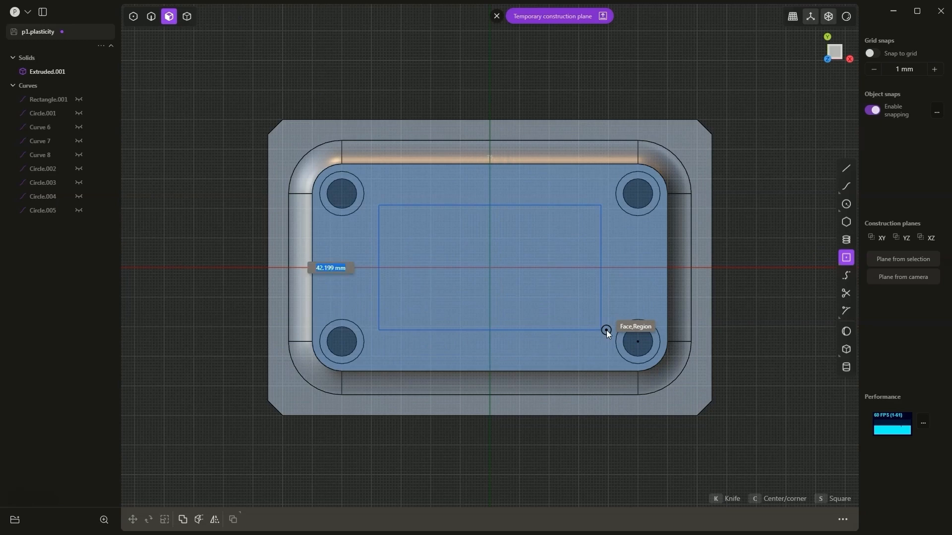
{"action": "type", "text": "40"}
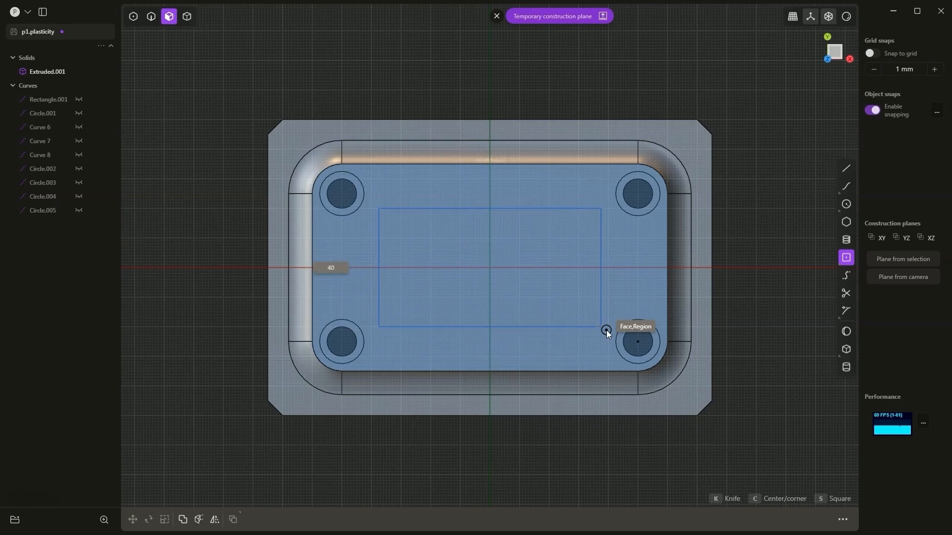
{"action": "key", "text": "Return"}
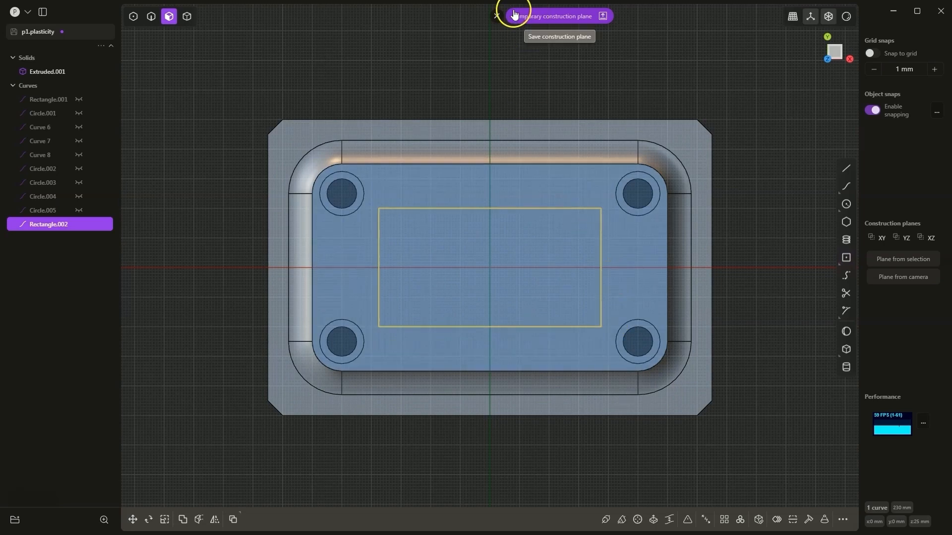
{"action": "left_click", "coordinate": [496, 15]}
Extrude the rectangle 10 mm downward as a cut into the plate body and hide the rectangle curve.
{"action": "mouse_move", "coordinate": [520, 44]}
{"action": "right_mouse_down"}
{"action": "mouse_move", "coordinate": [477, 223]}
{"action": "mouse_move", "coordinate": [431, 230]}
{"action": "mouse_move", "coordinate": [463, 223]}
{"action": "right_mouse_up"}
{"action": "left_click", "coordinate": [459, 285]}
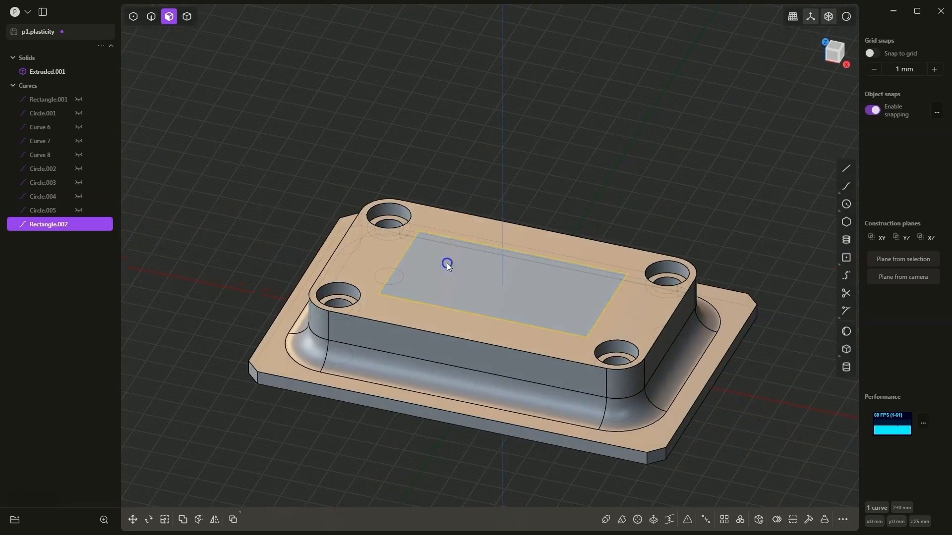
{"action": "key", "text": "e"}
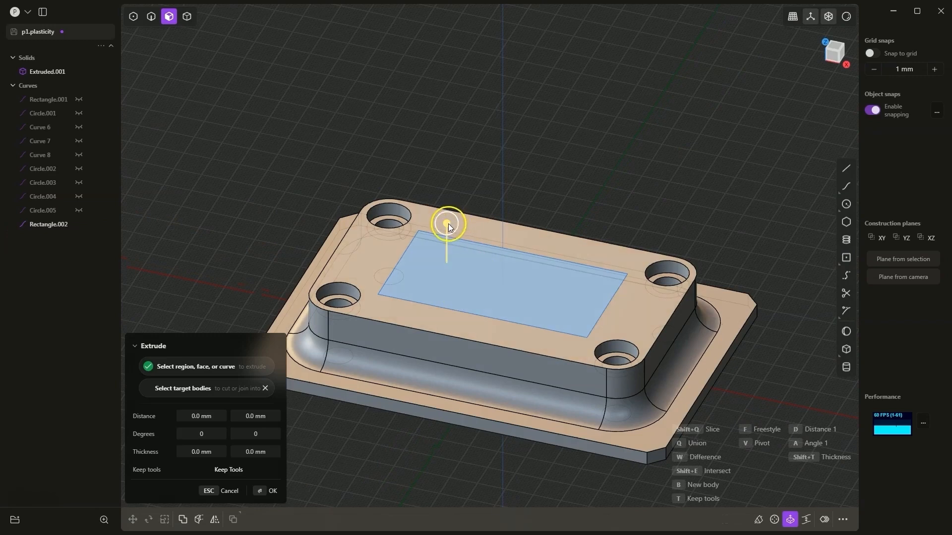
{"action": "left_click_drag", "start_coordinate": [448, 224], "coordinate": [447, 241]}
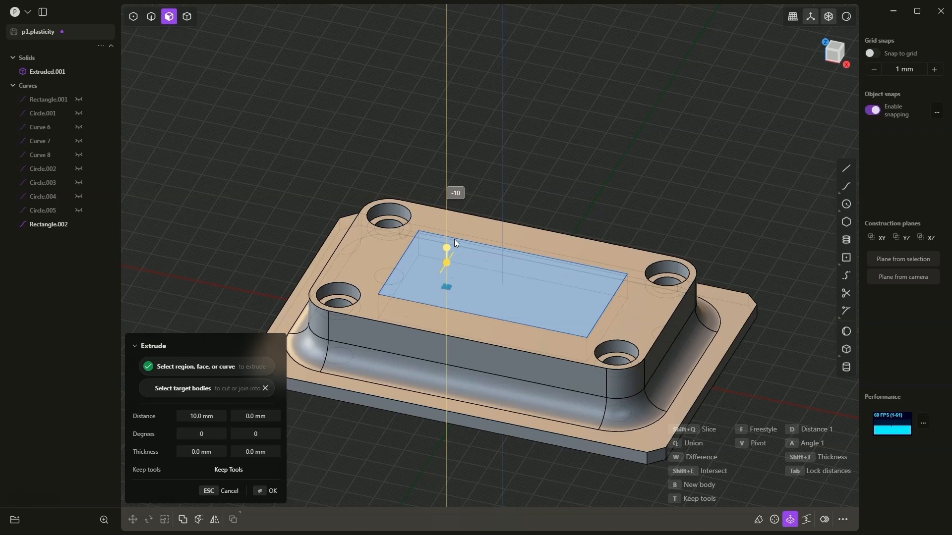
{"action": "left_click", "coordinate": [460, 254]}
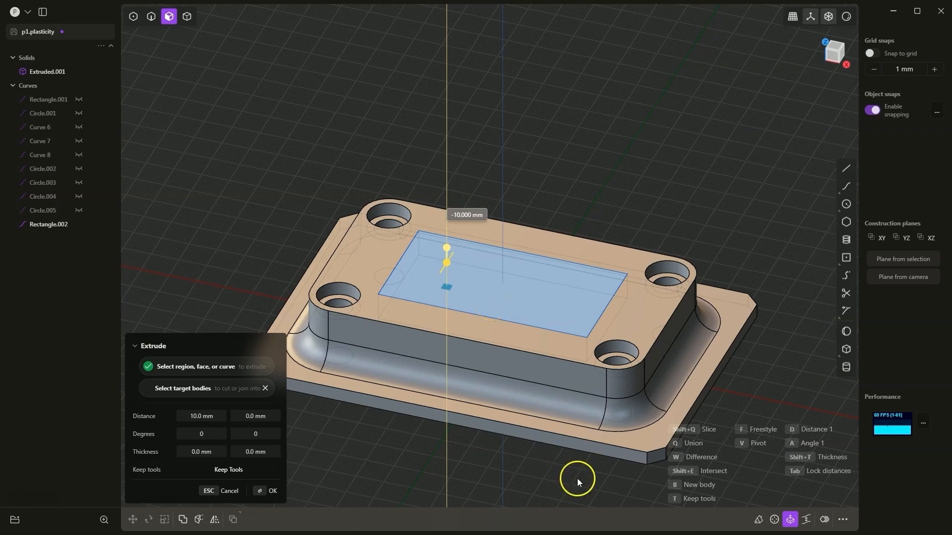
{"action": "left_click", "coordinate": [697, 459]}
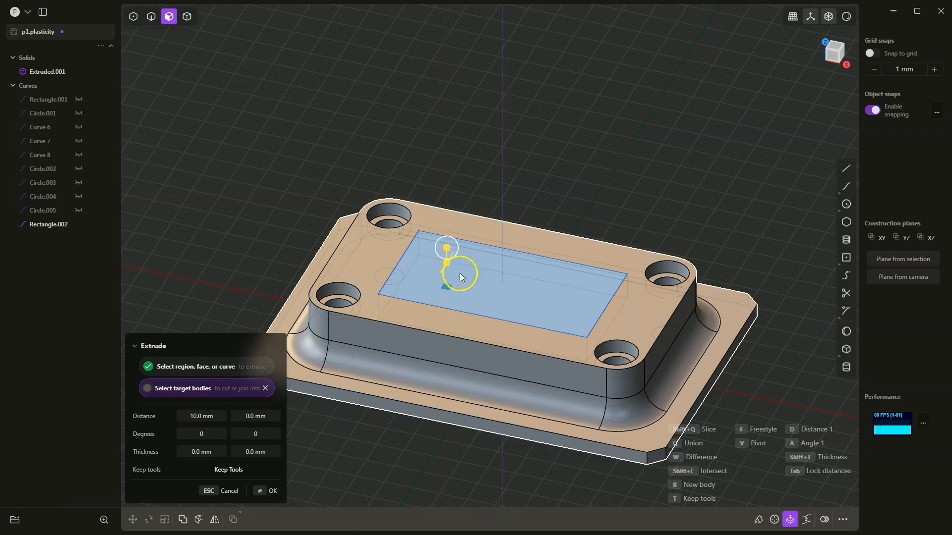
{"action": "left_click", "coordinate": [546, 349]}
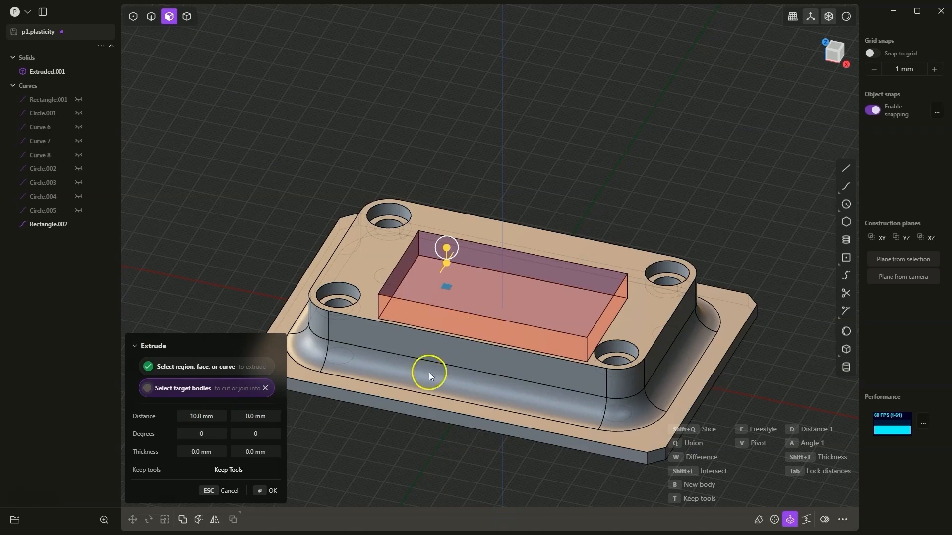
{"action": "left_click", "coordinate": [271, 492]}
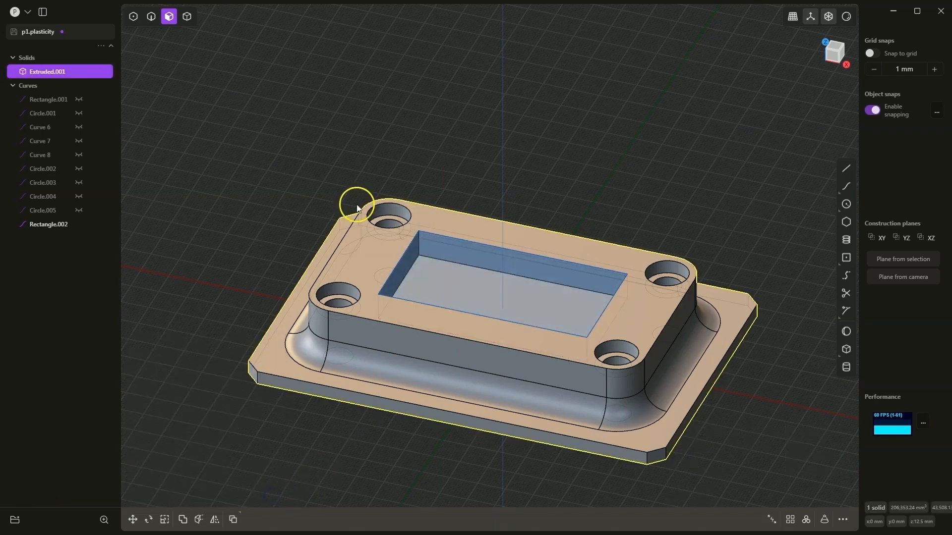
{"action": "left_click", "coordinate": [79, 225]}
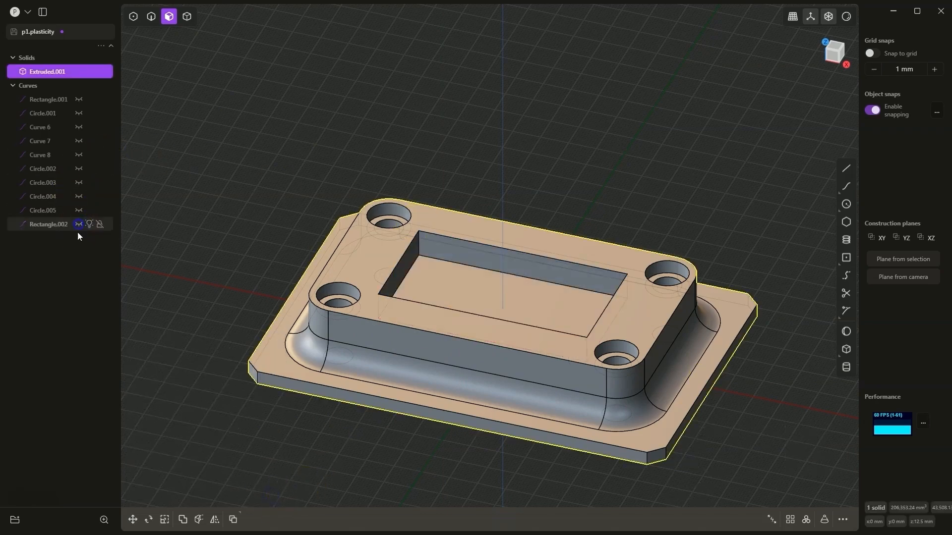
{"action": "mouse_move", "coordinate": [558, 305]}
{"action": "middle_mouse_down"}
{"action": "mouse_move", "coordinate": [501, 335]}
{"action": "mouse_move", "coordinate": [583, 314]}
{"action": "mouse_move", "coordinate": [593, 350]}
{"action": "mouse_move", "coordinate": [578, 314]}
{"action": "mouse_move", "coordinate": [552, 334]}
{"action": "mouse_move", "coordinate": [553, 317]}
{"action": "middle_mouse_up"}
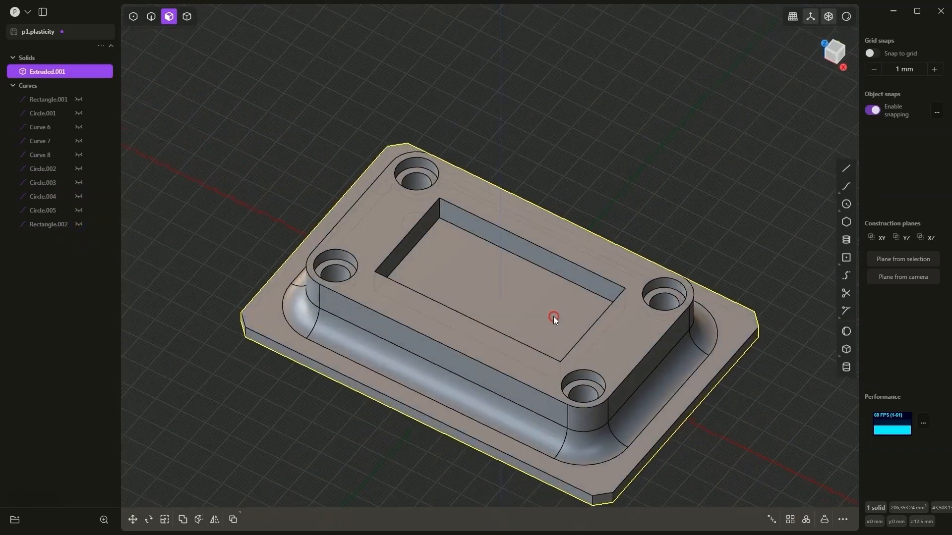
{"action": "left_click", "coordinate": [686, 230]}
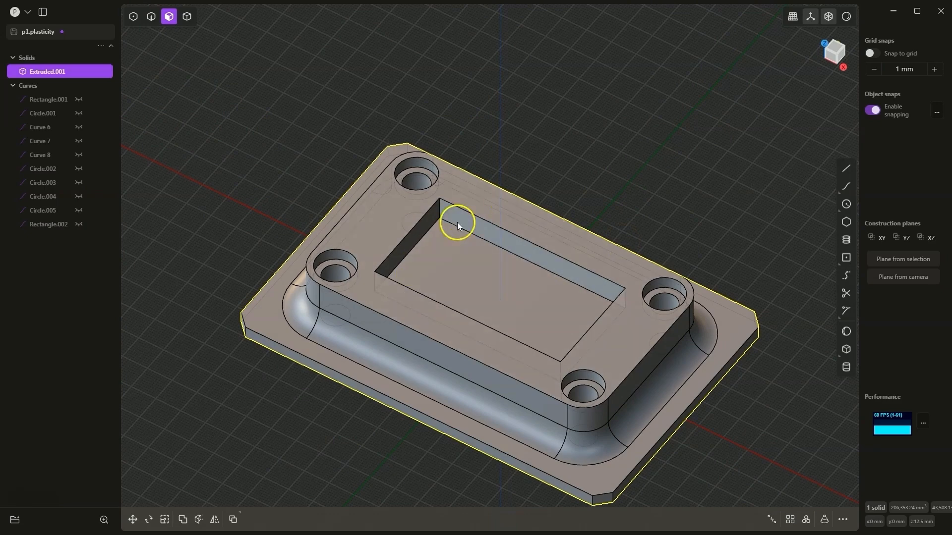
Create a new file and draw a seven-sided polygon about 20 mm across, centered at the origin on the XY plane.
{"action": "left_click", "coordinate": [28, 11]}
{"action": "left_click", "coordinate": [49, 79]}
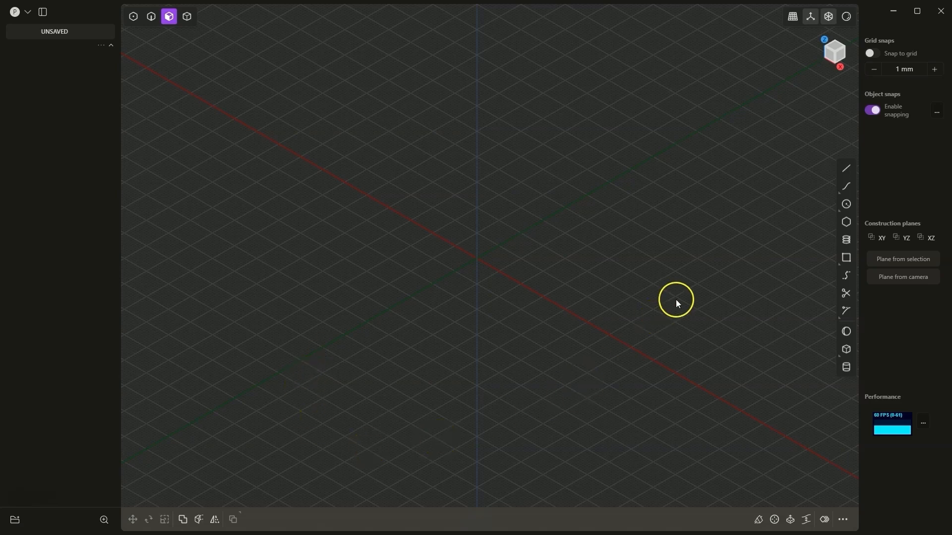
{"action": "left_click", "coordinate": [845, 224]}
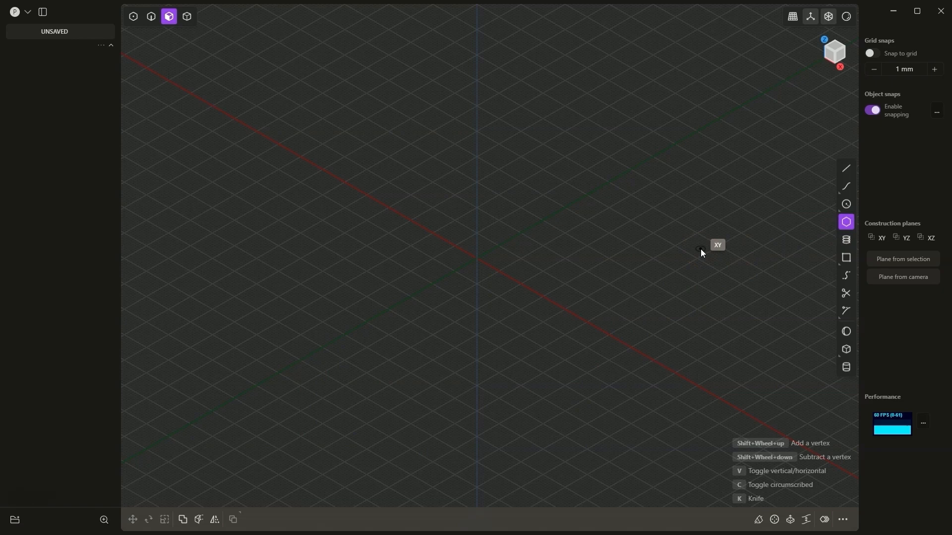
{"action": "left_click", "coordinate": [480, 258]}
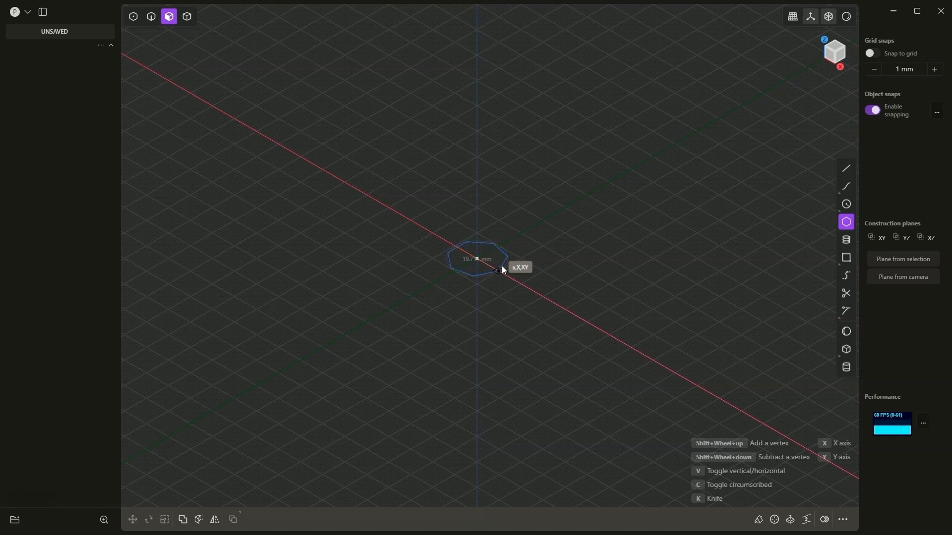
{"action": "scroll", "coordinate": [502, 268], "scroll_direction": "down", "scroll_amount": 2, "text": "shift"}
{"action": "scroll", "coordinate": [503, 268], "scroll_direction": "up", "scroll_amount": 3, "text": "shift"}
{"action": "scroll", "coordinate": [502, 268], "scroll_direction": "up", "scroll_amount": 2, "text": "shift"}
{"action": "key", "text": "Tab"}
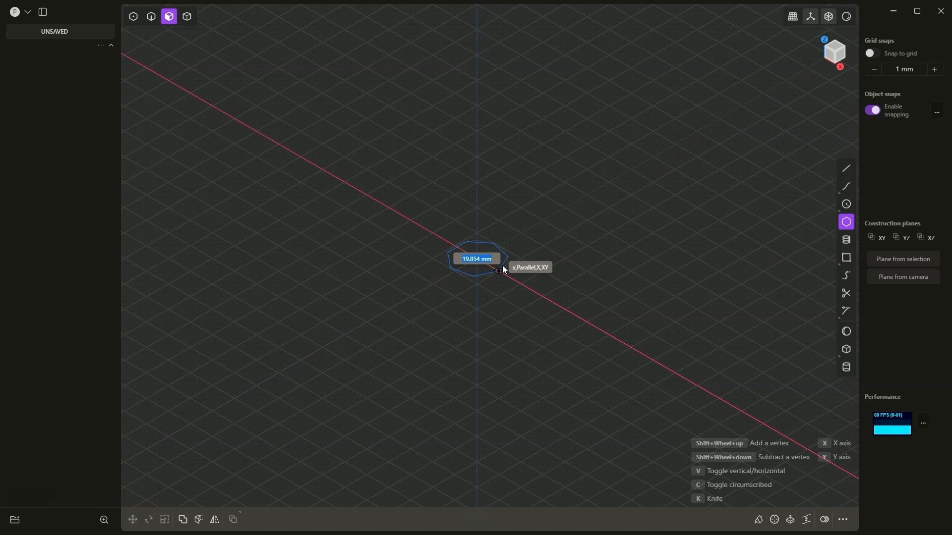
{"action": "key", "text": "Return"}
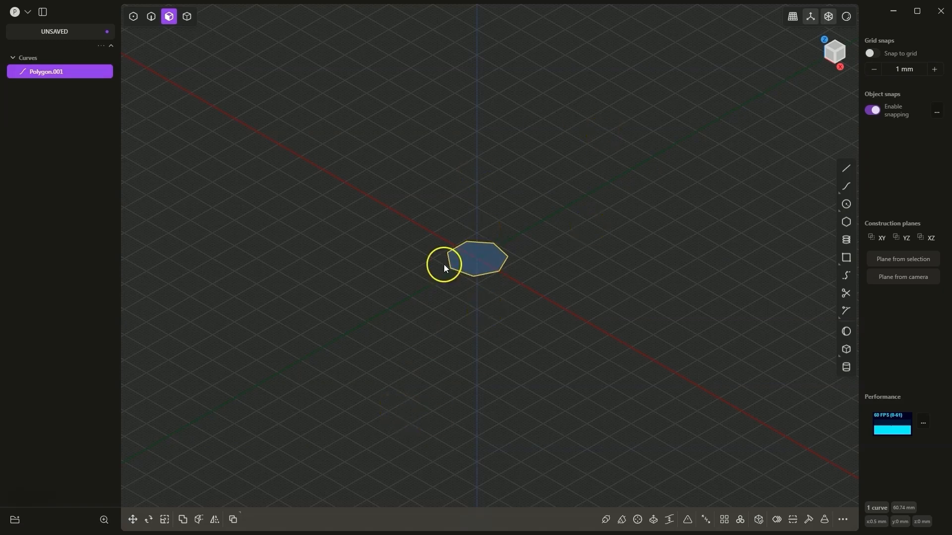
Start a polyline at the polygon's center and draw its first segment vertically along Z, about 69.5 mm long.
{"action": "scroll", "coordinate": [444, 264], "scroll_direction": "down", "scroll_amount": 2}
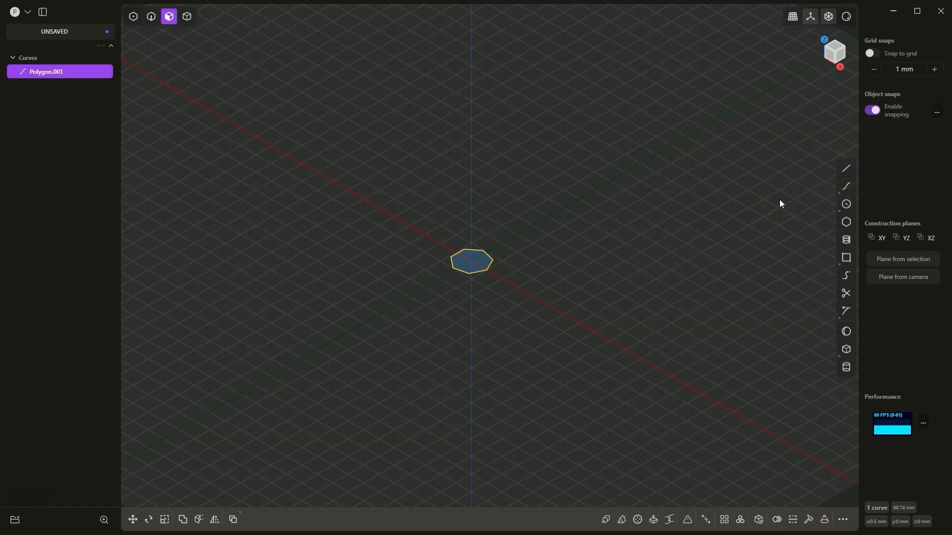
{"action": "left_click", "coordinate": [846, 169]}
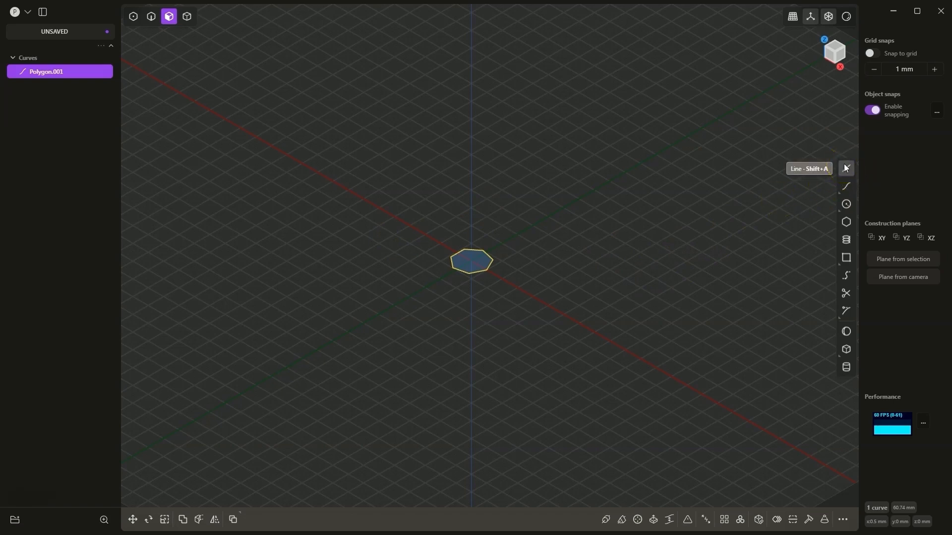
{"action": "left_click", "coordinate": [846, 169]}
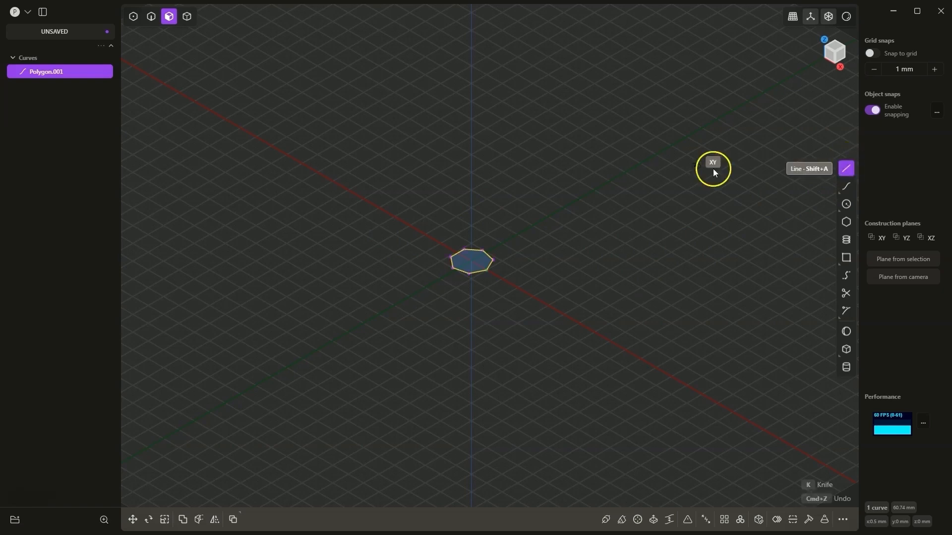
{"action": "scroll", "coordinate": [489, 220], "scroll_direction": "down", "scroll_amount": 1}
{"action": "scroll", "coordinate": [489, 220], "scroll_direction": "up", "scroll_amount": 3}
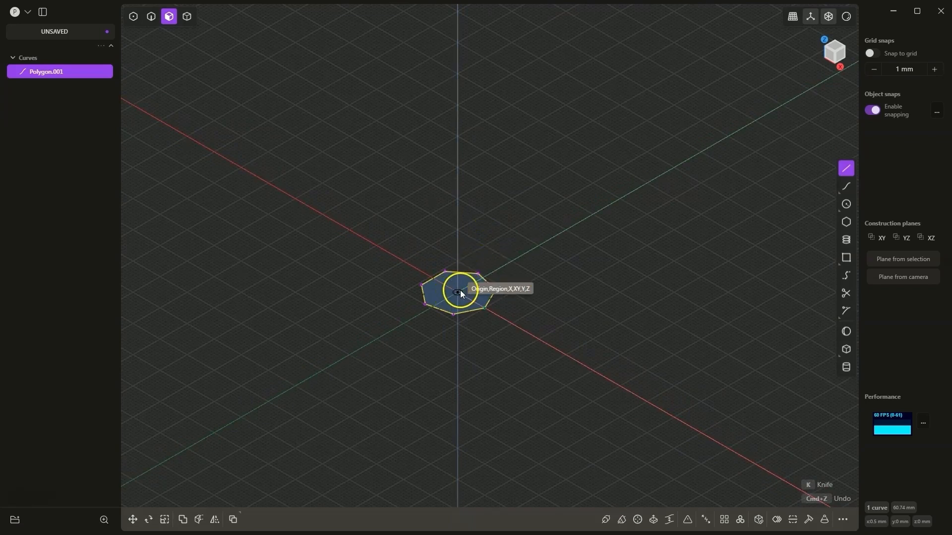
{"action": "left_click", "coordinate": [460, 291]}
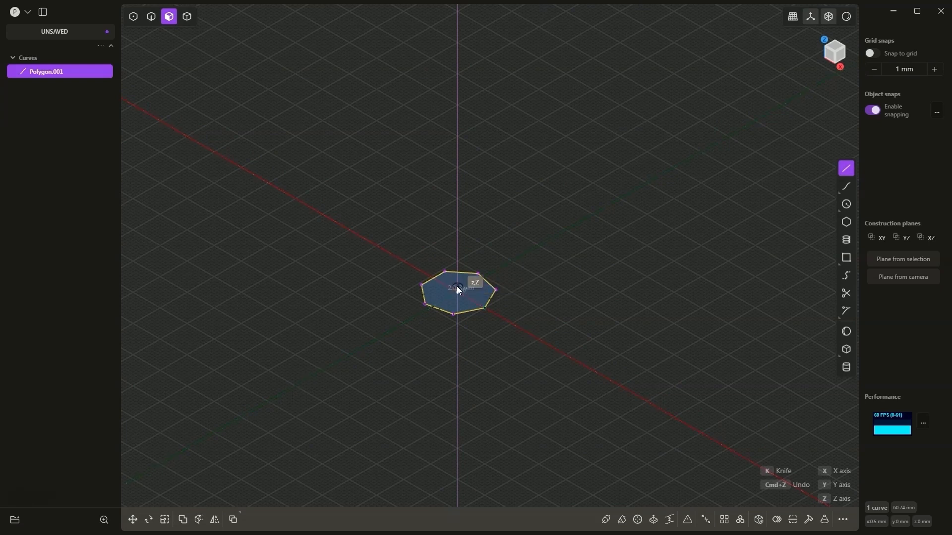
{"action": "left_click", "coordinate": [459, 75]}
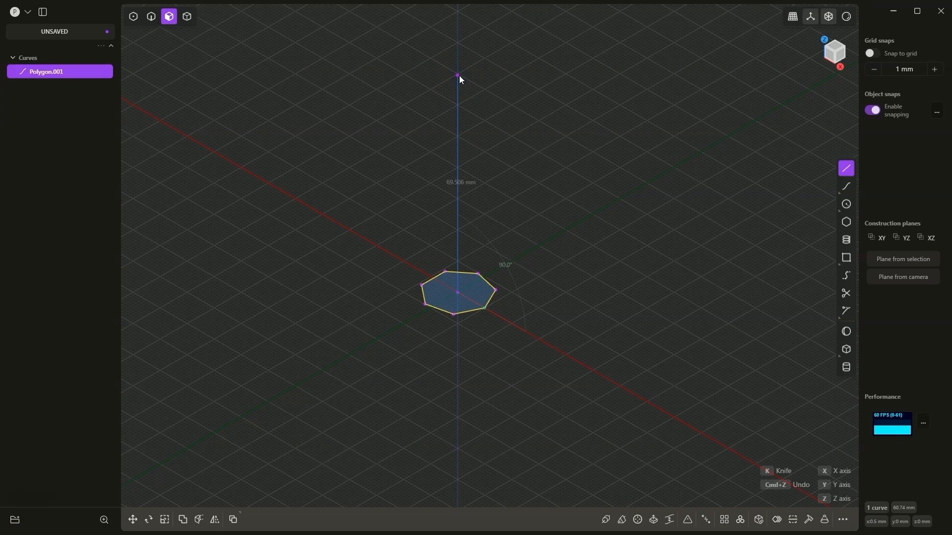
Continue the polyline with a segment about 74.5 mm along Y and one about 95 mm along X, and finish the curve.
{"action": "scroll", "coordinate": [459, 76], "scroll_direction": "down", "scroll_amount": 3}
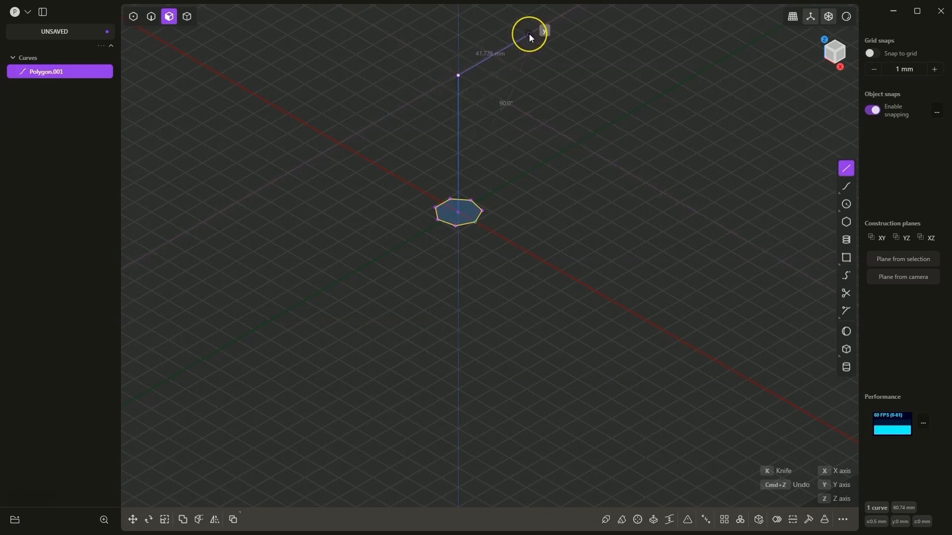
{"action": "scroll", "coordinate": [528, 33], "scroll_direction": "down", "scroll_amount": 1}
{"action": "scroll", "coordinate": [529, 33], "scroll_direction": "up", "scroll_amount": 1}
{"action": "middle_click_drag", "start_coordinate": [528, 34], "coordinate": [498, 155], "text": "shift"}
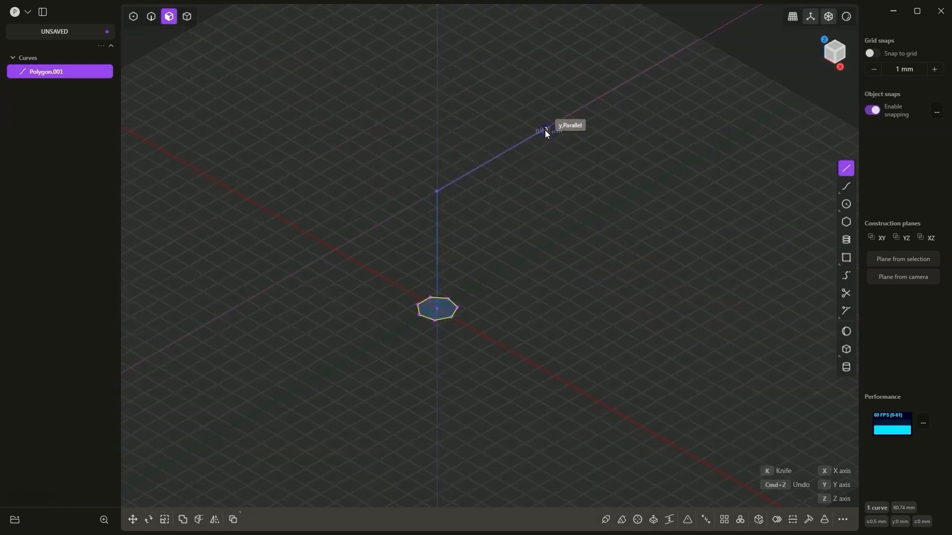
{"action": "left_click", "coordinate": [545, 129]}
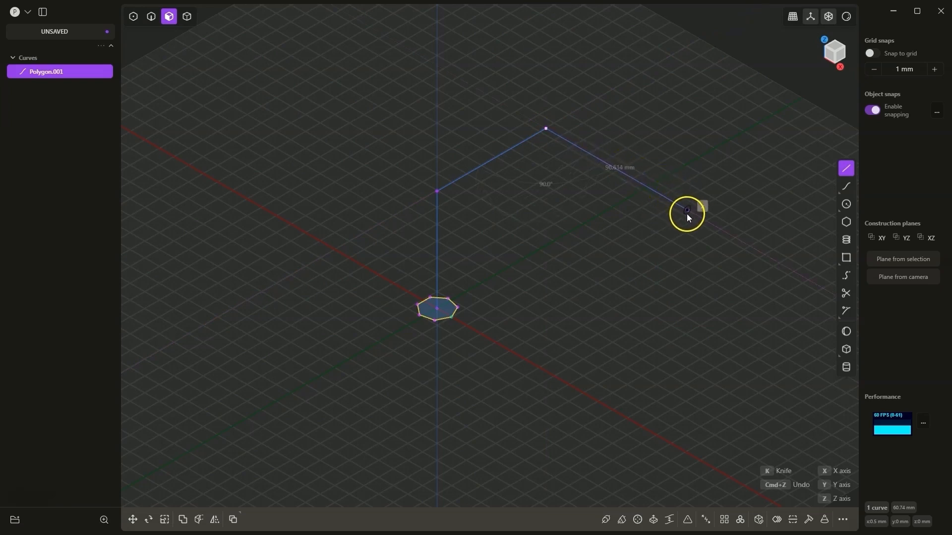
{"action": "left_click", "coordinate": [684, 210]}
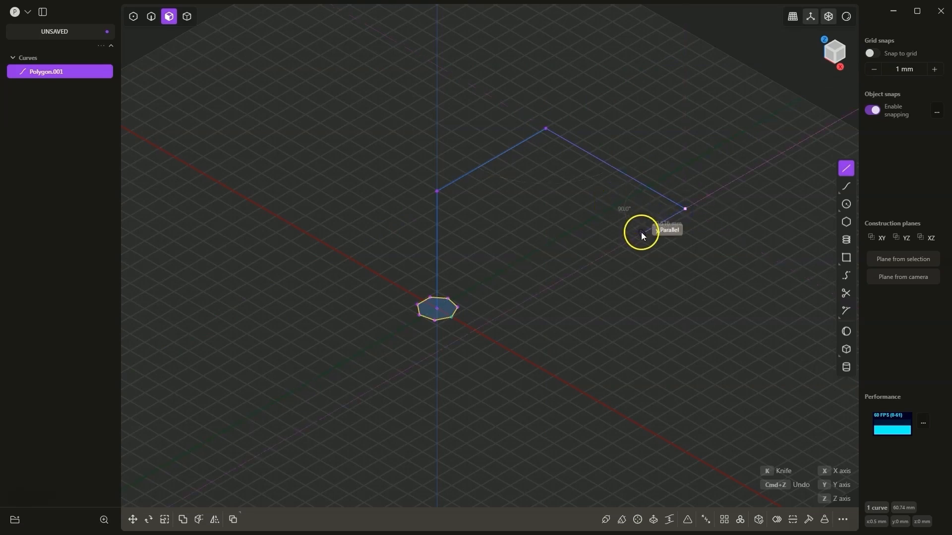
{"action": "key", "text": "Return"}
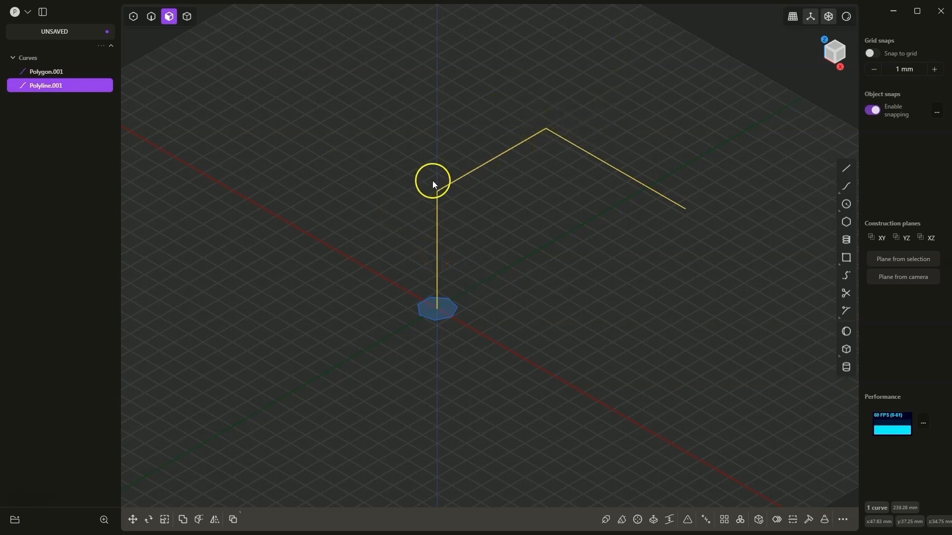
Fillet the polyline's two corner points together with a small distance.
{"action": "middle_click_drag", "start_coordinate": [477, 222], "coordinate": [537, 254]}
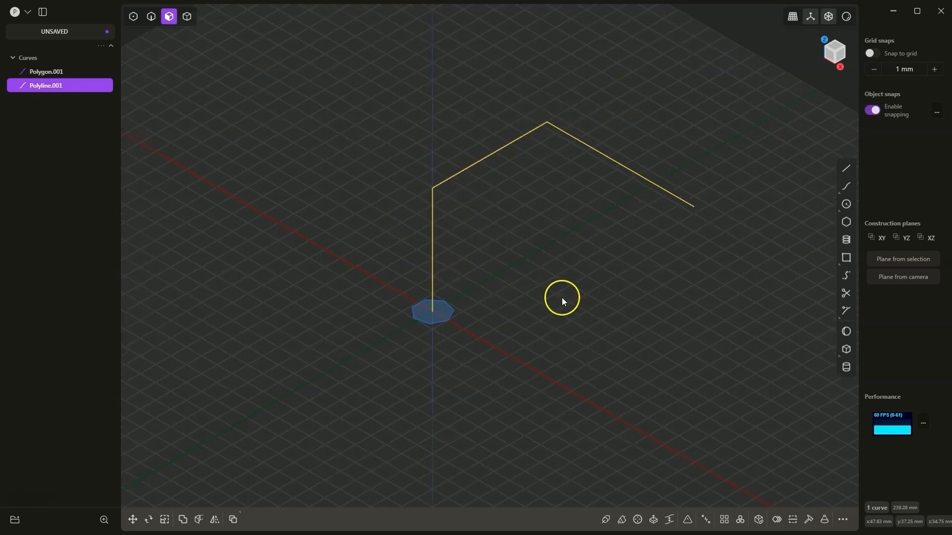
{"action": "mouse_move", "coordinate": [561, 297]}
{"action": "middle_mouse_down"}
{"action": "mouse_move", "coordinate": [538, 293]}
{"action": "mouse_move", "coordinate": [598, 272]}
{"action": "mouse_move", "coordinate": [712, 279]}
{"action": "mouse_move", "coordinate": [529, 289]}
{"action": "mouse_move", "coordinate": [554, 312]}
{"action": "mouse_move", "coordinate": [564, 282]}
{"action": "mouse_move", "coordinate": [542, 294]}
{"action": "mouse_move", "coordinate": [554, 292]}
{"action": "middle_mouse_up"}
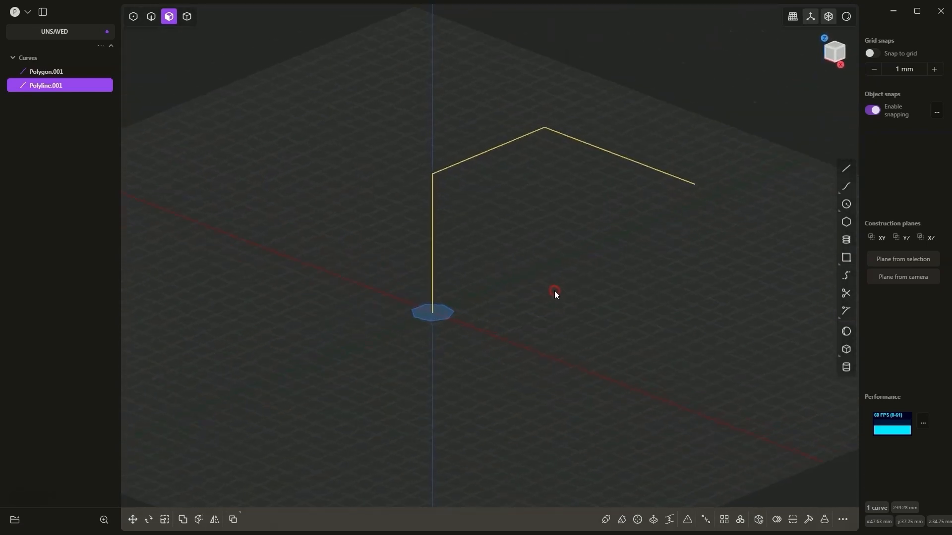
{"action": "left_click", "coordinate": [134, 18]}
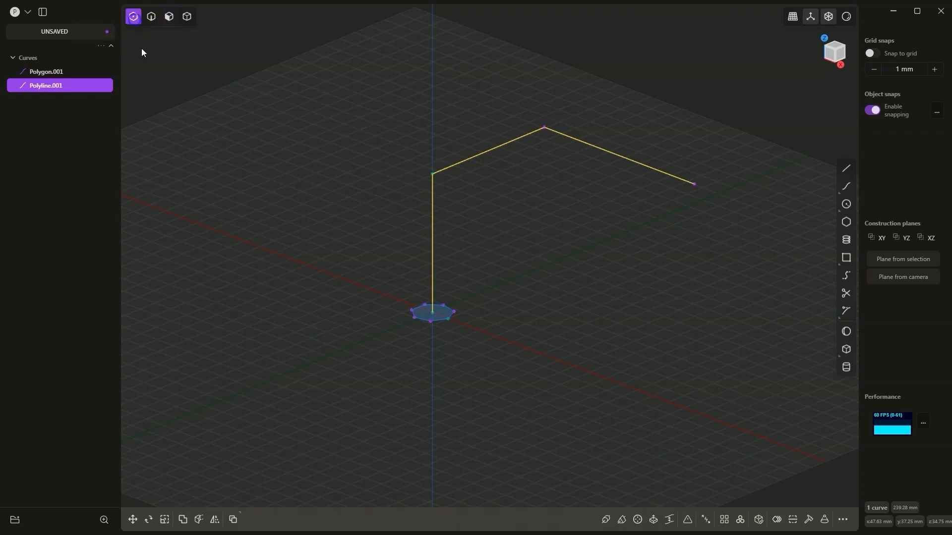
{"action": "left_click", "coordinate": [433, 174]}
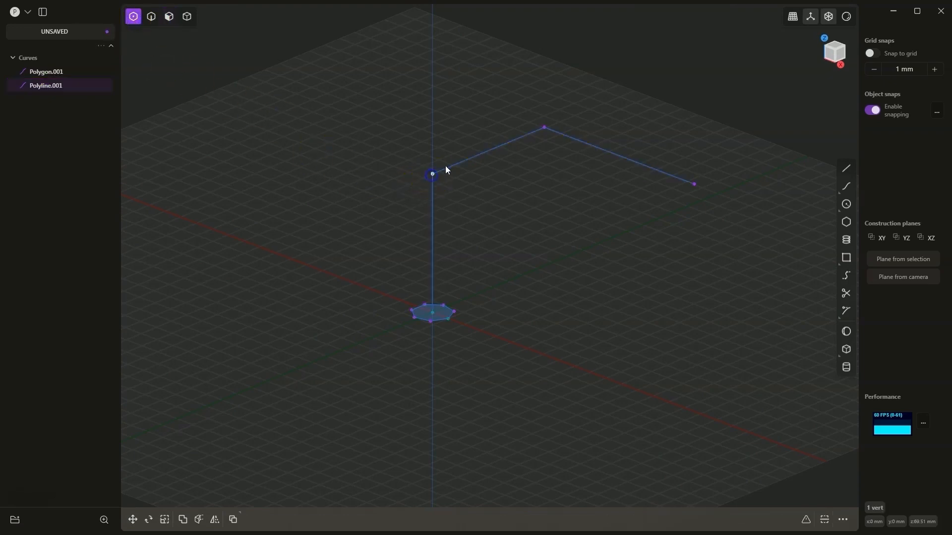
{"action": "left_click", "coordinate": [544, 129], "text": "shift"}
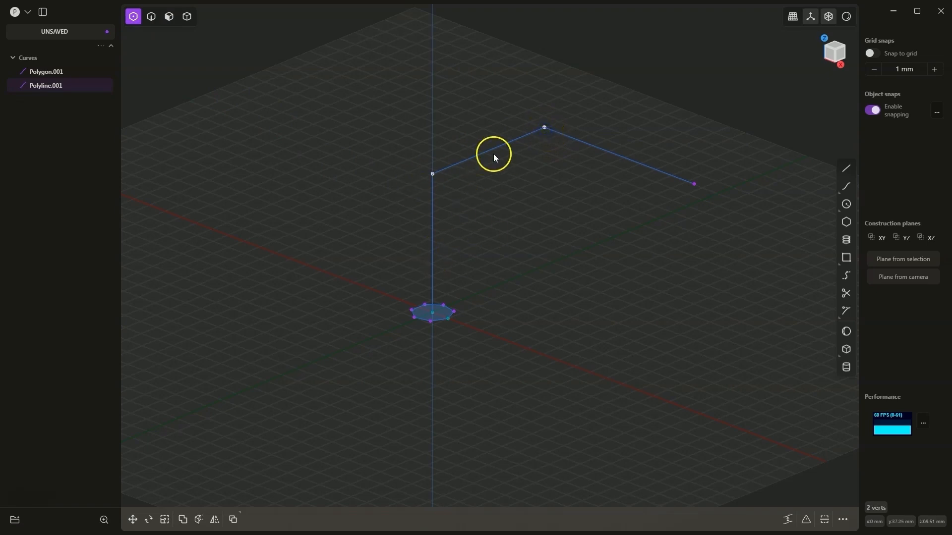
{"action": "key", "text": "f"}
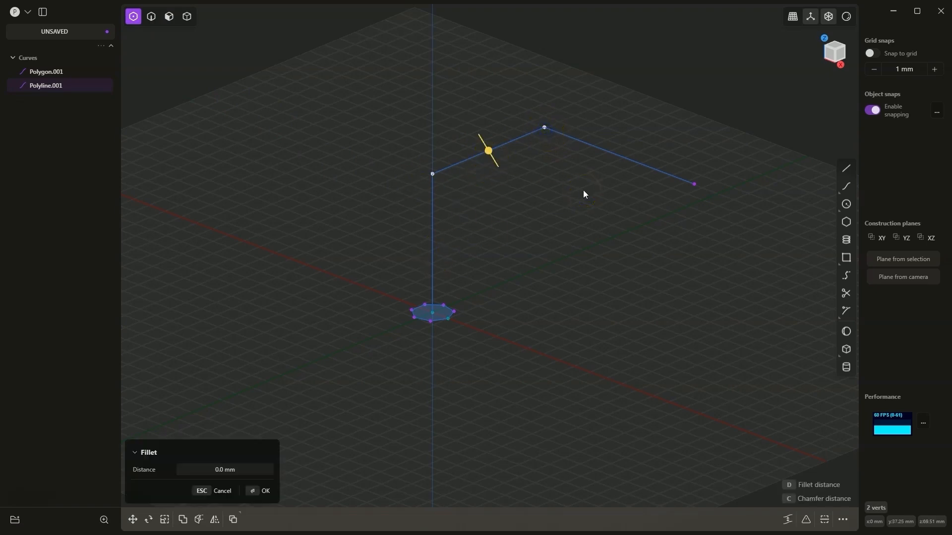
{"action": "left_click_drag", "start_coordinate": [490, 148], "coordinate": [484, 145]}
{"action": "left_click", "coordinate": [265, 491]}
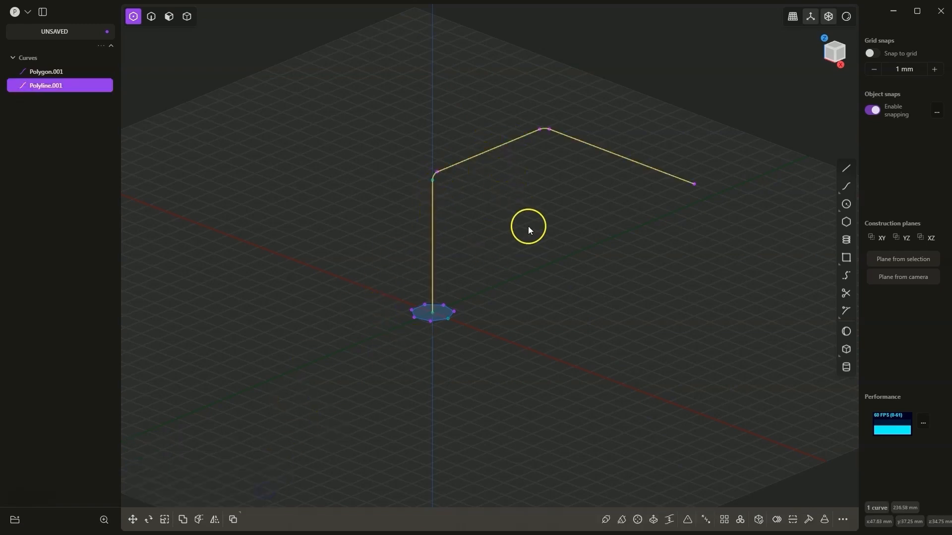
Try to sweep the polygon region along the slightly rounded polyline as its spine.
{"action": "left_click", "coordinate": [169, 16]}
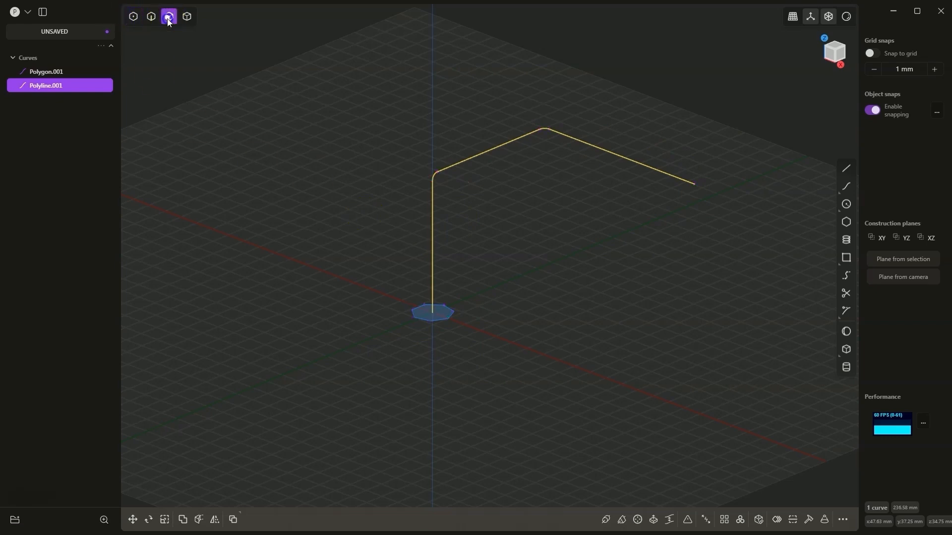
{"action": "left_click", "coordinate": [429, 313]}
{"action": "key", "text": "e"}
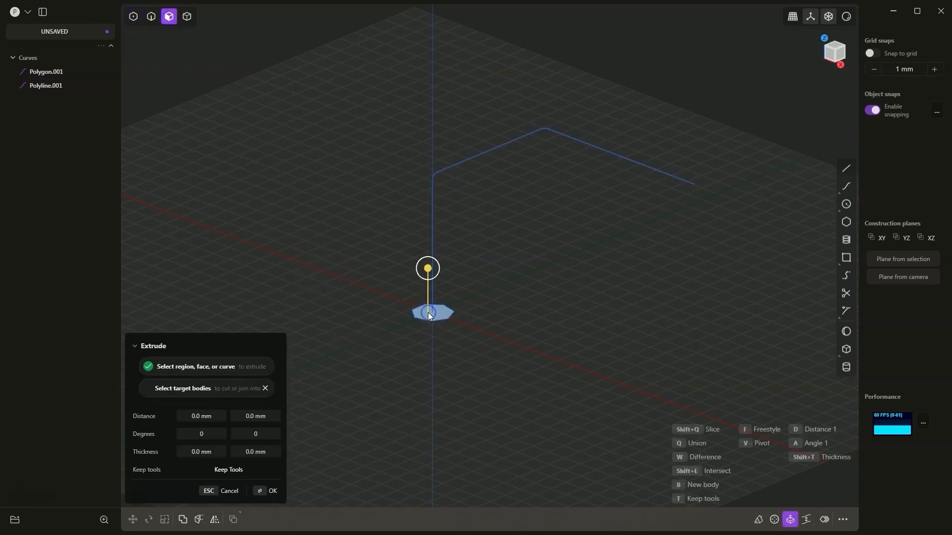
{"action": "left_click", "coordinate": [761, 521]}
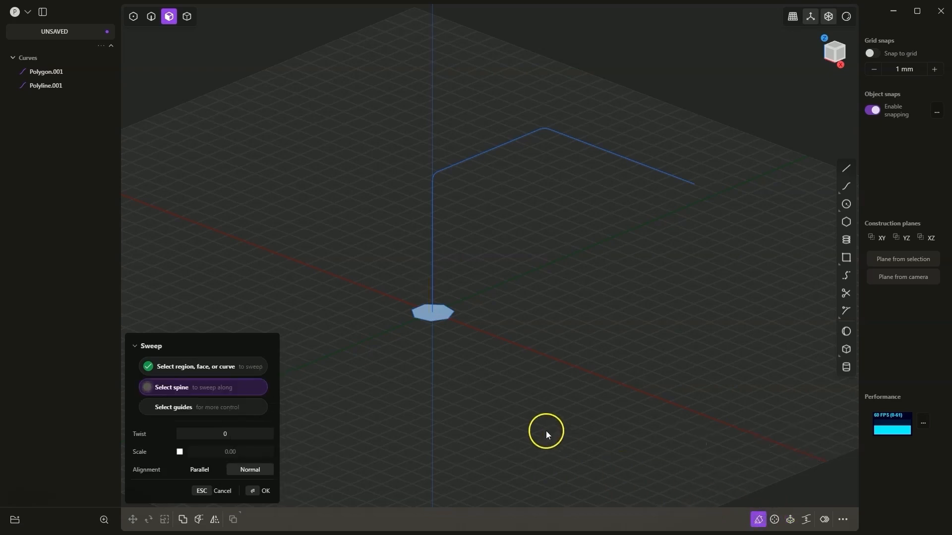
{"action": "left_click", "coordinate": [435, 240]}
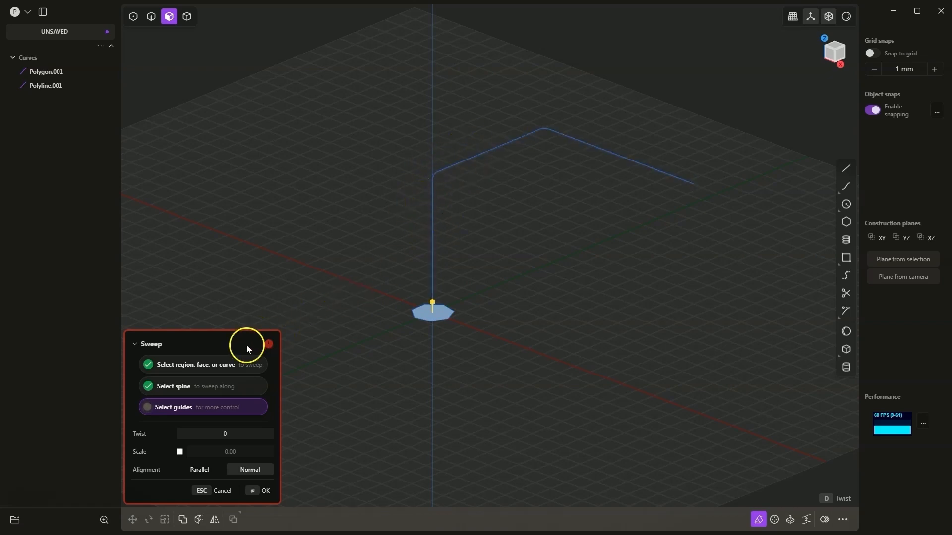
{"action": "mouse_move", "coordinate": [271, 344]}
{"action": "left_click", "coordinate": [221, 494]}
{"action": "left_click", "coordinate": [344, 278]}
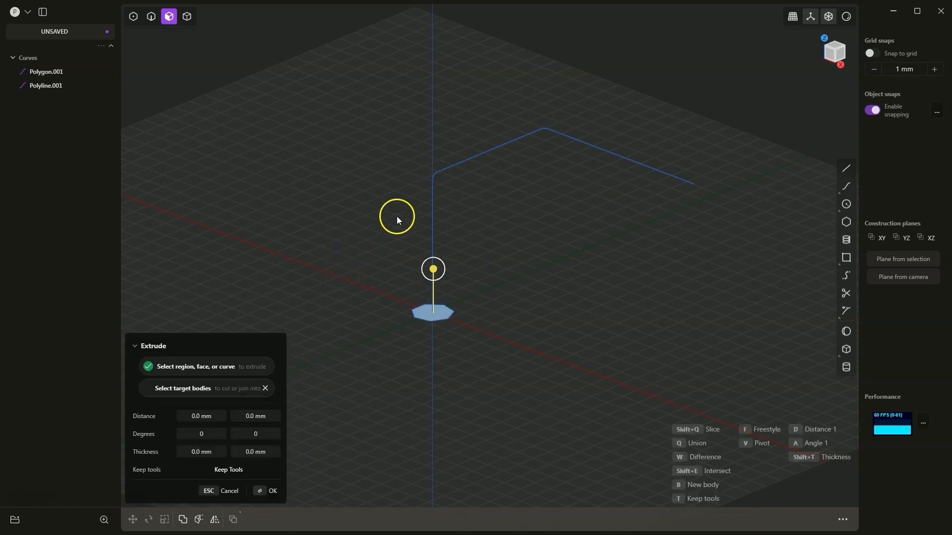
Cancel the extrusion and undo the small fillets on the polyline's corners.
{"action": "key", "text": "Escape"}
{"action": "left_click", "coordinate": [433, 174]}
{"action": "left_click", "coordinate": [435, 173]}
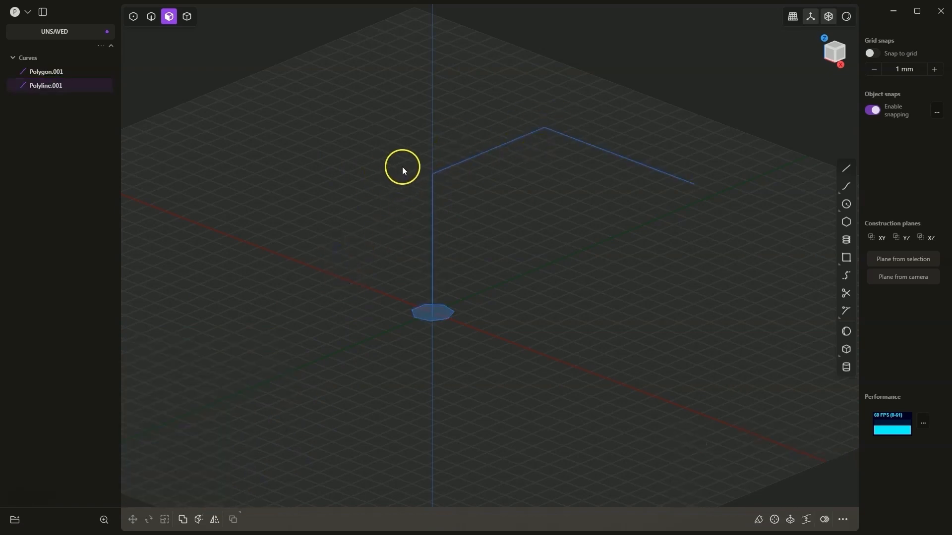
Fillet the polyline's two corner points together with a distance of about 29 mm.
{"action": "left_click", "coordinate": [136, 19]}
{"action": "left_click", "coordinate": [432, 175]}
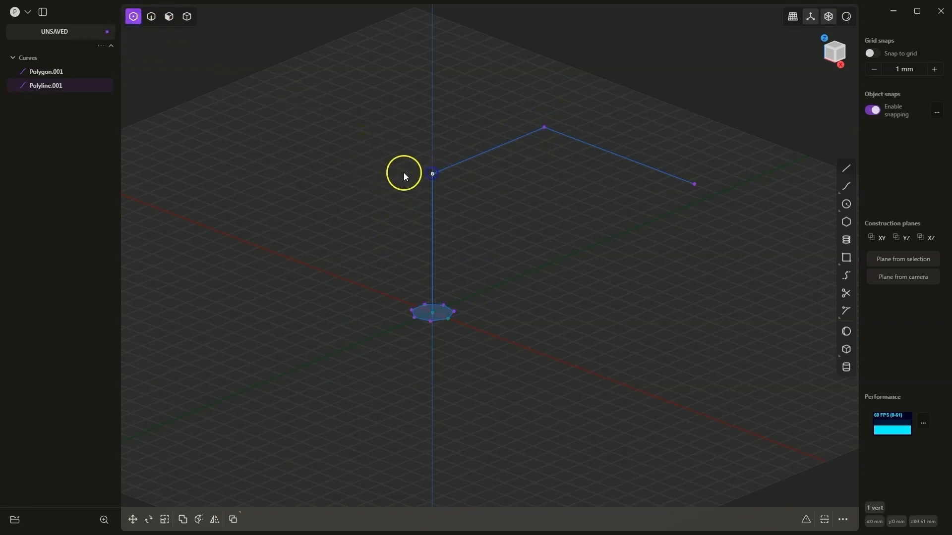
{"action": "left_click", "coordinate": [548, 127], "text": "shift"}
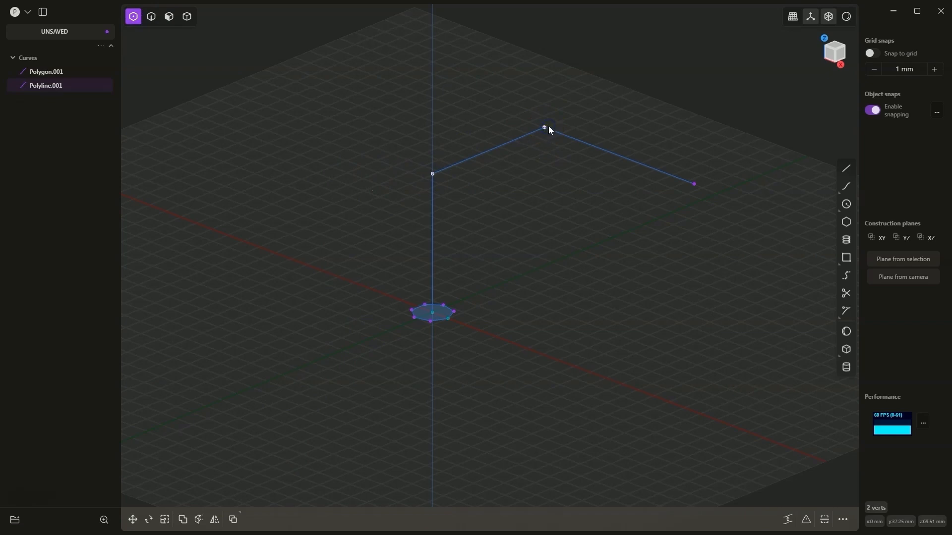
{"action": "key", "text": "f"}
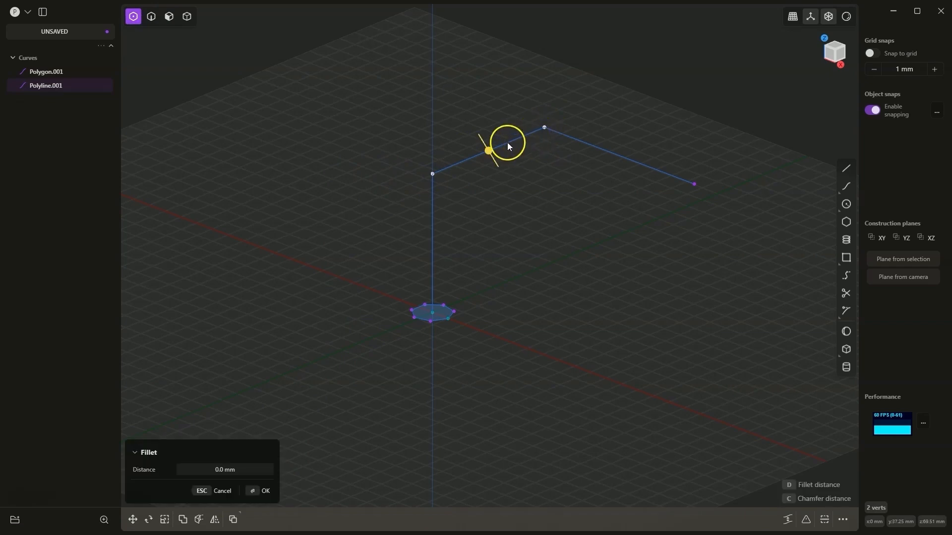
{"action": "left_click_drag", "start_coordinate": [490, 148], "coordinate": [432, 117]}
{"action": "left_click", "coordinate": [557, 250]}
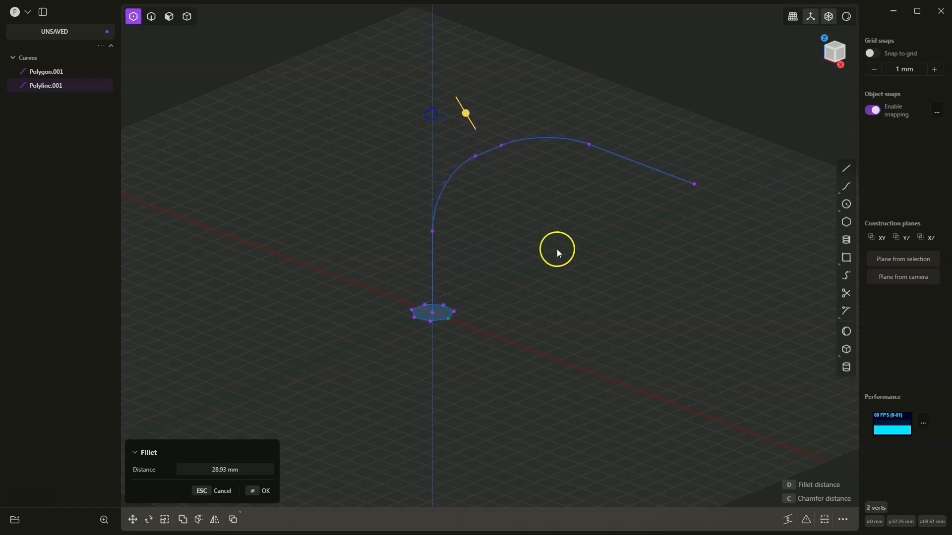
{"action": "left_click", "coordinate": [266, 491]}
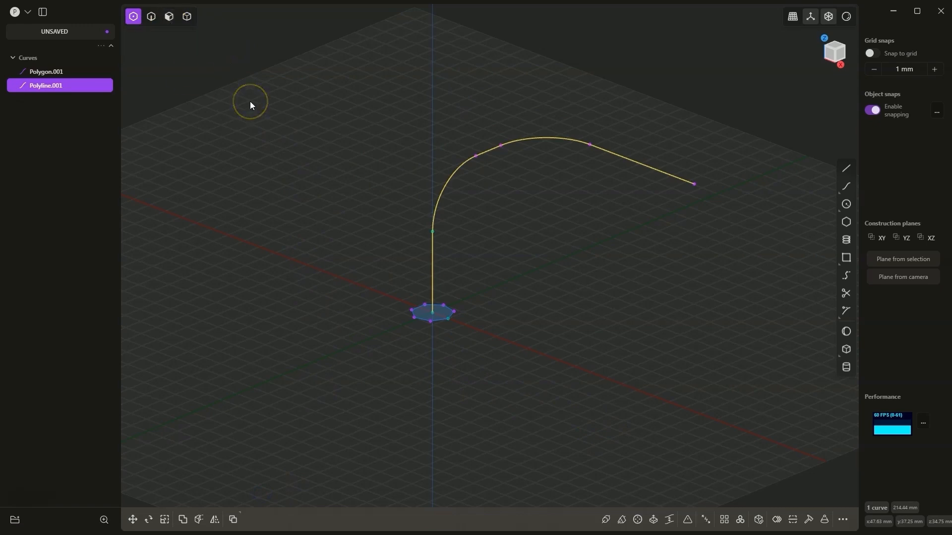
Sweep the polygon region along the filleted polyline into a solid, with zero twist and normal alignment.
{"action": "key", "text": "3"}
{"action": "left_click", "coordinate": [439, 317]}
{"action": "key", "text": "e"}
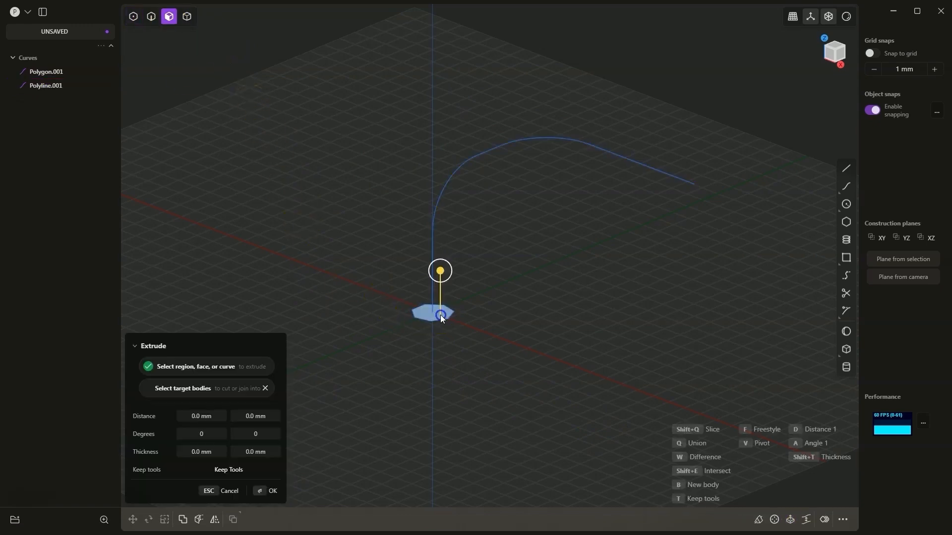
{"action": "left_click", "coordinate": [758, 521]}
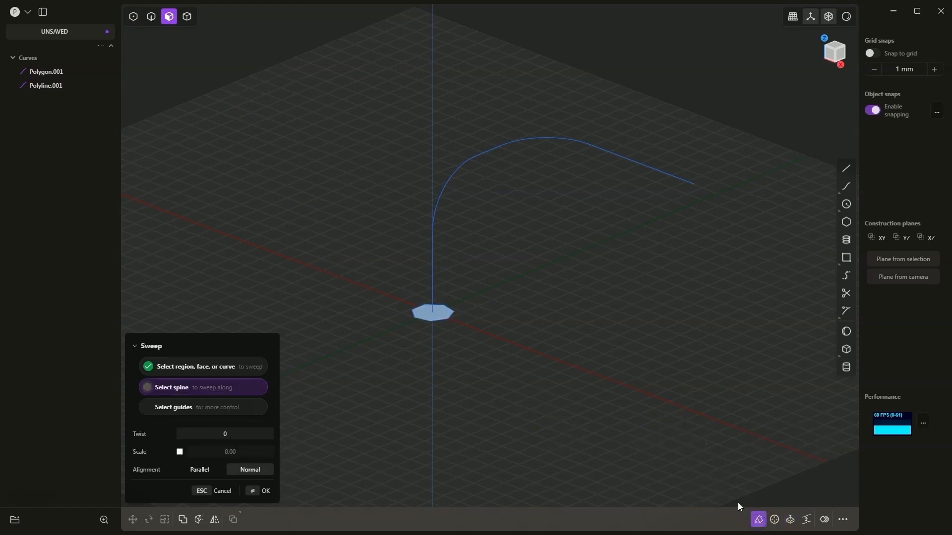
{"action": "left_click", "coordinate": [435, 272]}
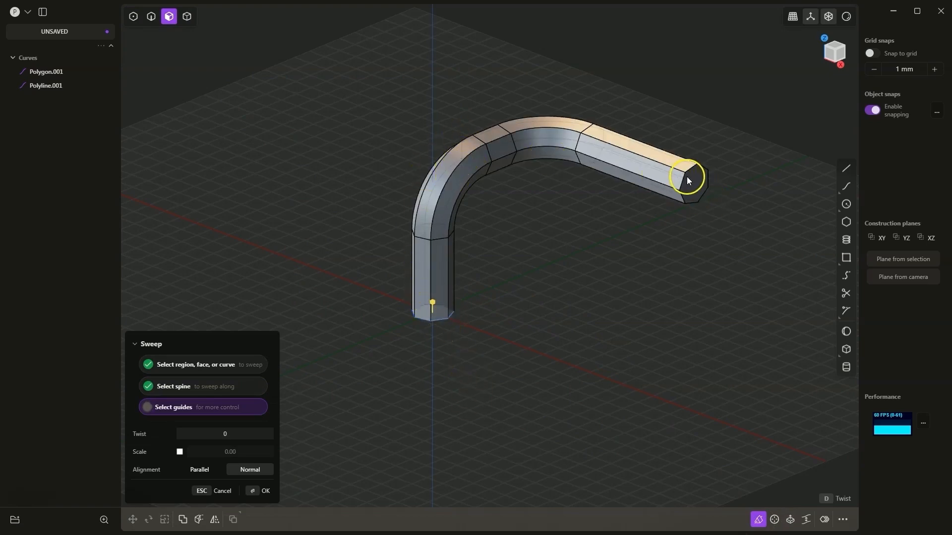
{"action": "left_click", "coordinate": [256, 492]}
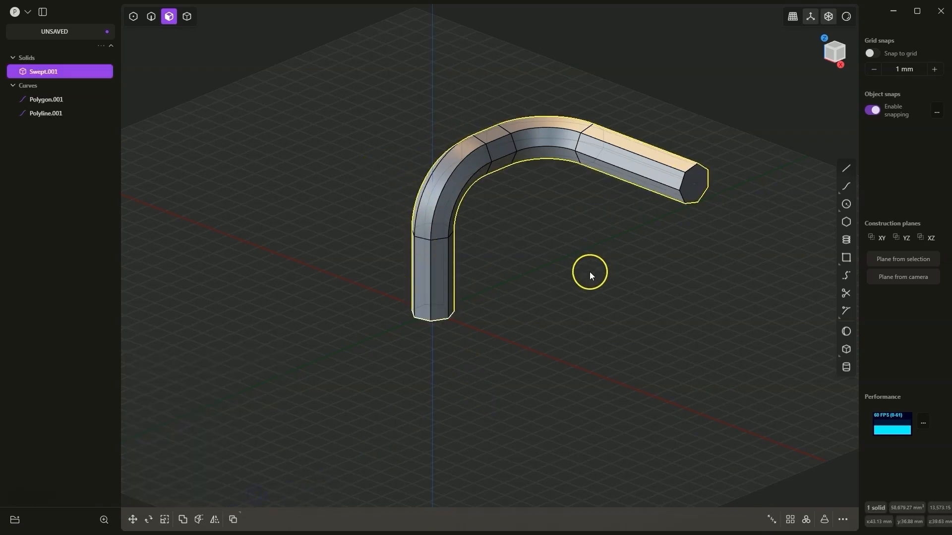
Try to shorten the swept bar by offsetting its end face inward about 32 mm with the Moving grow mode.
{"action": "left_click", "coordinate": [689, 178]}
{"action": "key", "text": "o"}
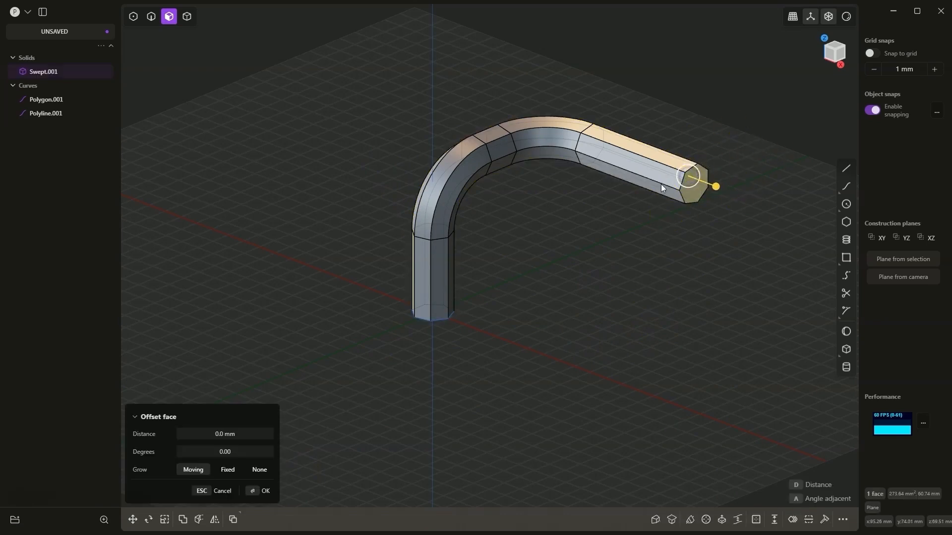
{"action": "left_click_drag", "start_coordinate": [719, 189], "coordinate": [638, 157]}
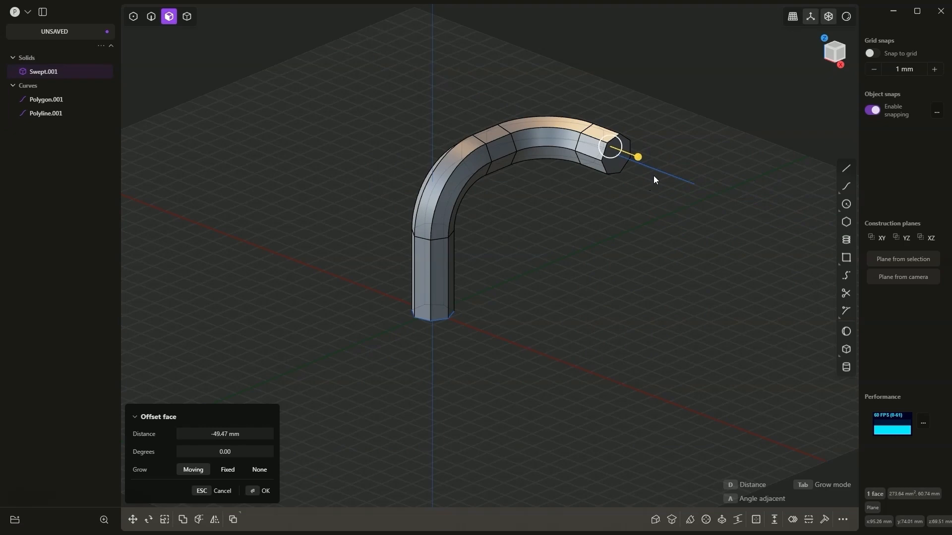
{"action": "mouse_move", "coordinate": [648, 159]}
{"action": "left_mouse_down"}
{"action": "mouse_move", "coordinate": [640, 157]}
{"action": "mouse_move", "coordinate": [742, 201]}
{"action": "mouse_move", "coordinate": [662, 171]}
{"action": "left_mouse_up"}
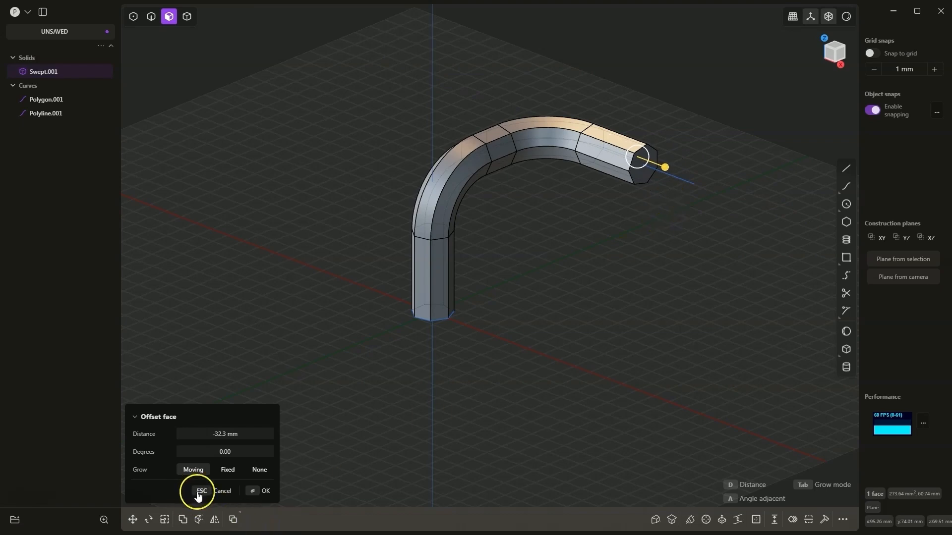
{"action": "left_click", "coordinate": [212, 491]}
{"action": "left_click", "coordinate": [579, 288]}
Draw a four-segment polyline beside the bar, about 609 mm long, running along X, up Z, along Y and back diagonally.
{"action": "middle_click_drag", "start_coordinate": [579, 287], "coordinate": [528, 303]}
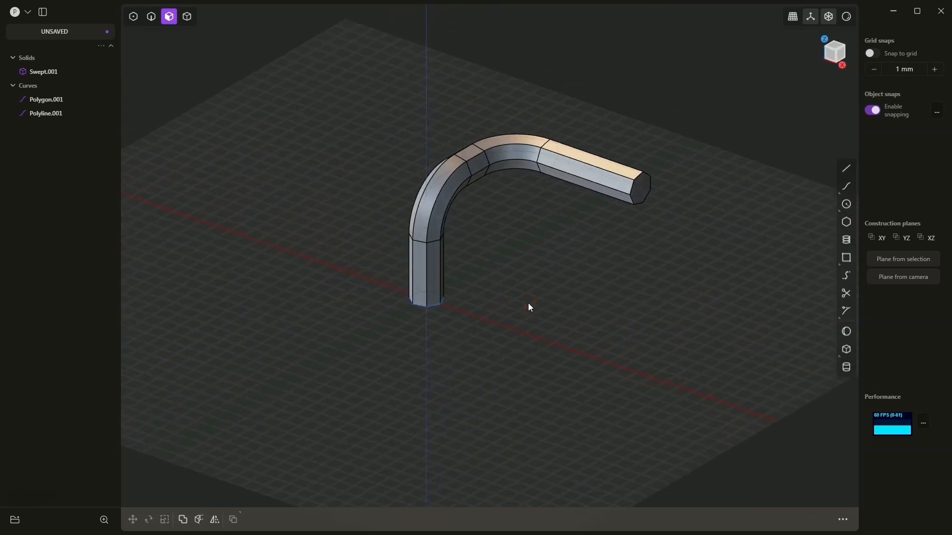
{"action": "scroll", "coordinate": [420, 241], "scroll_direction": "down", "scroll_amount": 3}
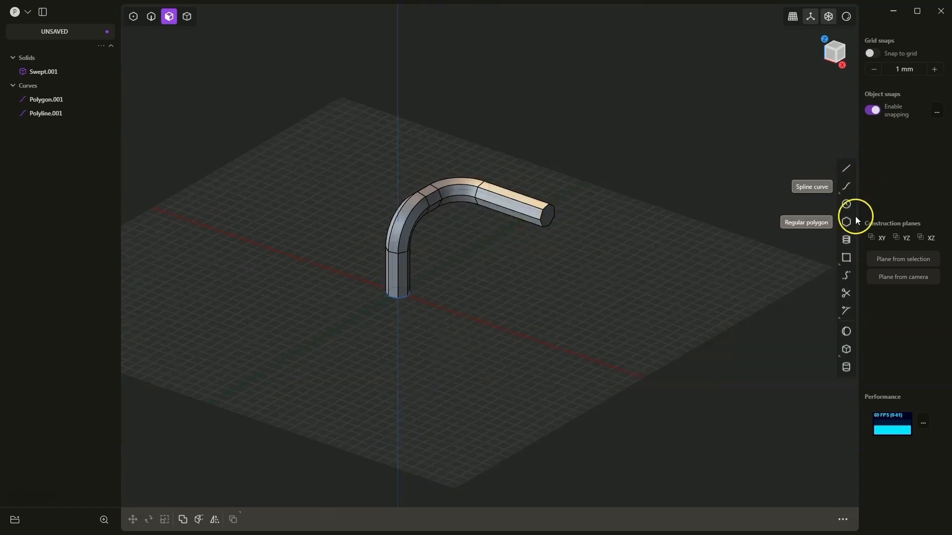
{"action": "left_click", "coordinate": [846, 170]}
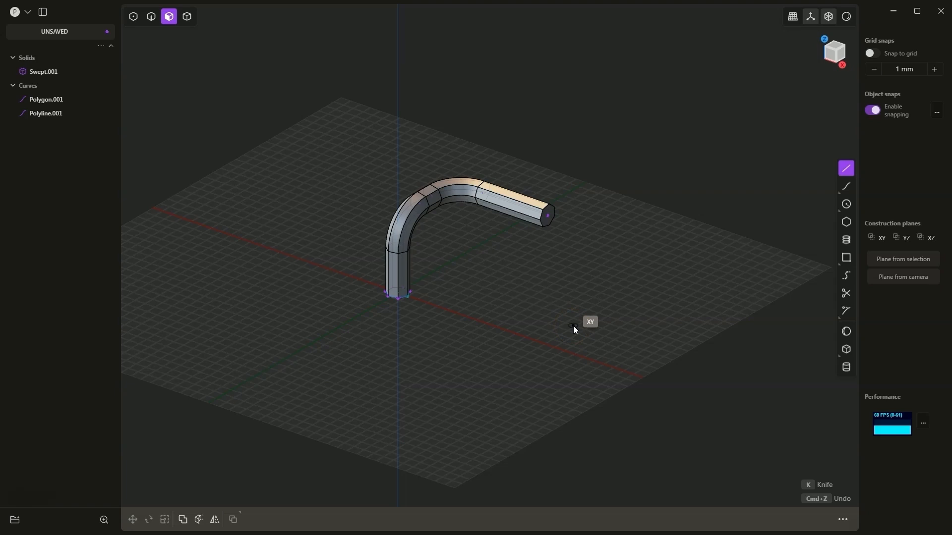
{"action": "left_click", "coordinate": [574, 326]}
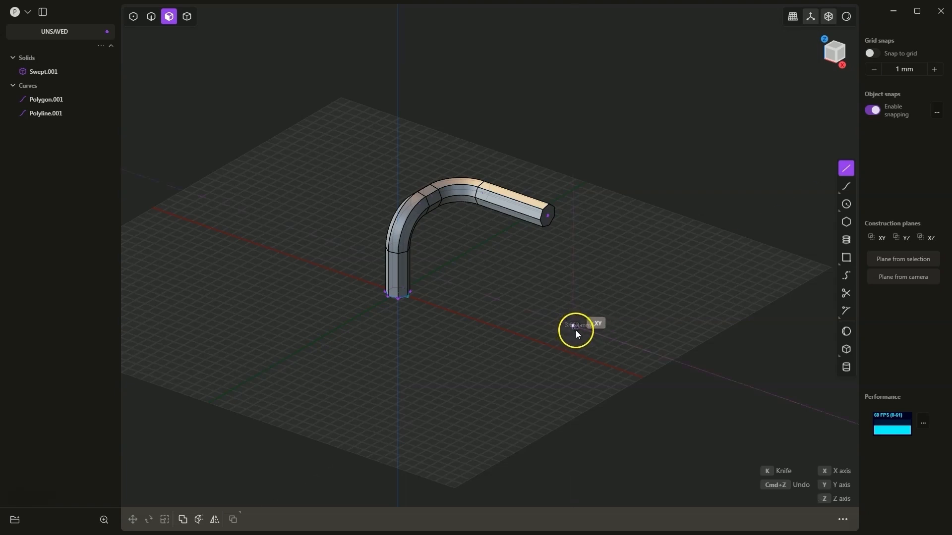
{"action": "left_click_drag", "start_coordinate": [631, 357], "coordinate": [654, 353]}
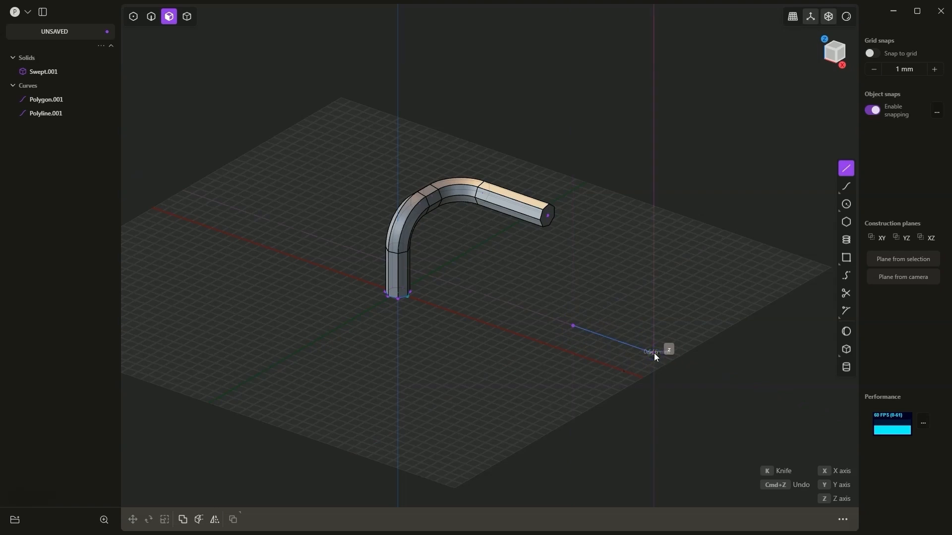
{"action": "left_click_drag", "start_coordinate": [654, 344], "coordinate": [730, 207]}
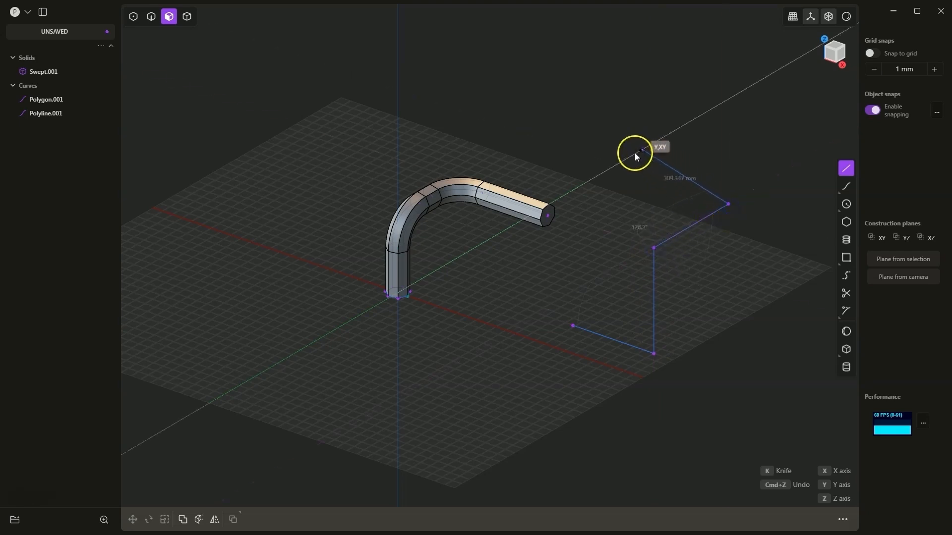
{"action": "left_click", "coordinate": [668, 136]}
{"action": "left_click", "coordinate": [633, 119]}
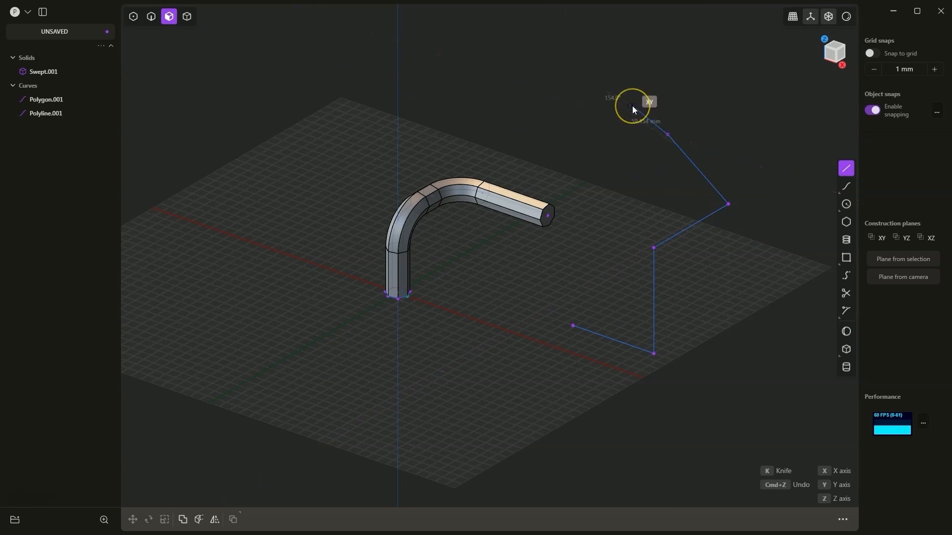
{"action": "right_click", "coordinate": [632, 105]}
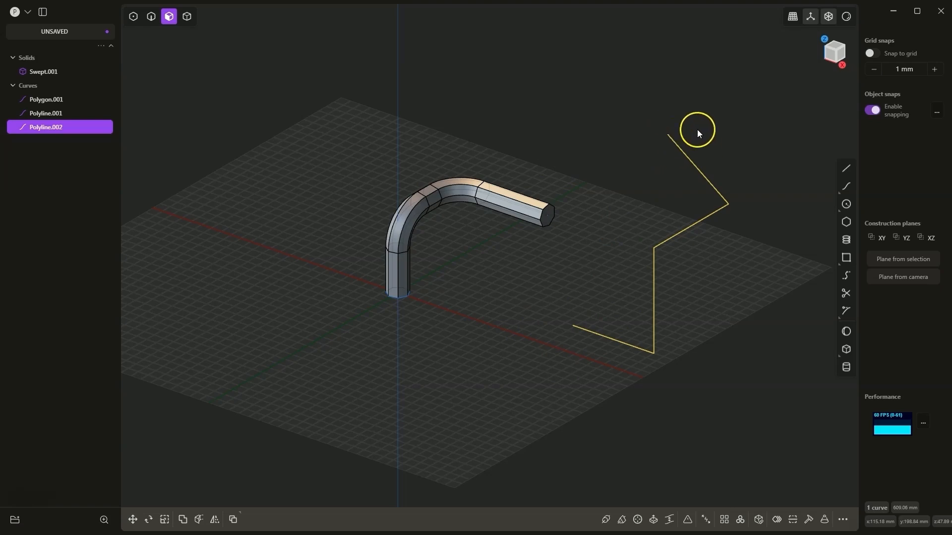
Set a temporary construction plane at the new polyline's start point on the ground, perpendicular to its first segment.
{"action": "mouse_move", "coordinate": [697, 129]}
{"action": "middle_mouse_down"}
{"action": "mouse_move", "coordinate": [726, 149]}
{"action": "mouse_move", "coordinate": [718, 159]}
{"action": "mouse_move", "coordinate": [675, 157]}
{"action": "mouse_move", "coordinate": [715, 126]}
{"action": "middle_mouse_up"}
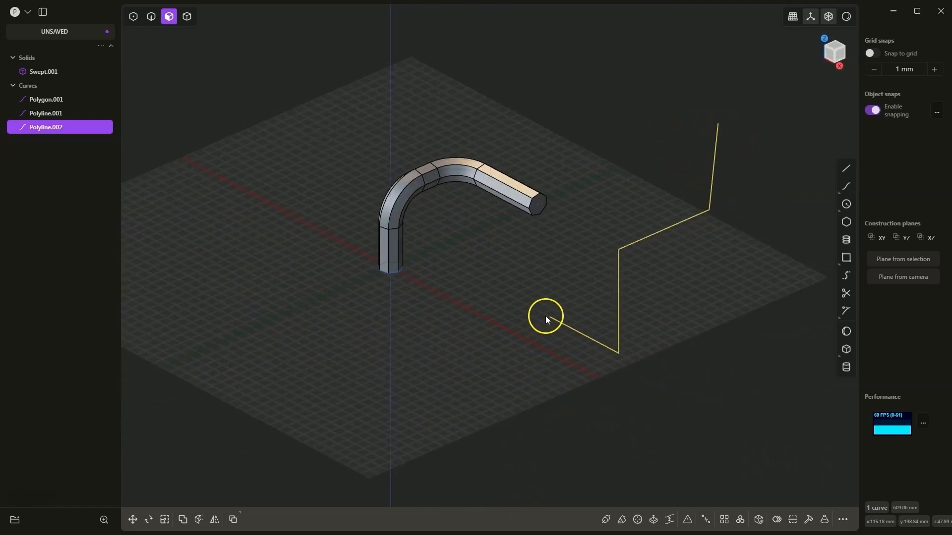
{"action": "middle_click_drag", "start_coordinate": [537, 385], "coordinate": [631, 383]}
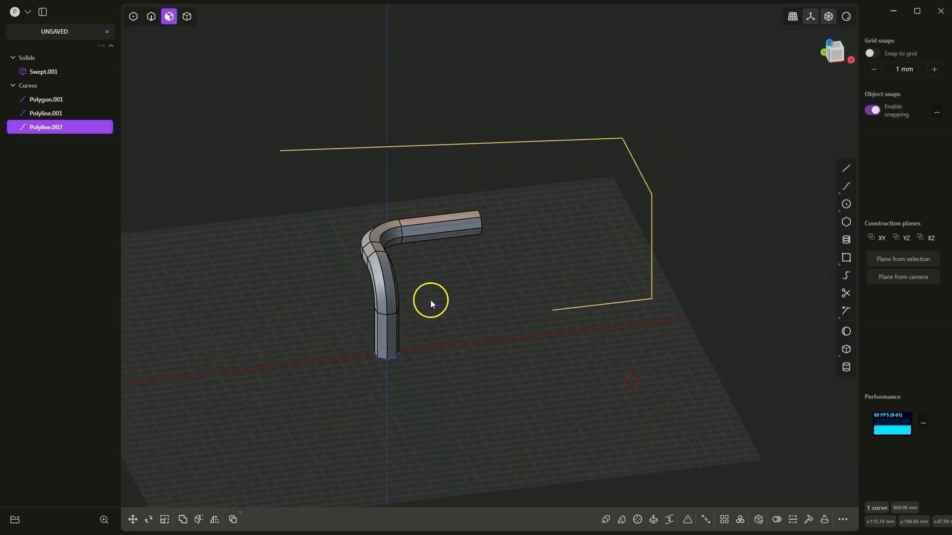
{"action": "left_click", "coordinate": [135, 18]}
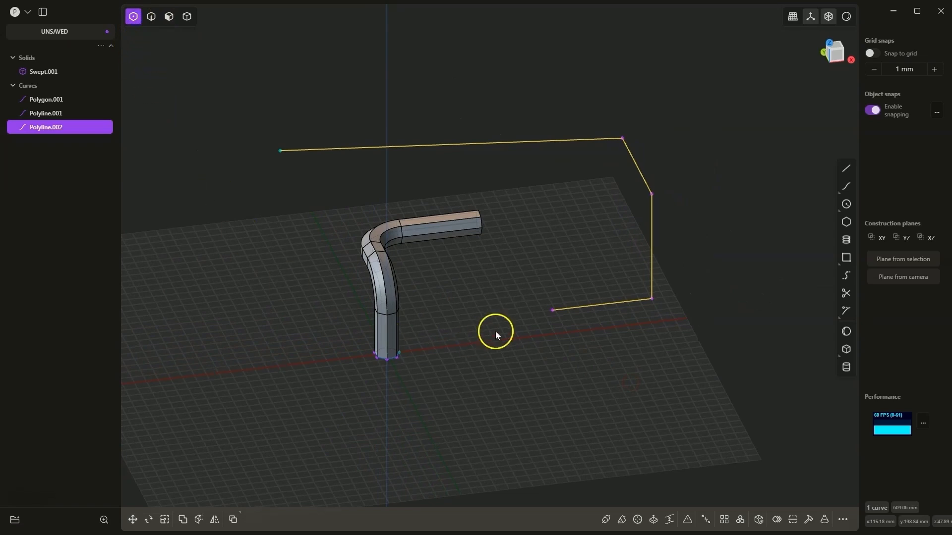
{"action": "left_click", "coordinate": [552, 310]}
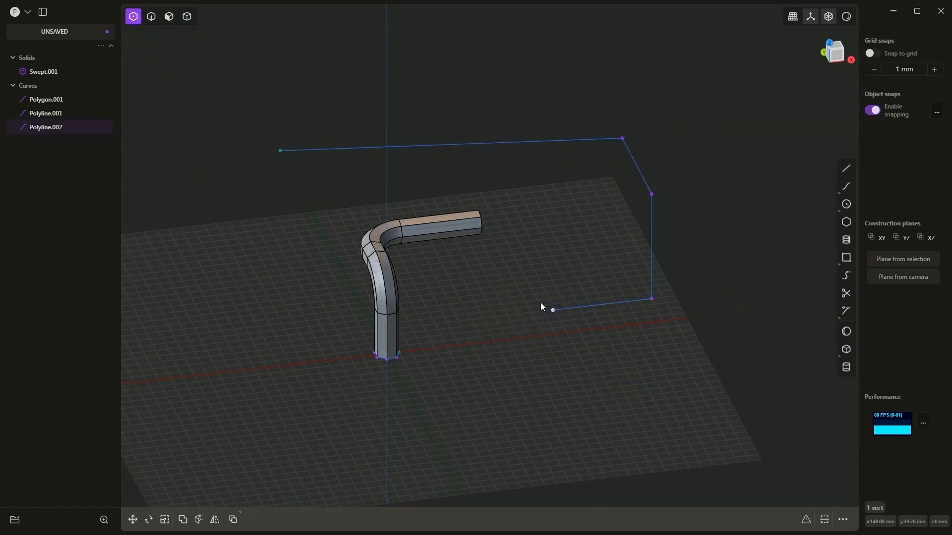
{"action": "key", "text": "slash"}
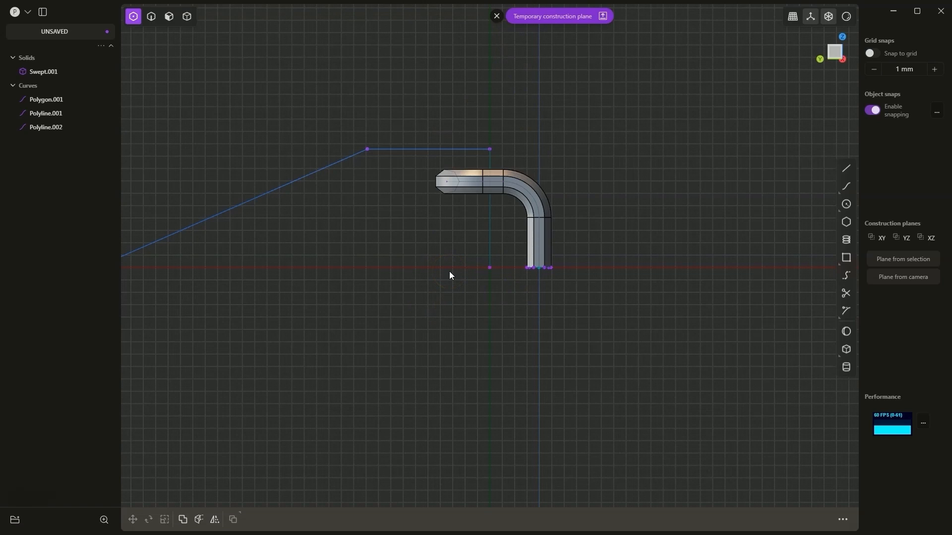
Draw a small five-sided polygon centred on the polyline's start point and leave the temporary construction plane.
{"action": "left_click", "coordinate": [846, 223]}
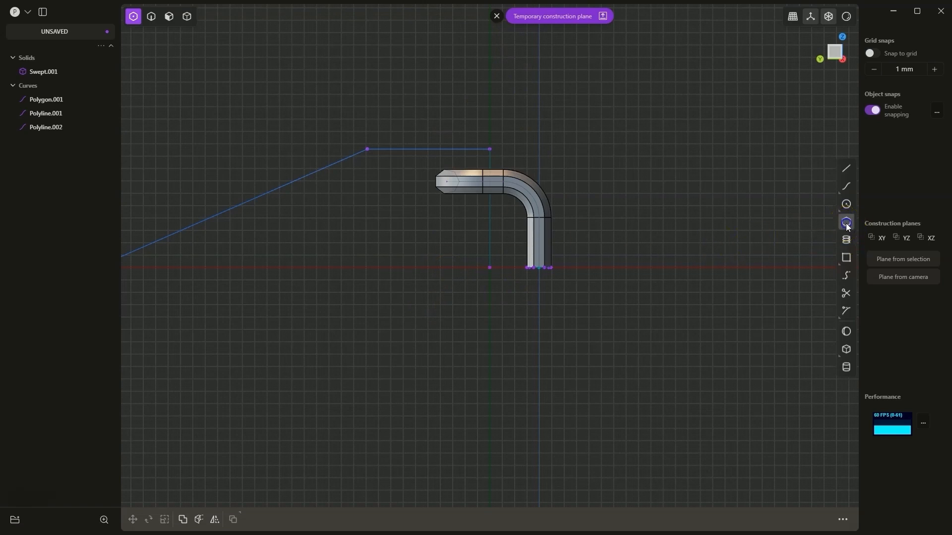
{"action": "left_click", "coordinate": [490, 271]}
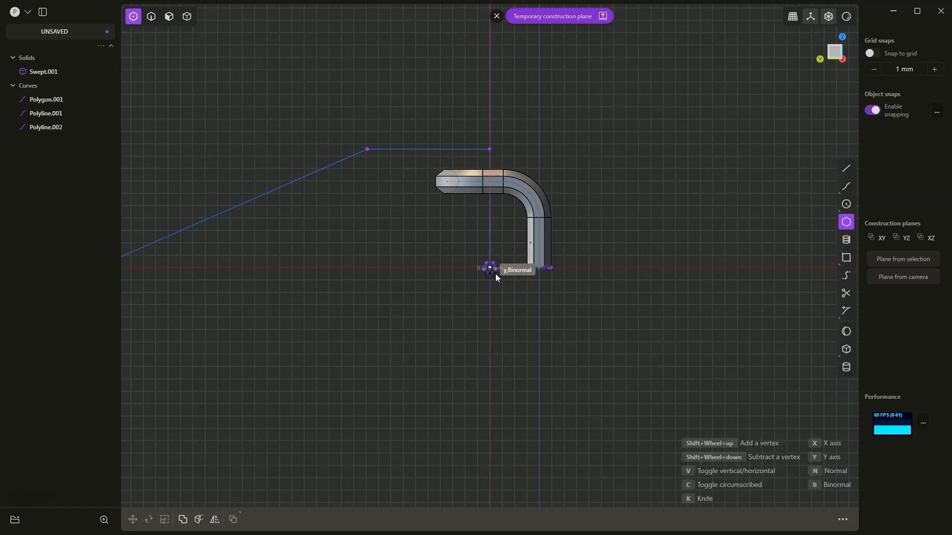
{"action": "left_click", "coordinate": [495, 273]}
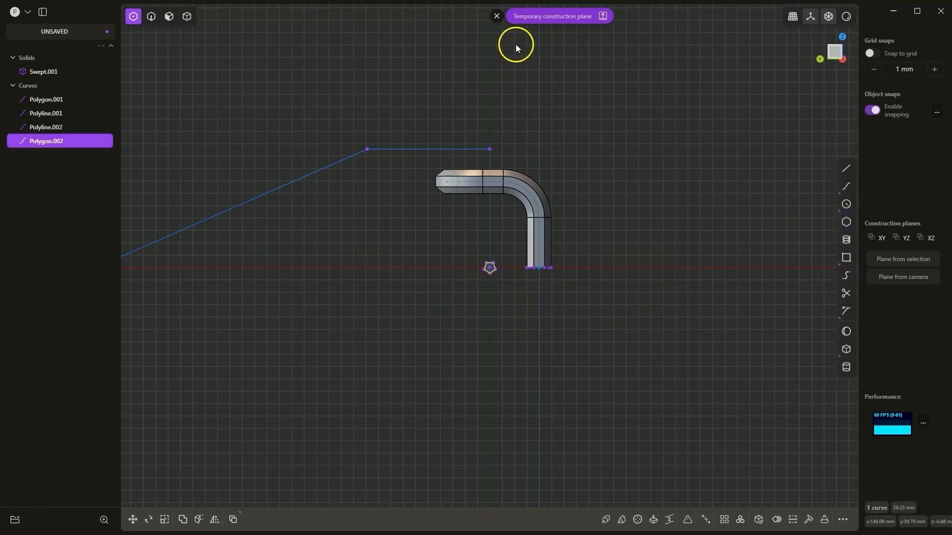
{"action": "middle_click_drag", "start_coordinate": [620, 114], "coordinate": [564, 138]}
{"action": "left_click", "coordinate": [504, 177]}
Sweep the five-sided polygon region along the sharp-cornered polyline into a solid, with zero twist and normal alignment.
{"action": "scroll", "coordinate": [564, 179], "scroll_direction": "up", "scroll_amount": 8}
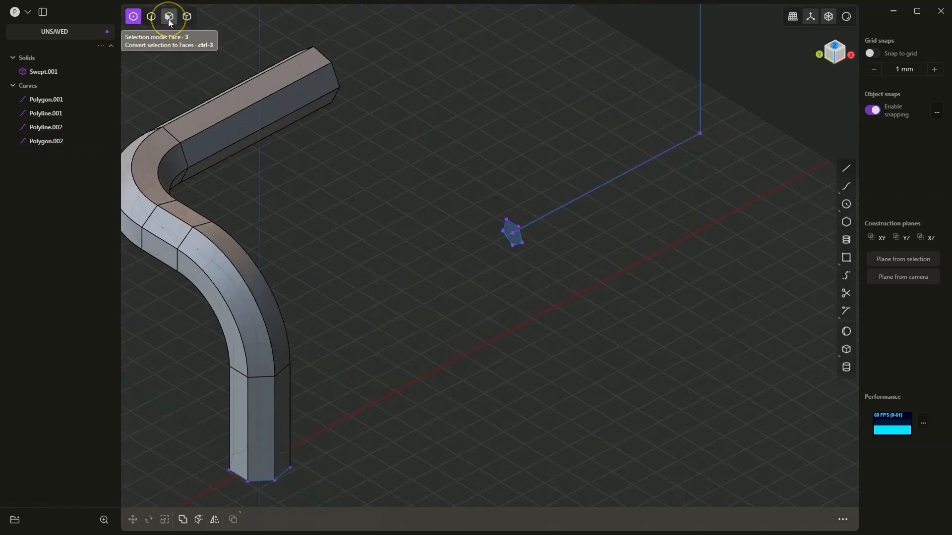
{"action": "left_click", "coordinate": [169, 17]}
{"action": "scroll", "coordinate": [443, 141], "scroll_direction": "down", "scroll_amount": 5}
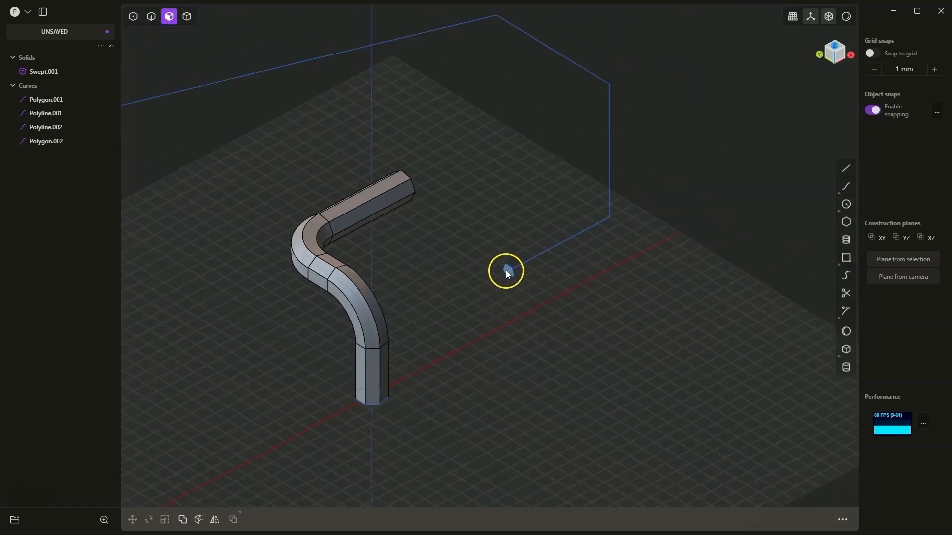
{"action": "key", "text": "e"}
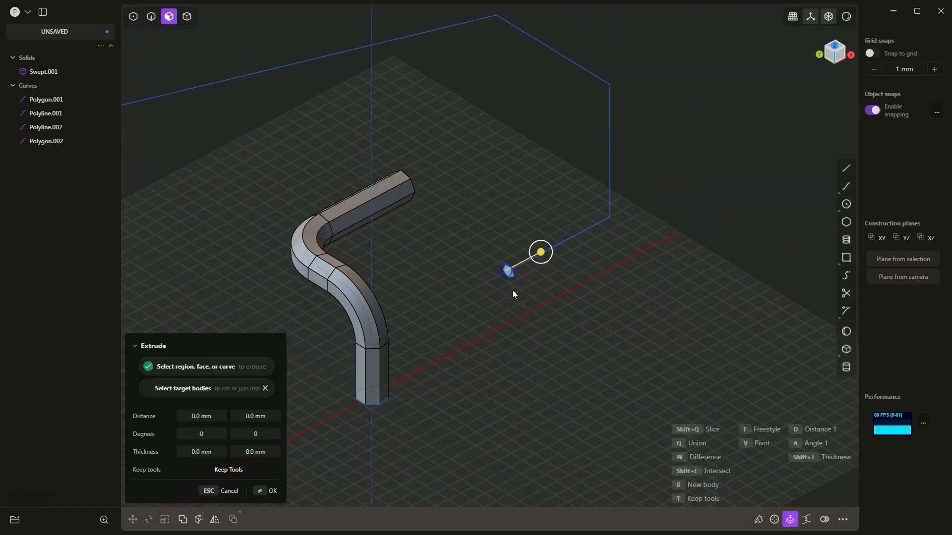
{"action": "left_click", "coordinate": [758, 520]}
{"action": "left_click", "coordinate": [556, 245]}
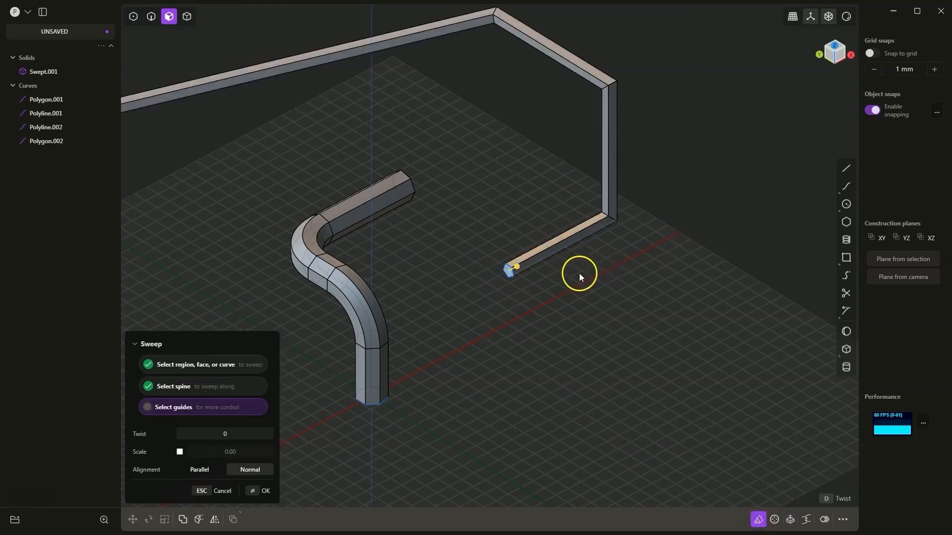
{"action": "middle_click_drag", "start_coordinate": [579, 272], "coordinate": [793, 202]}
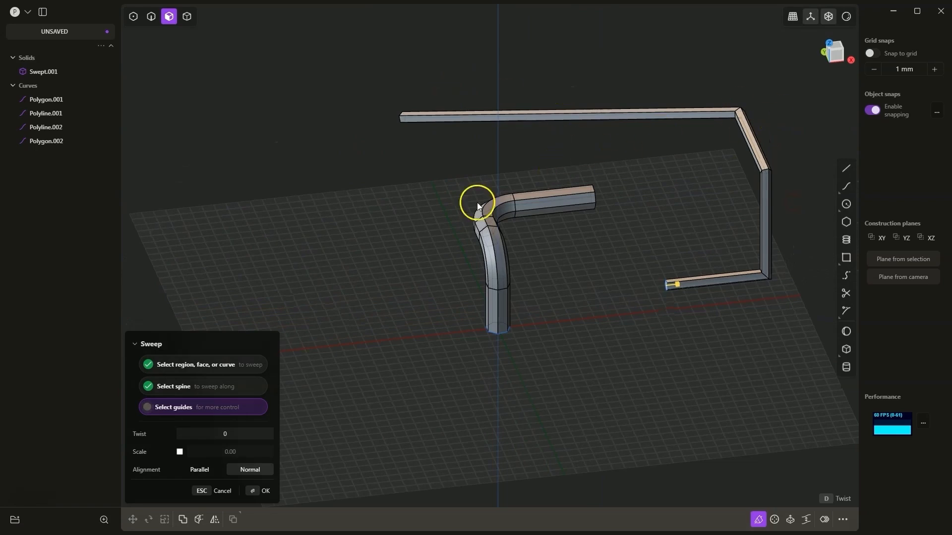
{"action": "left_click", "coordinate": [261, 491]}
Draw another four-segment polyline in front of the solids, about 288 mm long, running along X, up Z, along Y and back along X.
{"action": "middle_click_drag", "start_coordinate": [779, 365], "coordinate": [691, 321]}
{"action": "middle_click_drag", "start_coordinate": [471, 236], "coordinate": [416, 290]}
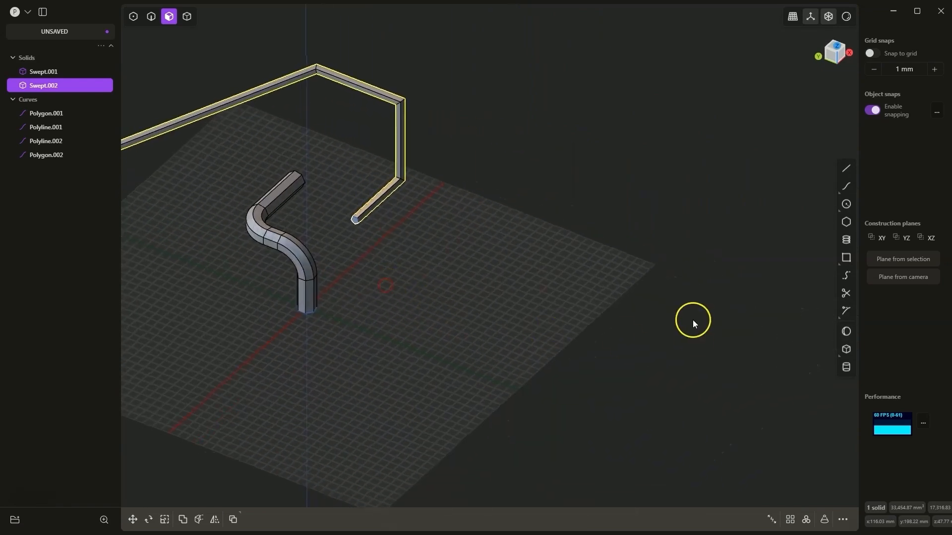
{"action": "middle_click_drag", "start_coordinate": [692, 320], "coordinate": [483, 338]}
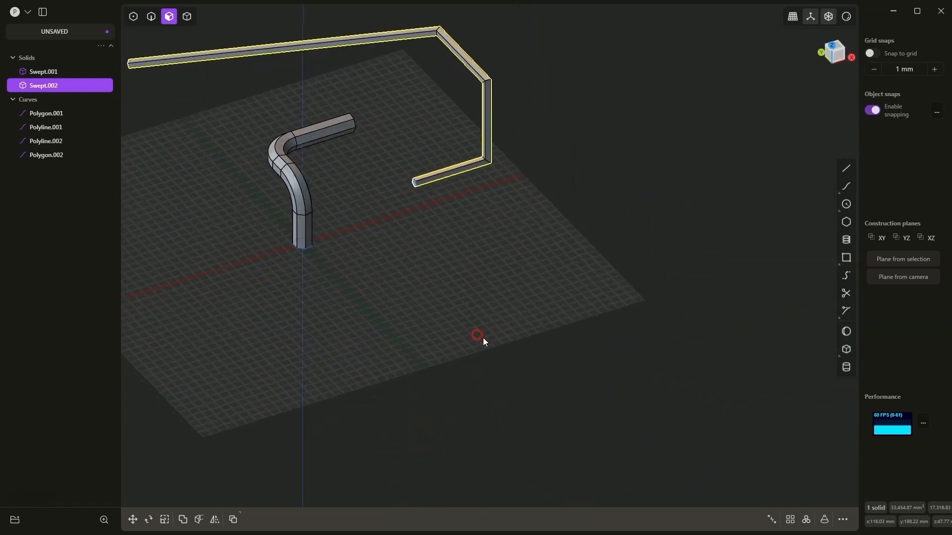
{"action": "left_click", "coordinate": [844, 170]}
{"action": "left_click", "coordinate": [434, 305]}
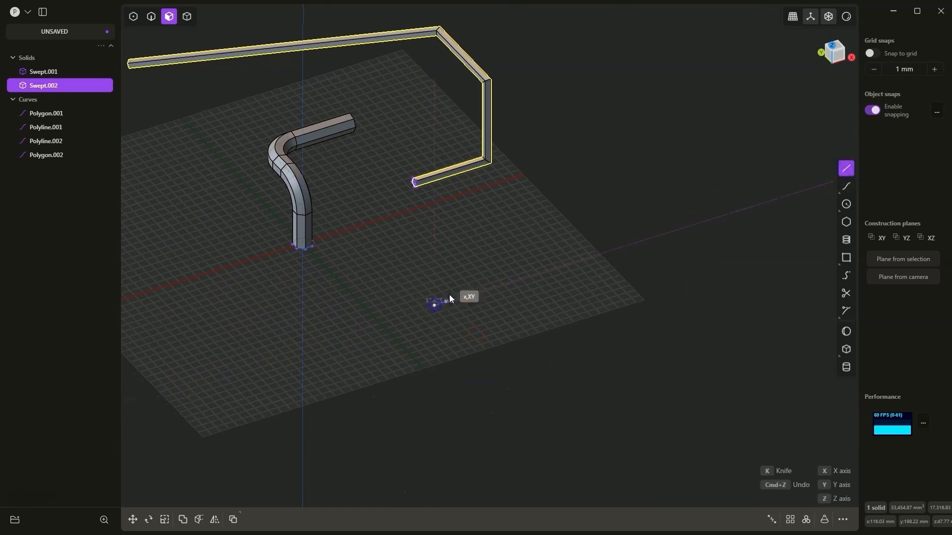
{"action": "left_click", "coordinate": [502, 283]}
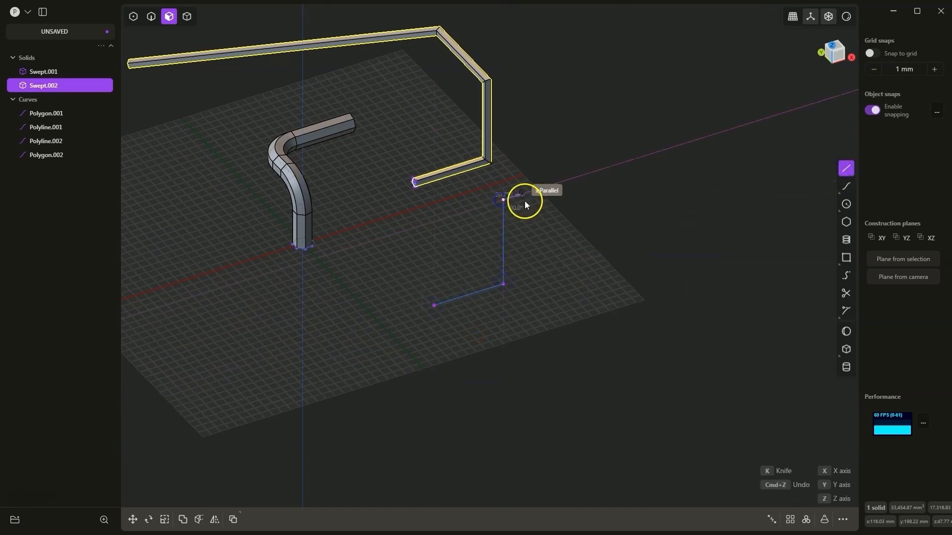
{"action": "left_click", "coordinate": [503, 200]}
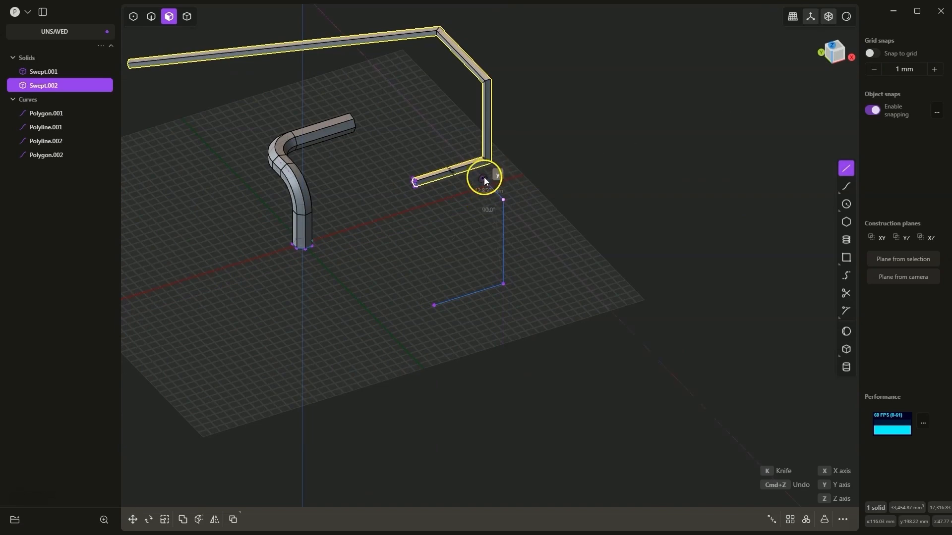
{"action": "left_click", "coordinate": [483, 176]}
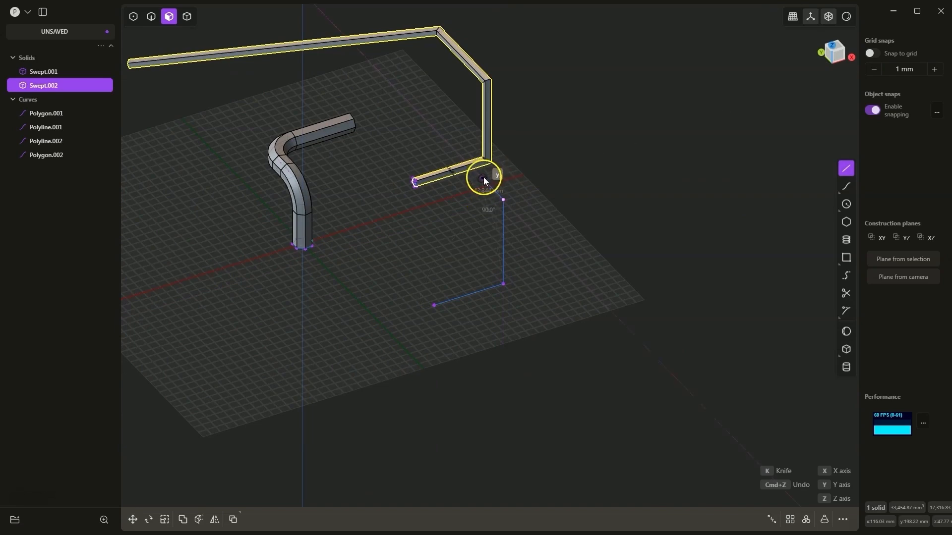
{"action": "right_click", "coordinate": [427, 199]}
Fillet the newest polyline's three corner points together with a distance of about 17 mm and clear the selection.
{"action": "middle_click_drag", "start_coordinate": [458, 285], "coordinate": [531, 230]}
{"action": "middle_click_drag", "start_coordinate": [447, 280], "coordinate": [439, 284]}
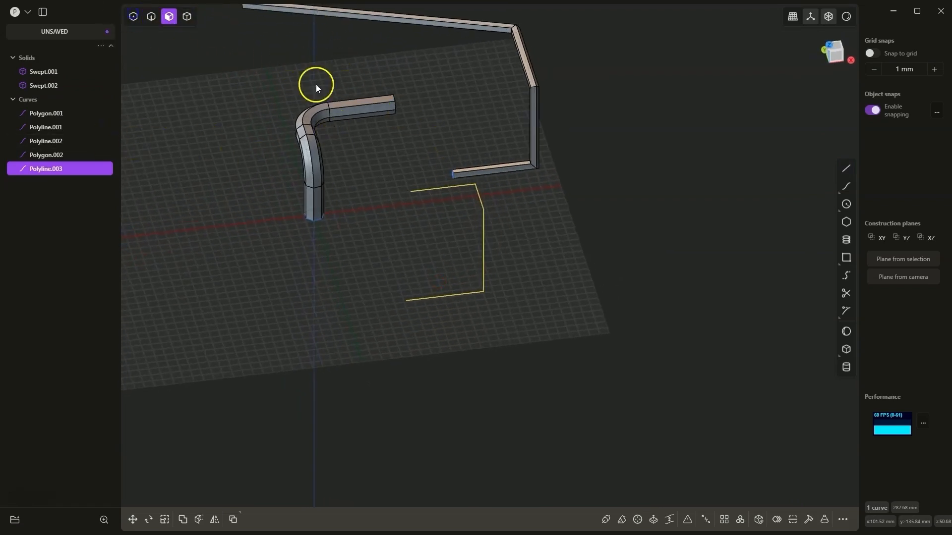
{"action": "left_click", "coordinate": [133, 16]}
{"action": "left_click", "coordinate": [476, 184]}
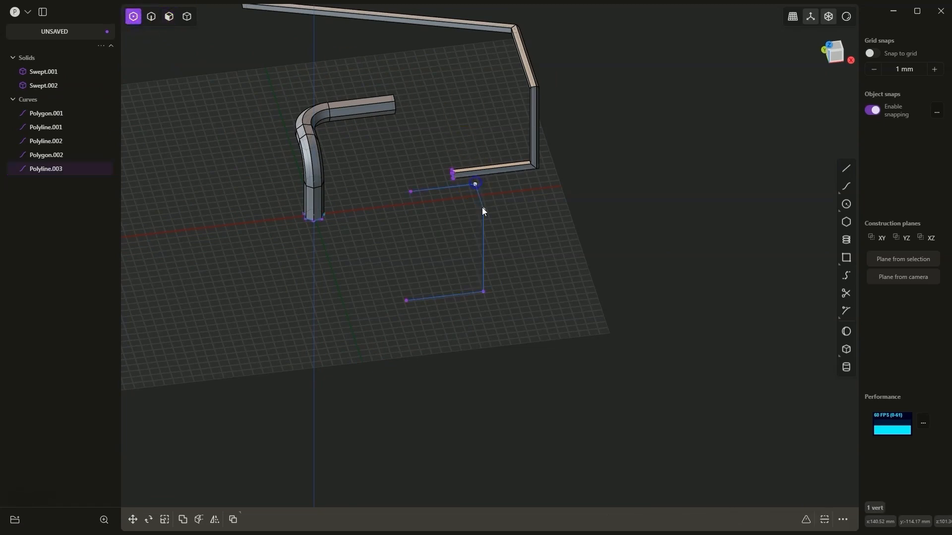
{"action": "left_click", "coordinate": [488, 290], "text": "shift"}
{"action": "left_click", "coordinate": [485, 292], "text": "shift"}
{"action": "key", "text": "f"}
{"action": "left_click_drag", "start_coordinate": [484, 290], "coordinate": [506, 216]}
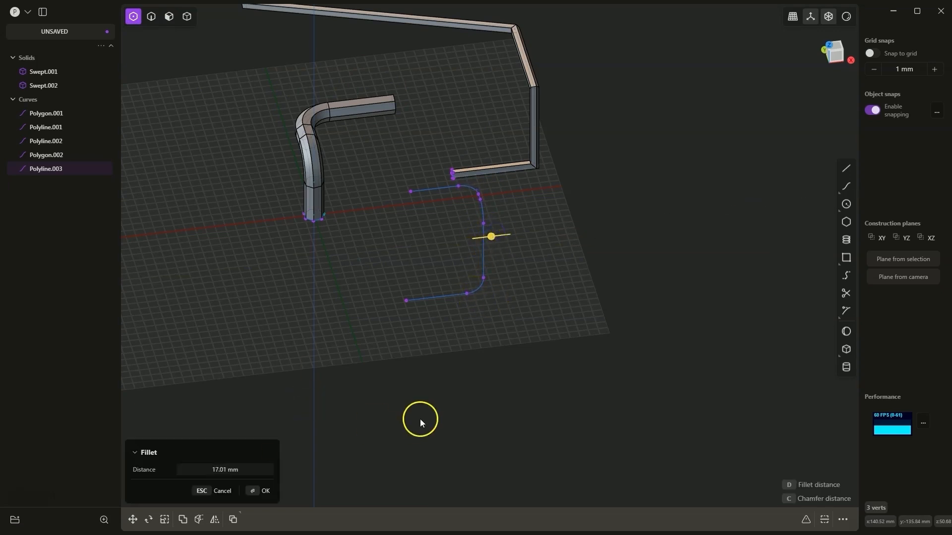
{"action": "left_click", "coordinate": [262, 491]}
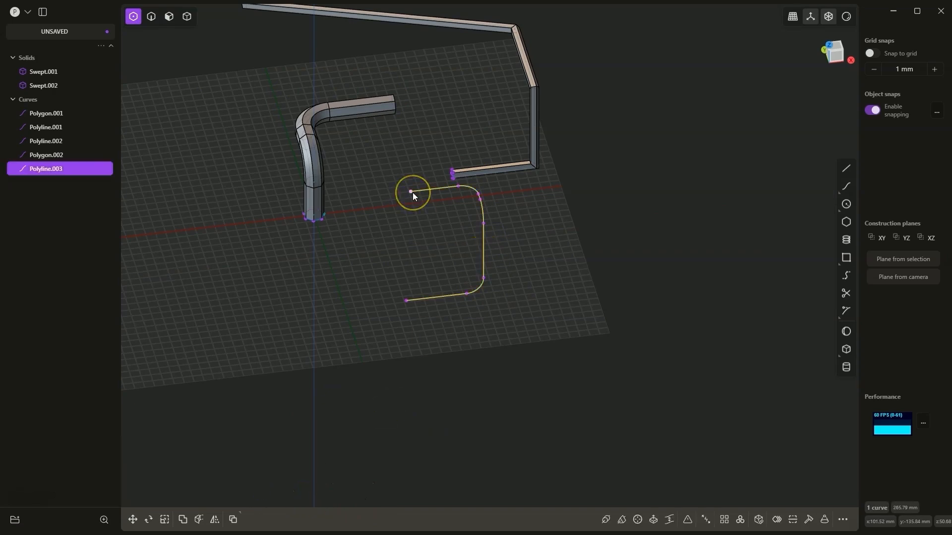
{"action": "left_click", "coordinate": [407, 207]}
{"action": "left_click", "coordinate": [341, 257]}
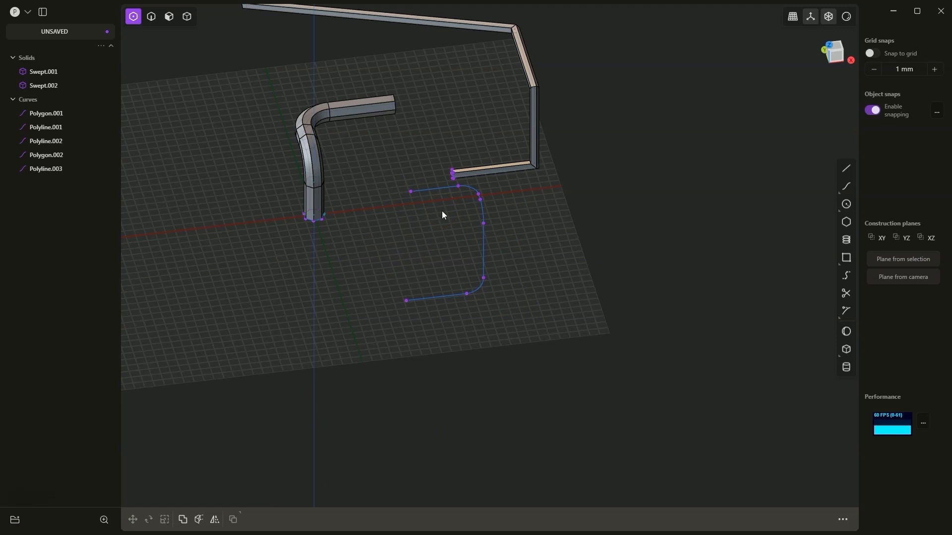
Start a round pipe along the newest filleted polyline in front of the solids, with a section size of about 5.14 mm.
{"action": "left_click", "coordinate": [151, 17]}
{"action": "left_click", "coordinate": [463, 206]}
{"action": "left_click", "coordinate": [437, 191]}
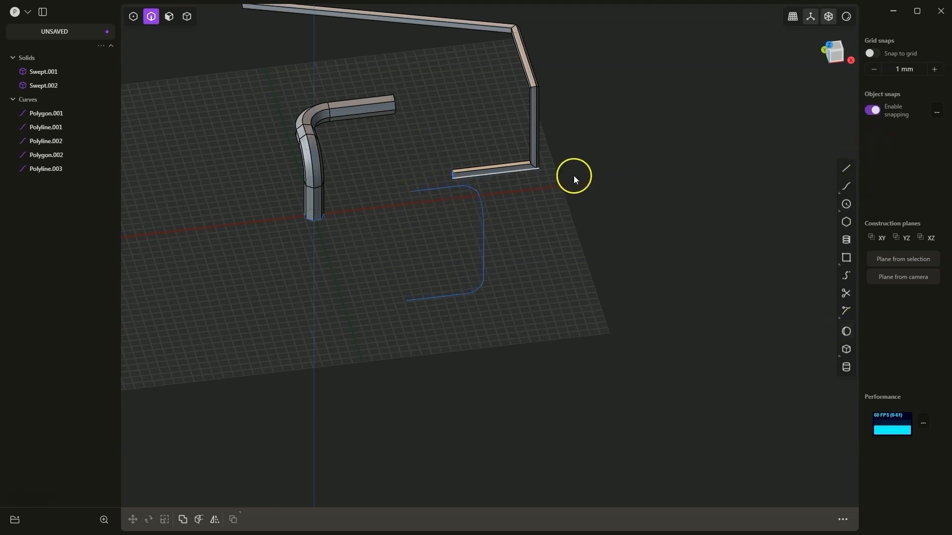
{"action": "left_click", "coordinate": [438, 189]}
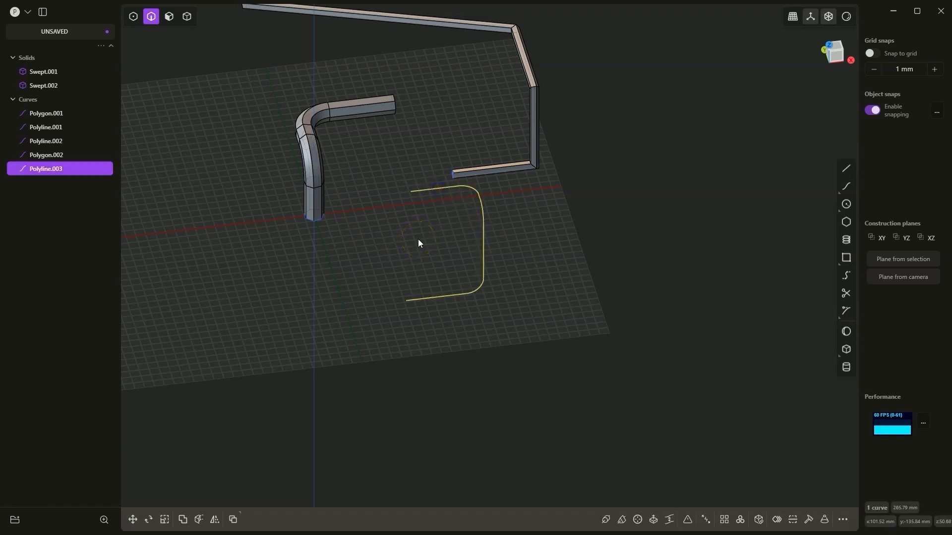
{"action": "left_click", "coordinate": [605, 520]}
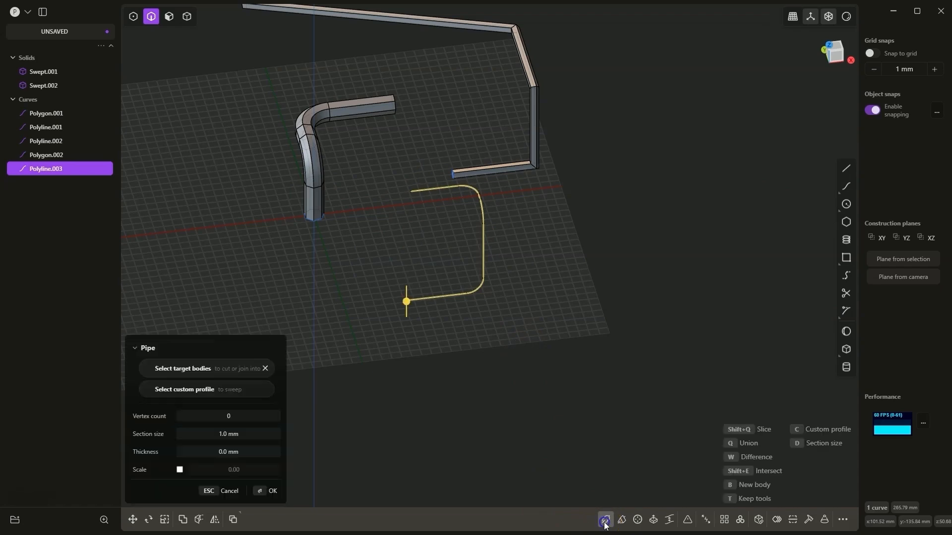
{"action": "scroll", "coordinate": [415, 293], "scroll_direction": "up", "scroll_amount": 5}
{"action": "scroll", "coordinate": [417, 310], "scroll_direction": "up", "scroll_amount": 4}
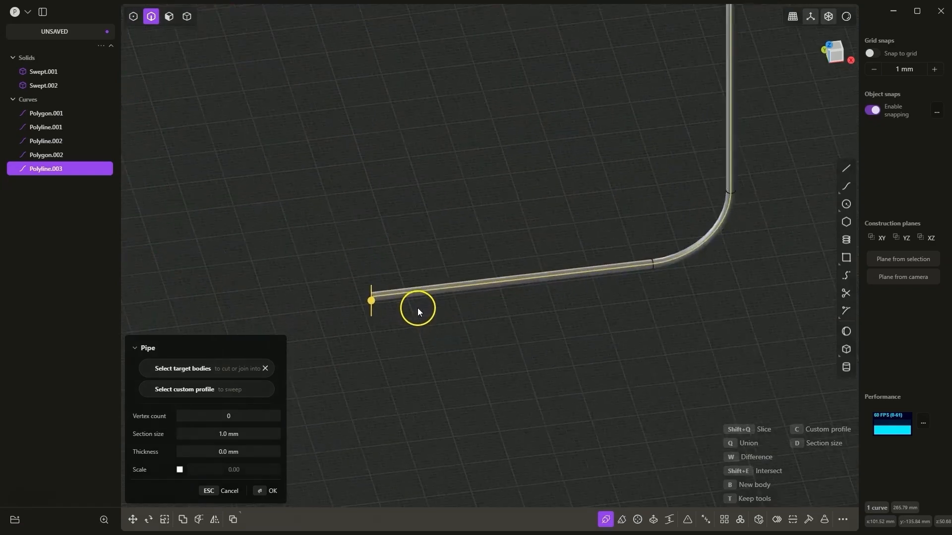
{"action": "scroll", "coordinate": [567, 321], "scroll_direction": "down", "scroll_amount": 6}
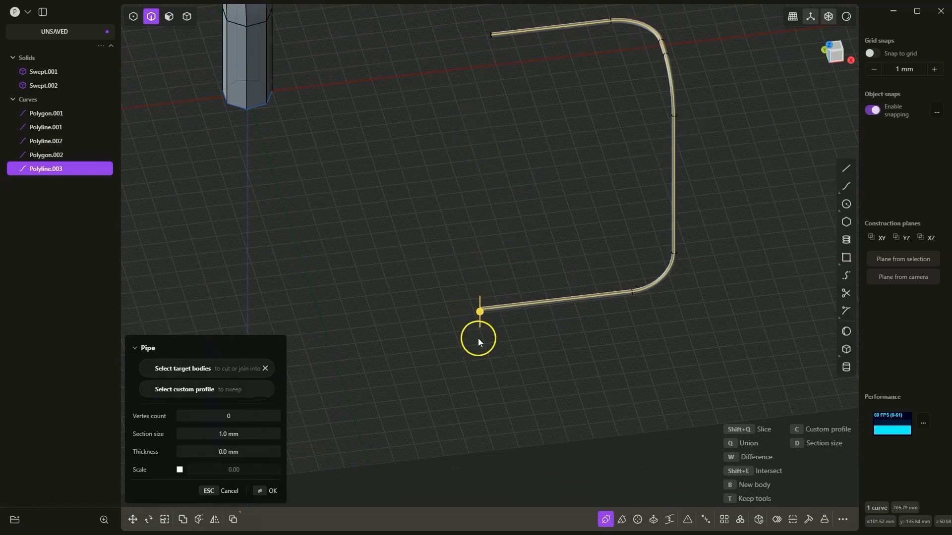
{"action": "left_click_drag", "start_coordinate": [482, 313], "coordinate": [487, 323]}
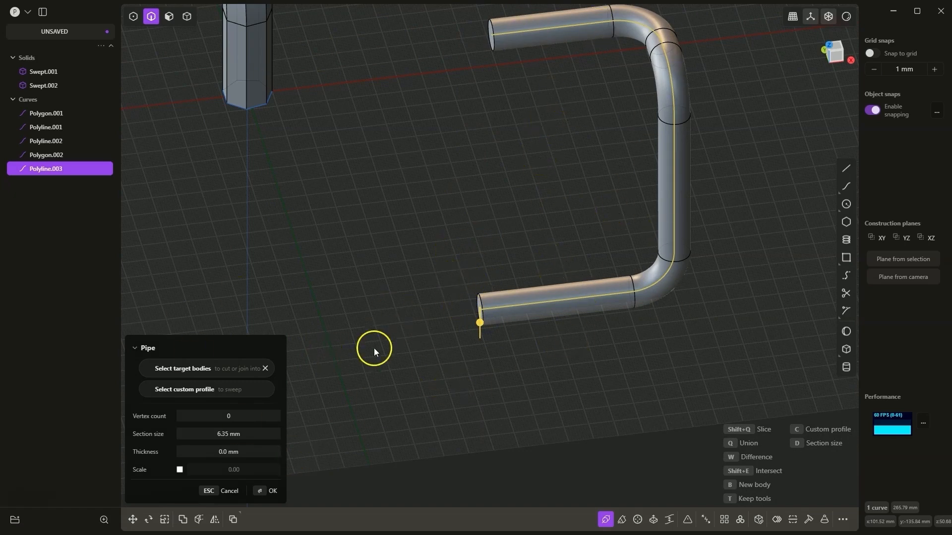
{"action": "mouse_move", "coordinate": [484, 332]}
{"action": "left_mouse_down"}
{"action": "mouse_move", "coordinate": [488, 340]}
{"action": "mouse_move", "coordinate": [480, 321]}
{"action": "left_mouse_up"}
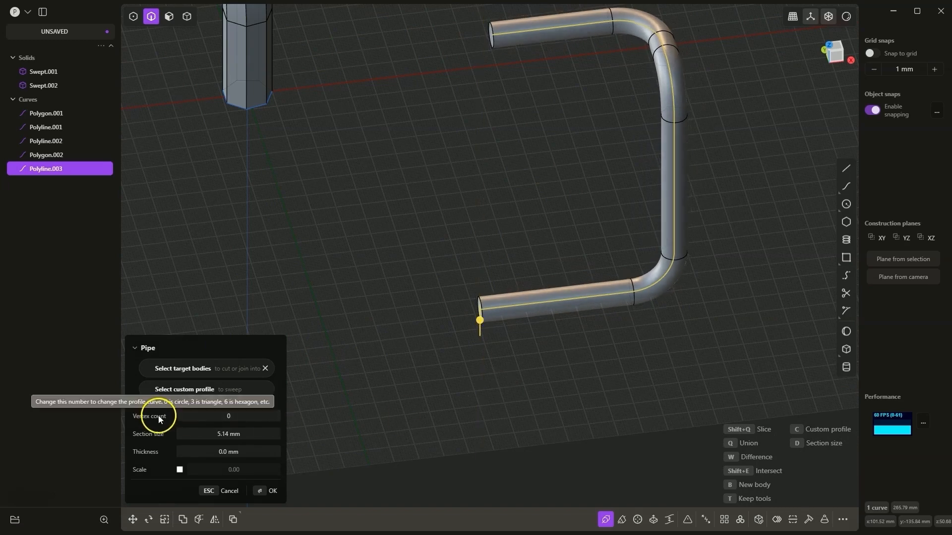
Set the pipe's vertex count to 8 for an octagonal profile and finish it as a solid.
{"action": "left_click", "coordinate": [233, 416]}
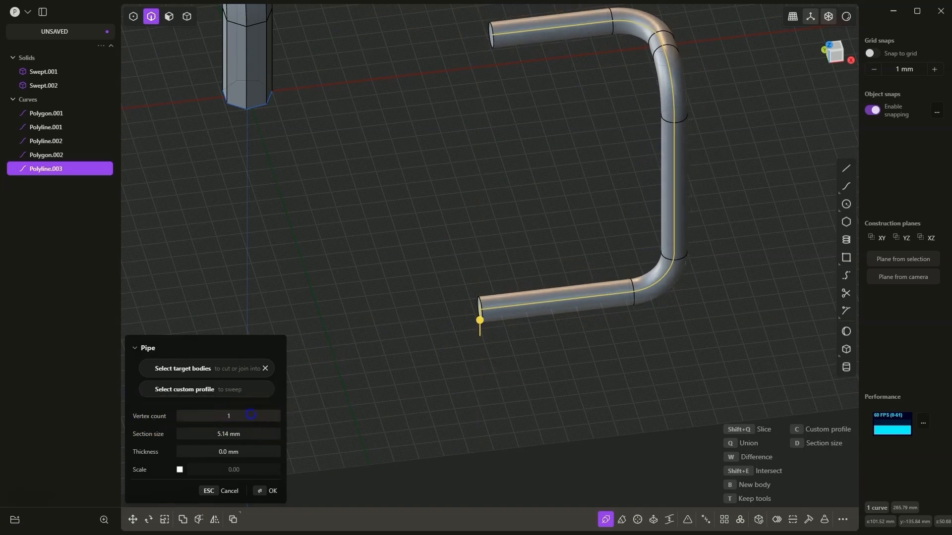
{"action": "left_click_drag", "start_coordinate": [250, 415], "coordinate": [282, 410]}
{"action": "right_click_drag", "start_coordinate": [487, 346], "coordinate": [692, 252]}
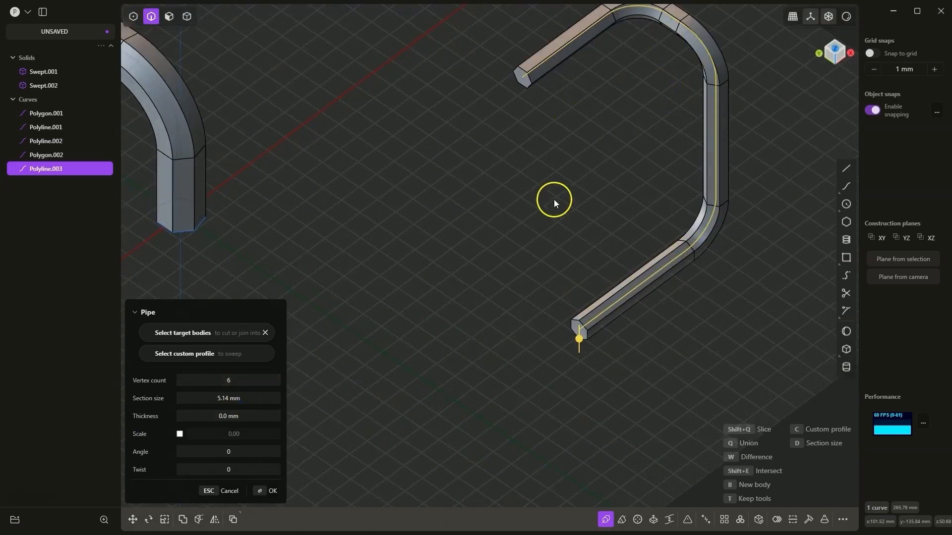
{"action": "left_click_drag", "start_coordinate": [228, 381], "coordinate": [270, 380]}
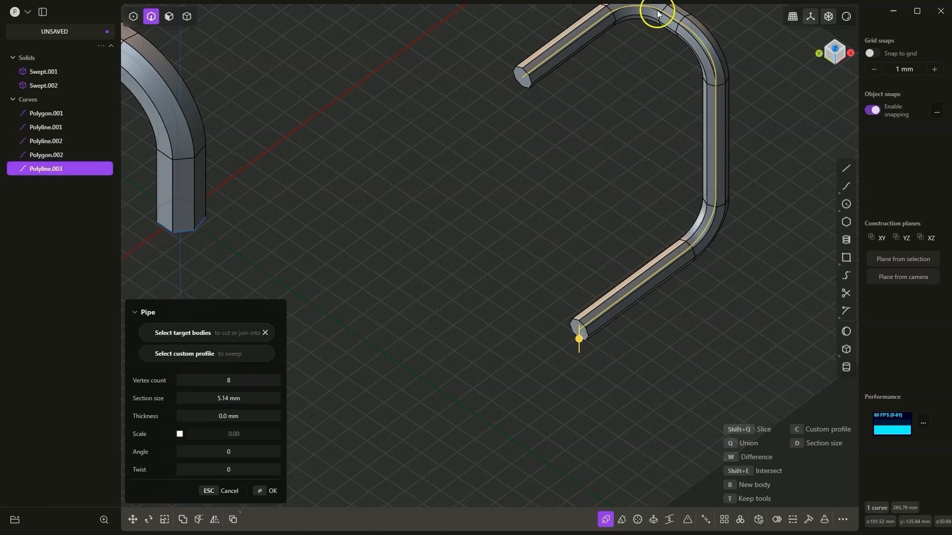
{"action": "scroll", "coordinate": [513, 321], "scroll_direction": "down", "scroll_amount": 3}
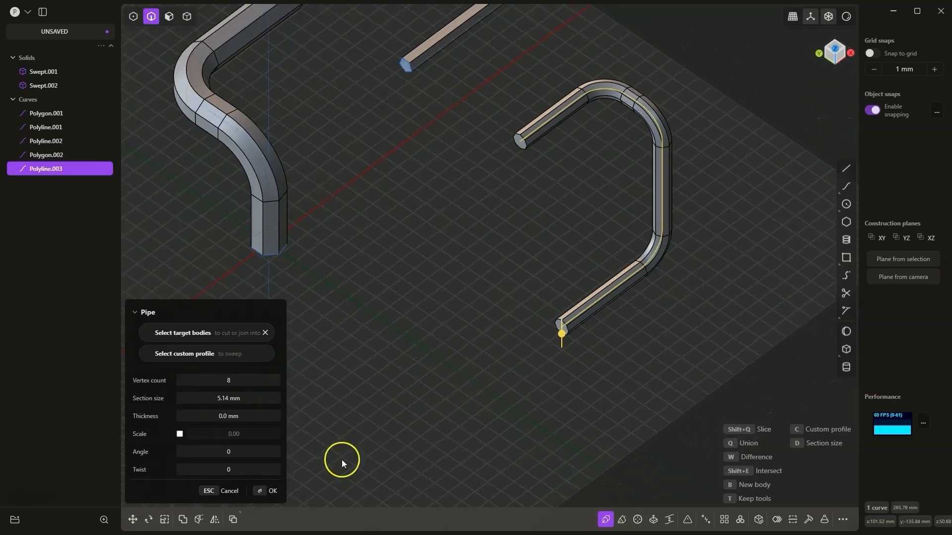
{"action": "left_click", "coordinate": [268, 492]}
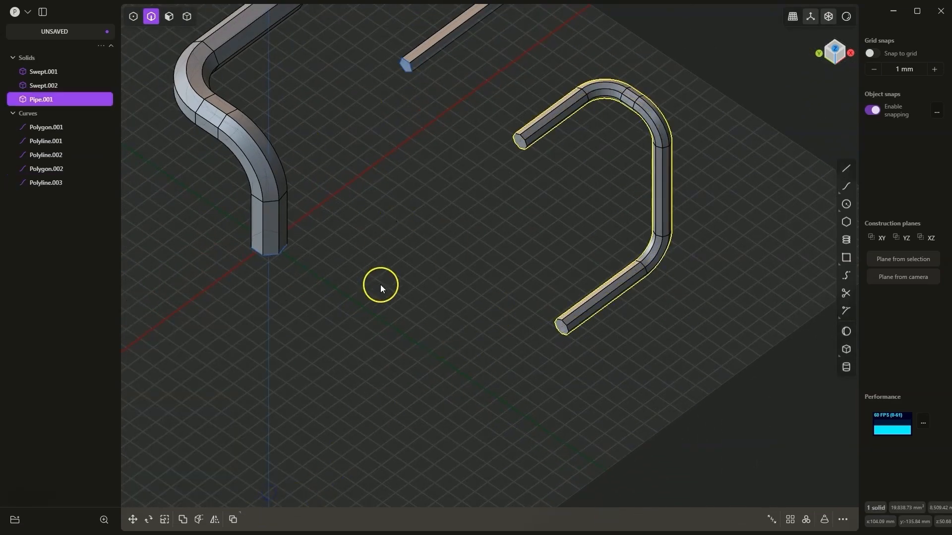
{"action": "scroll", "coordinate": [434, 176], "scroll_direction": "down", "scroll_amount": 2}
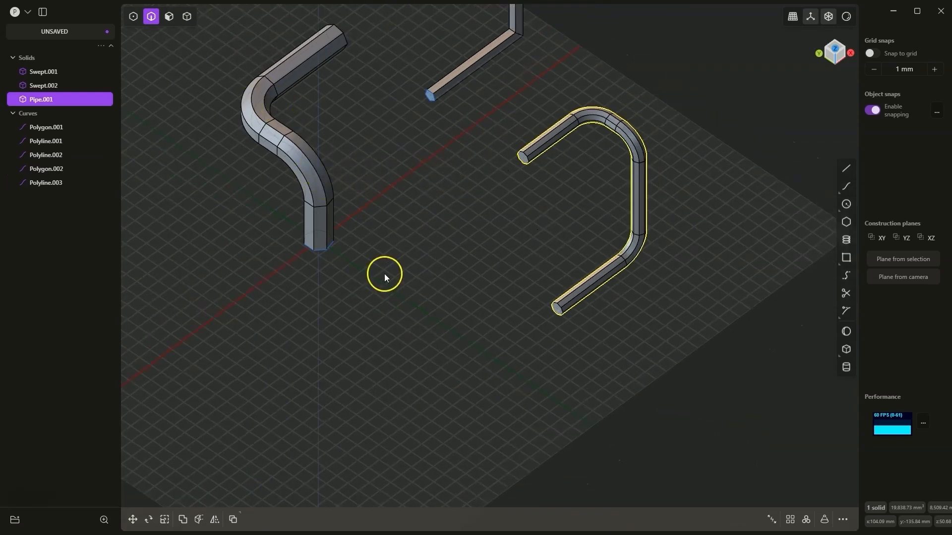
Cut a round groove along one full-length edge chain of the thick filleted bar using a pipe with a 2.54 mm section size.
{"action": "left_click", "coordinate": [325, 222]}
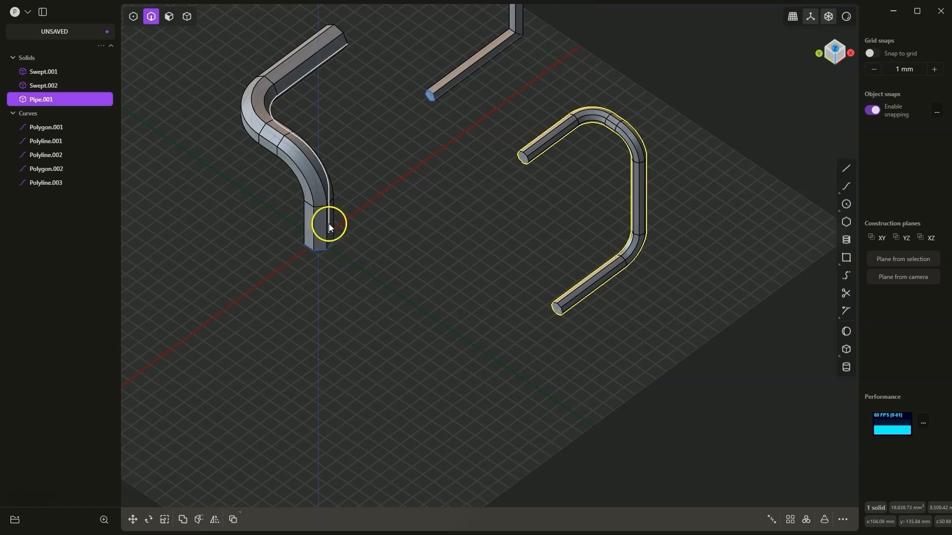
{"action": "key", "text": "f"}
{"action": "left_click", "coordinate": [300, 31]}
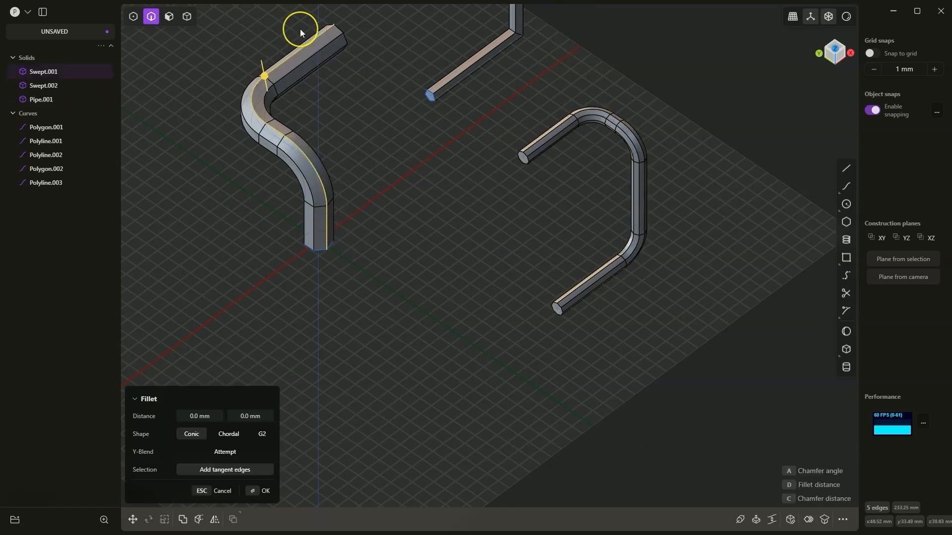
{"action": "key", "text": "p"}
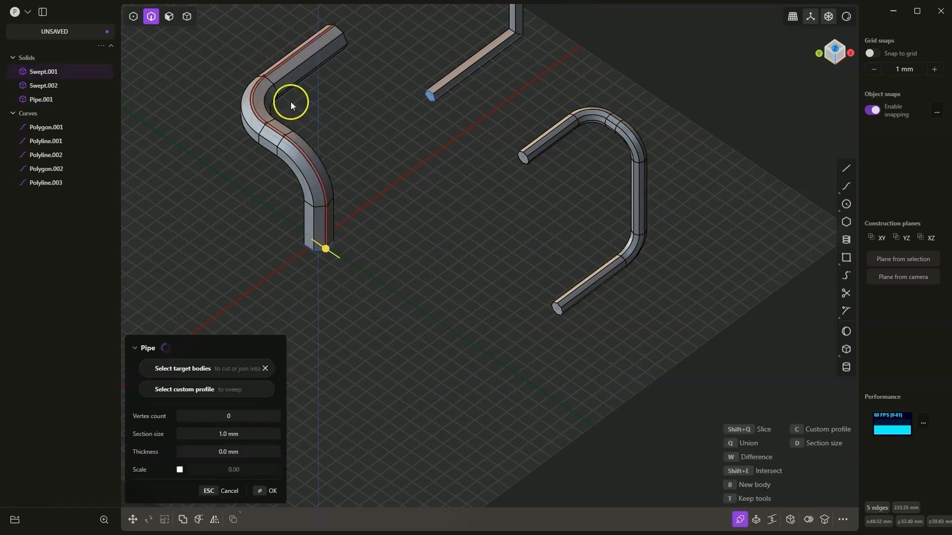
{"action": "scroll", "coordinate": [320, 240], "scroll_direction": "up", "scroll_amount": 2}
{"action": "left_click", "coordinate": [327, 251]}
{"action": "type", "text": "2.54"}
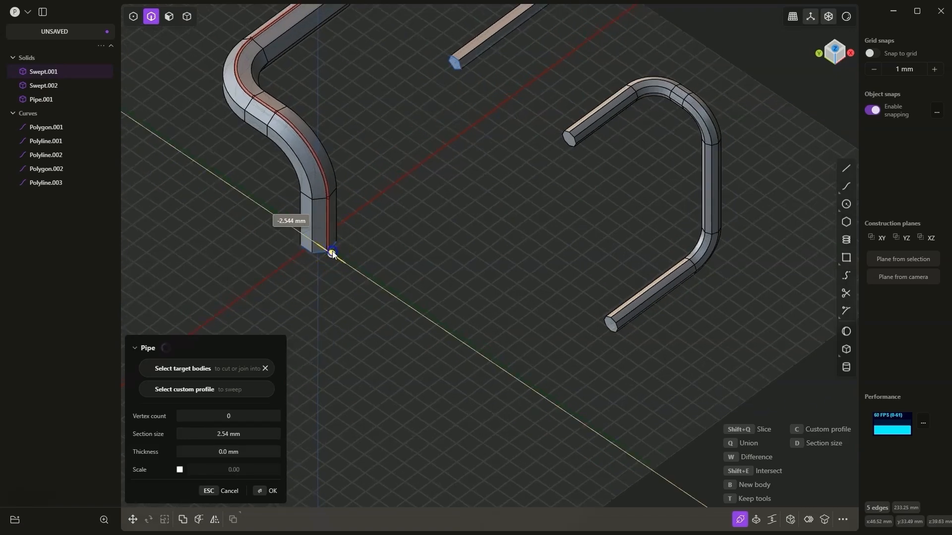
{"action": "key", "text": "Return"}
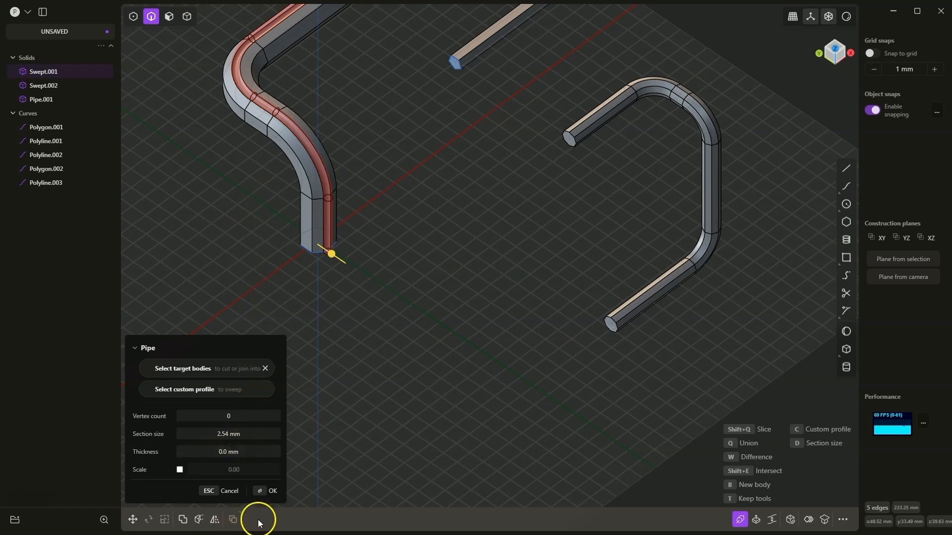
{"action": "left_click", "coordinate": [263, 491]}
Start a three-sided pipe along another edge chain of the grooved bar, with a section size of about 4.37 mm.
{"action": "middle_click_drag", "start_coordinate": [313, 155], "coordinate": [334, 338]}
{"action": "scroll", "coordinate": [311, 167], "scroll_direction": "up", "scroll_amount": 5}
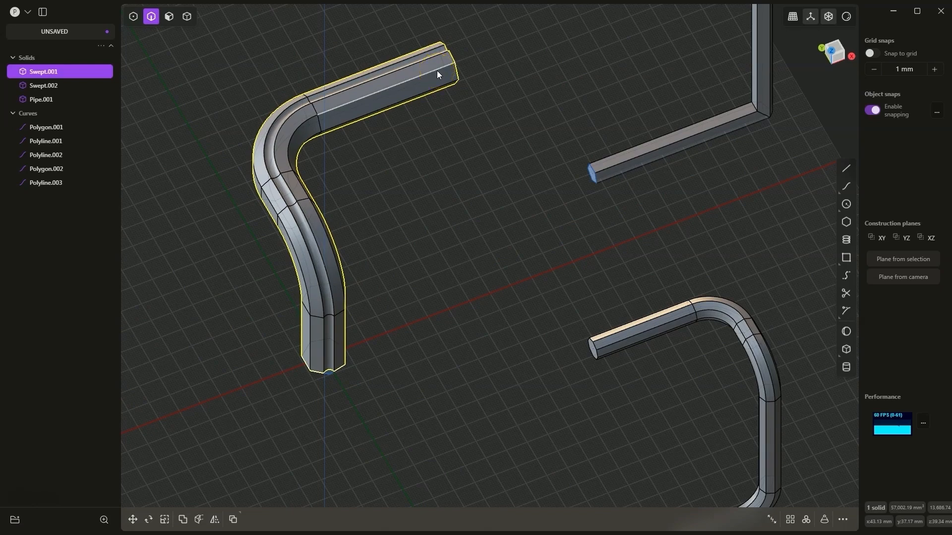
{"action": "double_click", "coordinate": [436, 70]}
{"action": "key", "text": "f"}
{"action": "left_click", "coordinate": [446, 76]}
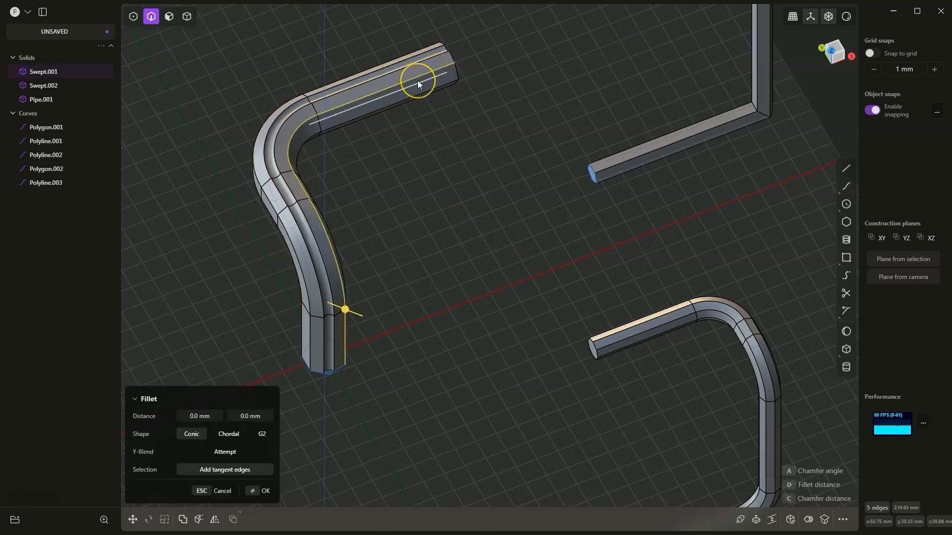
{"action": "key", "text": "p"}
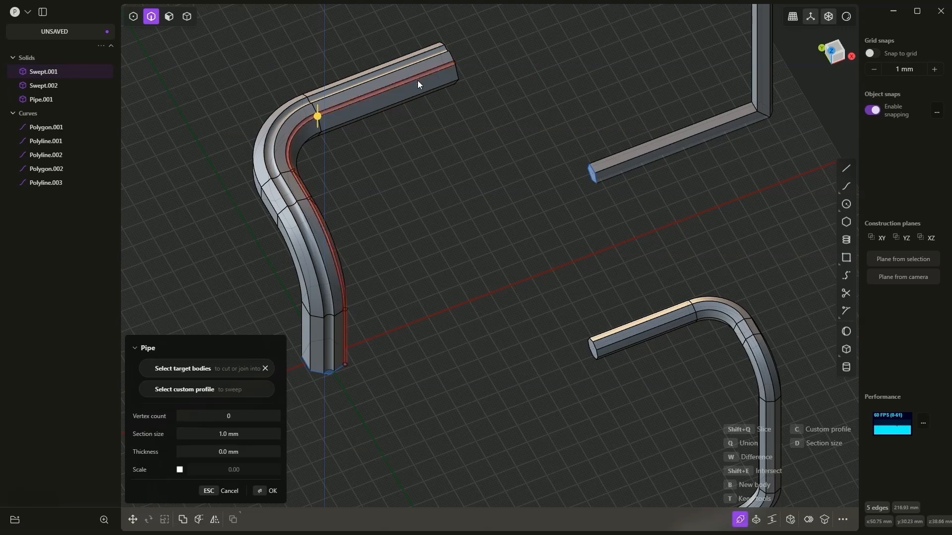
{"action": "left_click_drag", "start_coordinate": [231, 415], "coordinate": [271, 415]}
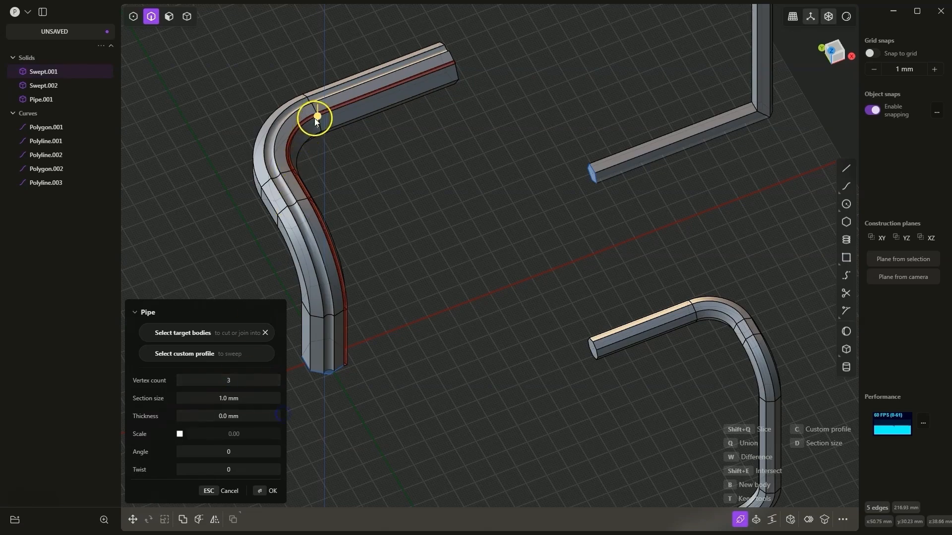
{"action": "left_click_drag", "start_coordinate": [316, 119], "coordinate": [326, 127]}
{"action": "middle_click_drag", "start_coordinate": [326, 127], "coordinate": [349, 215]}
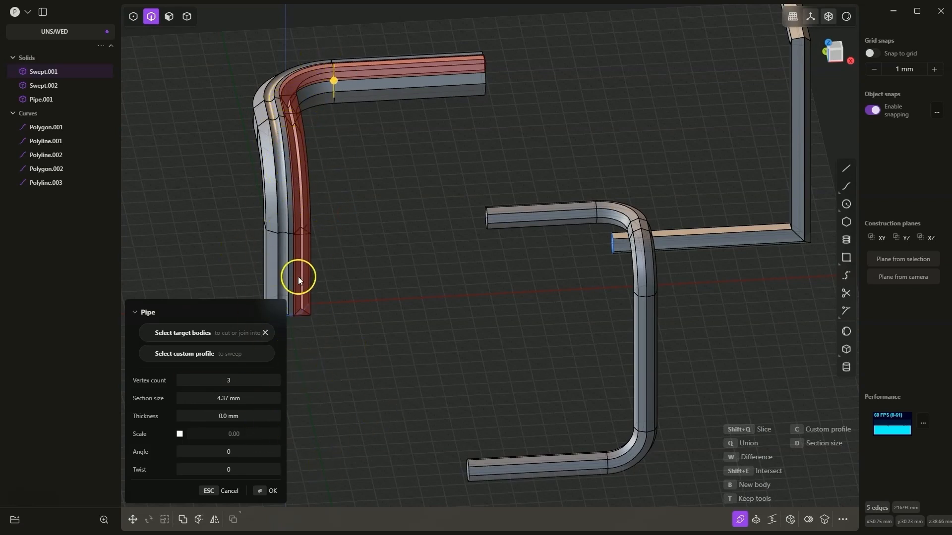
Join the triangular pipe to the grooved bar as a union and finish the operation.
{"action": "left_click", "coordinate": [740, 445]}
{"action": "middle_click_drag", "start_coordinate": [308, 190], "coordinate": [381, 216]}
{"action": "left_click", "coordinate": [387, 174]}
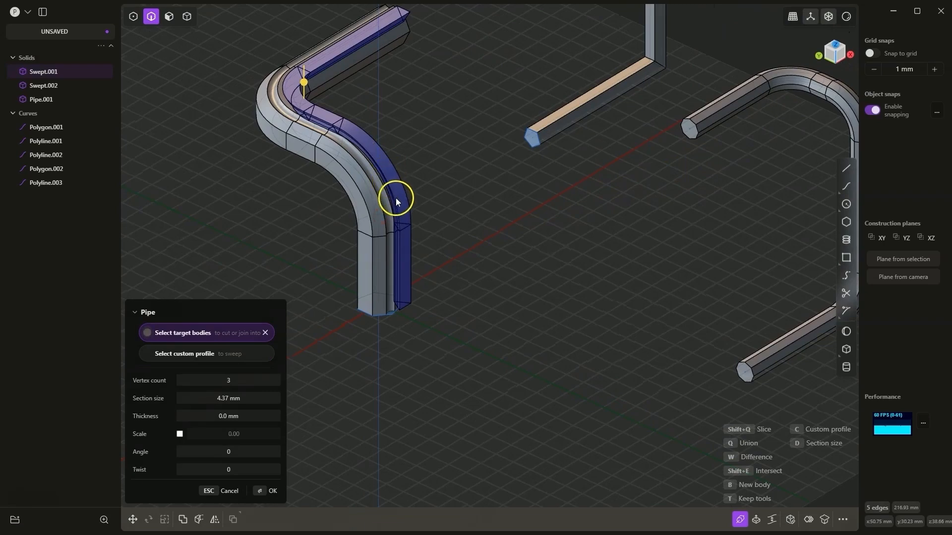
{"action": "left_click", "coordinate": [269, 491]}
Pipe a three-sided profile of about 4.97 mm section size along the bar's edge chain on the groove's other side, as a new body.
{"action": "mouse_move", "coordinate": [389, 233]}
{"action": "middle_mouse_down"}
{"action": "mouse_move", "coordinate": [331, 232]}
{"action": "mouse_move", "coordinate": [377, 238]}
{"action": "middle_mouse_up"}
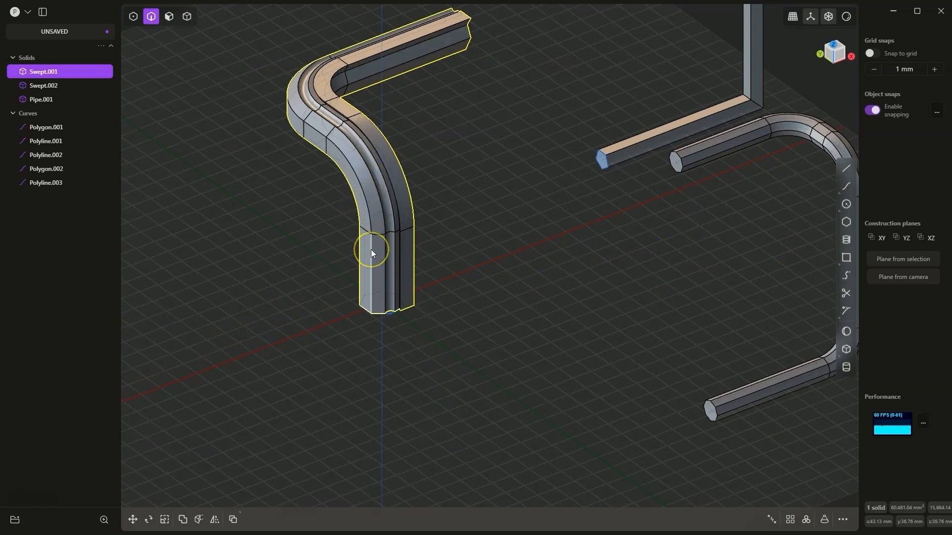
{"action": "double_click", "coordinate": [370, 257]}
{"action": "key", "text": "b"}
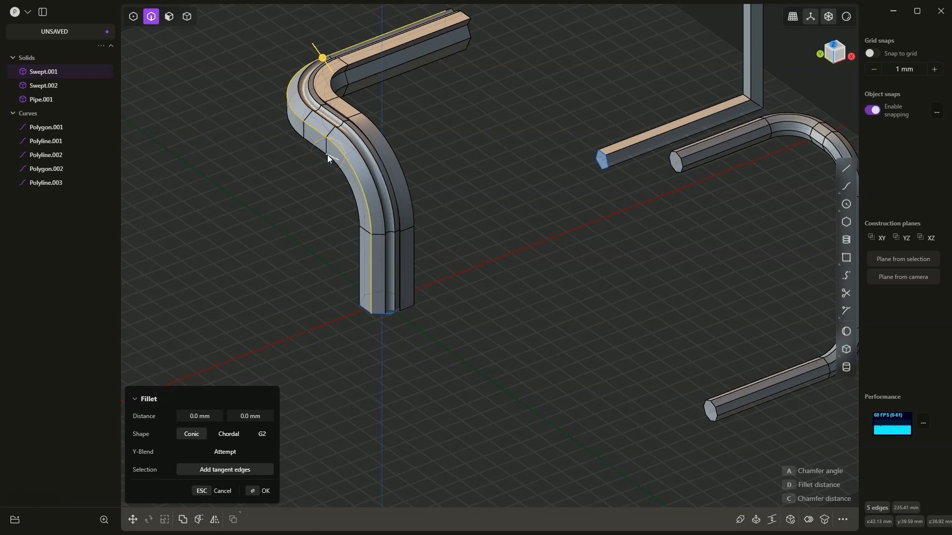
{"action": "key", "text": "p"}
{"action": "left_click", "coordinate": [235, 416]}
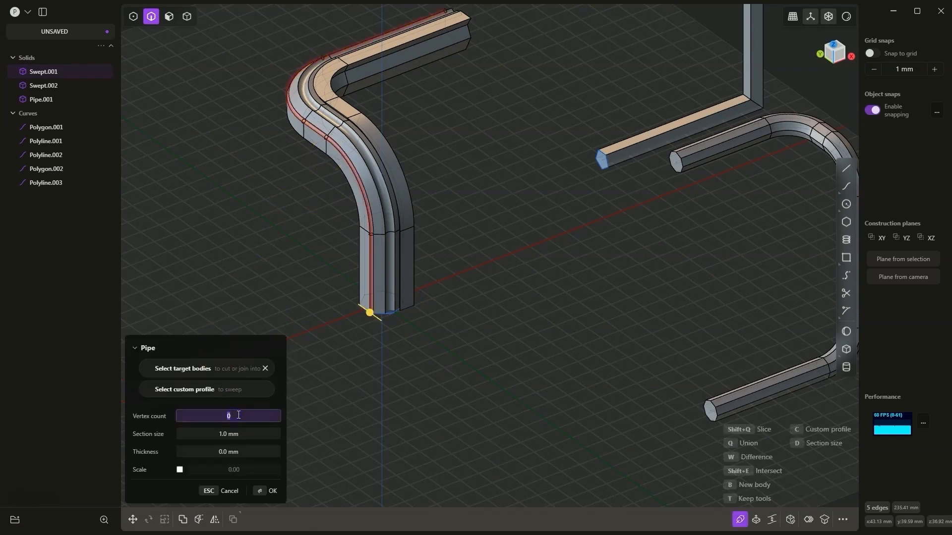
{"action": "type", "text": "3"}
{"action": "mouse_move", "coordinate": [371, 330]}
{"action": "left_mouse_down"}
{"action": "mouse_move", "coordinate": [367, 314]}
{"action": "mouse_move", "coordinate": [375, 321]}
{"action": "left_mouse_up"}
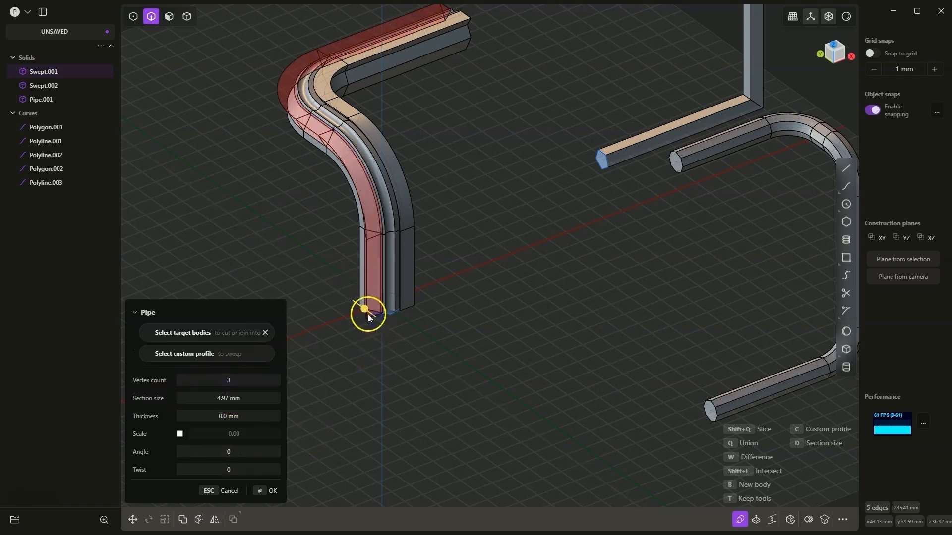
{"action": "left_click", "coordinate": [737, 486]}
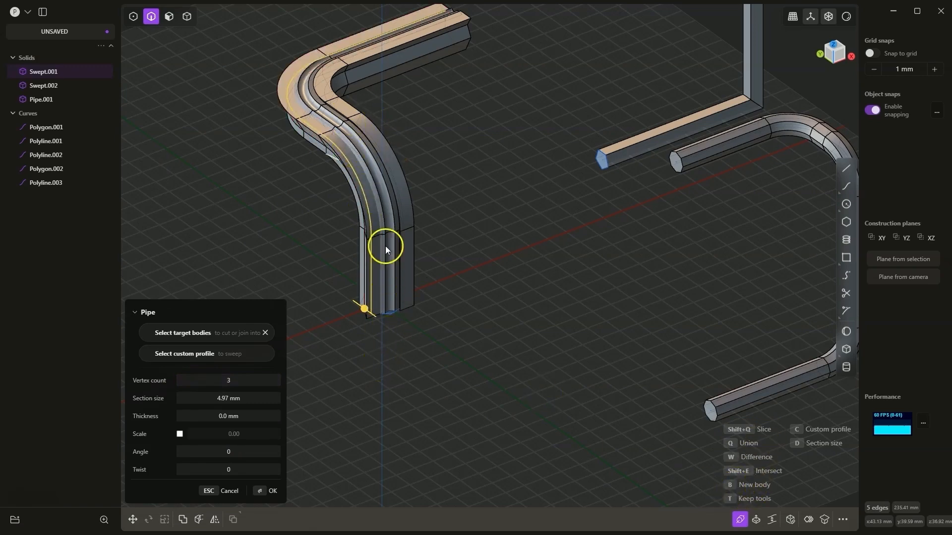
{"action": "middle_click_drag", "start_coordinate": [376, 309], "coordinate": [323, 364]}
{"action": "left_click", "coordinate": [267, 491]}
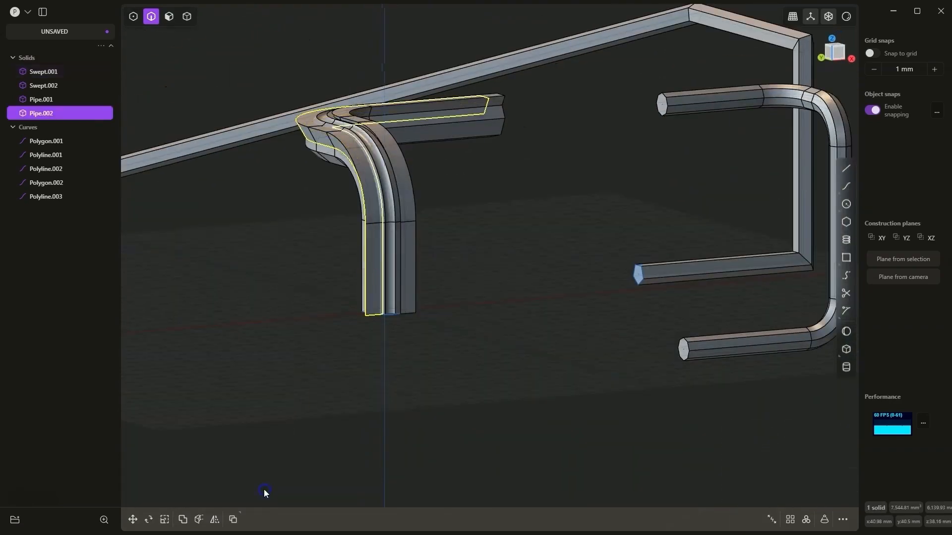
Hide the octagonal pipe and both swept bars to isolate the new triangular pipe body.
{"action": "left_click", "coordinate": [78, 99]}
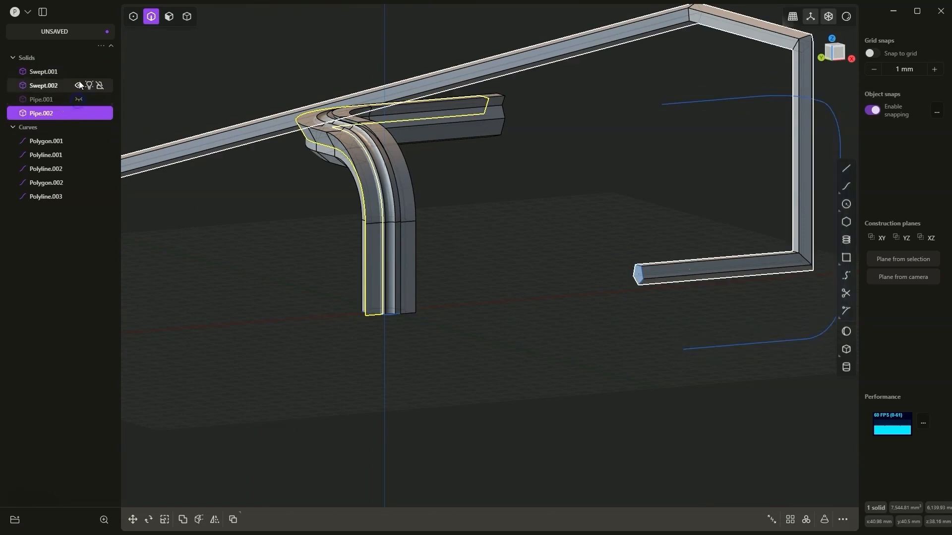
{"action": "left_click", "coordinate": [79, 85]}
{"action": "left_click", "coordinate": [78, 72]}
{"action": "middle_click_drag", "start_coordinate": [421, 230], "coordinate": [464, 256]}
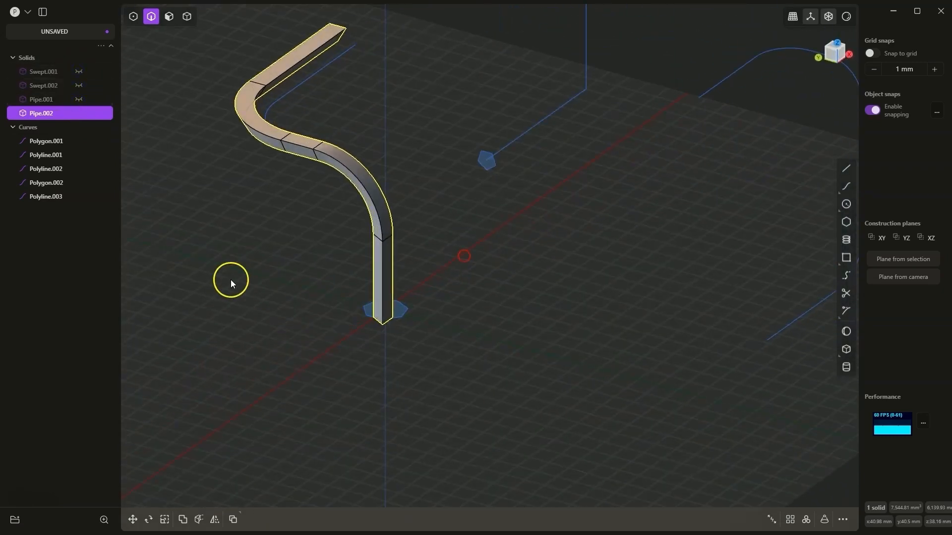
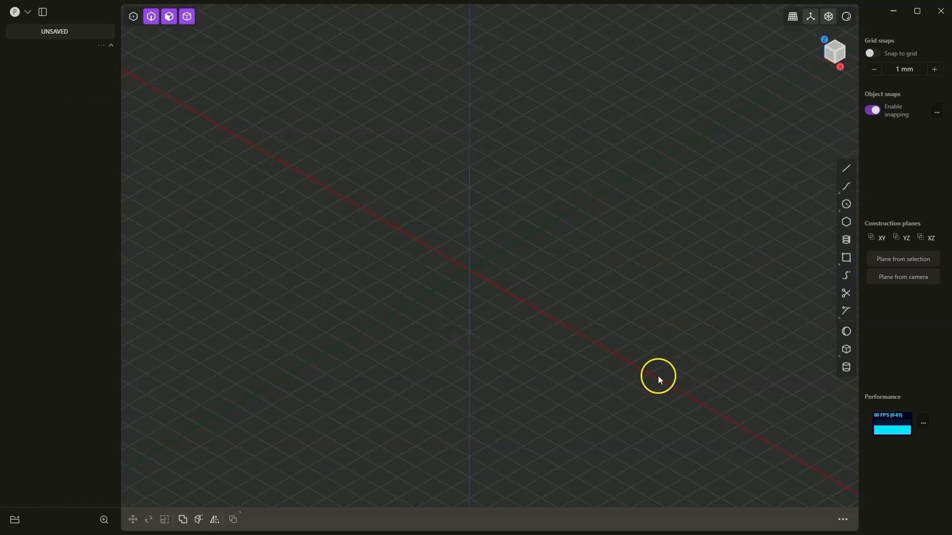
Draw a circle of about 41.3 mm radius on the ground plane, away from the origin on the positive X and Y side.
{"action": "scroll", "coordinate": [392, 334], "scroll_direction": "down", "scroll_amount": 5}
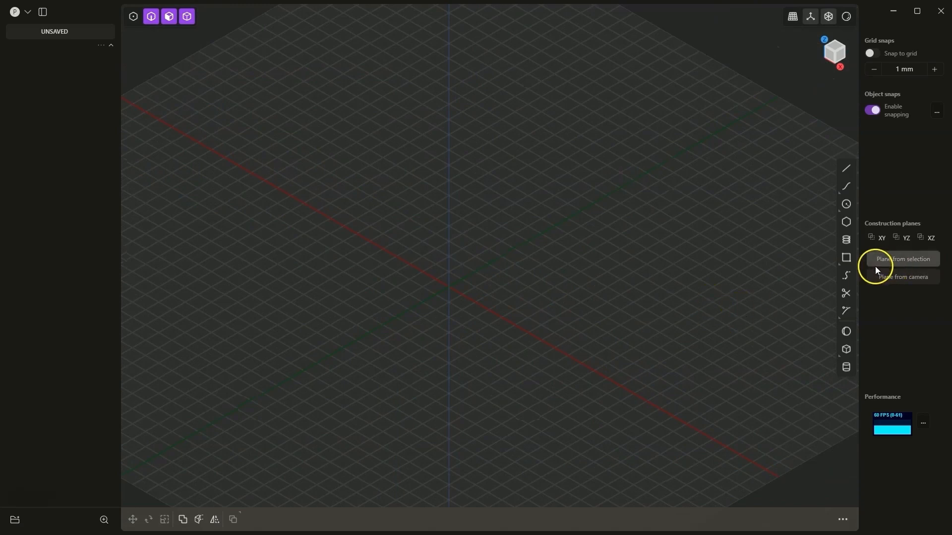
{"action": "left_click", "coordinate": [847, 205]}
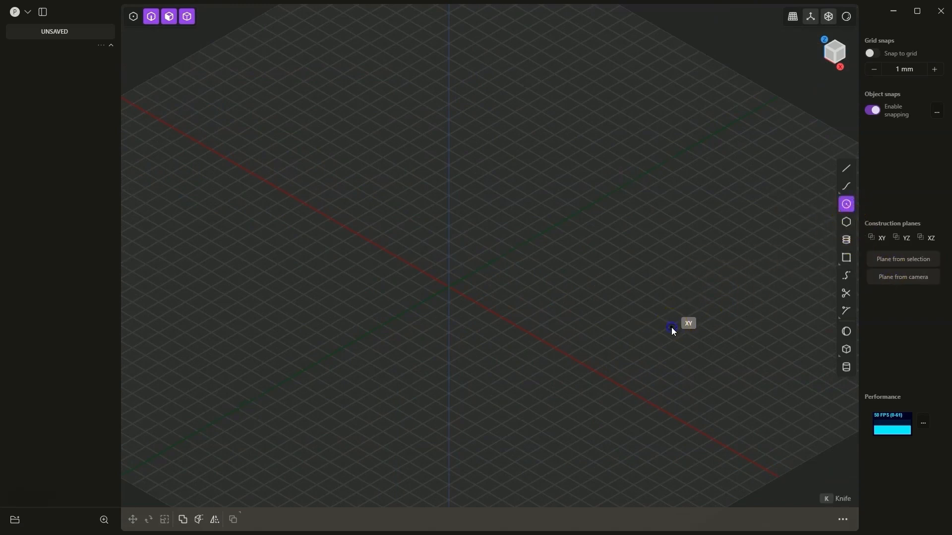
{"action": "left_click", "coordinate": [671, 327]}
{"action": "left_click", "coordinate": [738, 350]}
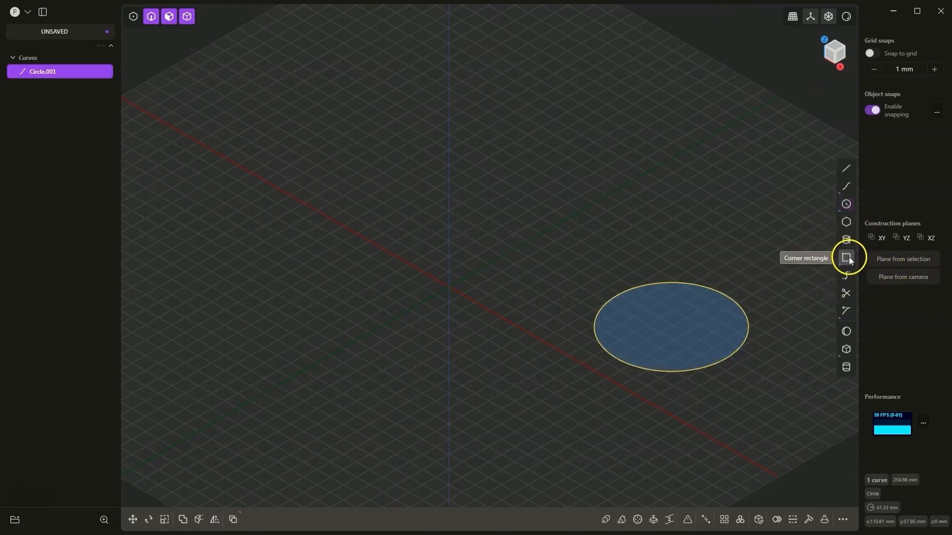
Draw a center-point square with sides of about 50 mm, centered inside the circle.
{"action": "left_click", "coordinate": [846, 259]}
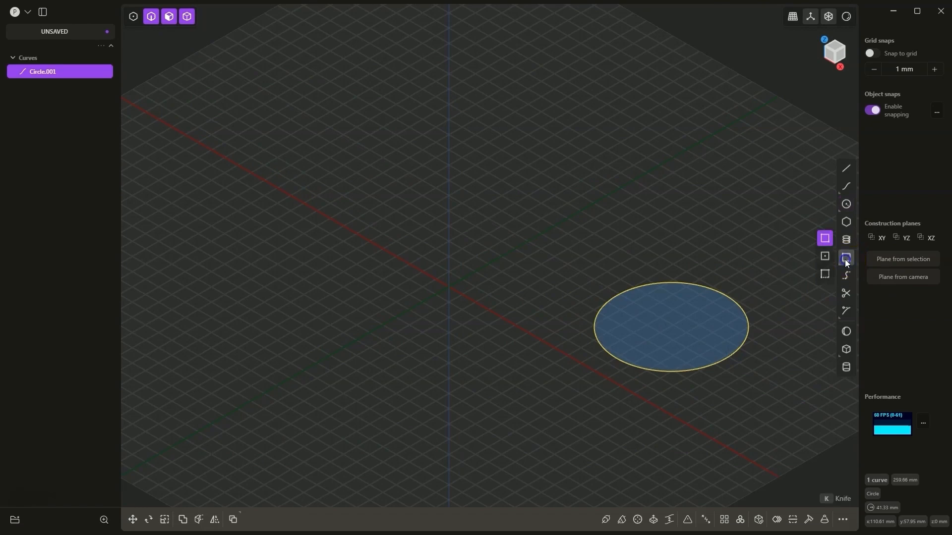
{"action": "left_click", "coordinate": [825, 257]}
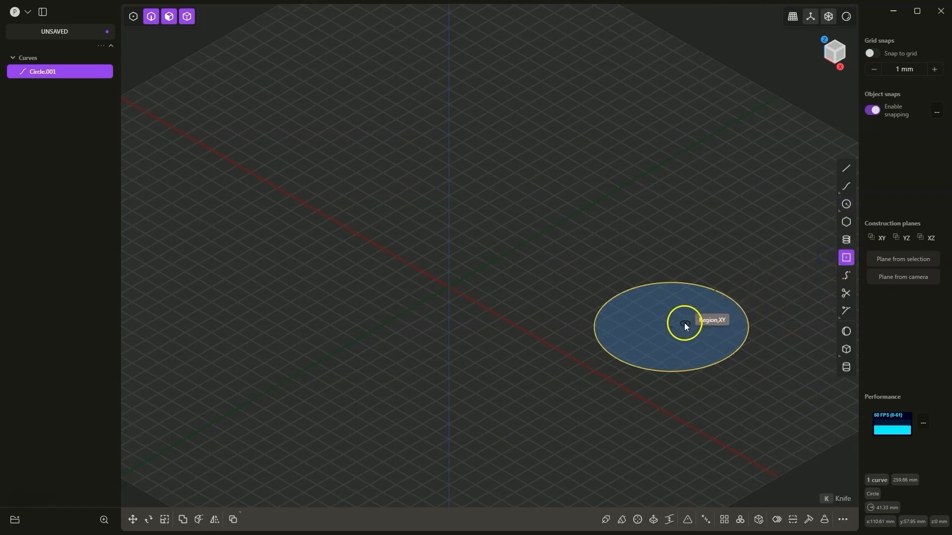
{"action": "left_click", "coordinate": [671, 326]}
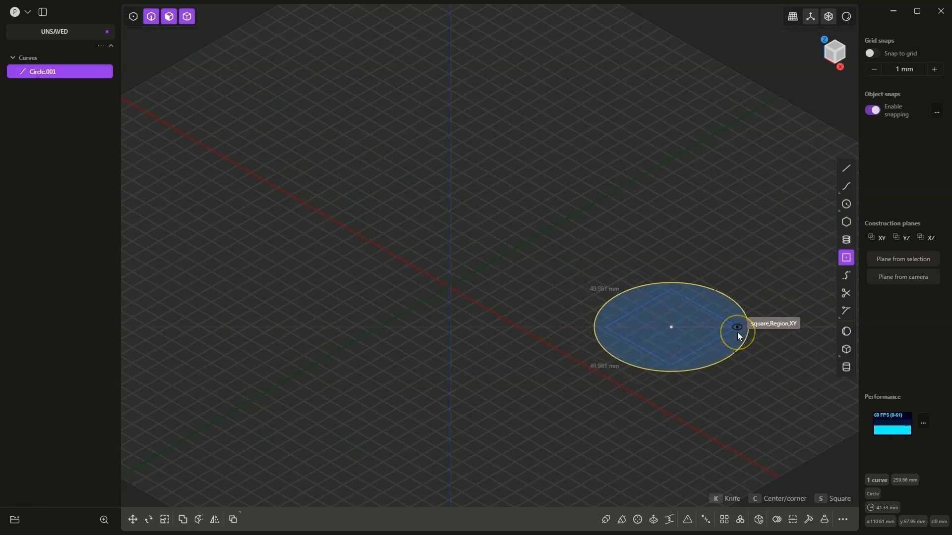
{"action": "left_click", "coordinate": [737, 334]}
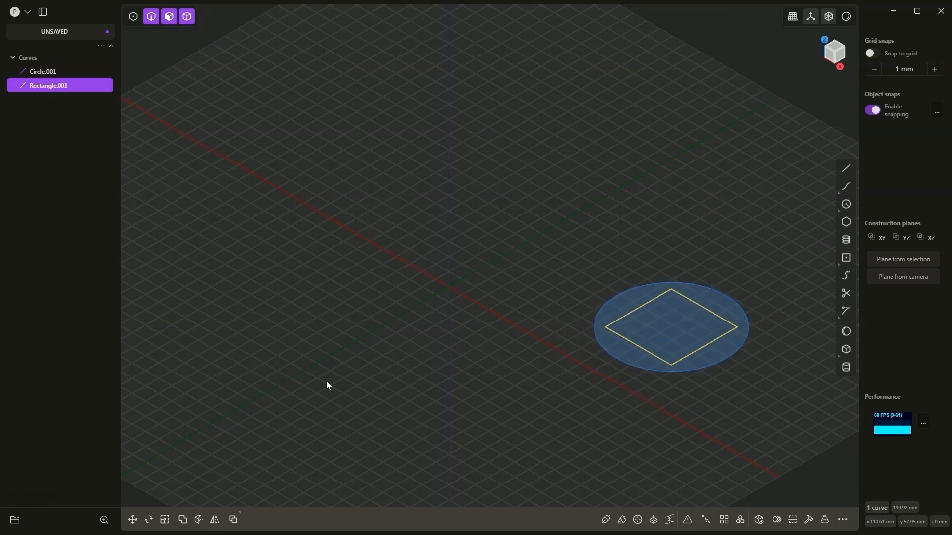
Move the square 75 mm up along the Z axis, above the circle.
{"action": "key", "text": "g"}
{"action": "key", "text": "z"}
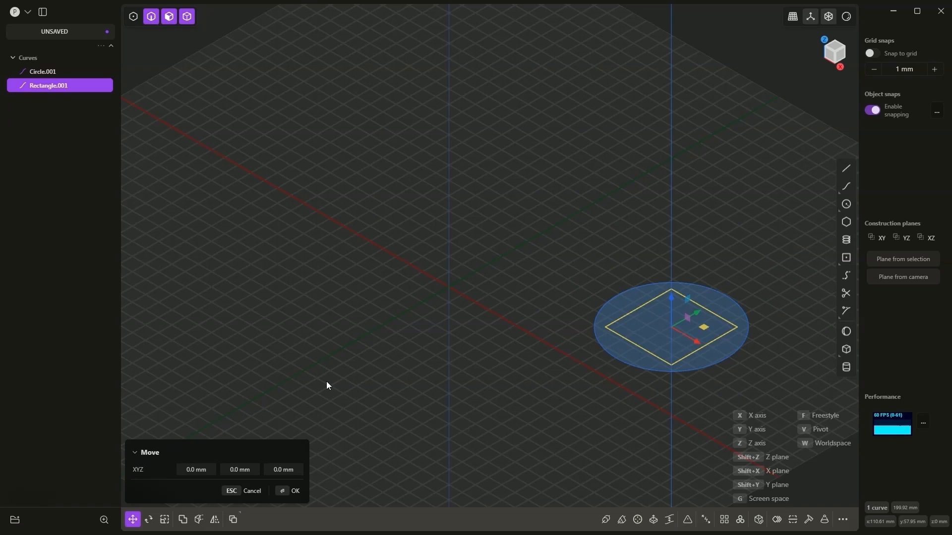
{"action": "type", "text": "75"}
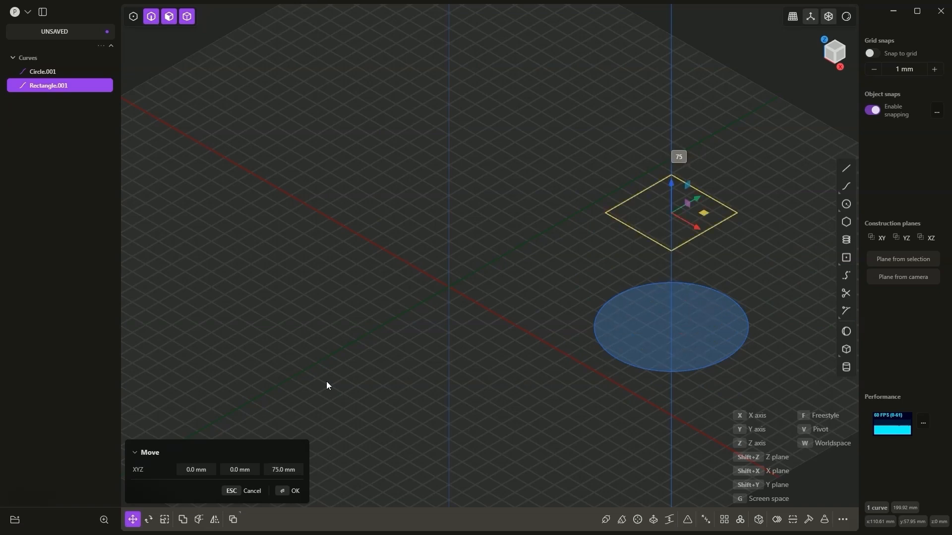
{"action": "key", "text": "Return"}
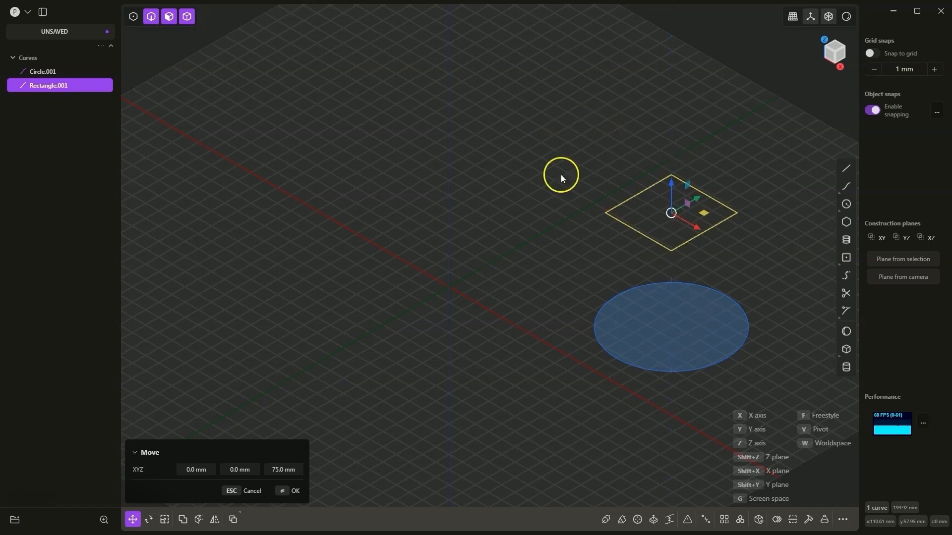
{"action": "left_click", "coordinate": [289, 491]}
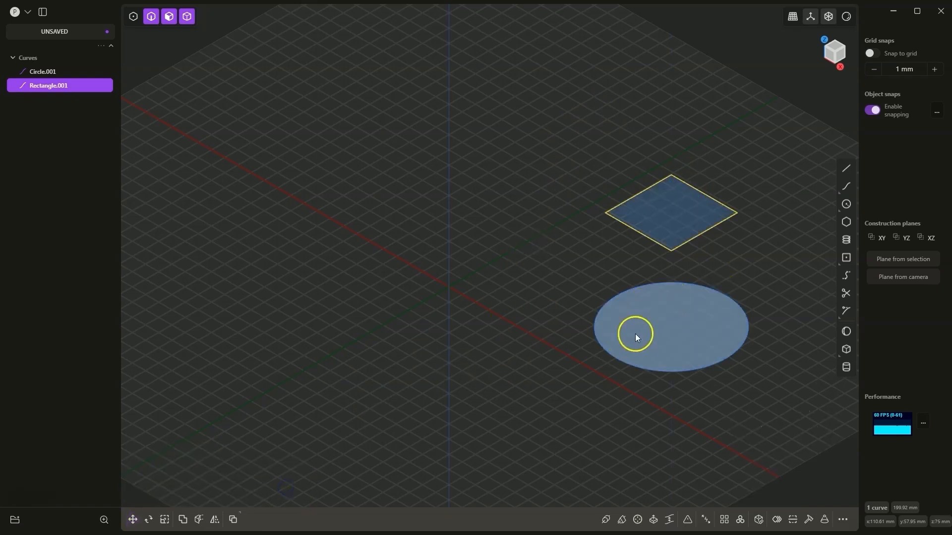
Loft the circle region to the raised square region to form a solid.
{"action": "mouse_move", "coordinate": [584, 403]}
{"action": "middle_mouse_down"}
{"action": "mouse_move", "coordinate": [593, 334]}
{"action": "mouse_move", "coordinate": [573, 416]}
{"action": "middle_mouse_up"}
{"action": "left_click", "coordinate": [661, 341]}
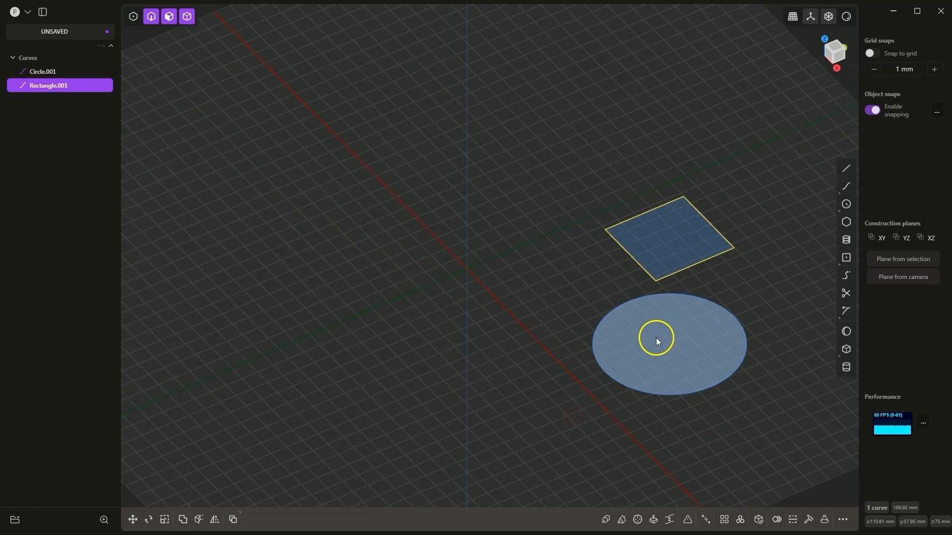
{"action": "left_click", "coordinate": [656, 337]}
{"action": "key", "text": "e"}
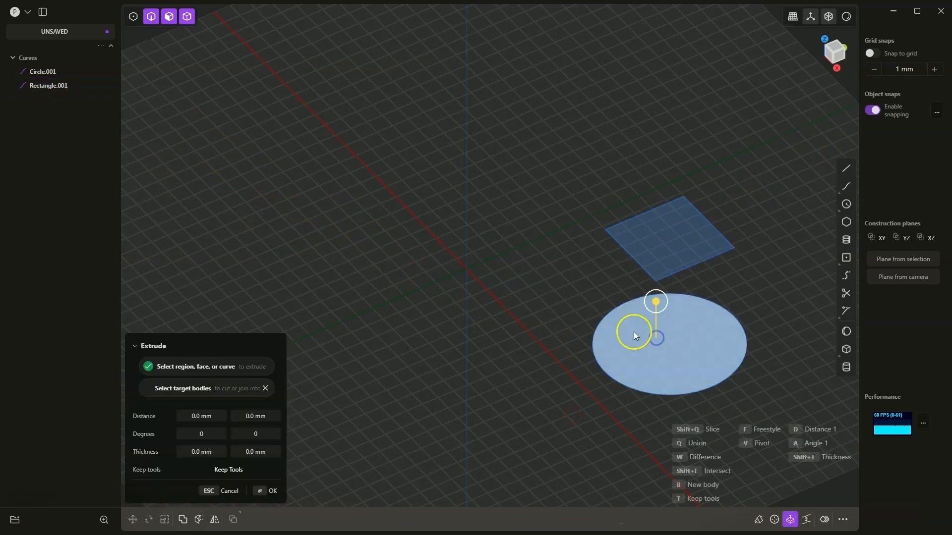
{"action": "left_click", "coordinate": [656, 240]}
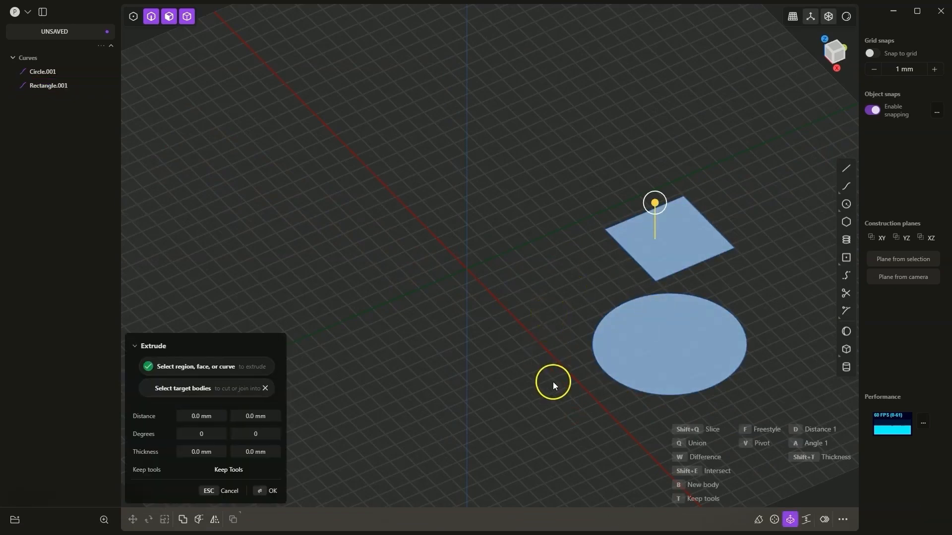
{"action": "middle_click_drag", "start_coordinate": [576, 406], "coordinate": [588, 380]}
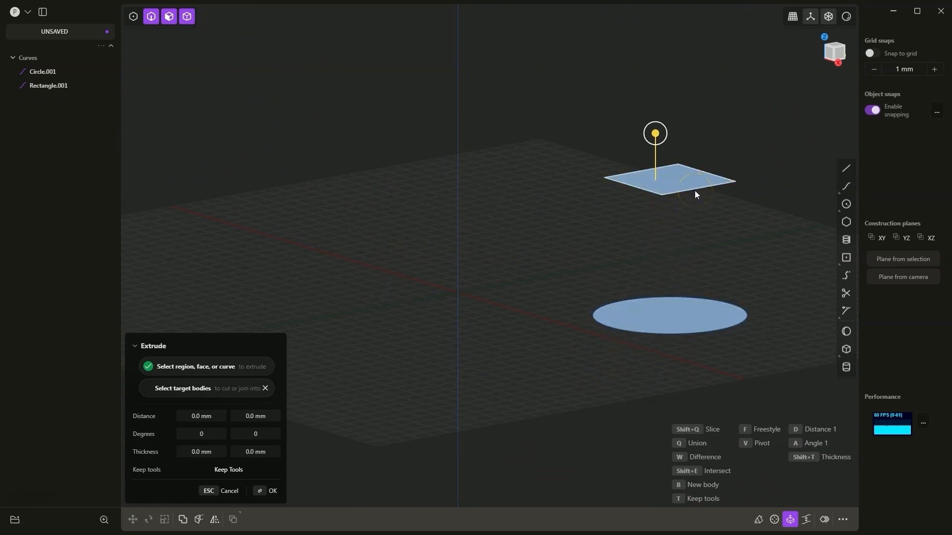
{"action": "left_click", "coordinate": [807, 520]}
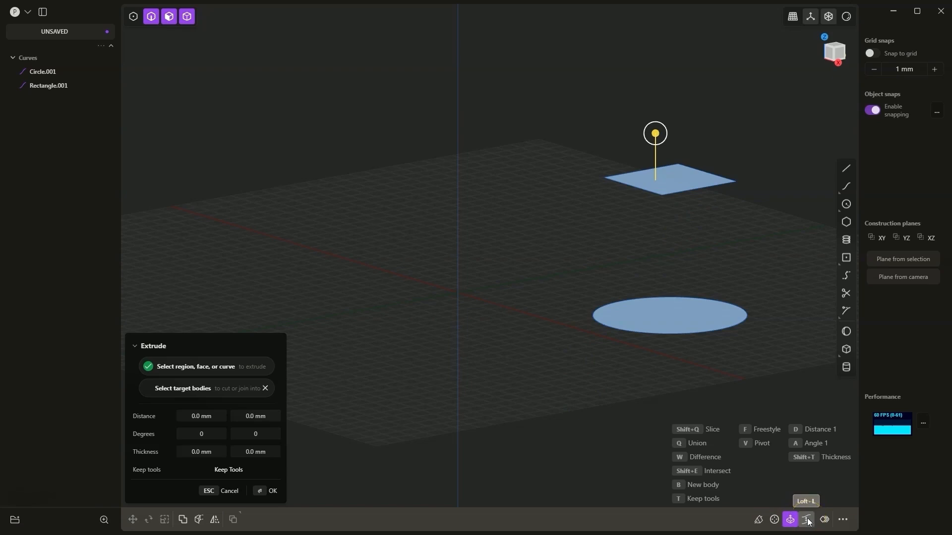
{"action": "middle_click_drag", "start_coordinate": [730, 253], "coordinate": [718, 285]}
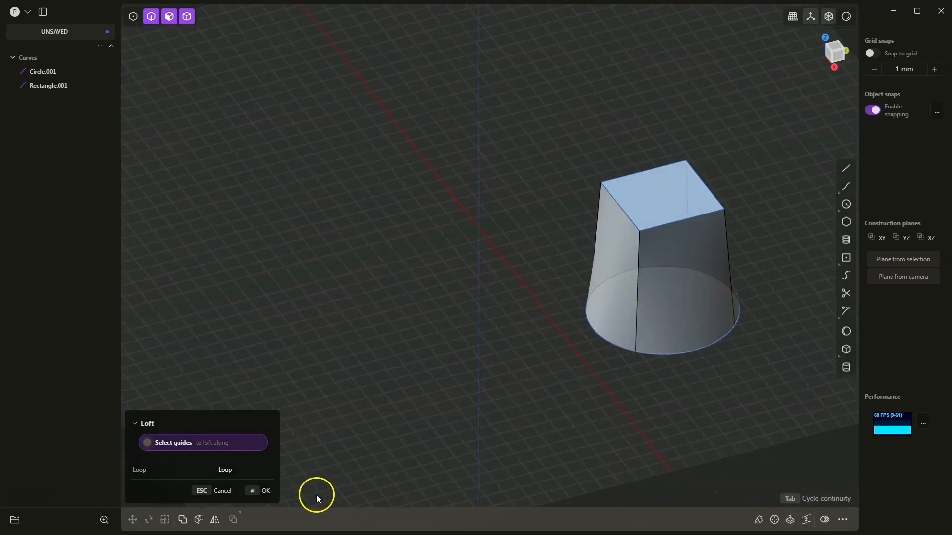
{"action": "left_click", "coordinate": [255, 492]}
{"action": "middle_click_drag", "start_coordinate": [603, 322], "coordinate": [624, 341]}
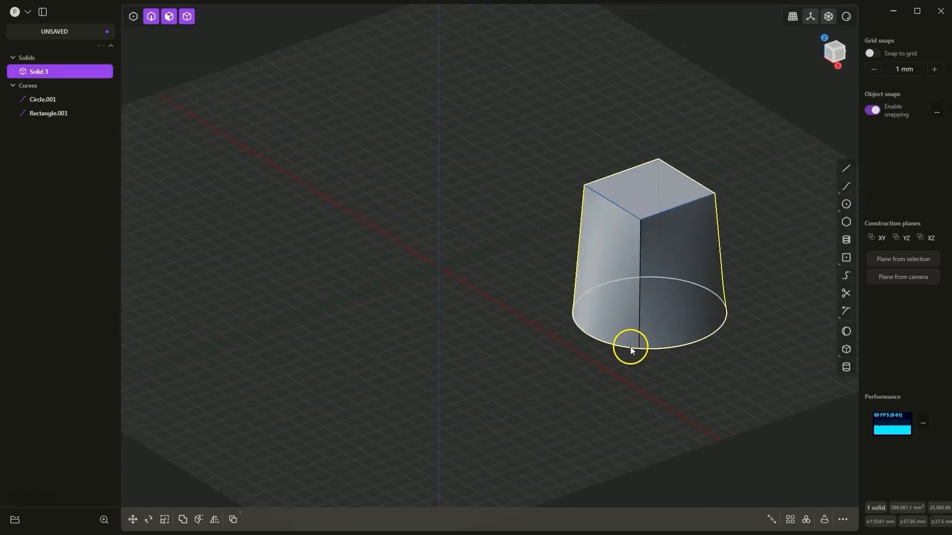
{"action": "middle_click_drag", "start_coordinate": [670, 221], "coordinate": [704, 230]}
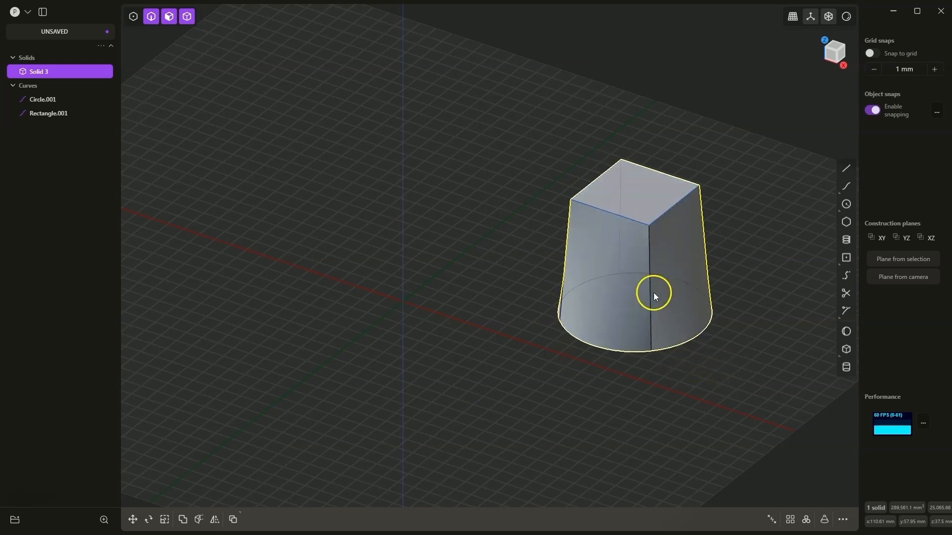
Hide the lofted solid, the circle and the square to clear the scene.
{"action": "left_click", "coordinate": [79, 71]}
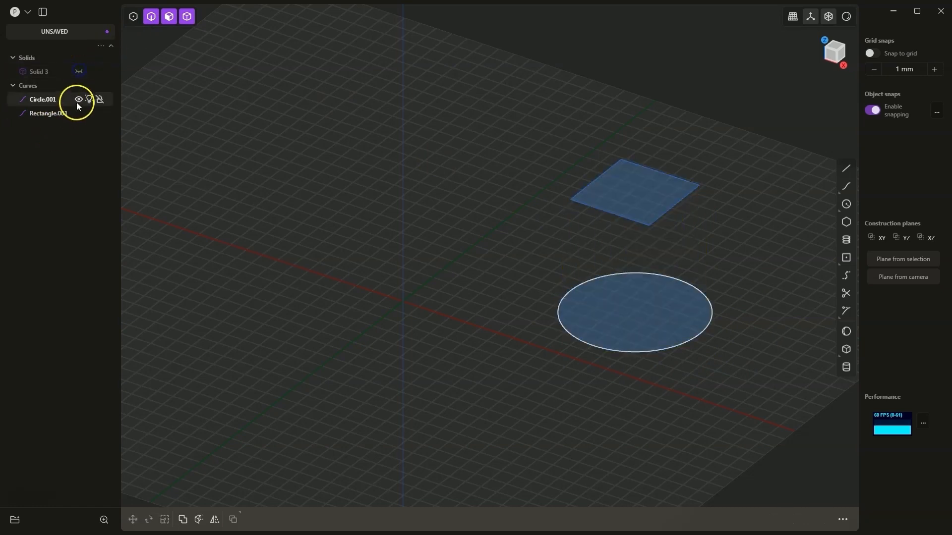
{"action": "left_click", "coordinate": [78, 99]}
{"action": "left_click", "coordinate": [79, 113]}
{"action": "left_click", "coordinate": [515, 227]}
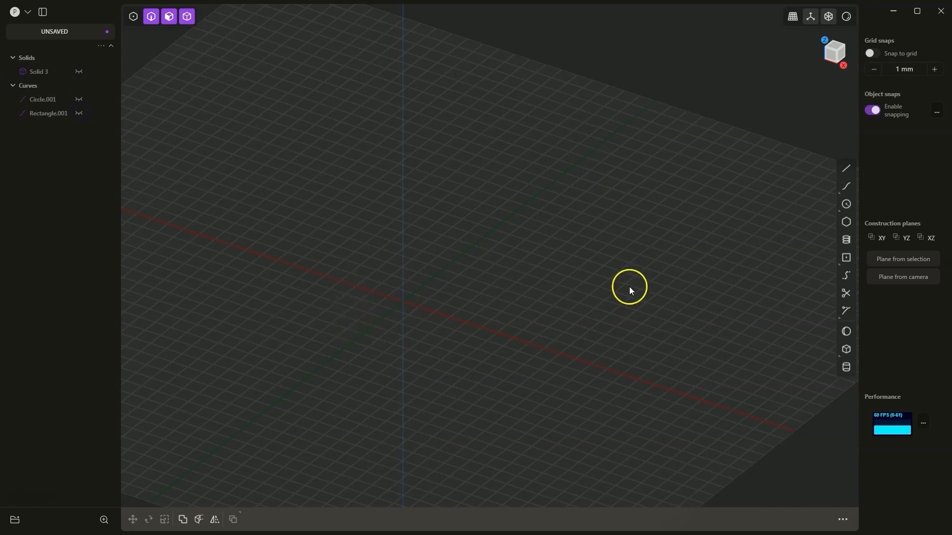
Draw a circle of 50 mm diameter on the ground plane, centered on the origin.
{"action": "left_click", "coordinate": [847, 204]}
{"action": "left_click", "coordinate": [403, 302]}
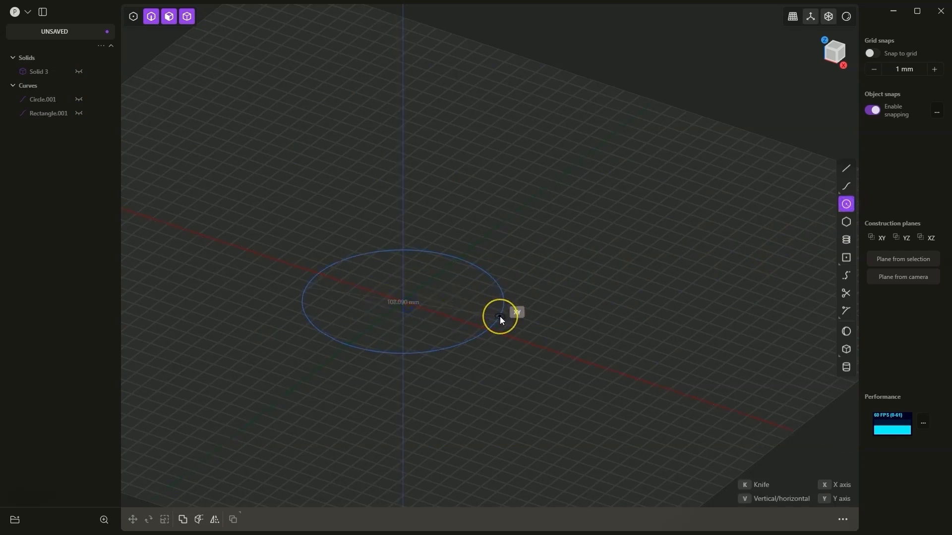
{"action": "key", "text": "Tab"}
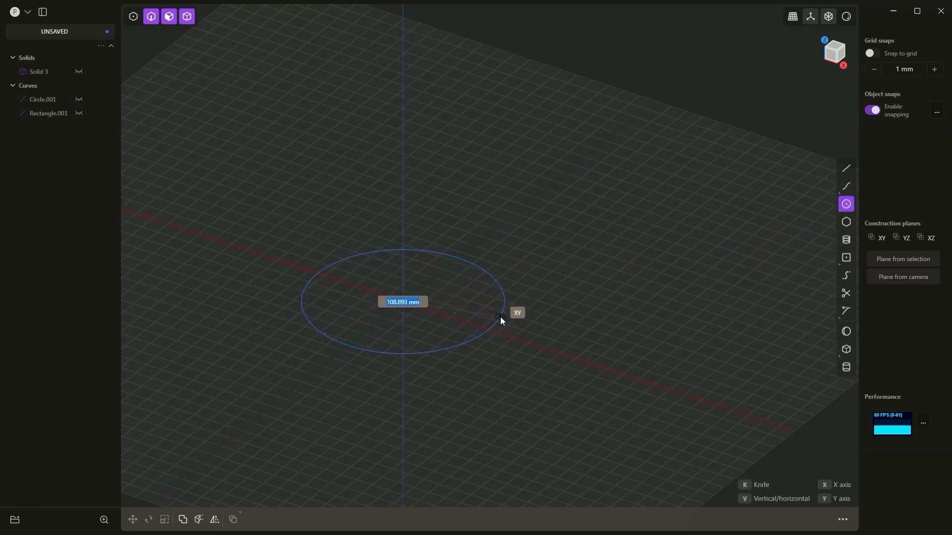
{"action": "type", "text": "50"}
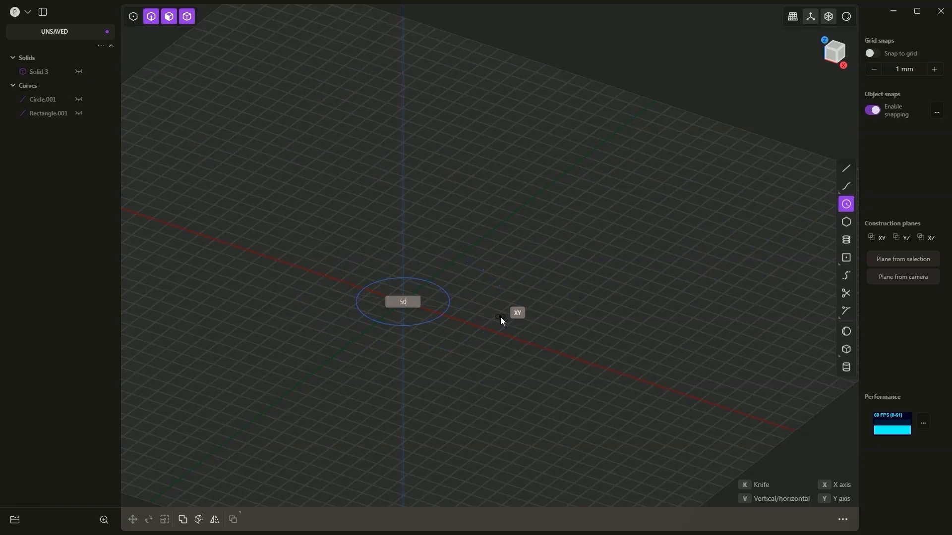
{"action": "key", "text": "Return"}
Draw a concentric circle of 80 mm diameter around the first one at the origin.
{"action": "left_click", "coordinate": [845, 204]}
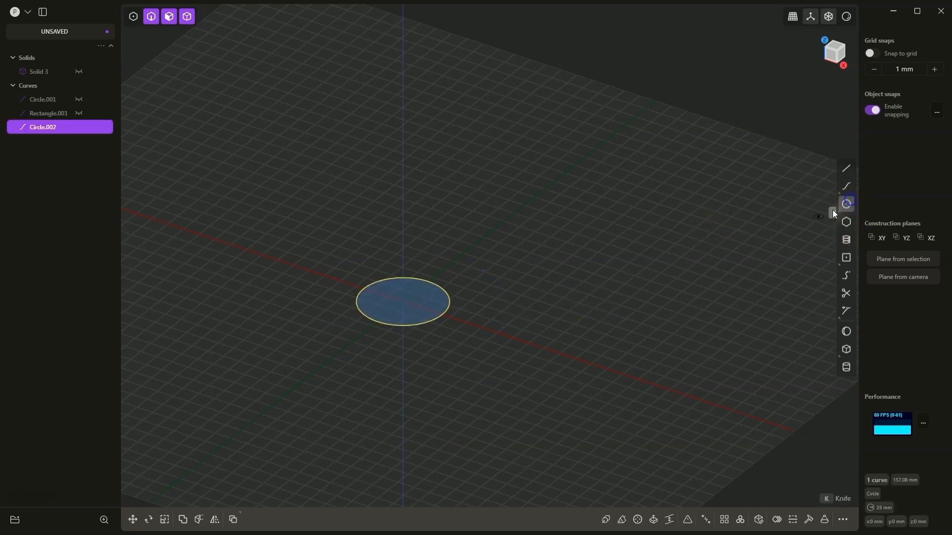
{"action": "left_click", "coordinate": [403, 304]}
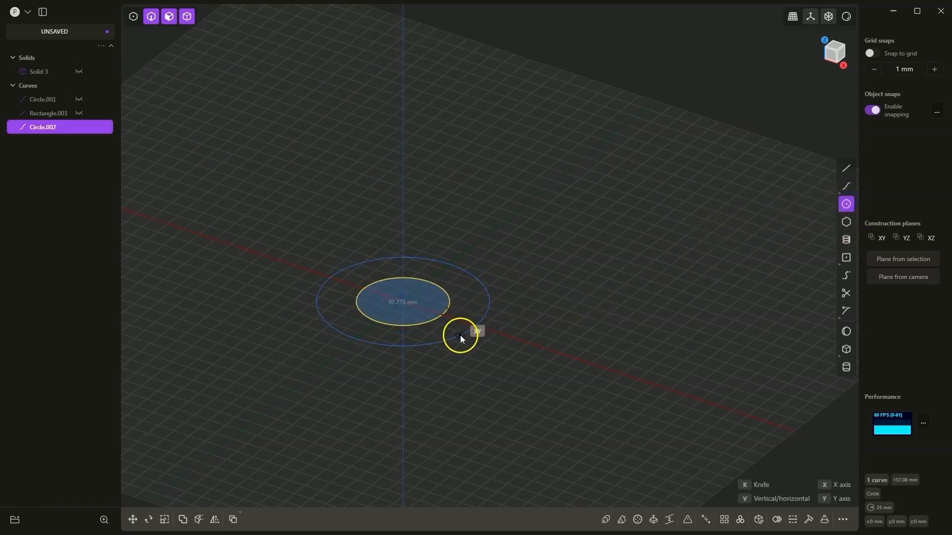
{"action": "key", "text": "Tab"}
{"action": "type", "text": "80"}
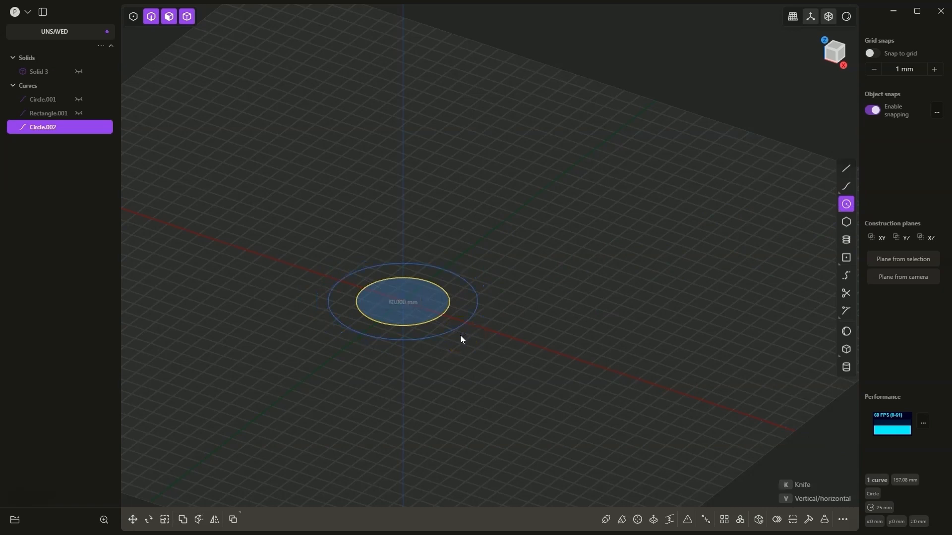
{"action": "key", "text": "Return"}
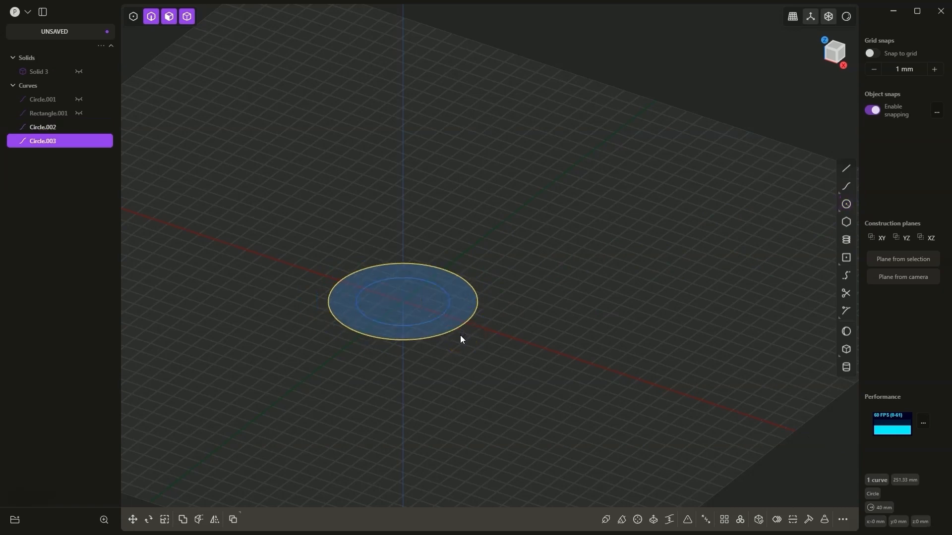
Draw a third concentric circle of 40 mm diameter at the origin, inside the other two.
{"action": "left_click", "coordinate": [846, 204]}
{"action": "left_click", "coordinate": [400, 305]}
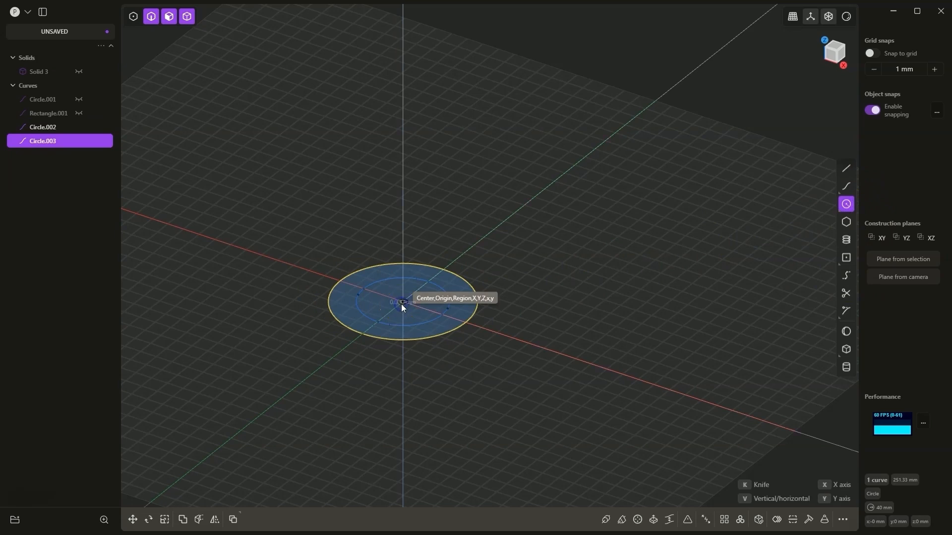
{"action": "key", "text": "Tab"}
{"action": "type", "text": "40"}
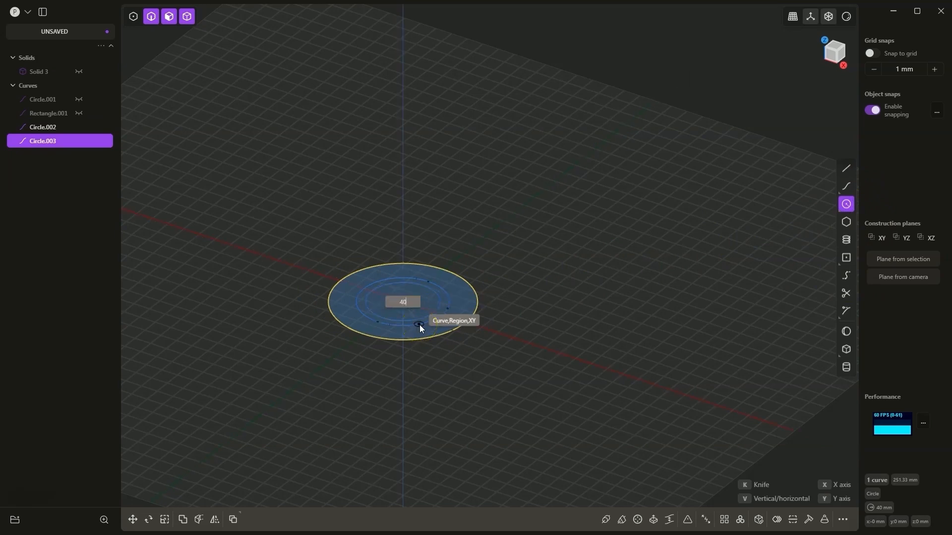
{"action": "key", "text": "Return"}
{"action": "left_click", "coordinate": [345, 205]}
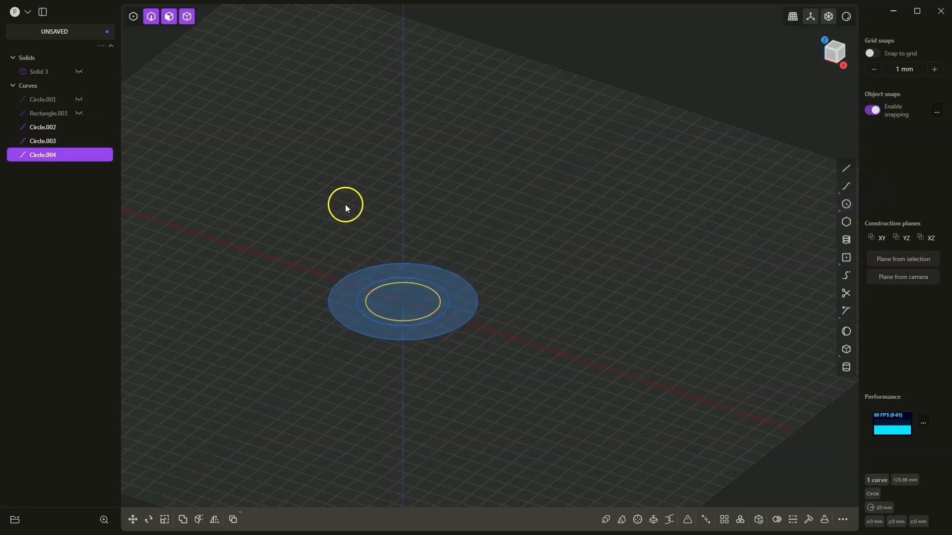
Move the outer 80 mm circle 50 mm up along the Z axis.
{"action": "left_click", "coordinate": [339, 322]}
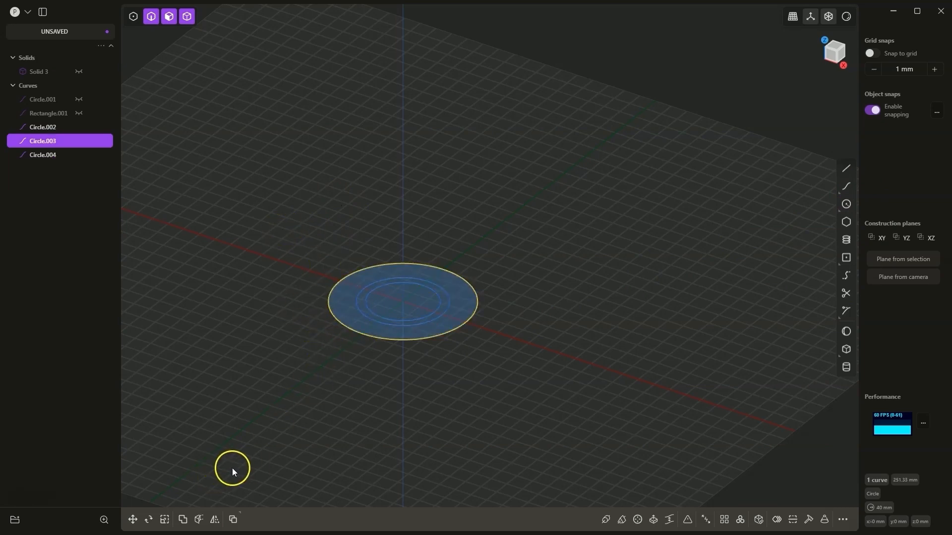
{"action": "key", "text": "g"}
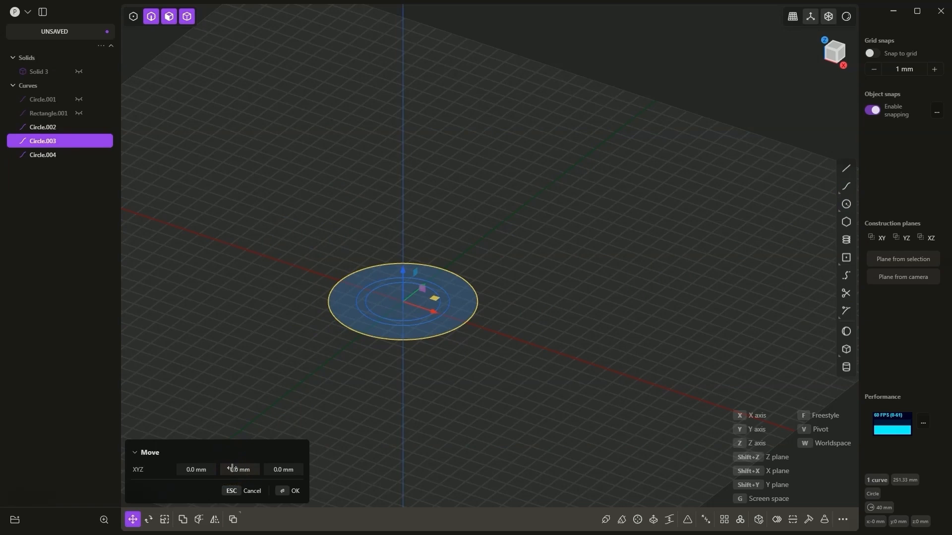
{"action": "type", "text": "z50"}
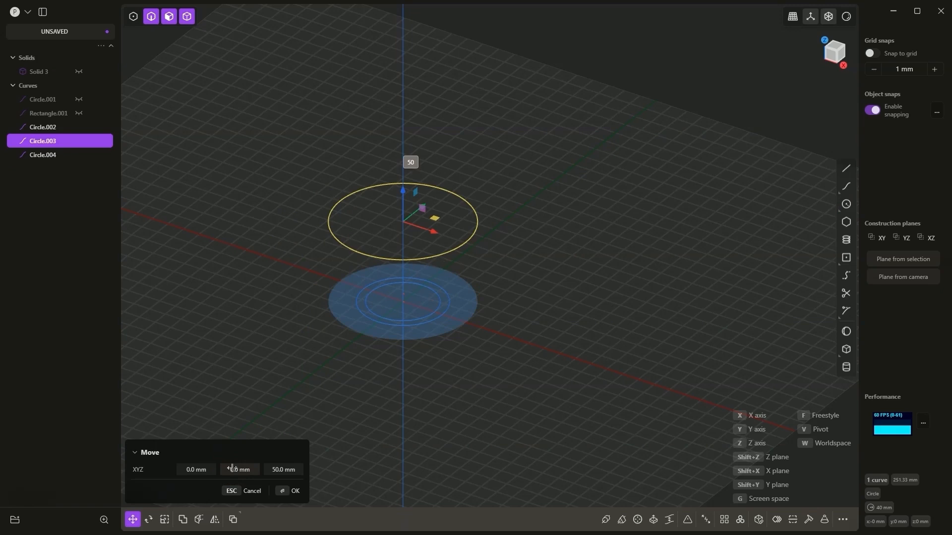
{"action": "key", "text": "Return"}
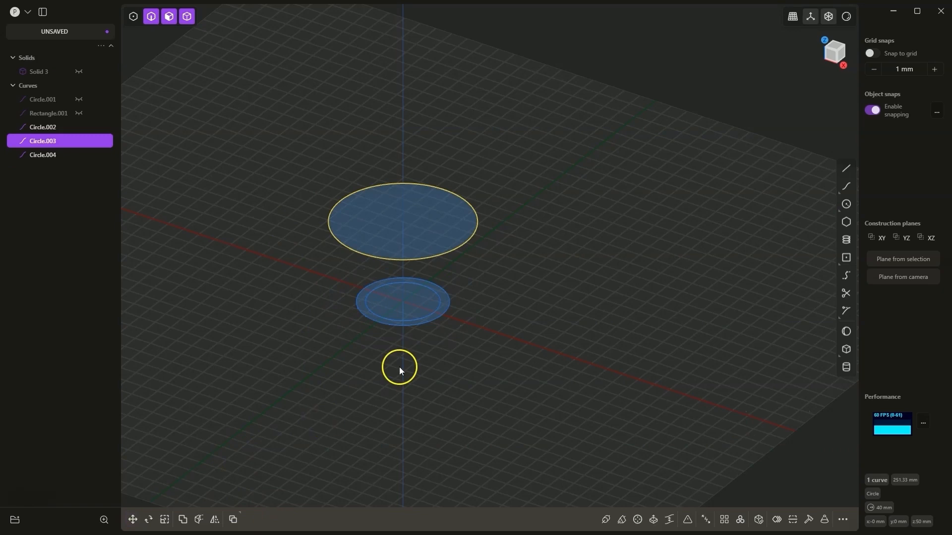
Move the 40 mm circle 100 mm up along the Z axis.
{"action": "left_click", "coordinate": [377, 318]}
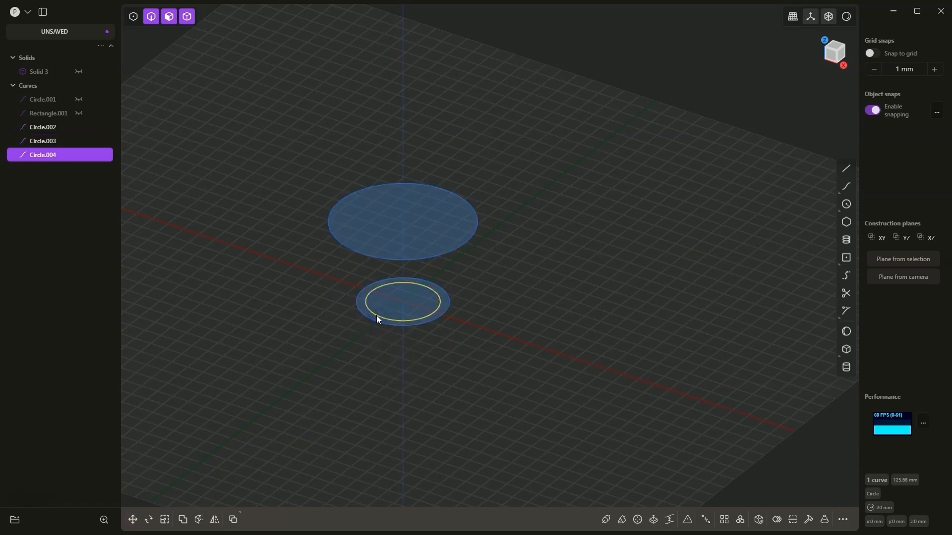
{"action": "key", "text": "g"}
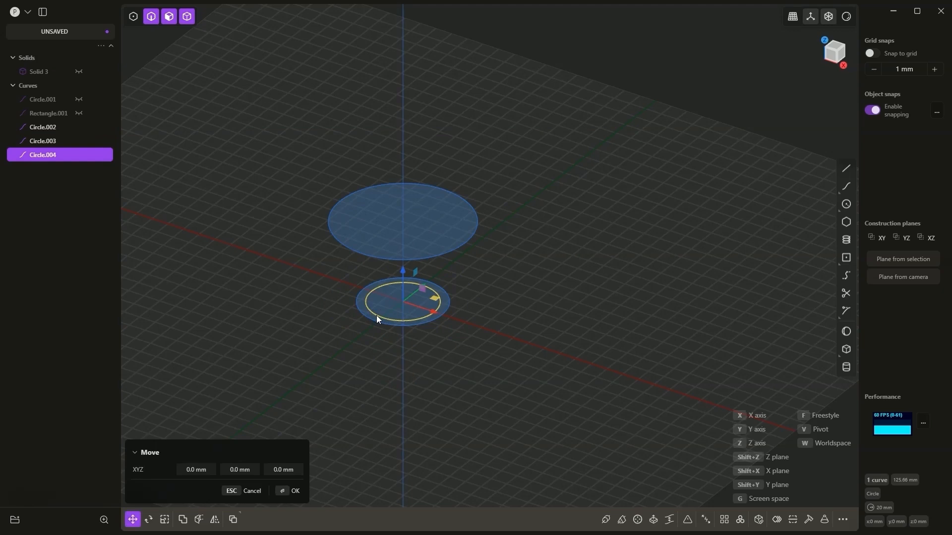
{"action": "type", "text": "z100"}
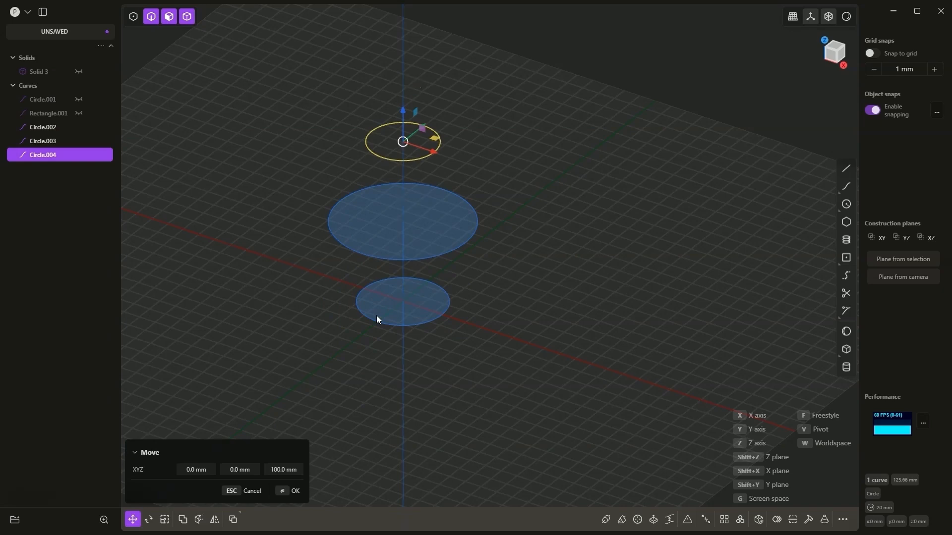
{"action": "key", "text": "Return"}
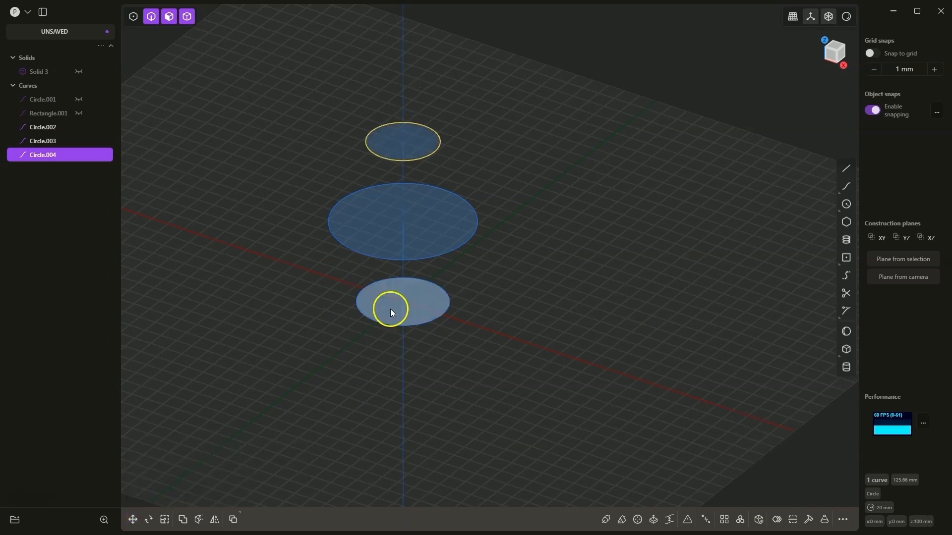
Loft the three stacked circular regions, from the top circle through the middle one to the bottom, into one solid.
{"action": "middle_click_drag", "start_coordinate": [500, 316], "coordinate": [485, 336]}
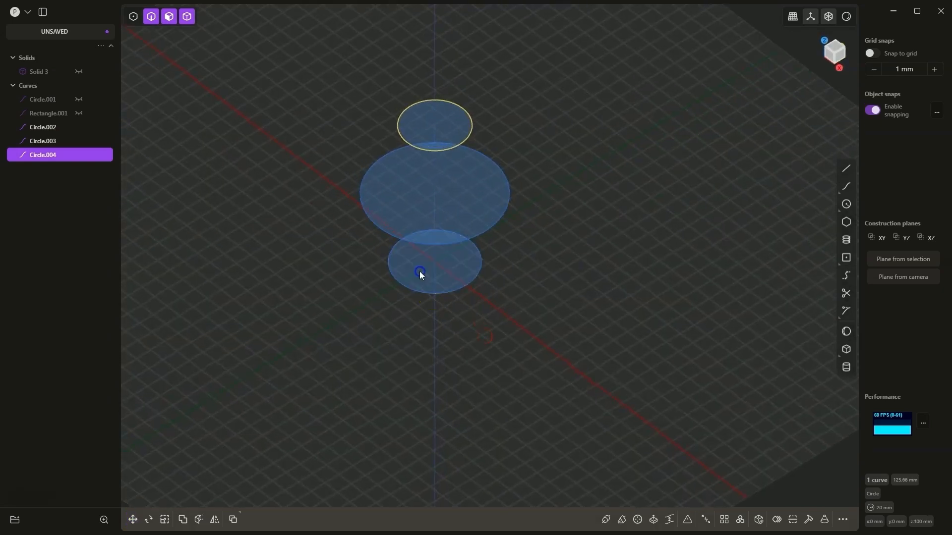
{"action": "key", "text": "x"}
{"action": "left_click", "coordinate": [427, 115]}
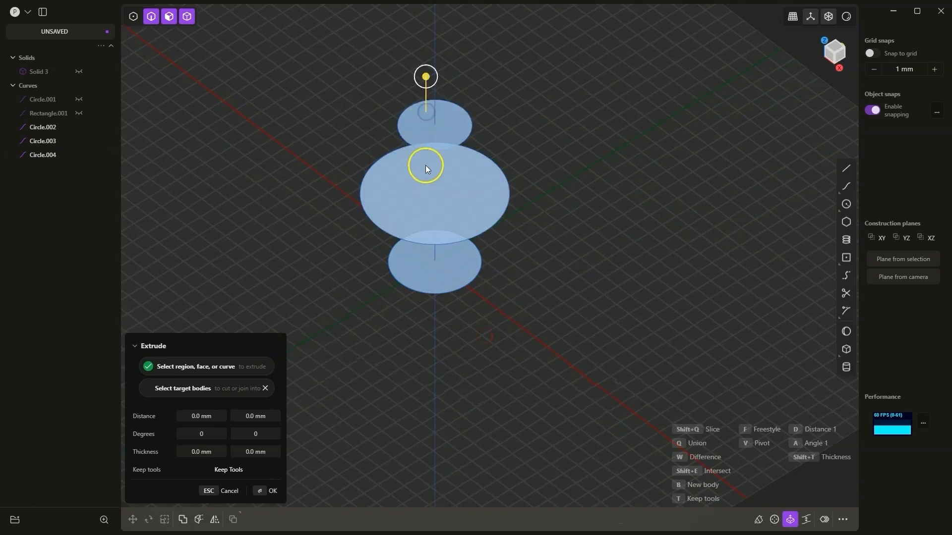
{"action": "middle_click_drag", "start_coordinate": [506, 273], "coordinate": [507, 235]}
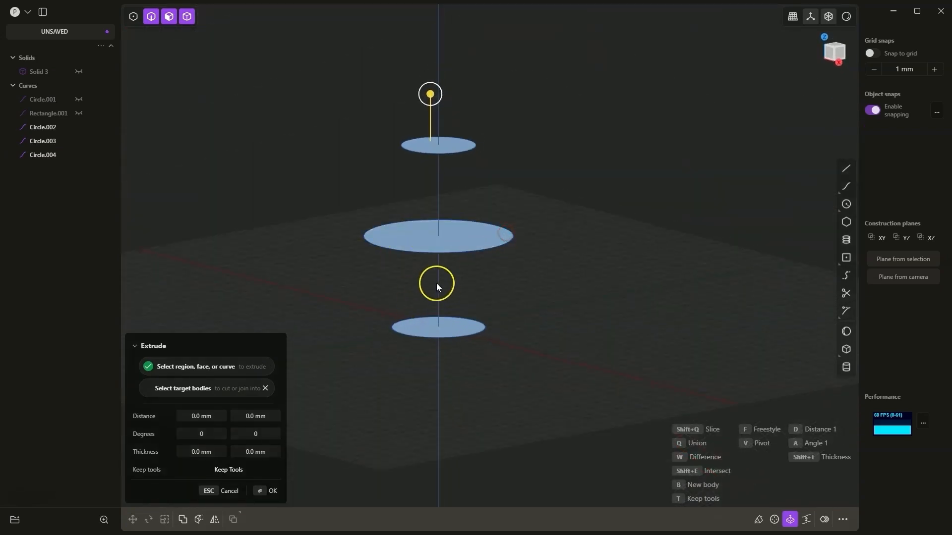
{"action": "key", "text": "l"}
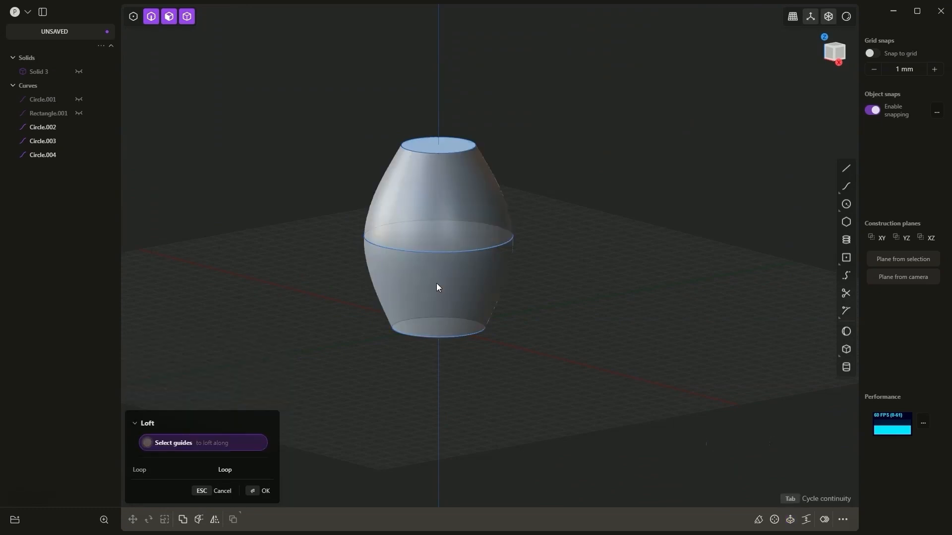
{"action": "middle_click_drag", "start_coordinate": [440, 281], "coordinate": [515, 254]}
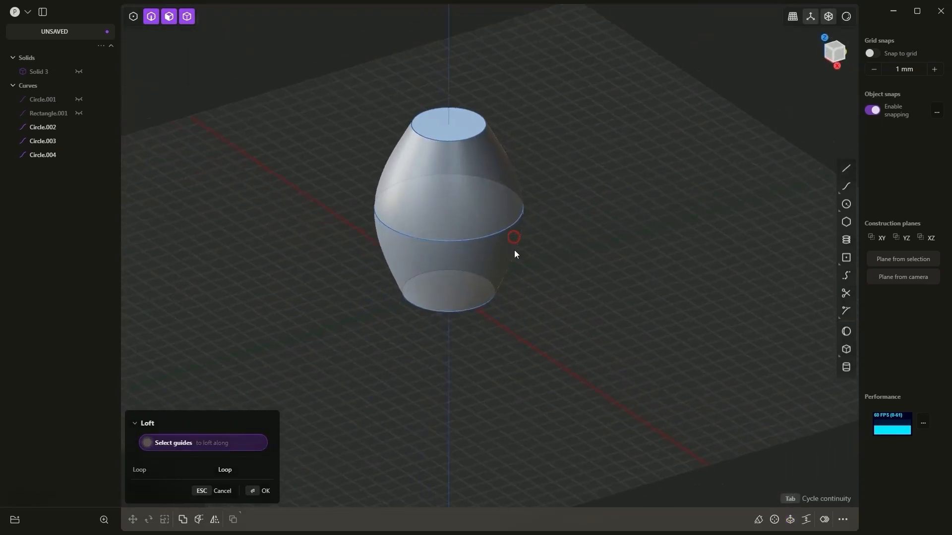
{"action": "left_click", "coordinate": [261, 492]}
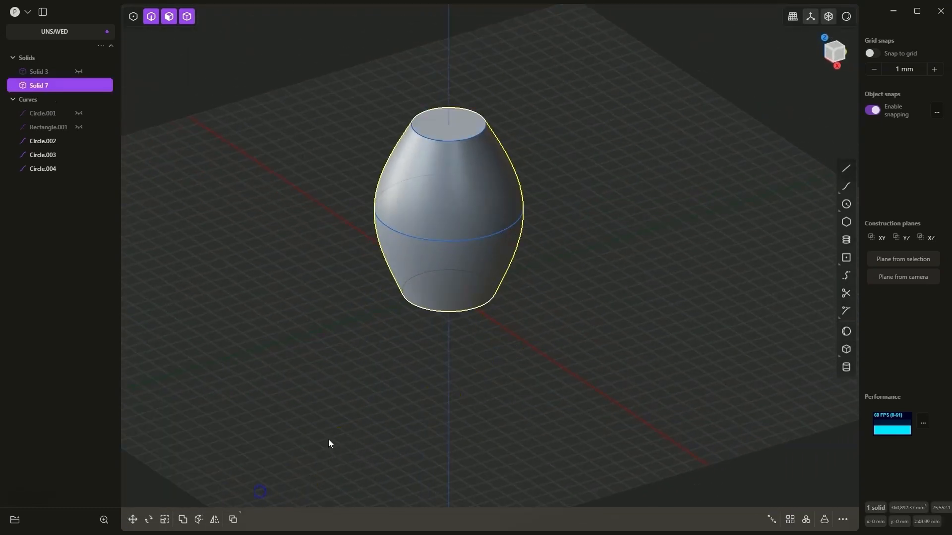
Hide the three profile circles Circle.002, Circle.003 and Circle.004 so only the lofted solid is displayed.
{"action": "middle_click_drag", "start_coordinate": [329, 441], "coordinate": [425, 344]}
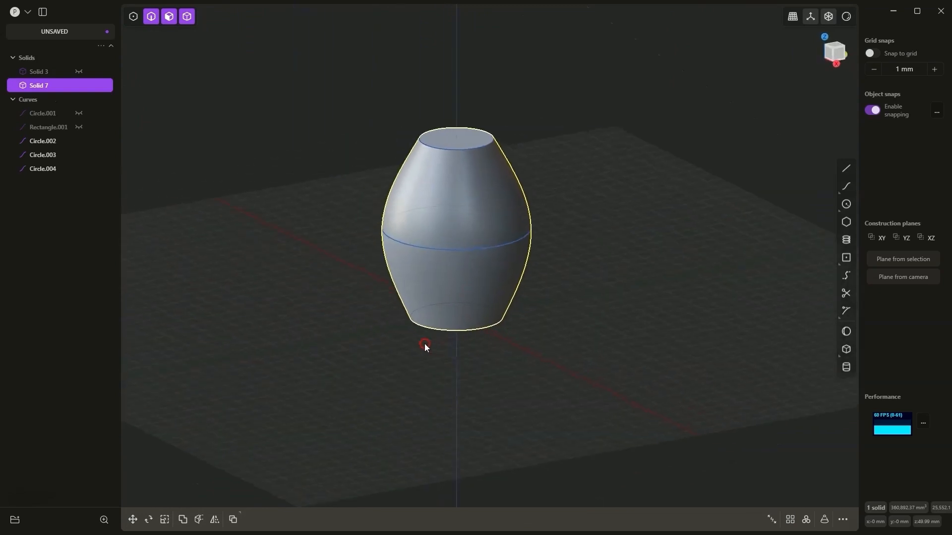
{"action": "left_click", "coordinate": [77, 141]}
{"action": "left_click", "coordinate": [78, 155]}
{"action": "left_click", "coordinate": [79, 170]}
{"action": "middle_click_drag", "start_coordinate": [498, 273], "coordinate": [518, 296]}
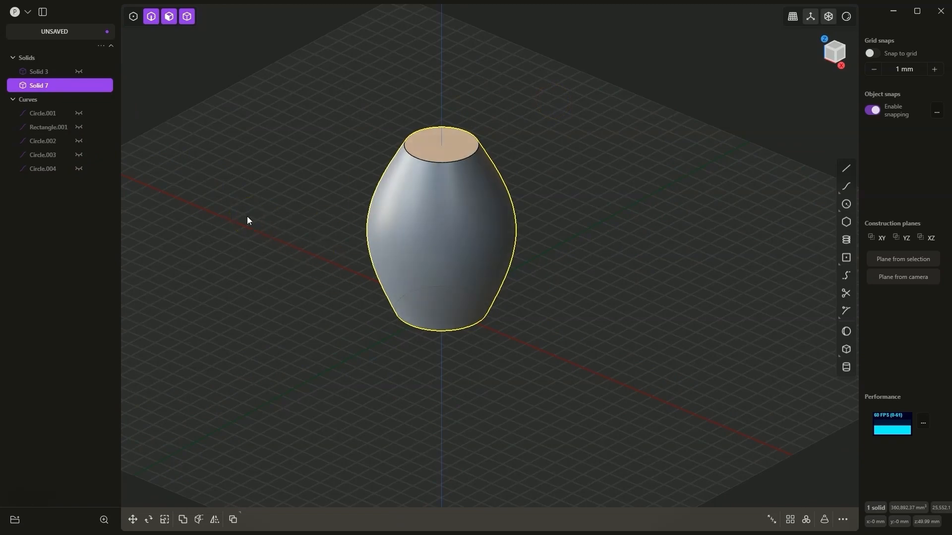
Add a single lengthwise Isoparam cut to the side face of the lofted solid, running from the top rim to the bottom.
{"action": "key", "text": "f"}
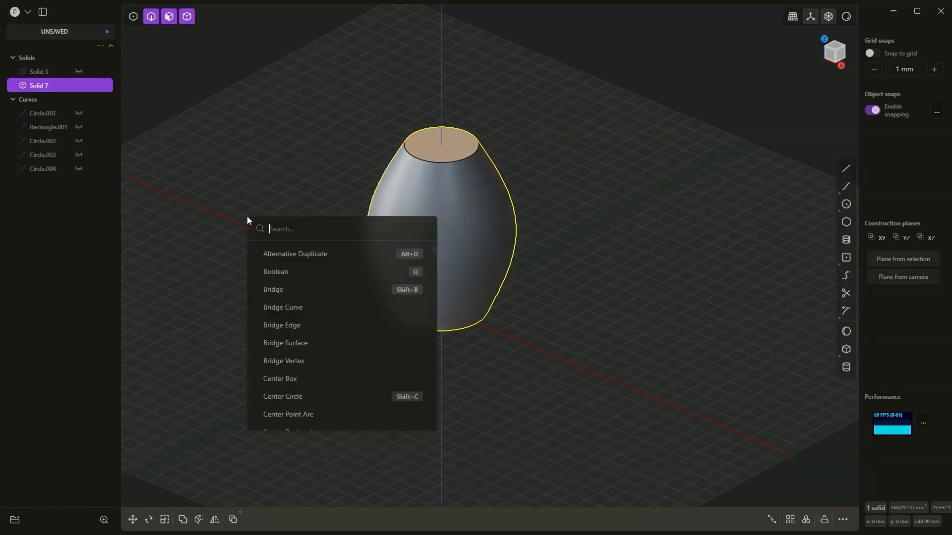
{"action": "type", "text": "iso"}
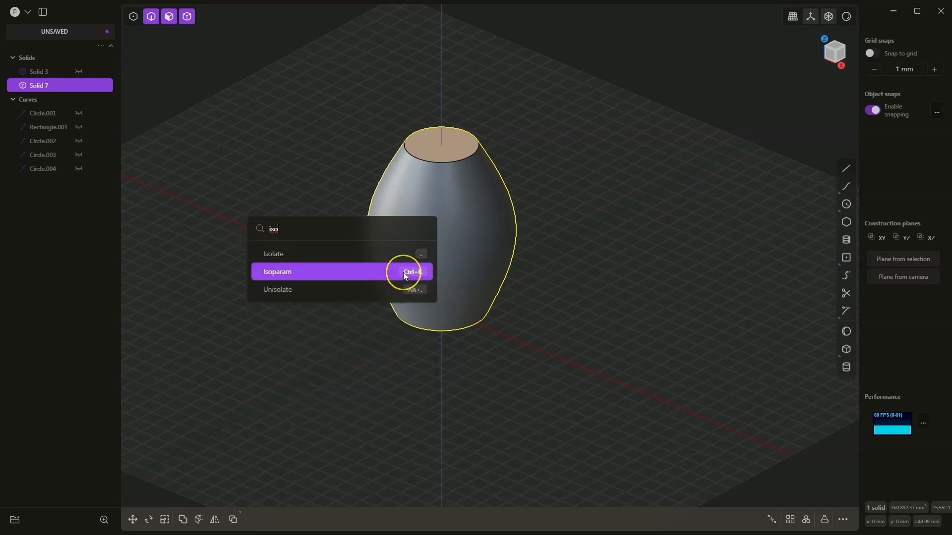
{"action": "left_click", "coordinate": [303, 274]}
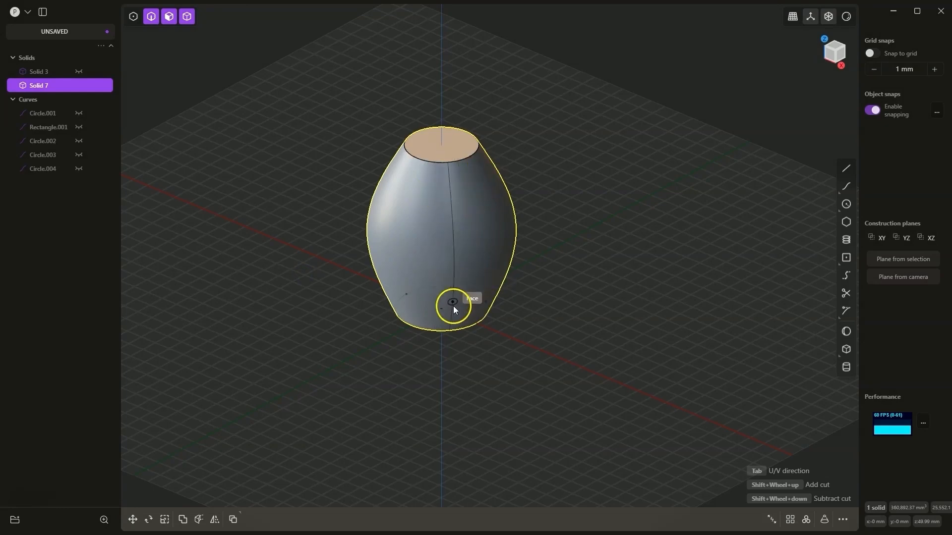
{"action": "key", "text": "Tab"}
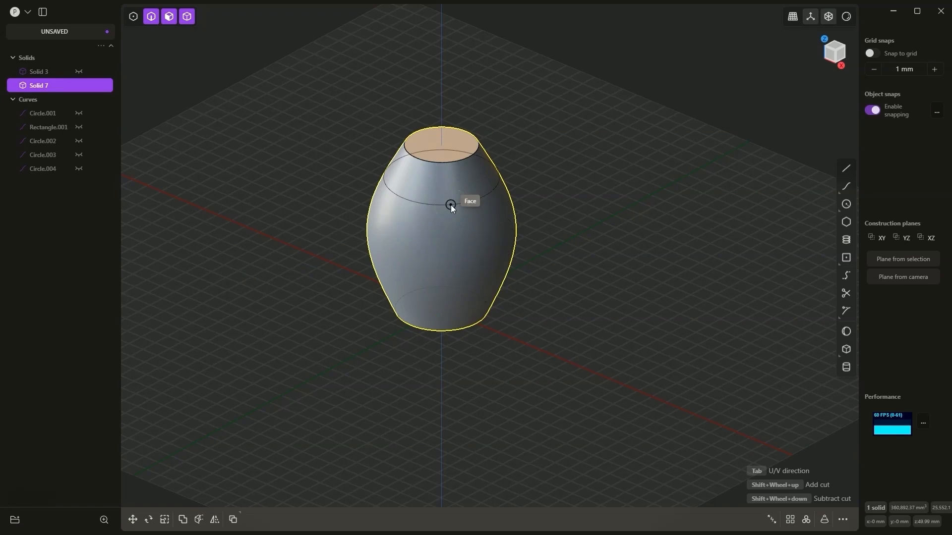
{"action": "key", "text": "Tab"}
{"action": "left_click", "coordinate": [471, 157]}
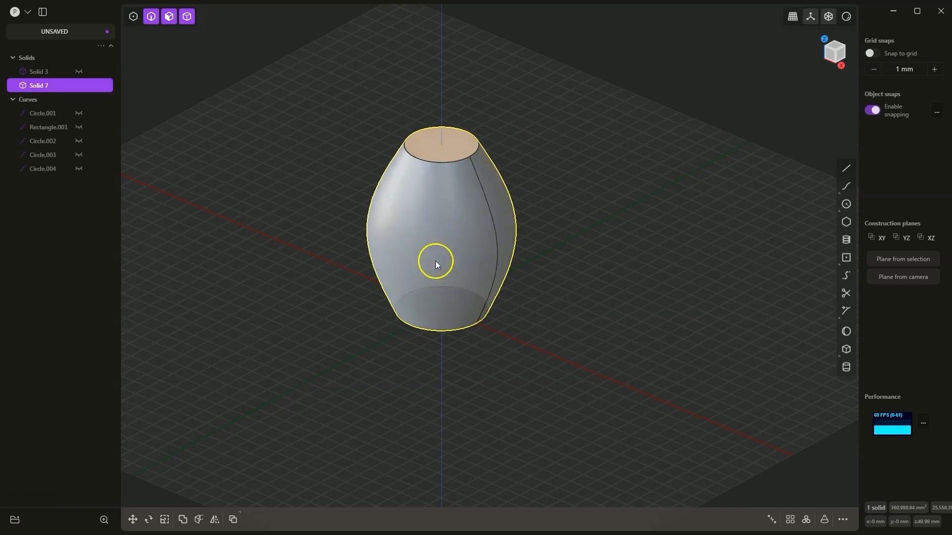
Select the new lengthwise edge on the lofted solid and restrict the selection mode to edges only.
{"action": "middle_click_drag", "start_coordinate": [534, 346], "coordinate": [524, 193]}
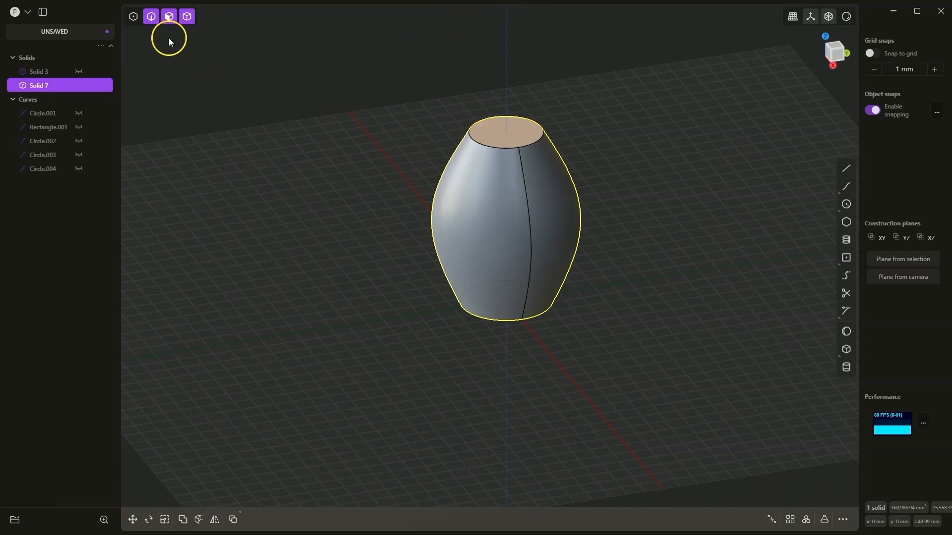
{"action": "left_click", "coordinate": [526, 189]}
{"action": "key", "text": "f"}
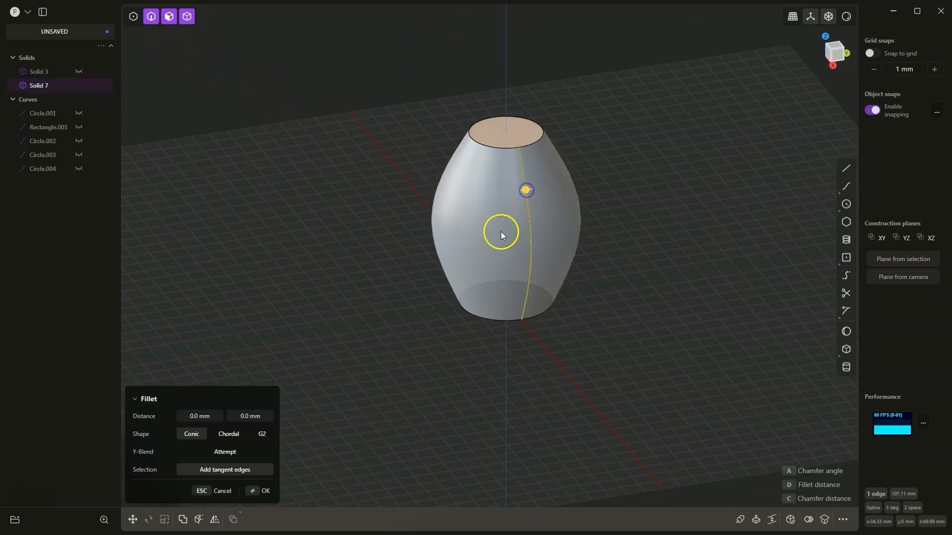
{"action": "left_click", "coordinate": [155, 22]}
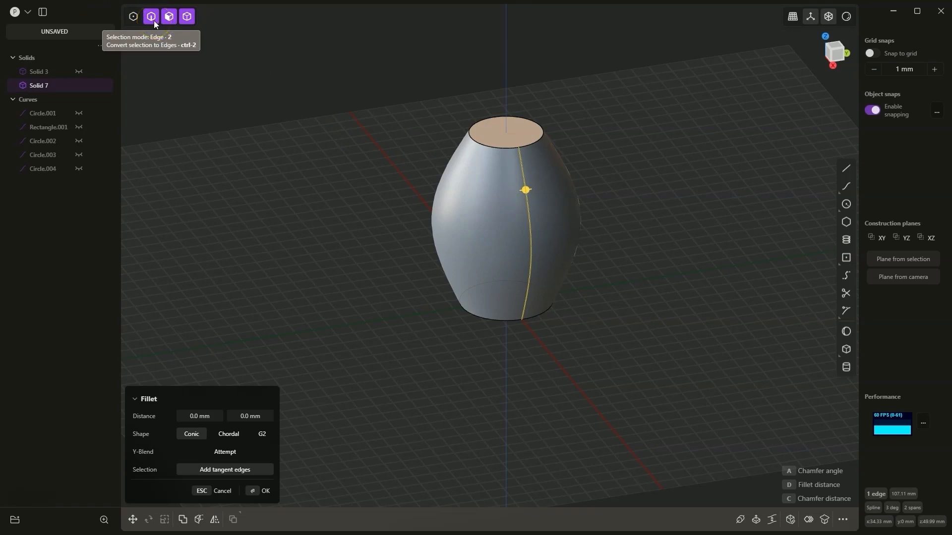
{"action": "left_click", "coordinate": [155, 22]}
{"action": "left_click", "coordinate": [164, 62]}
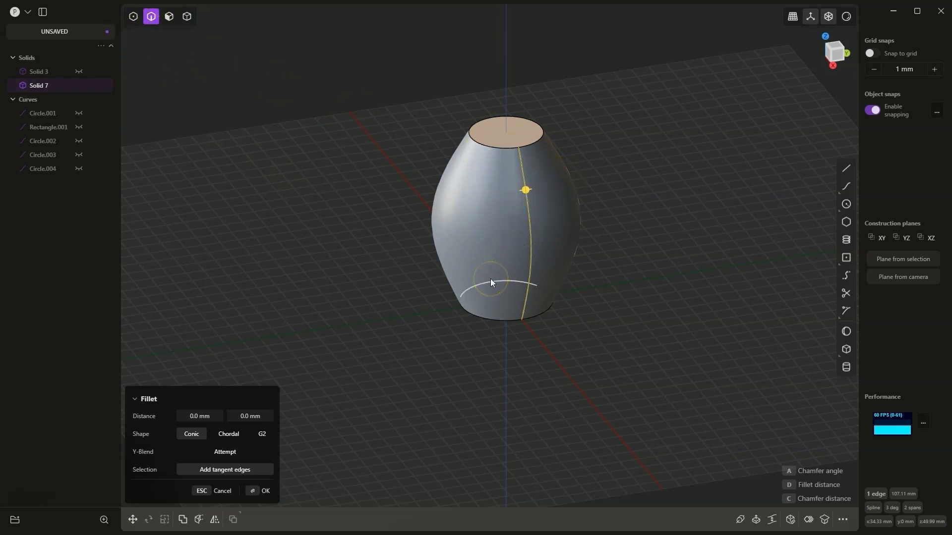
{"action": "middle_click_drag", "start_coordinate": [531, 208], "coordinate": [552, 217]}
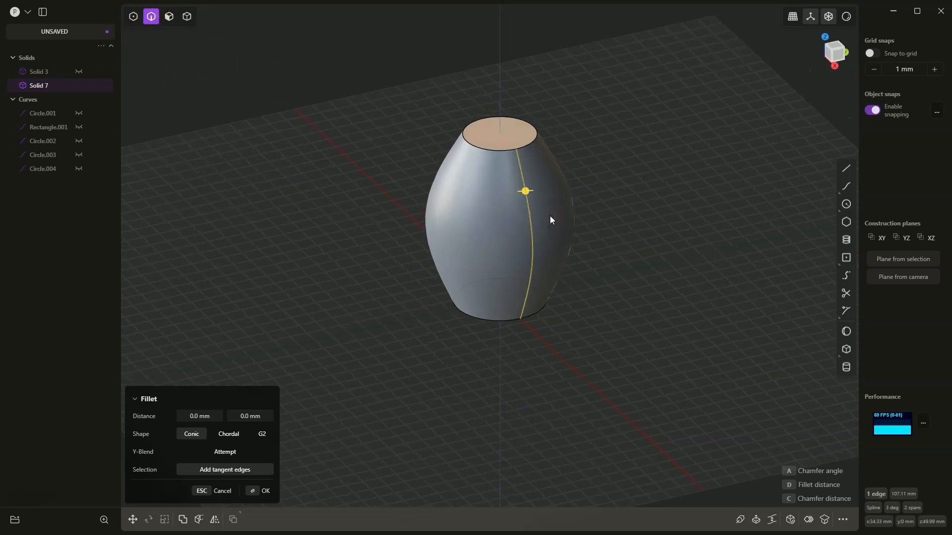
Create a pipe along the lengthwise edge as a separate solid with a section size of 2 mm.
{"action": "key", "text": "p"}
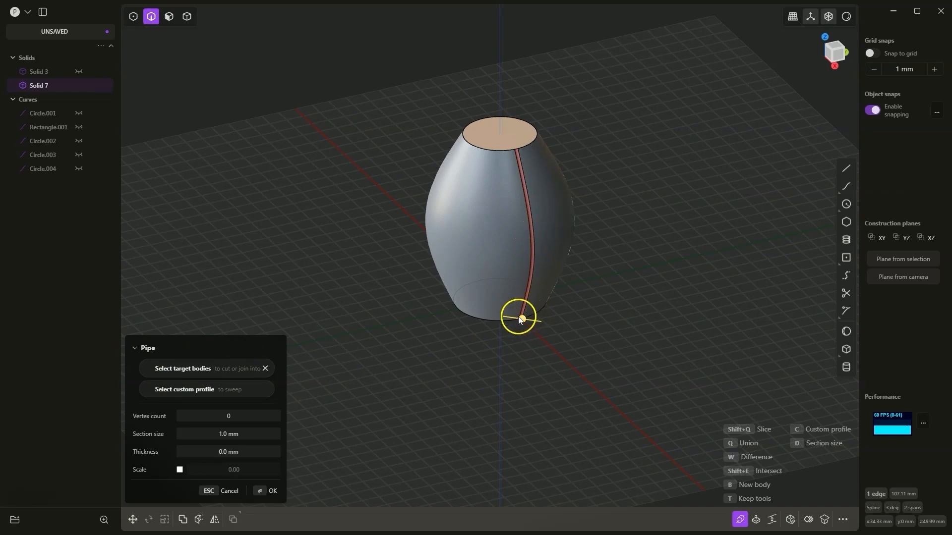
{"action": "scroll", "coordinate": [525, 248], "scroll_direction": "up", "scroll_amount": 5}
{"action": "left_click_drag", "start_coordinate": [522, 347], "coordinate": [525, 347]}
{"action": "left_click", "coordinate": [489, 367]}
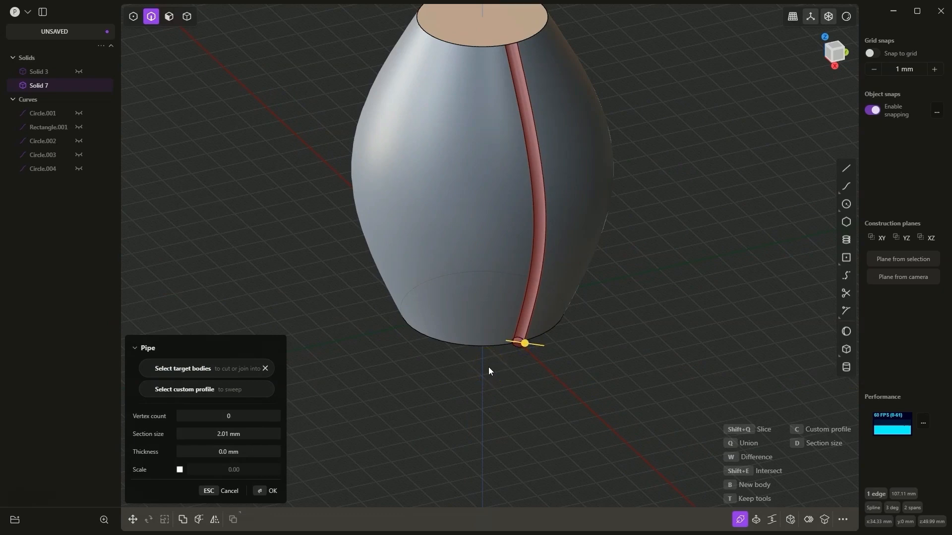
{"action": "type", "text": "d"}
{"action": "type", "text": "2"}
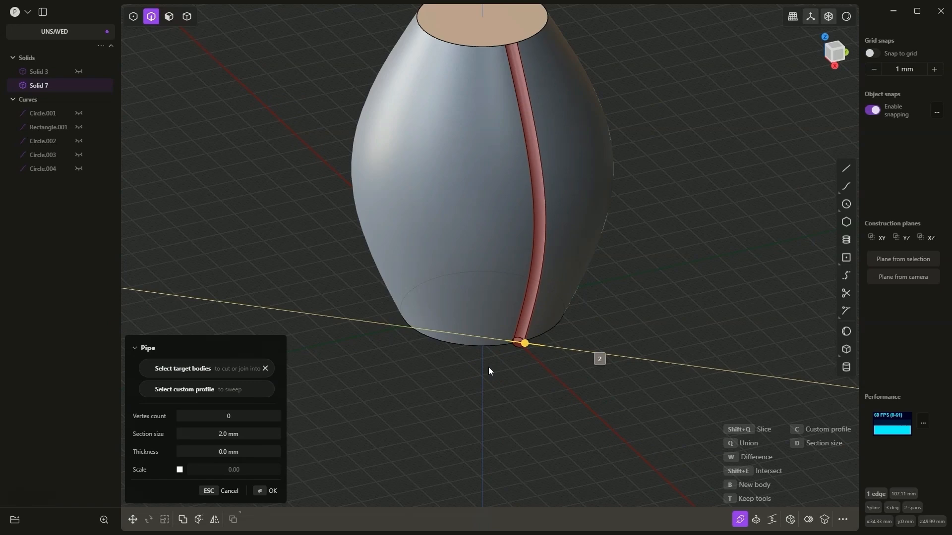
{"action": "key", "text": "w"}
{"action": "left_click", "coordinate": [260, 491]}
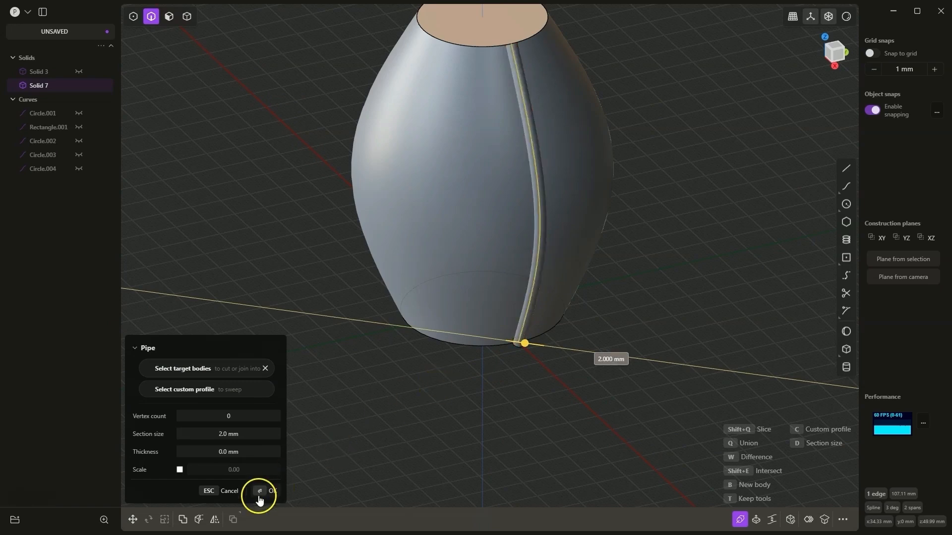
{"action": "left_click", "coordinate": [449, 435]}
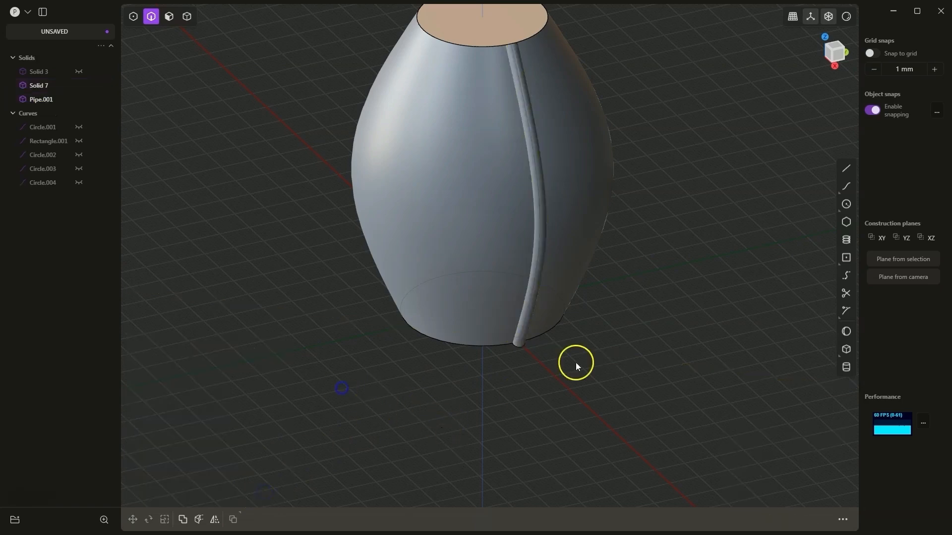
Switch to face-only selection and offset the pipe's upper end face outward by about 3.5 mm, past the solid's top rim.
{"action": "right_click_drag", "start_coordinate": [575, 362], "coordinate": [665, 326]}
{"action": "scroll", "coordinate": [558, 114], "scroll_direction": "up", "scroll_amount": 5}
{"action": "right_click_drag", "start_coordinate": [548, 141], "coordinate": [573, 147]}
{"action": "left_click", "coordinate": [169, 16]}
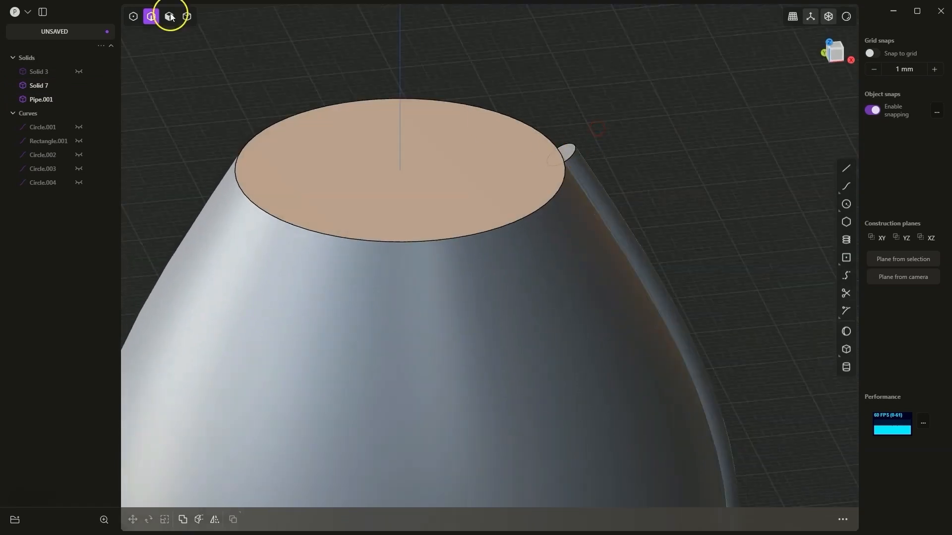
{"action": "left_click", "coordinate": [566, 154]}
{"action": "left_click_drag", "start_coordinate": [550, 130], "coordinate": [534, 101]}
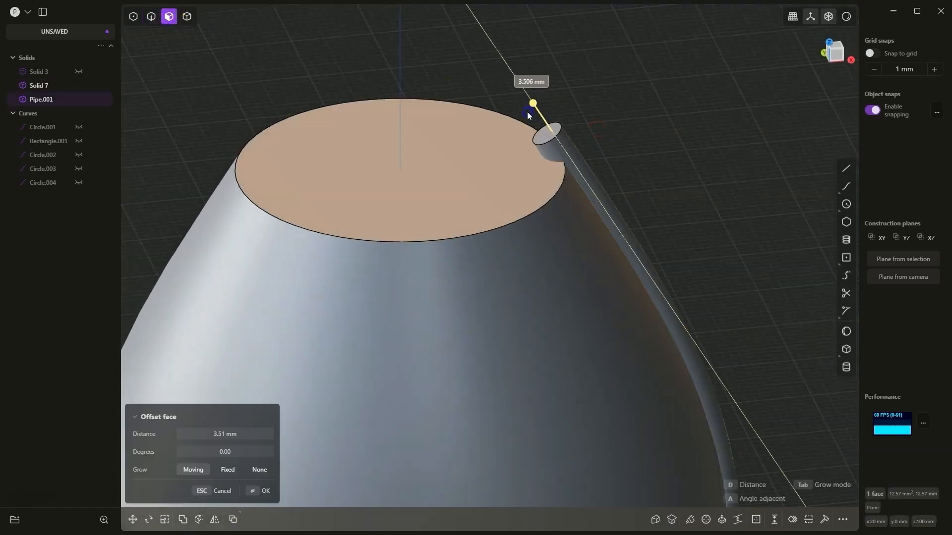
{"action": "right_click_drag", "start_coordinate": [562, 127], "coordinate": [435, 160]}
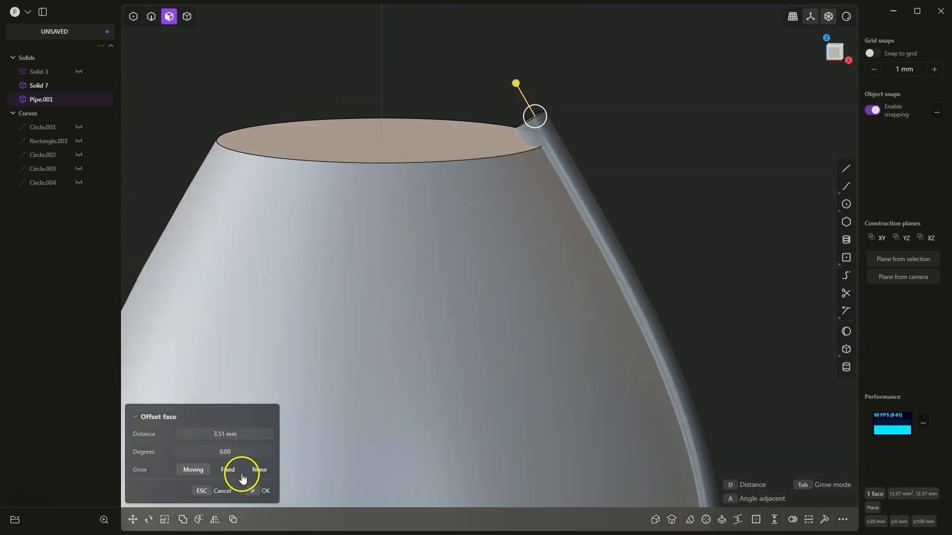
{"action": "left_click", "coordinate": [252, 491]}
Offset the pipe's lower end face outward by about 3.9 mm, past the solid's base.
{"action": "scroll", "coordinate": [601, 160], "scroll_direction": "down", "scroll_amount": 5}
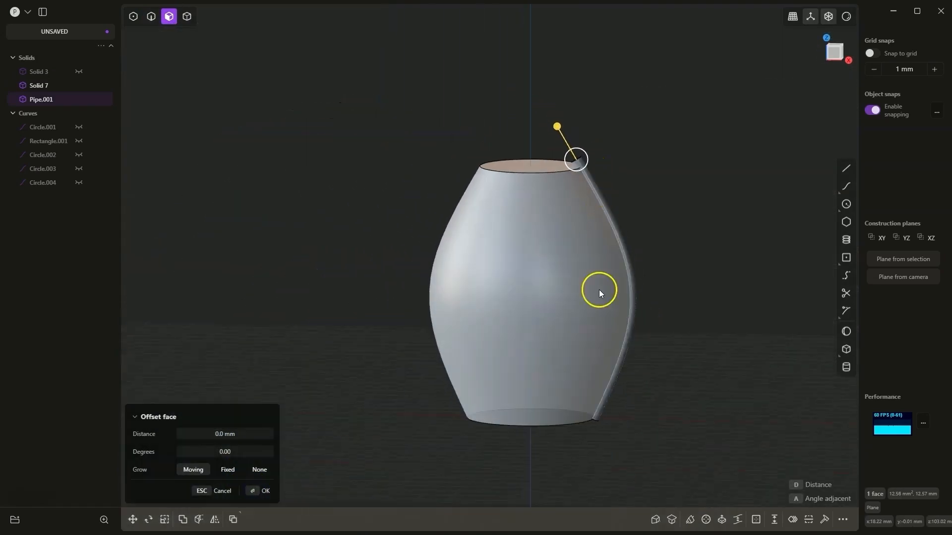
{"action": "right_click_drag", "start_coordinate": [598, 290], "coordinate": [593, 469]}
{"action": "scroll", "coordinate": [584, 459], "scroll_direction": "up", "scroll_amount": 5}
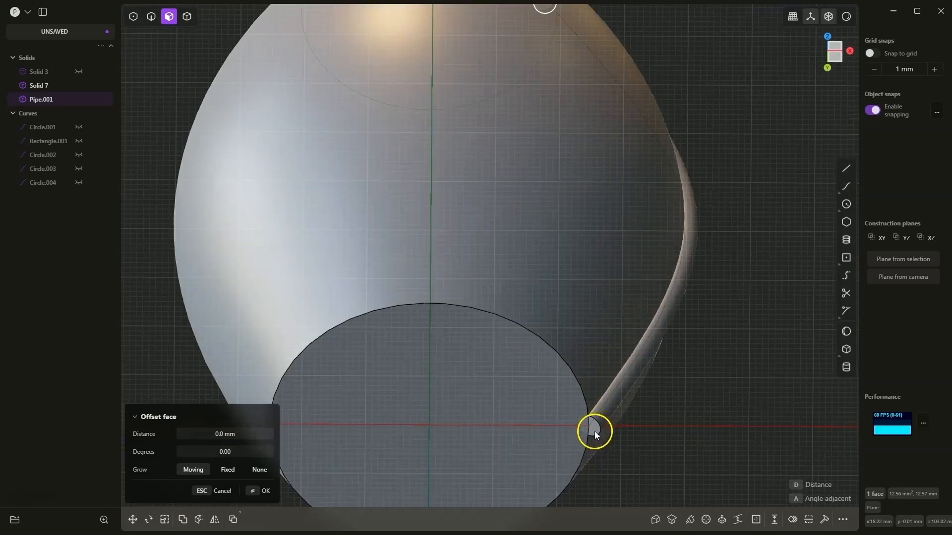
{"action": "left_click_drag", "start_coordinate": [595, 430], "coordinate": [580, 460]}
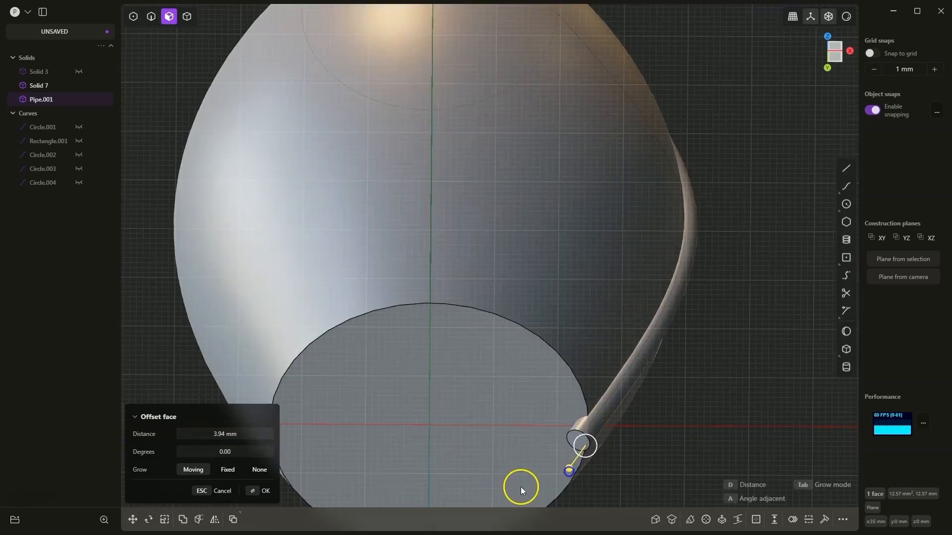
{"action": "left_click", "coordinate": [260, 490]}
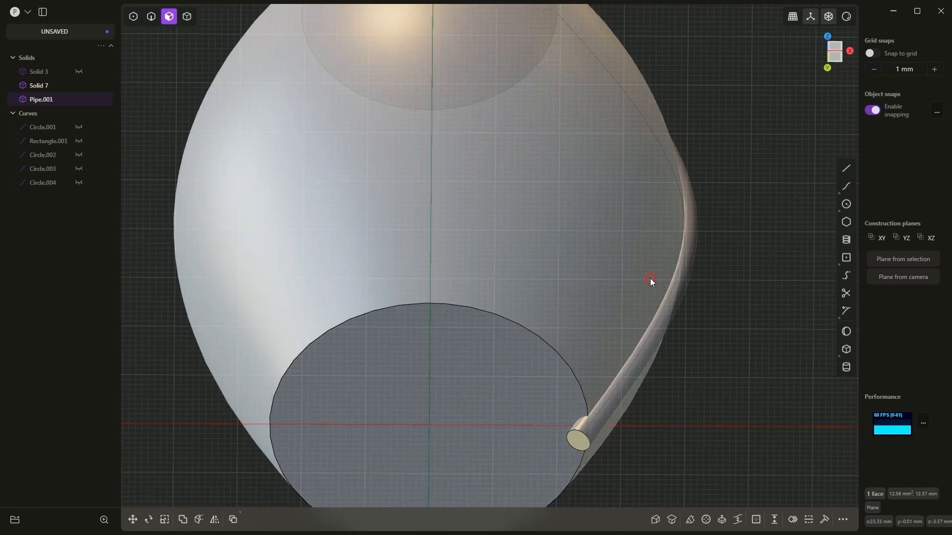
{"action": "right_click_drag", "start_coordinate": [650, 278], "coordinate": [603, 374]}
{"action": "scroll", "coordinate": [603, 373], "scroll_direction": "down", "scroll_amount": 10}
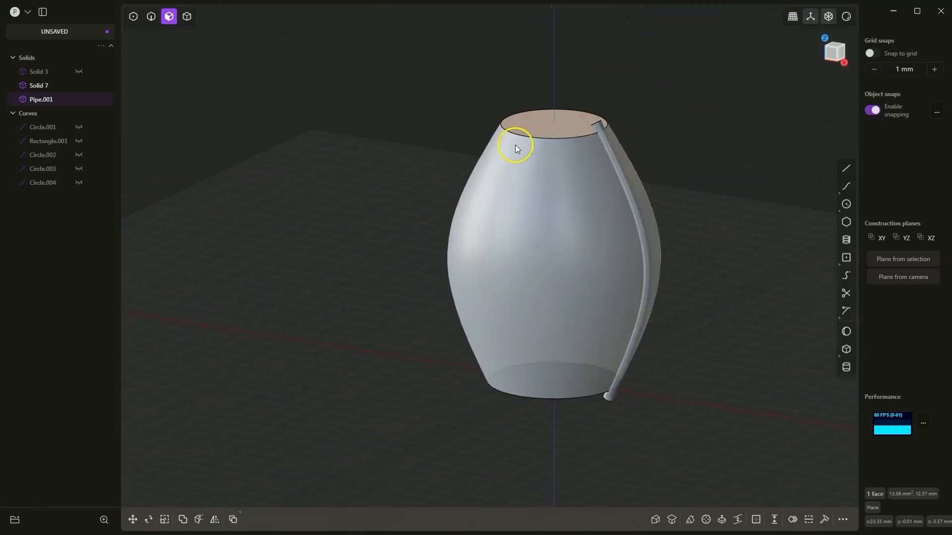
Start a 360-degree radial array of the pipe around the centre of the lofted solid's top face.
{"action": "right_click_drag", "start_coordinate": [636, 153], "coordinate": [587, 224]}
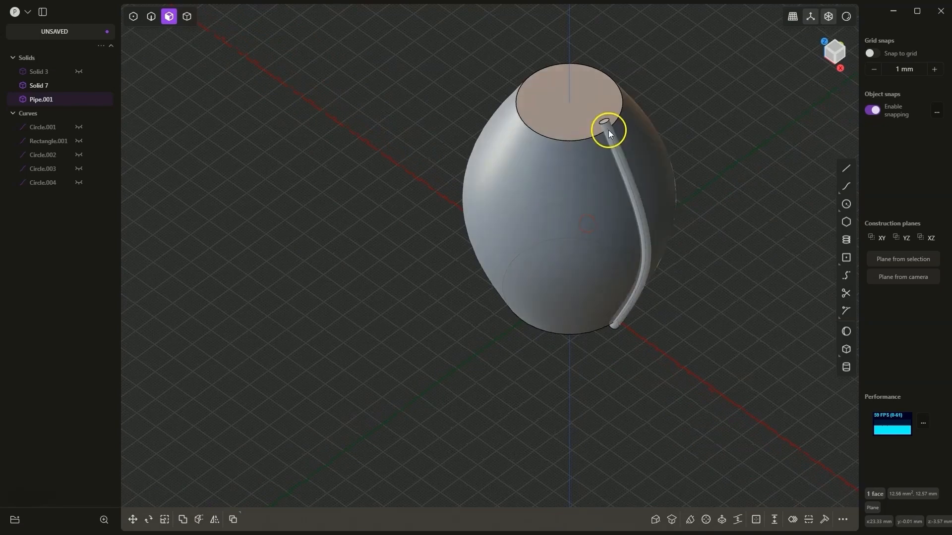
{"action": "left_click", "coordinate": [29, 99]}
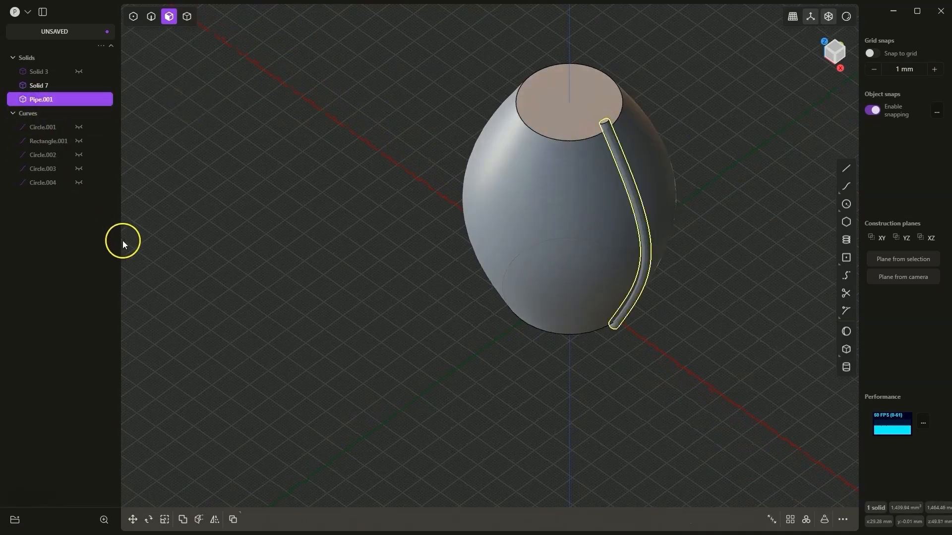
{"action": "left_click", "coordinate": [807, 520]}
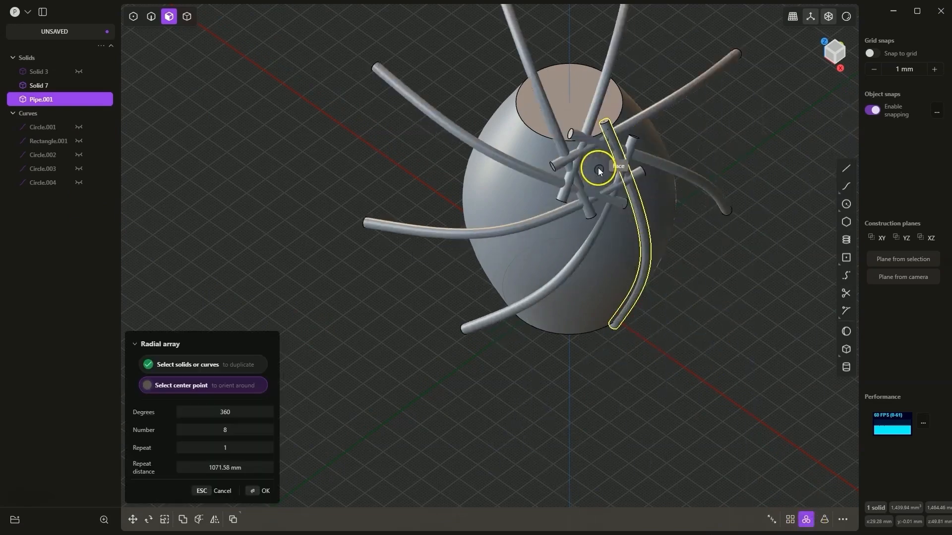
{"action": "left_click", "coordinate": [569, 103]}
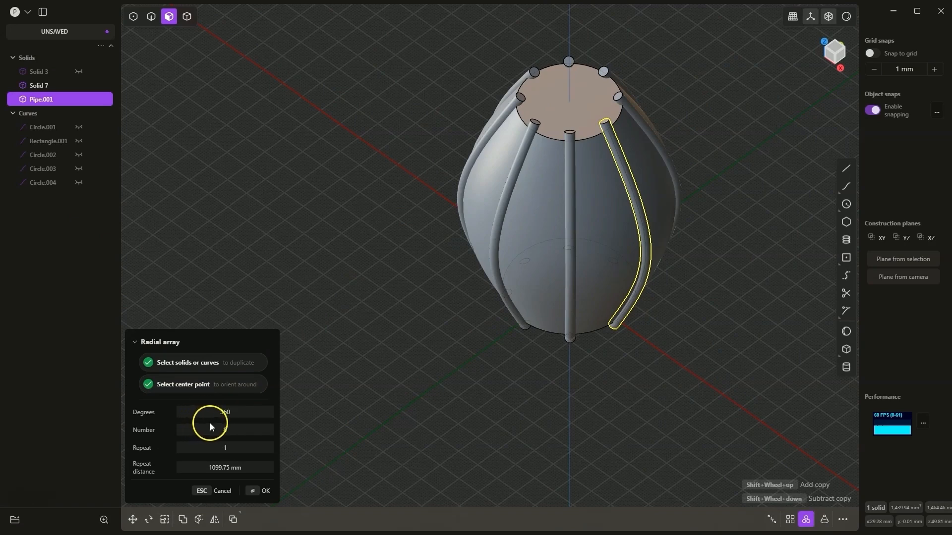
Try a much denser radial array by raising the number of pipes to 63.
{"action": "left_click_drag", "start_coordinate": [212, 431], "coordinate": [883, 420]}
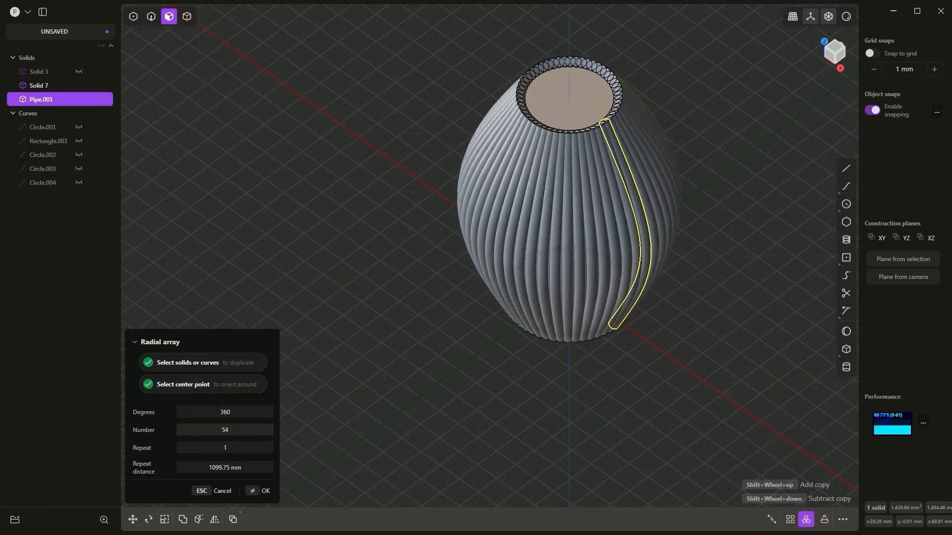
{"action": "left_click_drag", "start_coordinate": [227, 430], "coordinate": [373, 418]}
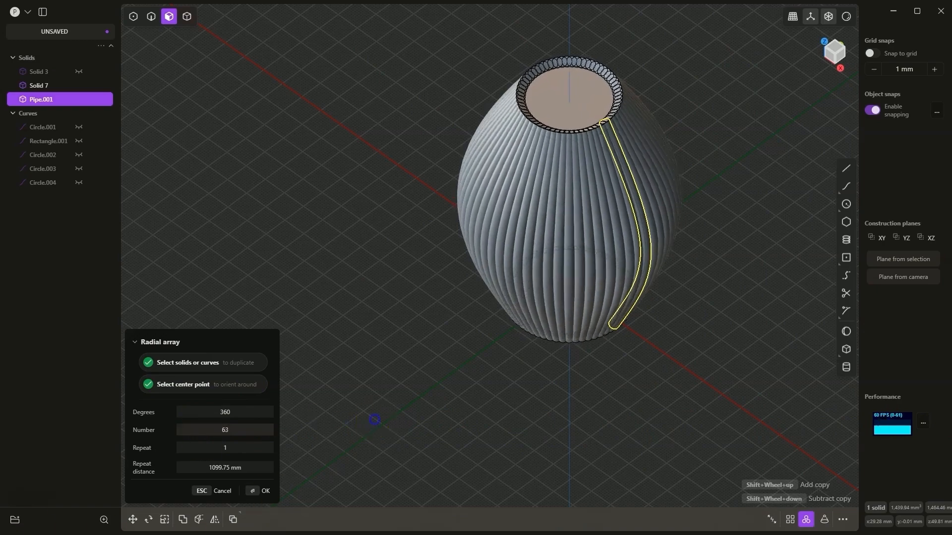
{"action": "middle_click_drag", "start_coordinate": [567, 347], "coordinate": [578, 308]}
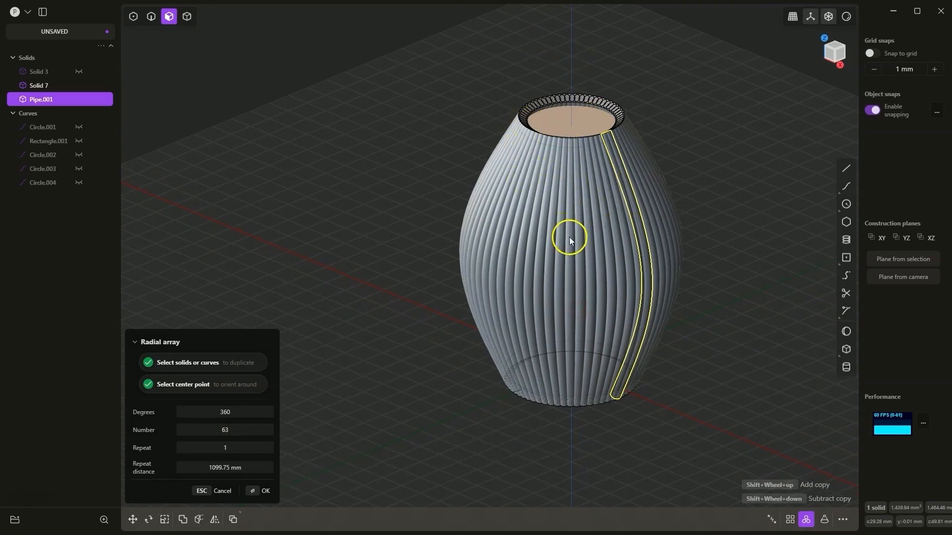
{"action": "mouse_move", "coordinate": [569, 237]}
{"action": "middle_mouse_down"}
{"action": "mouse_move", "coordinate": [630, 256]}
{"action": "mouse_move", "coordinate": [566, 253]}
{"action": "middle_mouse_up"}
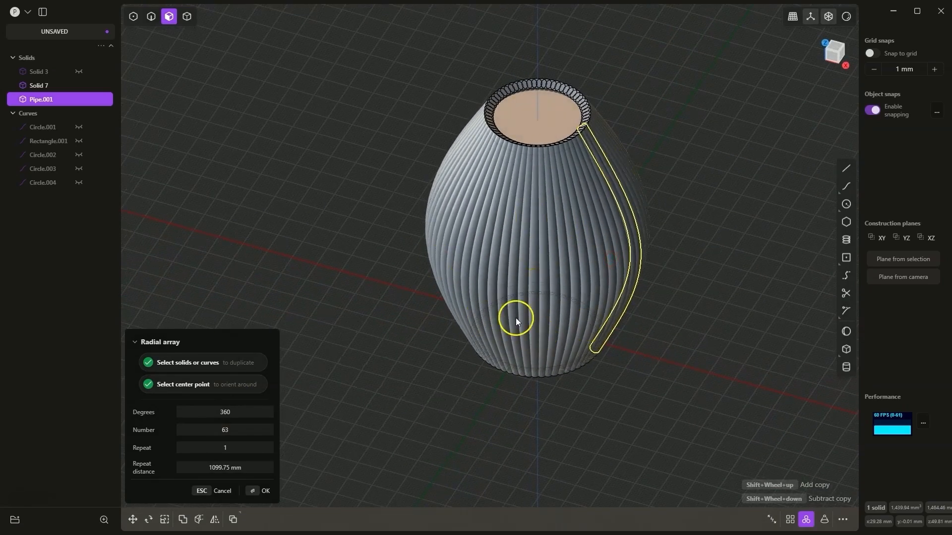
Reduce the number of pipes in the radial array to 20 and apply the array.
{"action": "left_click_drag", "start_coordinate": [228, 430], "coordinate": [157, 435]}
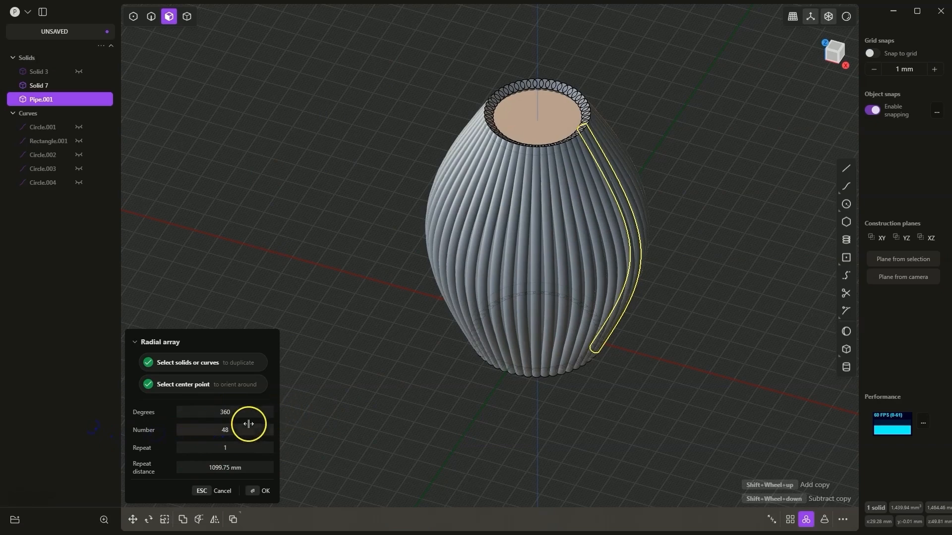
{"action": "left_click_drag", "start_coordinate": [241, 428], "coordinate": [164, 431]}
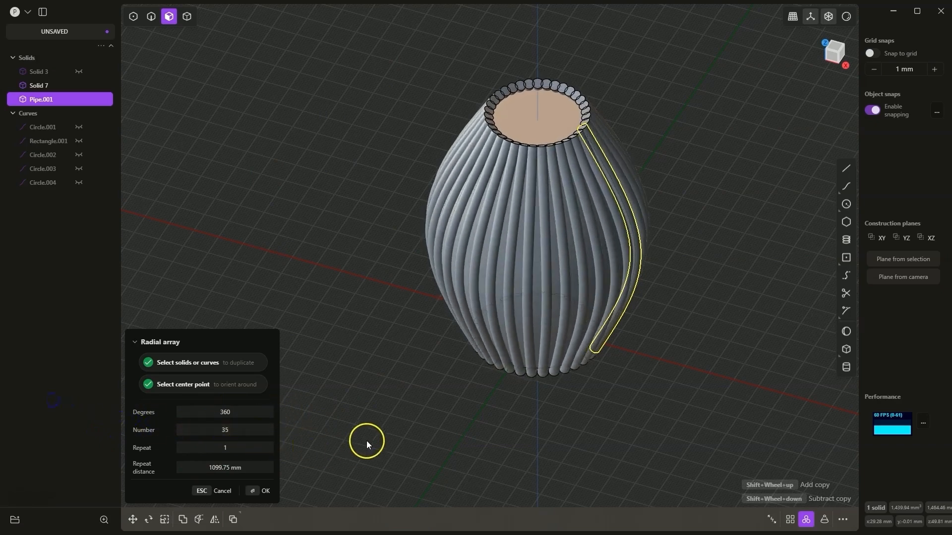
{"action": "left_click_drag", "start_coordinate": [251, 429], "coordinate": [164, 431]}
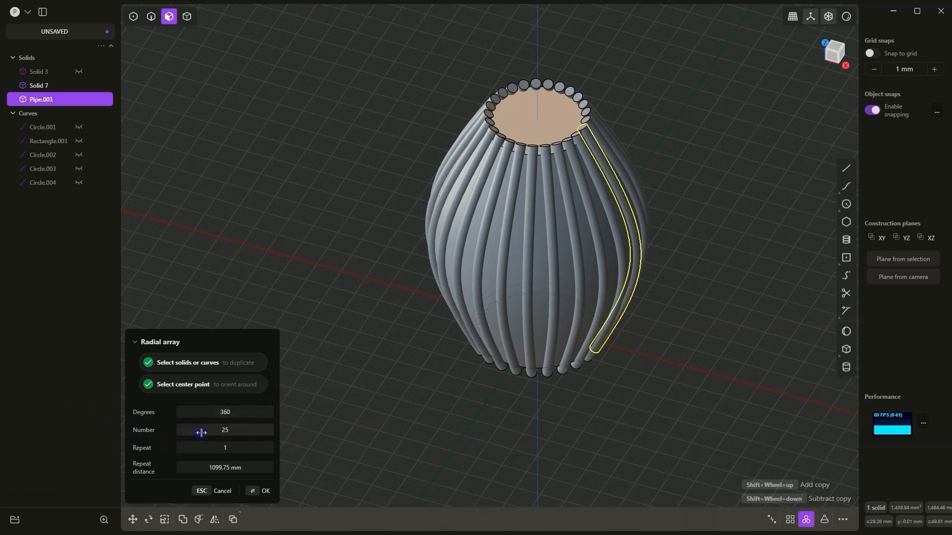
{"action": "left_click_drag", "start_coordinate": [201, 433], "coordinate": [155, 426]}
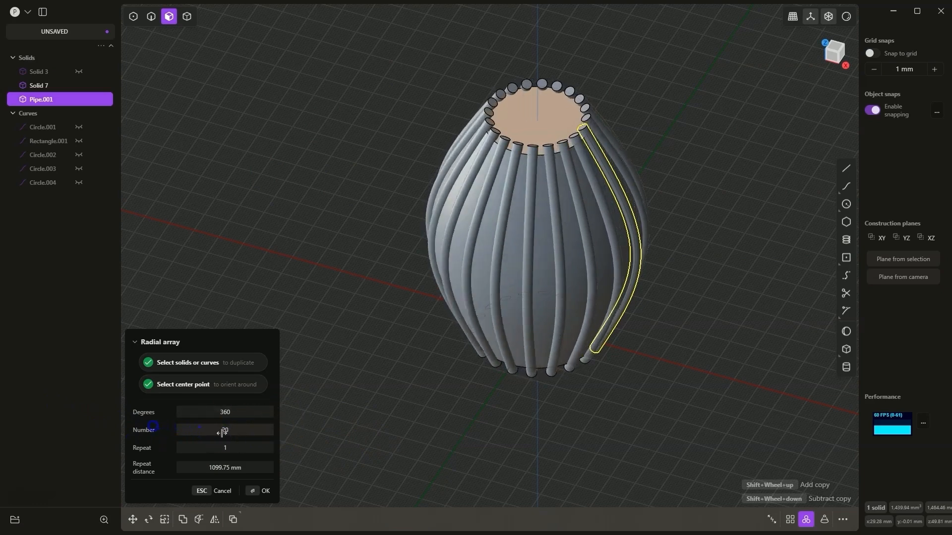
{"action": "left_click", "coordinate": [266, 492]}
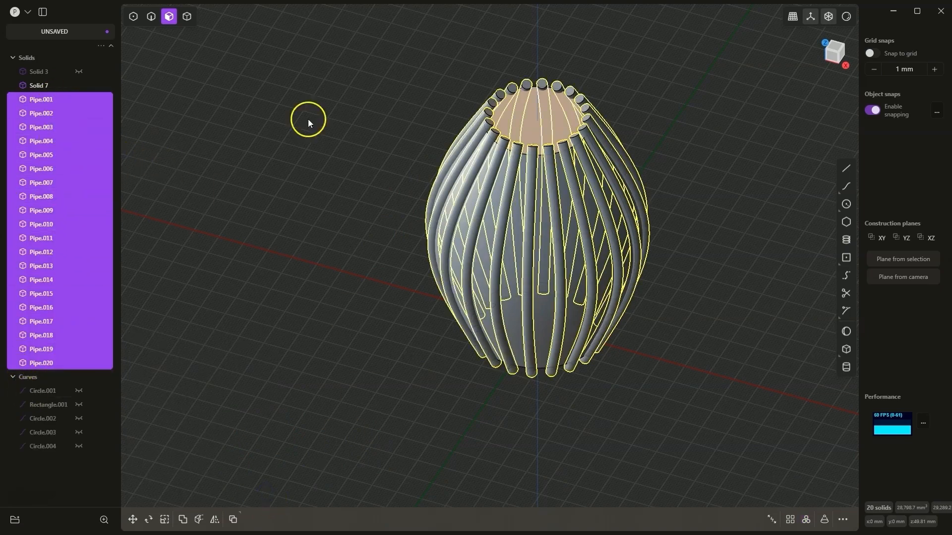
Select all pipes from Pipe.001 to Pipe.020 and put them together in a group.
{"action": "mouse_move", "coordinate": [305, 232]}
{"action": "right_mouse_down"}
{"action": "mouse_move", "coordinate": [318, 246]}
{"action": "mouse_move", "coordinate": [323, 238]}
{"action": "right_mouse_up"}
{"action": "left_click", "coordinate": [244, 94]}
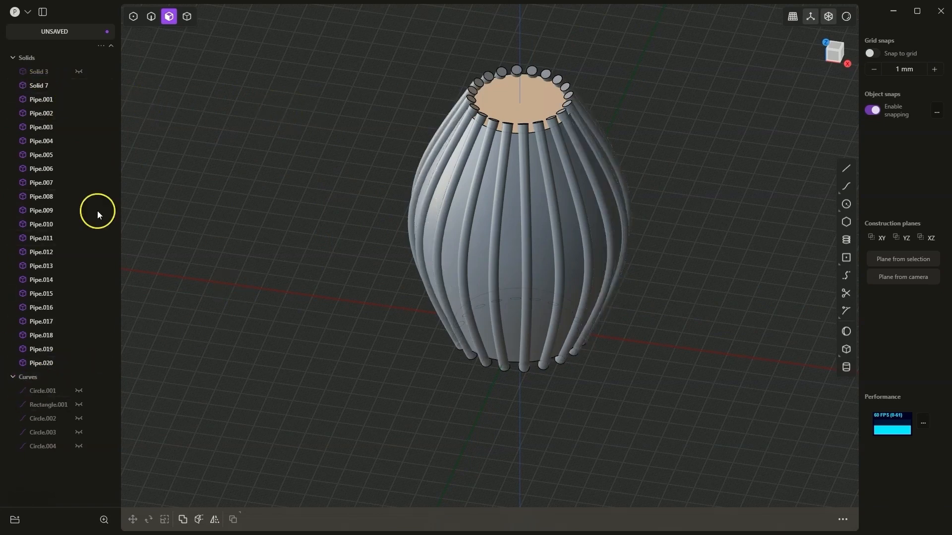
{"action": "left_click", "coordinate": [34, 71]}
{"action": "left_click", "coordinate": [46, 86]}
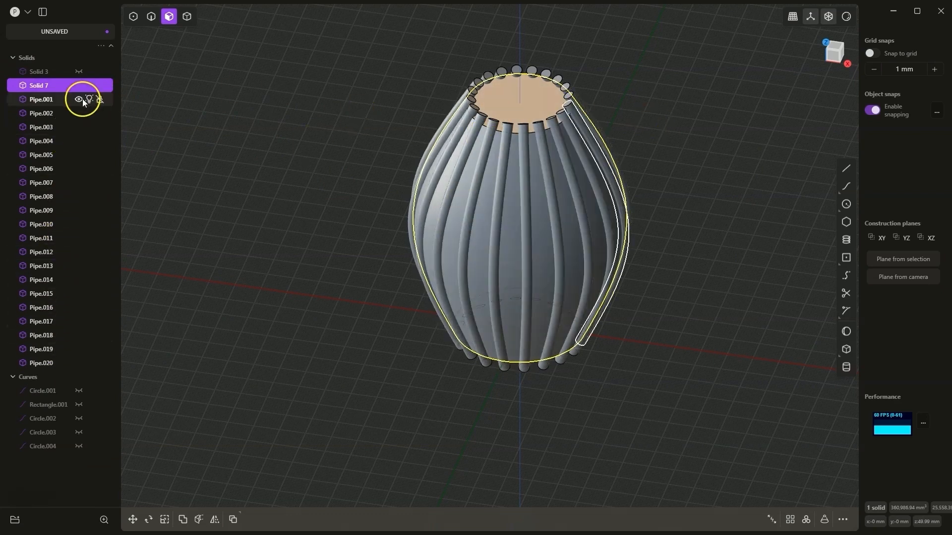
{"action": "left_click", "coordinate": [36, 102]}
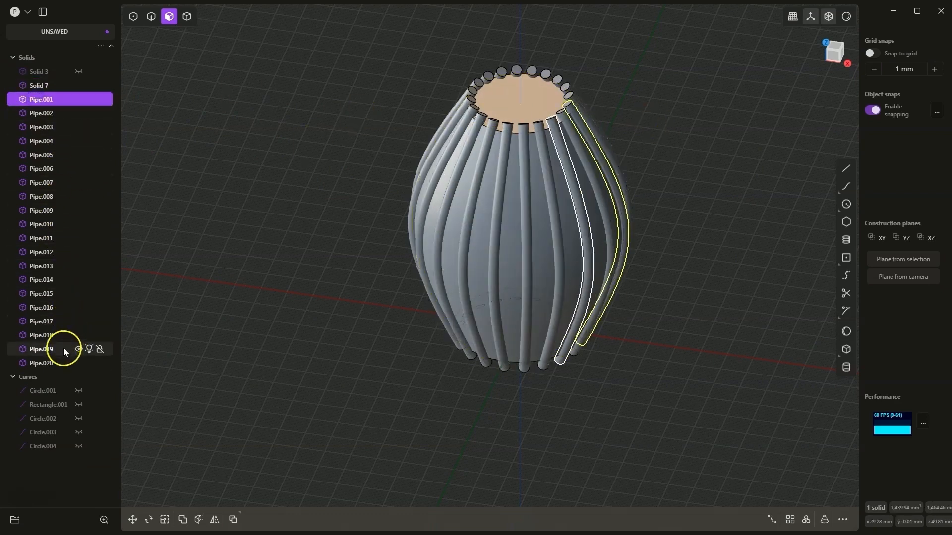
{"action": "left_click", "coordinate": [47, 363], "text": "shift"}
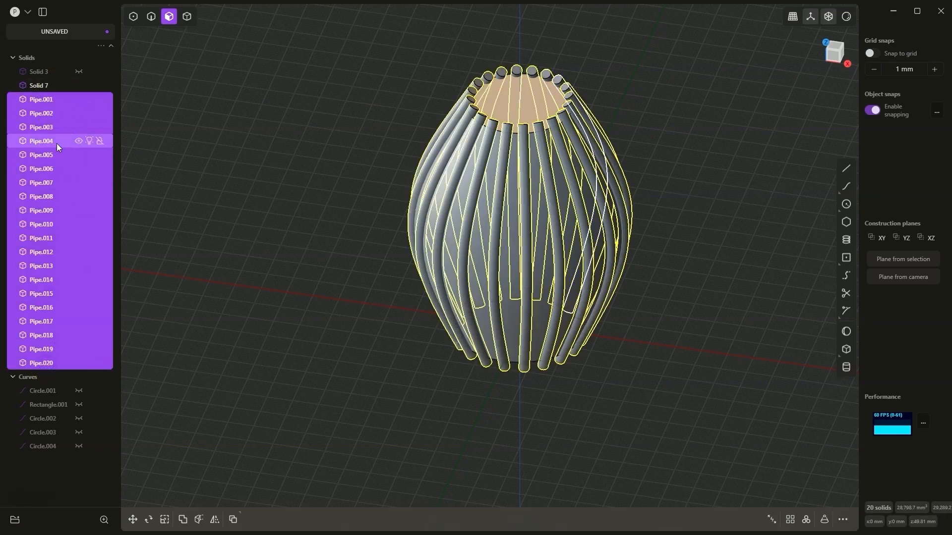
{"action": "left_click", "coordinate": [15, 520]}
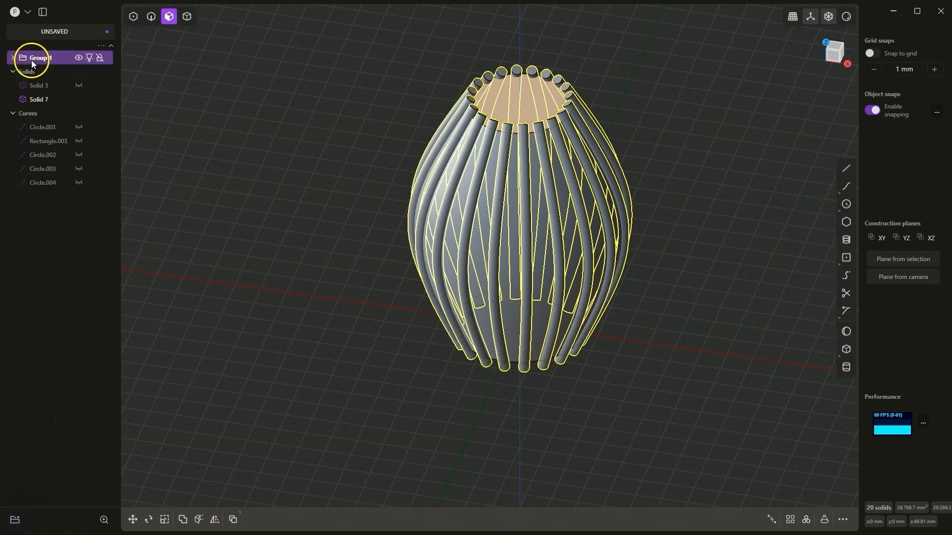
Select the lofted solid first, then all the grouped pipes, and subtract the pipes from it with a Boolean Diff.
{"action": "left_click", "coordinate": [12, 58]}
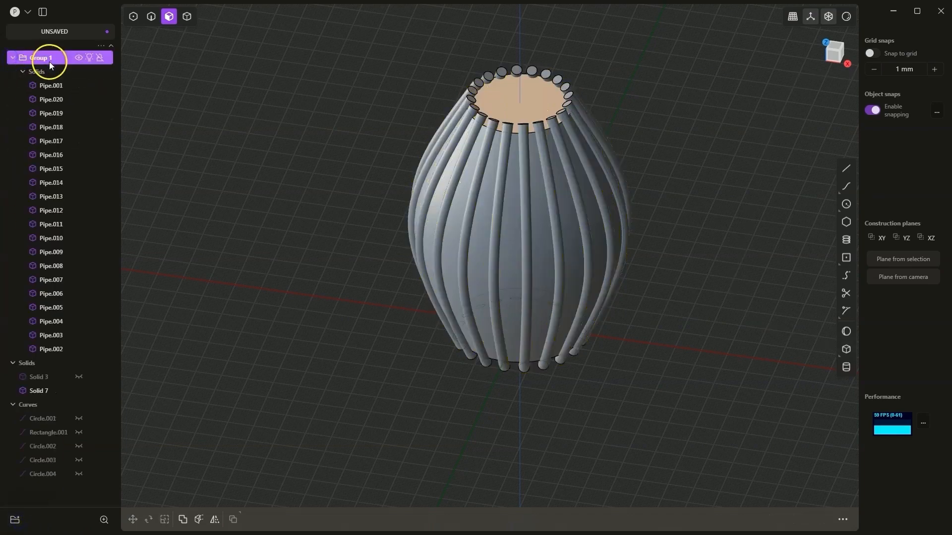
{"action": "left_click", "coordinate": [43, 72]}
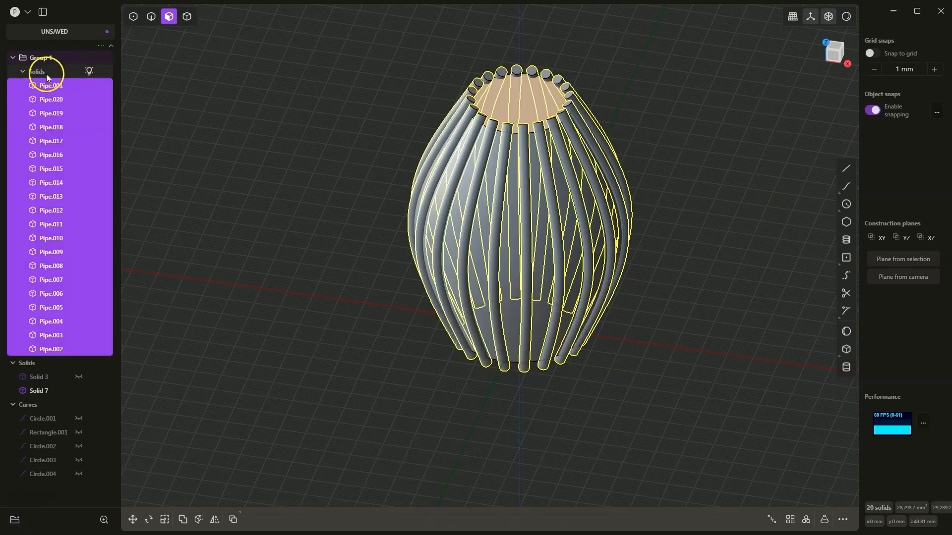
{"action": "left_click", "coordinate": [43, 392]}
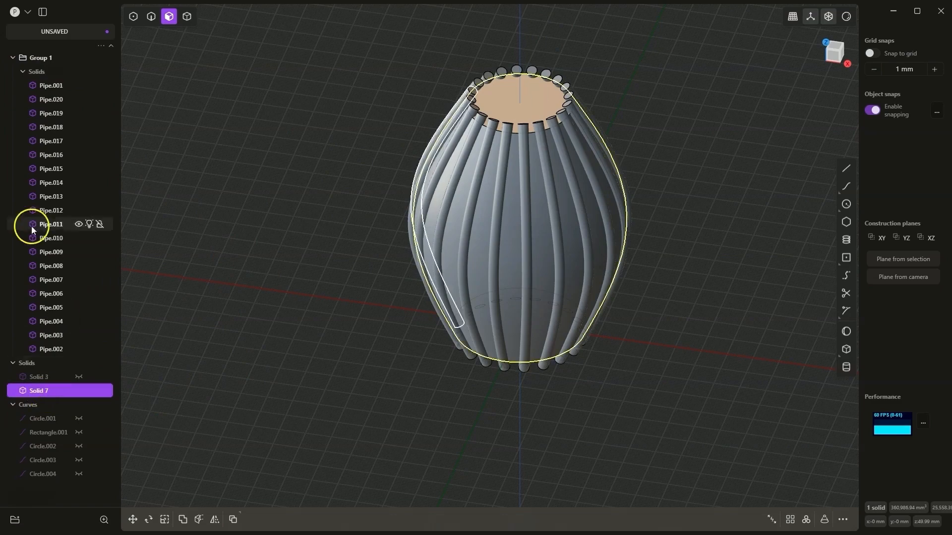
{"action": "left_click", "coordinate": [40, 73], "text": "shift"}
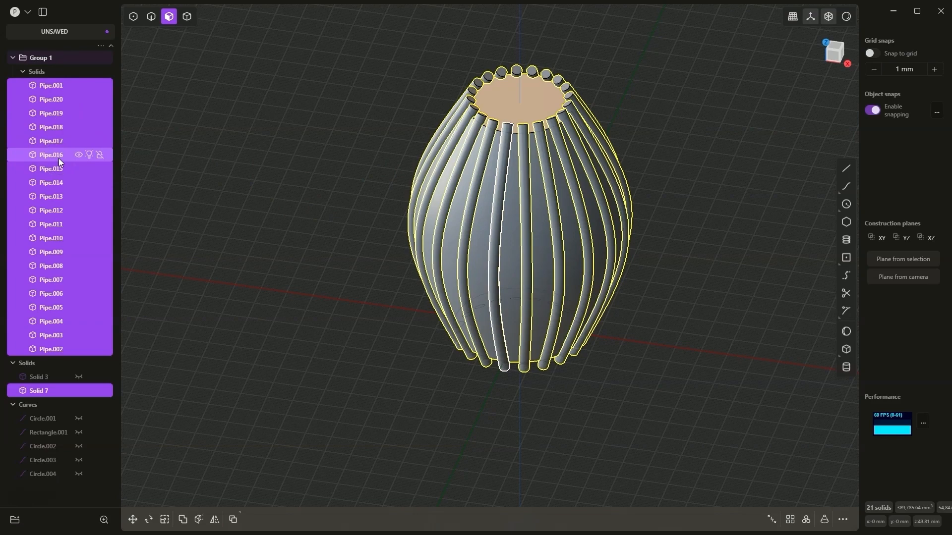
{"action": "left_click", "coordinate": [250, 51]}
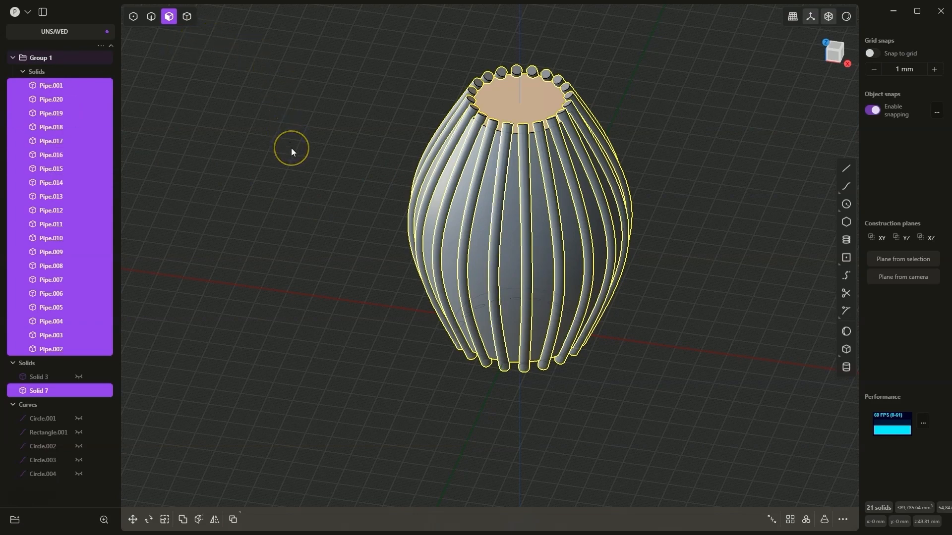
{"action": "key", "text": "q"}
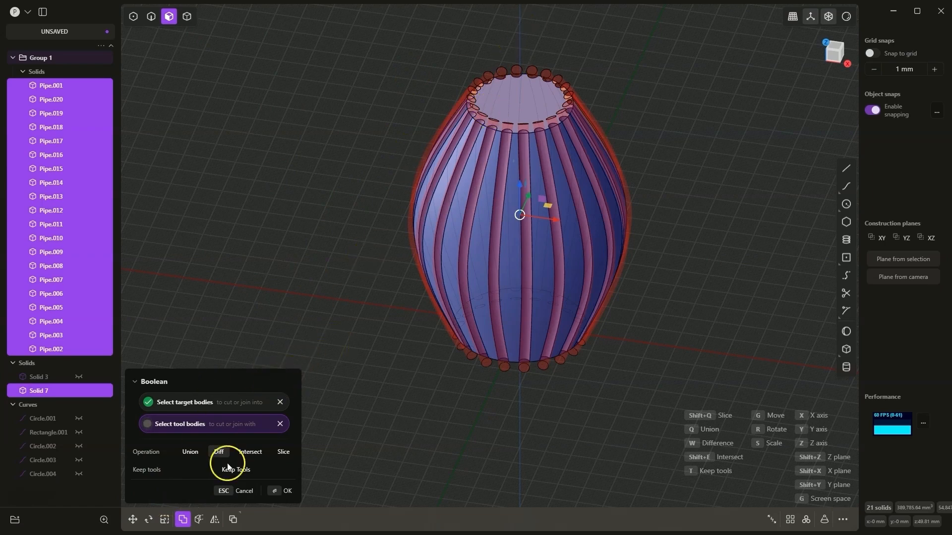
{"action": "left_click", "coordinate": [283, 491]}
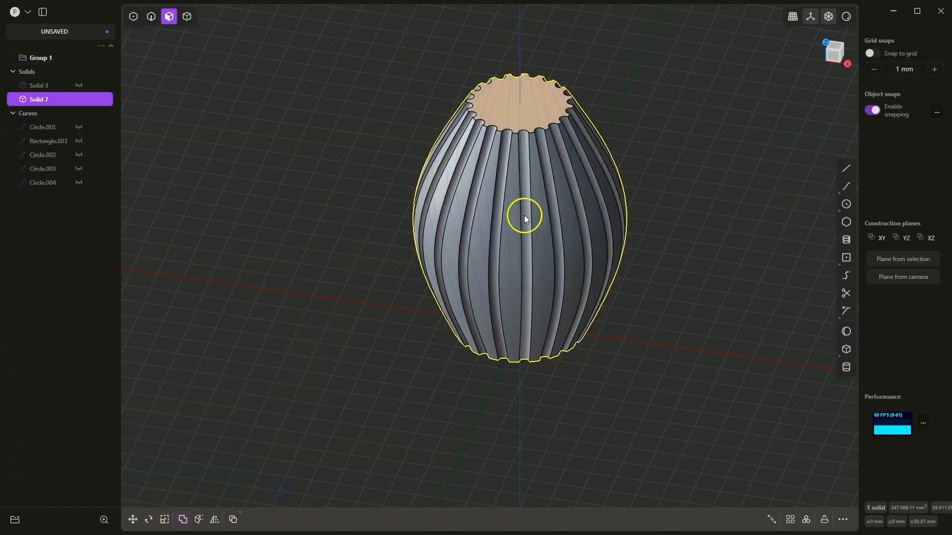
Start hollowing the fluted solid from its top face with a thickness of 2 mm.
{"action": "middle_click_drag", "start_coordinate": [524, 215], "coordinate": [507, 296]}
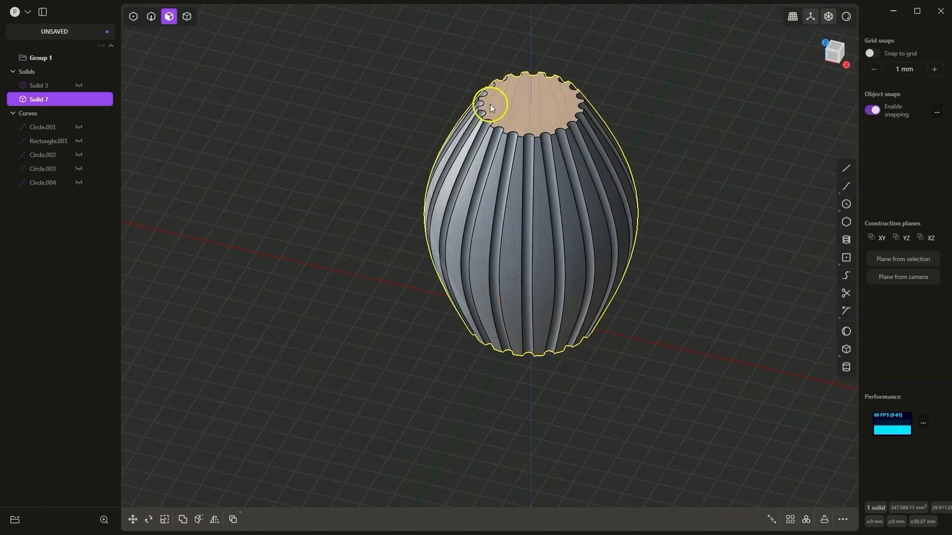
{"action": "left_click", "coordinate": [517, 106]}
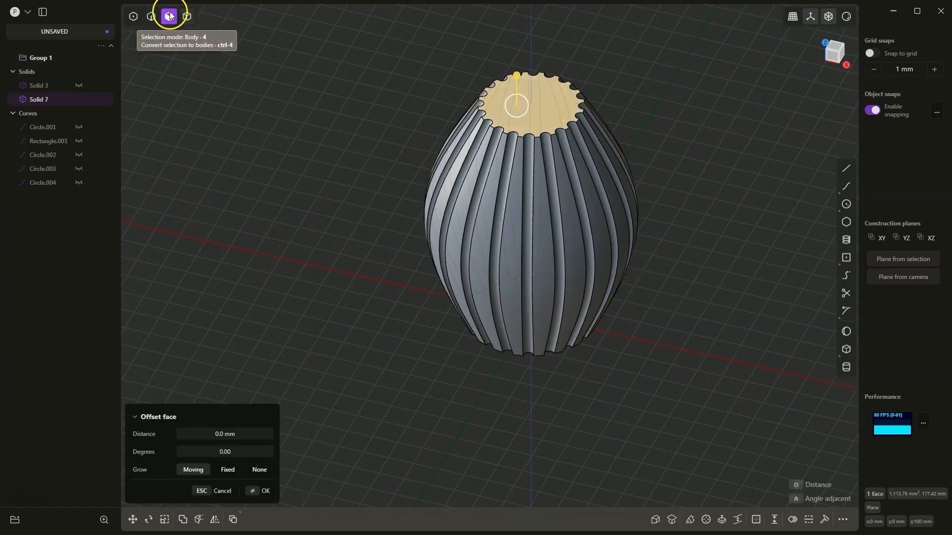
{"action": "left_click", "coordinate": [760, 525]}
{"action": "right_click_drag", "start_coordinate": [721, 365], "coordinate": [683, 364]}
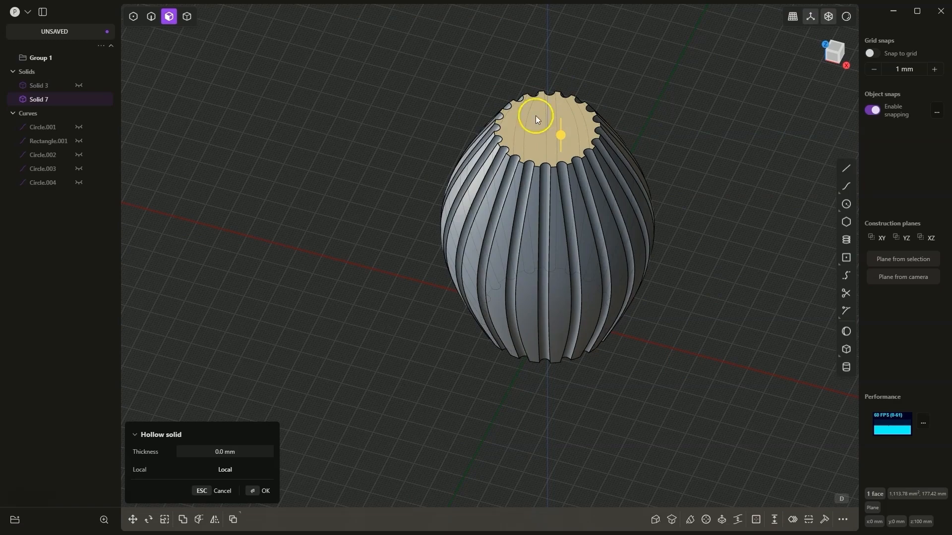
{"action": "left_click", "coordinate": [223, 452]}
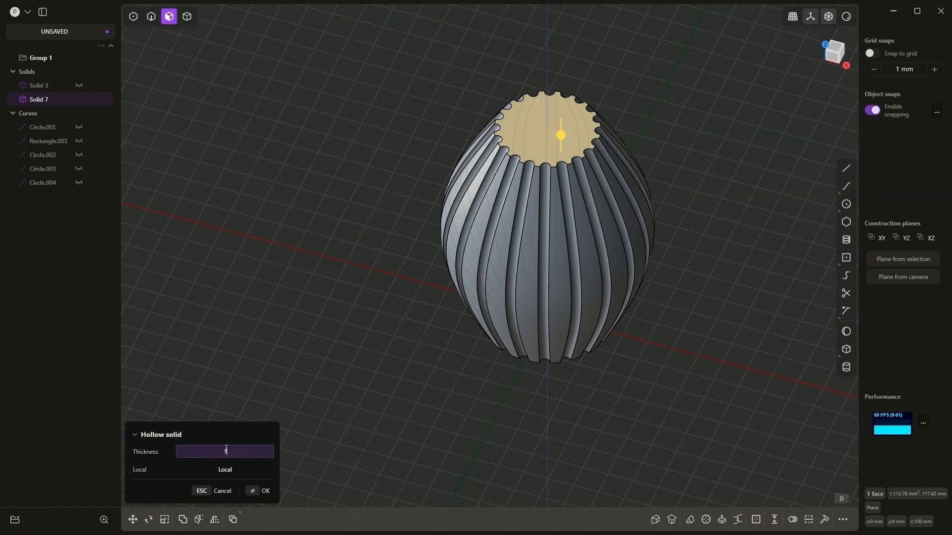
{"action": "left_click", "coordinate": [198, 434]}
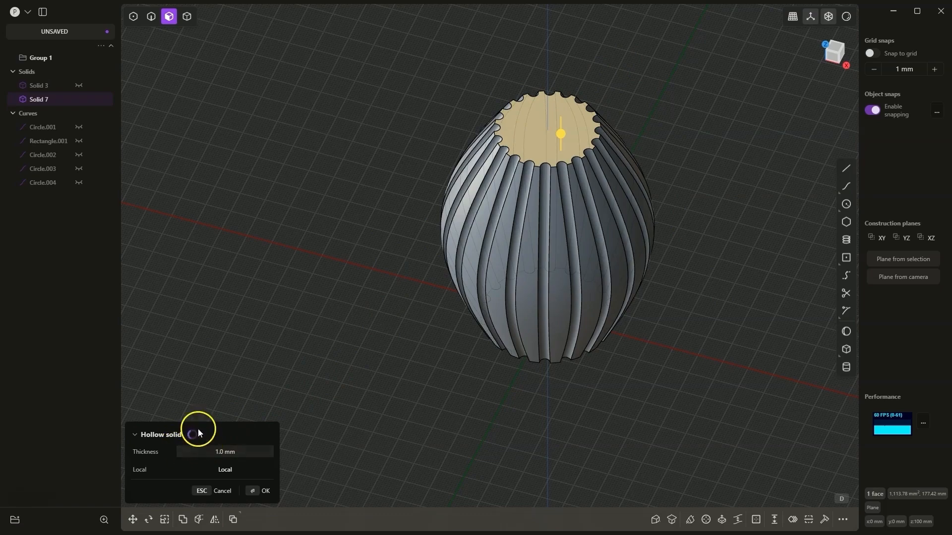
{"action": "left_click", "coordinate": [219, 450]}
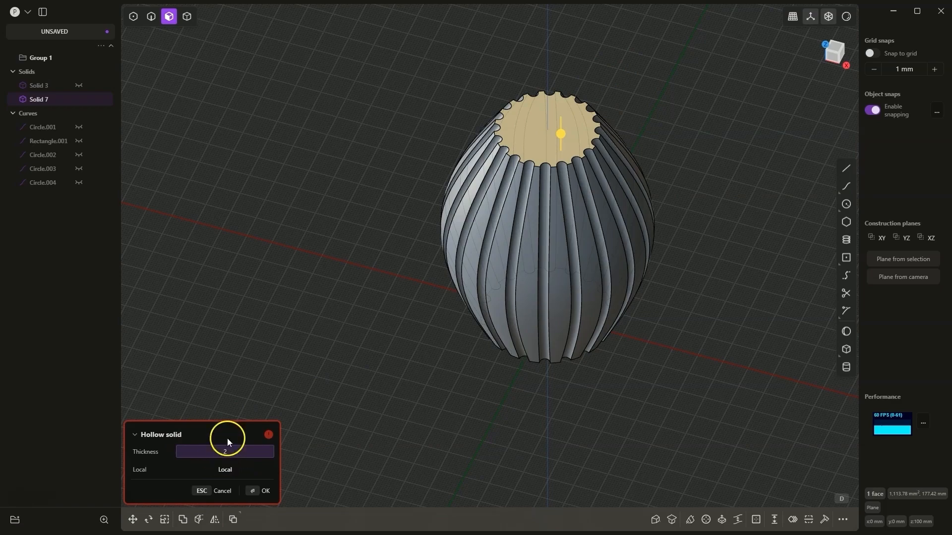
{"action": "type", "text": "2"}
{"action": "key", "text": "Return"}
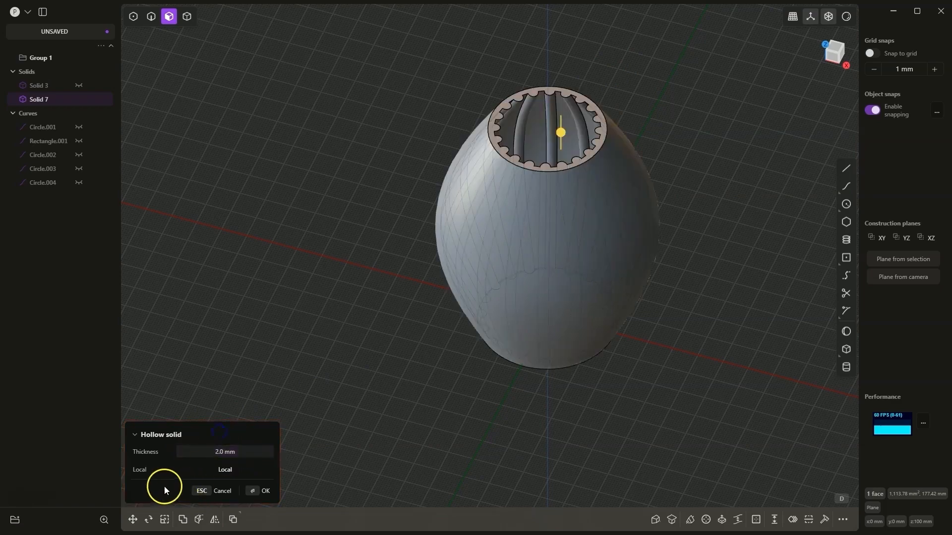
Set the Hollow solid thickness to -2 mm and apply it to the fluted solid.
{"action": "mouse_move", "coordinate": [529, 175]}
{"action": "right_mouse_down"}
{"action": "mouse_move", "coordinate": [527, 247]}
{"action": "mouse_move", "coordinate": [552, 72]}
{"action": "mouse_move", "coordinate": [533, 159]}
{"action": "mouse_move", "coordinate": [540, 186]}
{"action": "right_mouse_up"}
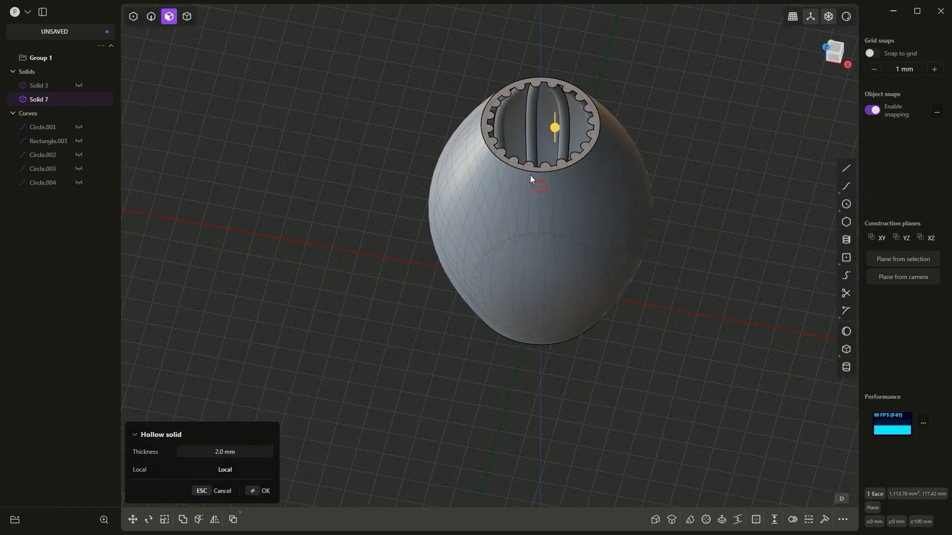
{"action": "left_click", "coordinate": [215, 452]}
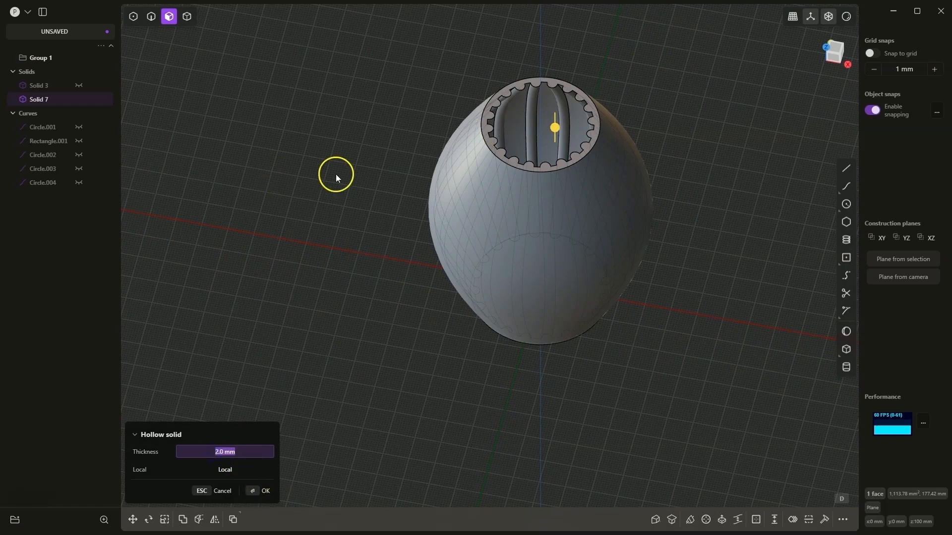
{"action": "left_click", "coordinate": [218, 452]}
{"action": "type", "text": "-"}
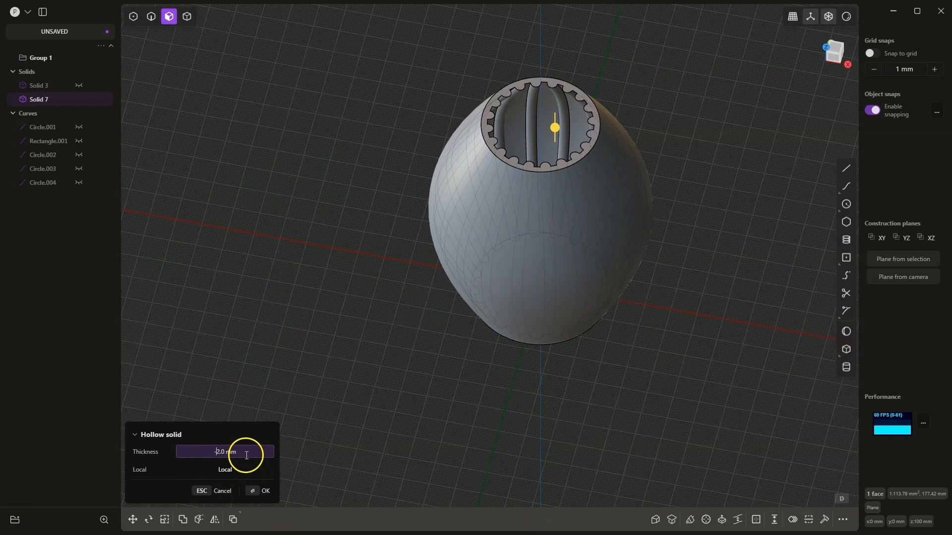
{"action": "key", "text": "Return"}
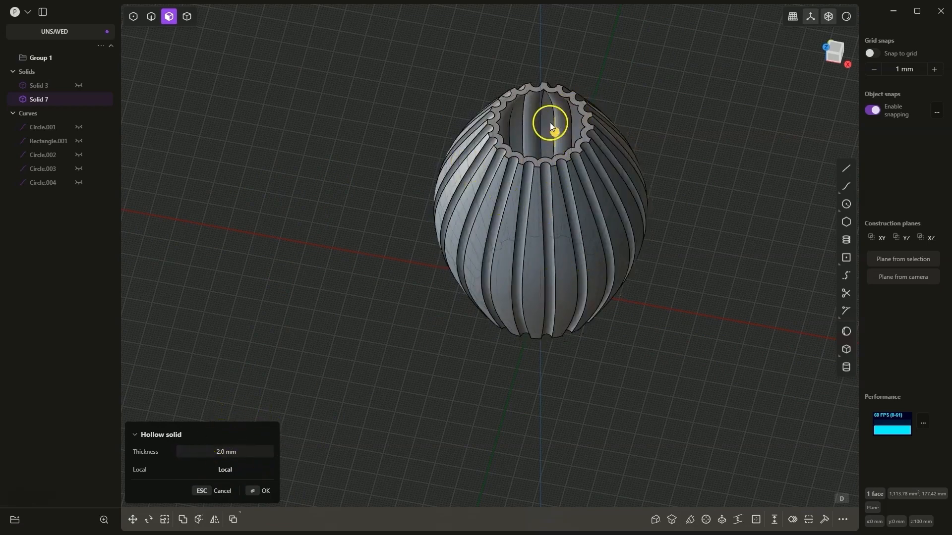
{"action": "middle_click_drag", "start_coordinate": [555, 124], "coordinate": [312, 484]}
{"action": "left_click", "coordinate": [265, 491]}
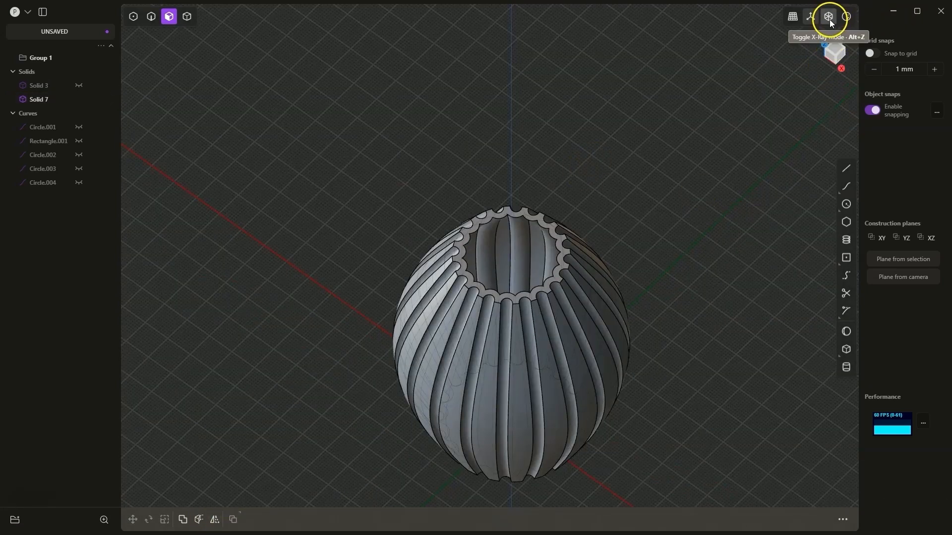
Create a box on the ground plane beside the vase, about 65 by 78 mm and 60 mm high.
{"action": "middle_click_drag", "start_coordinate": [545, 347], "coordinate": [599, 299]}
{"action": "scroll", "coordinate": [517, 282], "scroll_direction": "down", "scroll_amount": 5}
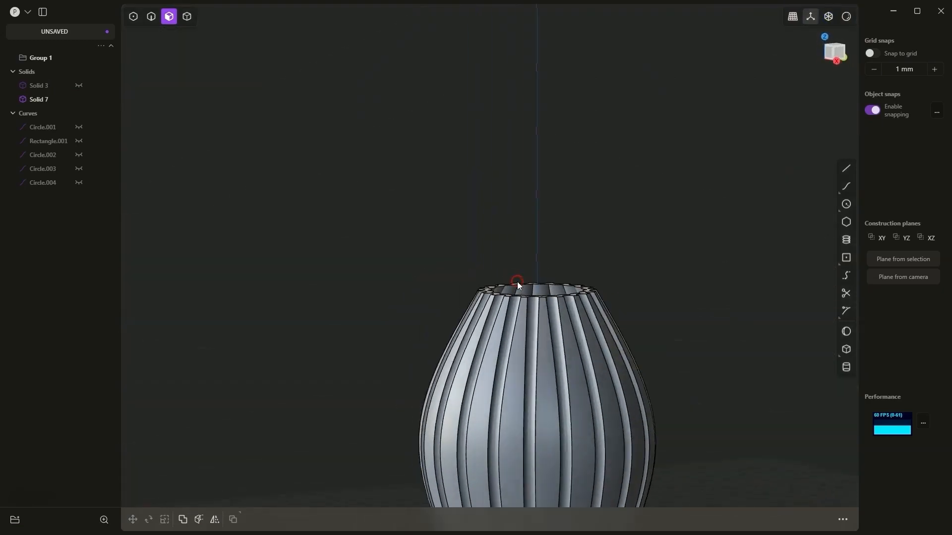
{"action": "middle_click_drag", "start_coordinate": [521, 272], "coordinate": [621, 384]}
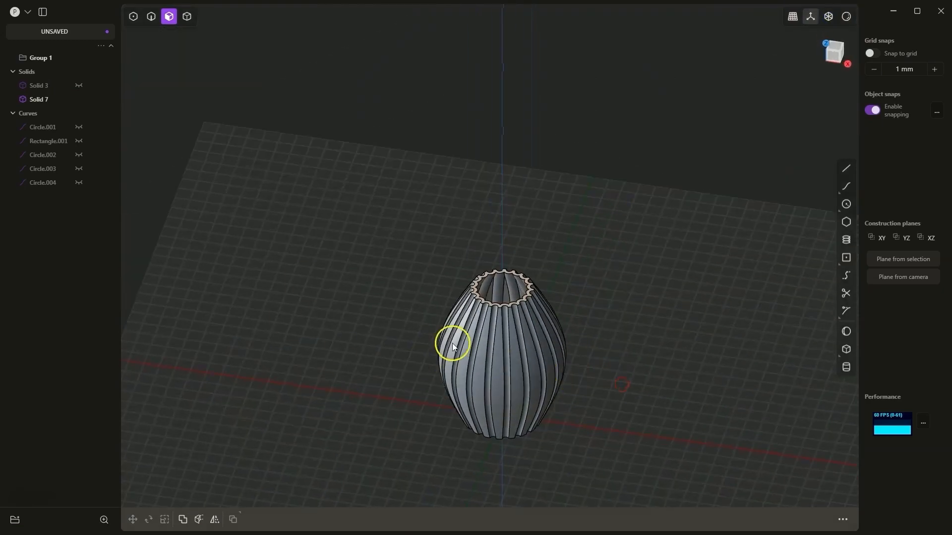
{"action": "middle_click_drag", "start_coordinate": [272, 335], "coordinate": [478, 378]}
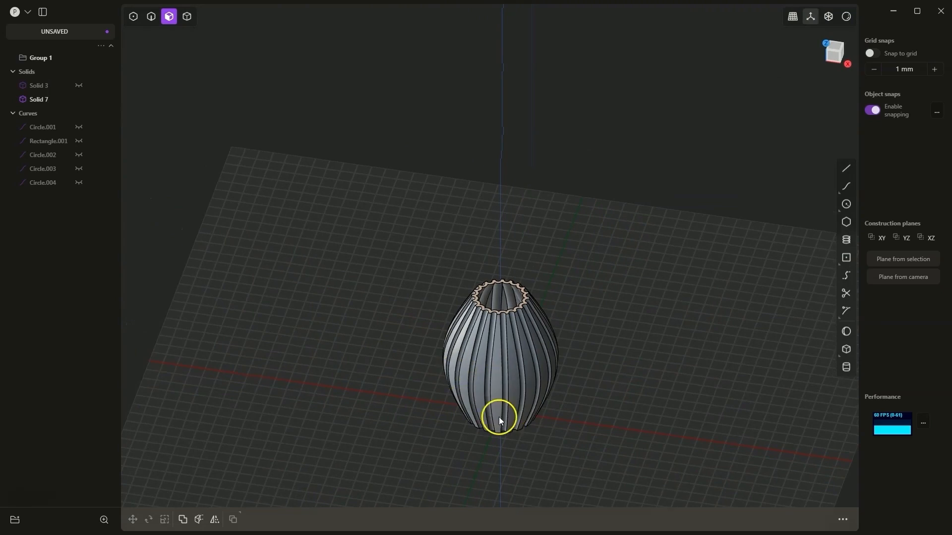
{"action": "left_click", "coordinate": [852, 349]}
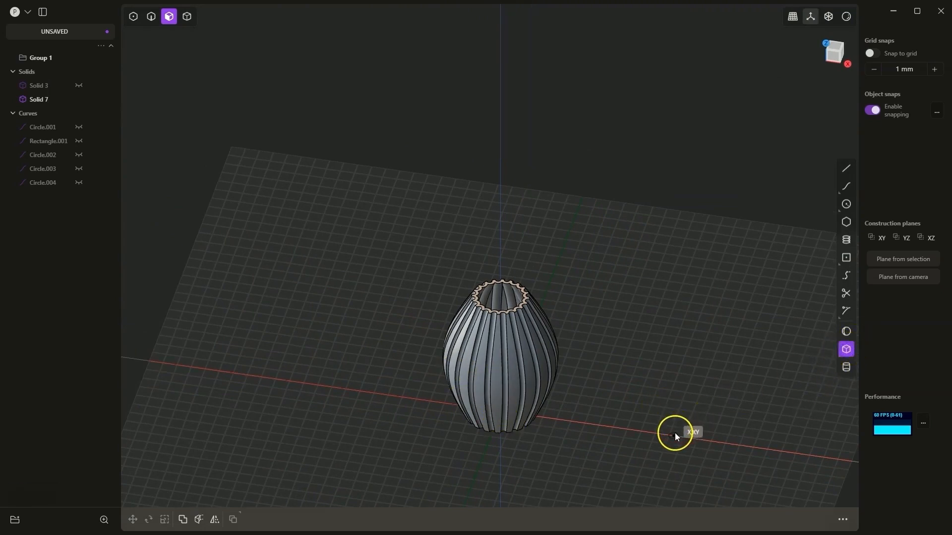
{"action": "left_click", "coordinate": [674, 435]}
{"action": "left_click", "coordinate": [790, 382]}
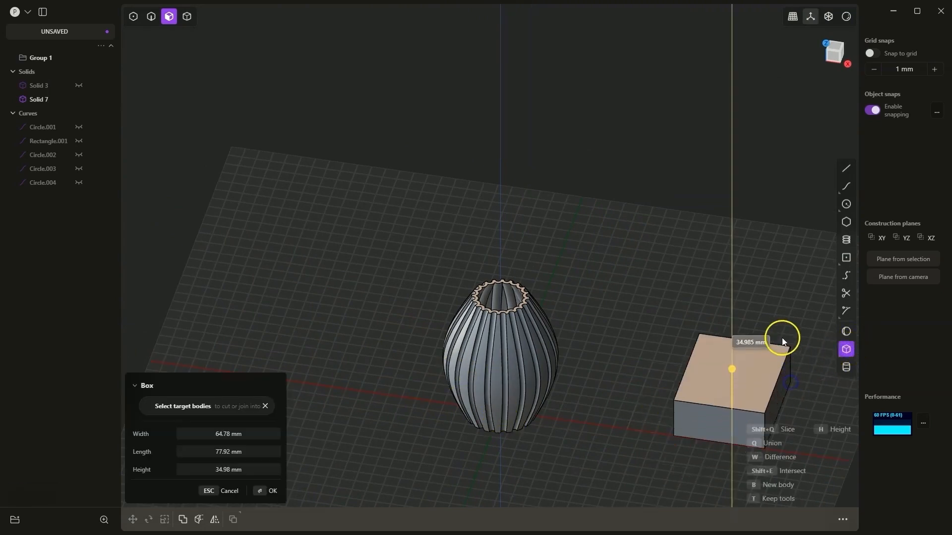
{"action": "left_click", "coordinate": [774, 313]}
{"action": "right_click", "coordinate": [619, 254]}
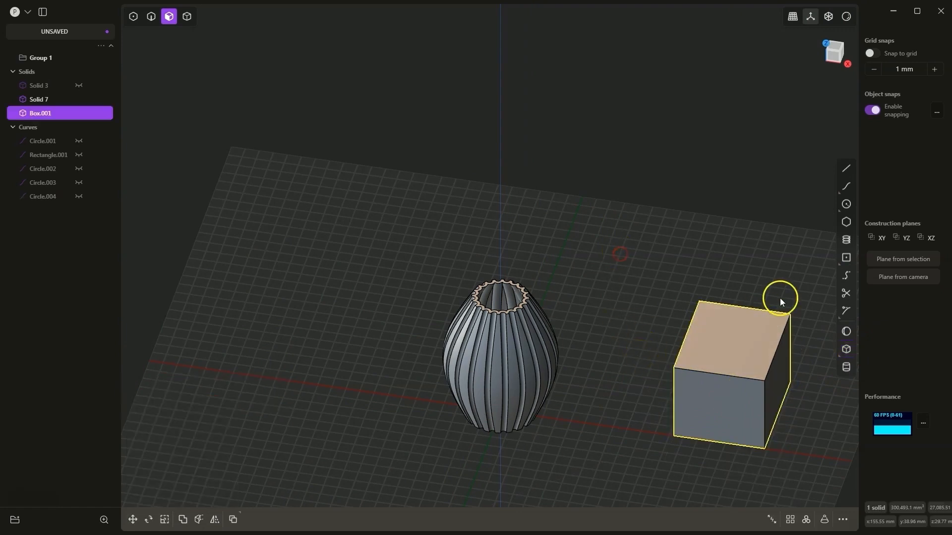
Start hollowing the box from its top face and try both outward and inward thicknesses, ending at about -12.6 mm.
{"action": "left_click", "coordinate": [735, 343]}
{"action": "left_click", "coordinate": [756, 519]}
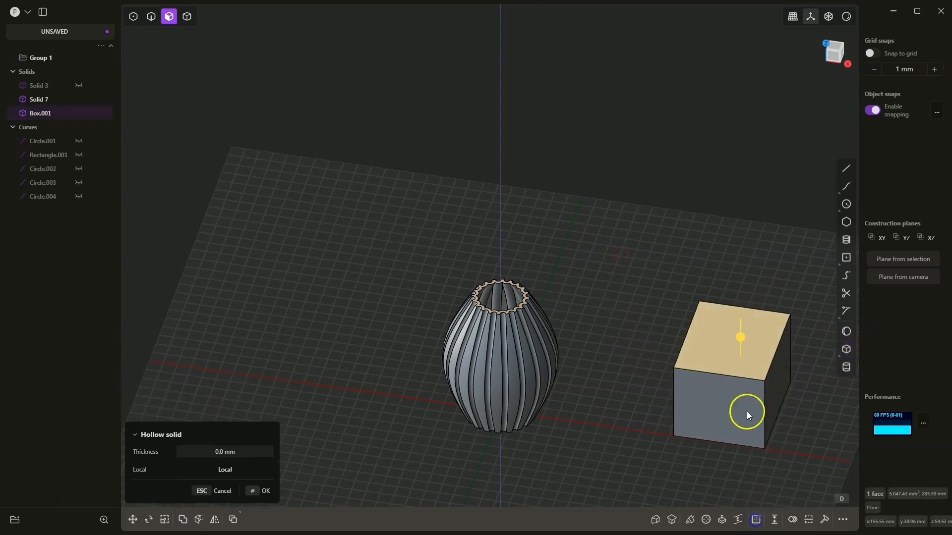
{"action": "mouse_move", "coordinate": [740, 340]}
{"action": "left_mouse_down"}
{"action": "mouse_move", "coordinate": [741, 348]}
{"action": "mouse_move", "coordinate": [746, 320]}
{"action": "mouse_move", "coordinate": [746, 344]}
{"action": "mouse_move", "coordinate": [739, 340]}
{"action": "left_mouse_up"}
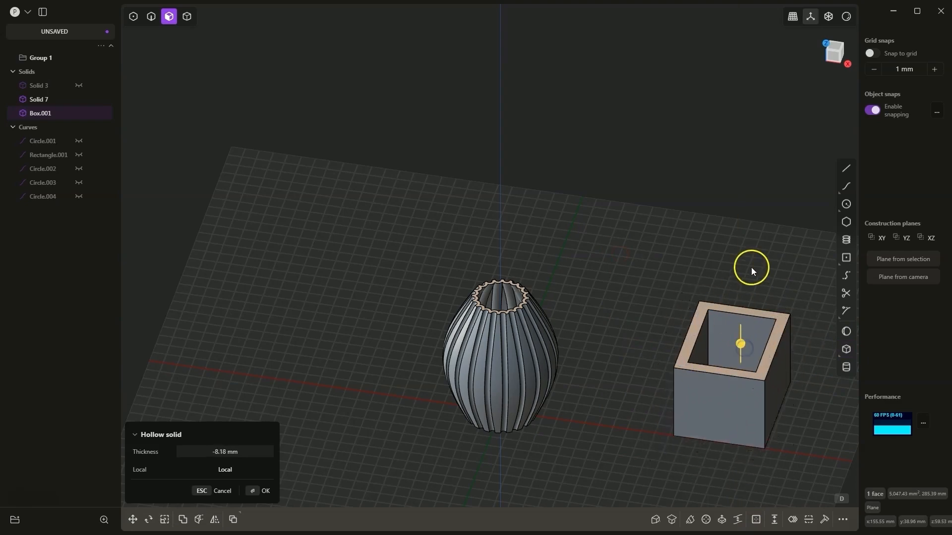
{"action": "middle_click_drag", "start_coordinate": [748, 265], "coordinate": [710, 276]}
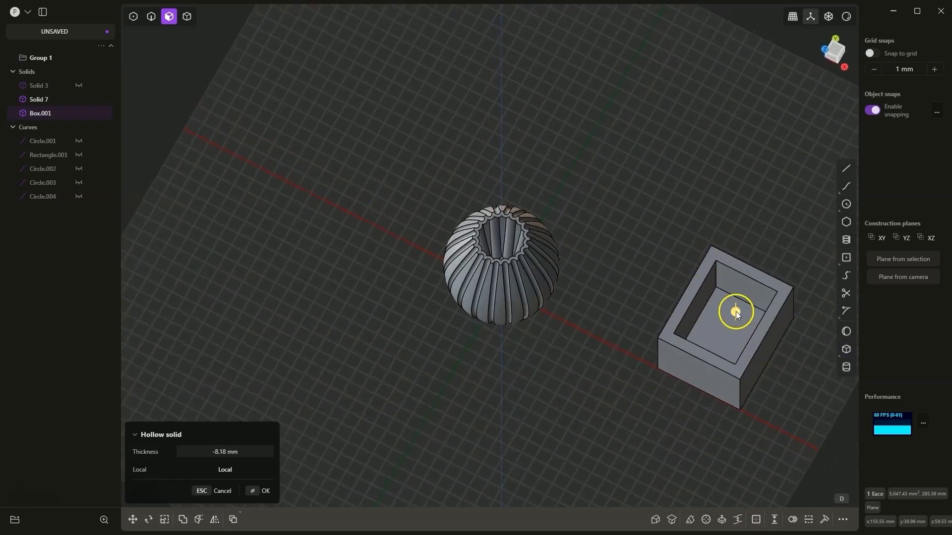
{"action": "left_click_drag", "start_coordinate": [736, 312], "coordinate": [737, 297]}
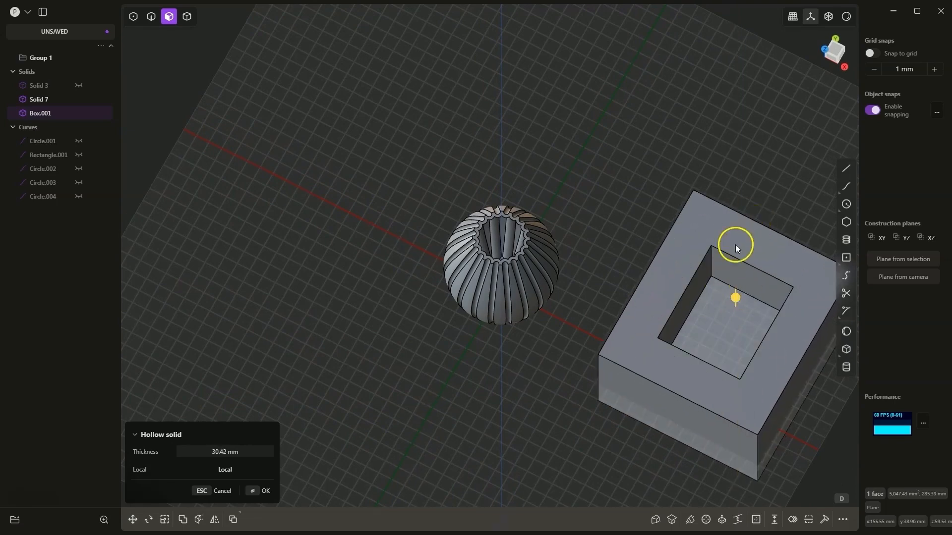
{"action": "left_click_drag", "start_coordinate": [735, 298], "coordinate": [735, 322]}
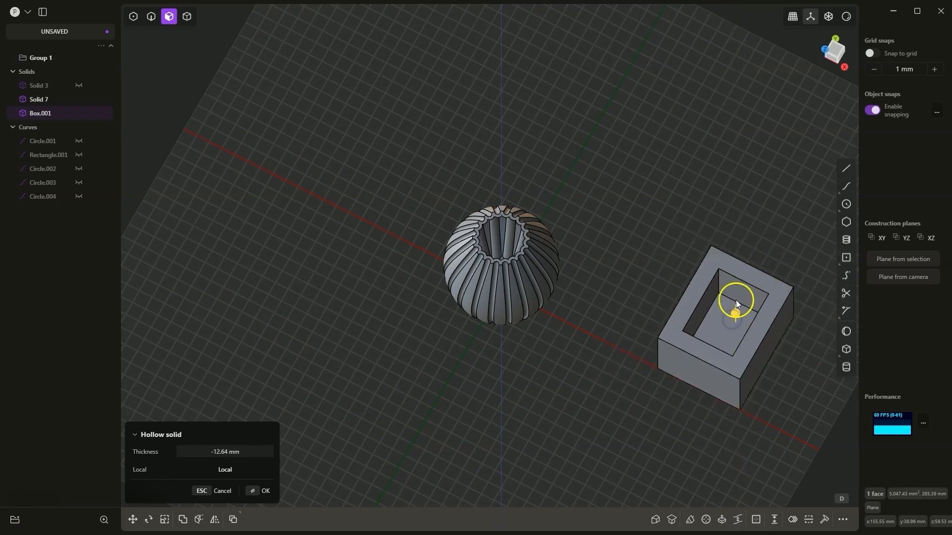
Set the box's hollow thickness to -1 mm and apply it.
{"action": "left_click", "coordinate": [224, 452]}
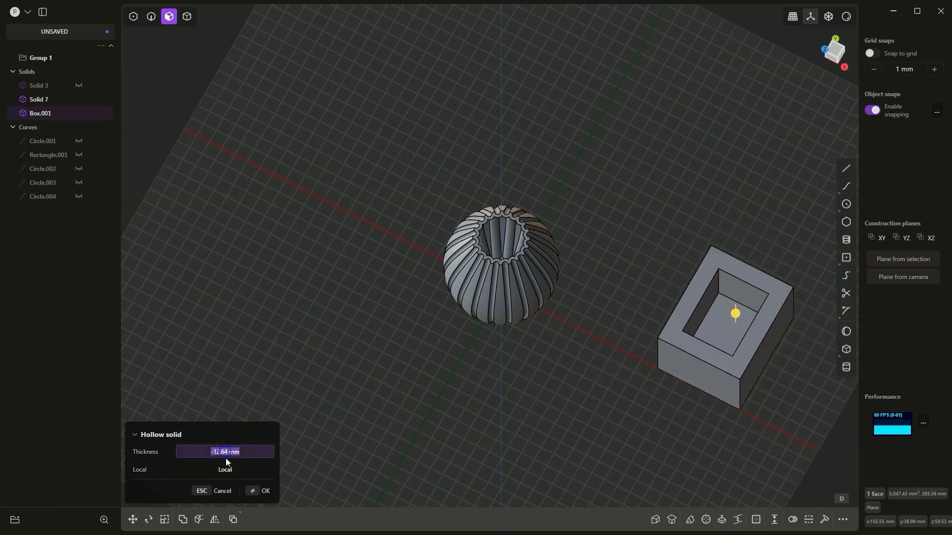
{"action": "type", "text": "-1"}
{"action": "key", "text": "Return"}
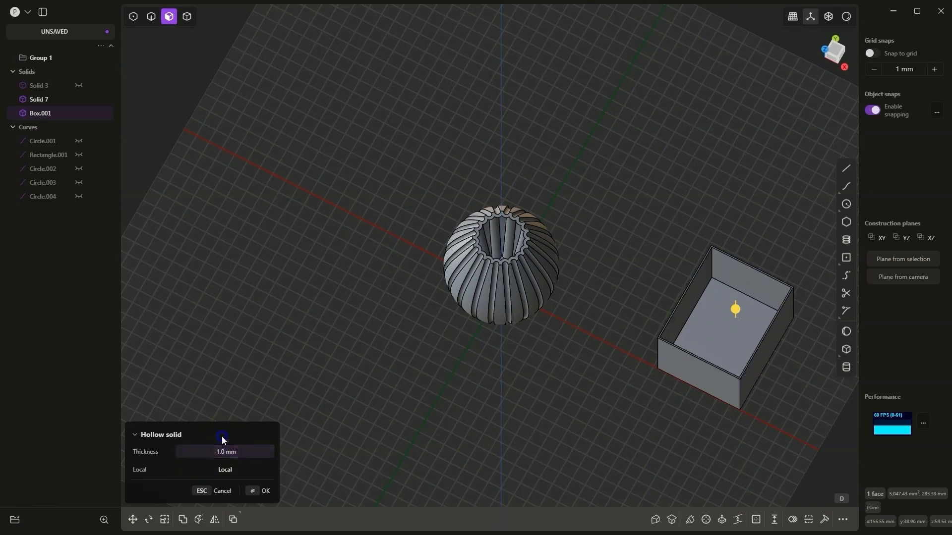
{"action": "middle_click_drag", "start_coordinate": [659, 308], "coordinate": [691, 298]}
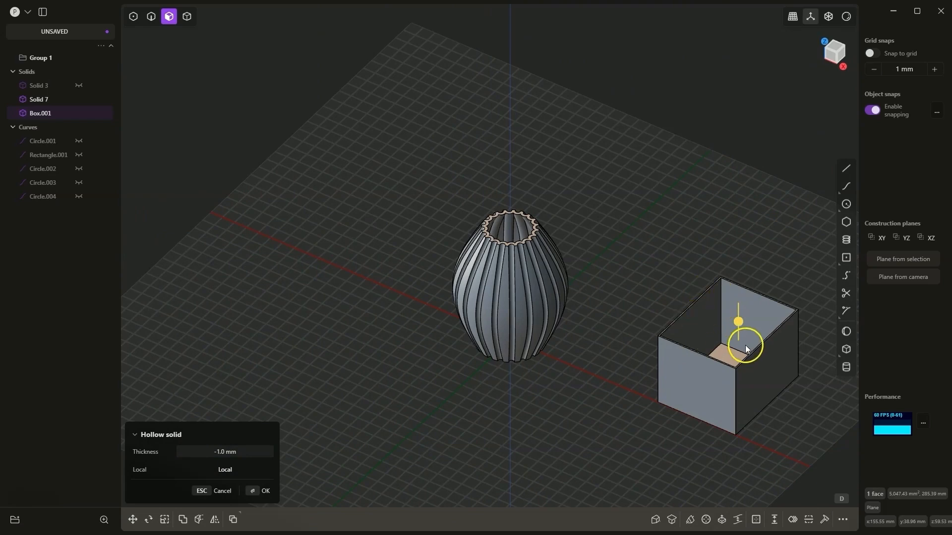
{"action": "left_click", "coordinate": [258, 491]}
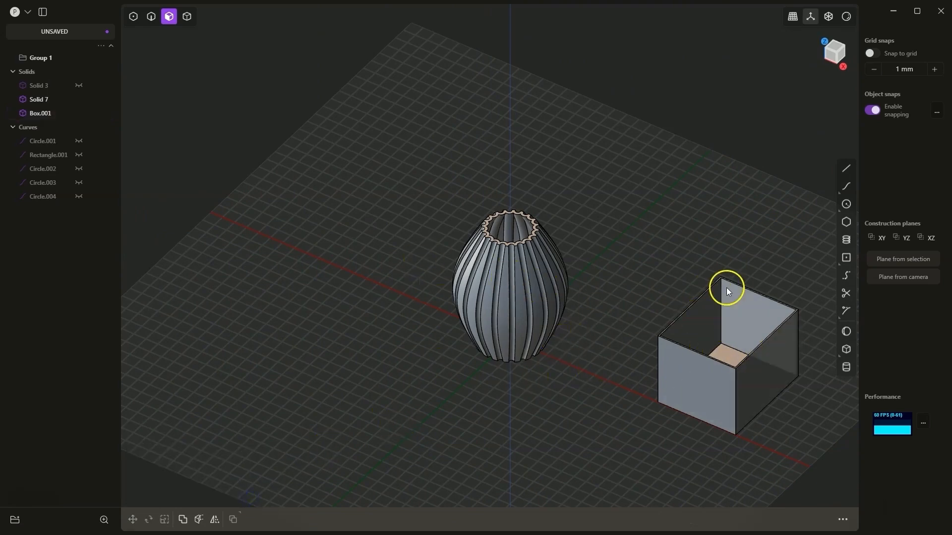
Create a second box on the opposite side of the vase, about 80 by 58 mm and 61 mm high.
{"action": "left_click", "coordinate": [846, 350]}
{"action": "left_click", "coordinate": [276, 239]}
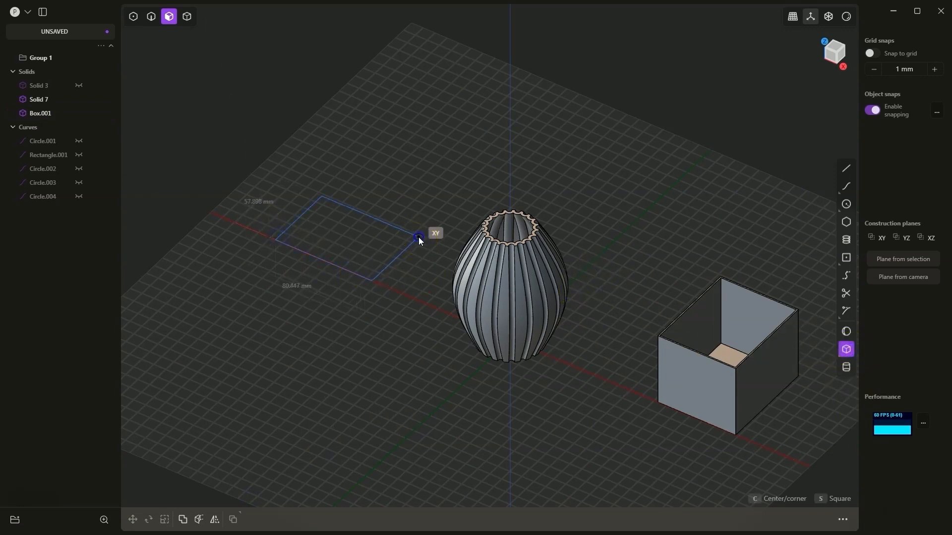
{"action": "left_click", "coordinate": [418, 237]}
{"action": "left_click", "coordinate": [422, 169]}
{"action": "right_click", "coordinate": [284, 111]}
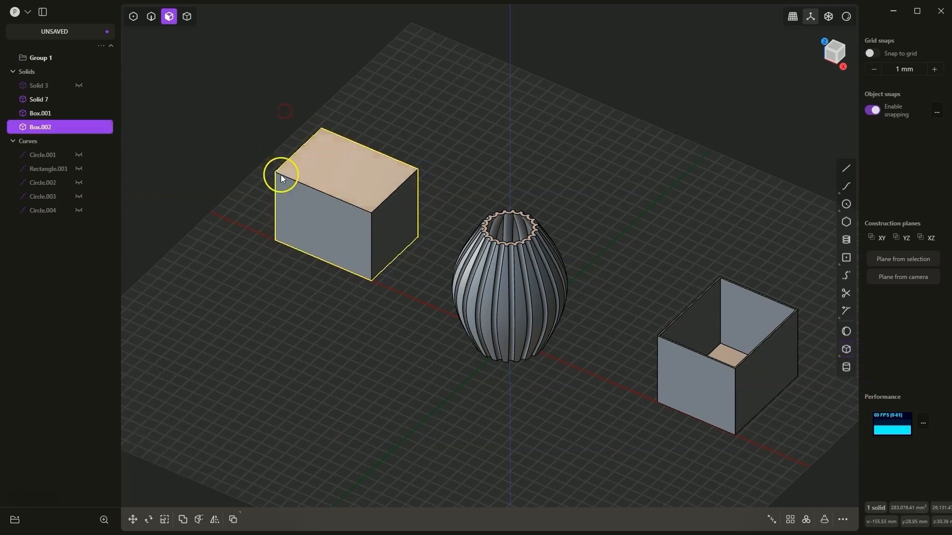
Chamfer the front upper edge of the second box into a large slanted face.
{"action": "key", "text": "2"}
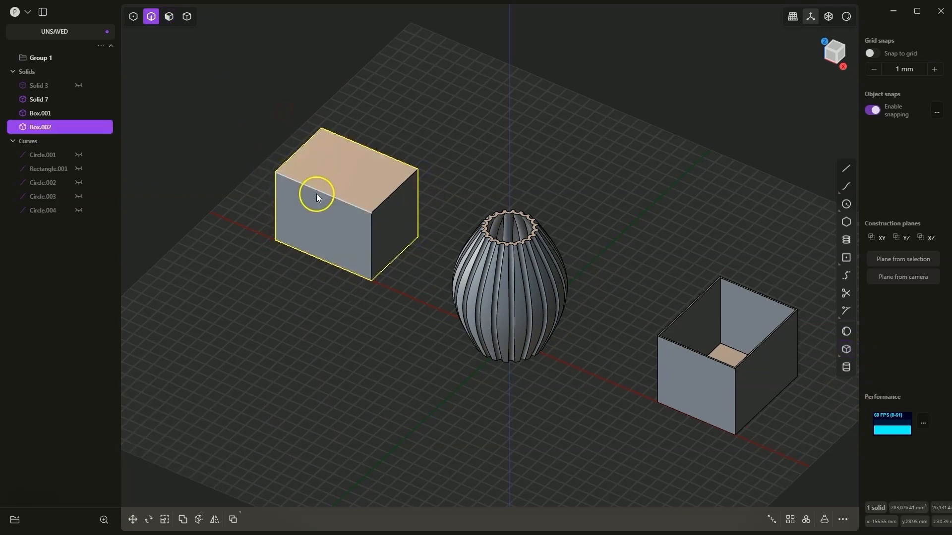
{"action": "left_click", "coordinate": [316, 193]}
{"action": "key", "text": "f"}
{"action": "left_click_drag", "start_coordinate": [316, 193], "coordinate": [339, 197]}
{"action": "left_click", "coordinate": [282, 136]}
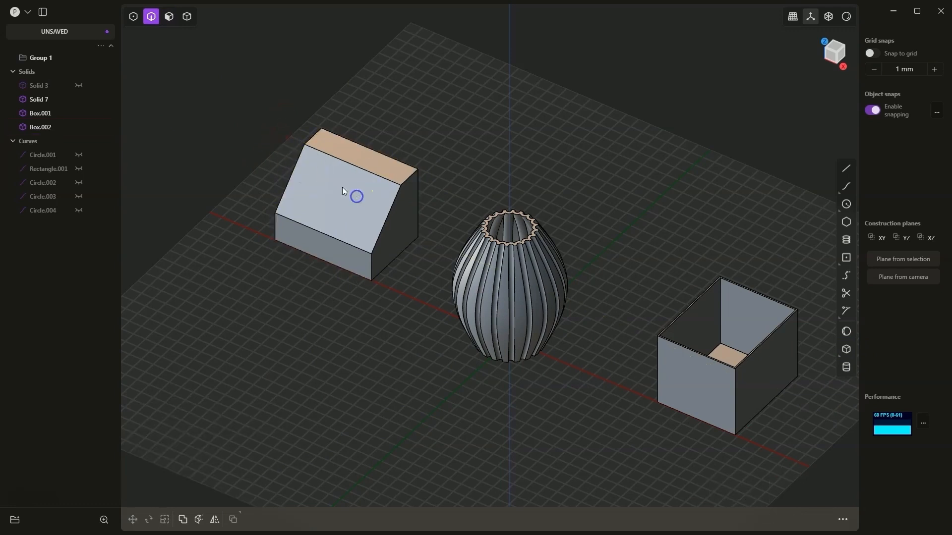
Hollow the chamfered box through both its top and slanted faces with a thickness of about -2.2 mm.
{"action": "left_click", "coordinate": [170, 16]}
{"action": "left_click", "coordinate": [170, 16]}
{"action": "left_click", "coordinate": [343, 197]}
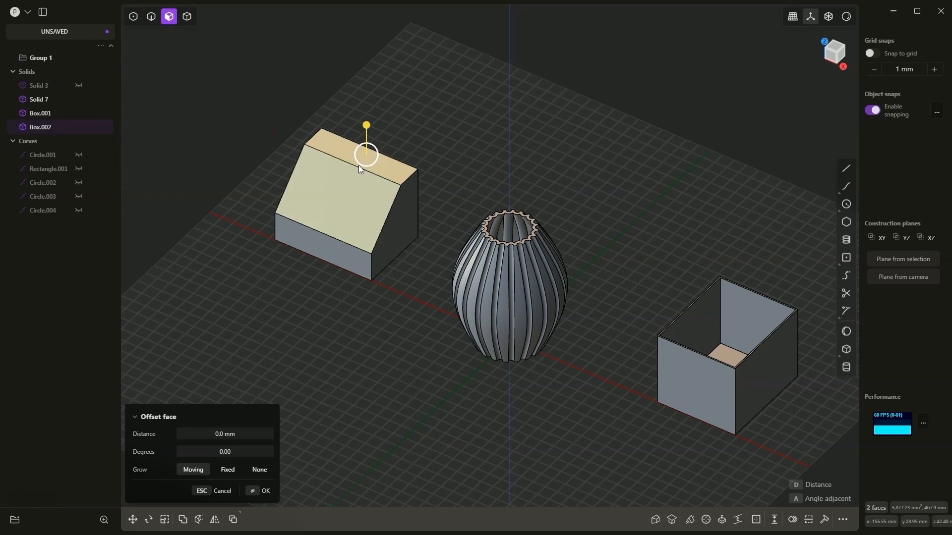
{"action": "left_click", "coordinate": [755, 521]}
{"action": "key", "text": "d"}
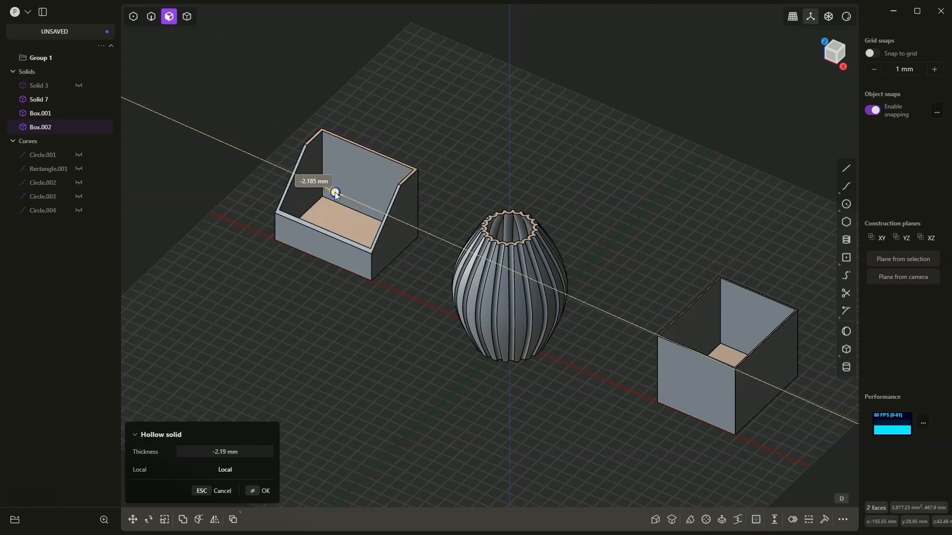
{"action": "left_click", "coordinate": [335, 192]}
{"action": "right_click", "coordinate": [350, 182]}
{"action": "right_click_drag", "start_coordinate": [289, 268], "coordinate": [311, 288]}
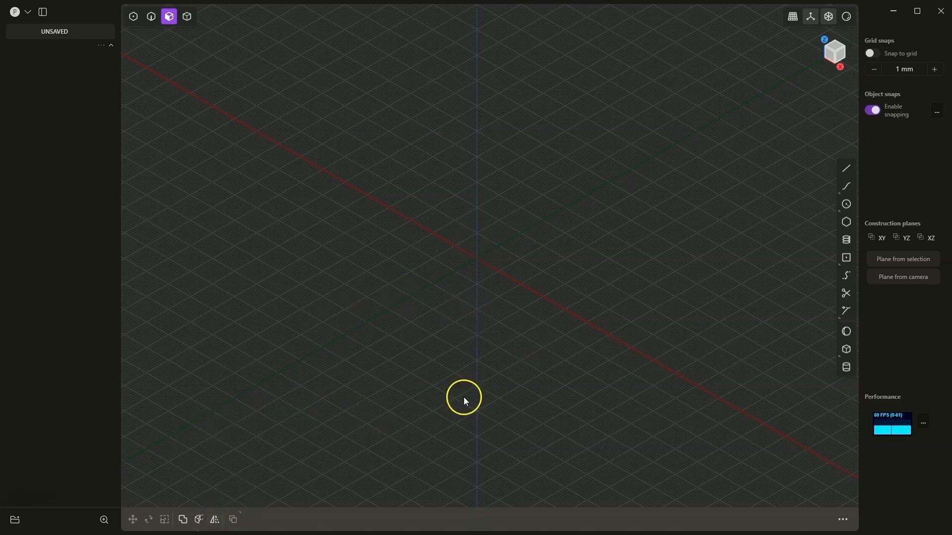
Create a box in the new empty document with one corner on the X axis, about 32 by 32 mm and 27 mm high.
{"action": "scroll", "coordinate": [381, 314], "scroll_direction": "down", "scroll_amount": 1}
{"action": "left_click", "coordinate": [847, 350]}
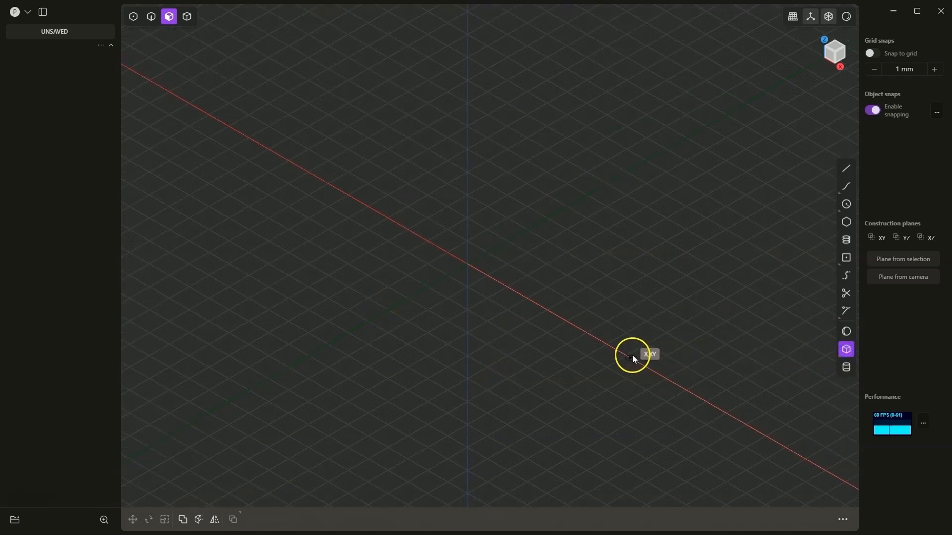
{"action": "left_click", "coordinate": [630, 354]}
{"action": "left_click", "coordinate": [754, 353]}
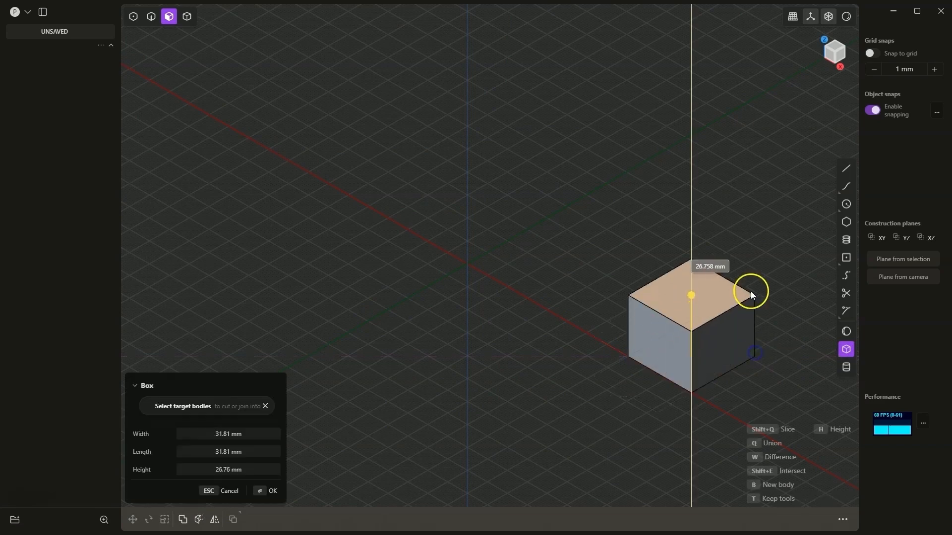
{"action": "right_click", "coordinate": [625, 219]}
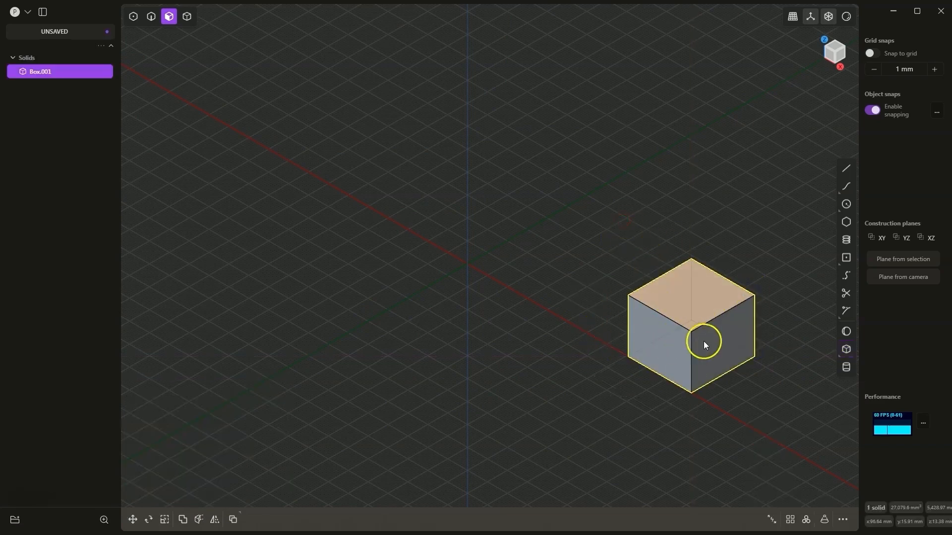
Cut a round hole of about 4.9 mm radius through the box from its side face with the Cylinder tool.
{"action": "left_click_drag", "start_coordinate": [717, 338], "coordinate": [745, 351]}
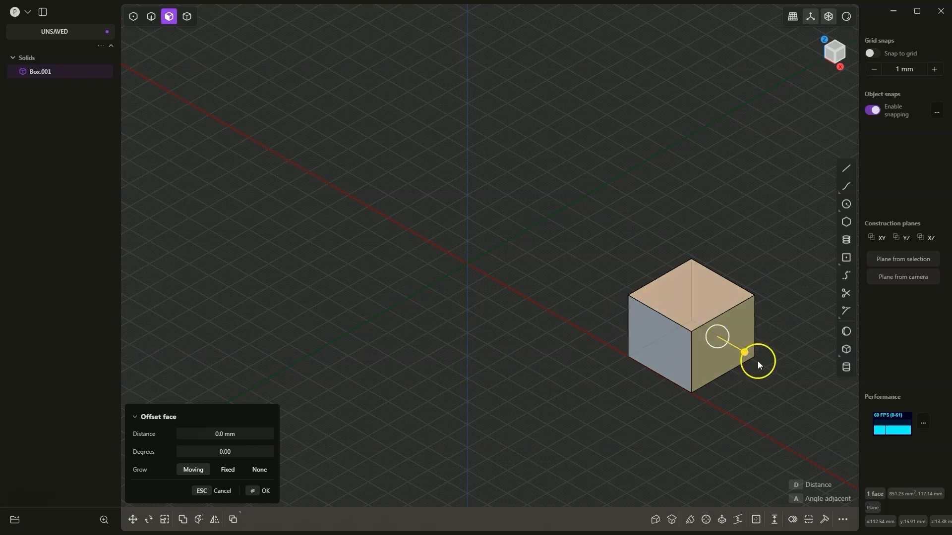
{"action": "left_click", "coordinate": [805, 332]}
{"action": "left_click", "coordinate": [843, 371]}
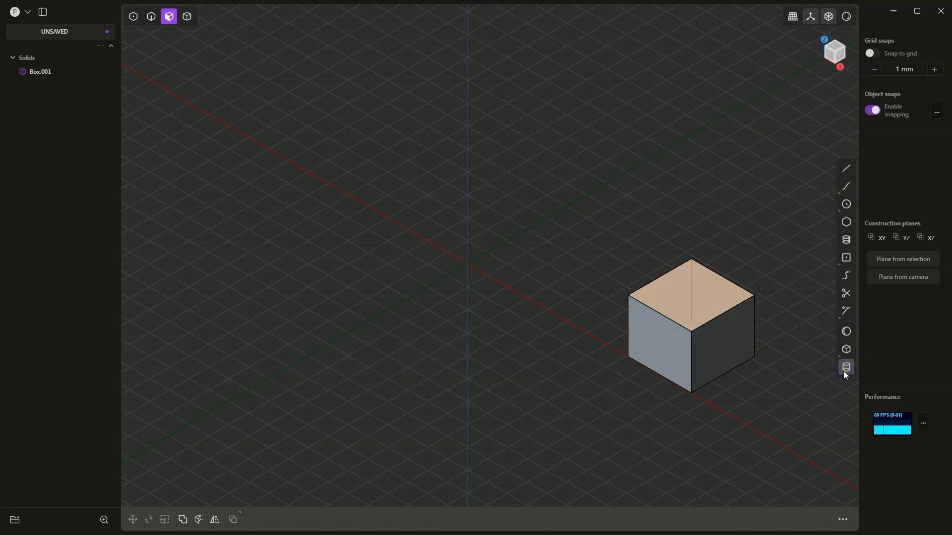
{"action": "left_click", "coordinate": [845, 373]}
{"action": "left_click", "coordinate": [724, 347]}
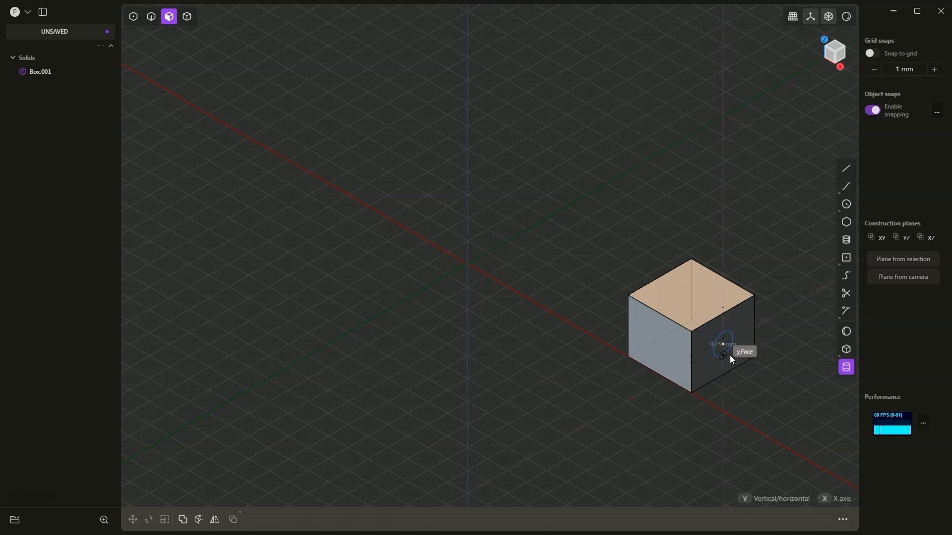
{"action": "left_click", "coordinate": [730, 355]}
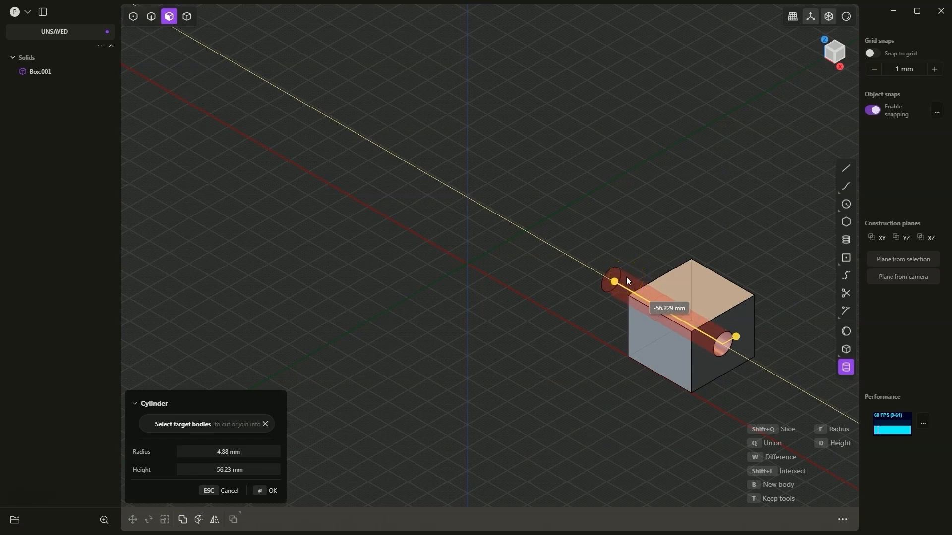
{"action": "left_click", "coordinate": [604, 281]}
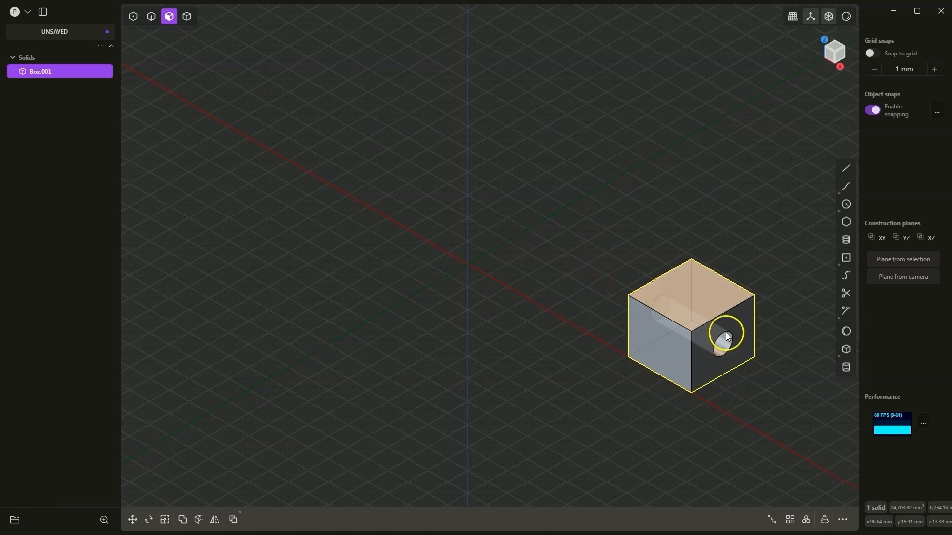
Cut a counterbore of about 9.5 mm radius and 4.8 mm depth around the hole in the box's side face with the Cylinder tool.
{"action": "left_click", "coordinate": [846, 369]}
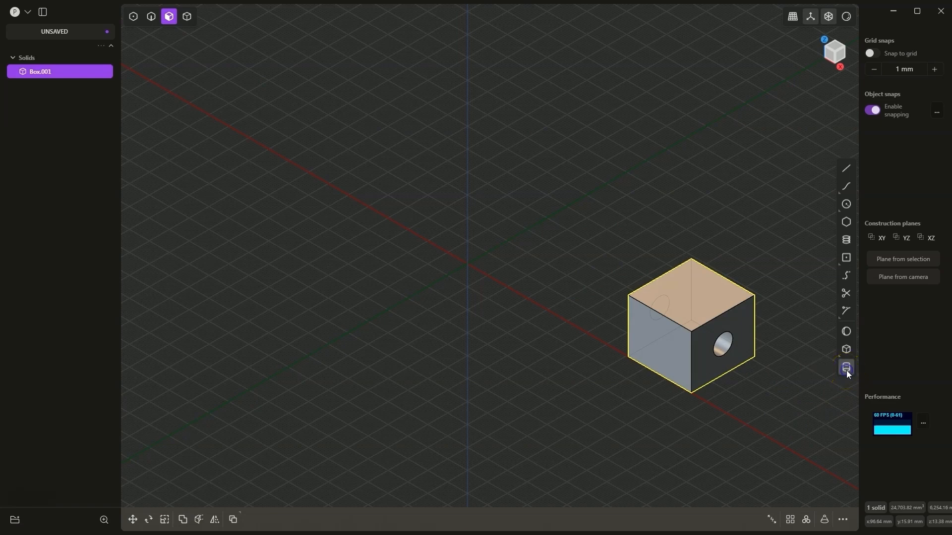
{"action": "left_click", "coordinate": [723, 347]}
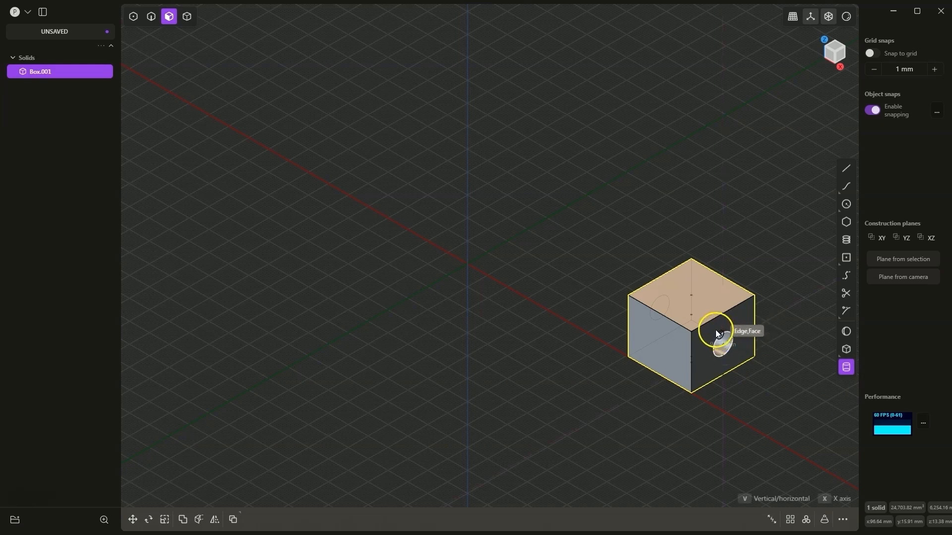
{"action": "left_click", "coordinate": [715, 329]}
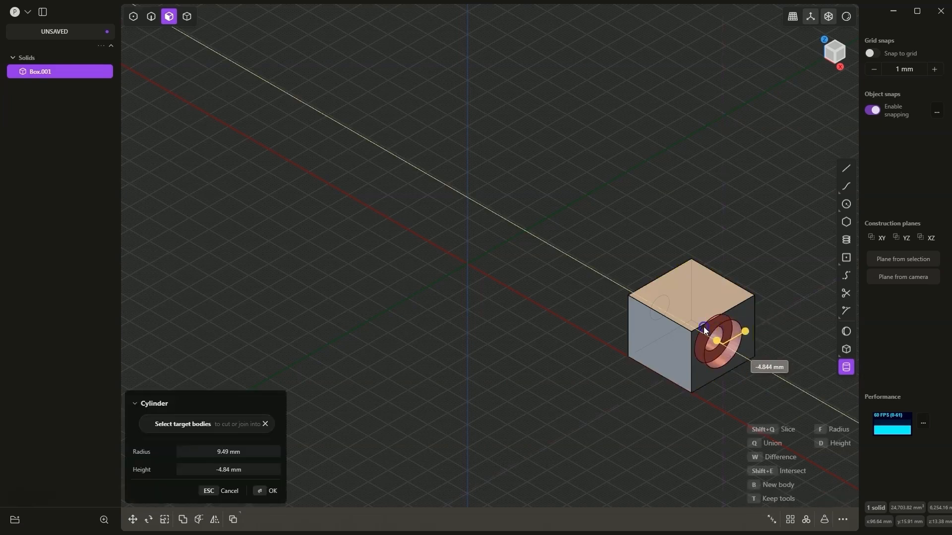
{"action": "left_click", "coordinate": [704, 327]}
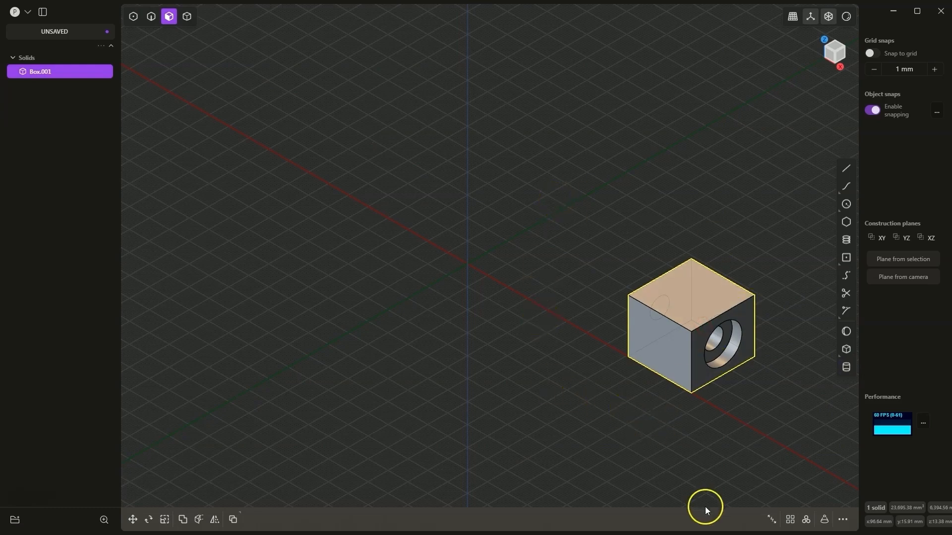
Start mirroring the whole counterbored box body across the positive X direction.
{"action": "middle_click_drag", "start_coordinate": [703, 506], "coordinate": [607, 321]}
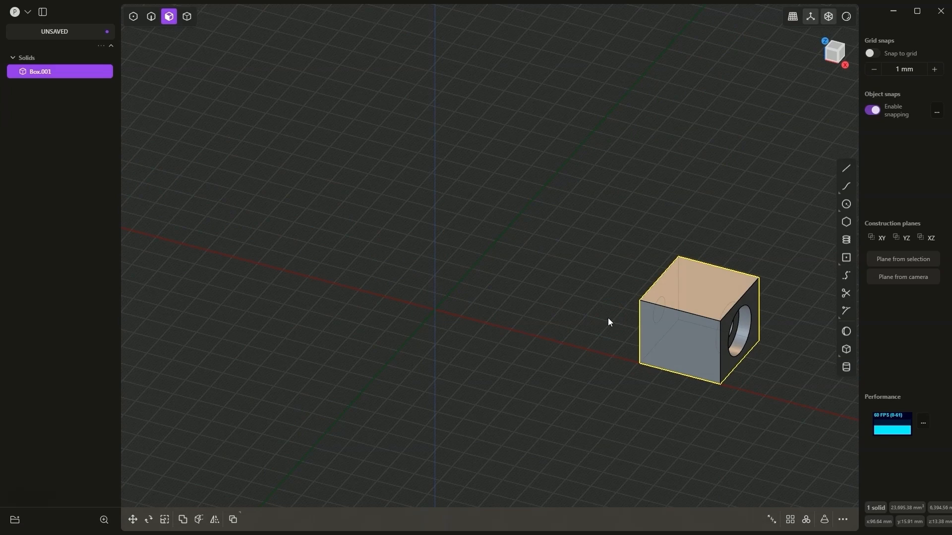
{"action": "left_click", "coordinate": [187, 18]}
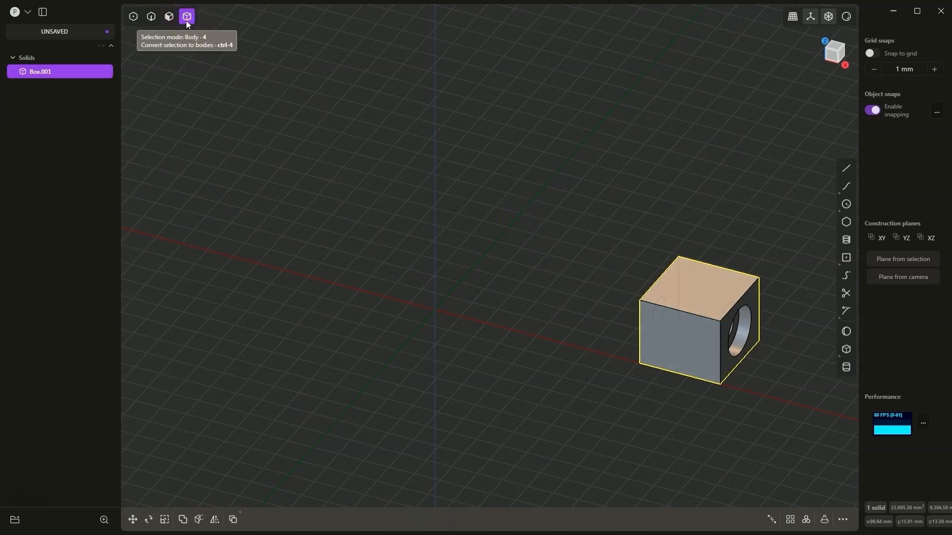
{"action": "left_click", "coordinate": [708, 280]}
{"action": "left_click", "coordinate": [731, 280]}
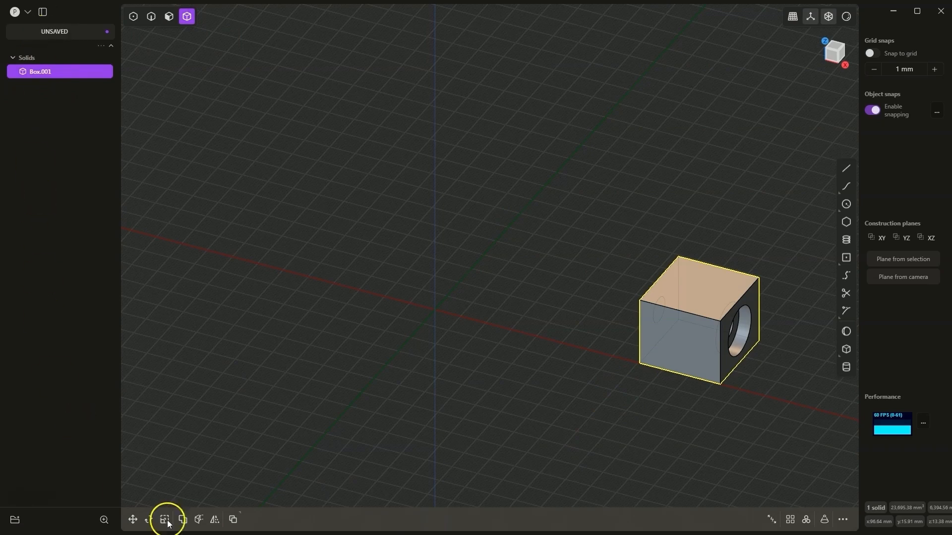
{"action": "left_click", "coordinate": [214, 524]}
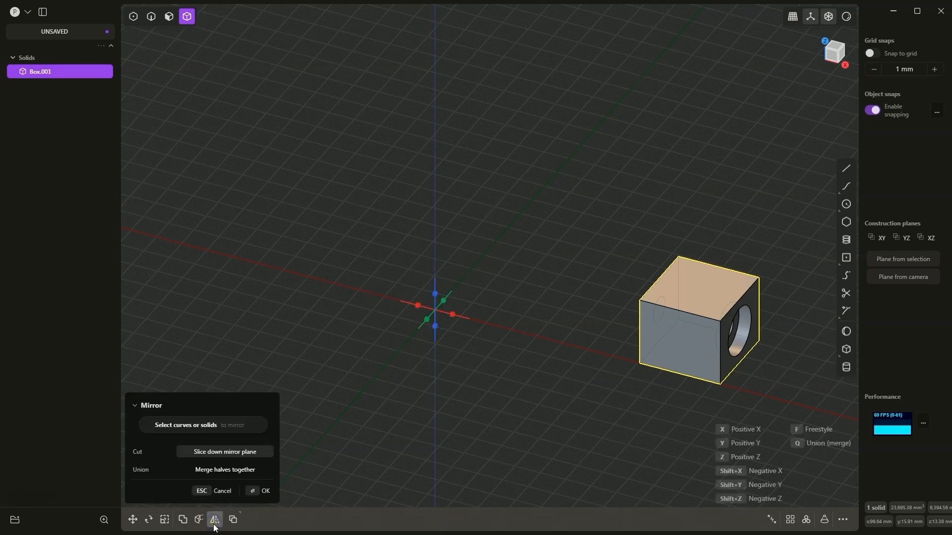
{"action": "middle_click_drag", "start_coordinate": [565, 390], "coordinate": [573, 373]}
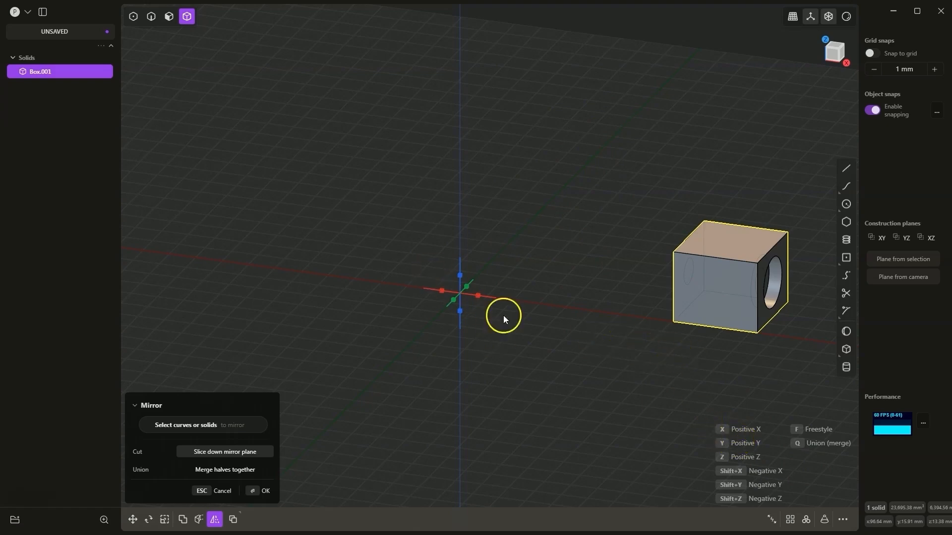
{"action": "left_click", "coordinate": [476, 296]}
{"action": "key", "text": "KP_1"}
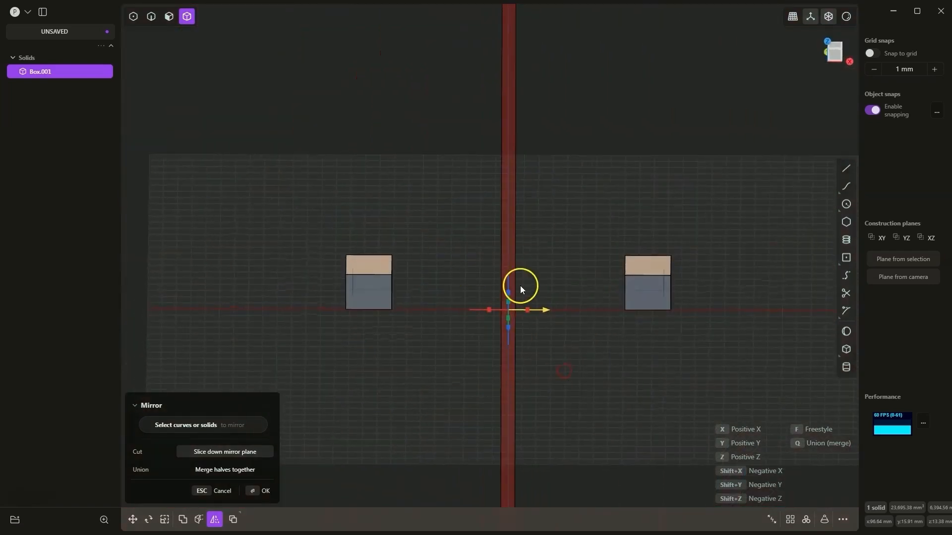
Try shifted mirror planes for the box, first along X and then through the box along Y.
{"action": "left_click_drag", "start_coordinate": [546, 311], "coordinate": [602, 309]}
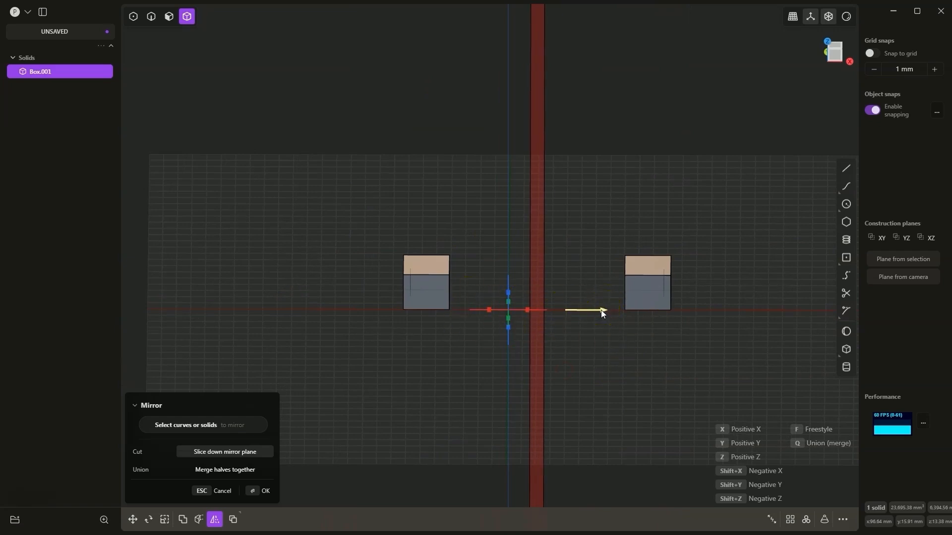
{"action": "key", "text": "y"}
{"action": "middle_click_drag", "start_coordinate": [597, 352], "coordinate": [472, 356]}
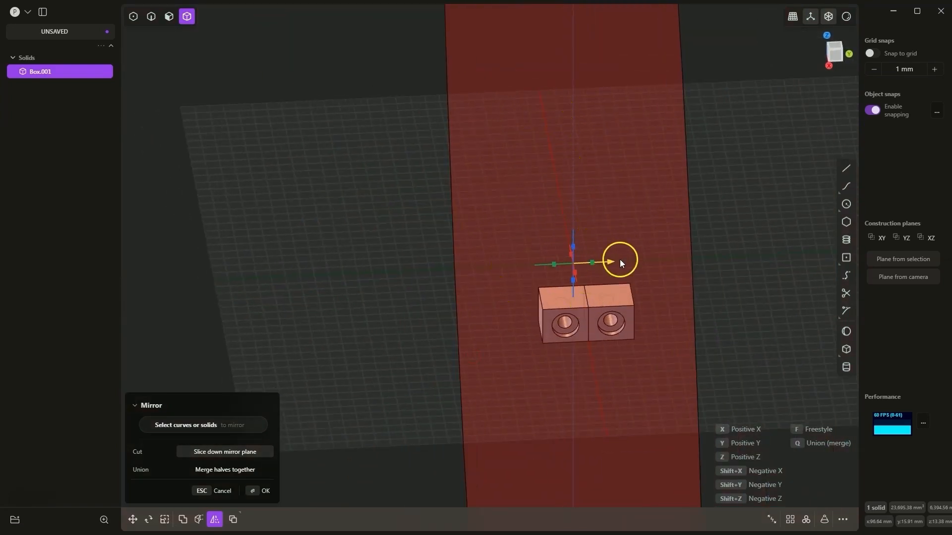
{"action": "middle_click_drag", "start_coordinate": [616, 266], "coordinate": [647, 232]}
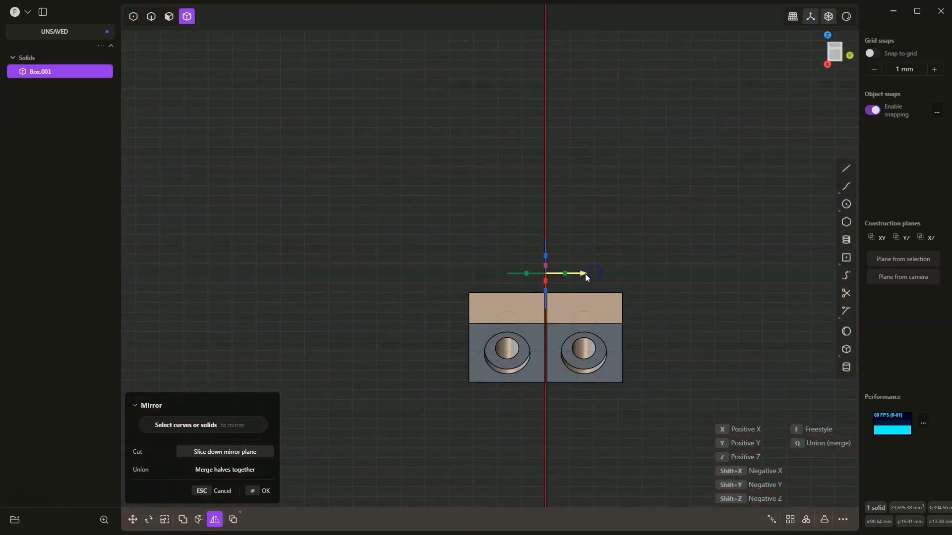
{"action": "left_click_drag", "start_coordinate": [568, 275], "coordinate": [682, 293]}
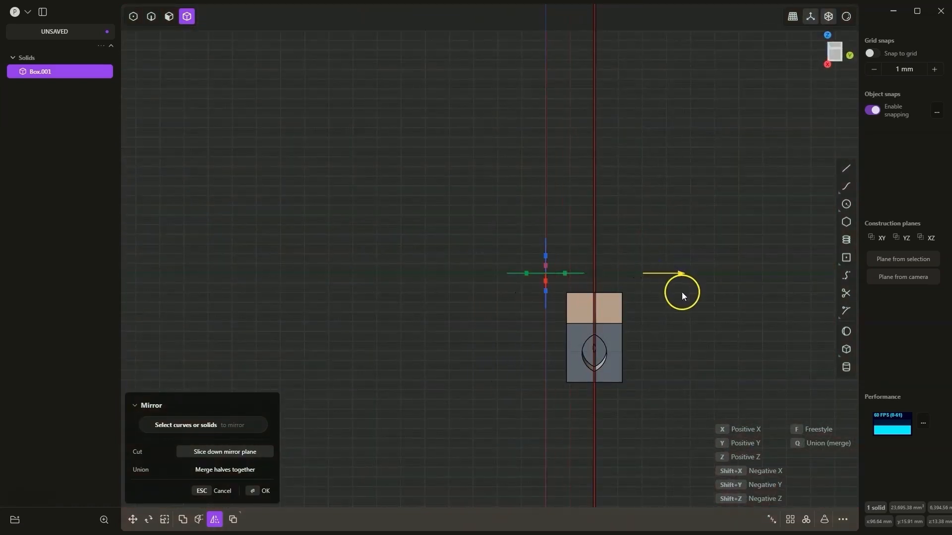
{"action": "mouse_move", "coordinate": [682, 292]}
{"action": "middle_mouse_down"}
{"action": "mouse_move", "coordinate": [683, 323]}
{"action": "mouse_move", "coordinate": [690, 282]}
{"action": "middle_mouse_up"}
{"action": "left_click_drag", "start_coordinate": [693, 252], "coordinate": [543, 239]}
{"action": "middle_click_drag", "start_coordinate": [525, 330], "coordinate": [550, 313]}
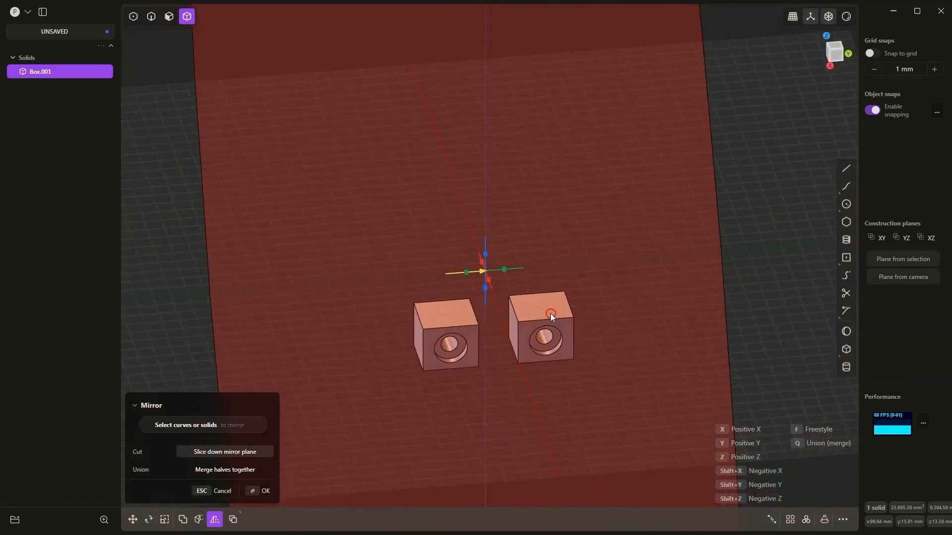
{"action": "left_click_drag", "start_coordinate": [481, 270], "coordinate": [578, 261]}
{"action": "left_click", "coordinate": [619, 341]}
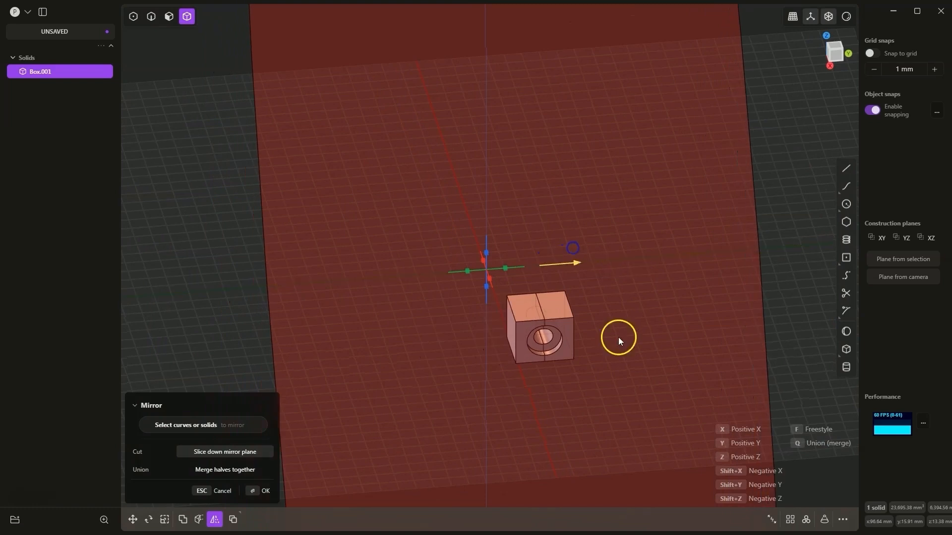
Mirror the box in the positive X direction about the origin and apply the mirrored copy.
{"action": "middle_click_drag", "start_coordinate": [421, 393], "coordinate": [615, 443]}
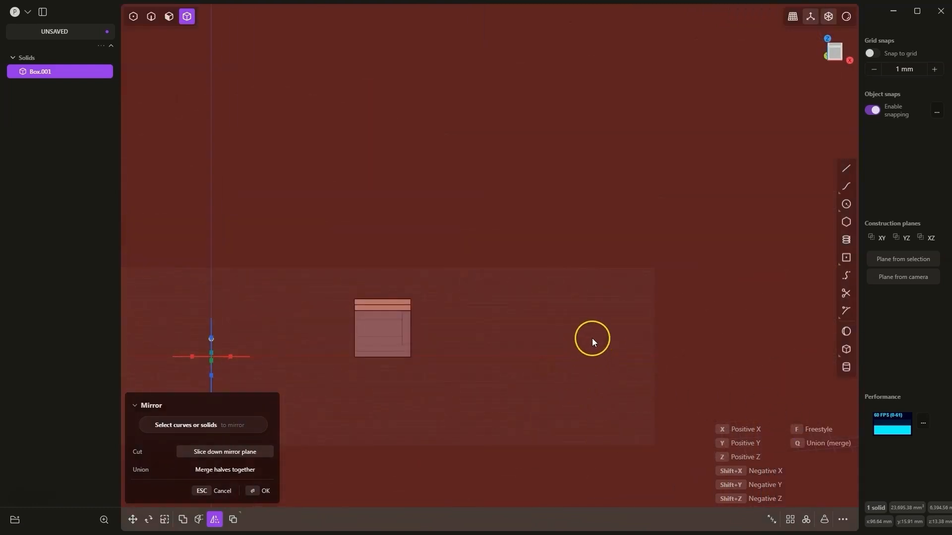
{"action": "key", "text": "x"}
{"action": "scroll", "coordinate": [592, 338], "scroll_direction": "down", "scroll_amount": 5}
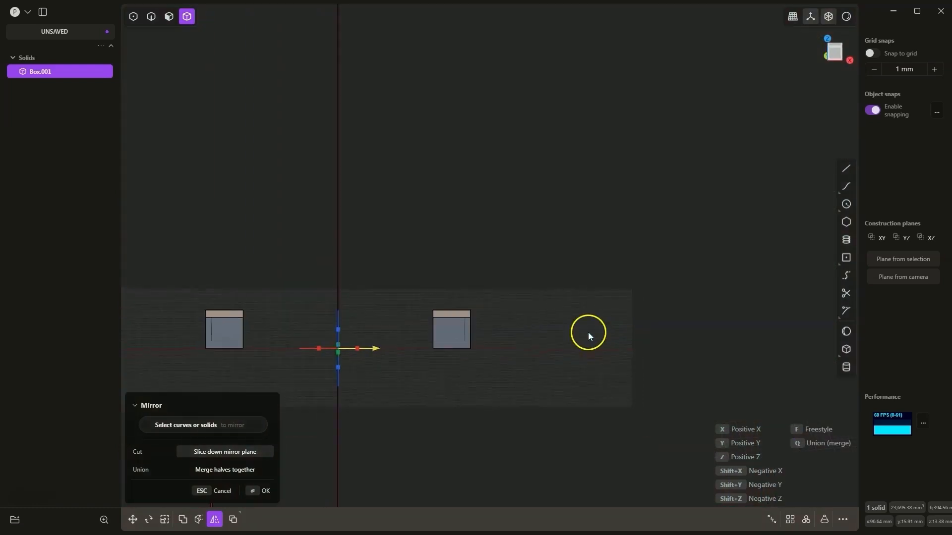
{"action": "middle_click_drag", "start_coordinate": [402, 227], "coordinate": [393, 247]}
{"action": "middle_click_drag", "start_coordinate": [476, 404], "coordinate": [483, 399]}
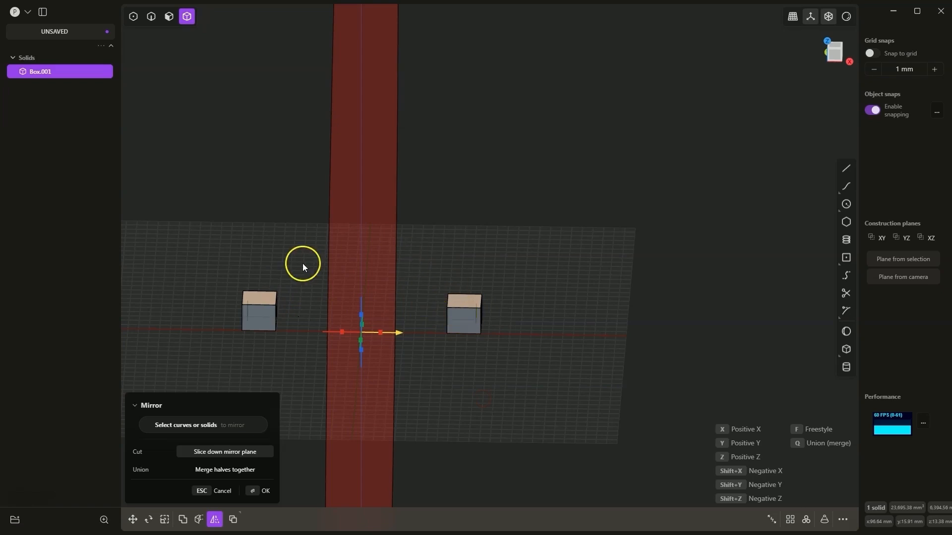
{"action": "middle_click_drag", "start_coordinate": [304, 263], "coordinate": [365, 271]}
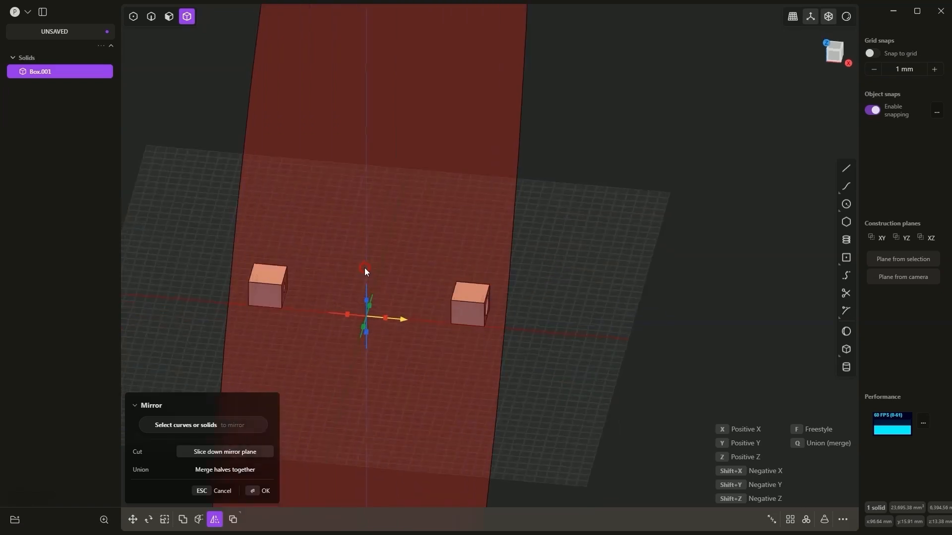
{"action": "left_click", "coordinate": [263, 491]}
{"action": "left_click", "coordinate": [288, 304]}
{"action": "middle_click_drag", "start_coordinate": [288, 305], "coordinate": [266, 299]}
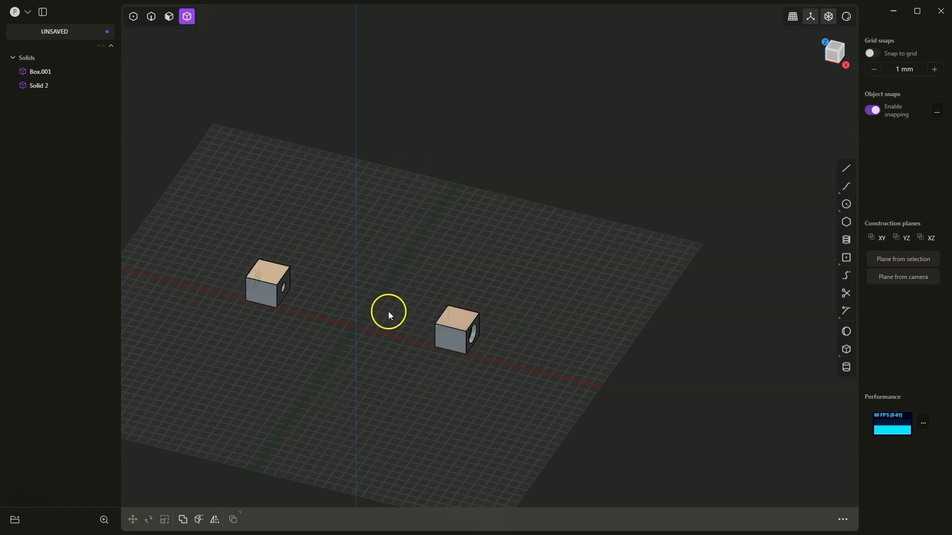
Mirror the original box again with a freestyle plane through the midpoints of its two long upper edges parallel to X.
{"action": "left_click", "coordinate": [454, 334]}
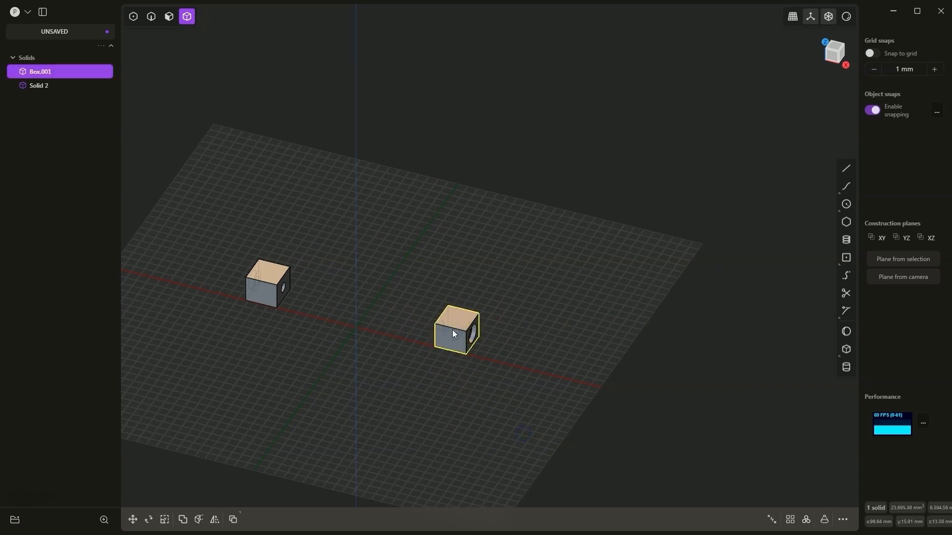
{"action": "key", "text": "alt+x"}
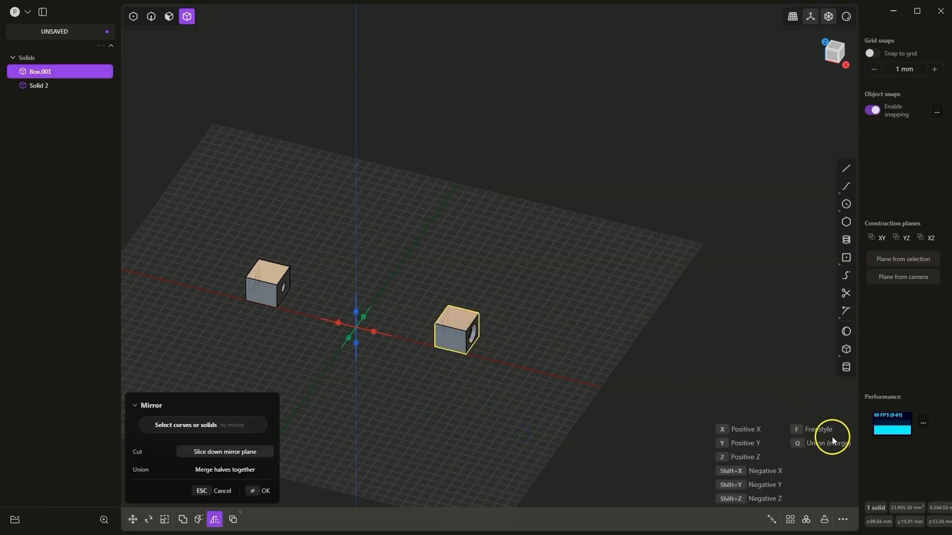
{"action": "left_click", "coordinate": [658, 404]}
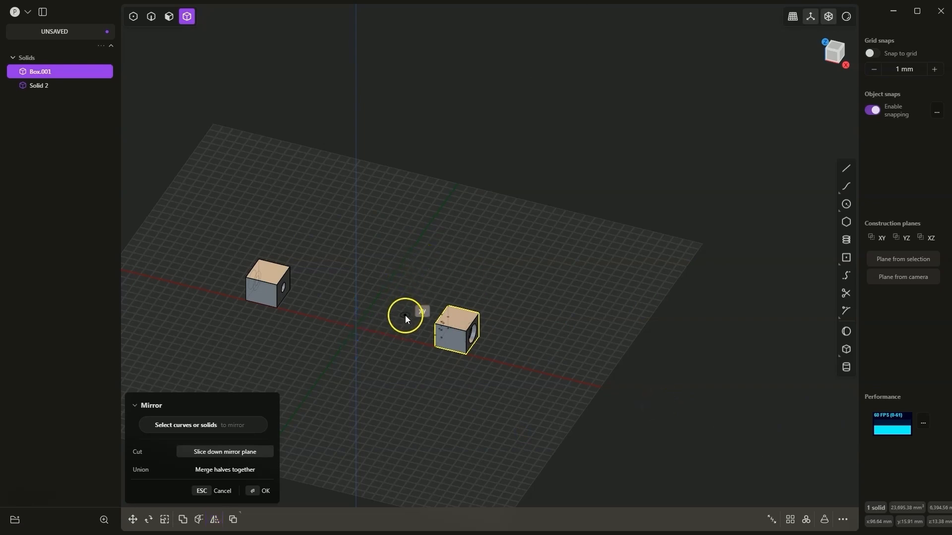
{"action": "scroll", "coordinate": [440, 316], "scroll_direction": "up", "scroll_amount": 2}
{"action": "scroll", "coordinate": [441, 317], "scroll_direction": "up", "scroll_amount": 3}
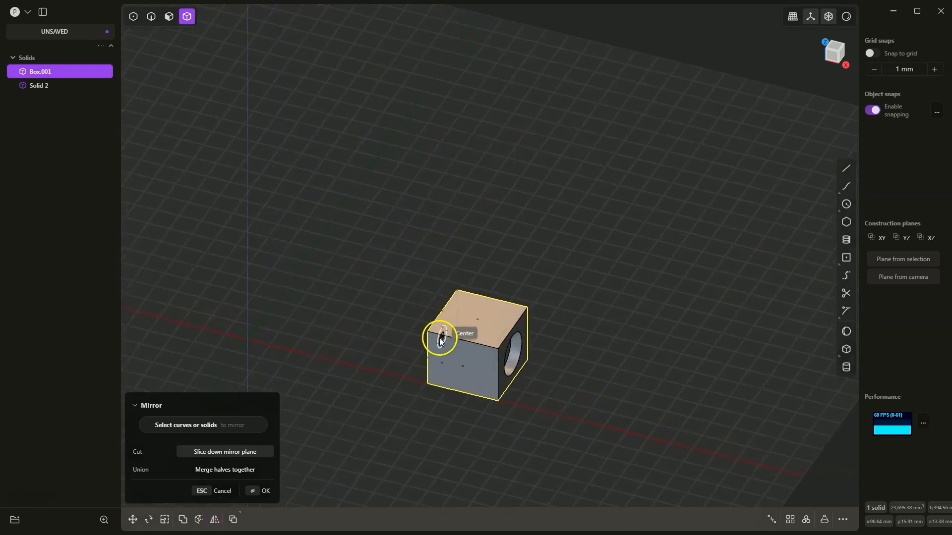
{"action": "left_click", "coordinate": [463, 341]}
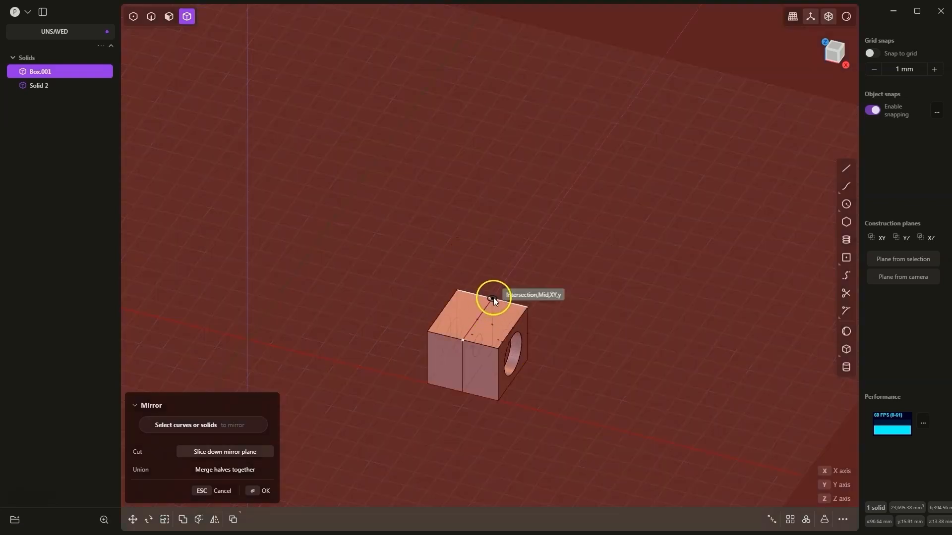
{"action": "left_click", "coordinate": [492, 298]}
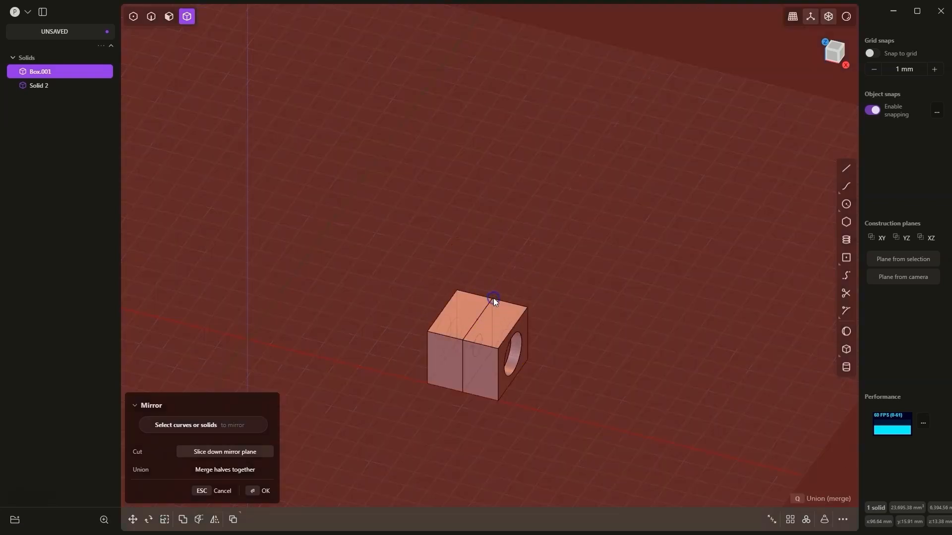
Merge the mirrored halves of the box with the Union option and apply the mirror.
{"action": "scroll", "coordinate": [543, 314], "scroll_direction": "down", "scroll_amount": 4}
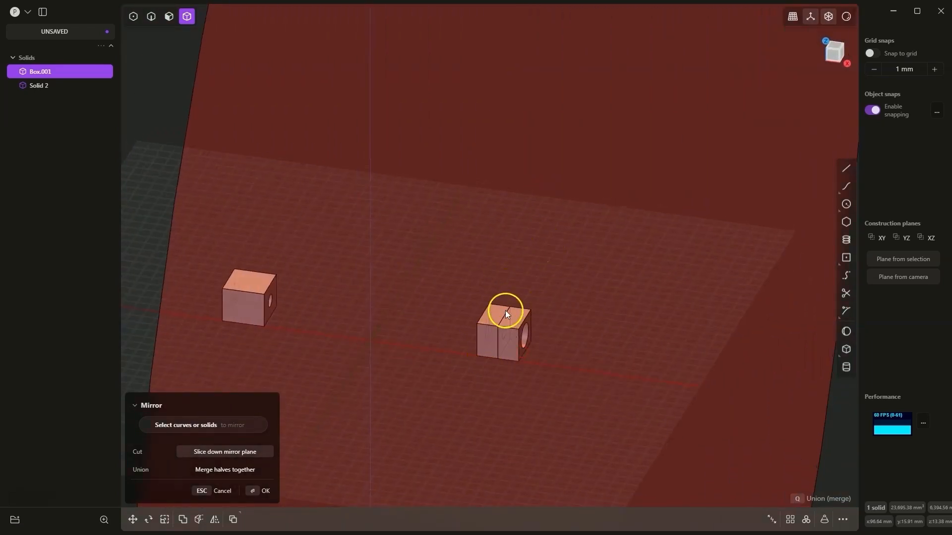
{"action": "middle_click_drag", "start_coordinate": [502, 325], "coordinate": [516, 340]}
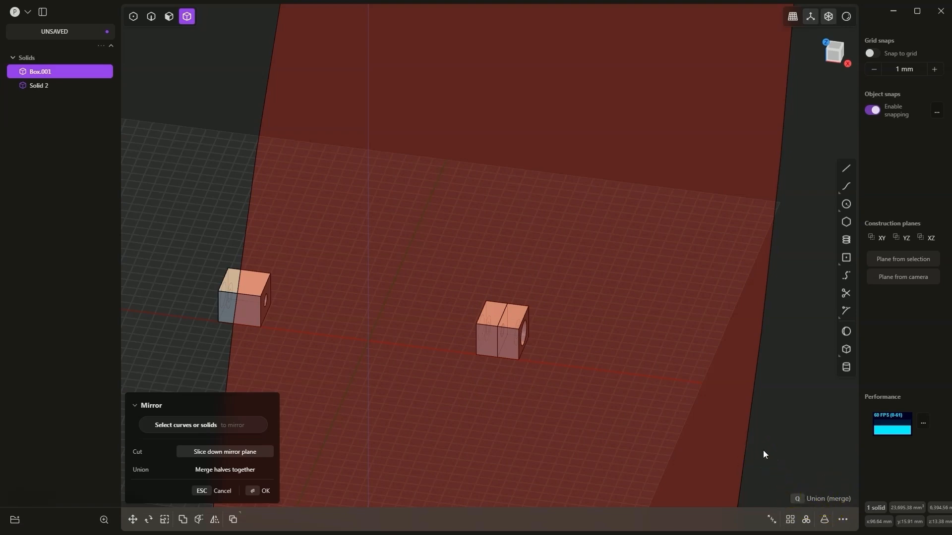
{"action": "key", "text": "q"}
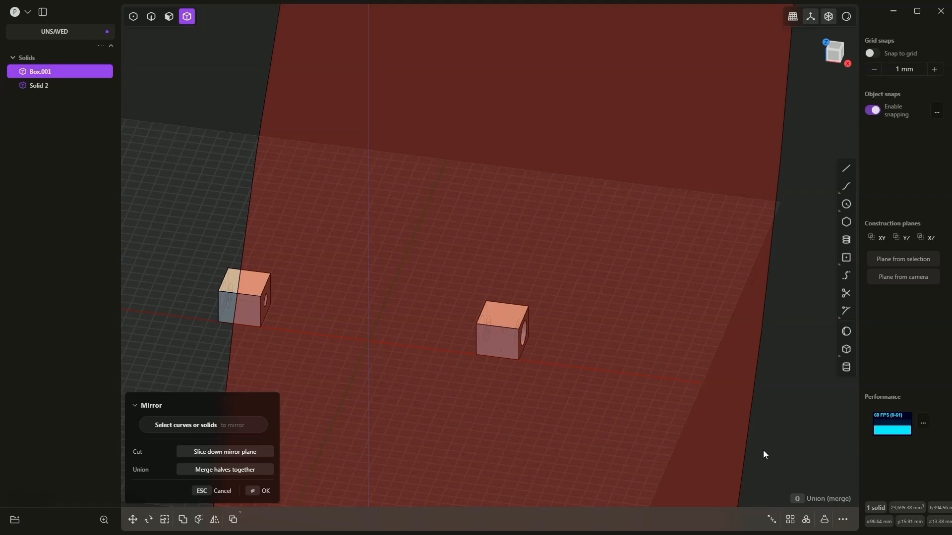
{"action": "left_click", "coordinate": [551, 212]}
{"action": "middle_click_drag", "start_coordinate": [509, 334], "coordinate": [582, 328]}
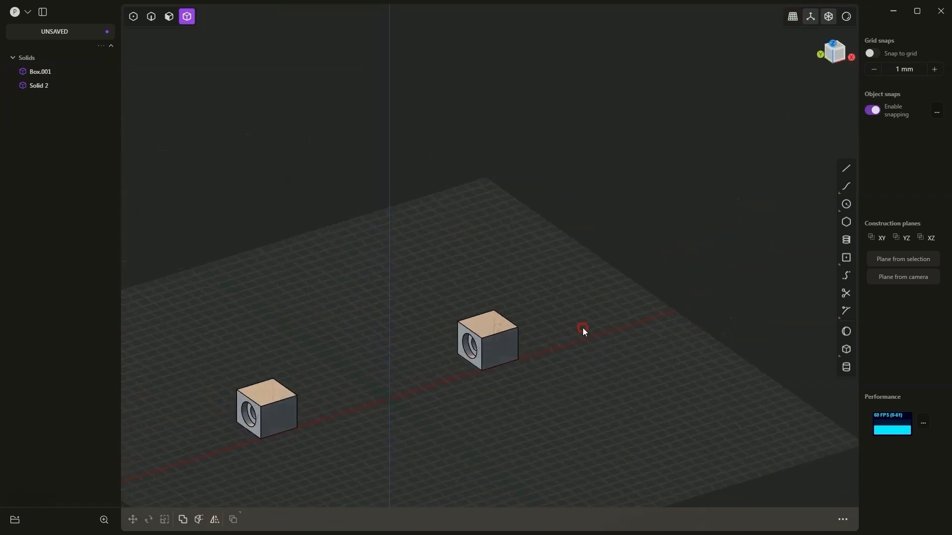
{"action": "scroll", "coordinate": [476, 350], "scroll_direction": "up", "scroll_amount": 5}
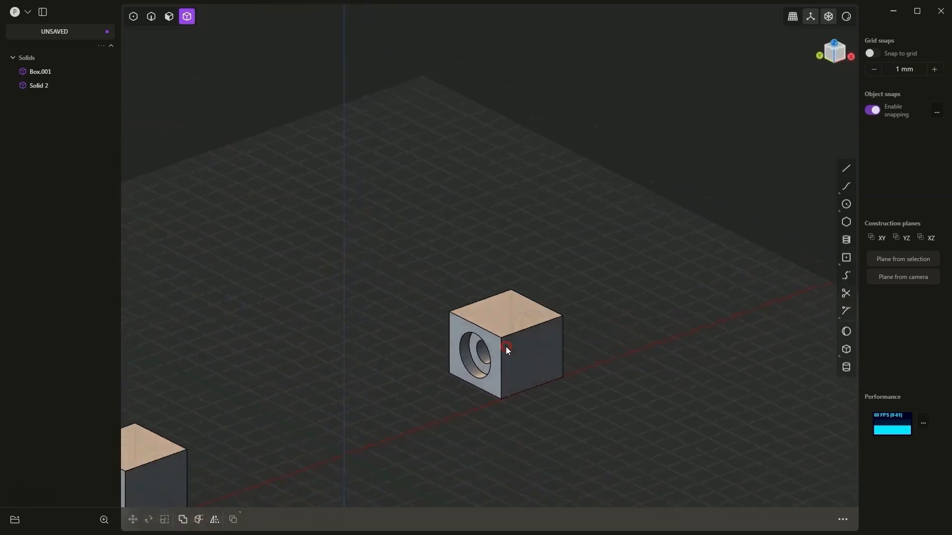
{"action": "middle_click_drag", "start_coordinate": [505, 346], "coordinate": [520, 347]}
{"action": "left_click", "coordinate": [487, 309]}
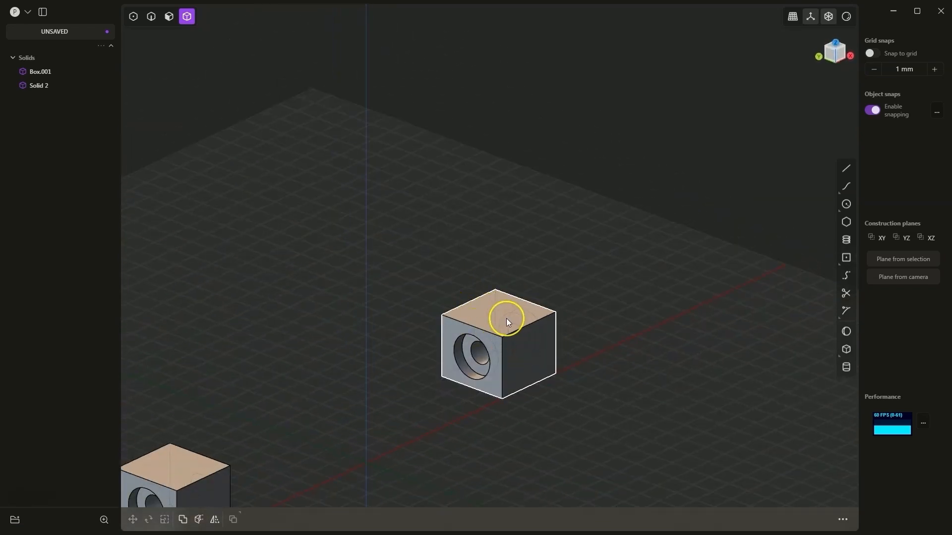
{"action": "middle_click_drag", "start_coordinate": [584, 364], "coordinate": [590, 340]}
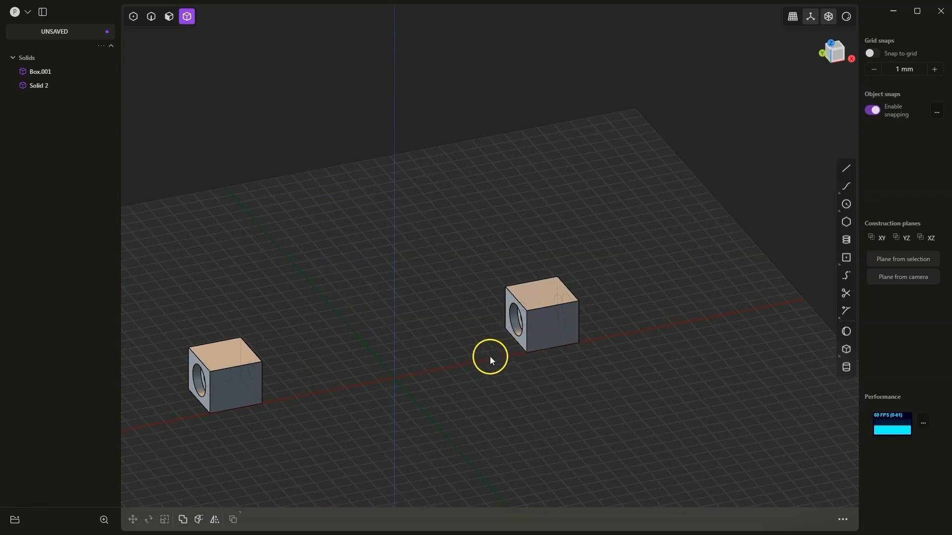
{"action": "middle_click_drag", "start_coordinate": [496, 340], "coordinate": [453, 365]}
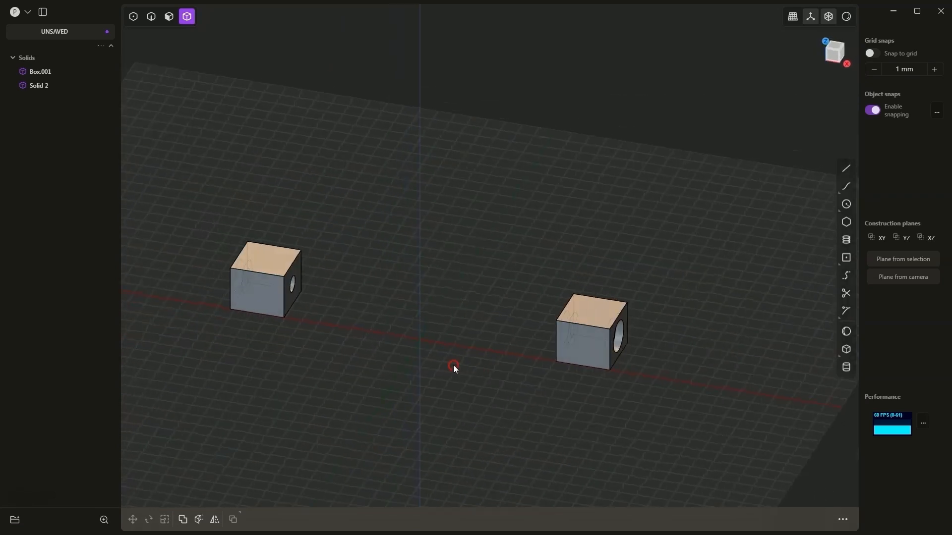
Mirror the box on the negative X side across an oblique freestyle plane through two ground points and apply the copy.
{"action": "left_click", "coordinate": [271, 265]}
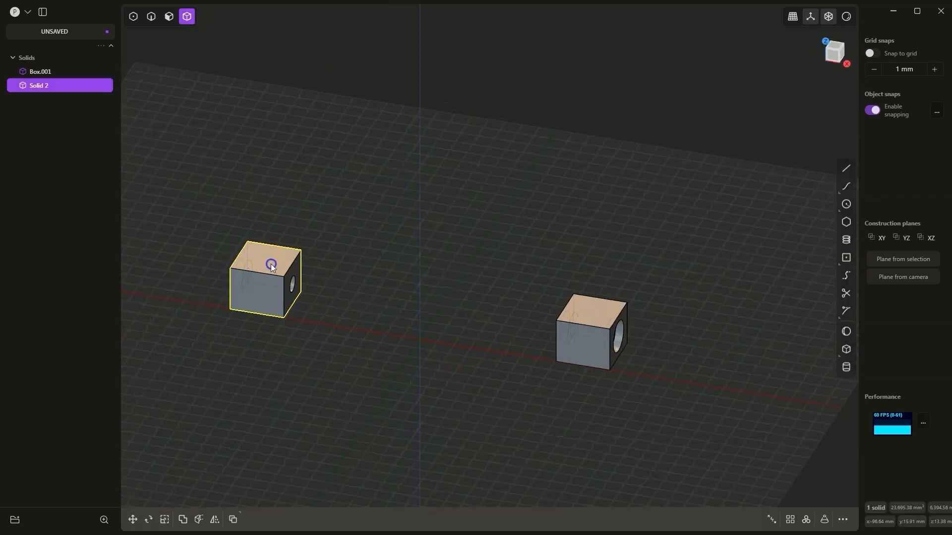
{"action": "key", "text": "alt+x"}
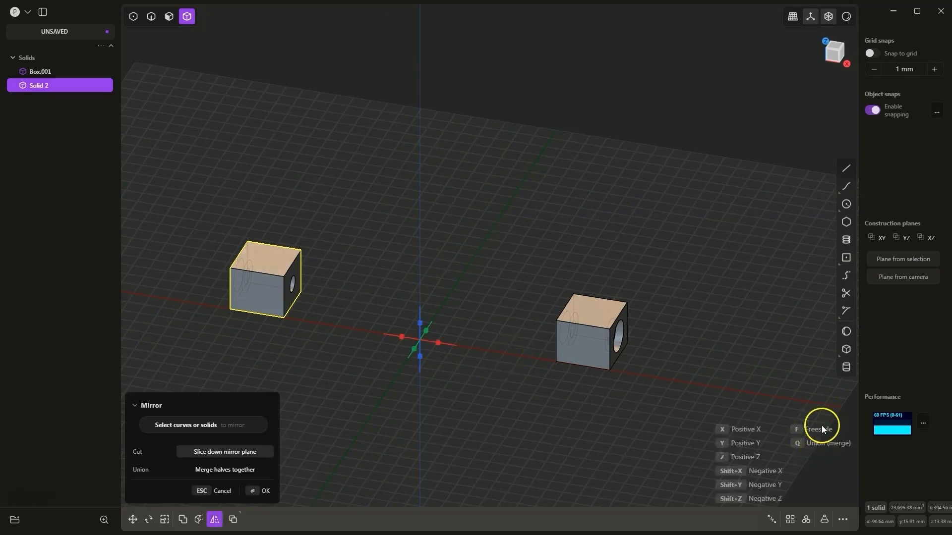
{"action": "key", "text": "f"}
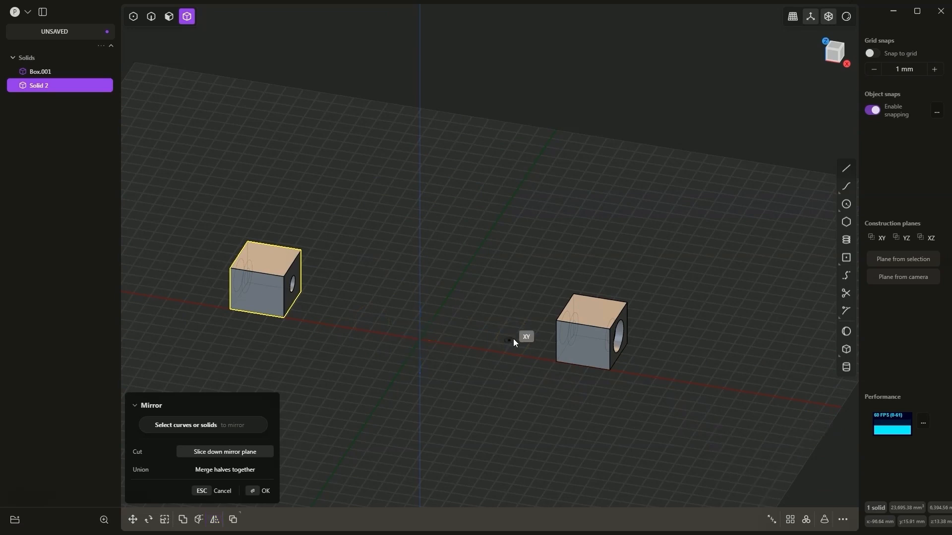
{"action": "left_click", "coordinate": [472, 349]}
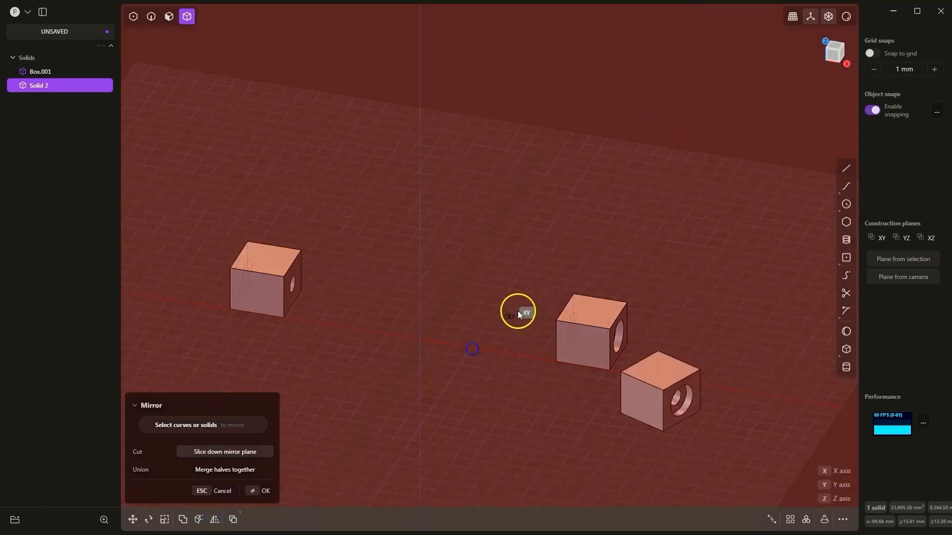
{"action": "left_click", "coordinate": [611, 364]}
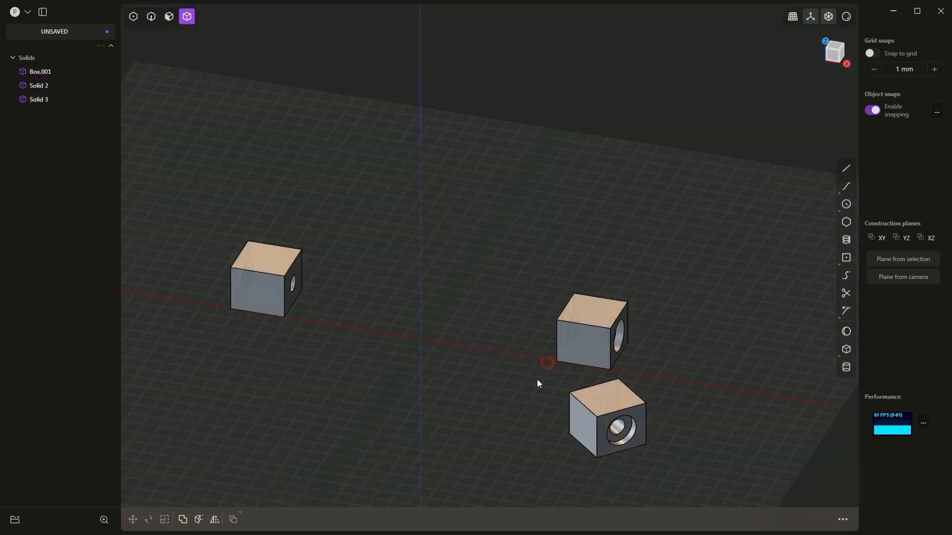
{"action": "middle_click_drag", "start_coordinate": [557, 356], "coordinate": [569, 381]}
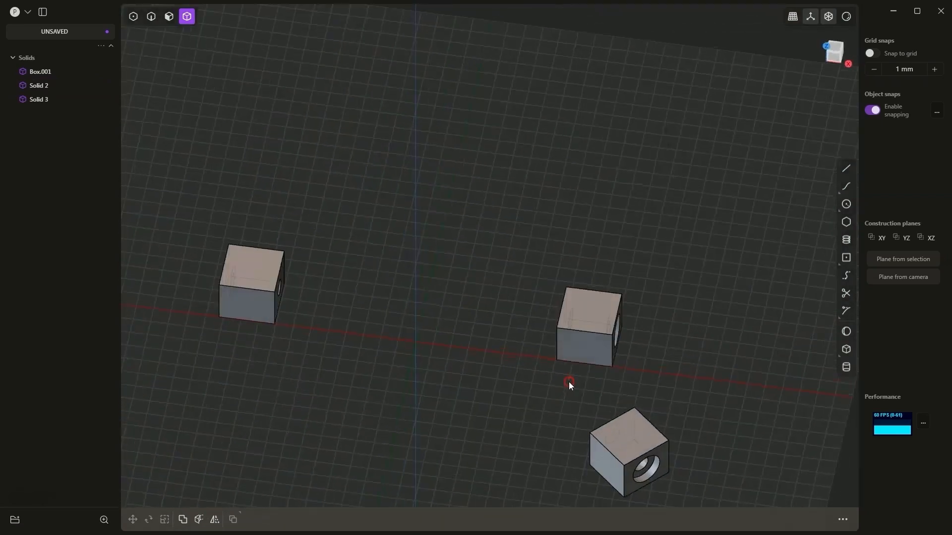
Mirror the same box with a freestyle plane along its upper edge on the positive X side, placing the copy directly against it.
{"action": "left_click", "coordinate": [248, 281]}
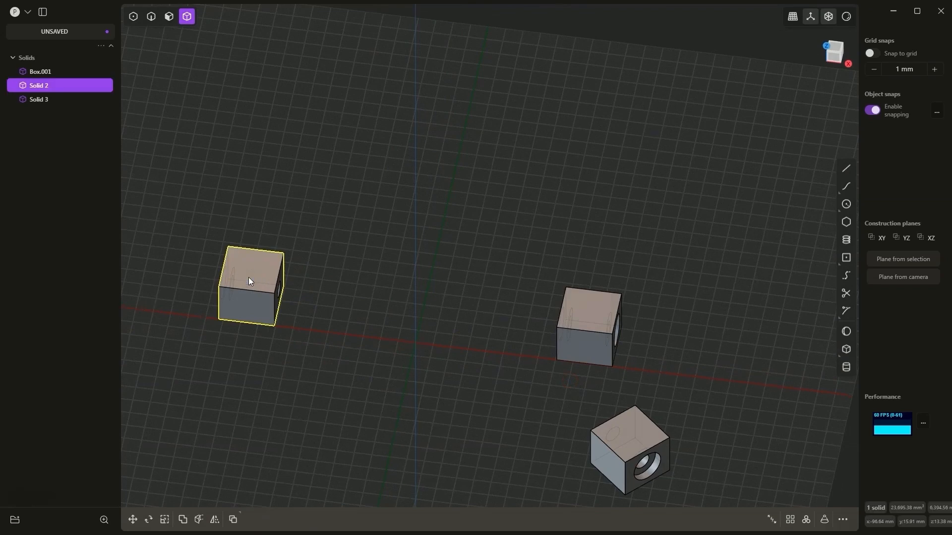
{"action": "key", "text": "alt+x"}
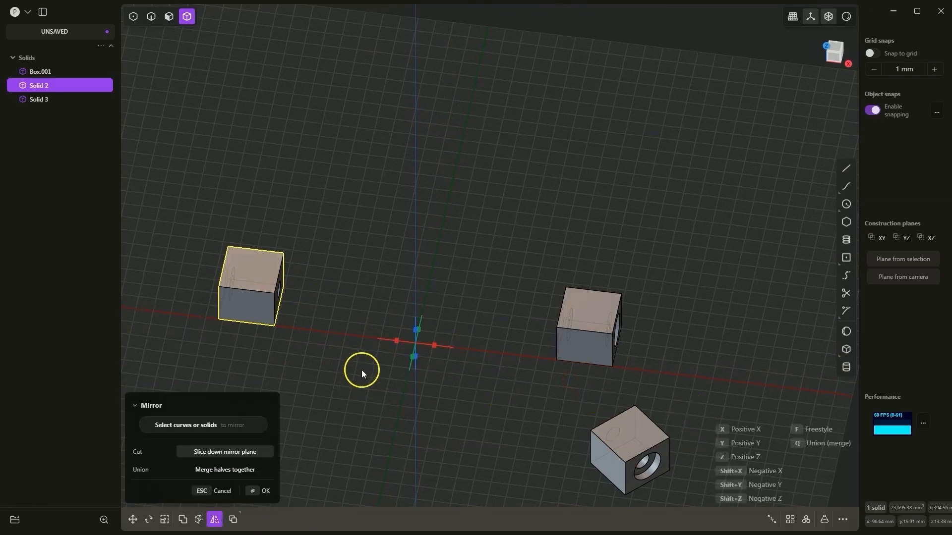
{"action": "middle_click_drag", "start_coordinate": [362, 371], "coordinate": [359, 356]}
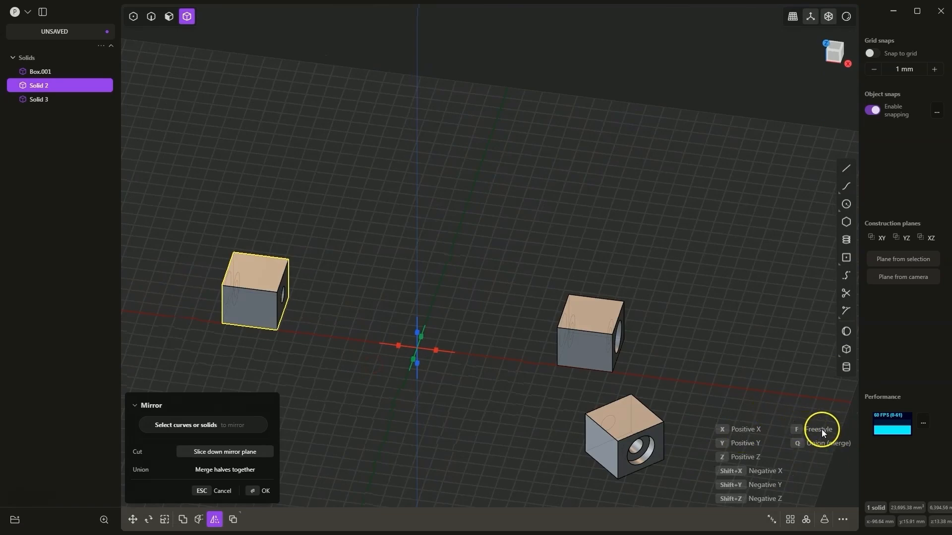
{"action": "key", "text": "f"}
{"action": "scroll", "coordinate": [293, 287], "scroll_direction": "up", "scroll_amount": 2}
{"action": "left_click", "coordinate": [275, 294]}
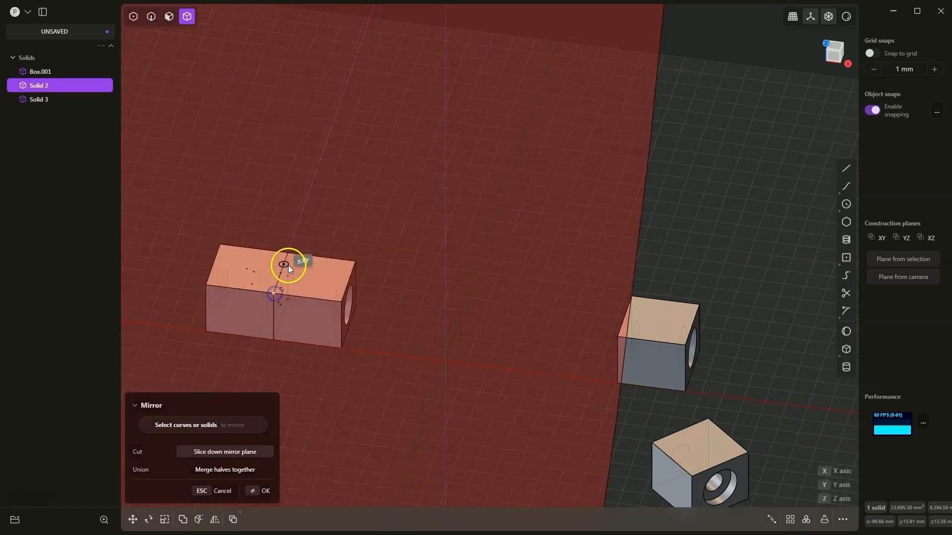
{"action": "left_click", "coordinate": [290, 255]}
{"action": "right_click", "coordinate": [326, 223]}
{"action": "middle_click_drag", "start_coordinate": [345, 241], "coordinate": [356, 293]}
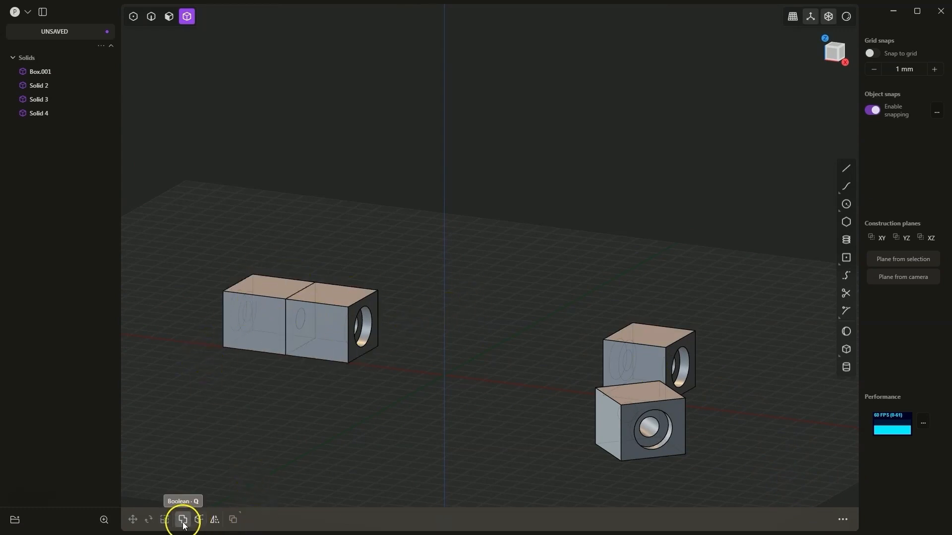
Mirror the two adjoining boxes together across their long front faces, merge the halves with Union and apply the mirror.
{"action": "left_click", "coordinate": [261, 293]}
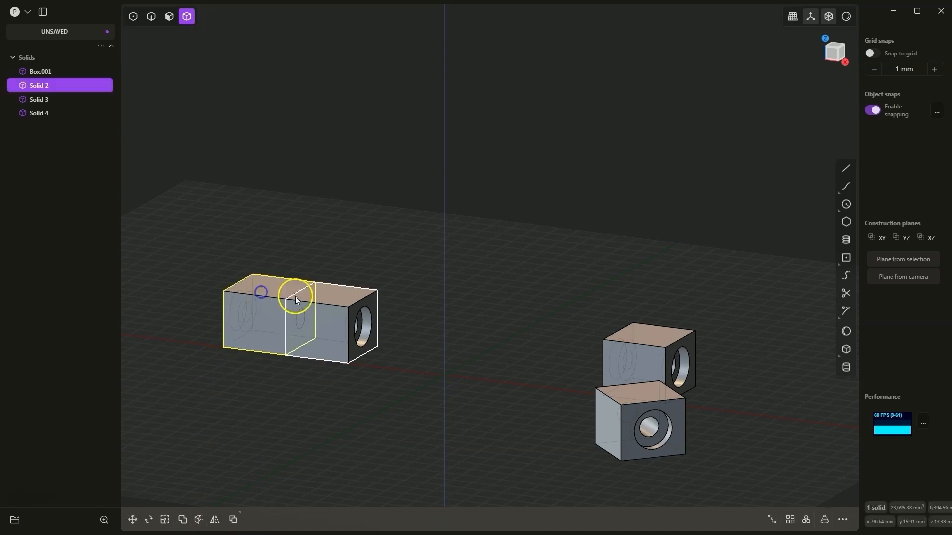
{"action": "left_click", "coordinate": [327, 293]}
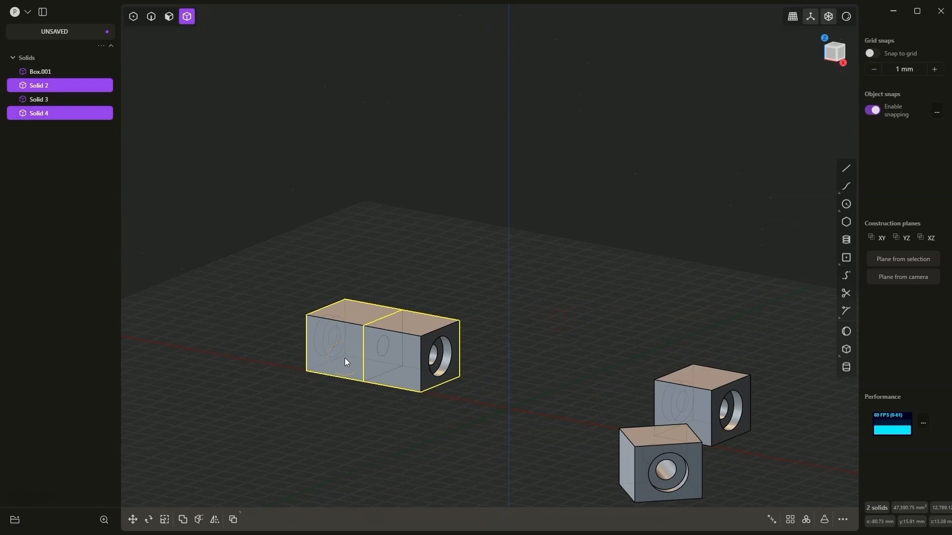
{"action": "key", "text": "alt+x"}
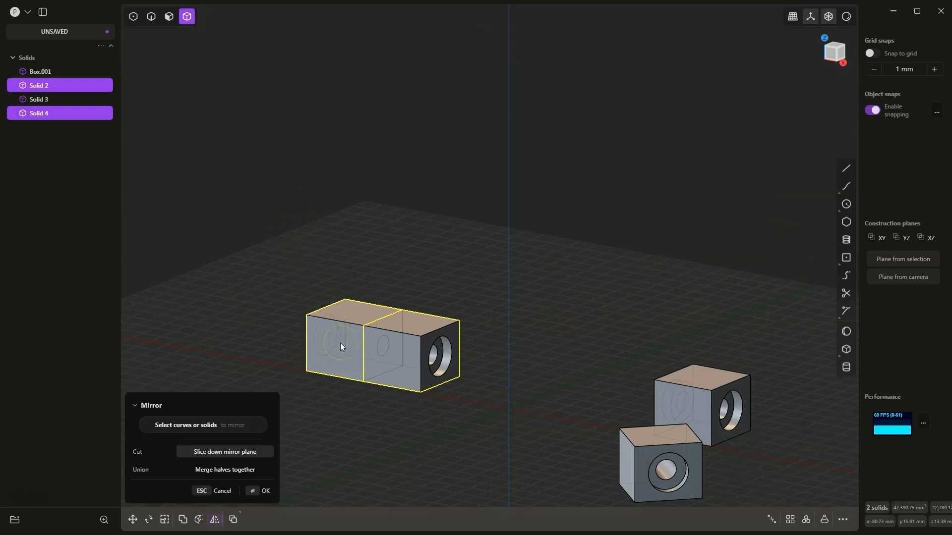
{"action": "left_click", "coordinate": [305, 317]}
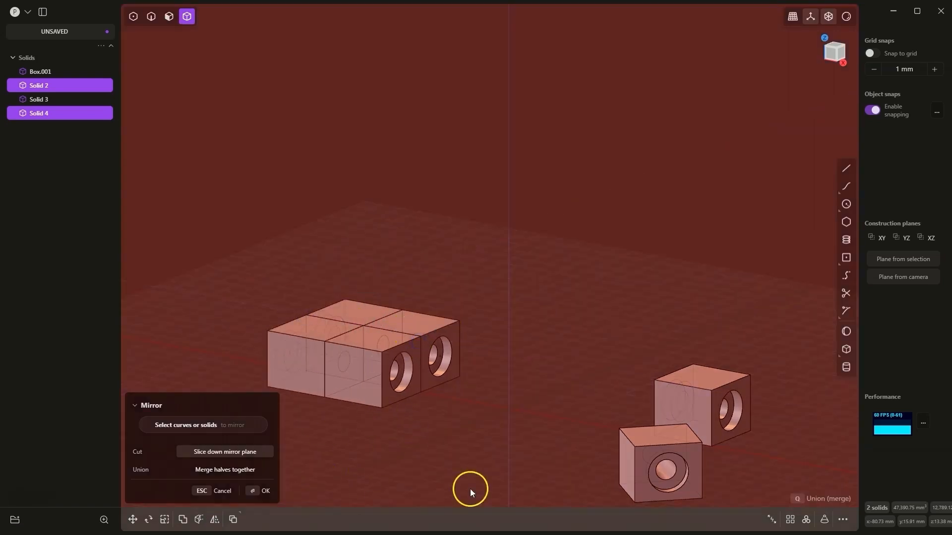
{"action": "key", "text": "q"}
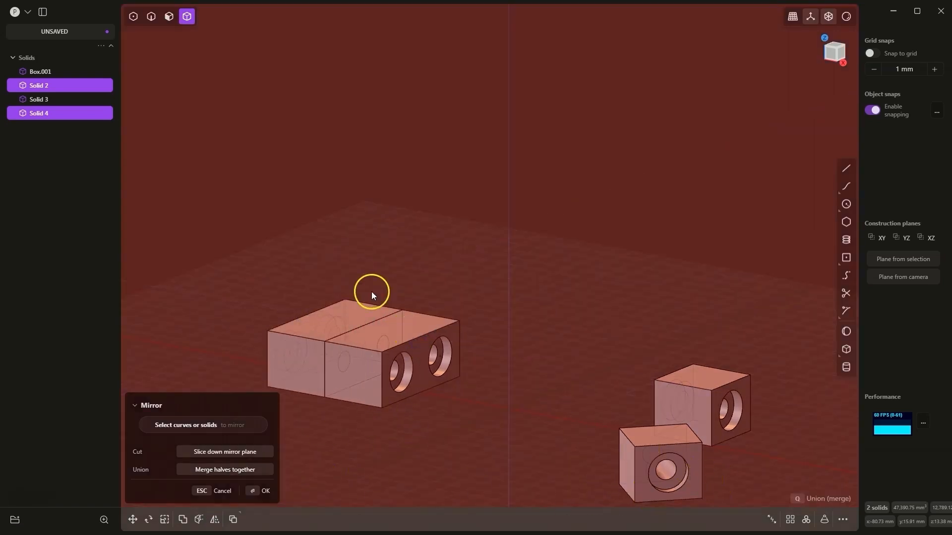
{"action": "left_click", "coordinate": [259, 491]}
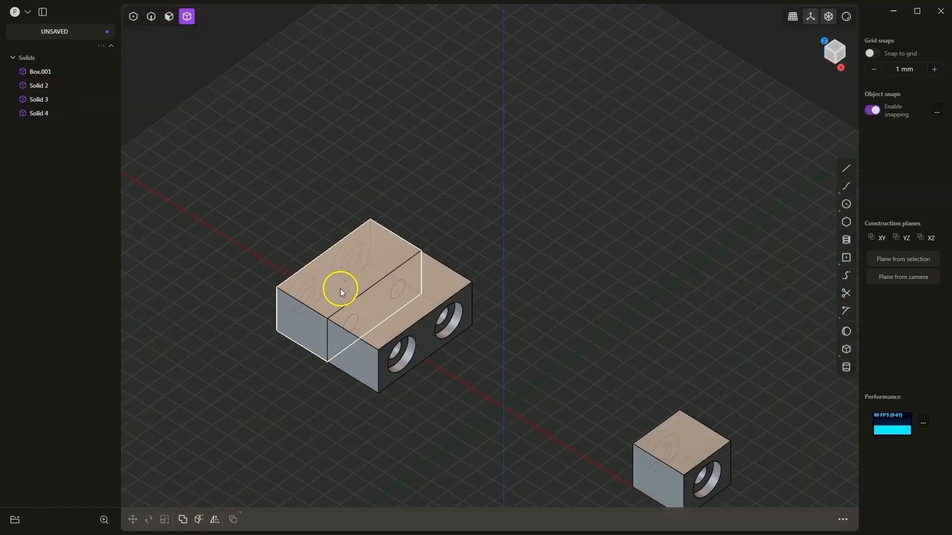
{"action": "middle_click_drag", "start_coordinate": [459, 206], "coordinate": [362, 279]}
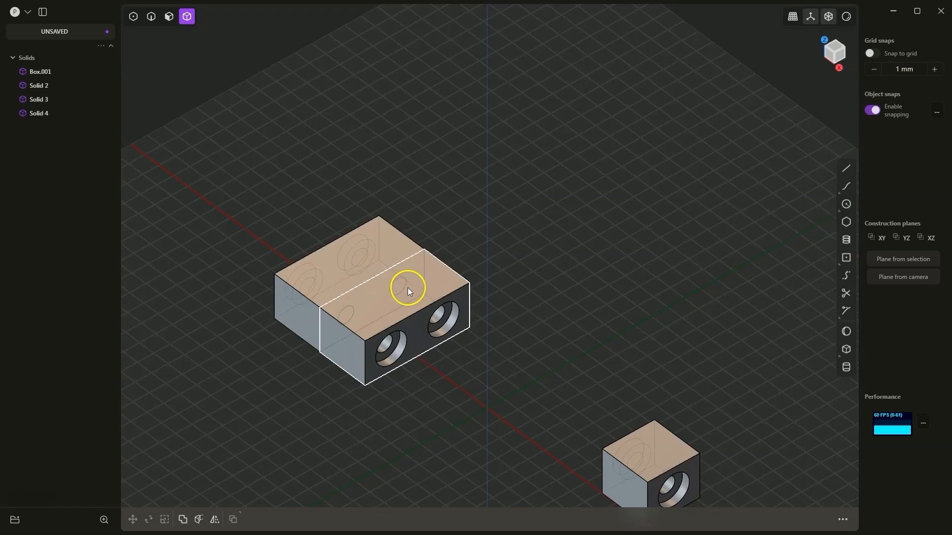
{"action": "scroll", "coordinate": [426, 293], "scroll_direction": "down", "scroll_amount": 2}
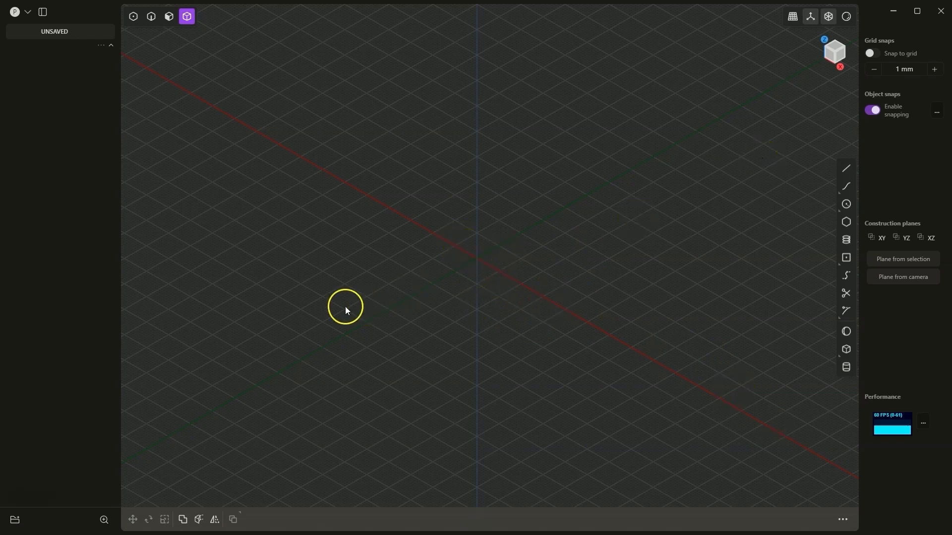
Create a cylinder centred on the origin with a radius of about 8.54 mm and a height of about 22.73 mm.
{"action": "middle_click_drag", "start_coordinate": [347, 309], "coordinate": [330, 306]}
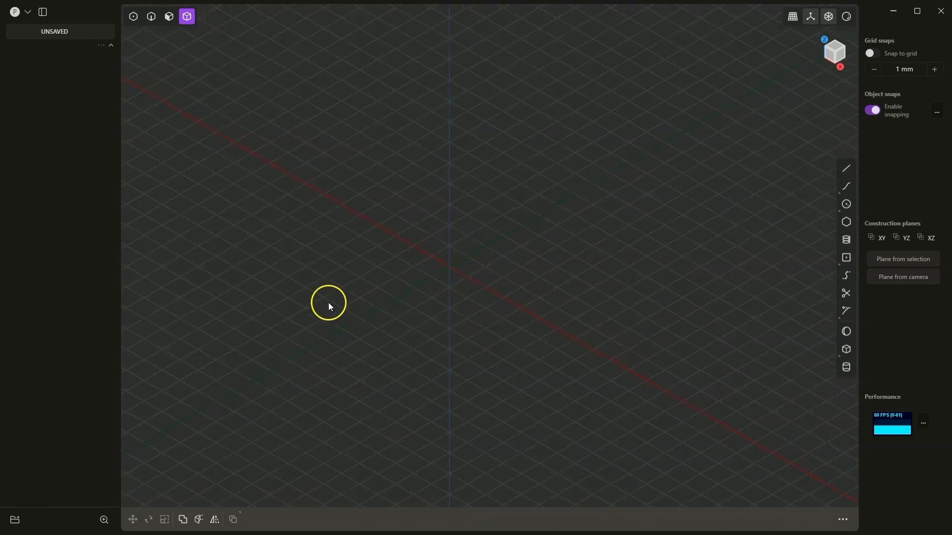
{"action": "left_click", "coordinate": [848, 368]}
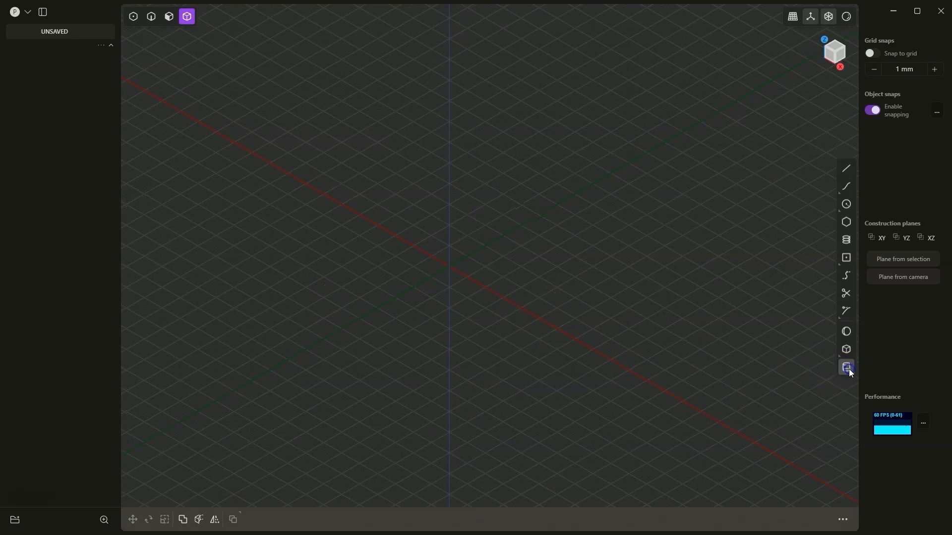
{"action": "left_click", "coordinate": [449, 267]}
{"action": "left_click", "coordinate": [466, 273]}
{"action": "left_click", "coordinate": [467, 229]}
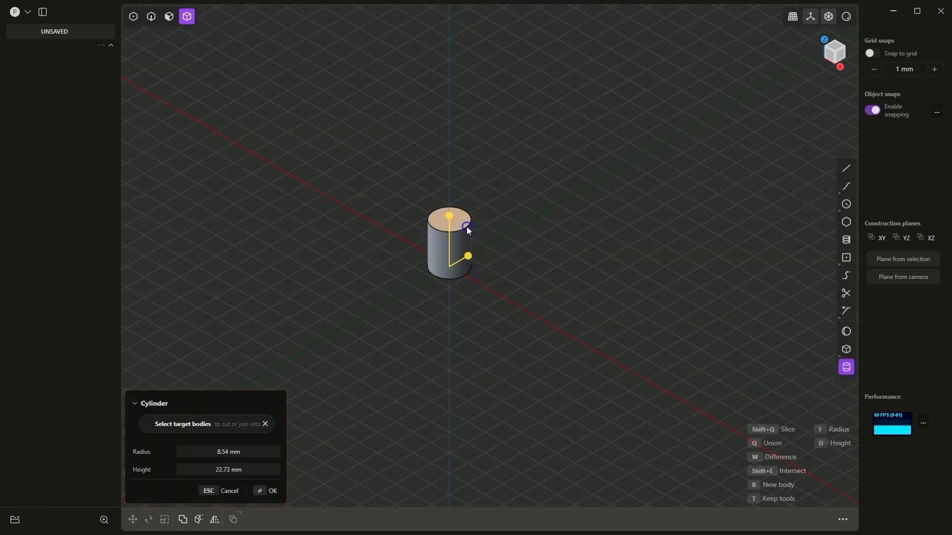
{"action": "key", "text": "Return"}
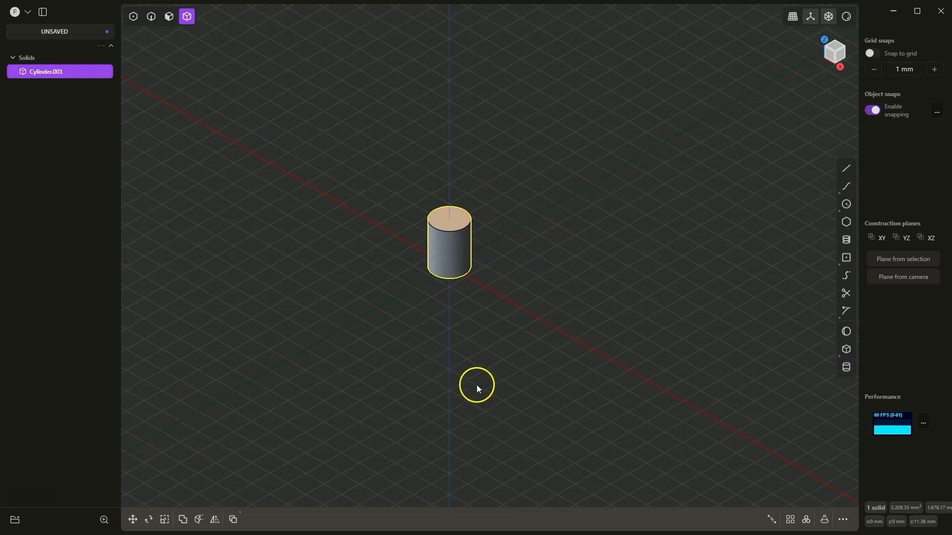
Start a rectangular array of the cylinder with its first direction running along X for about 177.19 mm.
{"action": "scroll", "coordinate": [449, 364], "scroll_direction": "down", "scroll_amount": 3}
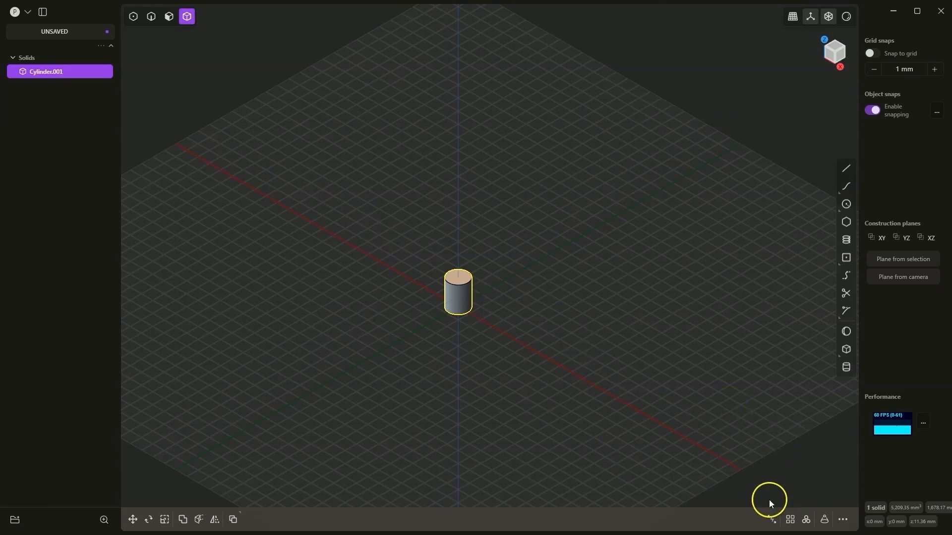
{"action": "left_click", "coordinate": [790, 520]}
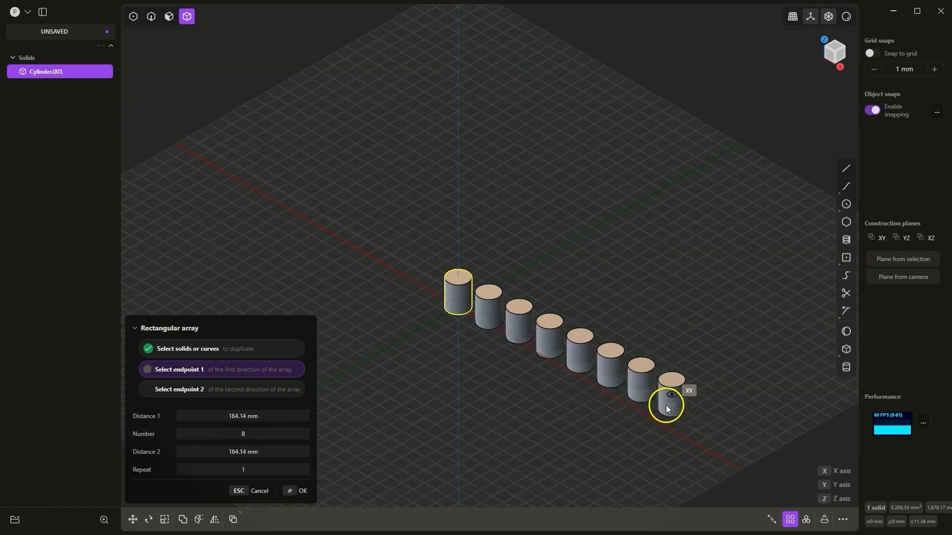
{"action": "left_click", "coordinate": [827, 59]}
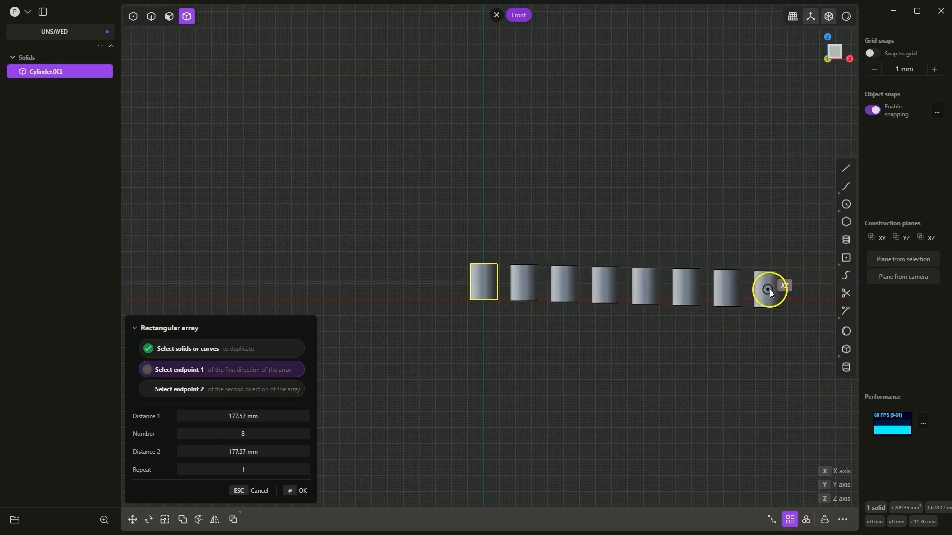
{"action": "left_click", "coordinate": [766, 280]}
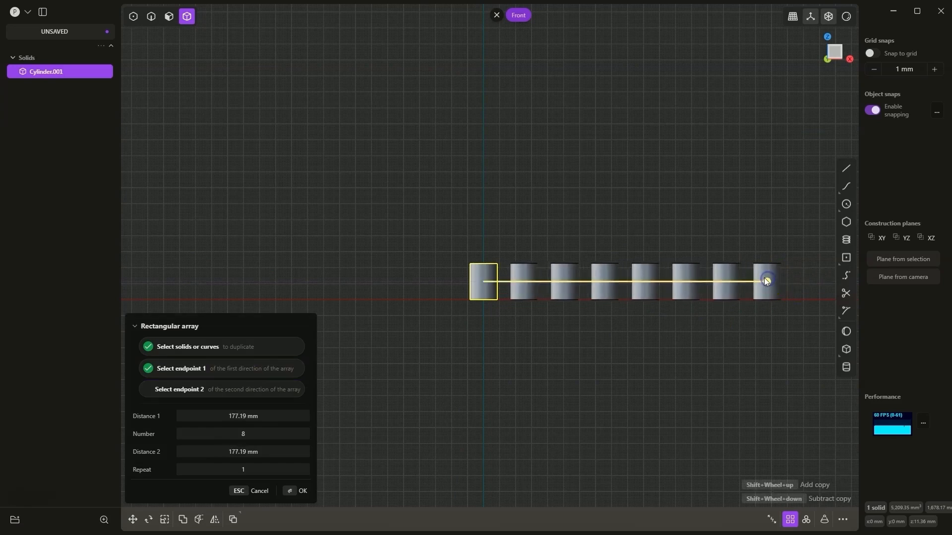
{"action": "middle_click_drag", "start_coordinate": [700, 315], "coordinate": [587, 296]}
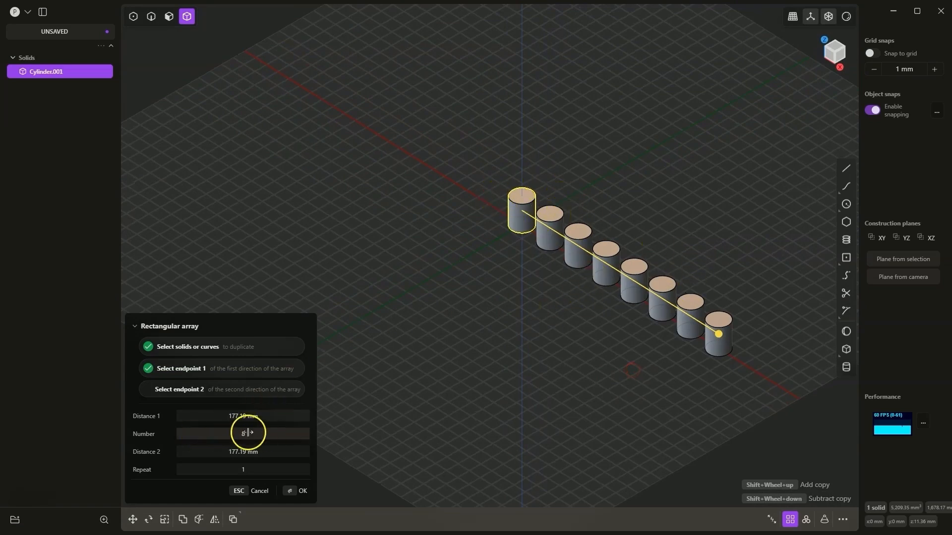
Set the array's first direction to 9 copies over a distance of 200 mm.
{"action": "left_click_drag", "start_coordinate": [238, 434], "coordinate": [266, 437]}
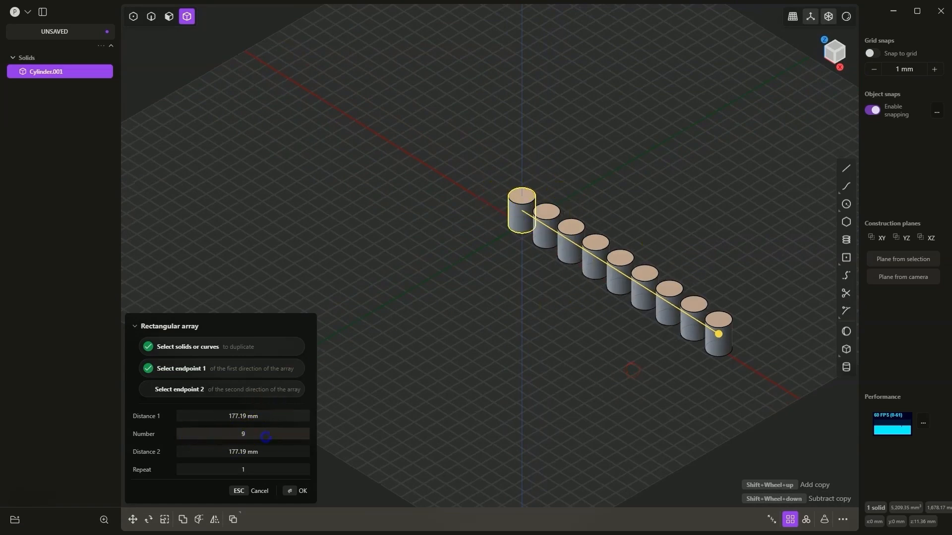
{"action": "left_click", "coordinate": [244, 416]}
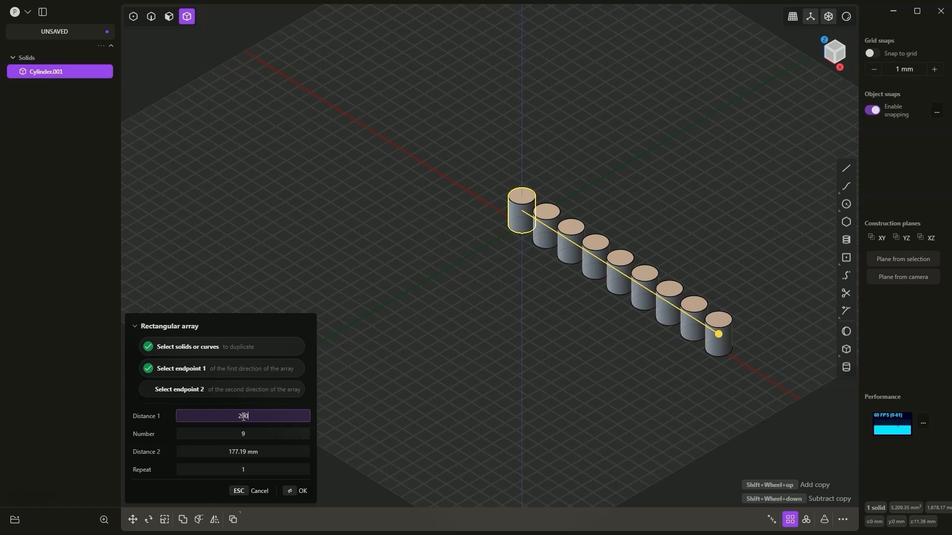
{"action": "type", "text": "200"}
{"action": "left_click", "coordinate": [244, 434]}
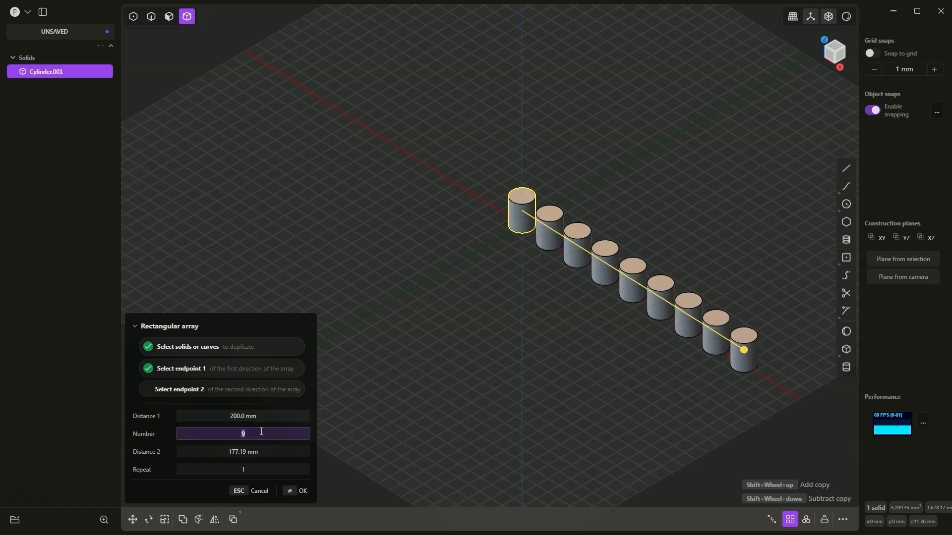
{"action": "middle_click_drag", "start_coordinate": [577, 410], "coordinate": [622, 393]}
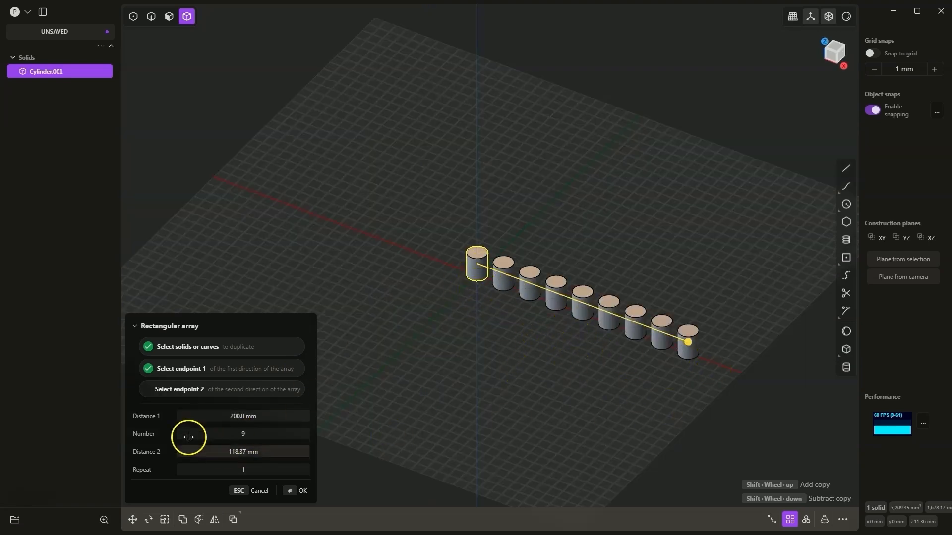
Place the array's second endpoint along Y at about 201.33 mm with a repeat of 9, forming a grid of cylinders.
{"action": "left_click", "coordinate": [201, 390]}
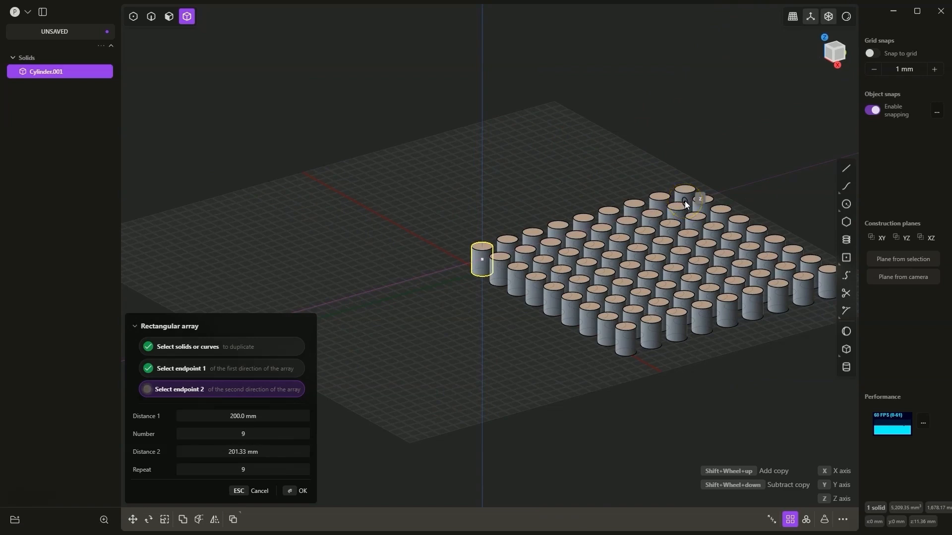
{"action": "scroll", "coordinate": [685, 200], "scroll_direction": "up", "scroll_amount": 3}
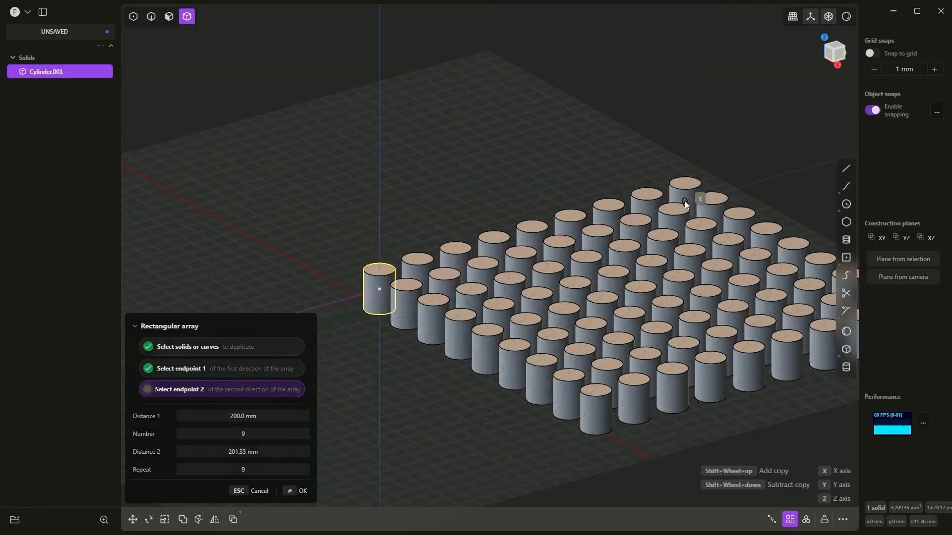
{"action": "left_click", "coordinate": [685, 203]}
{"action": "scroll", "coordinate": [598, 224], "scroll_direction": "down", "scroll_amount": 5}
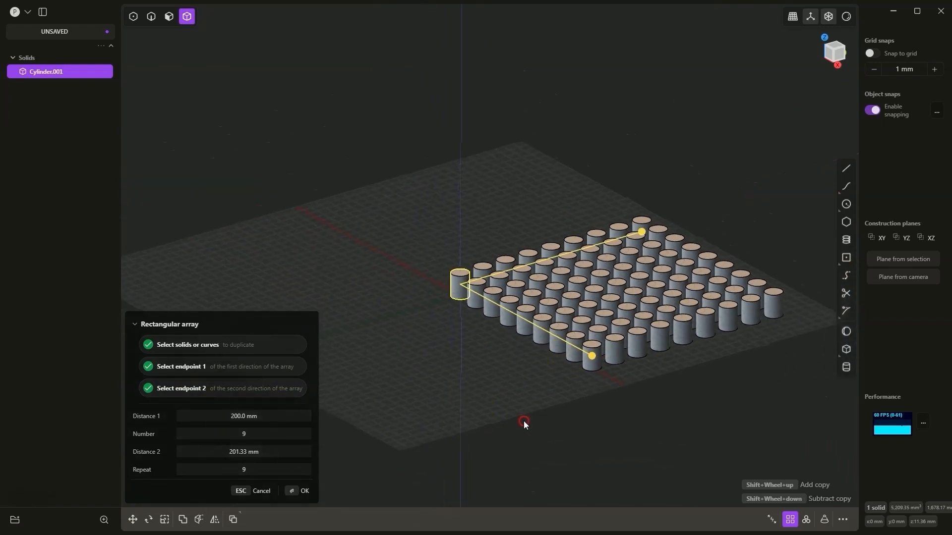
Set the array's second distance to 250 mm and finish the rectangular array.
{"action": "middle_click_drag", "start_coordinate": [524, 420], "coordinate": [588, 449]}
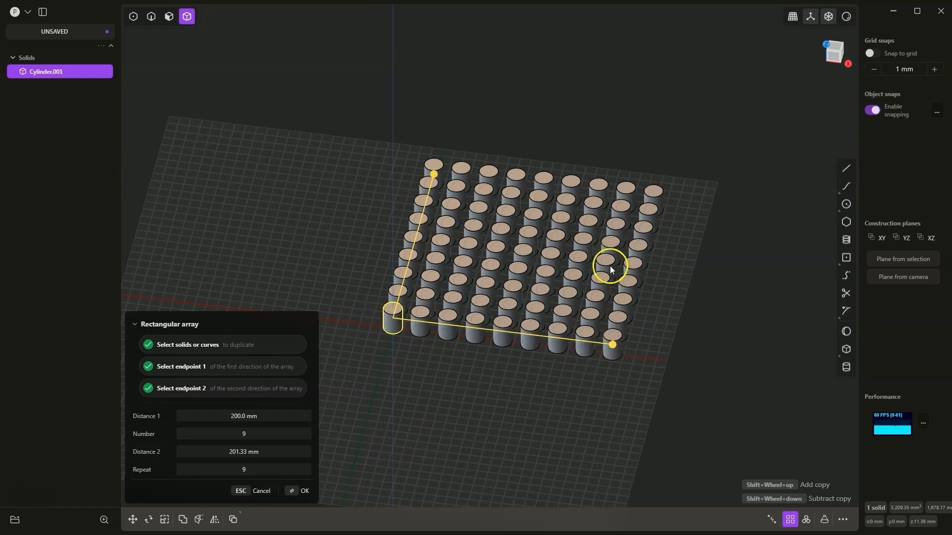
{"action": "left_click", "coordinate": [250, 452]}
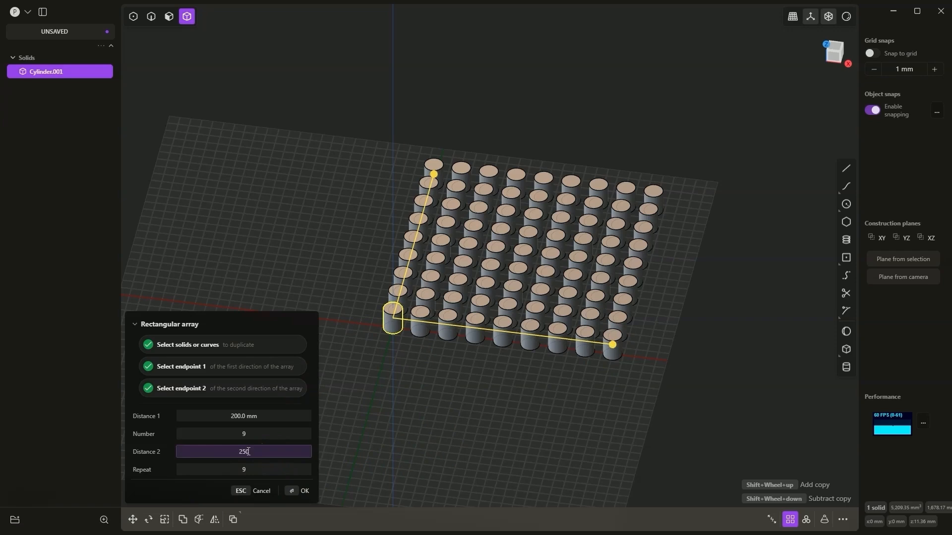
{"action": "left_click", "coordinate": [202, 436]}
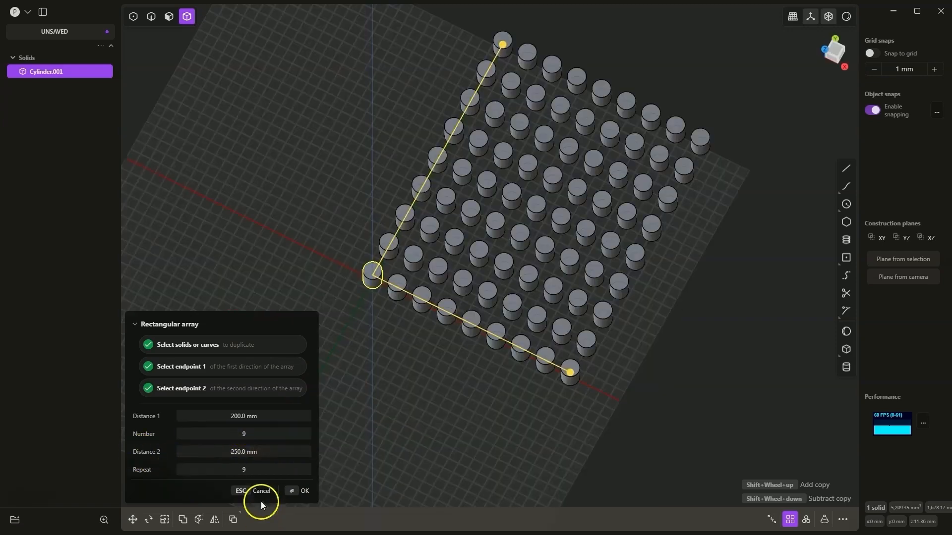
{"action": "left_click", "coordinate": [298, 491]}
{"action": "middle_click_drag", "start_coordinate": [468, 324], "coordinate": [492, 255]}
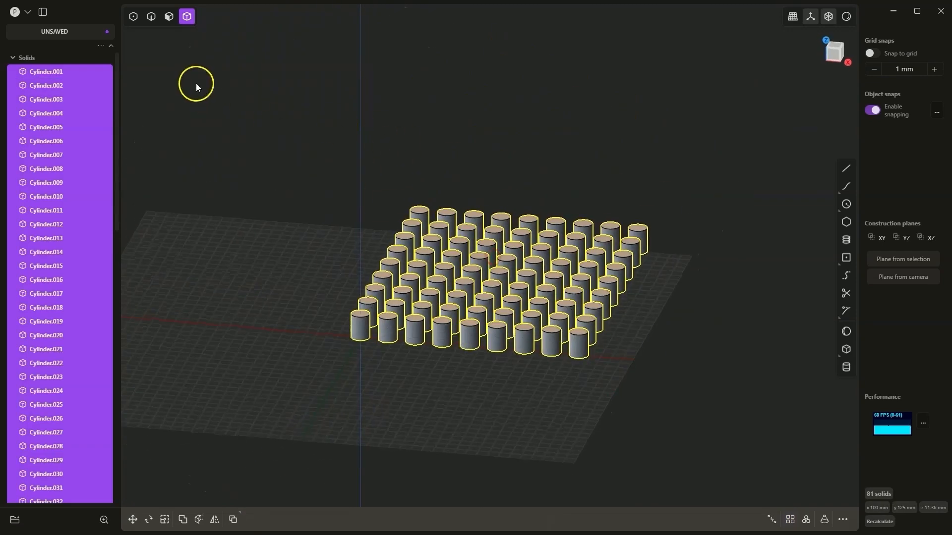
{"action": "scroll", "coordinate": [19, 162], "scroll_direction": "down", "scroll_amount": 15}
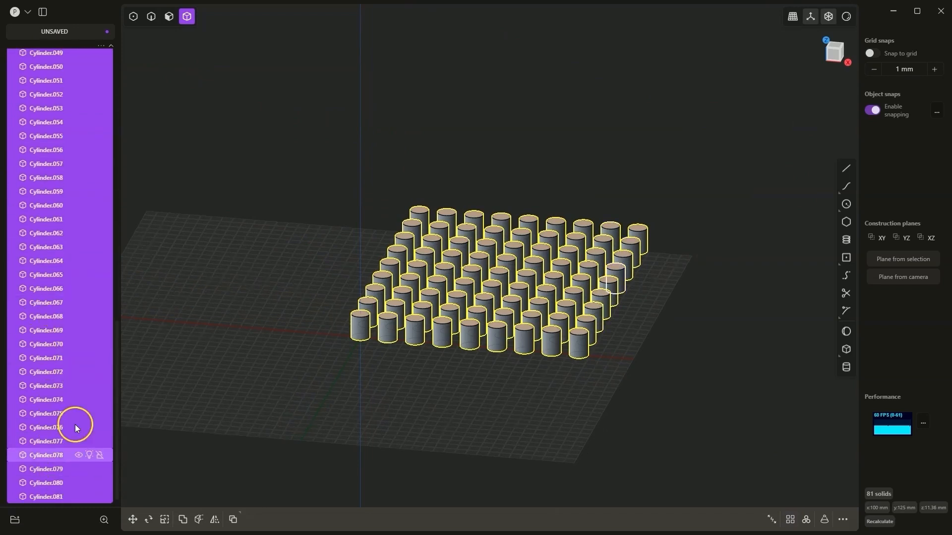
{"action": "scroll", "coordinate": [58, 180], "scroll_direction": "up", "scroll_amount": 15}
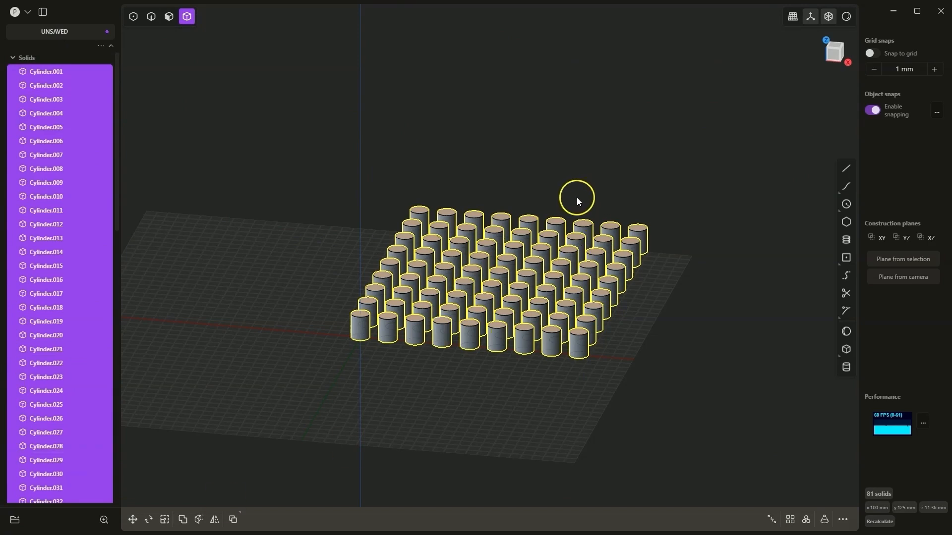
Delete the diagonal line of cylinders running from the far Y corner to the far end of the X axis row.
{"action": "left_click", "coordinate": [567, 174]}
{"action": "middle_click_drag", "start_coordinate": [584, 235], "coordinate": [570, 297]}
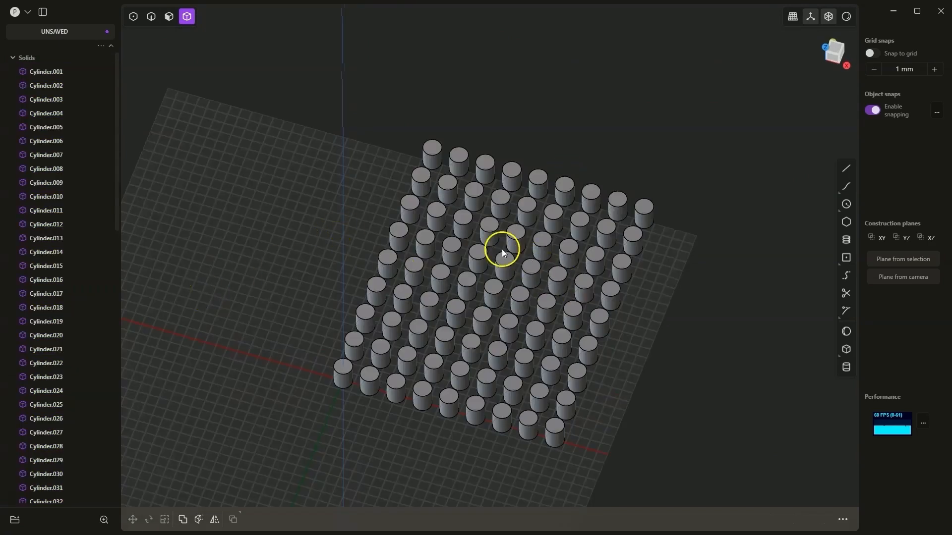
{"action": "left_click_drag", "start_coordinate": [479, 254], "coordinate": [554, 434]}
{"action": "left_click", "coordinate": [554, 430]}
{"action": "key", "text": "Delete"}
{"action": "middle_click_drag", "start_coordinate": [393, 307], "coordinate": [407, 287]}
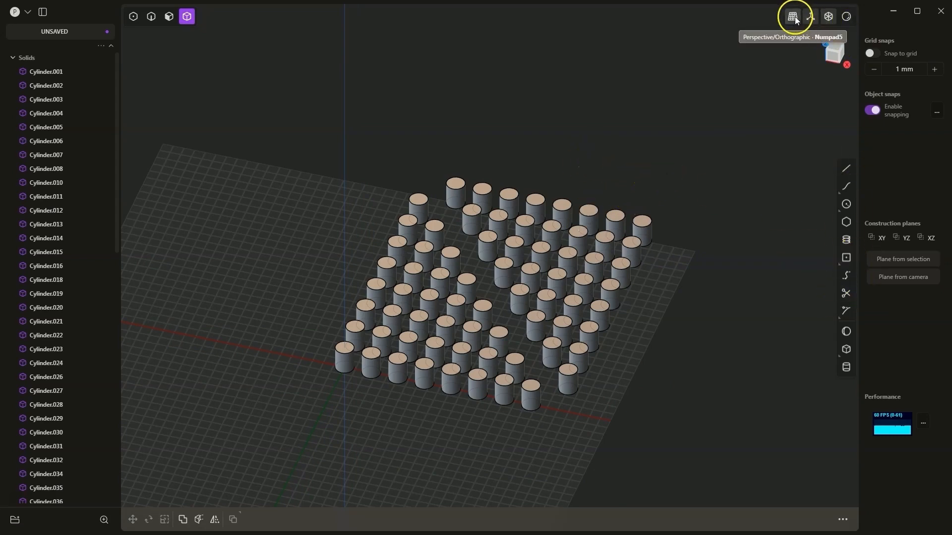
Create a box about 240.1 mm wide and 284.04 mm long around the cylinder grid, its height kept below the cylinder tops.
{"action": "left_click", "coordinate": [833, 51]}
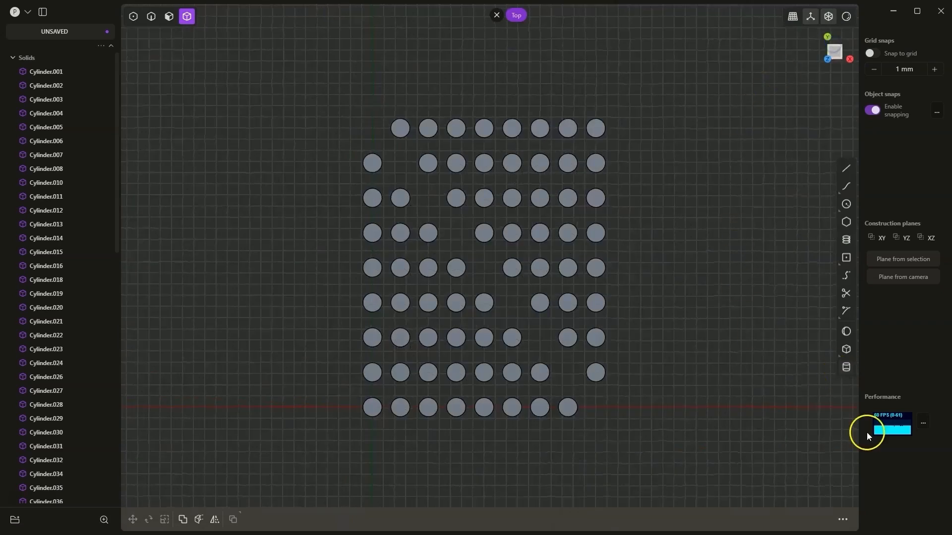
{"action": "left_click", "coordinate": [846, 350]}
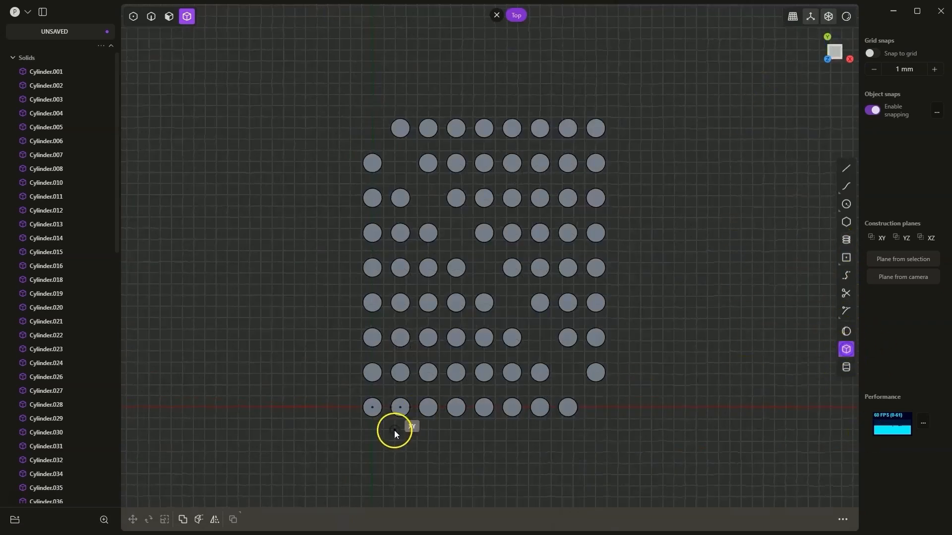
{"action": "left_click", "coordinate": [349, 433]}
{"action": "left_click", "coordinate": [616, 115]}
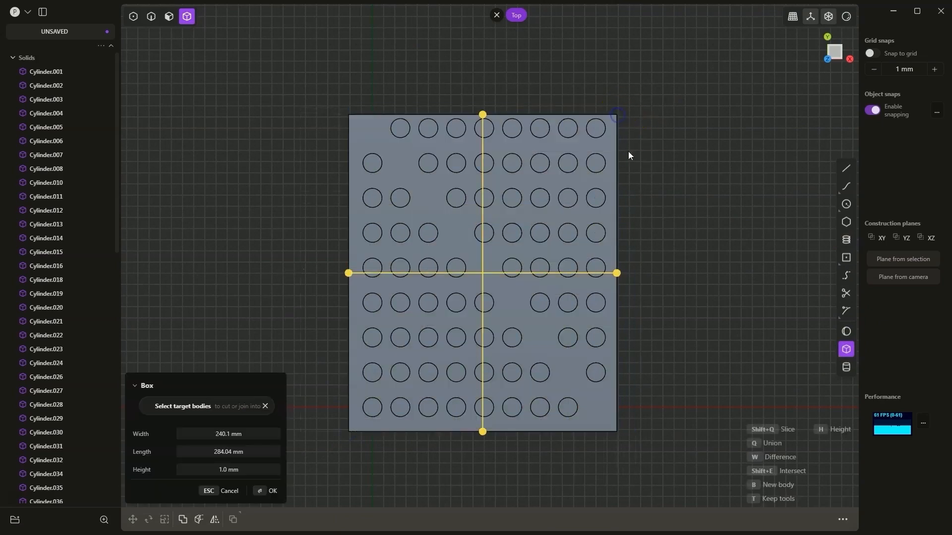
{"action": "middle_click_drag", "start_coordinate": [629, 155], "coordinate": [604, 279]}
{"action": "mouse_move", "coordinate": [577, 315]}
{"action": "left_mouse_down"}
{"action": "mouse_move", "coordinate": [579, 293]}
{"action": "mouse_move", "coordinate": [575, 301]}
{"action": "left_mouse_up"}
{"action": "right_click", "coordinate": [375, 427]}
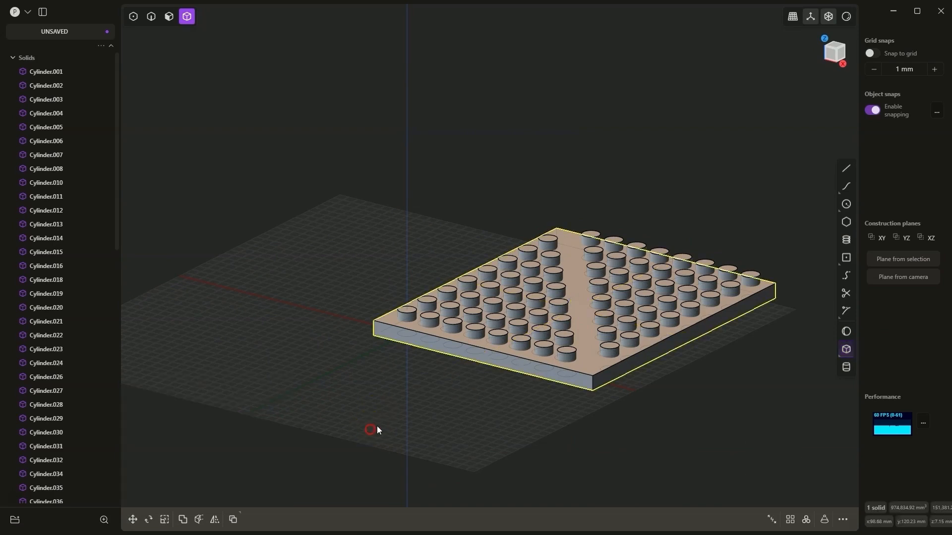
{"action": "middle_click_drag", "start_coordinate": [441, 322], "coordinate": [422, 317]}
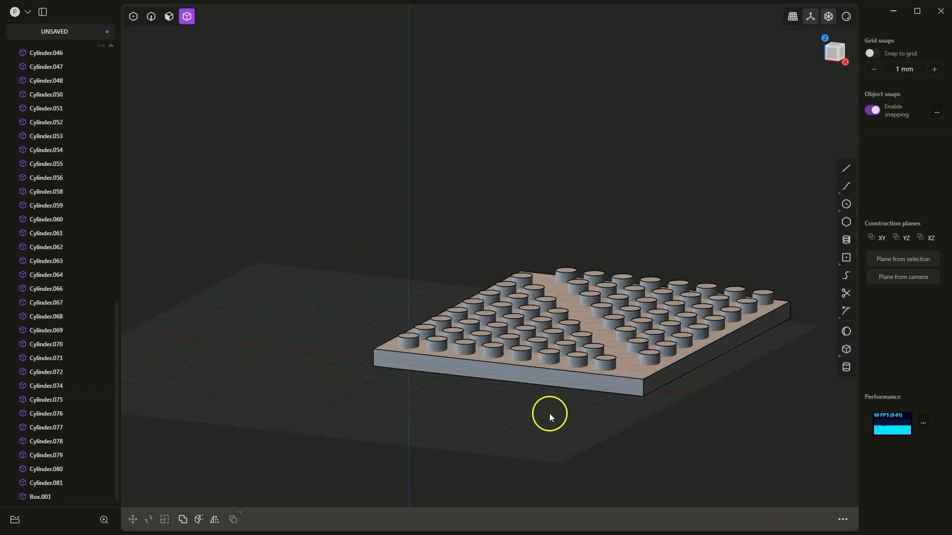
Subtract all the cylinders from the box with a Boolean difference.
{"action": "left_click", "coordinate": [62, 500]}
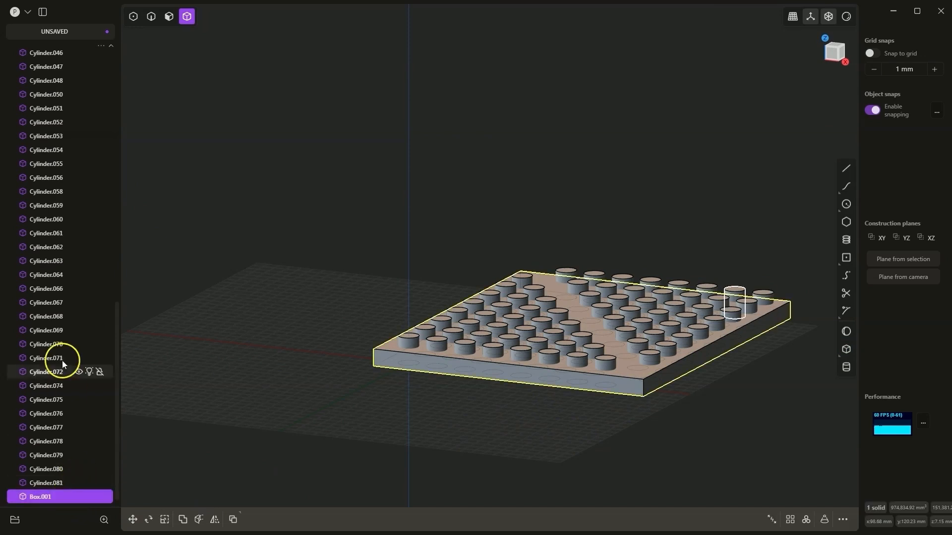
{"action": "scroll", "coordinate": [62, 342], "scroll_direction": "up", "scroll_amount": 10}
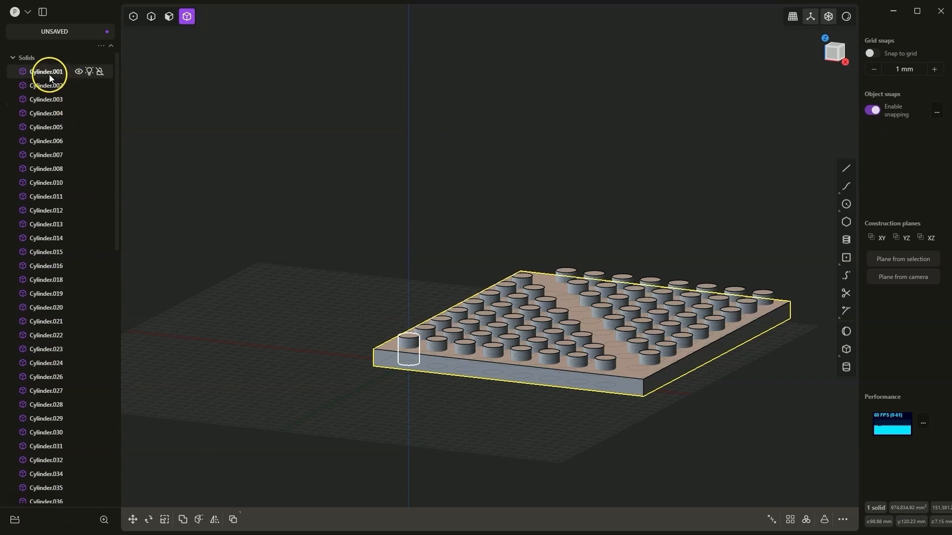
{"action": "key", "text": "ctrl+a"}
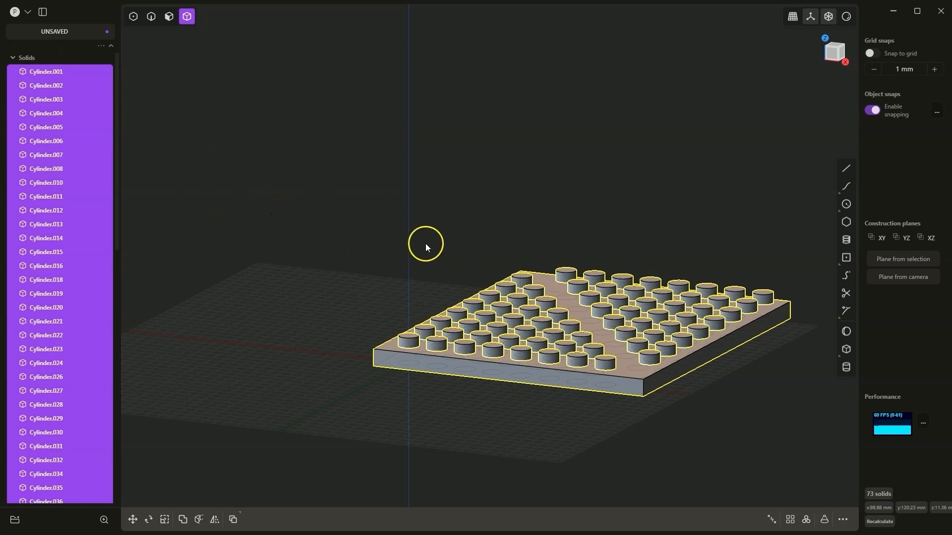
{"action": "key", "text": "shift+d"}
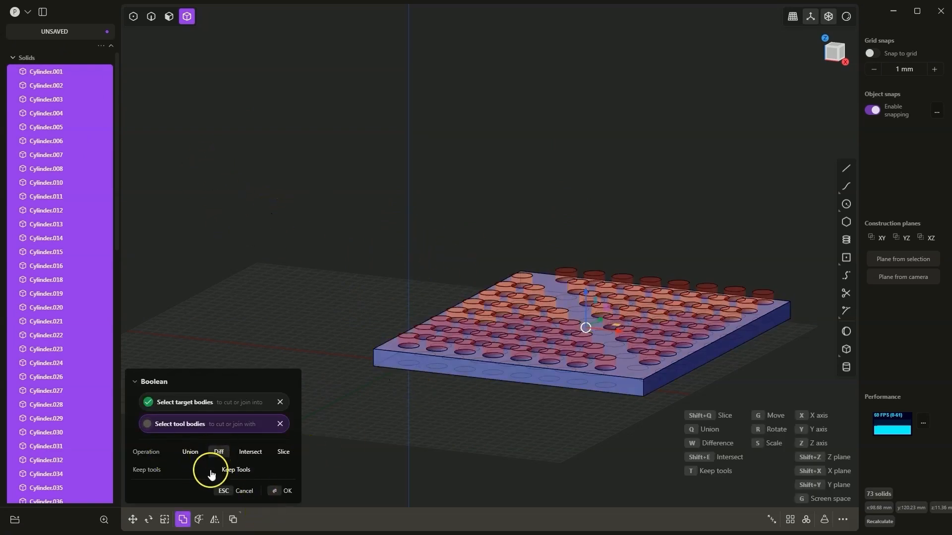
{"action": "left_click", "coordinate": [221, 453]}
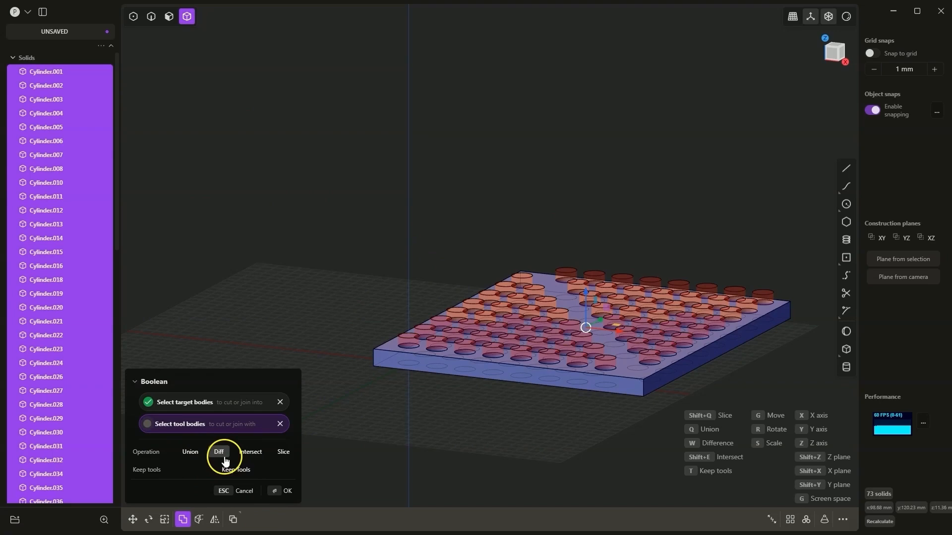
{"action": "left_click", "coordinate": [281, 493]}
{"action": "middle_click_drag", "start_coordinate": [563, 231], "coordinate": [582, 265]}
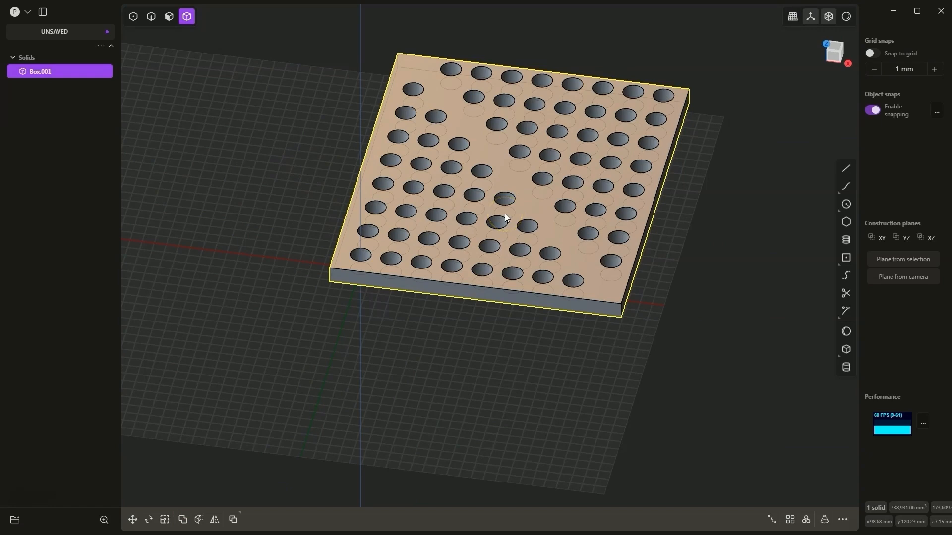
Undo the Boolean difference and the creation of the box.
{"action": "key", "text": "ctrl+z"}
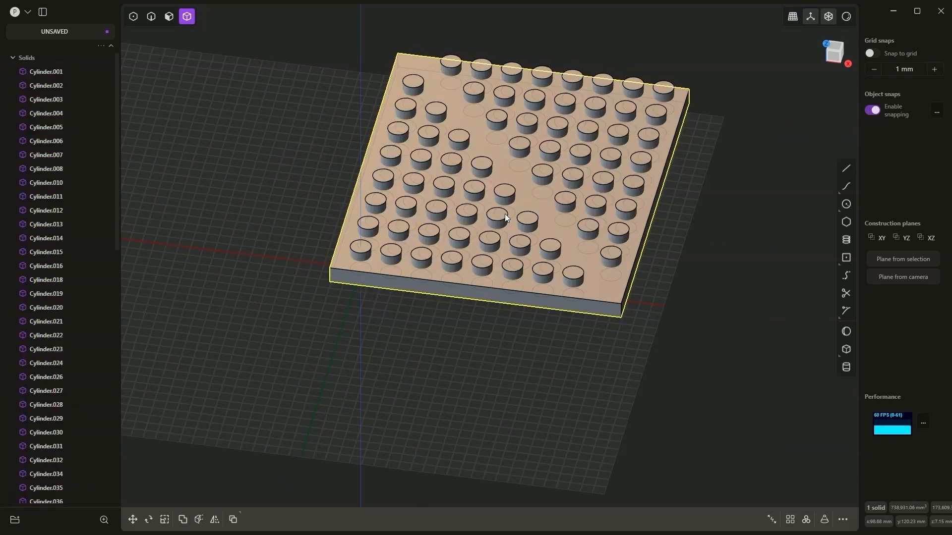
{"action": "key", "text": "h"}
{"action": "scroll", "coordinate": [574, 307], "scroll_direction": "down", "scroll_amount": 4}
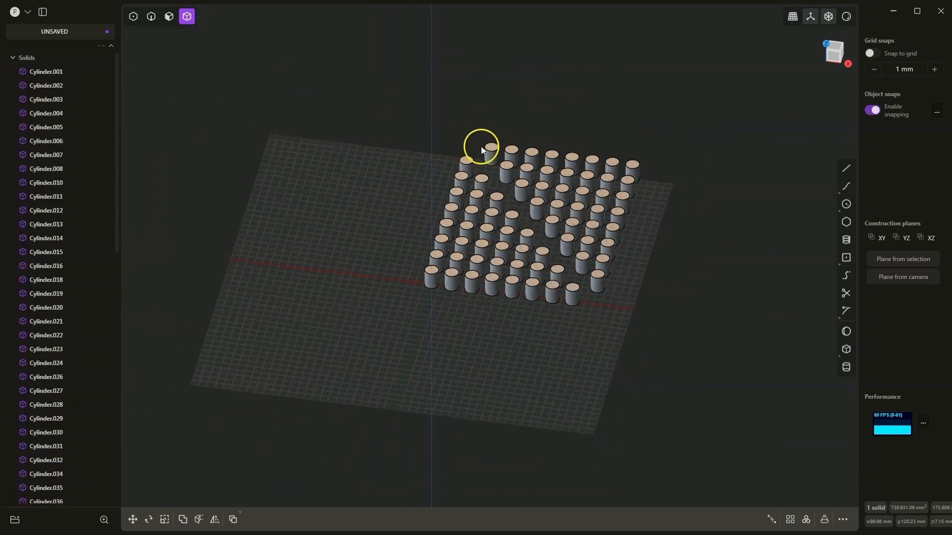
{"action": "middle_click_drag", "start_coordinate": [481, 146], "coordinate": [467, 109]}
{"action": "scroll", "coordinate": [531, 275], "scroll_direction": "down", "scroll_amount": 2}
{"action": "scroll", "coordinate": [471, 296], "scroll_direction": "up", "scroll_amount": 5}
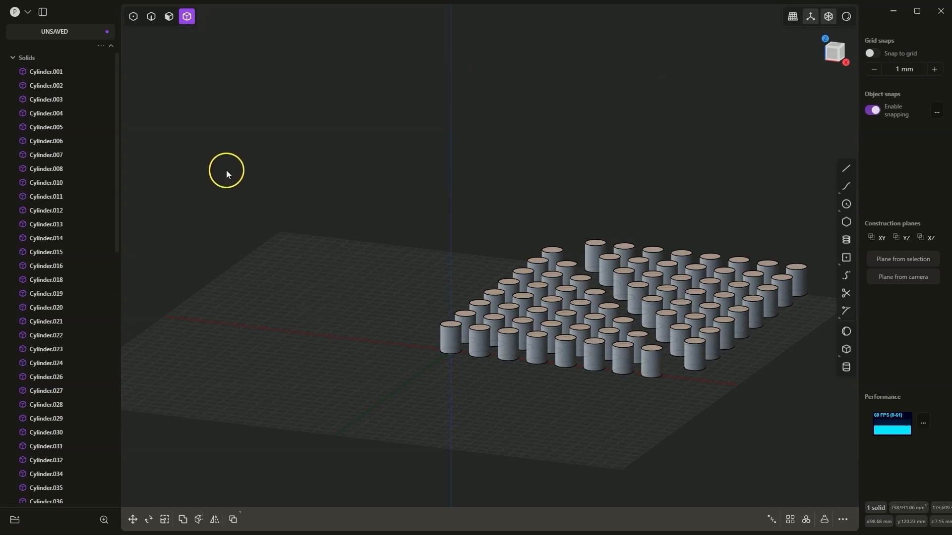
{"action": "middle_click_drag", "start_coordinate": [409, 275], "coordinate": [414, 304]}
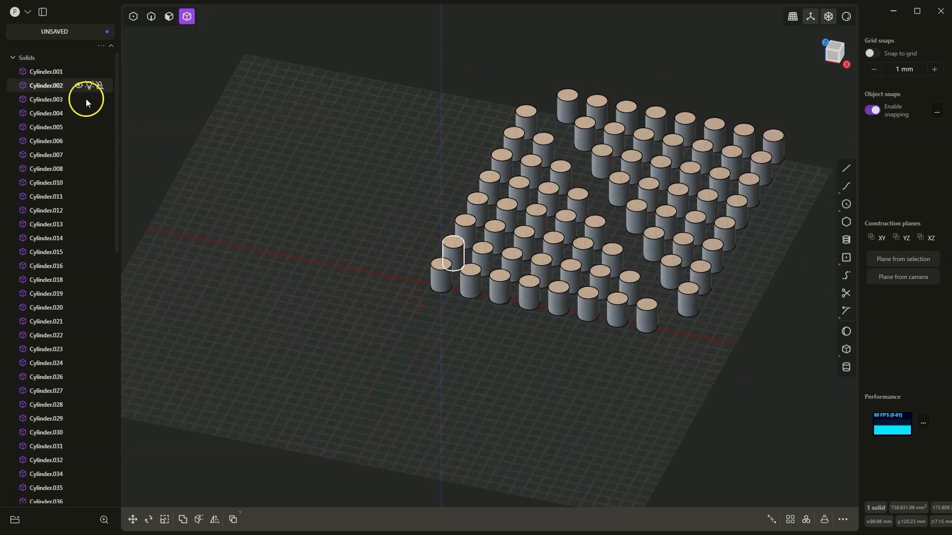
Delete all the remaining cylinders from the scene.
{"action": "scroll", "coordinate": [319, 195], "scroll_direction": "down", "scroll_amount": 3}
{"action": "left_click", "coordinate": [58, 71]}
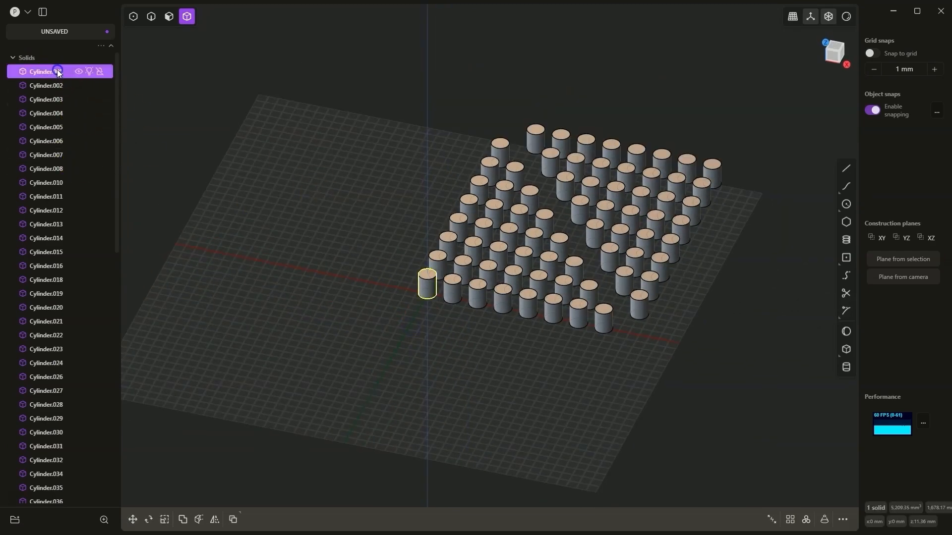
{"action": "scroll", "coordinate": [69, 373], "scroll_direction": "down", "scroll_amount": 10}
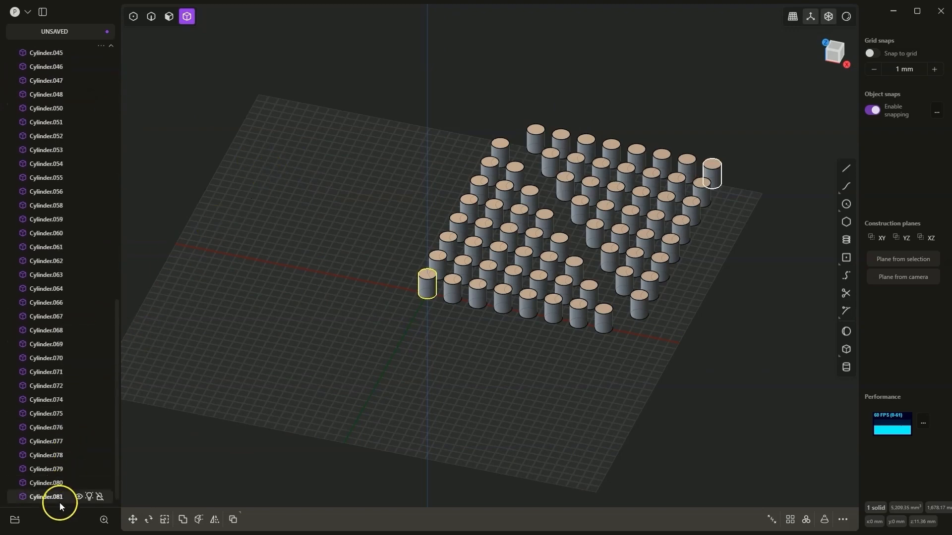
{"action": "left_click", "coordinate": [64, 496], "text": "shift"}
{"action": "key", "text": "Delete"}
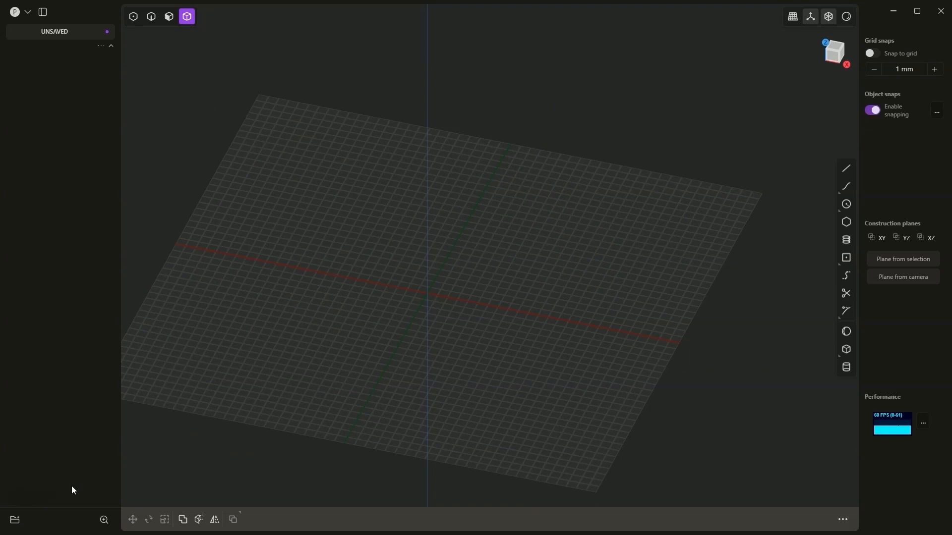
Create a thin upright cylinder about 37 mm high on the red X axis, about 126 mm from the origin.
{"action": "left_click", "coordinate": [847, 367]}
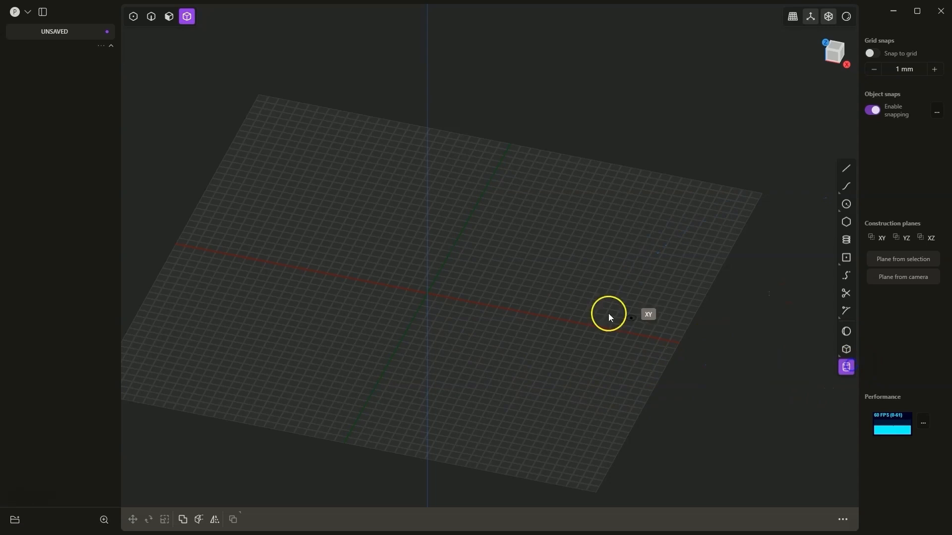
{"action": "left_click", "coordinate": [554, 321]}
{"action": "left_click", "coordinate": [559, 323]}
{"action": "left_click", "coordinate": [560, 290]}
{"action": "left_click", "coordinate": [526, 390]}
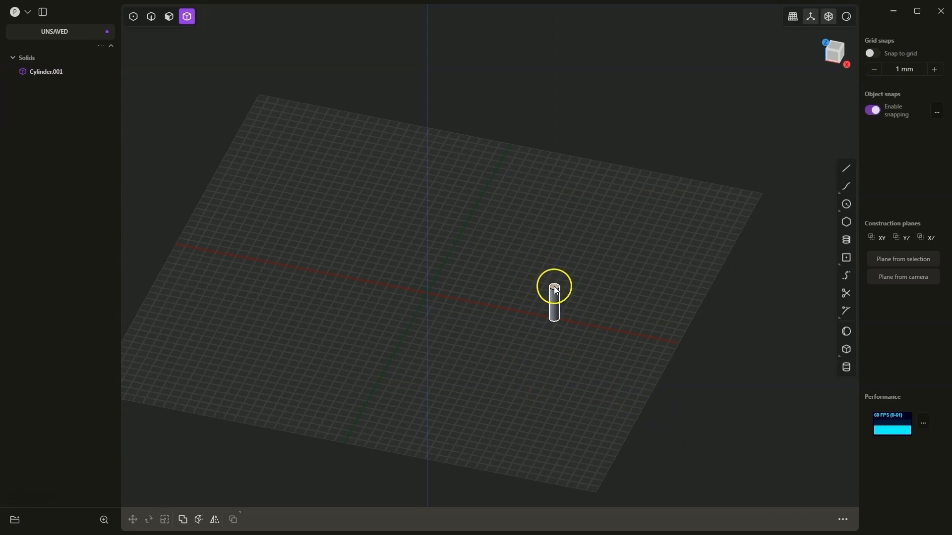
Create a radial array of the cylinder around the origin with 20 instances over 360 degrees.
{"action": "left_click", "coordinate": [556, 309]}
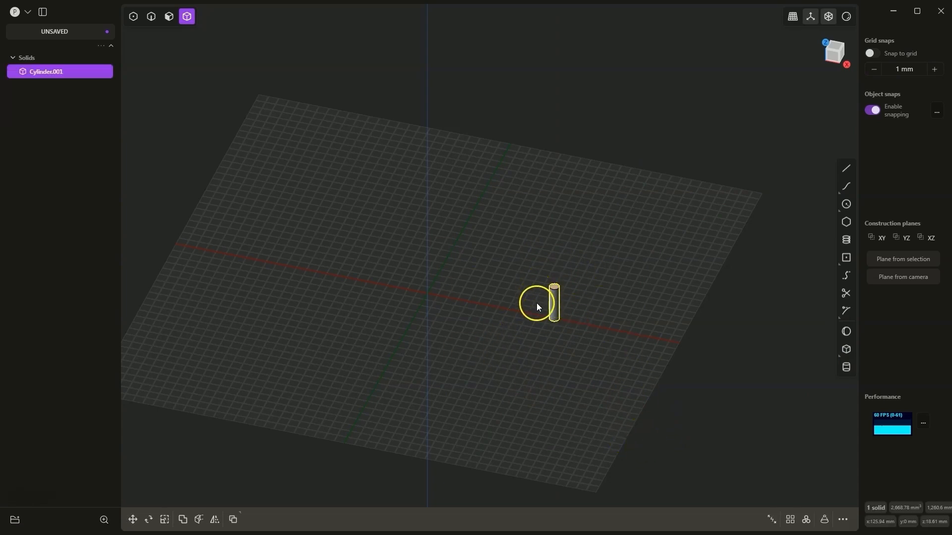
{"action": "left_click", "coordinate": [806, 520]}
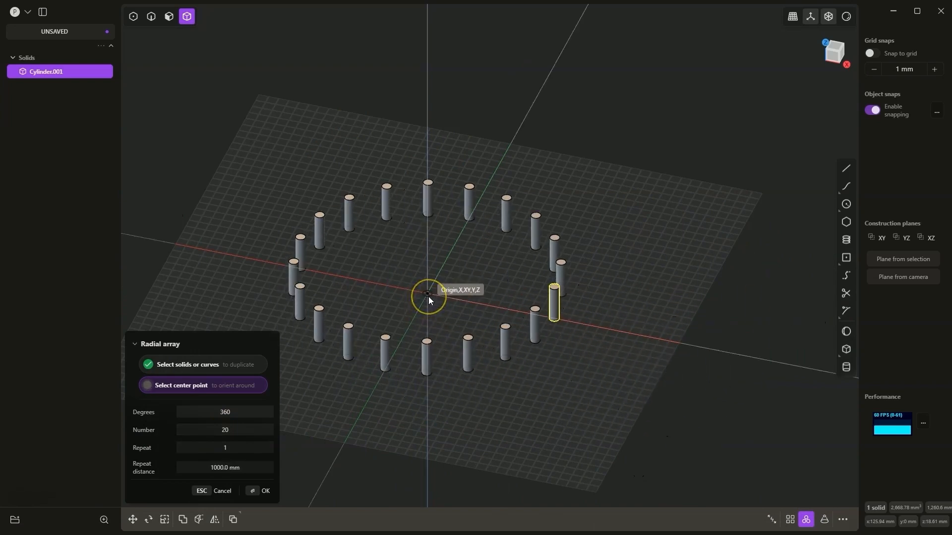
{"action": "left_click", "coordinate": [429, 296]}
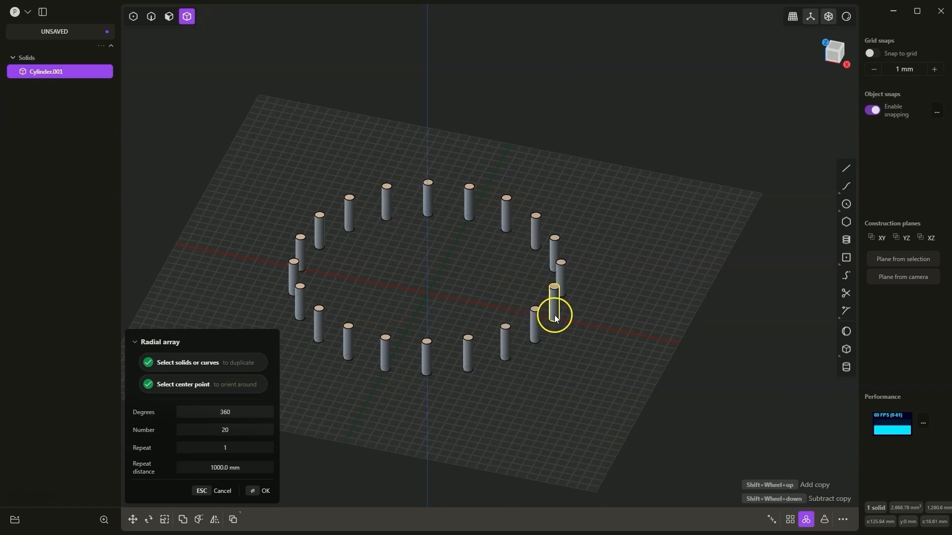
{"action": "left_click", "coordinate": [264, 490]}
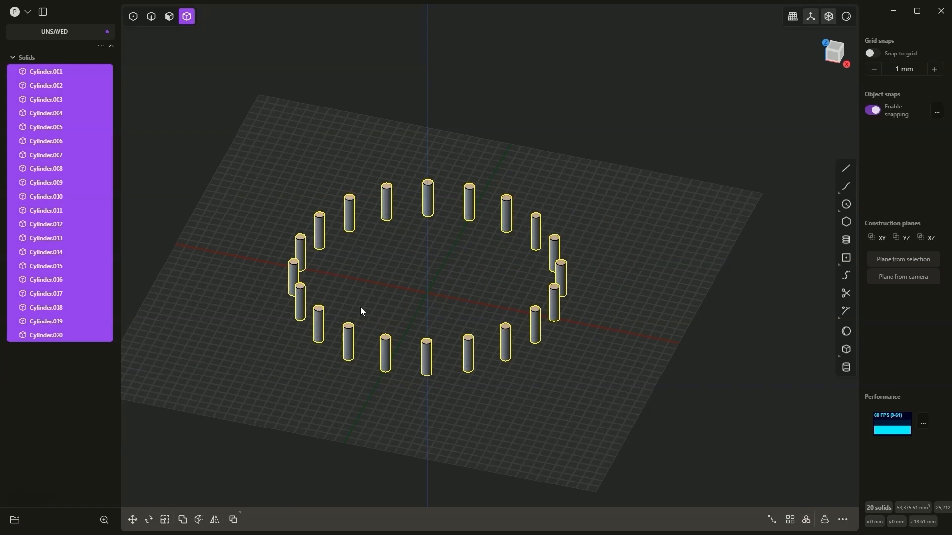
Create a rectangular array of the cylinder ring along the X axis, about 670 mm long, with number 3 and repeat 1.
{"action": "scroll", "coordinate": [369, 242], "scroll_direction": "down", "scroll_amount": 6}
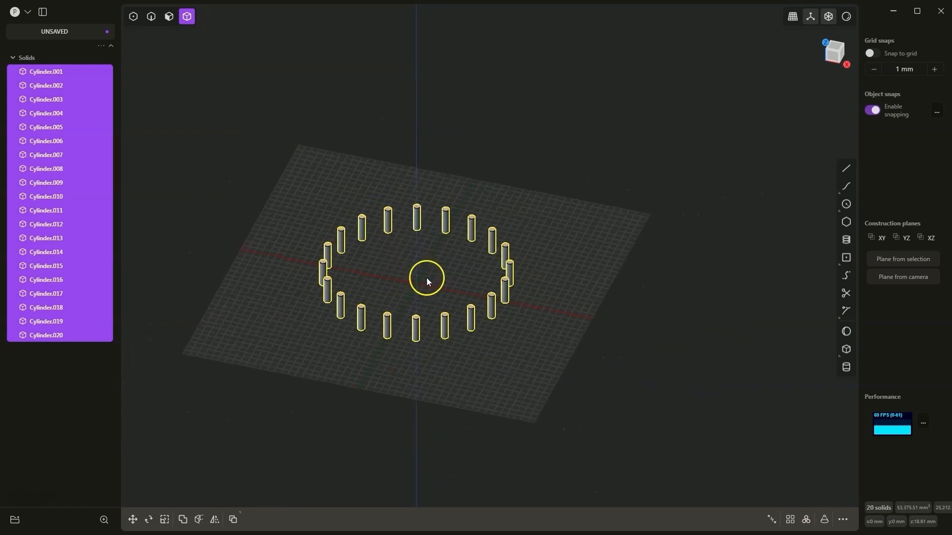
{"action": "left_click", "coordinate": [790, 520]}
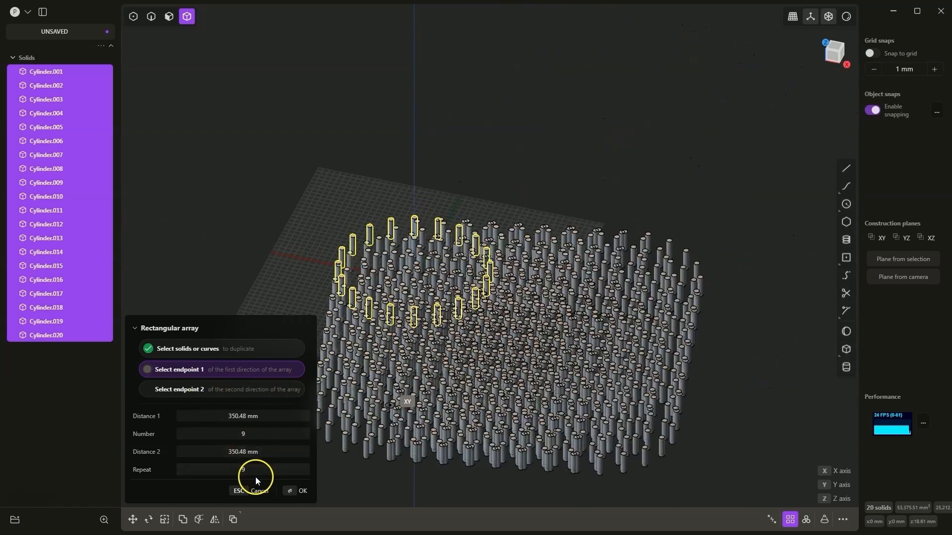
{"action": "mouse_move", "coordinate": [248, 471]}
{"action": "left_mouse_down"}
{"action": "mouse_move", "coordinate": [268, 466]}
{"action": "mouse_move", "coordinate": [232, 466]}
{"action": "left_mouse_up"}
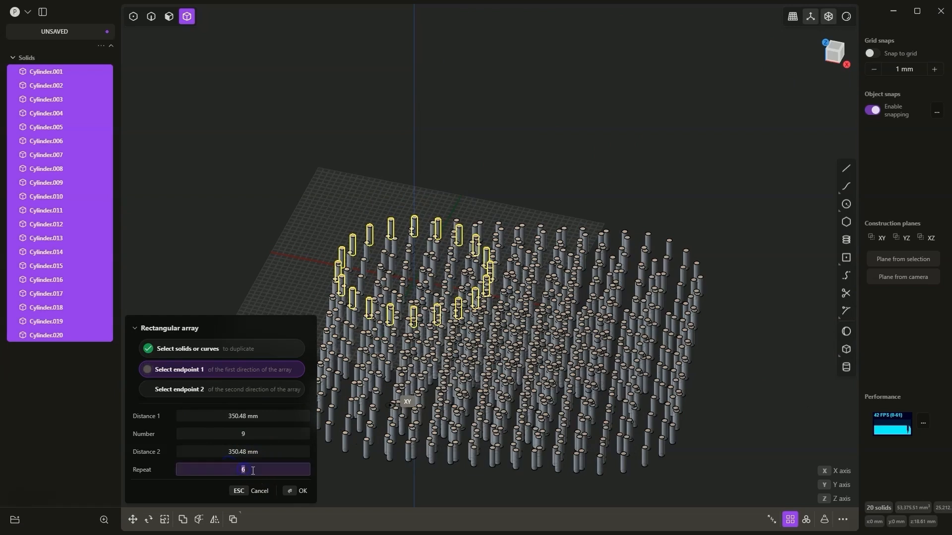
{"action": "left_click", "coordinate": [257, 473]}
{"action": "left_click", "coordinate": [257, 435]}
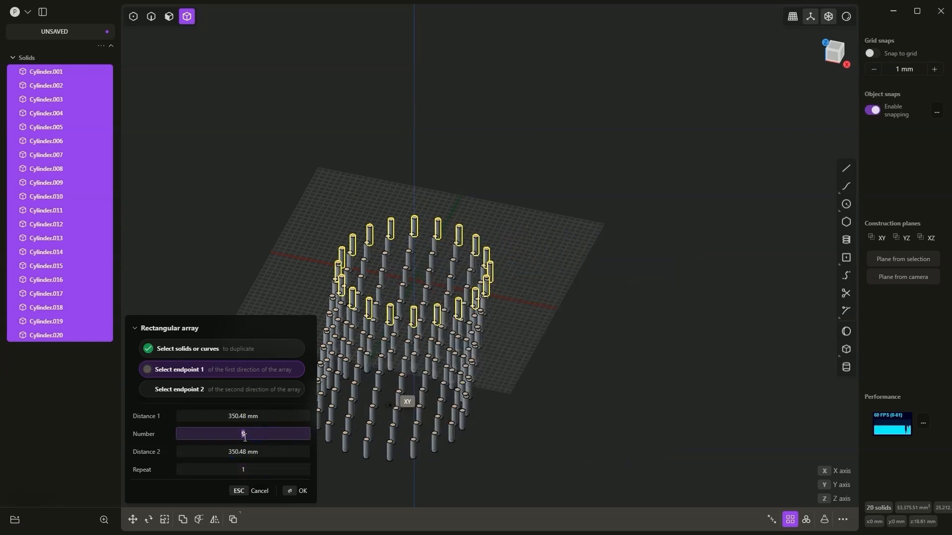
{"action": "type", "text": "3"}
{"action": "key", "text": "shift+Tab"}
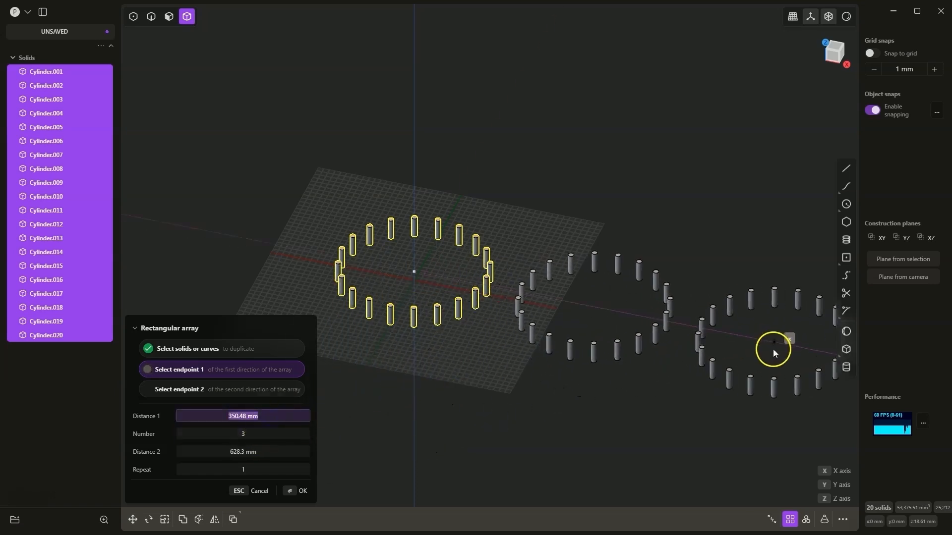
{"action": "left_click", "coordinate": [796, 353]}
{"action": "scroll", "coordinate": [559, 338], "scroll_direction": "down", "scroll_amount": 1}
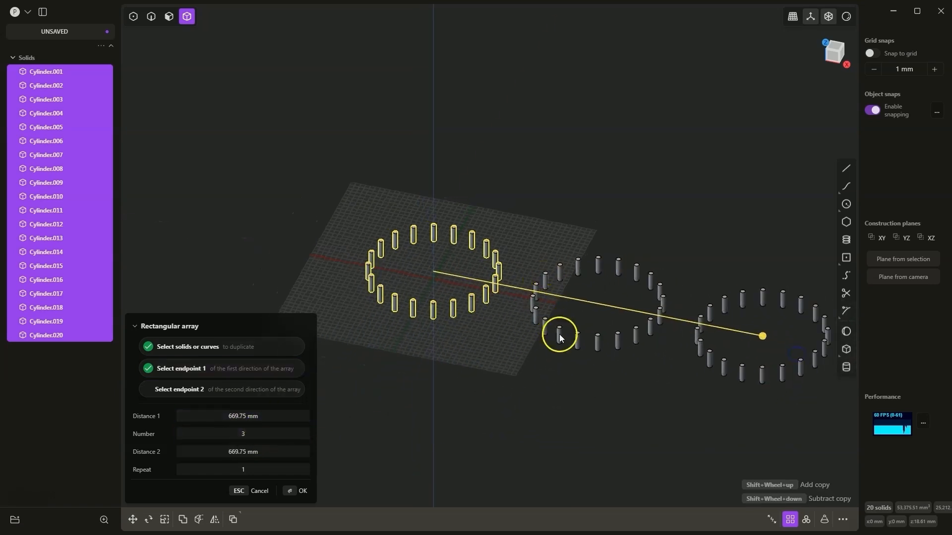
{"action": "scroll", "coordinate": [559, 338], "scroll_direction": "down", "scroll_amount": 2}
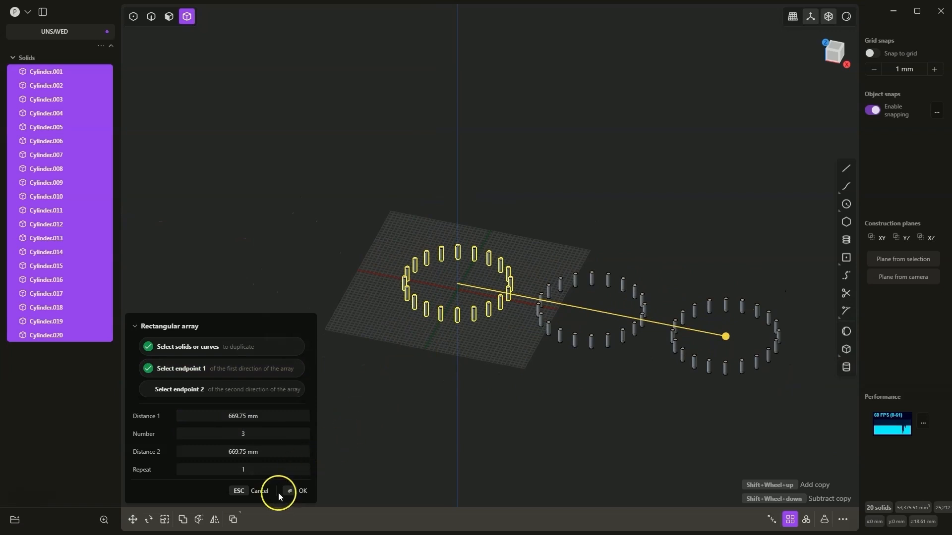
{"action": "left_click", "coordinate": [302, 491]}
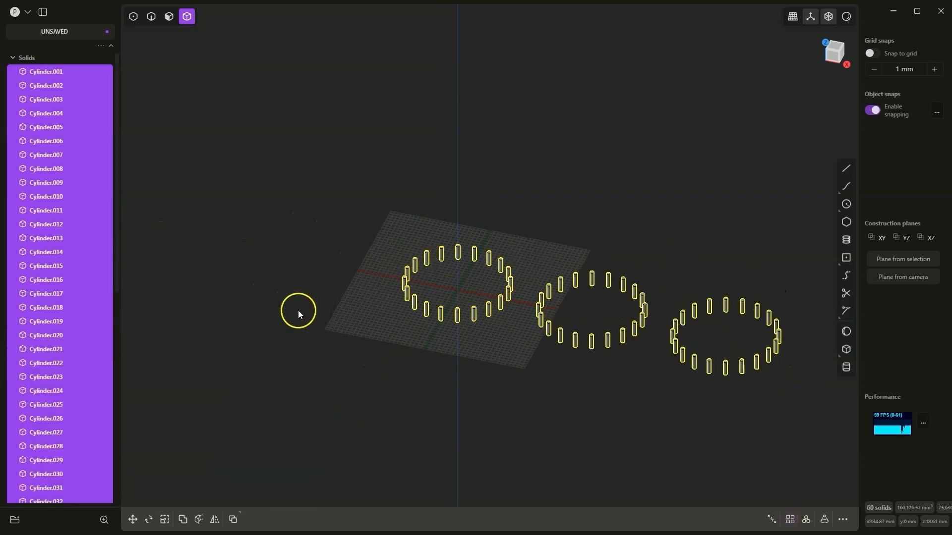
Delete all the arrayed cylinders from the scene.
{"action": "scroll", "coordinate": [298, 310], "scroll_direction": "down", "scroll_amount": 2}
{"action": "scroll", "coordinate": [473, 260], "scroll_direction": "up", "scroll_amount": 5}
{"action": "scroll", "coordinate": [337, 308], "scroll_direction": "down", "scroll_amount": 4}
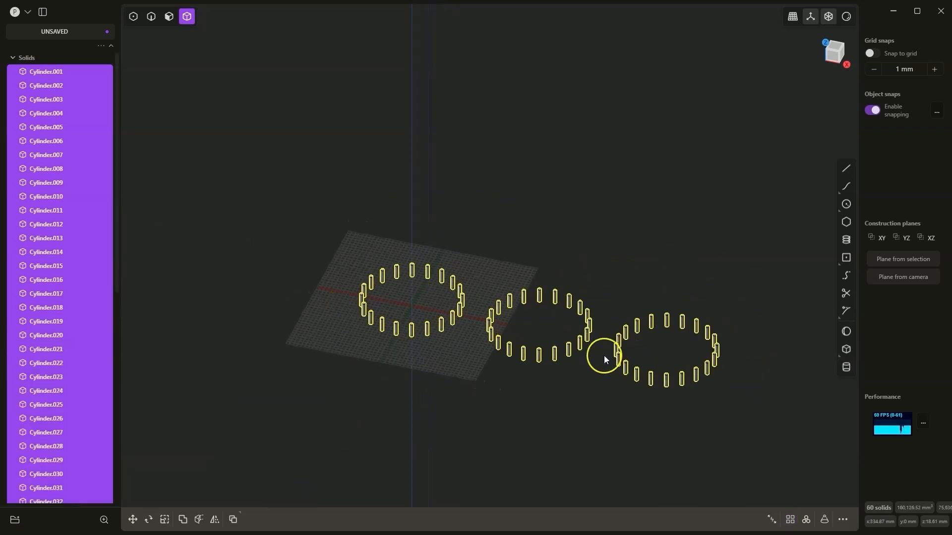
{"action": "key", "text": "Delete"}
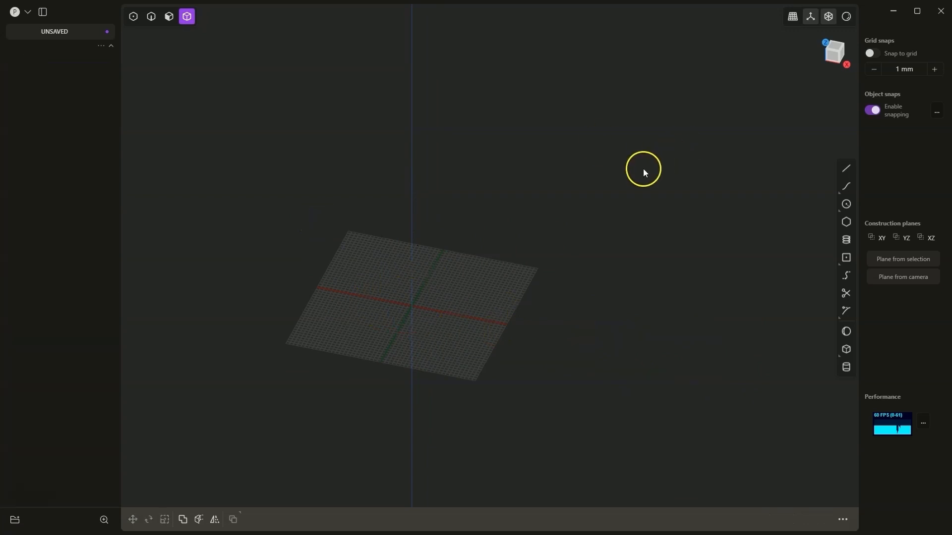
Create an upright cylinder on the X axis near the origin, about 13 mm in radius and 58 mm high.
{"action": "scroll", "coordinate": [410, 293], "scroll_direction": "up", "scroll_amount": 4}
{"action": "left_click", "coordinate": [846, 368]}
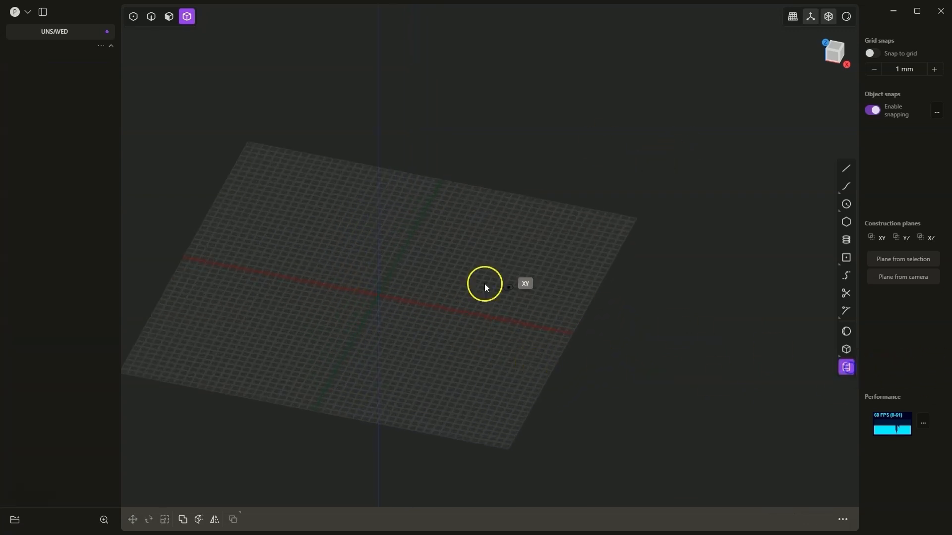
{"action": "left_click", "coordinate": [436, 306]}
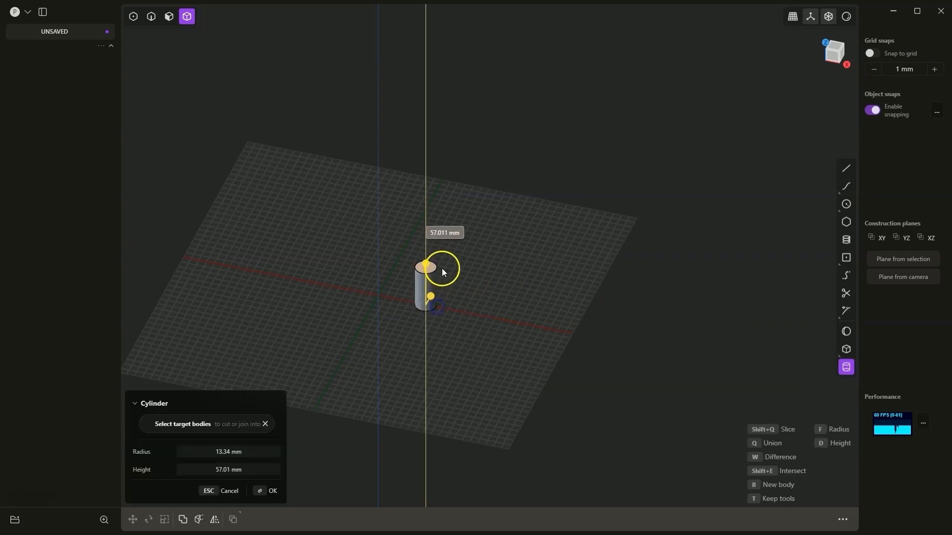
{"action": "left_click", "coordinate": [438, 269]}
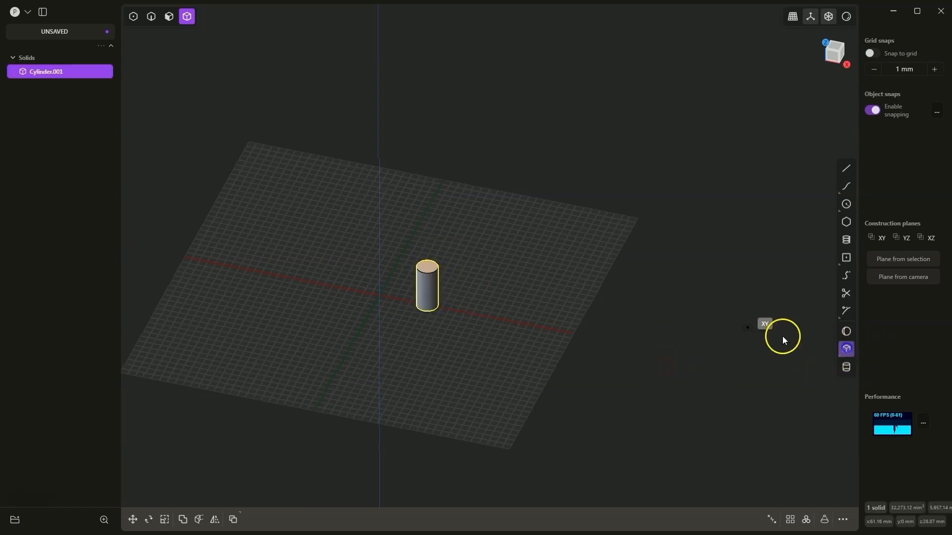
Create a box farther out along the X axis, about 18 by 18 mm and 69 mm high.
{"action": "left_click", "coordinate": [475, 310]}
{"action": "left_click", "coordinate": [494, 313]}
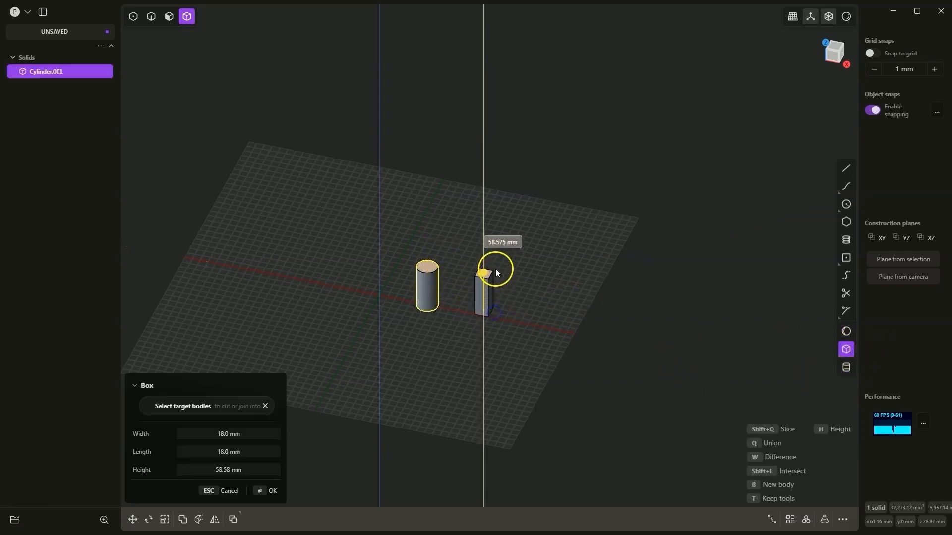
{"action": "left_click", "coordinate": [534, 316]}
Create a large cylinder on the X axis overlapping the box, about 35 mm in radius and 99 mm high.
{"action": "left_click", "coordinate": [835, 367]}
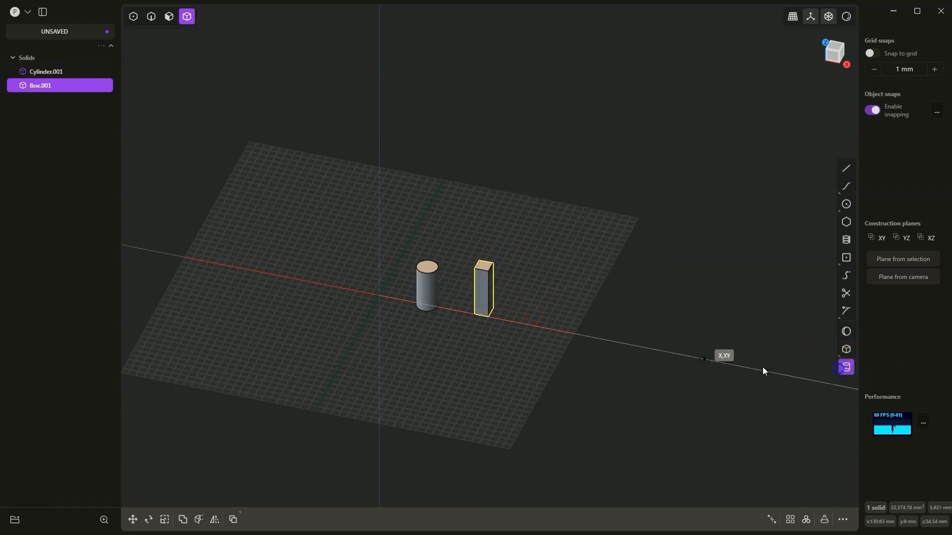
{"action": "left_click", "coordinate": [512, 323]}
{"action": "left_click", "coordinate": [528, 336]}
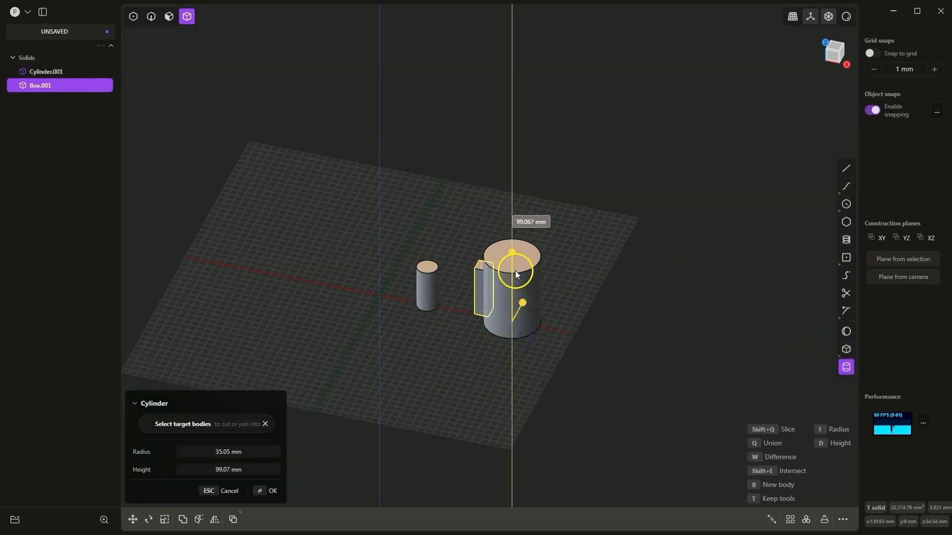
{"action": "left_click", "coordinate": [519, 271]}
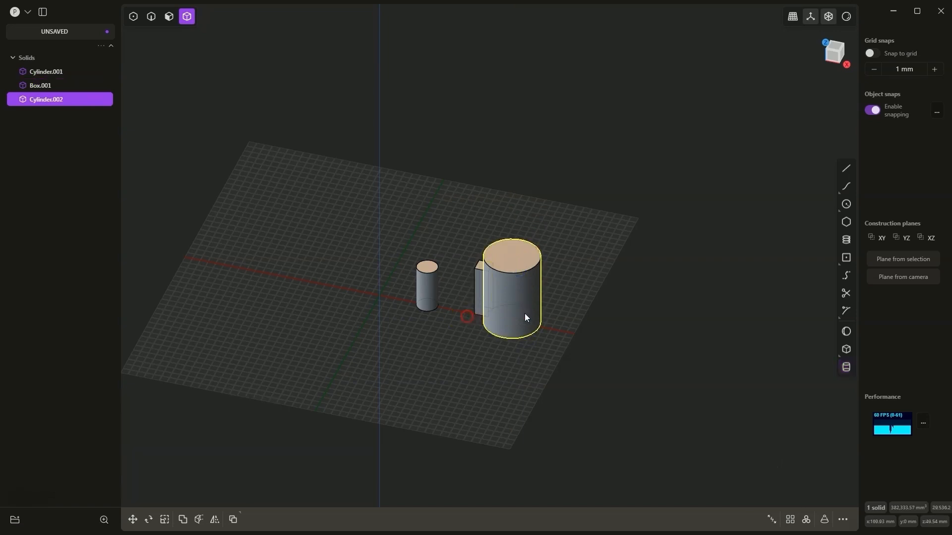
Create a radial array of both cylinders and the box around the origin with 3 instances over 360 degrees.
{"action": "left_click_drag", "start_coordinate": [391, 212], "coordinate": [599, 370]}
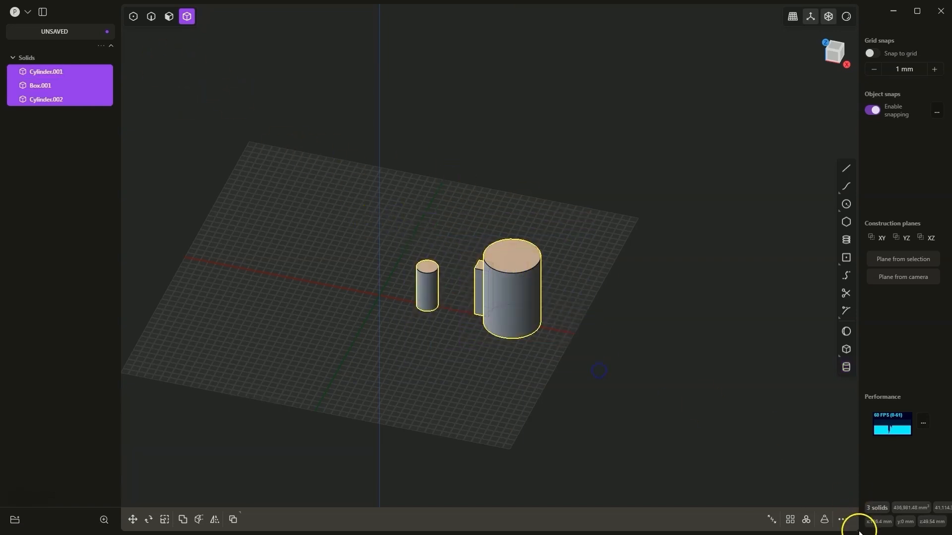
{"action": "left_click", "coordinate": [806, 519]}
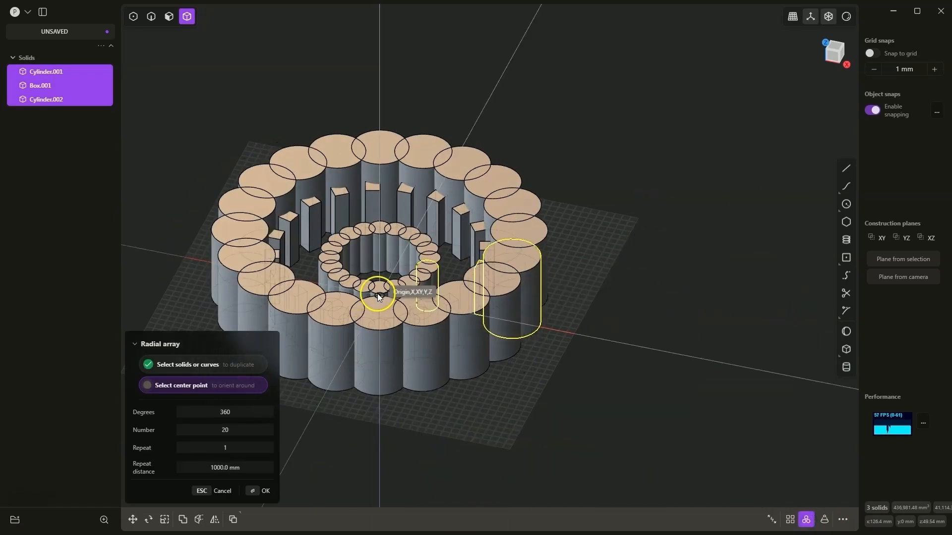
{"action": "left_click", "coordinate": [378, 293]}
{"action": "middle_click_drag", "start_coordinate": [340, 291], "coordinate": [398, 309]}
{"action": "left_click", "coordinate": [231, 432]}
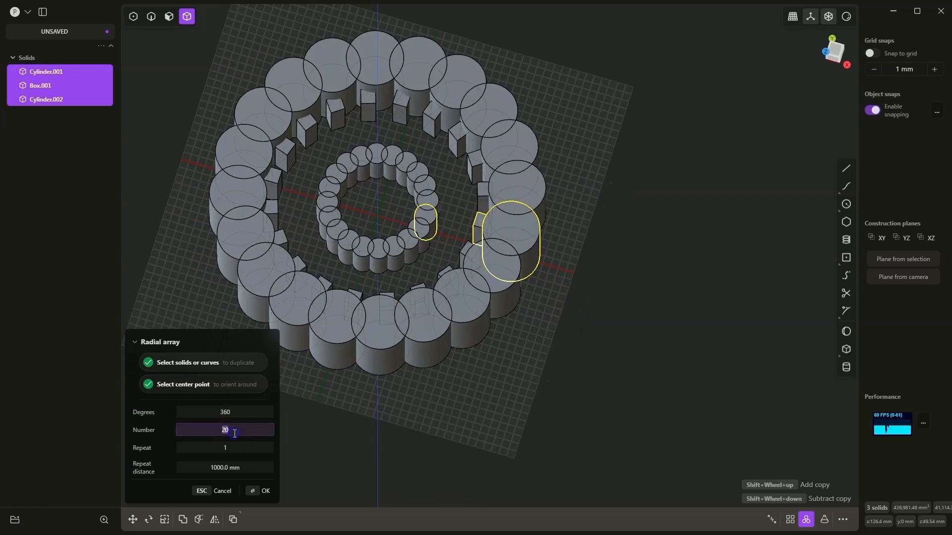
{"action": "type", "text": "3"}
{"action": "left_click", "coordinate": [247, 408]}
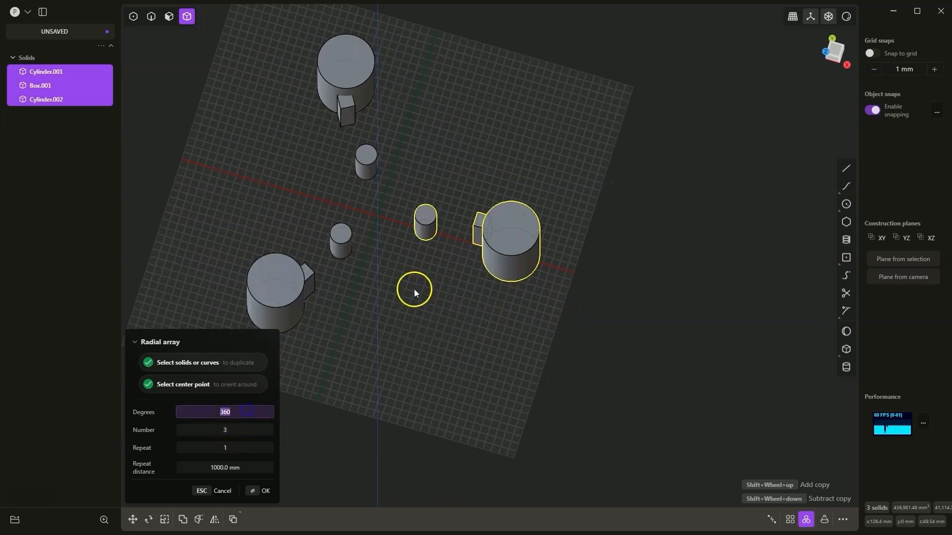
{"action": "middle_click_drag", "start_coordinate": [456, 424], "coordinate": [421, 390]}
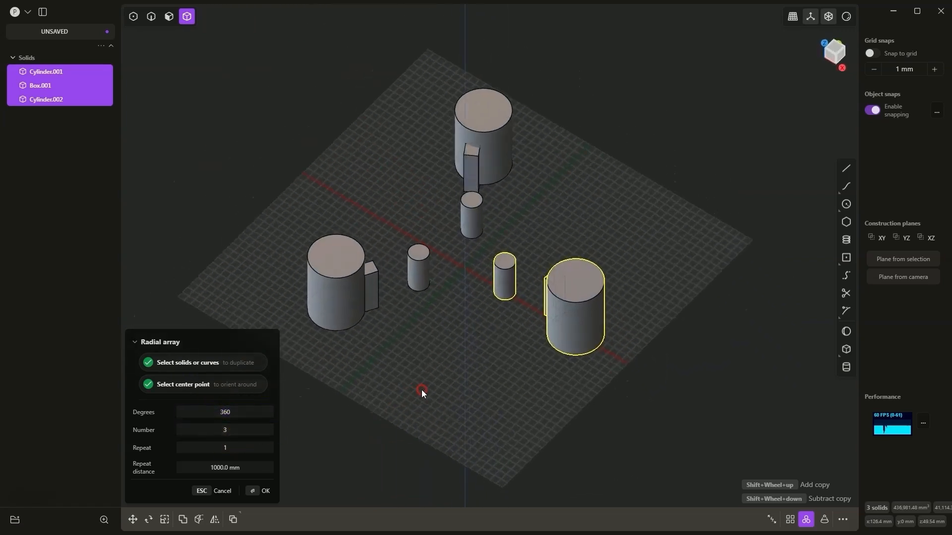
{"action": "left_click", "coordinate": [259, 500]}
{"action": "middle_click_drag", "start_coordinate": [438, 305], "coordinate": [502, 360]}
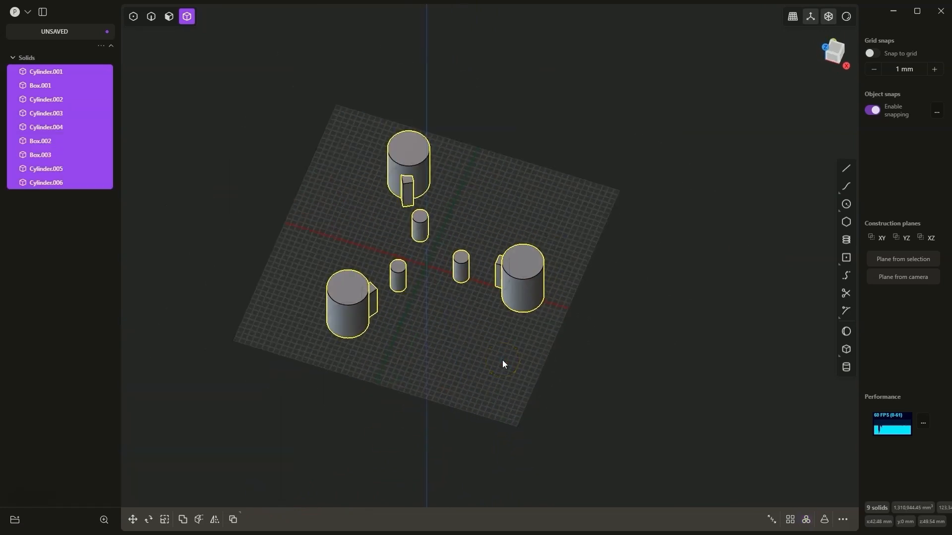
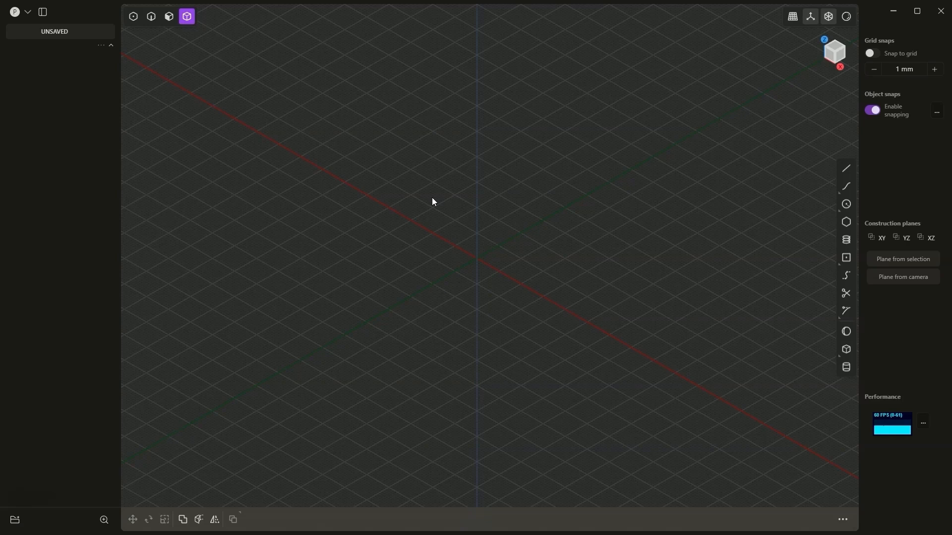
{"action": "left_click", "coordinate": [842, 519]}
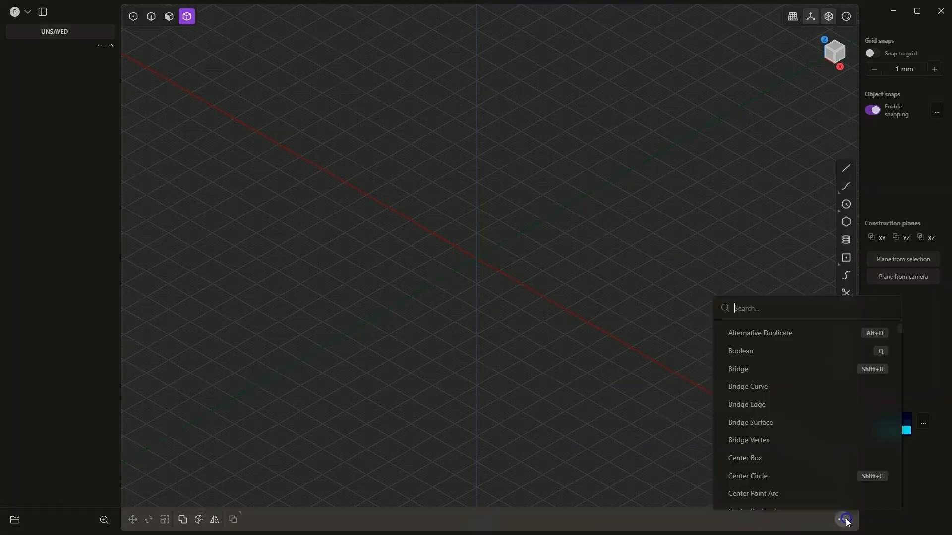
{"action": "type", "text": "tex"}
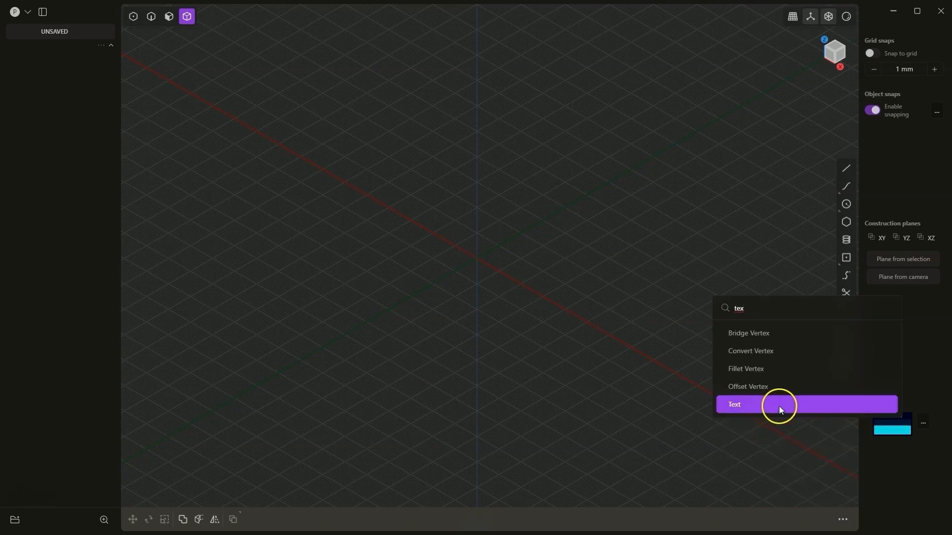
{"action": "left_click", "coordinate": [792, 463]}
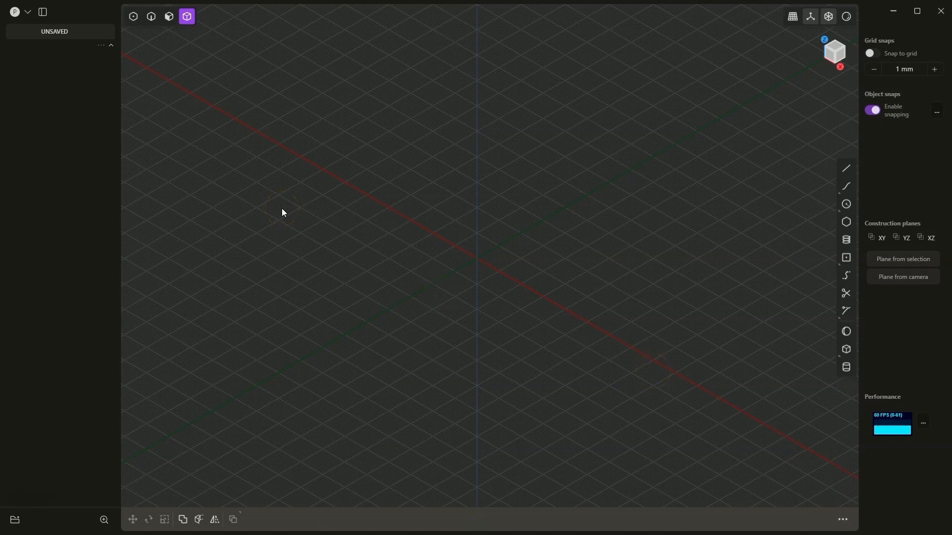
Create the text "Plasticity CAD 3D" in the Inter font at size 0.04.
{"action": "key", "text": "f"}
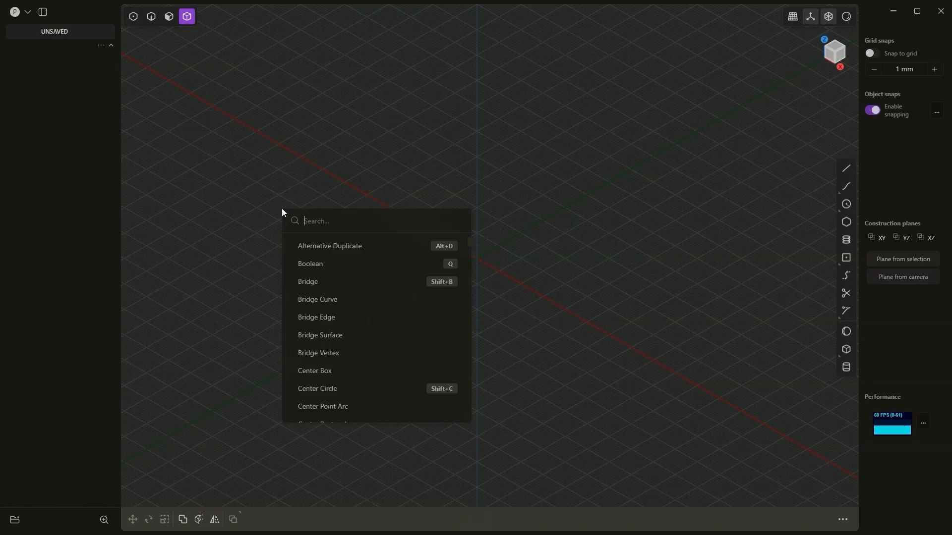
{"action": "type", "text": "text"}
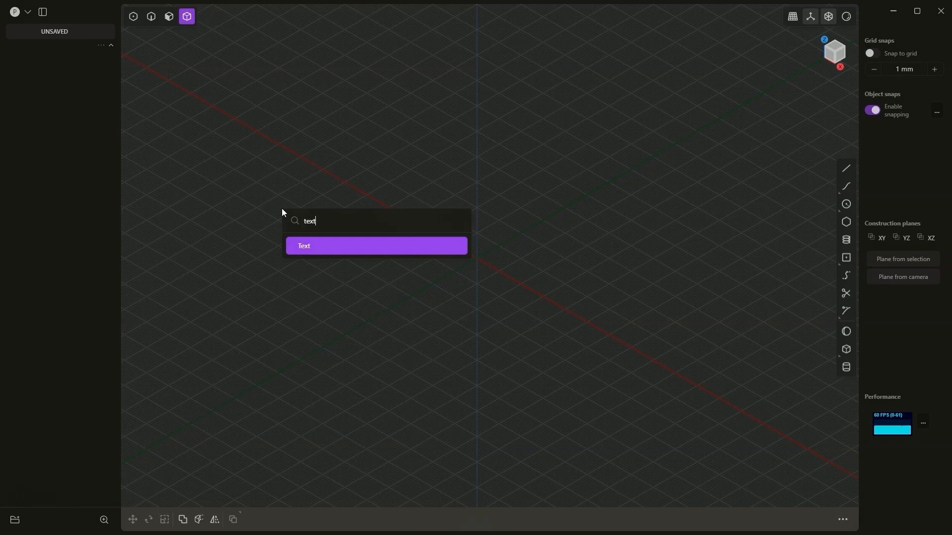
{"action": "key", "text": "Return"}
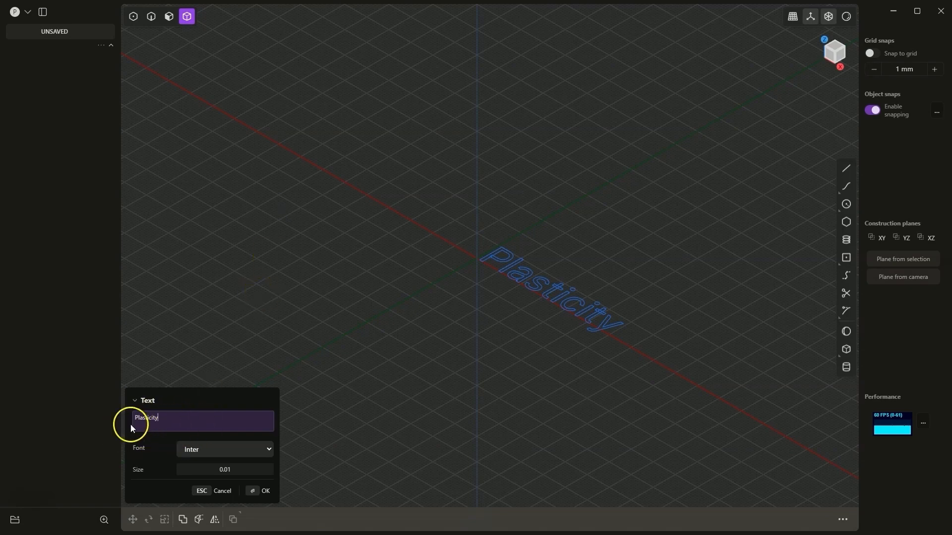
{"action": "left_click", "coordinate": [262, 445]}
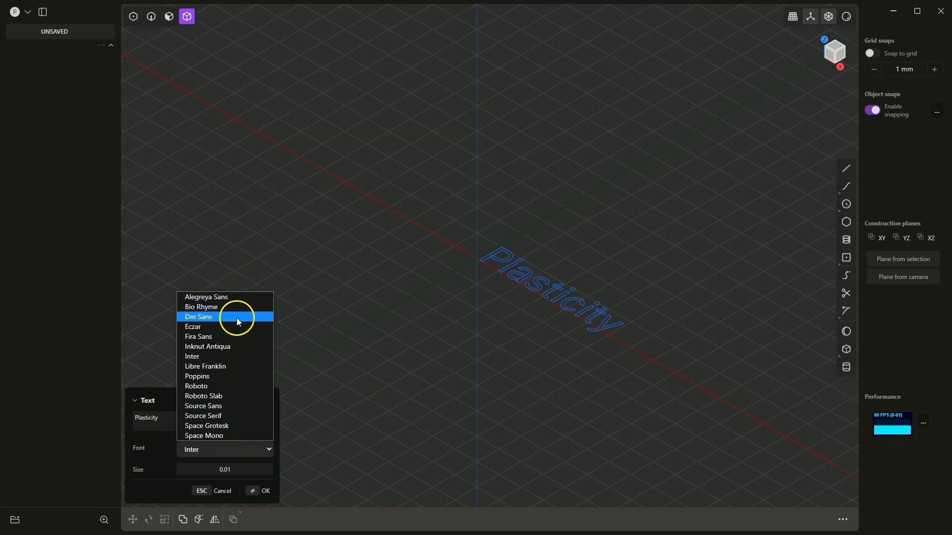
{"action": "left_click", "coordinate": [233, 357]}
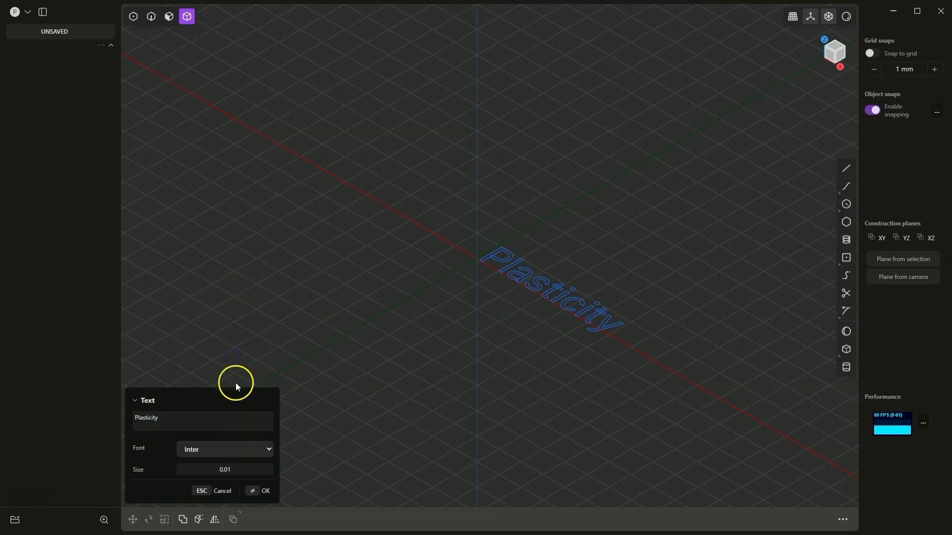
{"action": "left_click", "coordinate": [181, 417]}
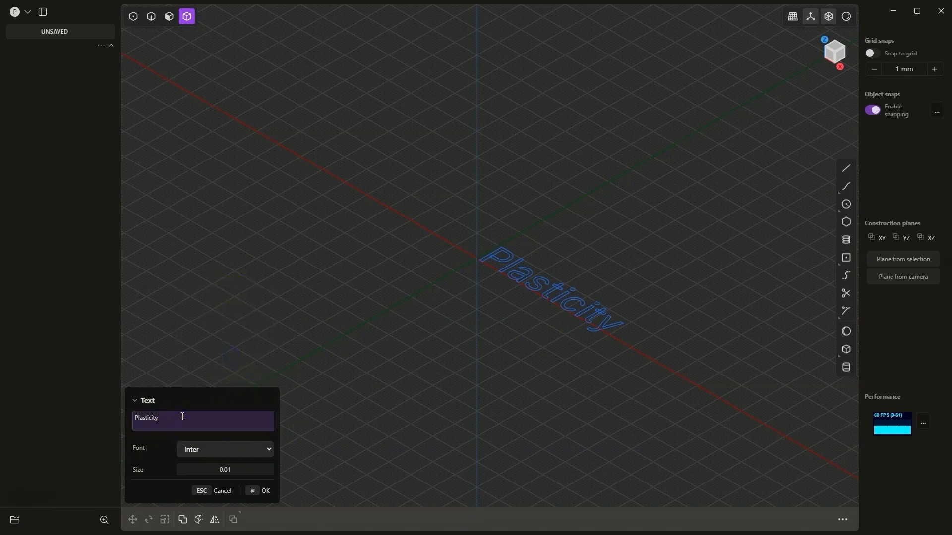
{"action": "type", "text": "CAD 3D"}
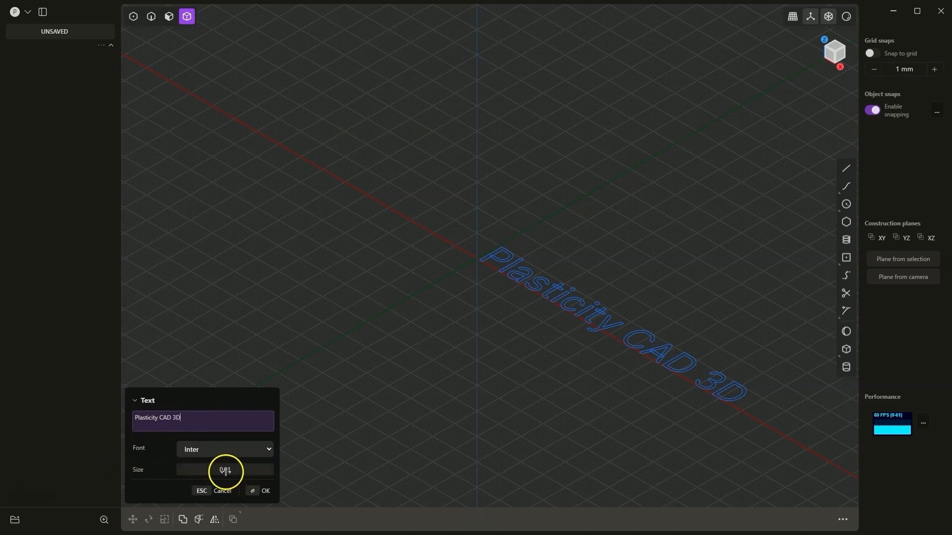
{"action": "left_click_drag", "start_coordinate": [227, 470], "coordinate": [271, 469]}
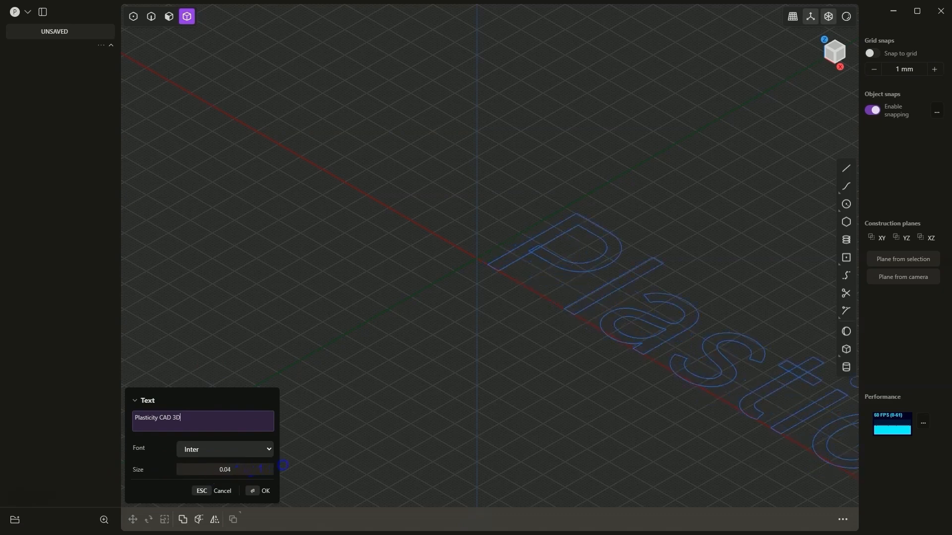
{"action": "left_click", "coordinate": [262, 492]}
Measure the height of the text's capital P in top view with a temporary line from the origin.
{"action": "scroll", "coordinate": [414, 242], "scroll_direction": "down", "scroll_amount": 5}
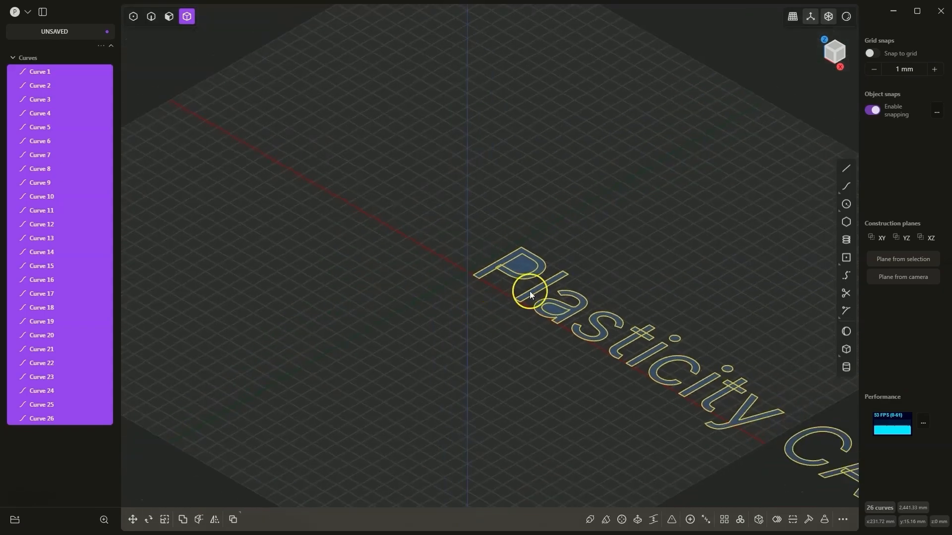
{"action": "scroll", "coordinate": [490, 297], "scroll_direction": "down", "scroll_amount": 1}
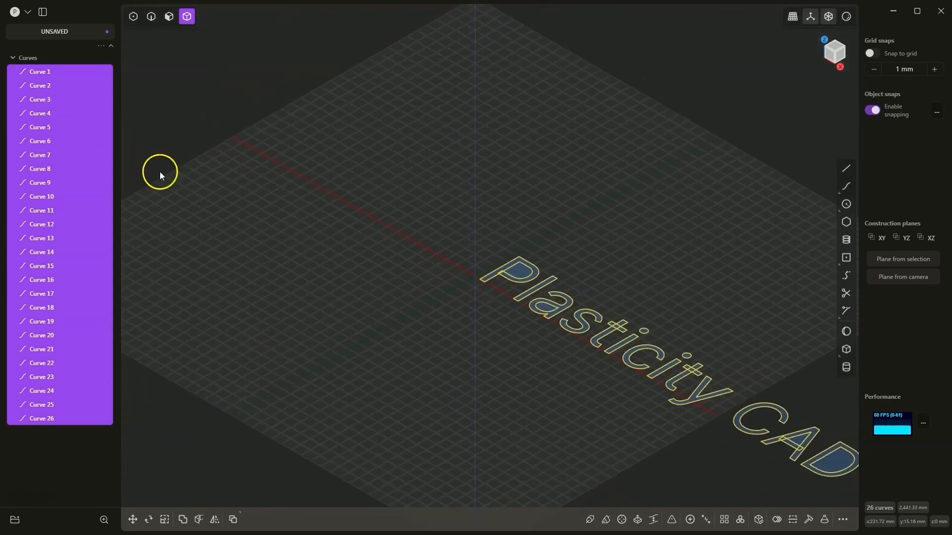
{"action": "scroll", "coordinate": [588, 293], "scroll_direction": "down", "scroll_amount": 5}
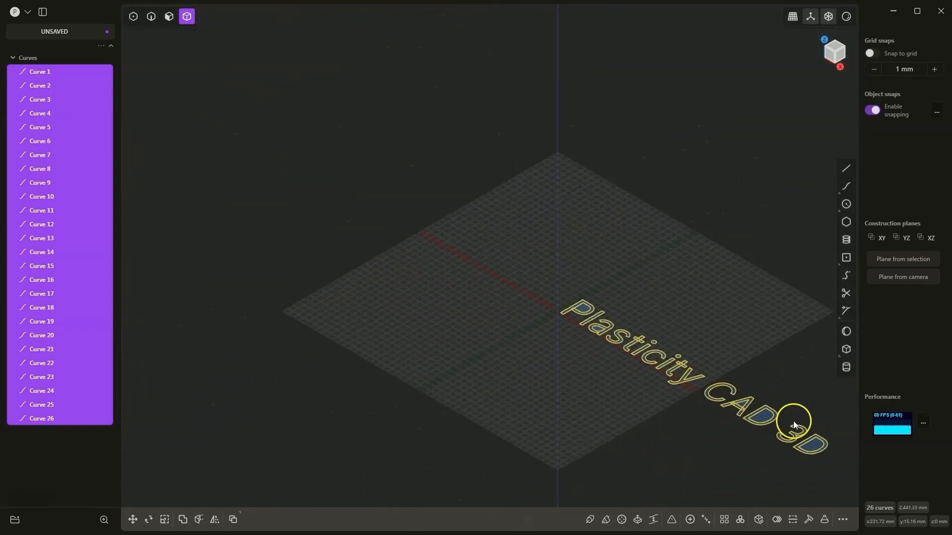
{"action": "middle_click_drag", "start_coordinate": [591, 358], "coordinate": [535, 299]}
{"action": "left_click", "coordinate": [834, 40]}
{"action": "scroll", "coordinate": [564, 311], "scroll_direction": "up", "scroll_amount": 5}
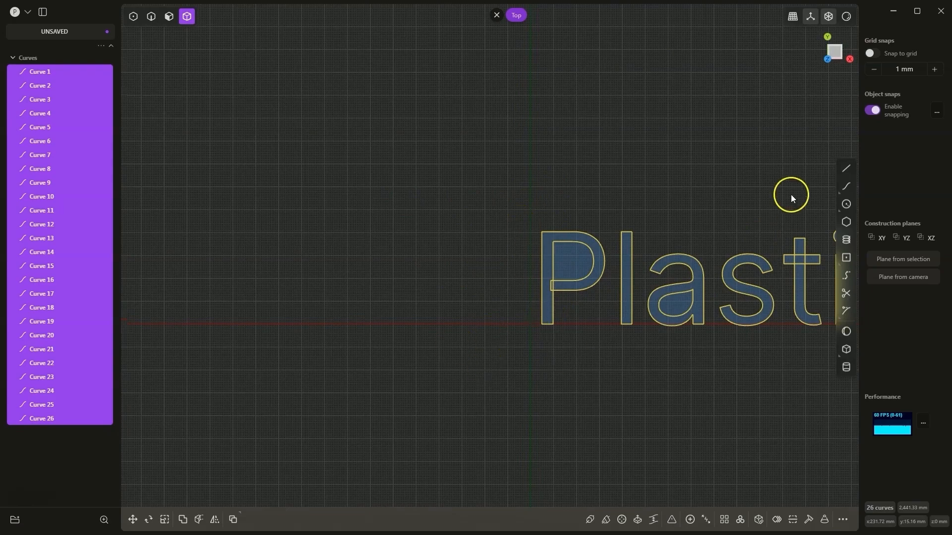
{"action": "left_click", "coordinate": [847, 170]}
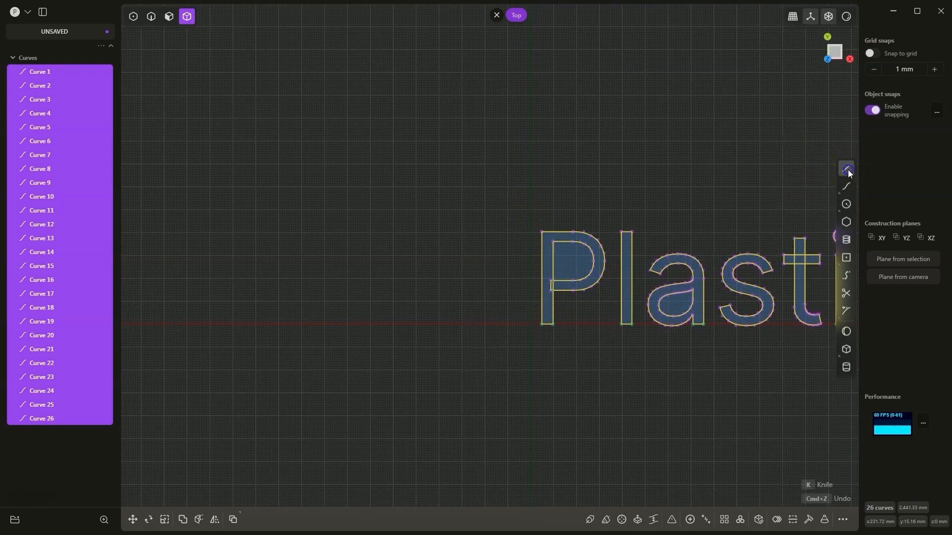
{"action": "left_click", "coordinate": [531, 324]}
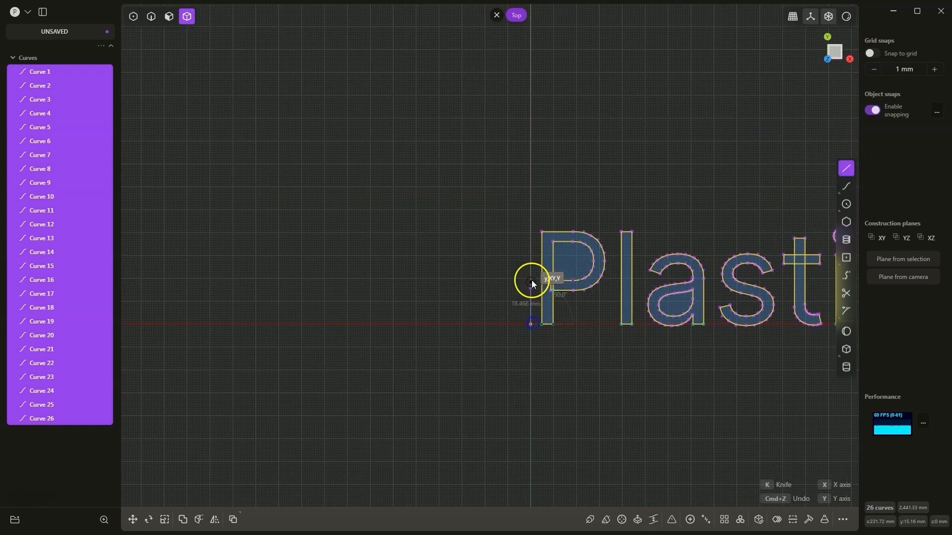
{"action": "left_click", "coordinate": [542, 231]}
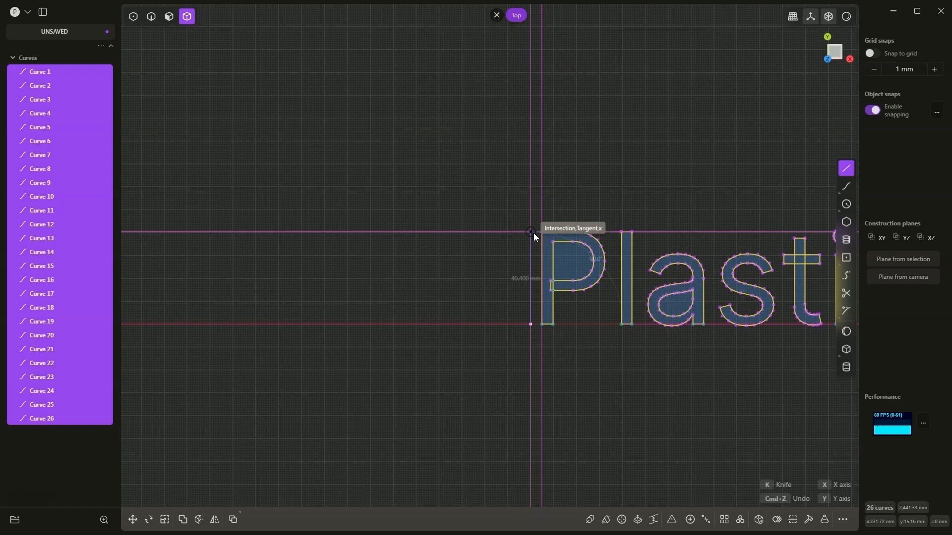
{"action": "key", "text": "Escape"}
Delete all curves of the "Plasticity CAD 3D" text.
{"action": "scroll", "coordinate": [357, 260], "scroll_direction": "down", "scroll_amount": 5}
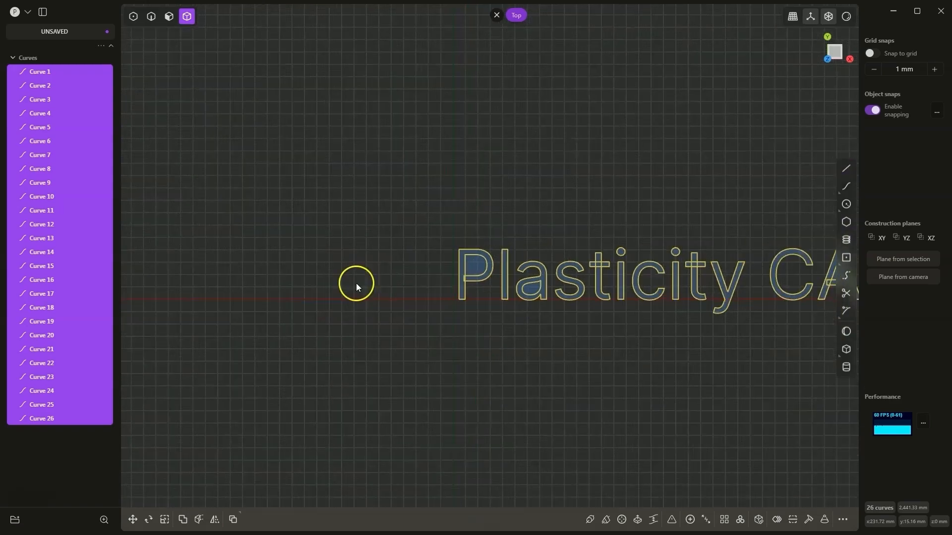
{"action": "scroll", "coordinate": [476, 281], "scroll_direction": "down", "scroll_amount": 4}
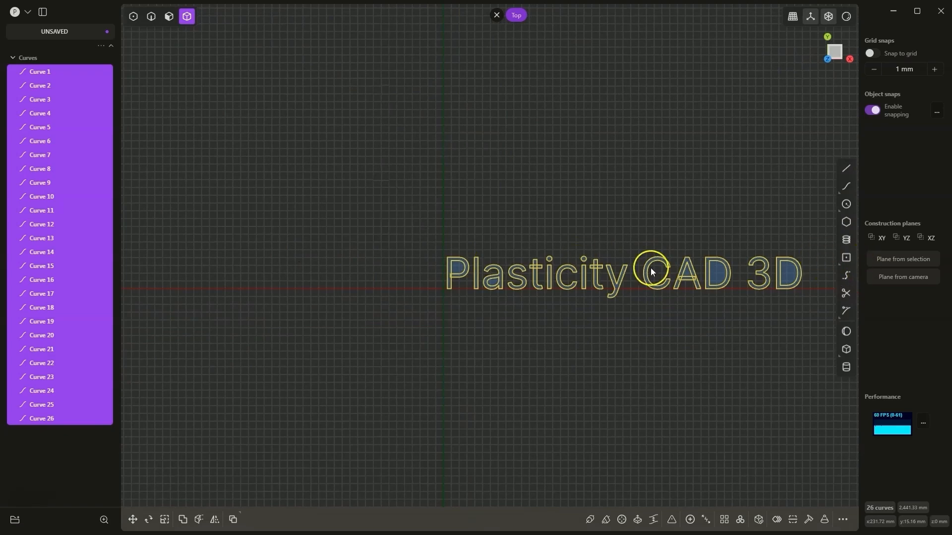
{"action": "scroll", "coordinate": [509, 265], "scroll_direction": "up", "scroll_amount": 3}
{"action": "scroll", "coordinate": [347, 262], "scroll_direction": "down", "scroll_amount": 2}
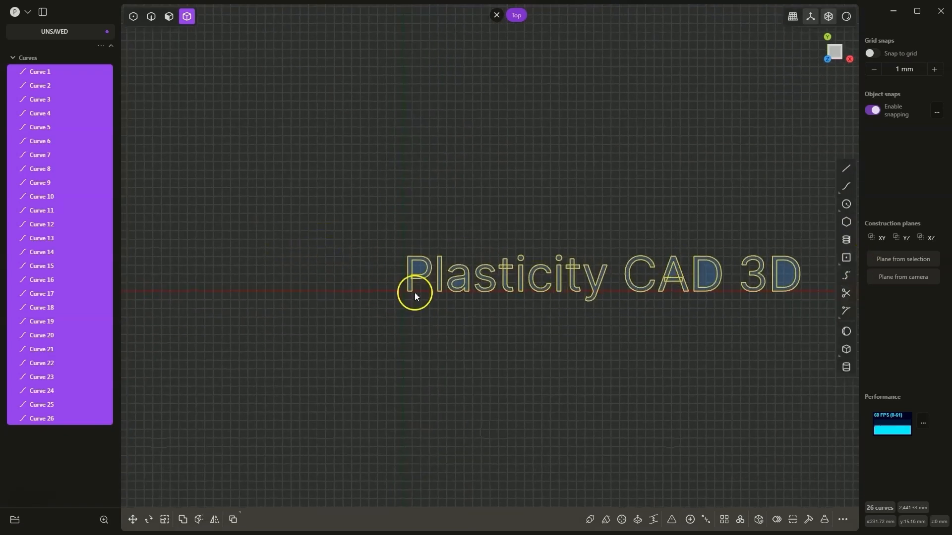
{"action": "middle_click_drag", "start_coordinate": [415, 292], "coordinate": [371, 232]}
{"action": "key", "text": "Delete"}
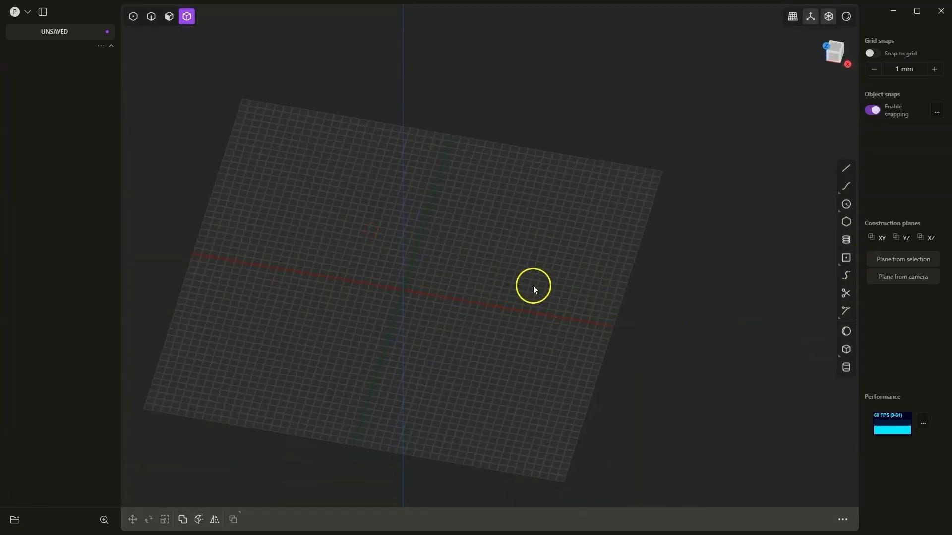
Create the text "CAD 3D" in the Inter font at size 0.02 and change the selection mode to faces.
{"action": "right_click", "coordinate": [494, 424]}
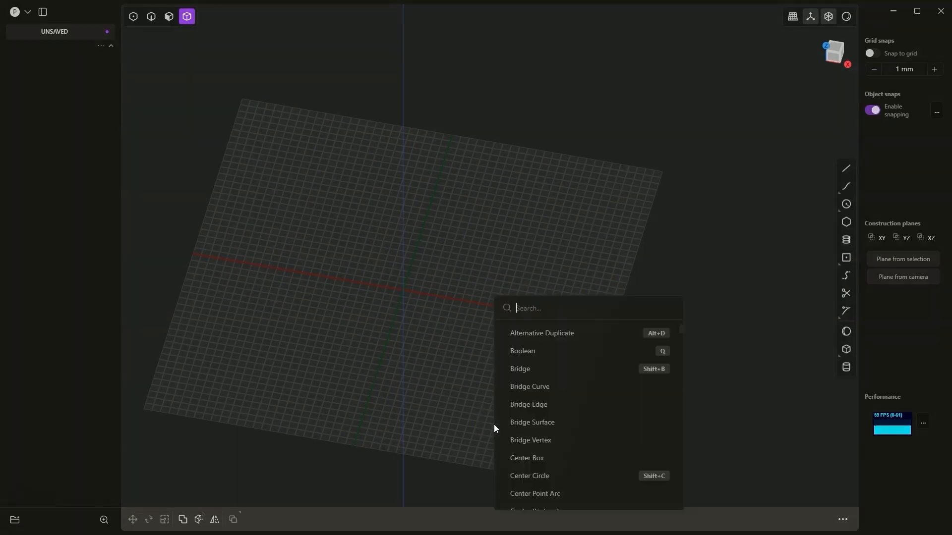
{"action": "type", "text": "text"}
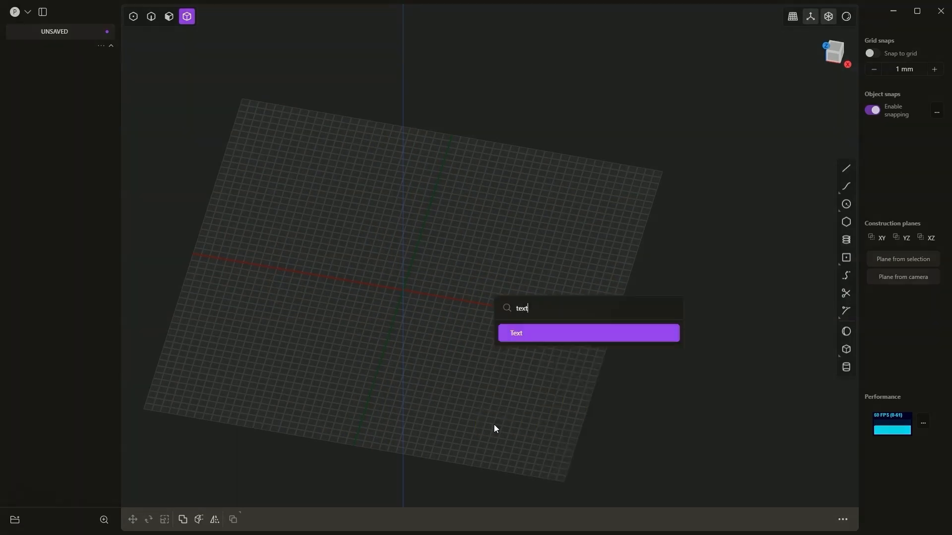
{"action": "left_click", "coordinate": [528, 335]}
{"action": "left_click", "coordinate": [166, 418]}
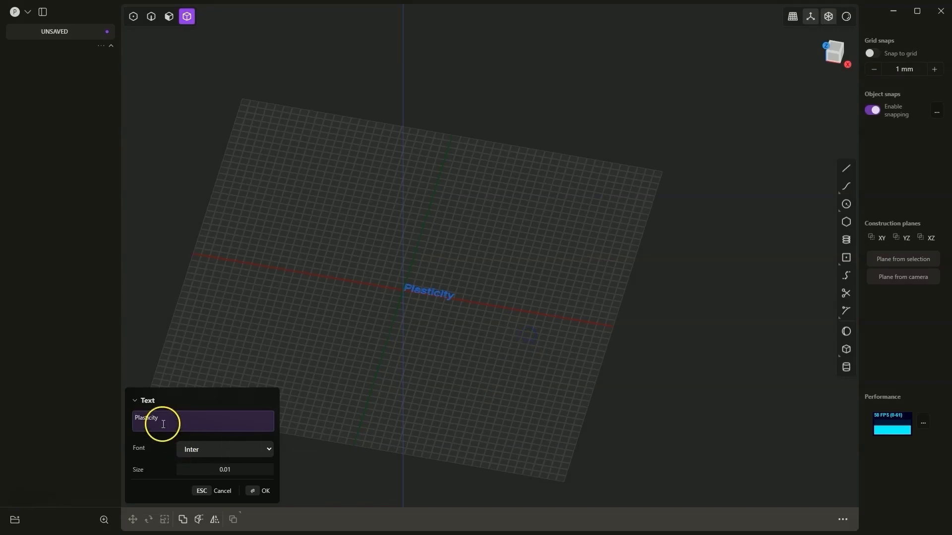
{"action": "left_click_drag", "start_coordinate": [165, 418], "coordinate": [125, 418]}
{"action": "type", "text": "CAD "}
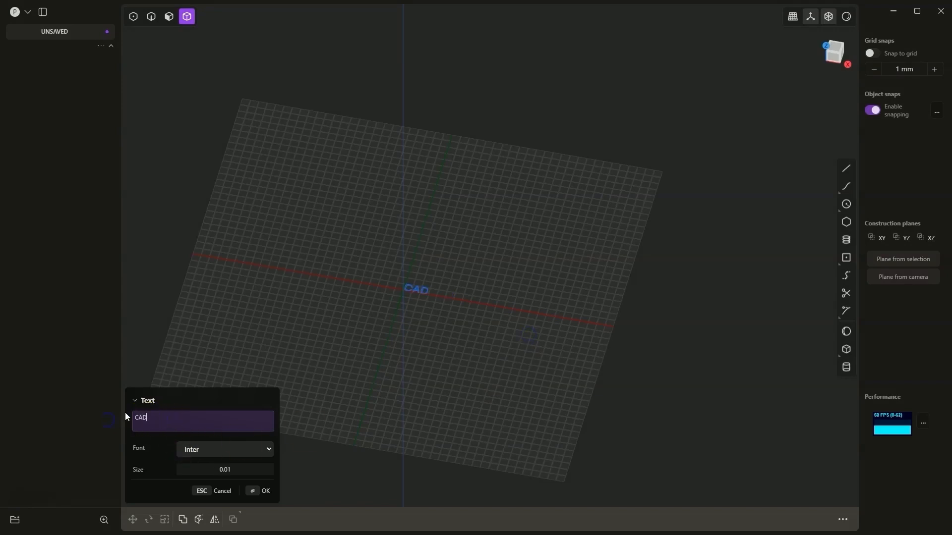
{"action": "type", "text": "3D"}
{"action": "left_click_drag", "start_coordinate": [215, 470], "coordinate": [220, 468]}
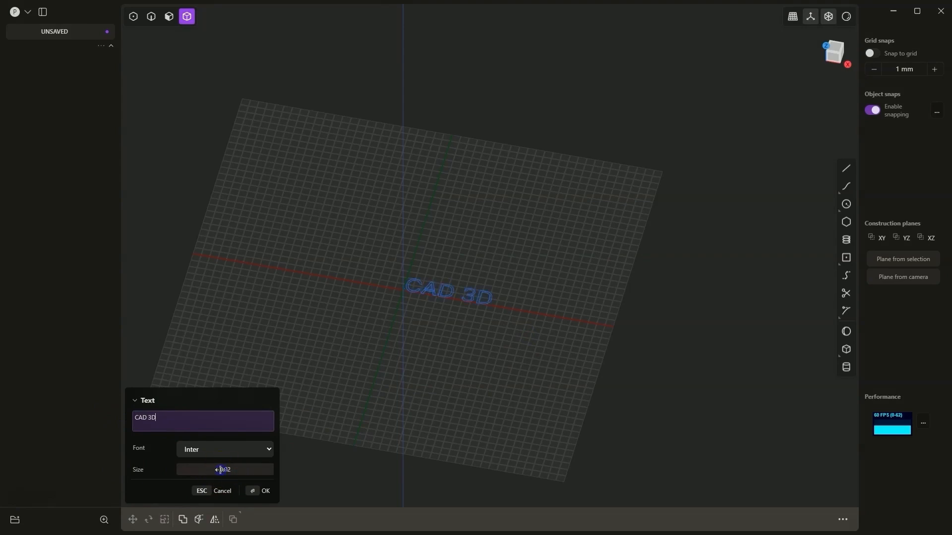
{"action": "left_click", "coordinate": [266, 491]}
{"action": "scroll", "coordinate": [421, 301], "scroll_direction": "up", "scroll_amount": 6}
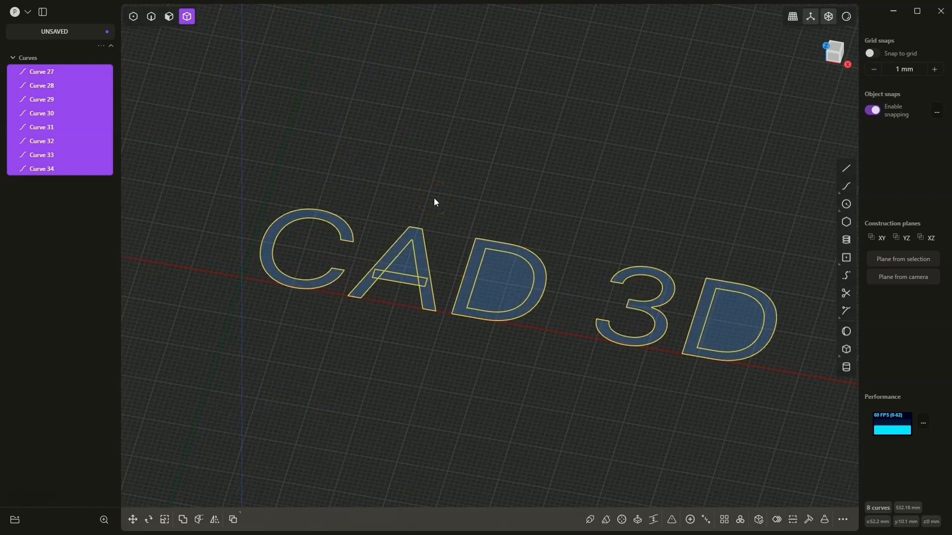
{"action": "left_click", "coordinate": [373, 186]}
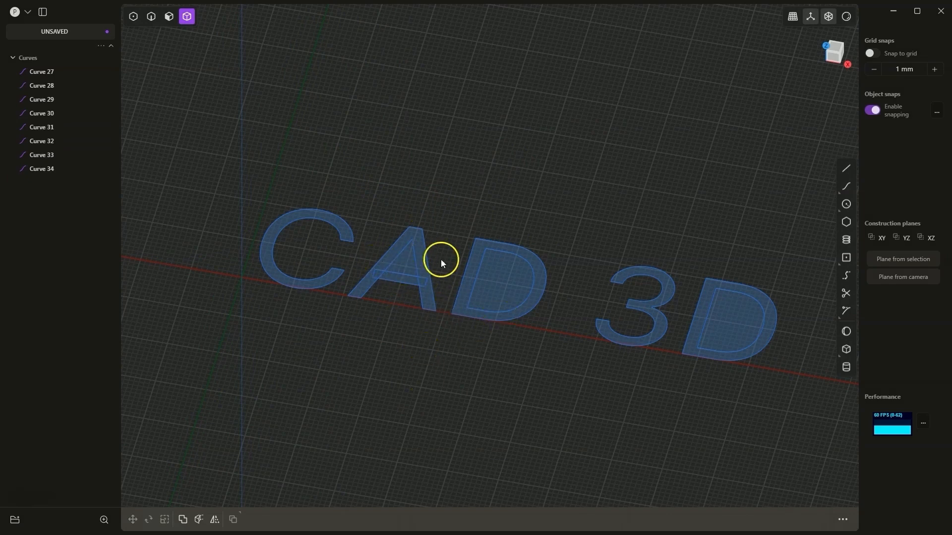
{"action": "left_click", "coordinate": [170, 19]}
Try to extrude the overlapping regions of the letter A upward together.
{"action": "left_click", "coordinate": [394, 248]}
{"action": "key", "text": "e"}
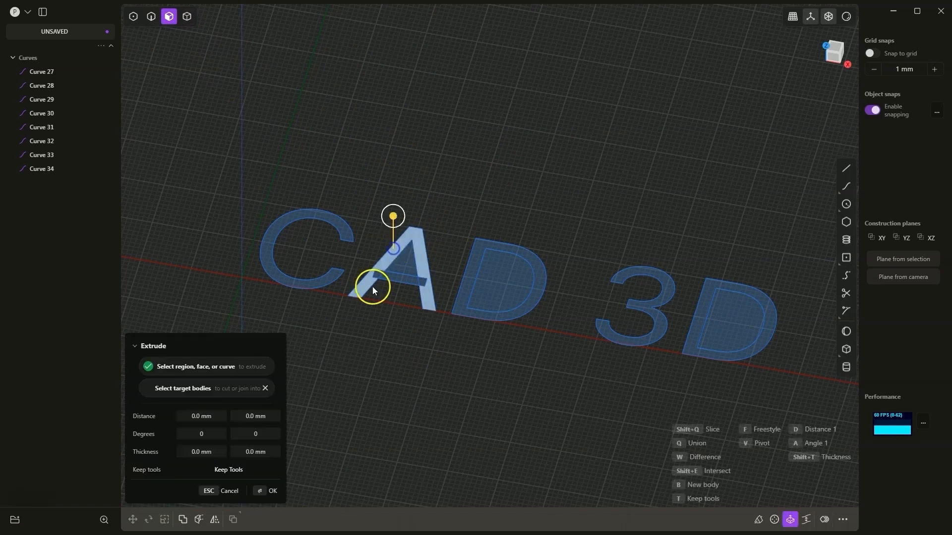
{"action": "left_click", "coordinate": [376, 276]}
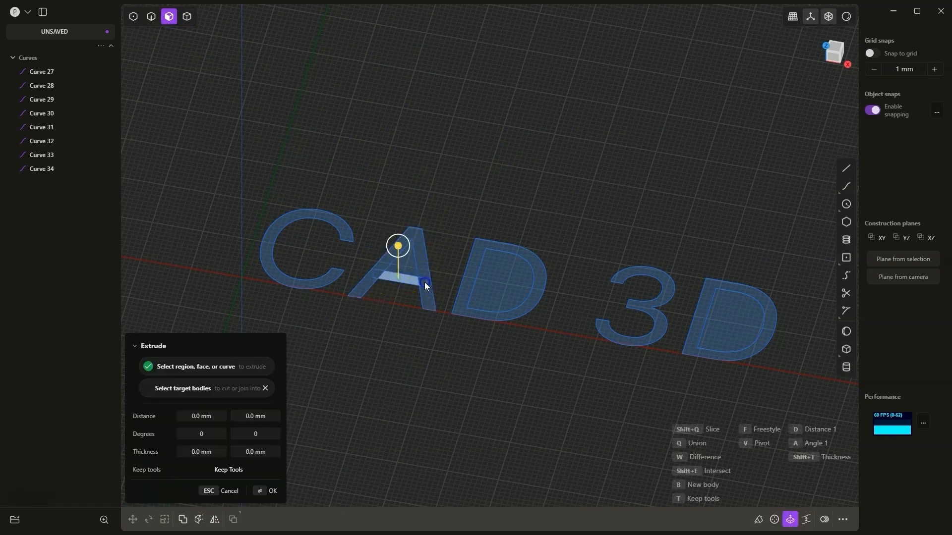
{"action": "left_click", "coordinate": [415, 260]}
{"action": "left_click", "coordinate": [394, 278]}
{"action": "left_click", "coordinate": [367, 286]}
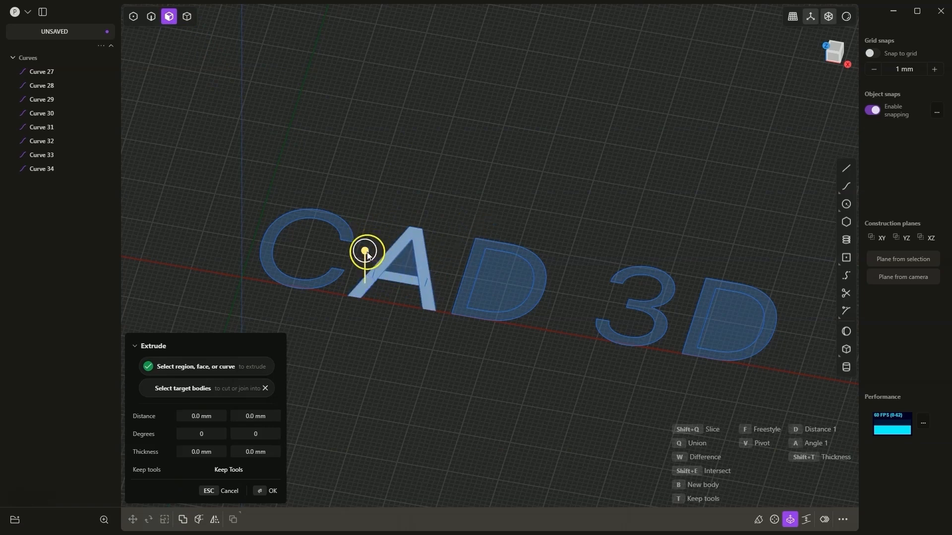
{"action": "left_click_drag", "start_coordinate": [366, 251], "coordinate": [365, 227]}
{"action": "left_click", "coordinate": [428, 466]}
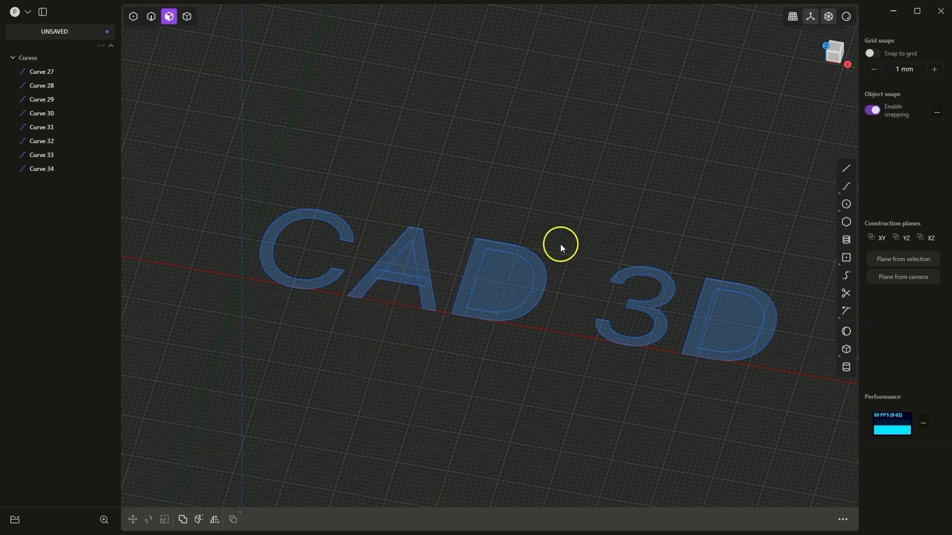
Trim away the overlapping curve segments where the crossbar meets the legs of the letter A.
{"action": "left_click", "coordinate": [849, 293]}
{"action": "scroll", "coordinate": [373, 278], "scroll_direction": "up", "scroll_amount": 3}
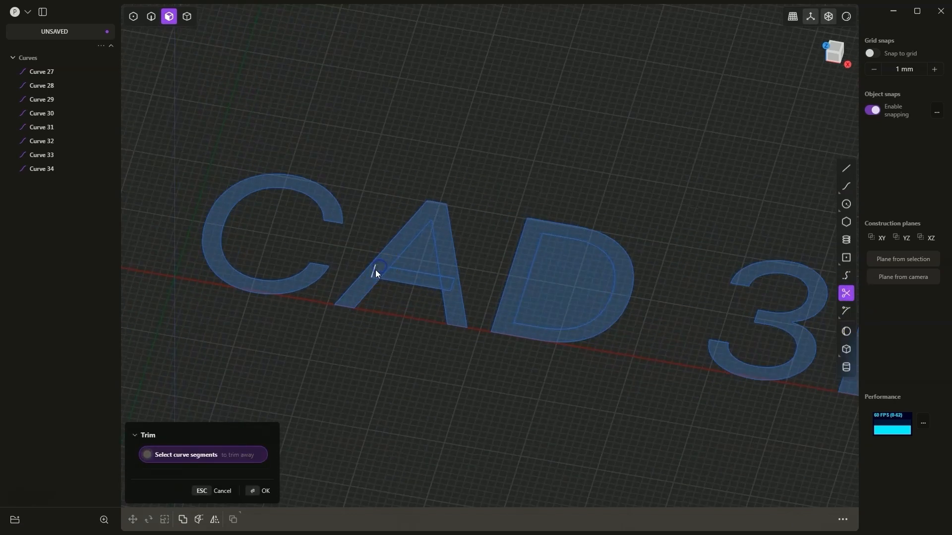
{"action": "left_click", "coordinate": [448, 285]}
{"action": "right_click", "coordinate": [397, 338]}
{"action": "left_click", "coordinate": [403, 267]}
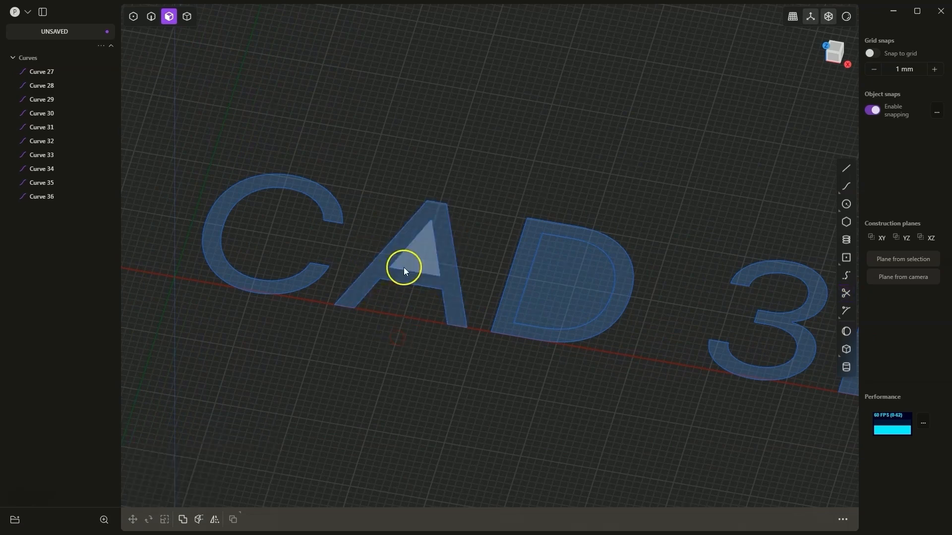
{"action": "left_click", "coordinate": [472, 239]}
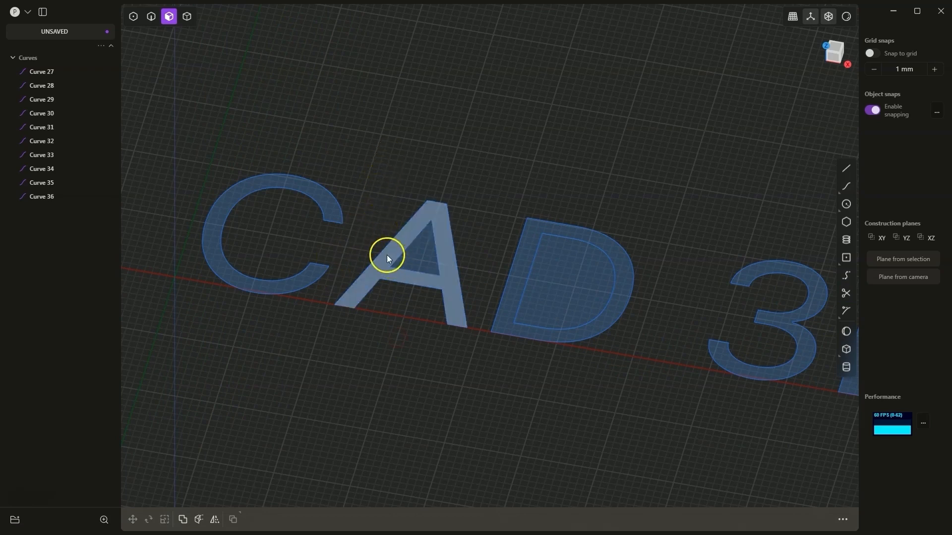
Extrude the C, A, D, 3 and D letter regions upward together by about 5.8 mm, leaving the letters' inner holes open.
{"action": "left_click", "coordinate": [280, 178]}
{"action": "key", "text": "e"}
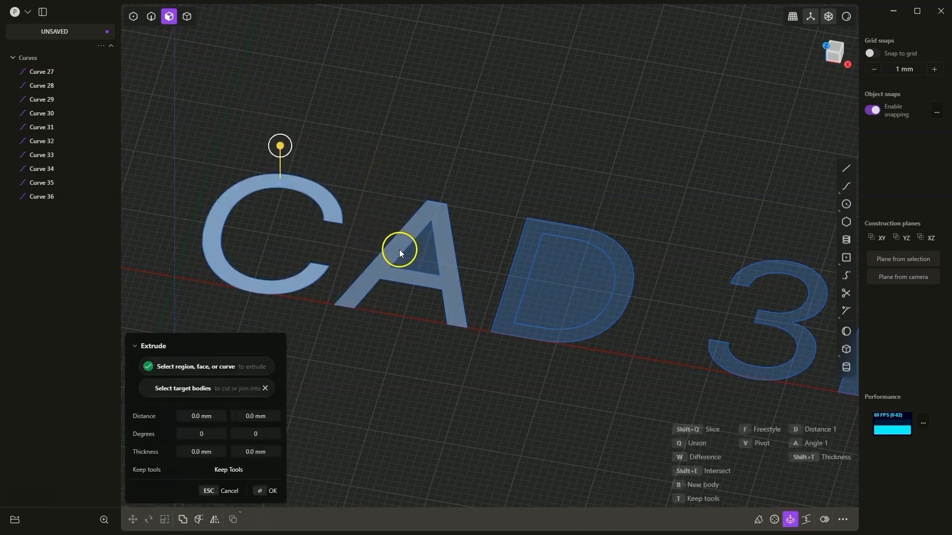
{"action": "left_click", "coordinate": [399, 249]}
{"action": "left_click", "coordinate": [529, 260]}
{"action": "scroll", "coordinate": [450, 270], "scroll_direction": "down", "scroll_amount": 2}
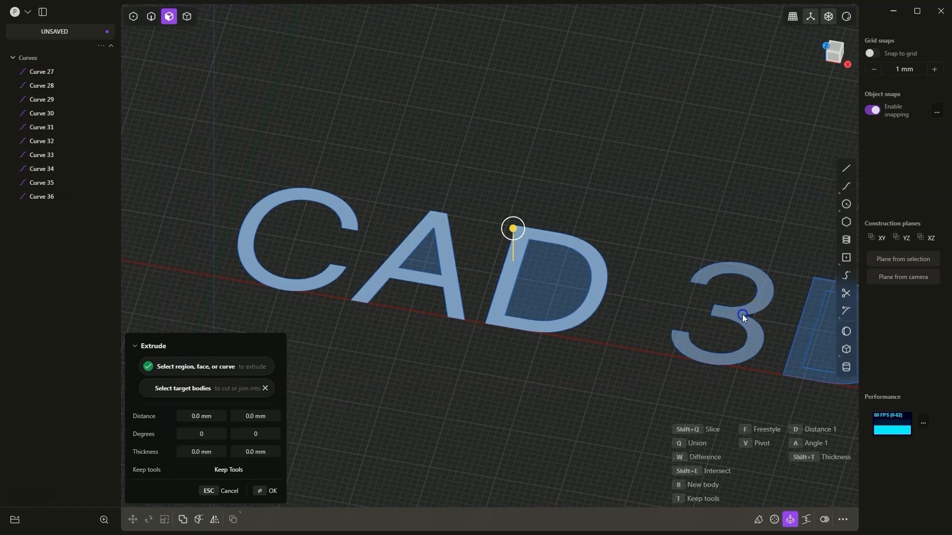
{"action": "left_click", "coordinate": [742, 314]}
{"action": "left_click", "coordinate": [810, 326]}
{"action": "scroll", "coordinate": [810, 326], "scroll_direction": "down", "scroll_amount": 1}
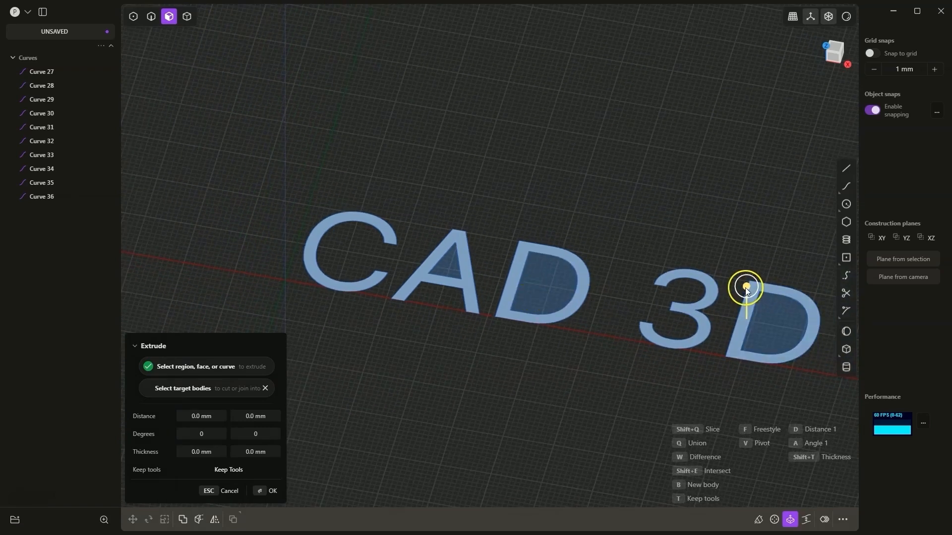
{"action": "left_click_drag", "start_coordinate": [744, 286], "coordinate": [742, 270]}
{"action": "key", "text": "Return"}
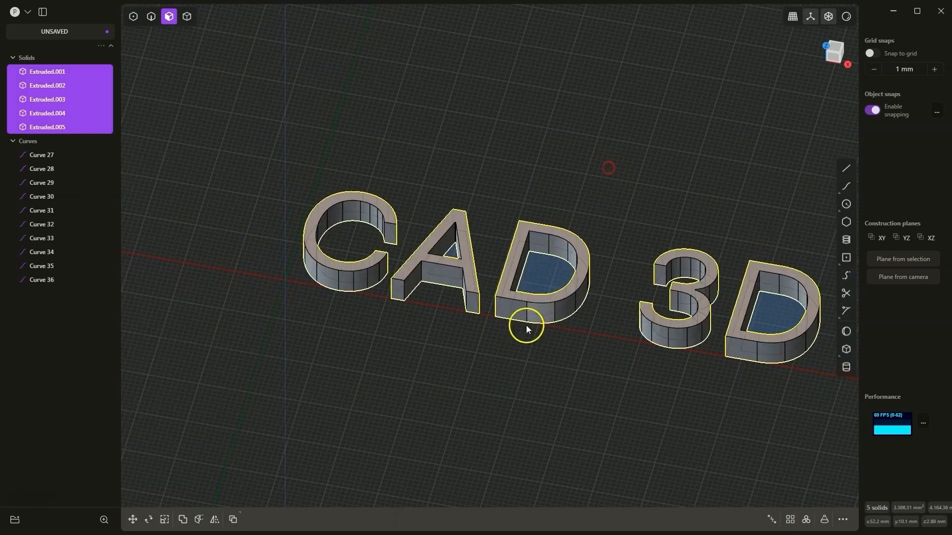
{"action": "left_click", "coordinate": [417, 350]}
Hide all ten source curves, Curve 27 through Curve 36.
{"action": "scroll", "coordinate": [444, 346], "scroll_direction": "down", "scroll_amount": 1}
{"action": "scroll", "coordinate": [444, 346], "scroll_direction": "down", "scroll_amount": 1}
{"action": "left_click", "coordinate": [42, 155]}
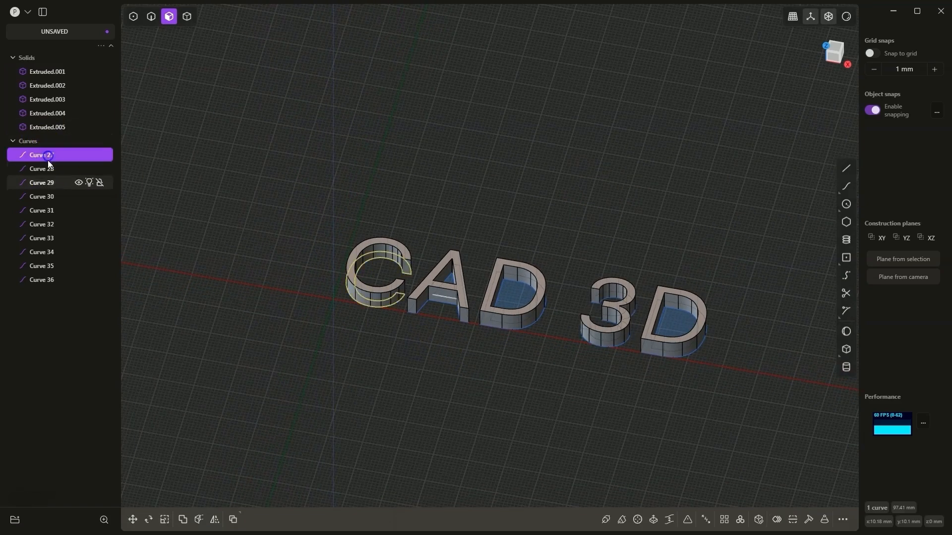
{"action": "left_click", "coordinate": [47, 281], "text": "shift"}
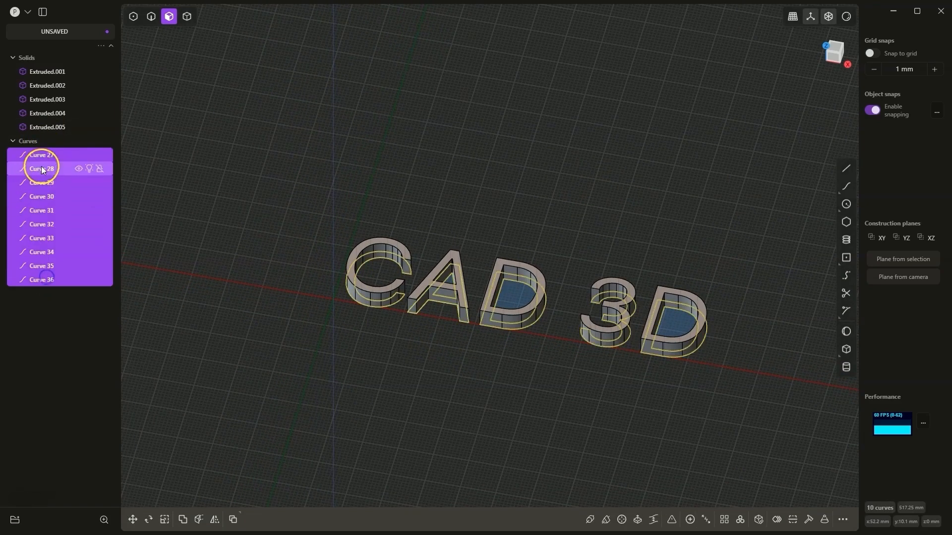
{"action": "left_click", "coordinate": [78, 155]}
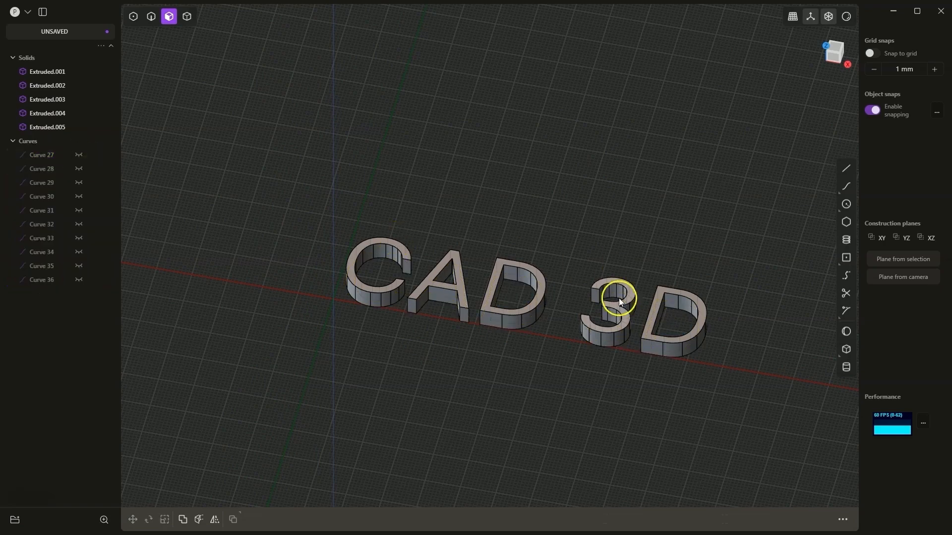
Offset the top face of the letter C by about -2.4 mm to make that letter shorter.
{"action": "right_click_drag", "start_coordinate": [619, 298], "coordinate": [519, 177]}
{"action": "left_click", "coordinate": [495, 308]}
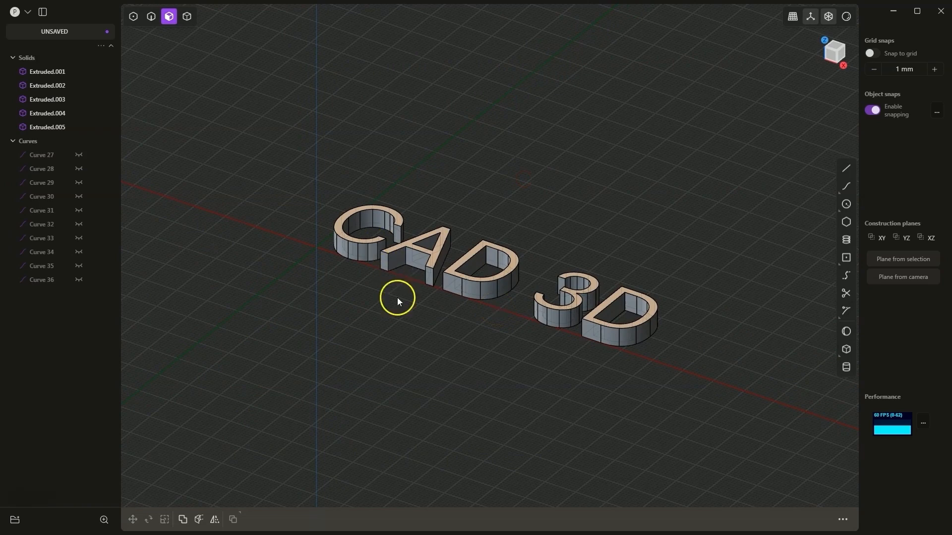
{"action": "left_click", "coordinate": [337, 226]}
{"action": "left_click_drag", "start_coordinate": [339, 192], "coordinate": [342, 201]}
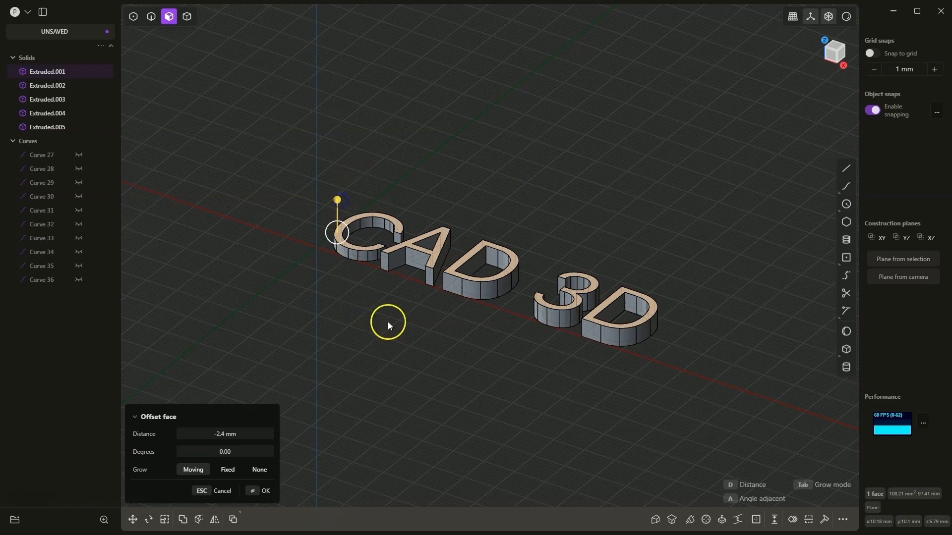
{"action": "left_click", "coordinate": [360, 297]}
{"action": "middle_click_drag", "start_coordinate": [326, 262], "coordinate": [412, 334]}
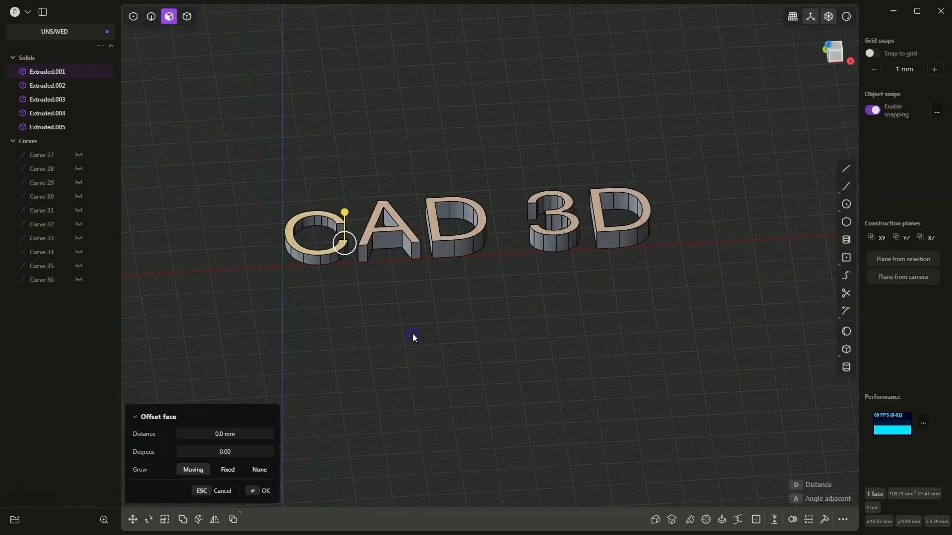
{"action": "left_click", "coordinate": [412, 334]}
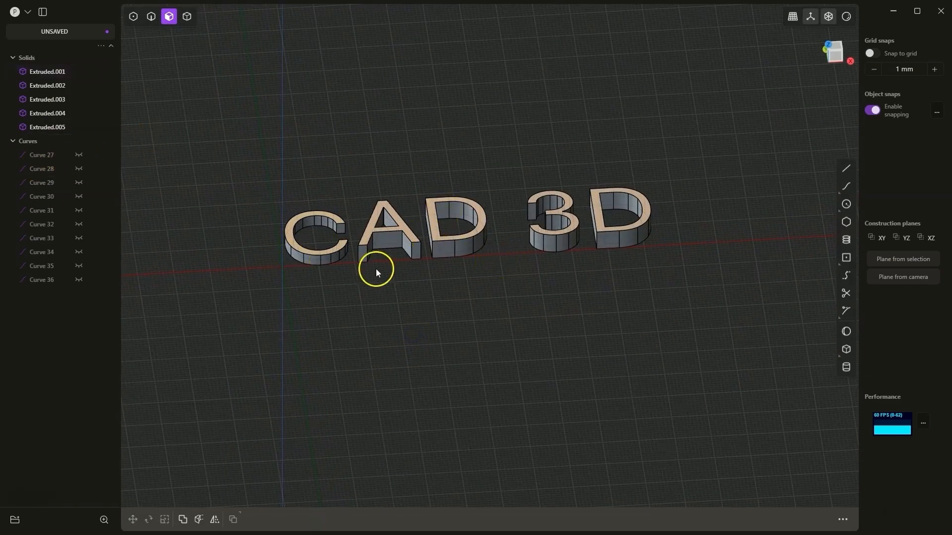
Hide all five extruded letter solids, Extruded.001 through Extruded.005.
{"action": "middle_click_drag", "start_coordinate": [376, 268], "coordinate": [415, 256]}
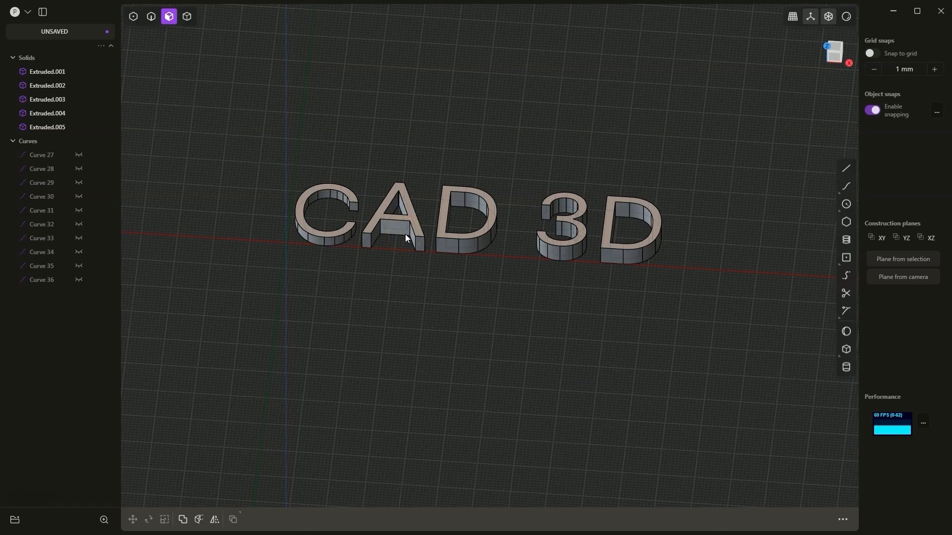
{"action": "left_click", "coordinate": [538, 259]}
{"action": "scroll", "coordinate": [284, 308], "scroll_direction": "down", "scroll_amount": 9}
{"action": "scroll", "coordinate": [430, 270], "scroll_direction": "down", "scroll_amount": 4}
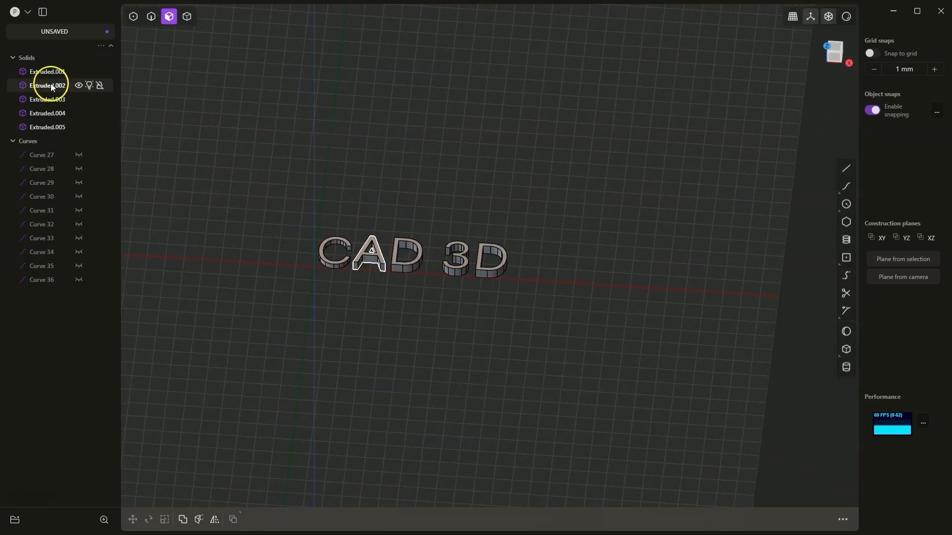
{"action": "left_click", "coordinate": [66, 73]}
{"action": "left_click", "coordinate": [49, 128], "text": "shift"}
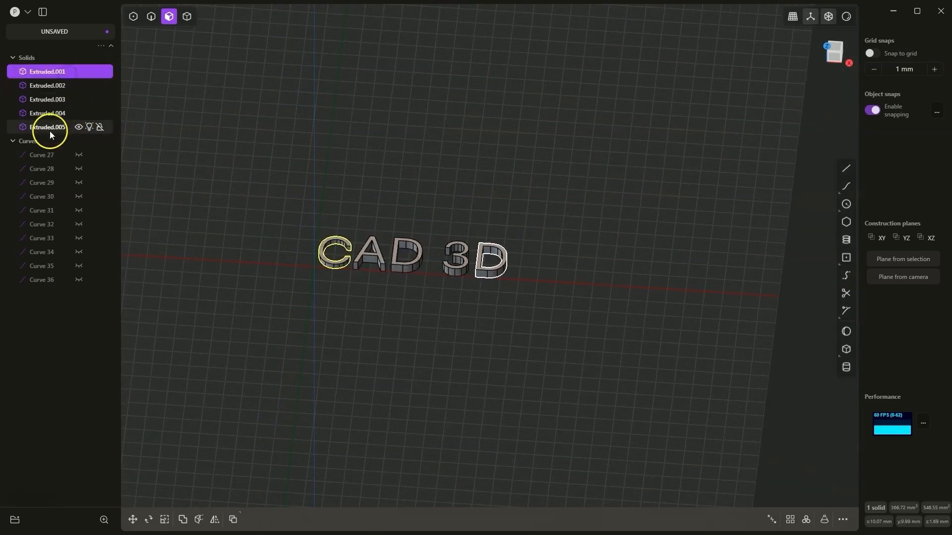
{"action": "left_click", "coordinate": [78, 70]}
{"action": "left_click", "coordinate": [536, 367]}
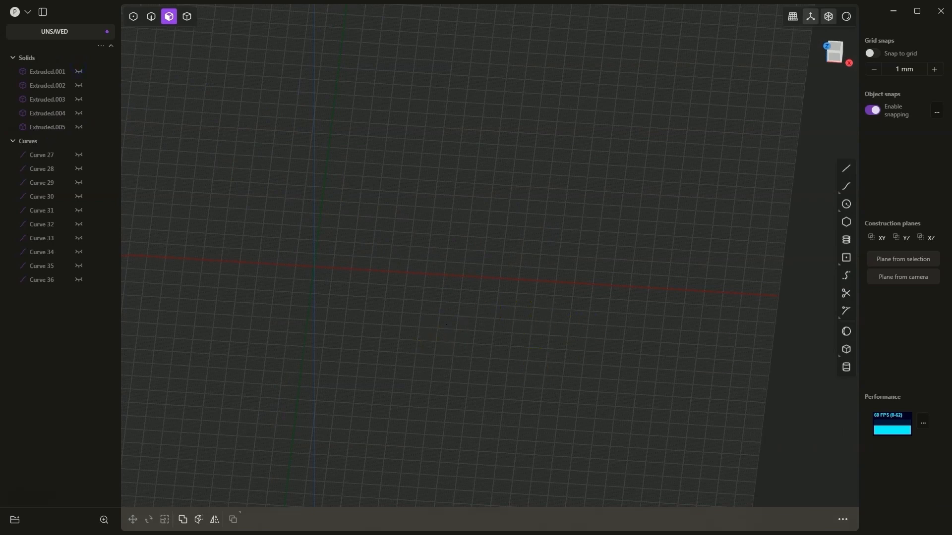
Create a corner box from the origin with a square base about 84 mm wide and a height of about 78 mm.
{"action": "middle_click_drag", "start_coordinate": [583, 407], "coordinate": [439, 300]}
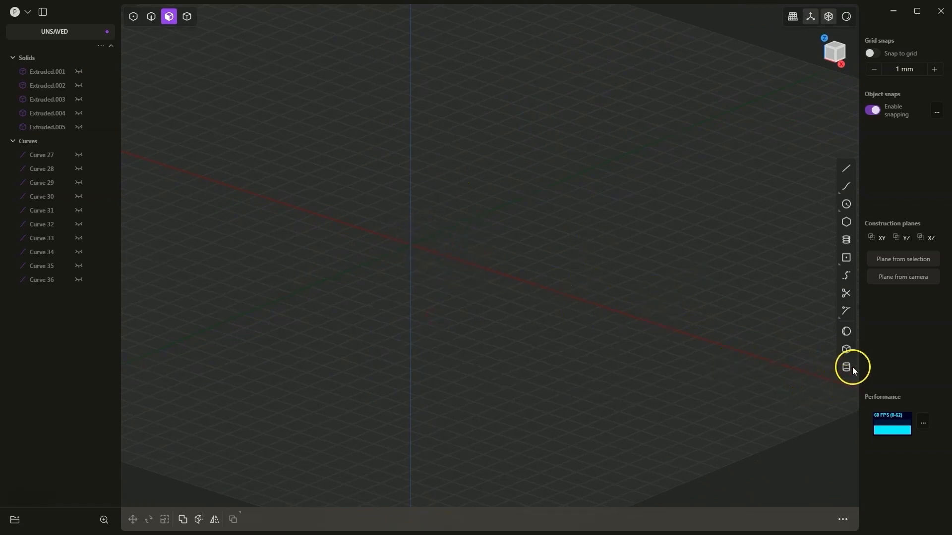
{"action": "left_click", "coordinate": [847, 349]}
{"action": "left_click", "coordinate": [411, 245]}
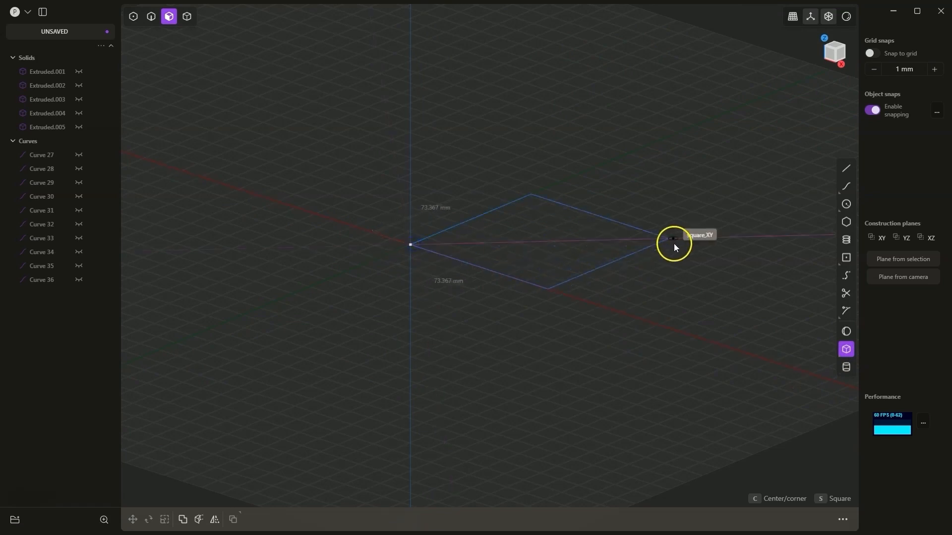
{"action": "left_click", "coordinate": [673, 243]}
{"action": "left_click", "coordinate": [685, 64]}
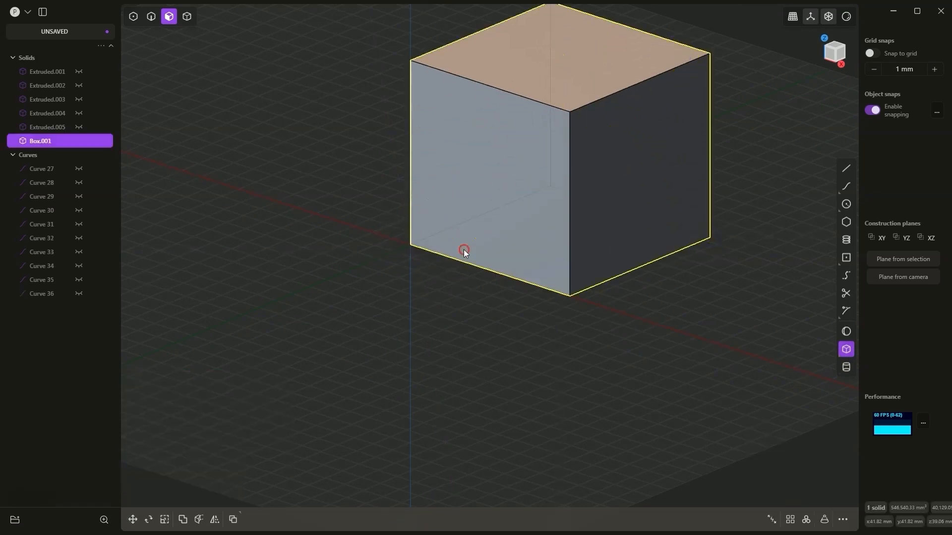
{"action": "scroll", "coordinate": [505, 342], "scroll_direction": "down", "scroll_amount": 3}
{"action": "left_click", "coordinate": [424, 330]}
Set a temporary construction plane on the box's side face that points along the positive X axis.
{"action": "middle_click_drag", "start_coordinate": [424, 329], "coordinate": [495, 383]}
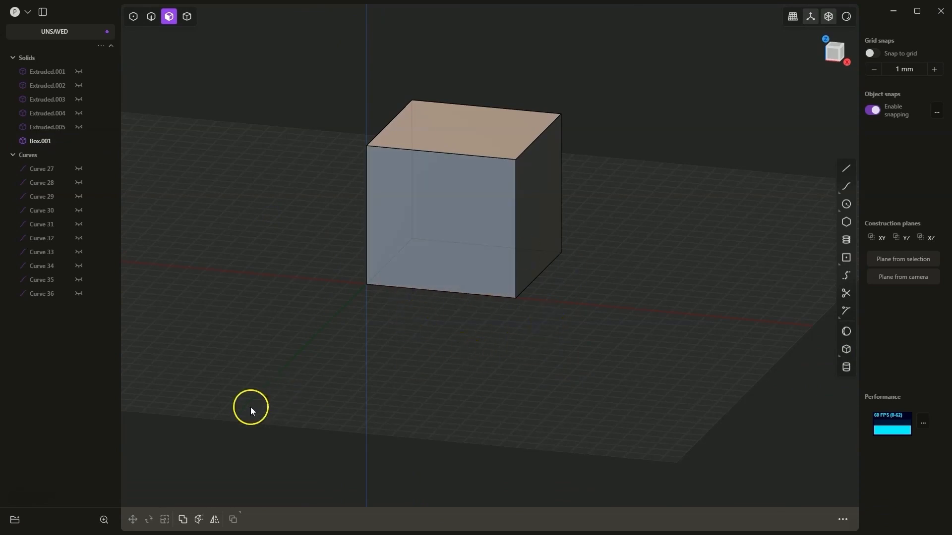
{"action": "left_click", "coordinate": [529, 189]}
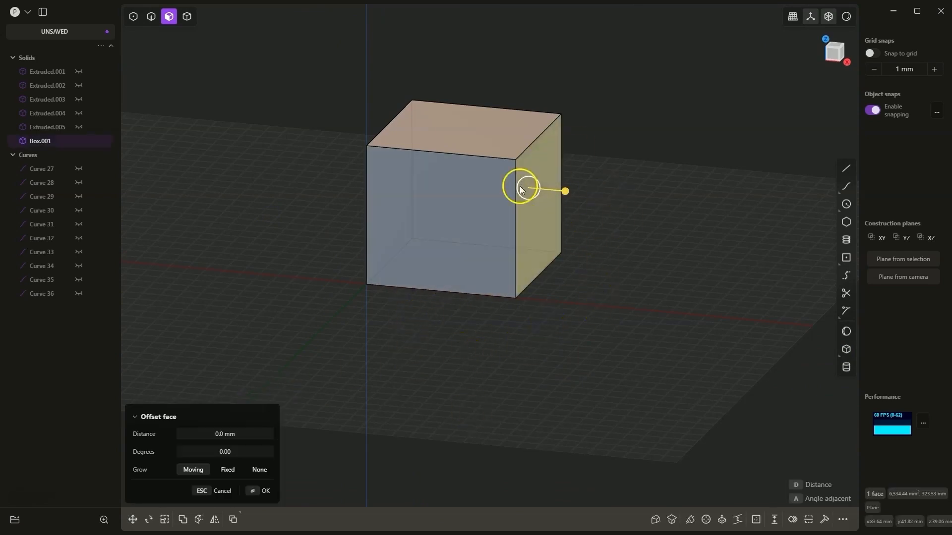
{"action": "key", "text": "space"}
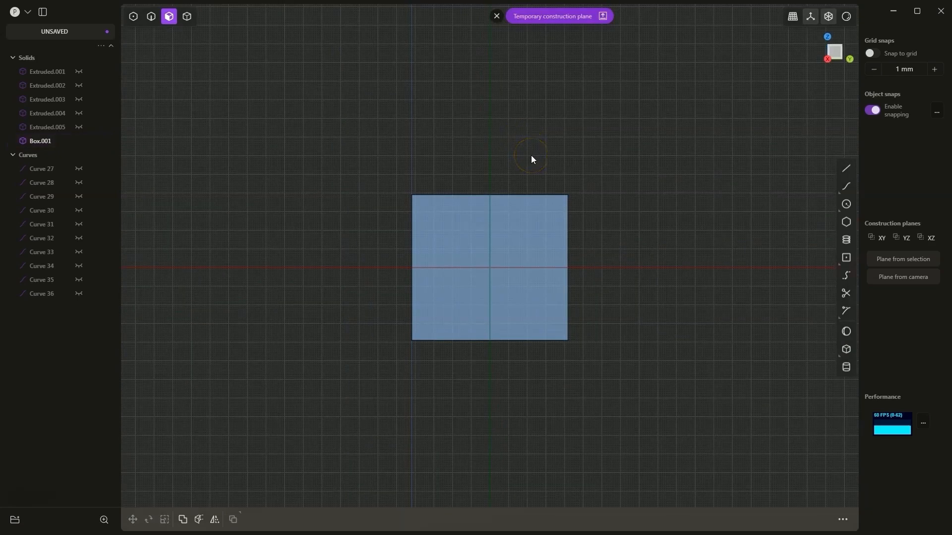
Start a Text object on the face plane with the content "CAD3D" in the Roboto font.
{"action": "type", "text": "f"}
{"action": "type", "text": "te"}
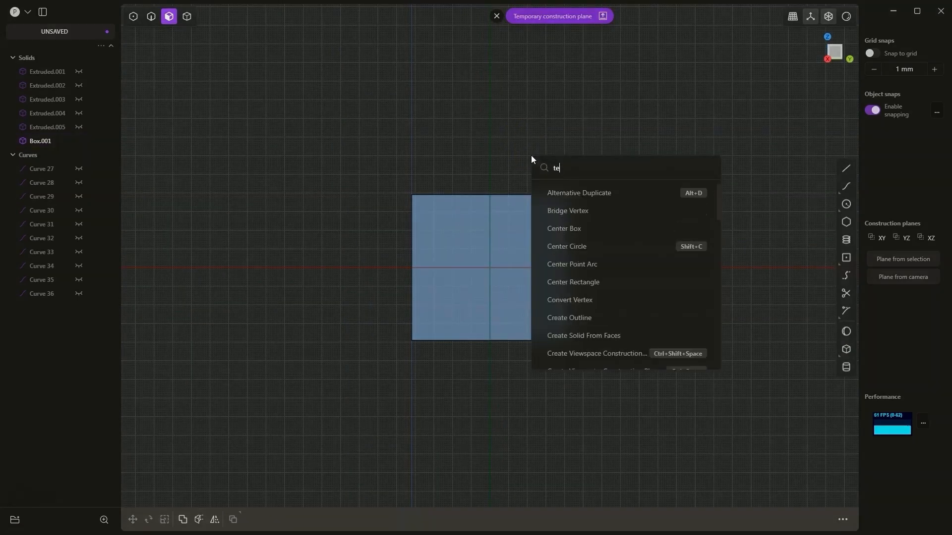
{"action": "type", "text": "x"}
{"action": "left_click", "coordinate": [573, 263]}
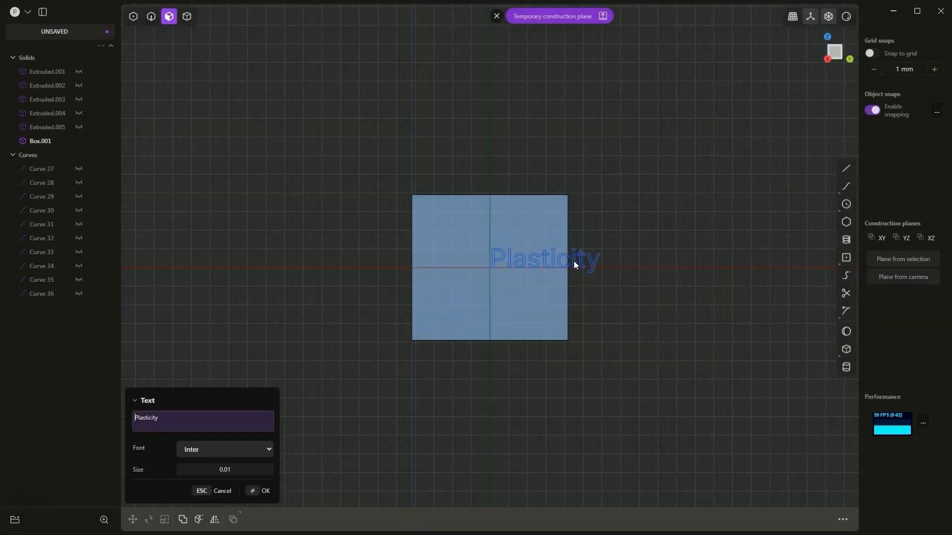
{"action": "left_click_drag", "start_coordinate": [180, 421], "coordinate": [121, 410]}
{"action": "type", "text": "CAD"}
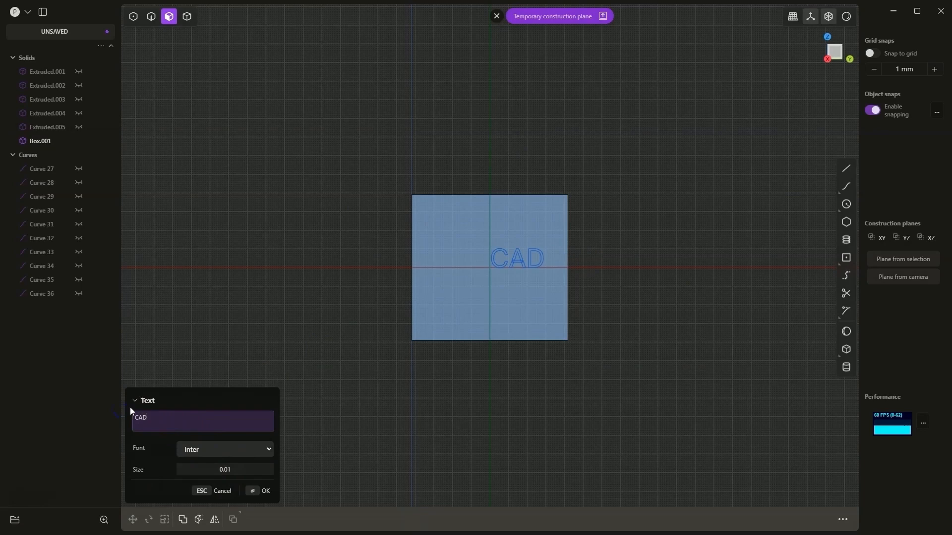
{"action": "type", "text": "3D"}
{"action": "left_click", "coordinate": [244, 449]}
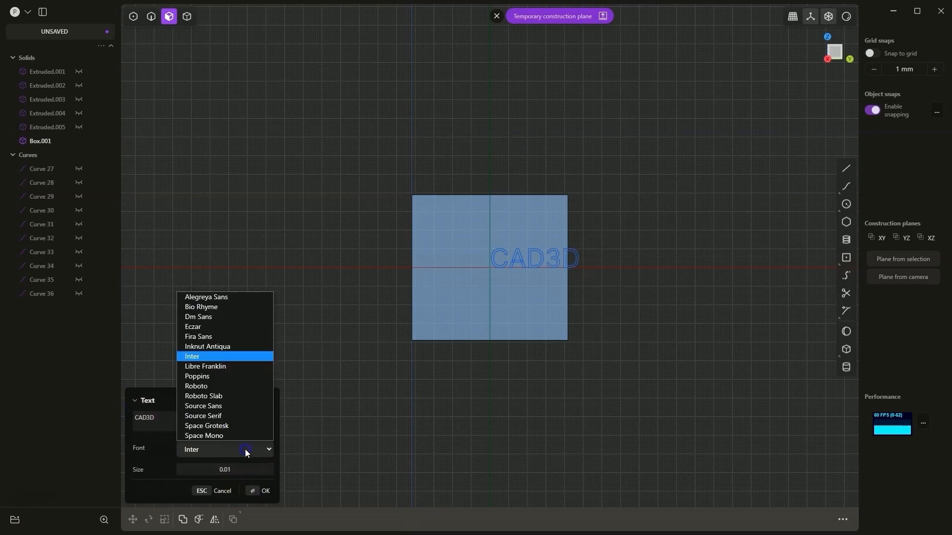
{"action": "left_click", "coordinate": [221, 386]}
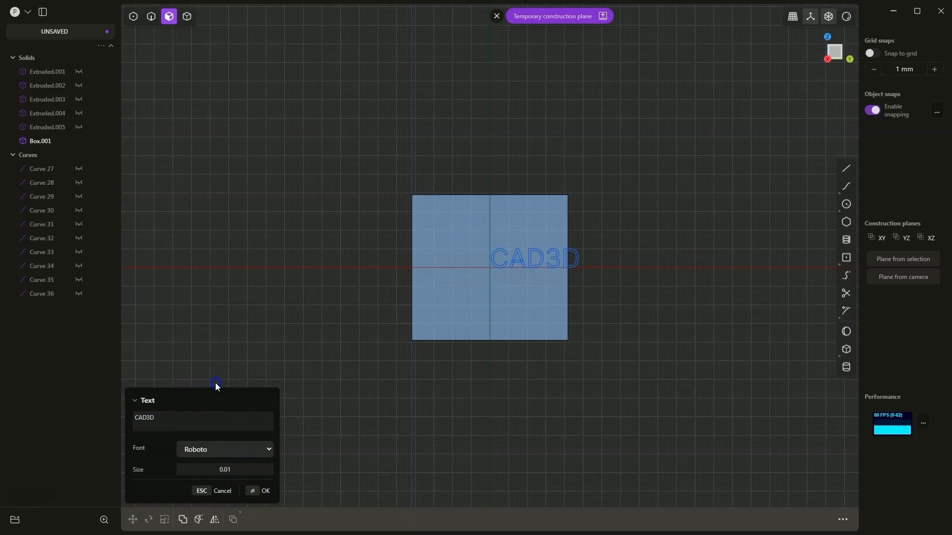
Set the text size to 0.015 and create the text outlines.
{"action": "left_click", "coordinate": [246, 473]}
{"action": "mouse_move", "coordinate": [245, 474]}
{"action": "left_mouse_down"}
{"action": "mouse_move", "coordinate": [256, 476]}
{"action": "mouse_move", "coordinate": [244, 474]}
{"action": "left_mouse_up"}
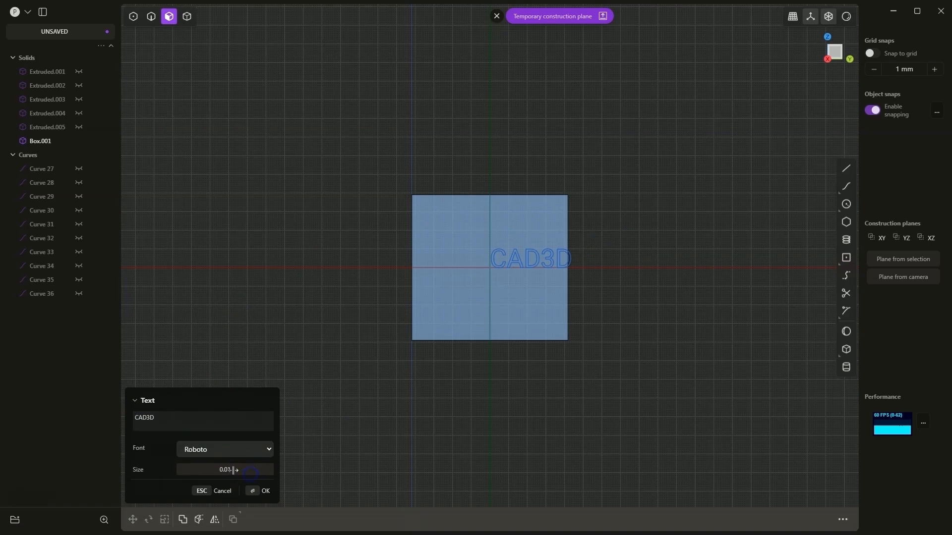
{"action": "left_click", "coordinate": [239, 470]}
{"action": "left_click", "coordinate": [239, 471]}
{"action": "type", "text": "5"}
{"action": "left_click", "coordinate": [154, 459]}
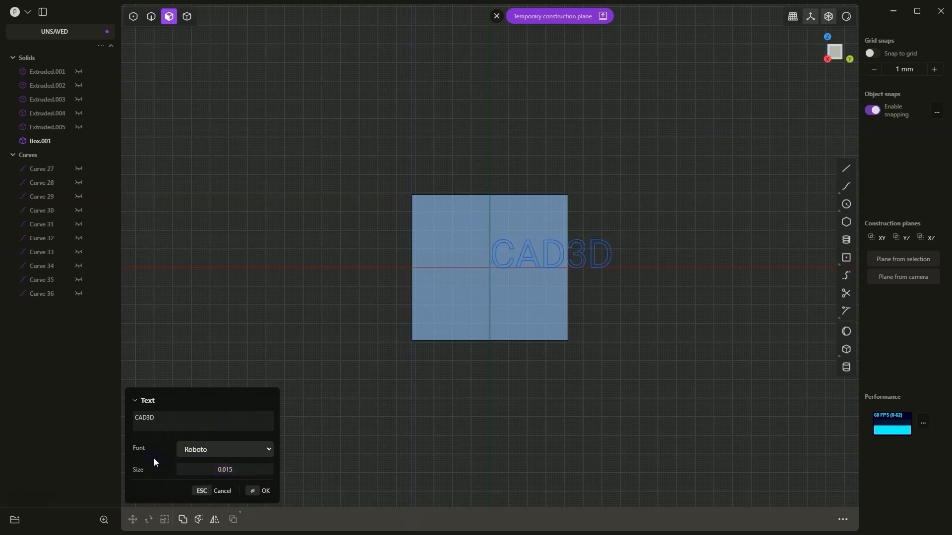
{"action": "left_click", "coordinate": [265, 492]}
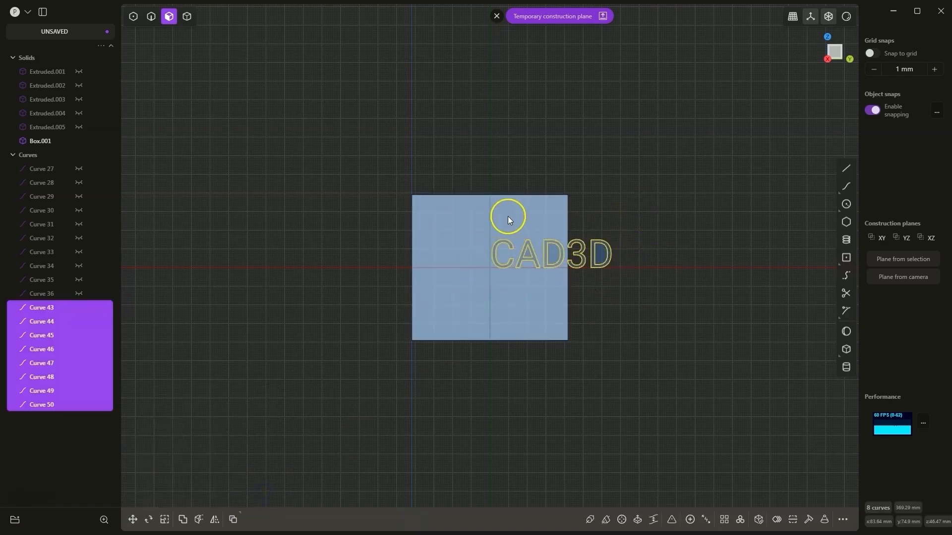
Move the CAD3D outlines within the face plane by about 13.55 mm in Y and 7.44 mm in Z.
{"action": "key", "text": "g"}
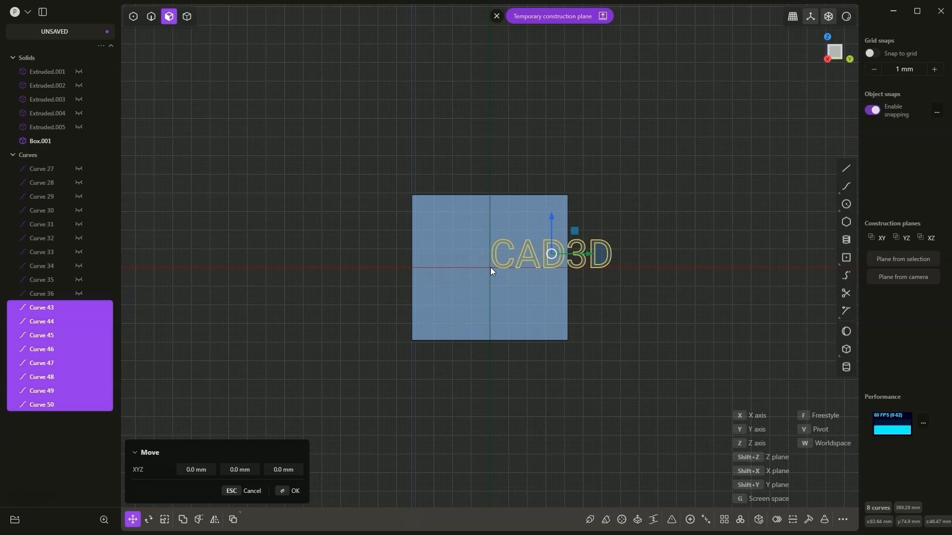
{"action": "left_click_drag", "start_coordinate": [590, 255], "coordinate": [526, 252]}
{"action": "left_click_drag", "start_coordinate": [487, 214], "coordinate": [488, 227]}
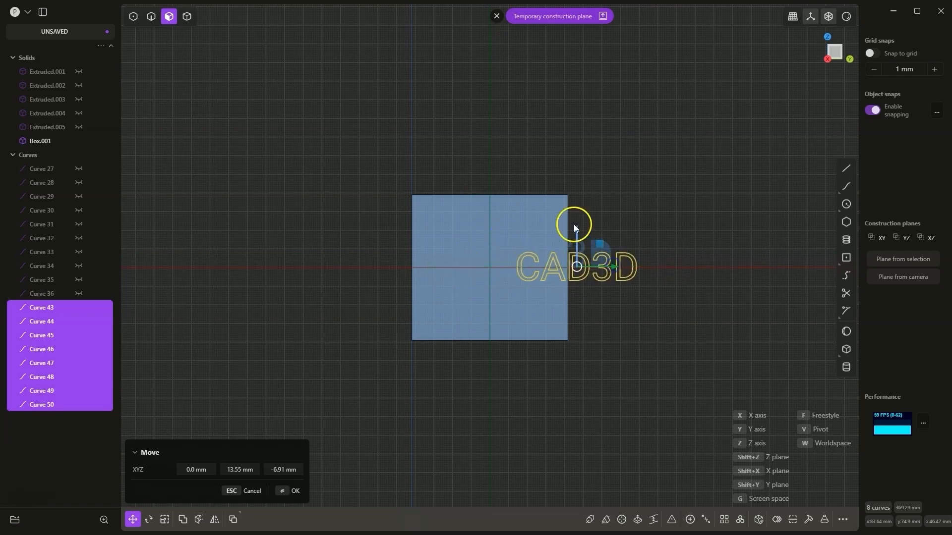
{"action": "left_click", "coordinate": [576, 206]}
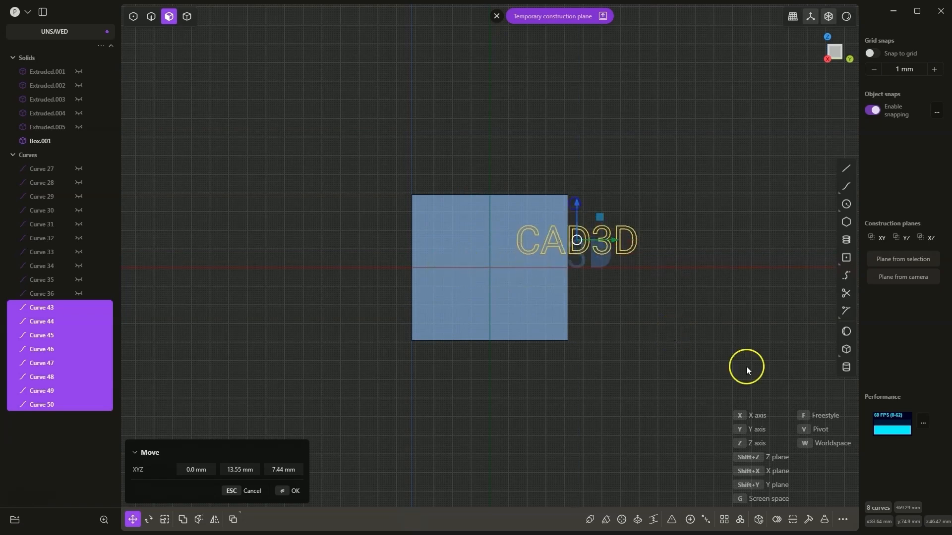
Move the CAD3D outlines freestyle from their middle point onto the centre of the box's side face.
{"action": "left_click", "coordinate": [805, 431]}
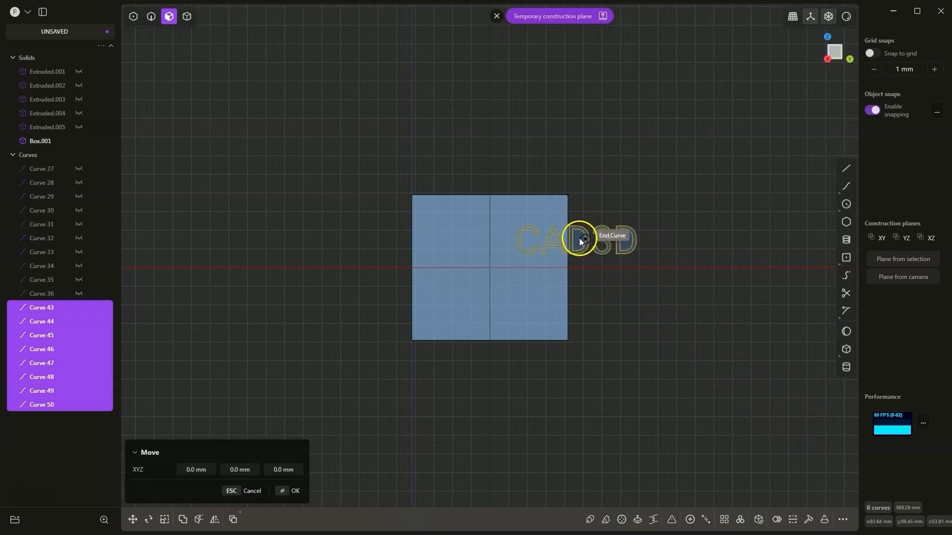
{"action": "scroll", "coordinate": [578, 239], "scroll_direction": "up", "scroll_amount": 3}
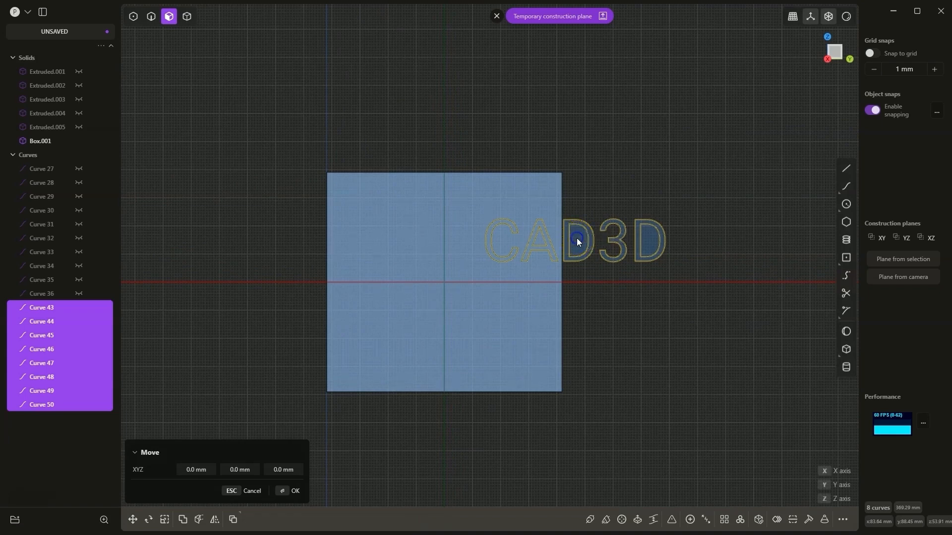
{"action": "left_click", "coordinate": [576, 238]}
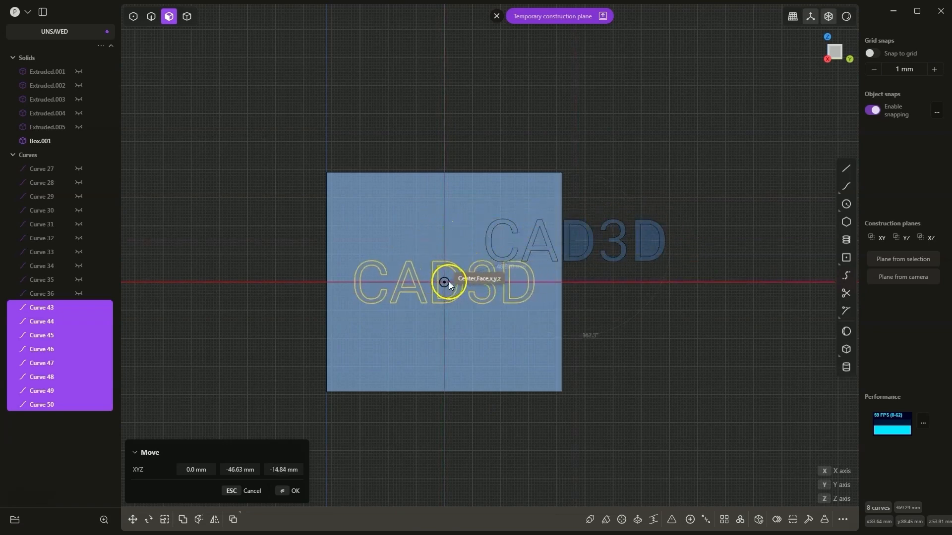
{"action": "left_click", "coordinate": [447, 281]}
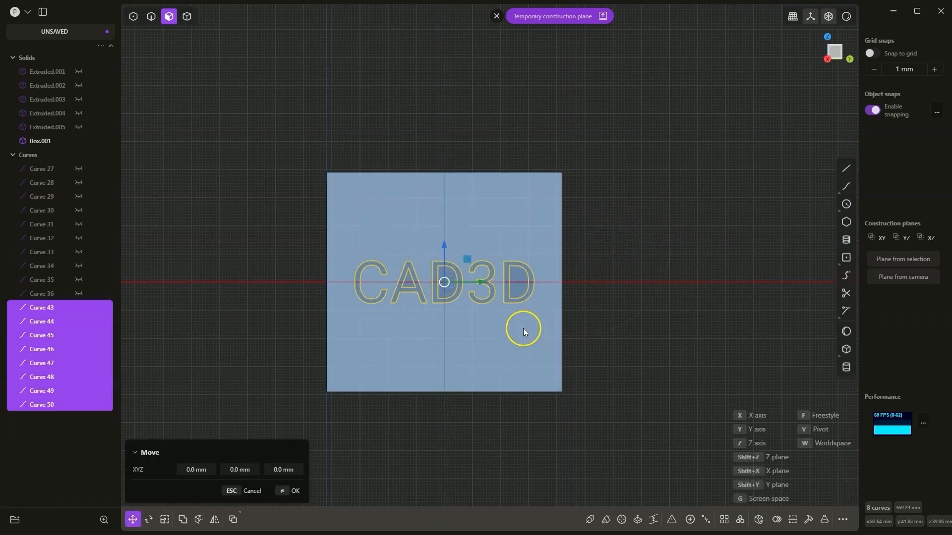
{"action": "left_click", "coordinate": [292, 492]}
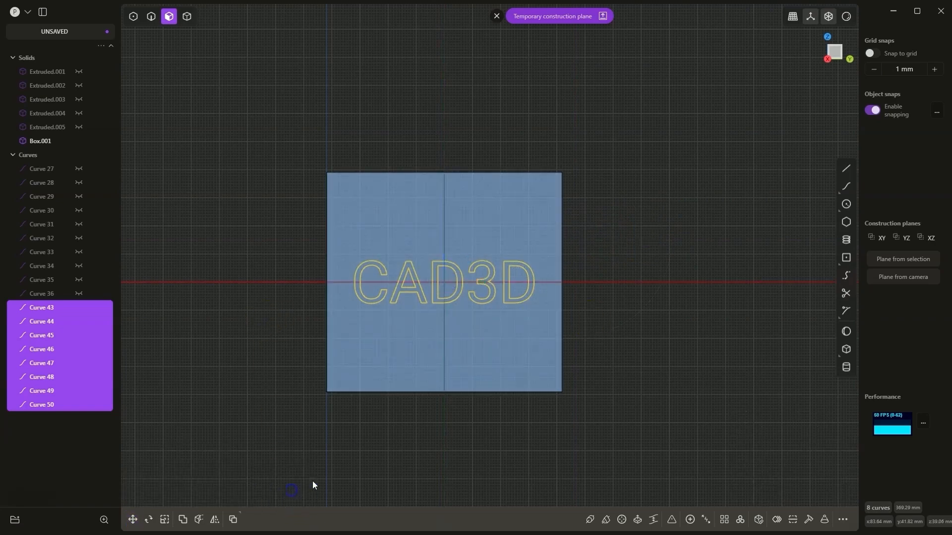
Exit the temporary construction plane and view the box at an angle with its lettered face in front.
{"action": "right_click_drag", "start_coordinate": [313, 483], "coordinate": [417, 397]}
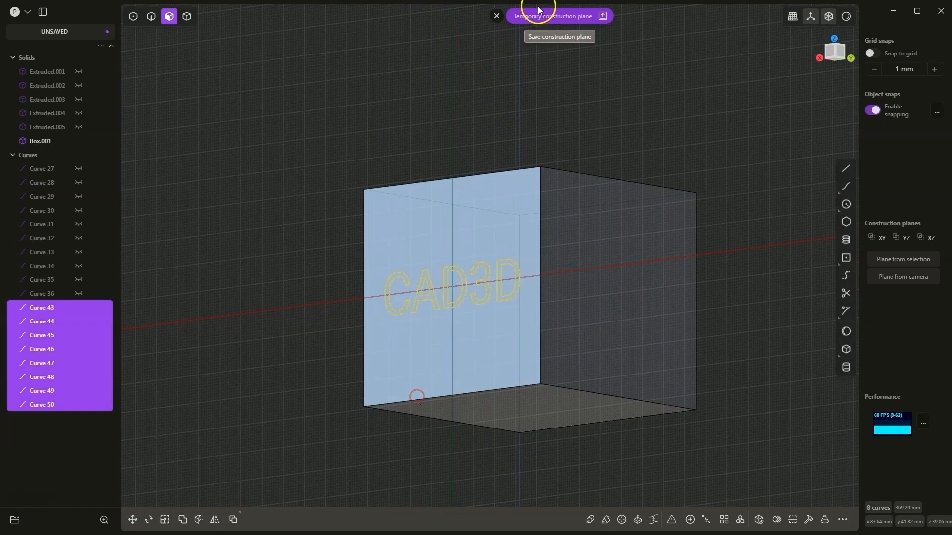
{"action": "left_click", "coordinate": [497, 16]}
{"action": "right_click_drag", "start_coordinate": [494, 148], "coordinate": [617, 205]}
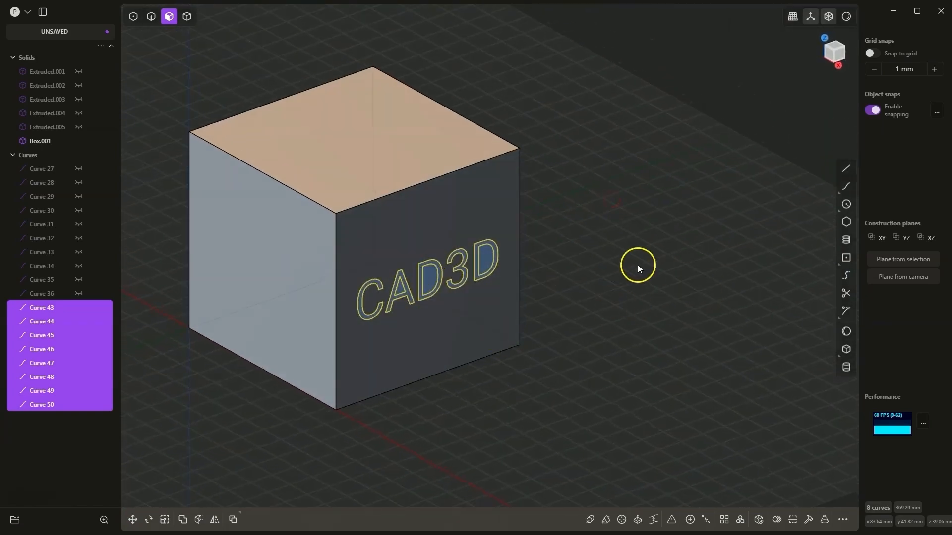
{"action": "scroll", "coordinate": [808, 260], "scroll_direction": "down", "scroll_amount": 1}
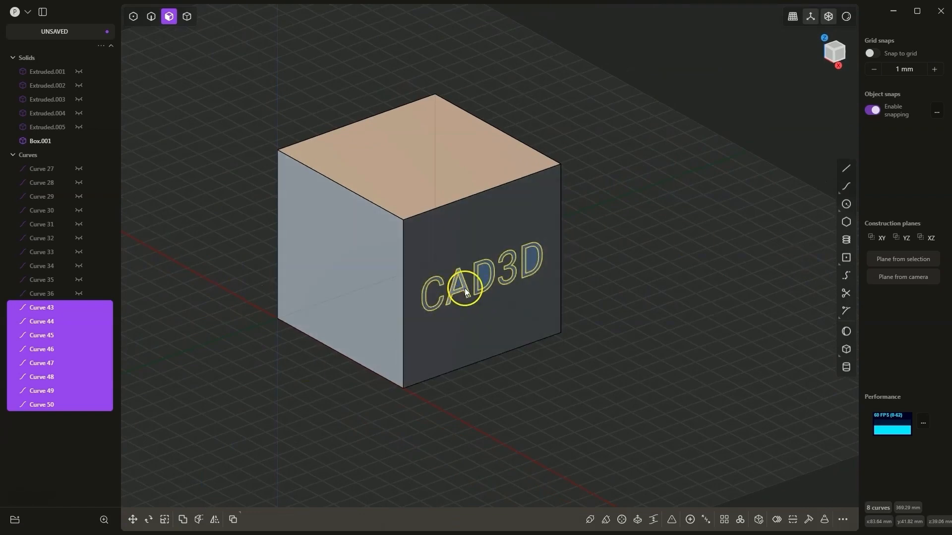
Extrude the selected CAD3D outline curves outward from the box face by 5.08 mm.
{"action": "scroll", "coordinate": [465, 292], "scroll_direction": "up", "scroll_amount": 2}
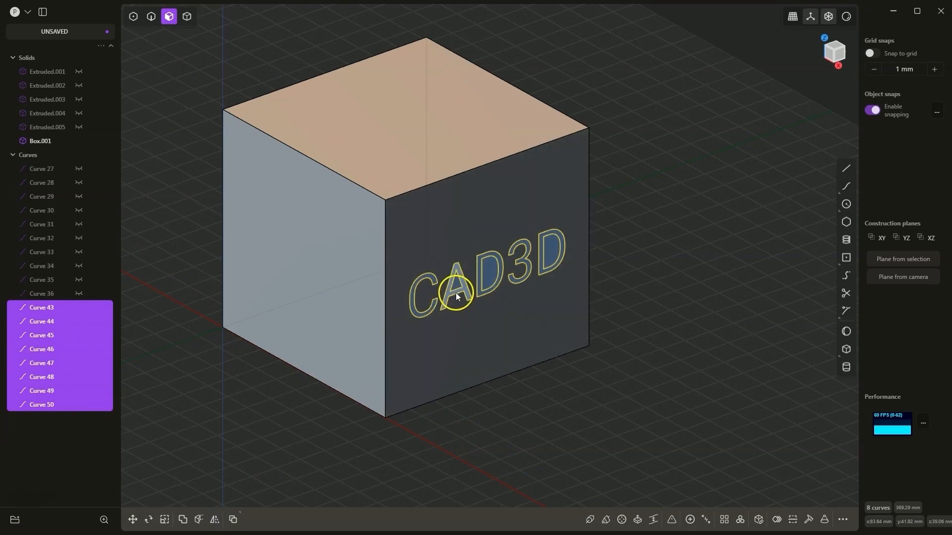
{"action": "key", "text": "e"}
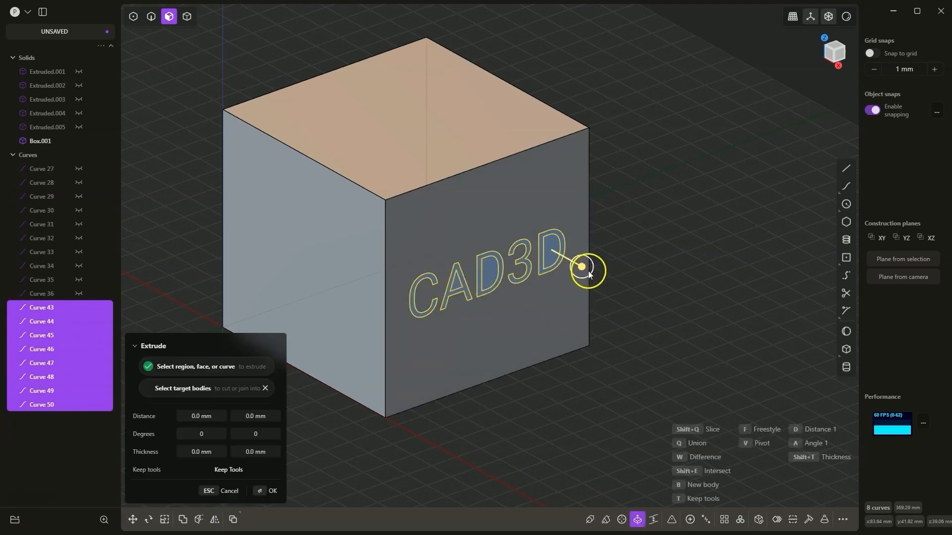
{"action": "left_click_drag", "start_coordinate": [582, 270], "coordinate": [615, 288]}
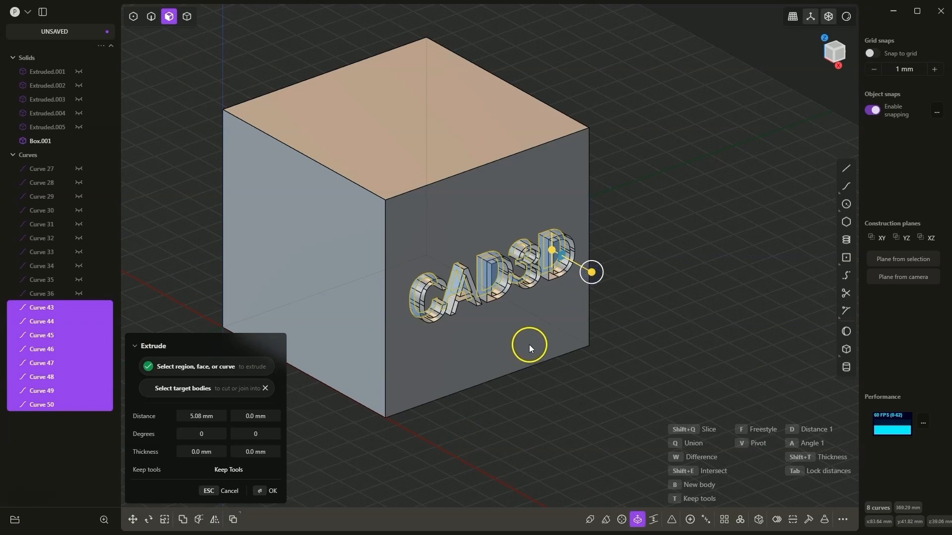
{"action": "left_click", "coordinate": [273, 492]}
{"action": "middle_click_drag", "start_coordinate": [356, 479], "coordinate": [468, 440]}
{"action": "scroll", "coordinate": [451, 303], "scroll_direction": "up", "scroll_amount": 2}
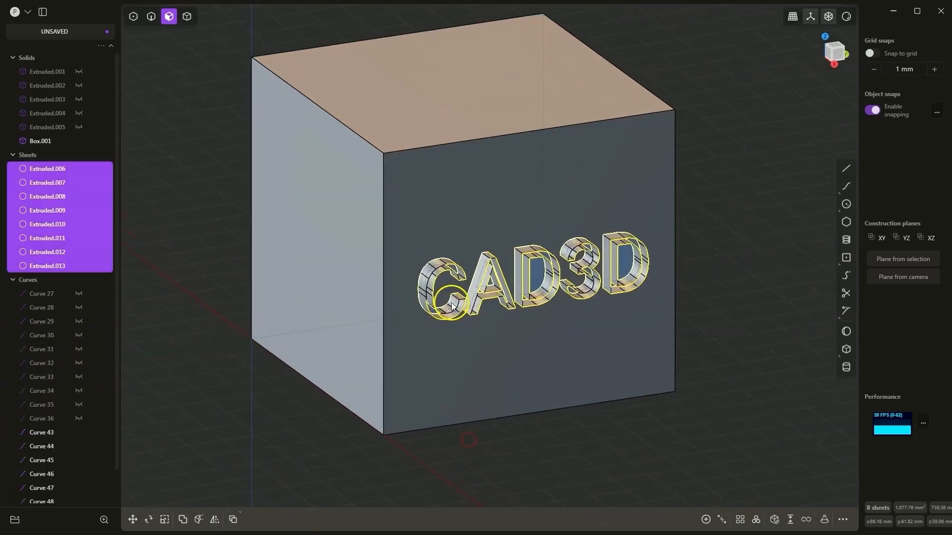
Examine the extruded letter sheets one by one to see which outlines form each of them.
{"action": "left_click", "coordinate": [508, 178]}
{"action": "left_click", "coordinate": [788, 174]}
{"action": "middle_click_drag", "start_coordinate": [590, 274], "coordinate": [534, 252]}
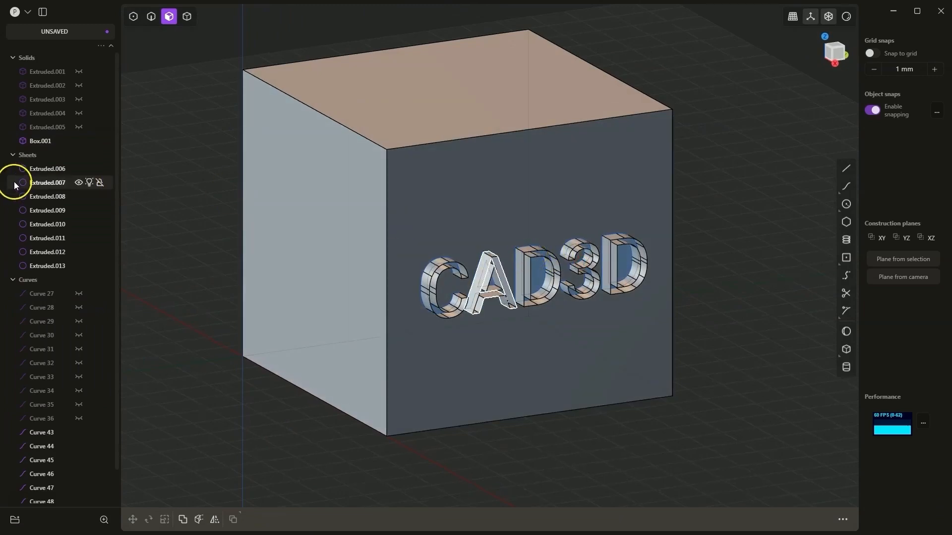
{"action": "left_click", "coordinate": [41, 170]}
{"action": "left_click", "coordinate": [41, 184]}
{"action": "left_click", "coordinate": [42, 197]}
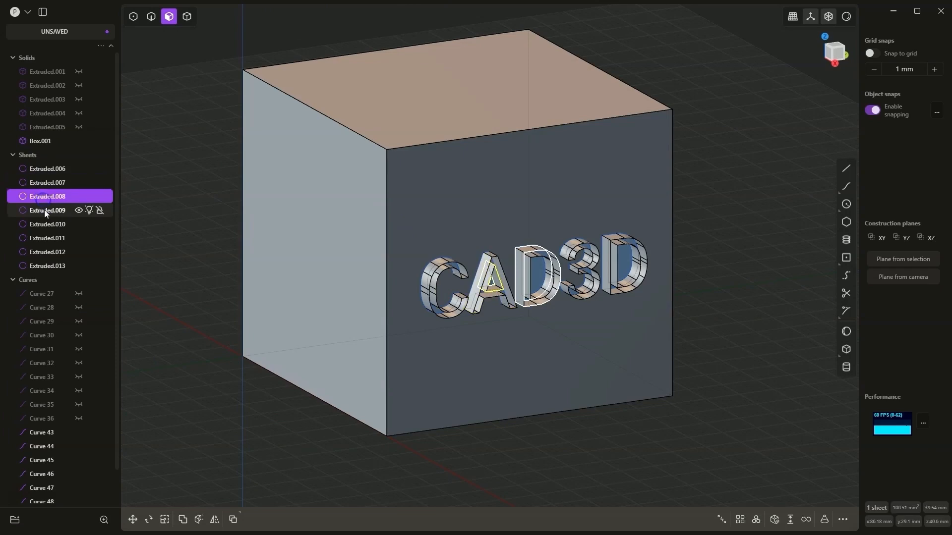
{"action": "left_click", "coordinate": [44, 211]}
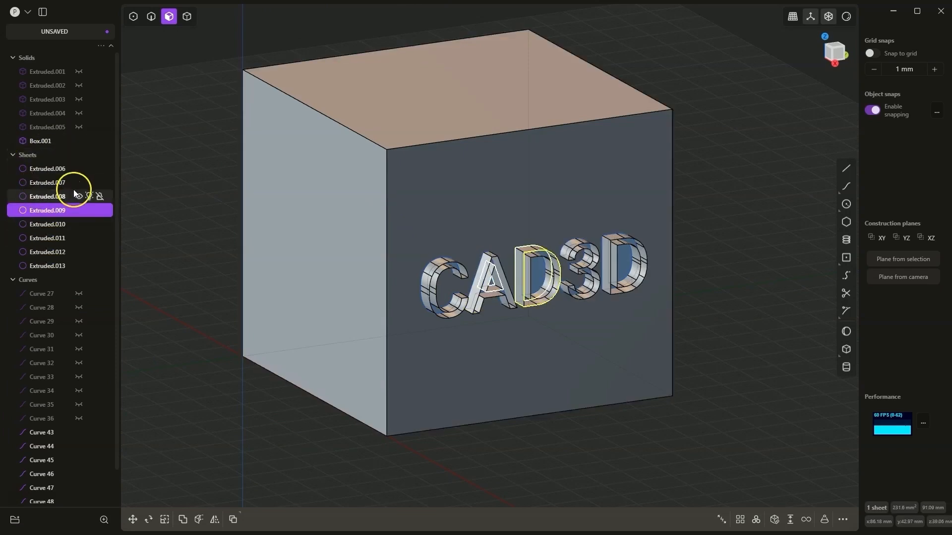
Undo the extrusion of the CAD3D outline curves and clear the selection.
{"action": "key", "text": "Escape"}
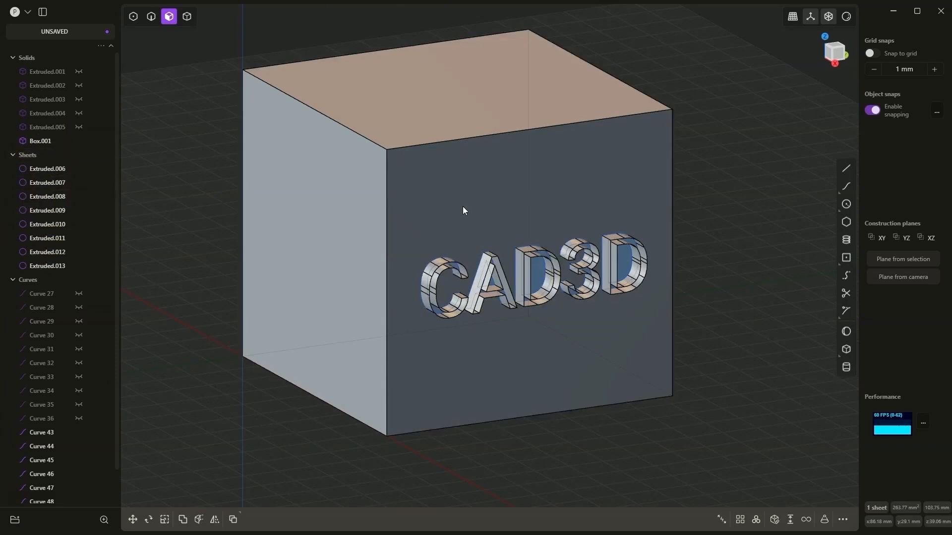
{"action": "left_click", "coordinate": [462, 207]}
{"action": "key", "text": "ctrl+z"}
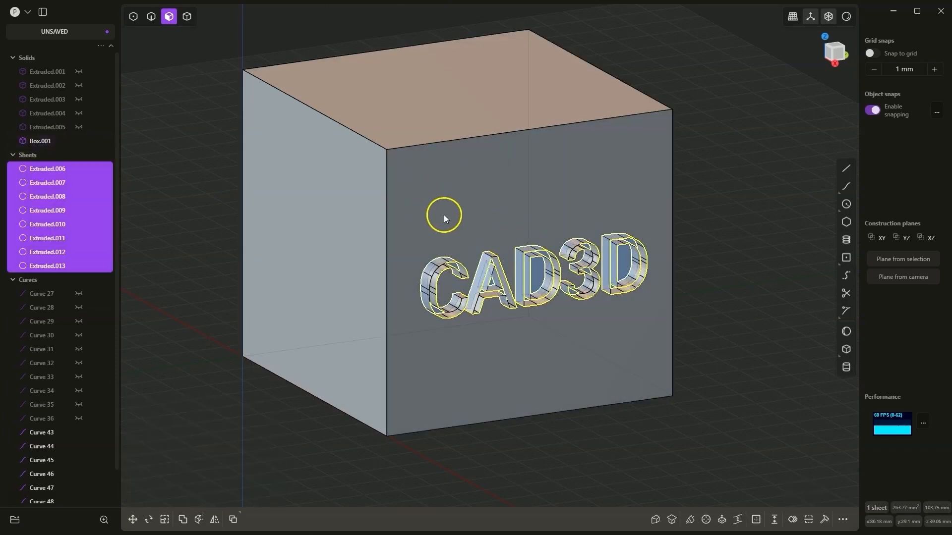
{"action": "key", "text": "ctrl+z"}
{"action": "key", "text": "Escape"}
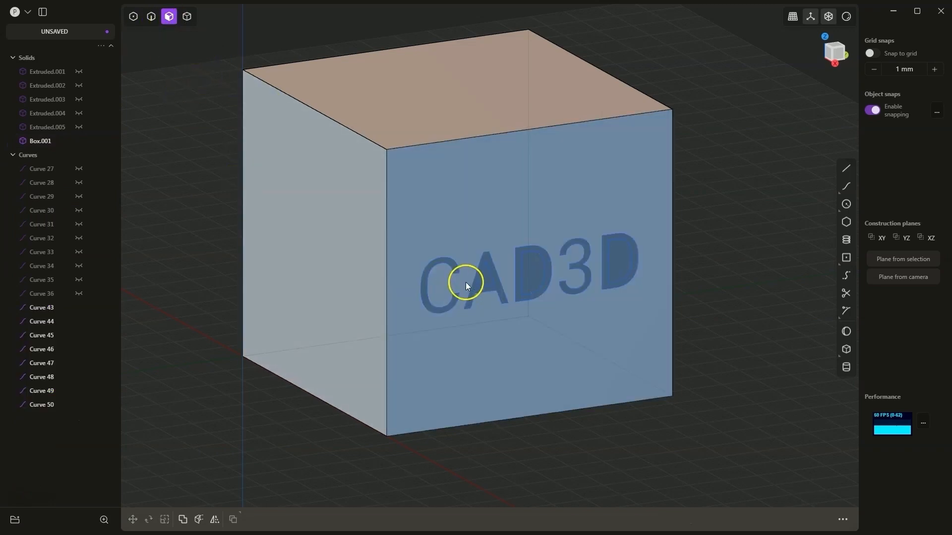
Extrude the five letter regions C, A, D, 3 and D outward from the box's side face by 4.06 mm.
{"action": "left_click", "coordinate": [447, 261]}
{"action": "key", "text": "e"}
{"action": "left_click", "coordinate": [487, 259]}
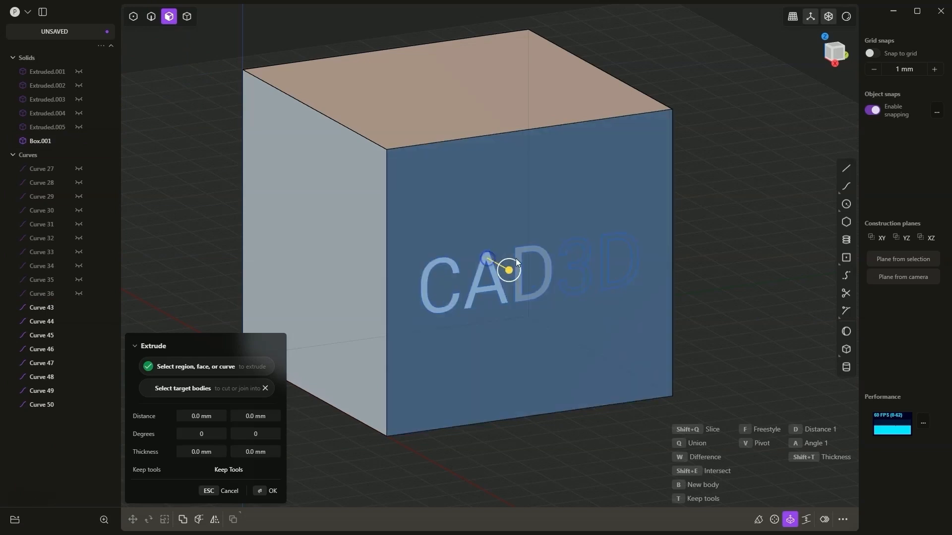
{"action": "left_click", "coordinate": [520, 252]}
{"action": "left_click", "coordinate": [570, 246]}
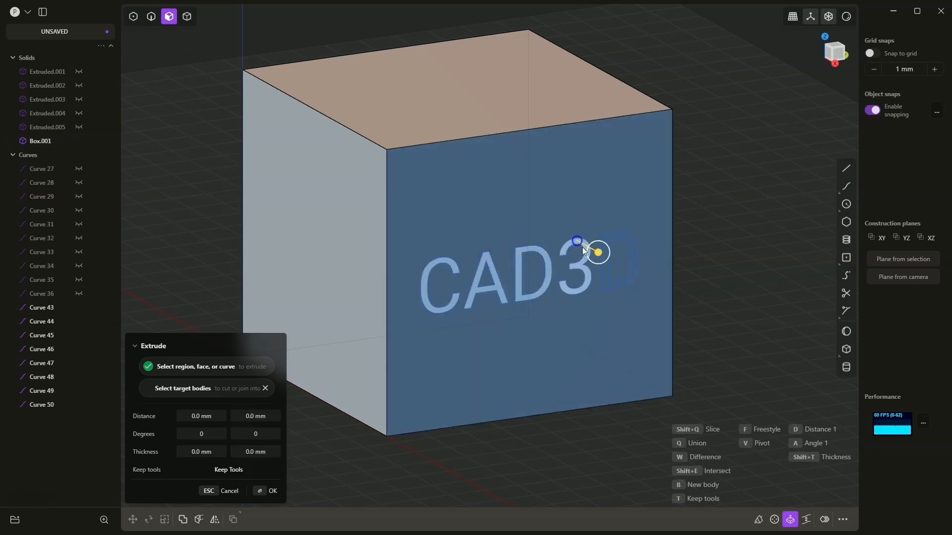
{"action": "left_click", "coordinate": [618, 239]}
{"action": "left_click_drag", "start_coordinate": [641, 249], "coordinate": [647, 254]}
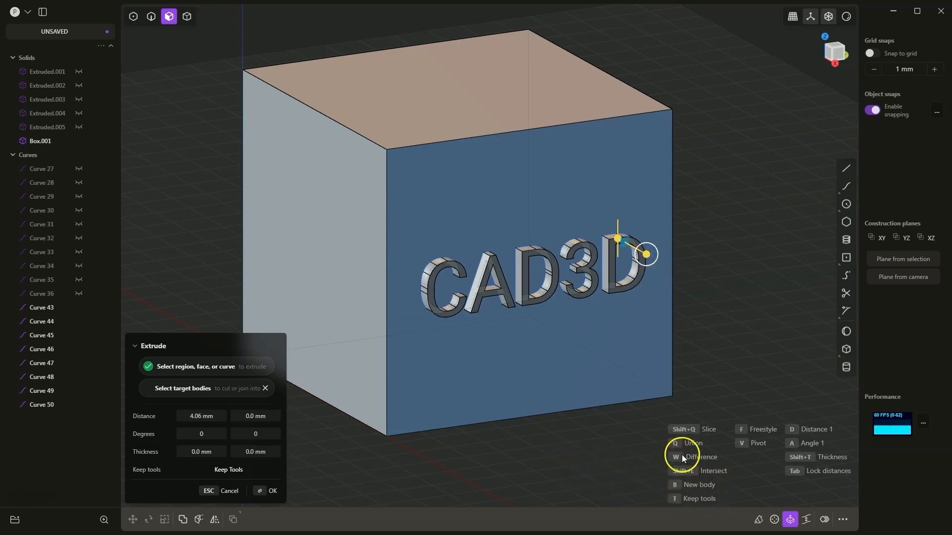
Set the letter extrusion to Union with the box as the target body, finish it and deselect the result.
{"action": "left_click", "coordinate": [692, 444]}
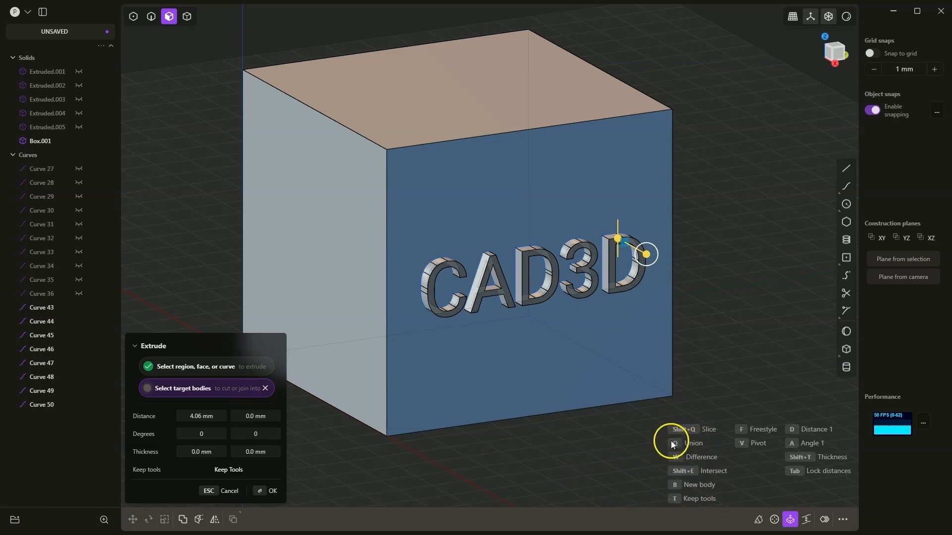
{"action": "left_click", "coordinate": [384, 103]}
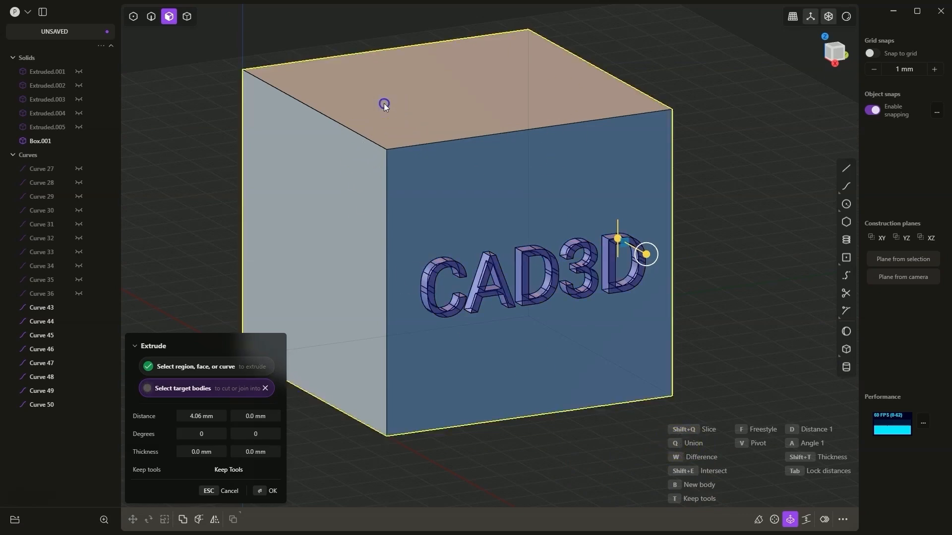
{"action": "left_click", "coordinate": [272, 491]}
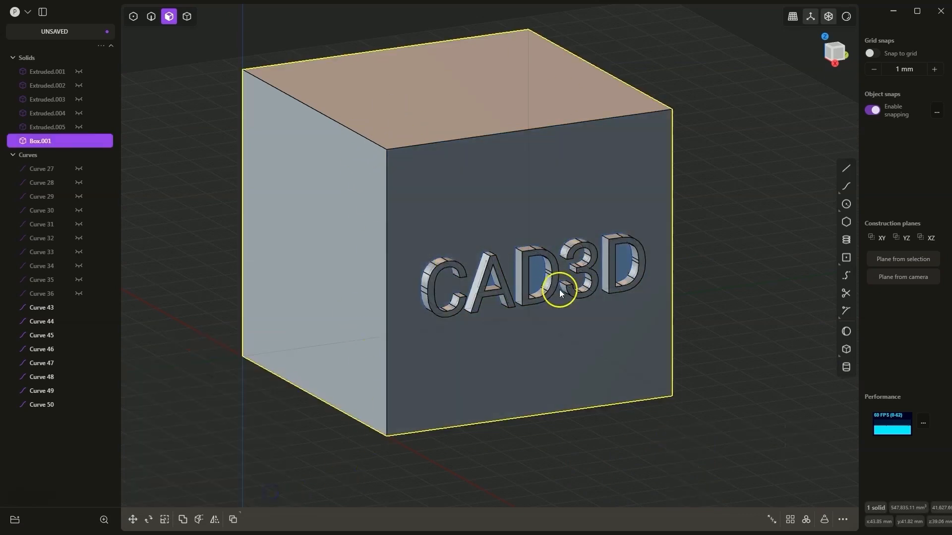
{"action": "middle_click_drag", "start_coordinate": [465, 219], "coordinate": [506, 237]}
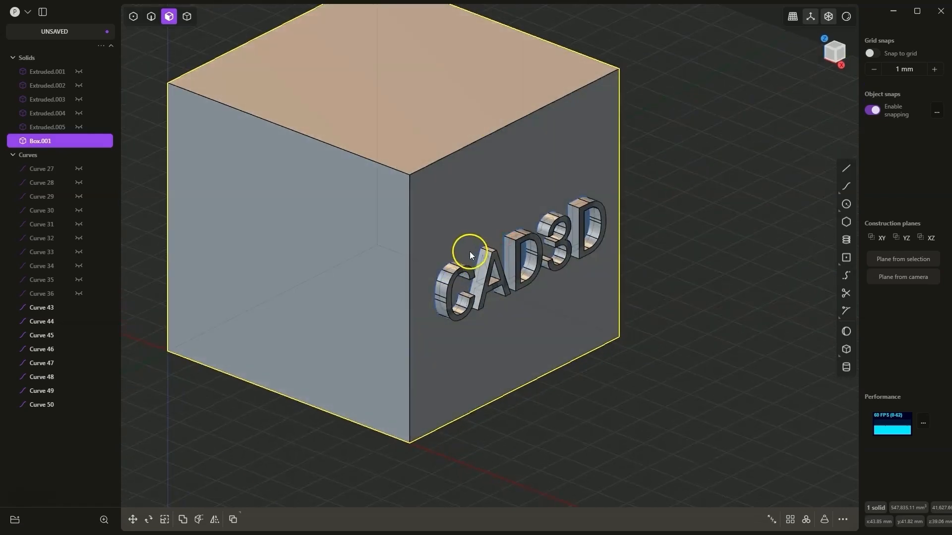
{"action": "scroll", "coordinate": [511, 347], "scroll_direction": "down", "scroll_amount": 5}
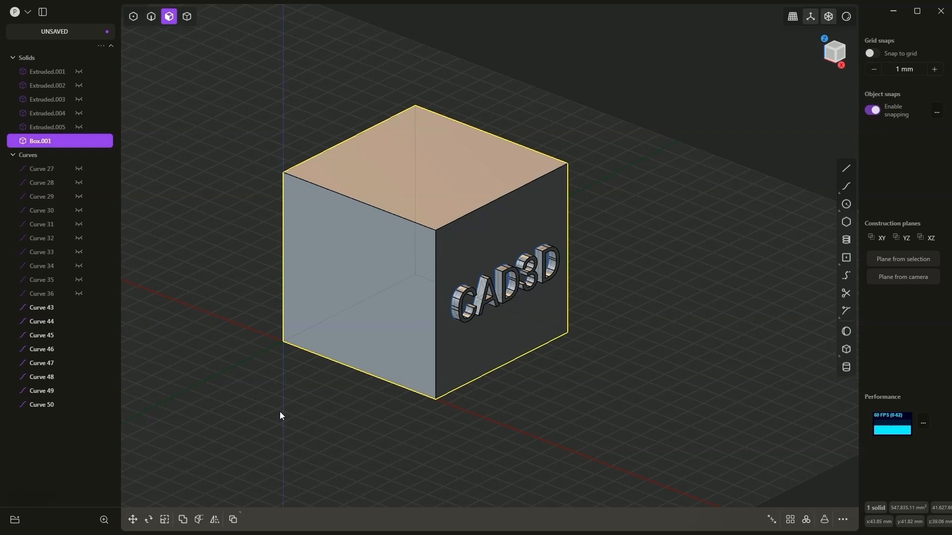
{"action": "left_click", "coordinate": [279, 416]}
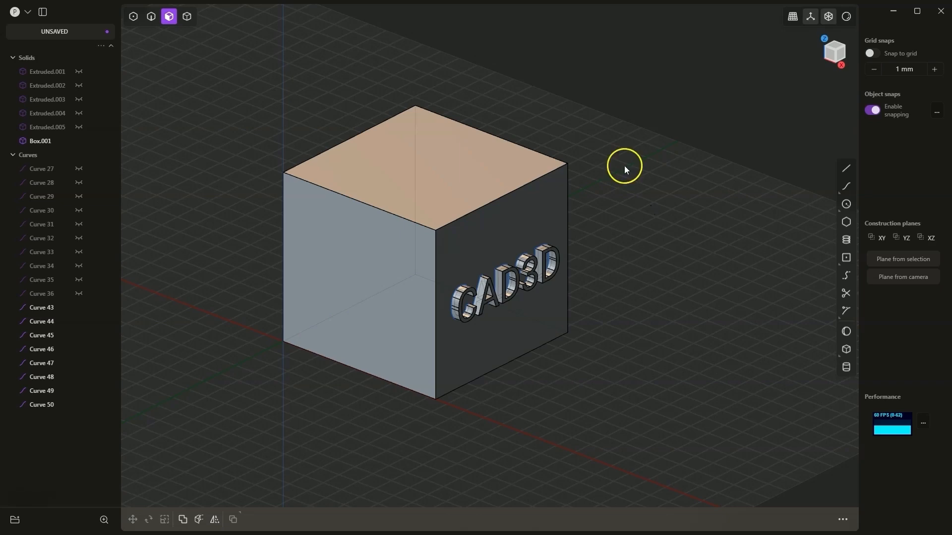
Start a new file and accept clearing the current scene.
{"action": "left_click", "coordinate": [15, 11]}
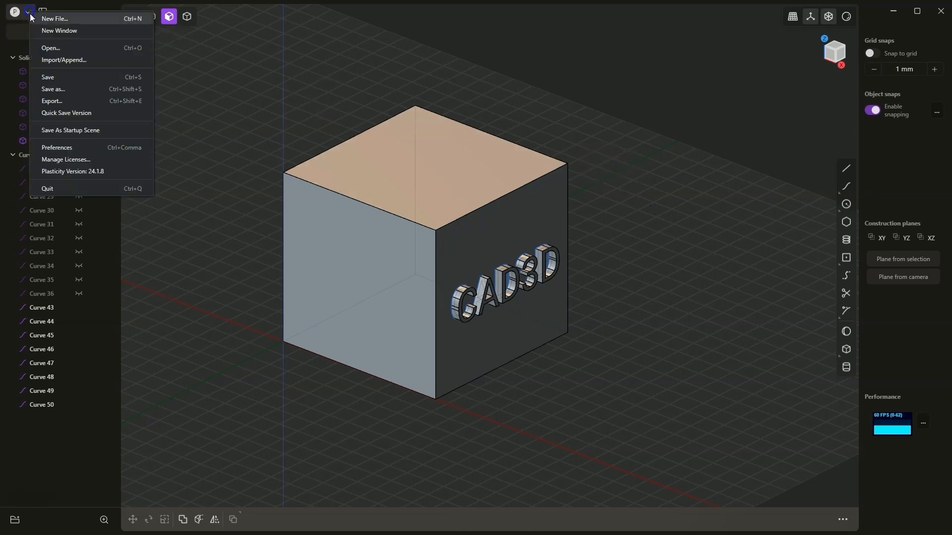
{"action": "left_click", "coordinate": [69, 19]}
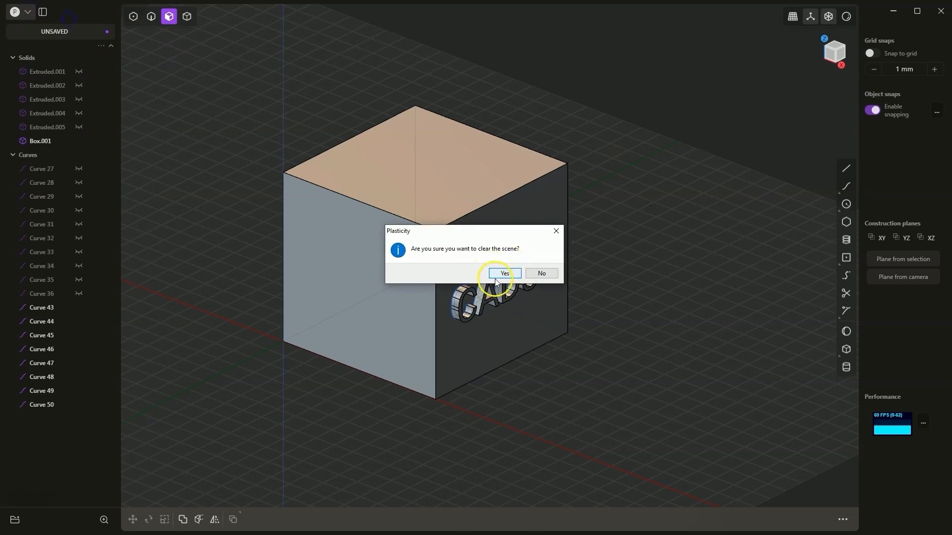
{"action": "left_click", "coordinate": [497, 277]}
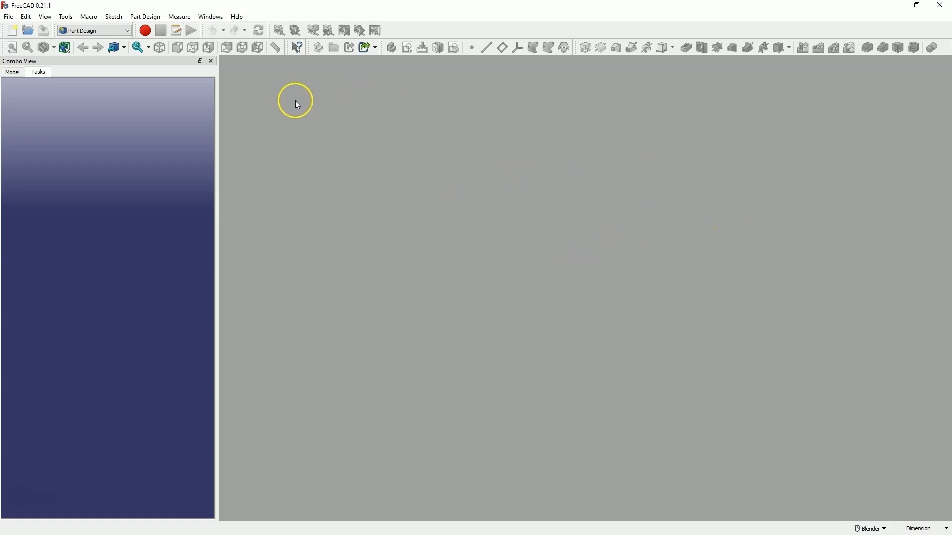
Switch to FreeCAD, activate the Draft workbench and create a new empty document.
{"action": "left_click", "coordinate": [118, 34]}
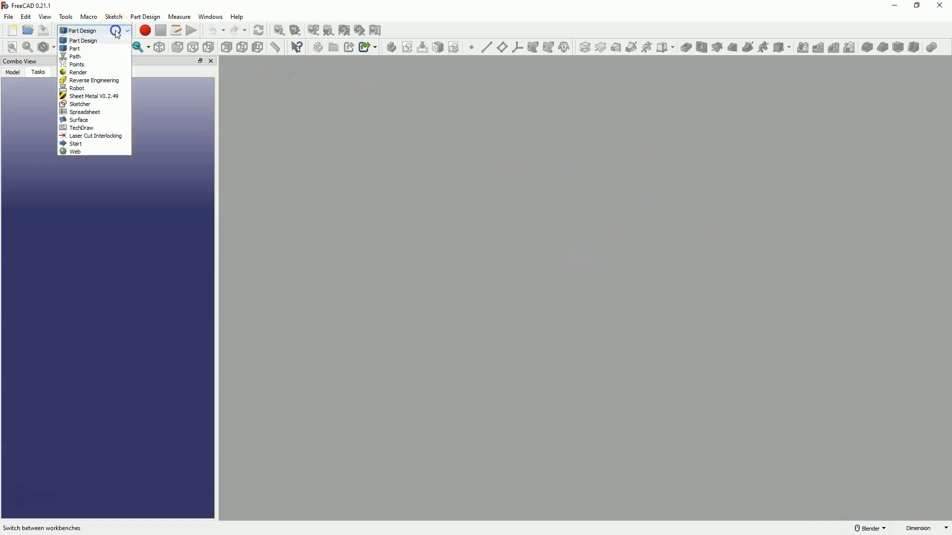
{"action": "left_click", "coordinate": [90, 57]}
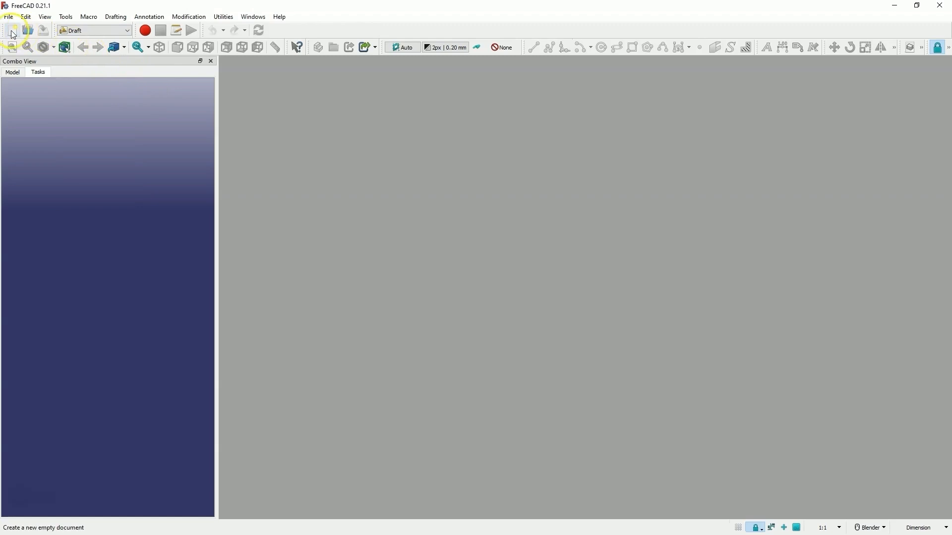
{"action": "left_click", "coordinate": [13, 32]}
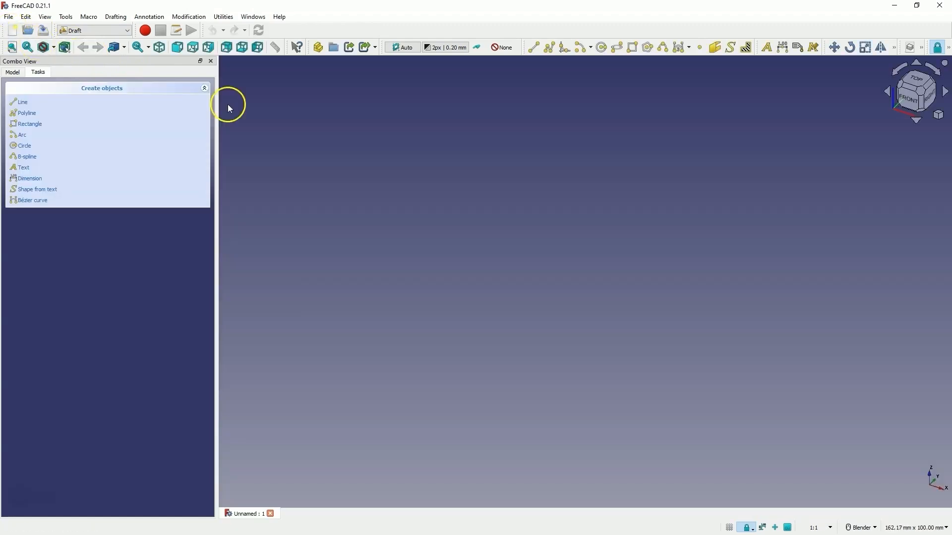
Set the Draft working plane to Top and orient the view to look straight down on it.
{"action": "left_click", "coordinate": [402, 52]}
{"action": "left_click", "coordinate": [101, 153]}
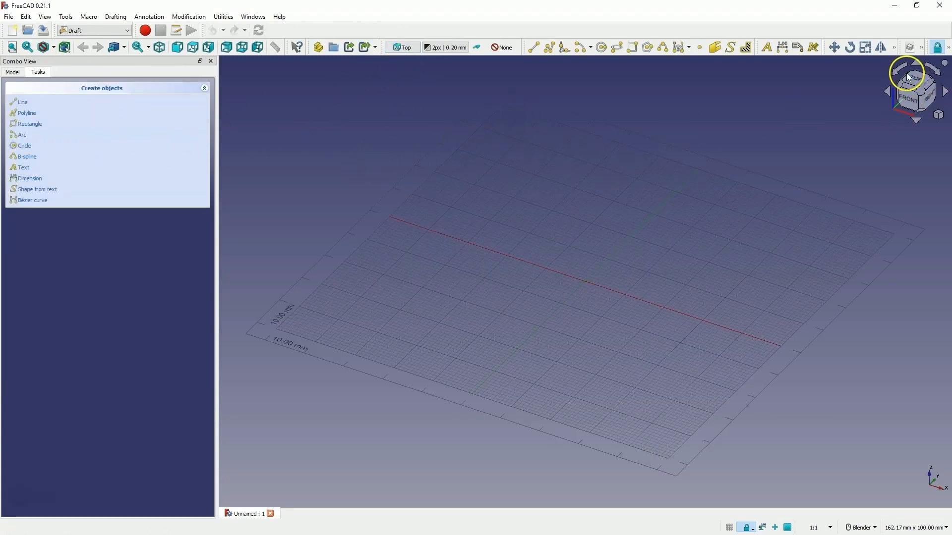
{"action": "left_click", "coordinate": [917, 79]}
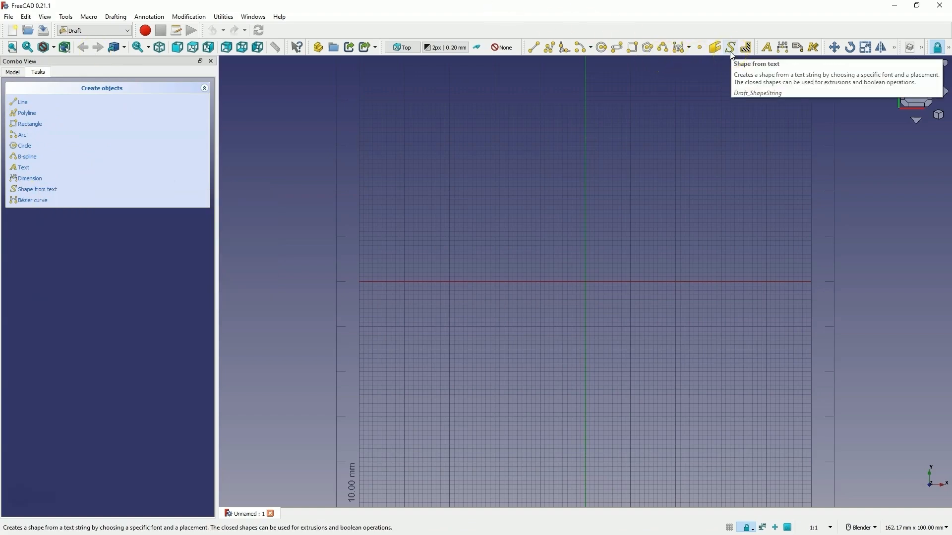
{"action": "left_click", "coordinate": [195, 18]}
{"action": "mouse_move", "coordinate": [128, 19]}
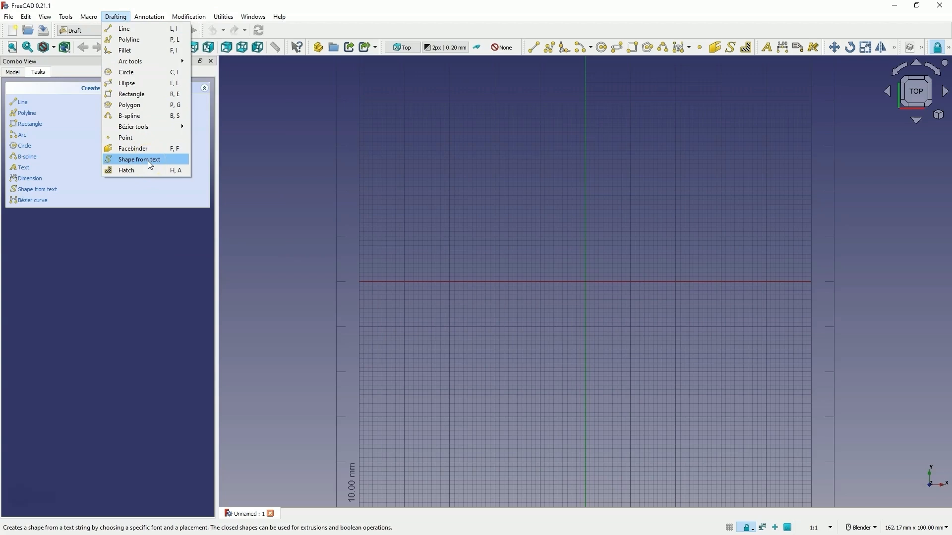
{"action": "left_click", "coordinate": [513, 110]}
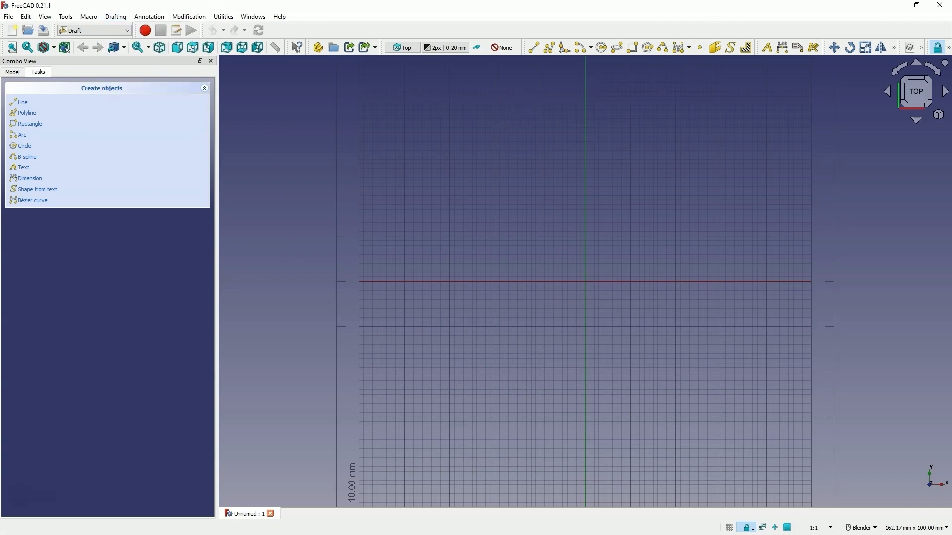
Start a shape from text with the string "CAD 3D" and a height of 20 mm.
{"action": "left_click", "coordinate": [731, 49]}
{"action": "left_click", "coordinate": [67, 201]}
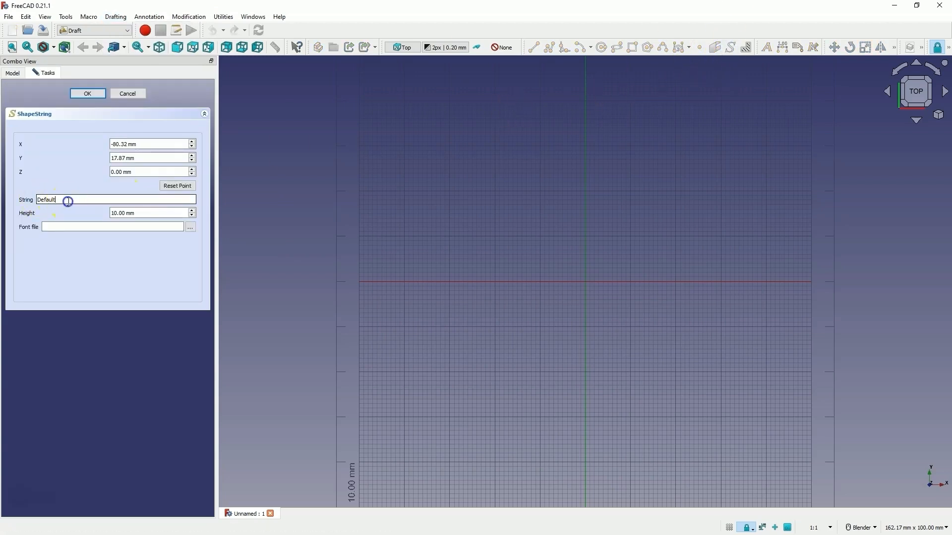
{"action": "left_click_drag", "start_coordinate": [68, 201], "coordinate": [30, 203]}
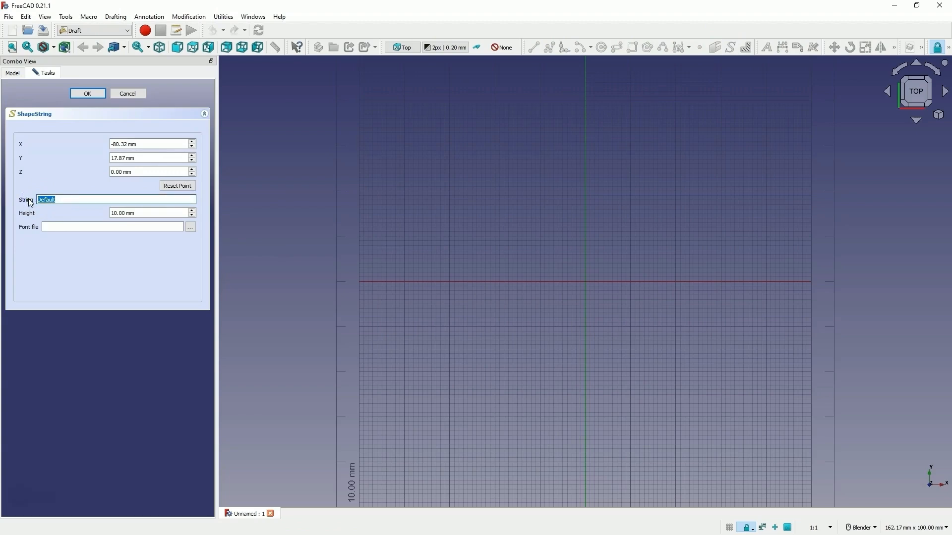
{"action": "type", "text": "CAD 3D"}
{"action": "double_click", "coordinate": [113, 213]}
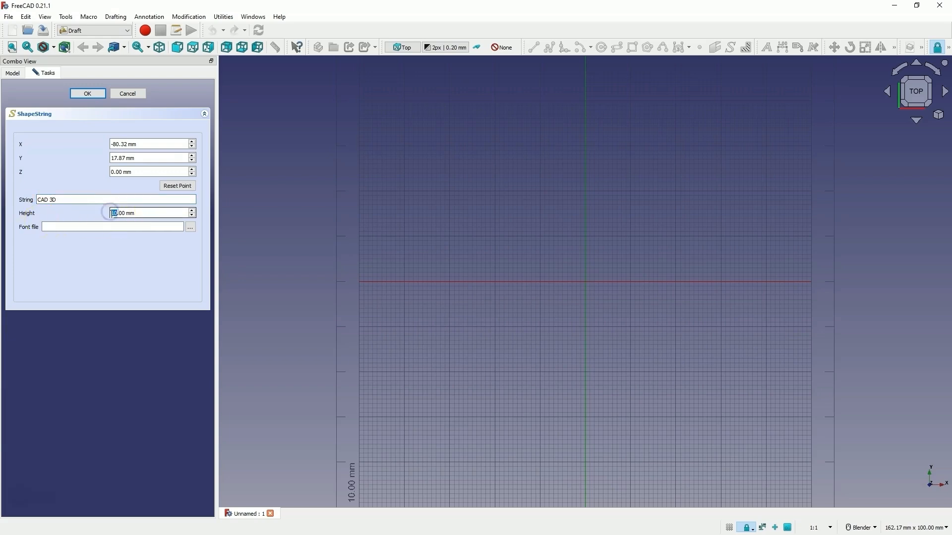
{"action": "type", "text": "8"}
Load Baloo-Regular.ttf as the font file and create the text shape with its insertion point reset to the origin.
{"action": "left_click", "coordinate": [191, 228]}
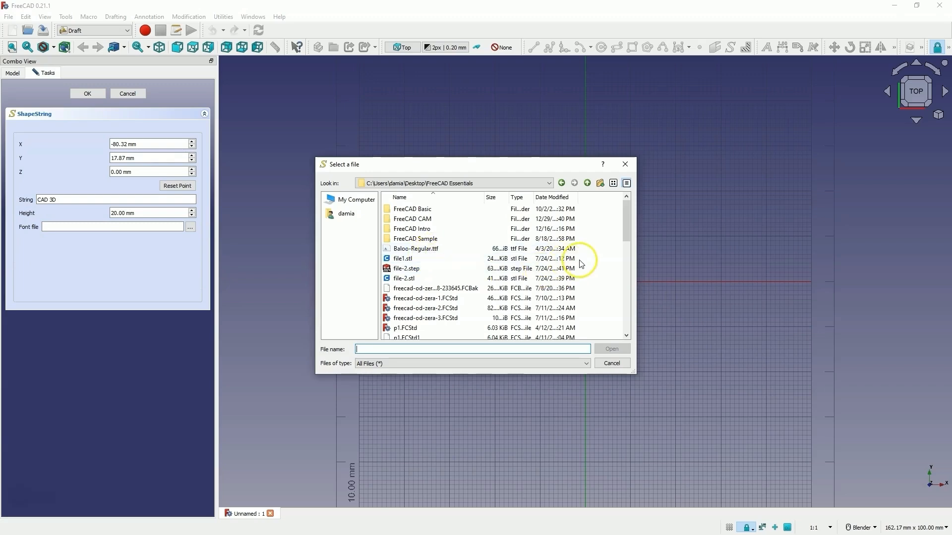
{"action": "left_click", "coordinate": [426, 250]}
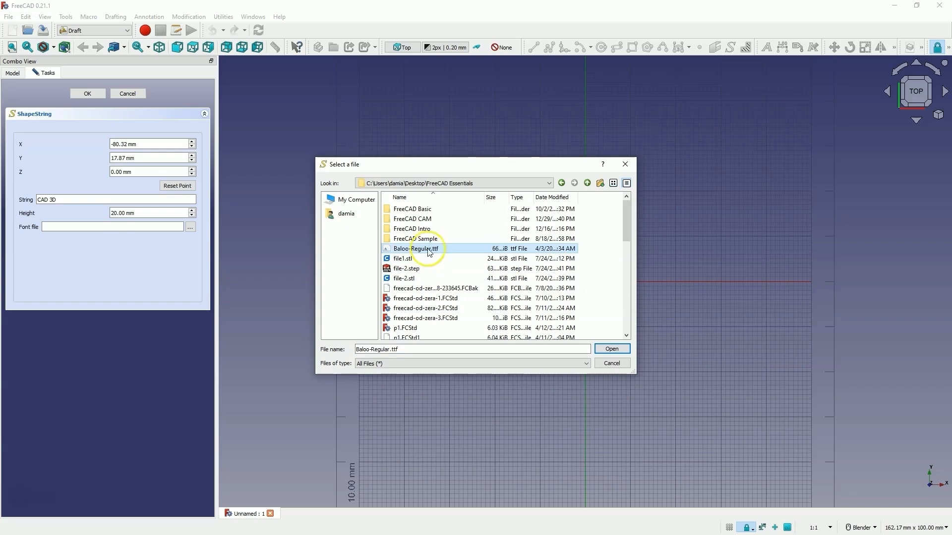
{"action": "left_click", "coordinate": [613, 348]}
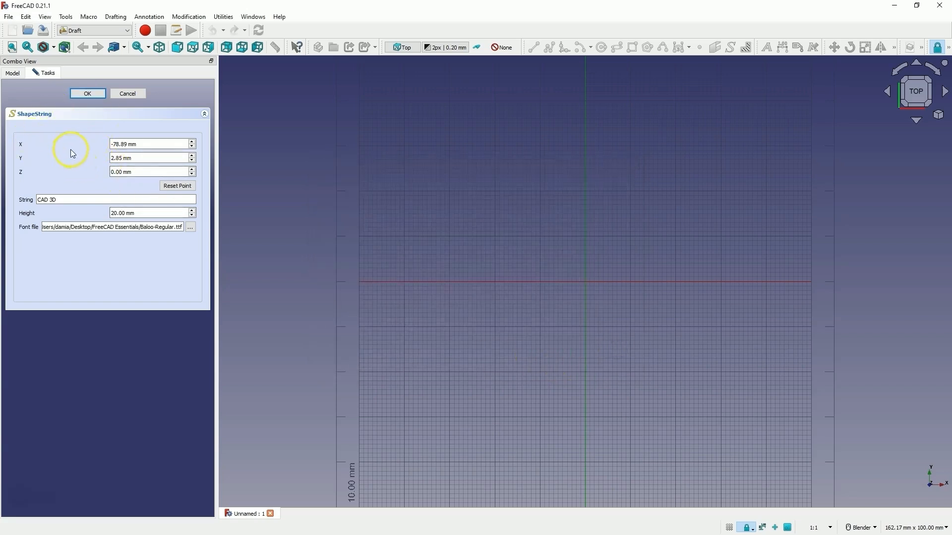
{"action": "left_click", "coordinate": [178, 187]}
{"action": "left_click", "coordinate": [178, 186]}
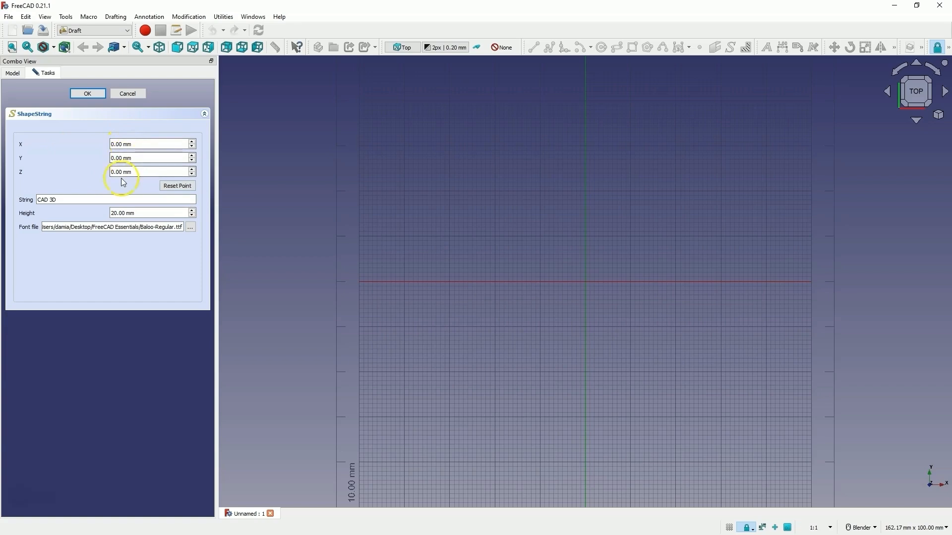
{"action": "left_click", "coordinate": [88, 94]}
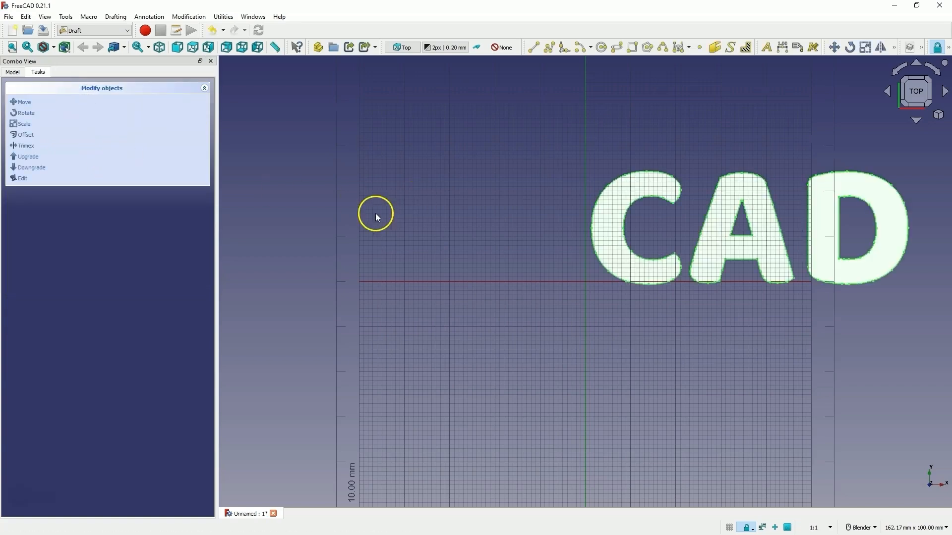
Set the size of the CAD 3D text shape to 15 mm in its properties.
{"action": "scroll", "coordinate": [382, 233], "scroll_direction": "down", "scroll_amount": 5}
{"action": "scroll", "coordinate": [563, 254], "scroll_direction": "up", "scroll_amount": 5}
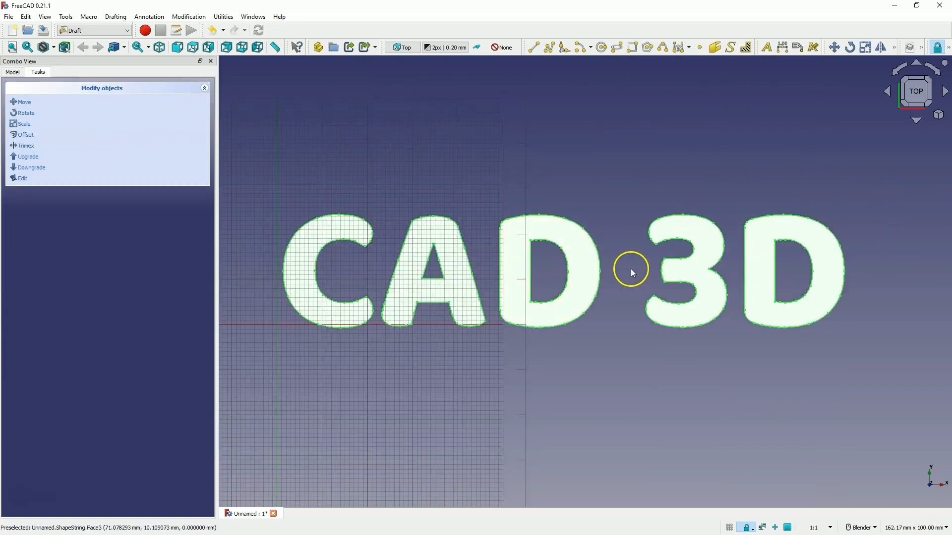
{"action": "scroll", "coordinate": [644, 267], "scroll_direction": "down", "scroll_amount": 3}
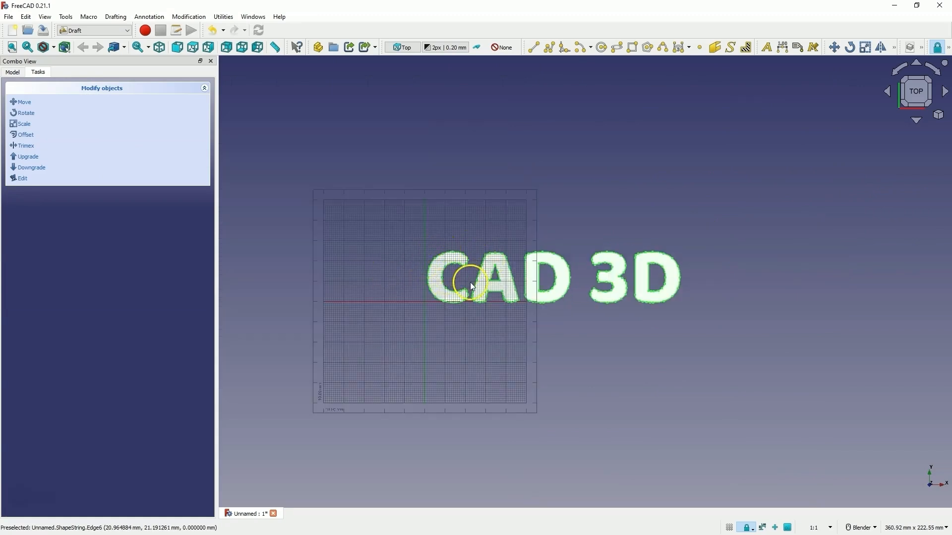
{"action": "scroll", "coordinate": [452, 261], "scroll_direction": "up", "scroll_amount": 4}
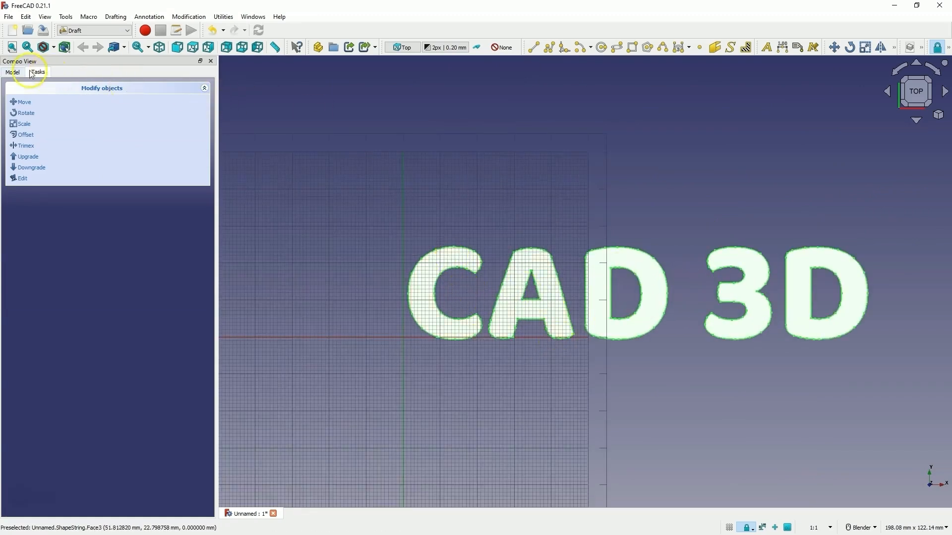
{"action": "left_click", "coordinate": [10, 73]}
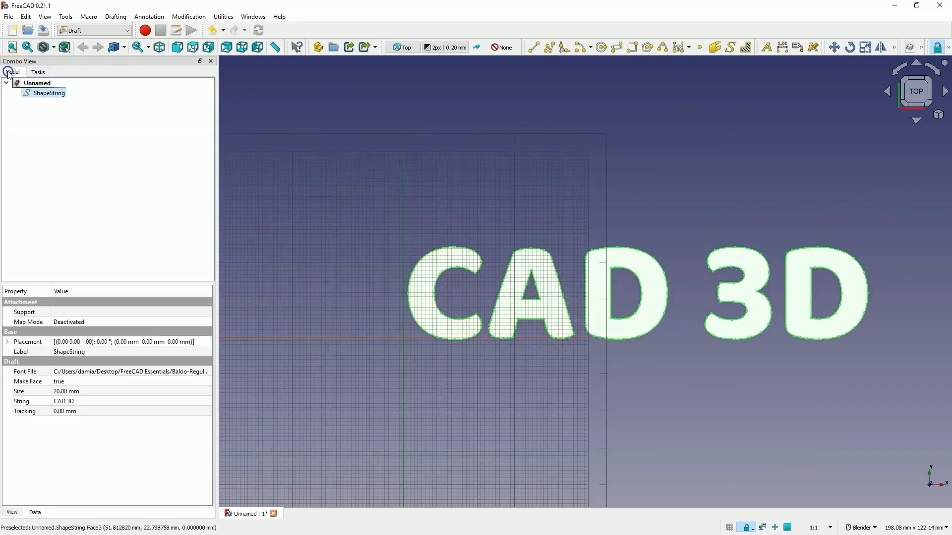
{"action": "left_click", "coordinate": [65, 392]}
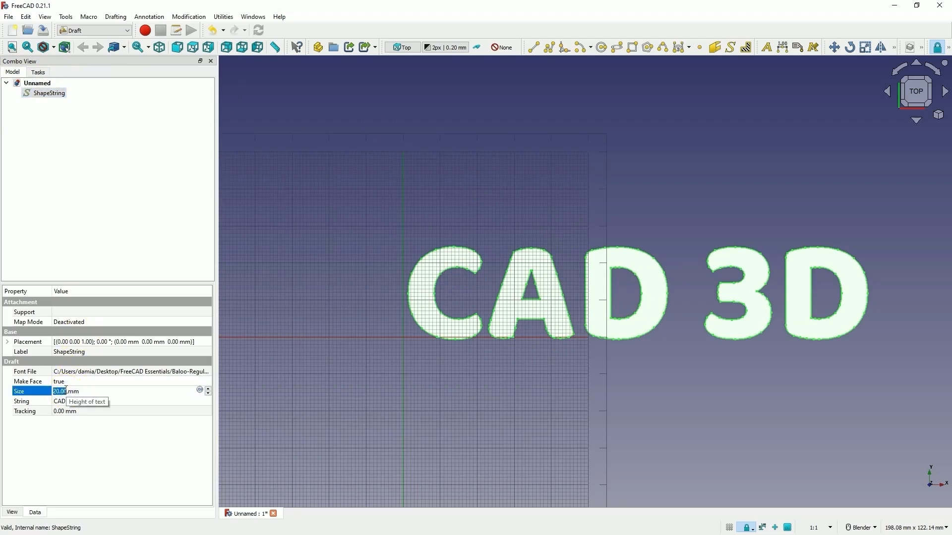
{"action": "scroll", "coordinate": [322, 341], "scroll_direction": "down", "scroll_amount": 2}
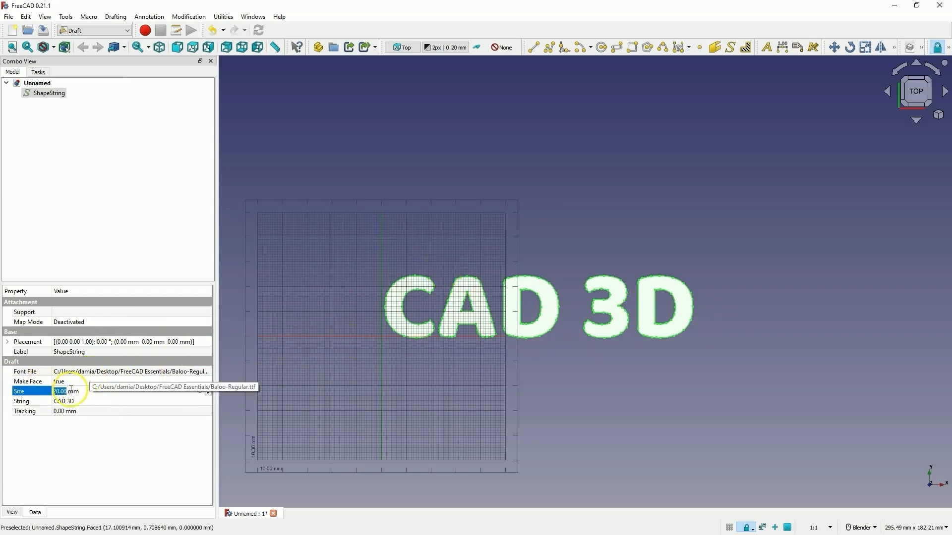
{"action": "scroll", "coordinate": [65, 391], "scroll_direction": "down", "scroll_amount": 2}
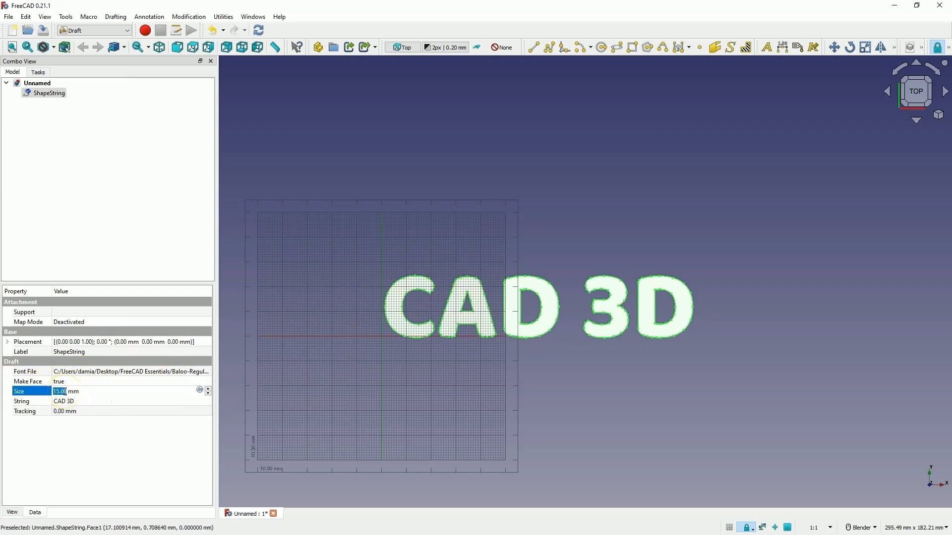
{"action": "left_click", "coordinate": [119, 437]}
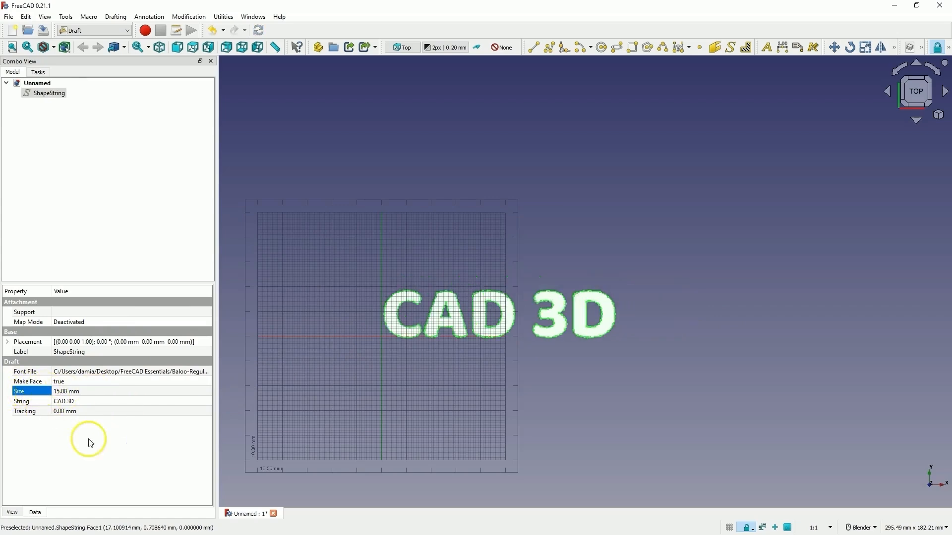
Examine the CAD 3D text against the grid from above and at an angle, with the text deselected.
{"action": "scroll", "coordinate": [409, 304], "scroll_direction": "up", "scroll_amount": 4}
{"action": "scroll", "coordinate": [362, 401], "scroll_direction": "down", "scroll_amount": 3}
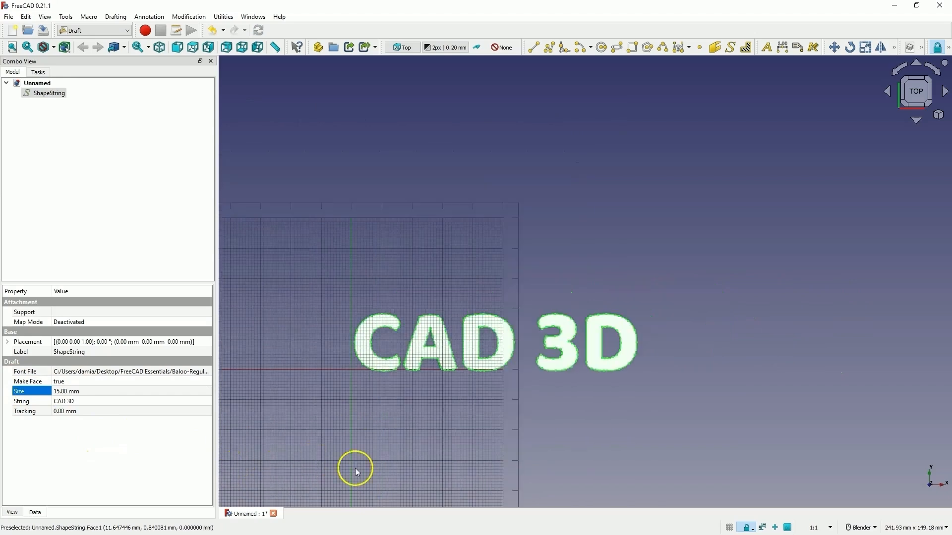
{"action": "scroll", "coordinate": [644, 312], "scroll_direction": "down", "scroll_amount": 3}
{"action": "scroll", "coordinate": [462, 438], "scroll_direction": "up", "scroll_amount": 8}
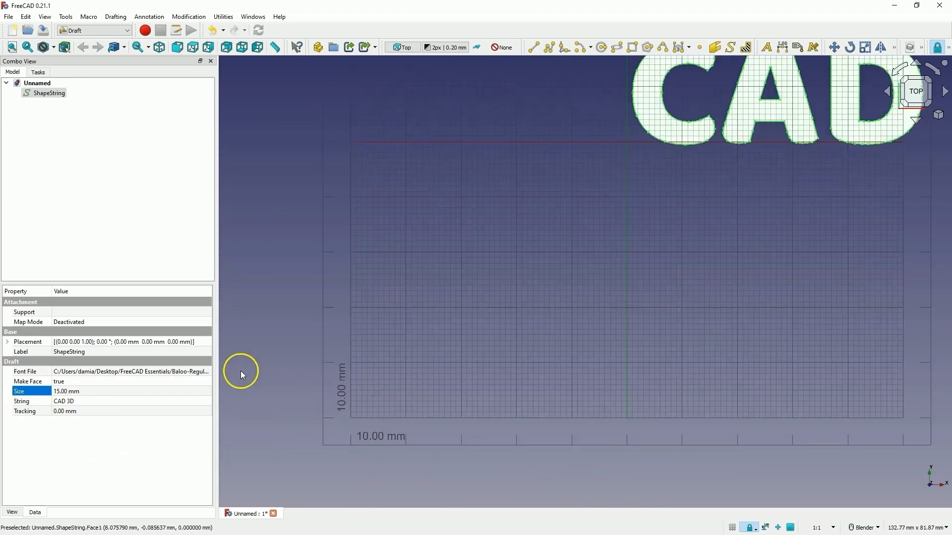
{"action": "scroll", "coordinate": [370, 409], "scroll_direction": "down", "scroll_amount": 3}
{"action": "scroll", "coordinate": [557, 251], "scroll_direction": "up", "scroll_amount": 3}
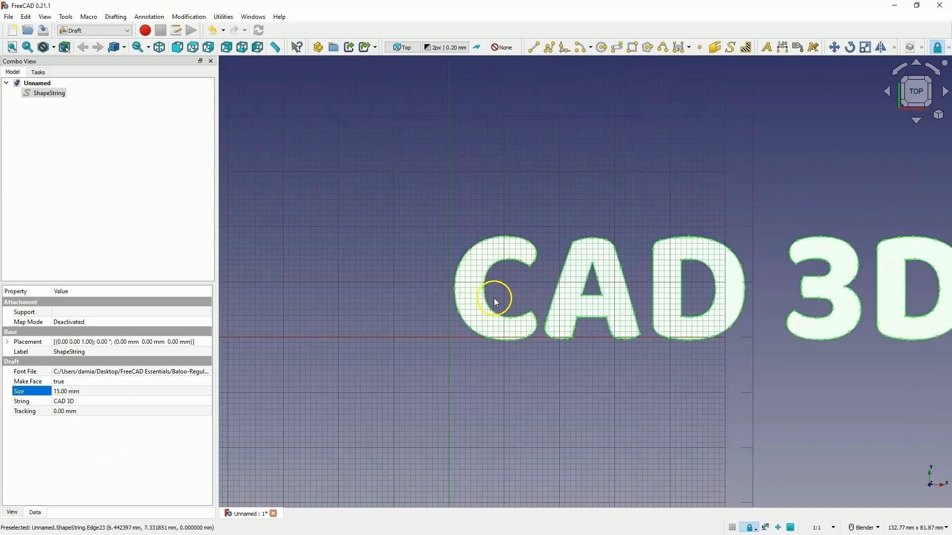
{"action": "scroll", "coordinate": [457, 267], "scroll_direction": "down", "scroll_amount": 1}
{"action": "scroll", "coordinate": [371, 222], "scroll_direction": "up", "scroll_amount": 1}
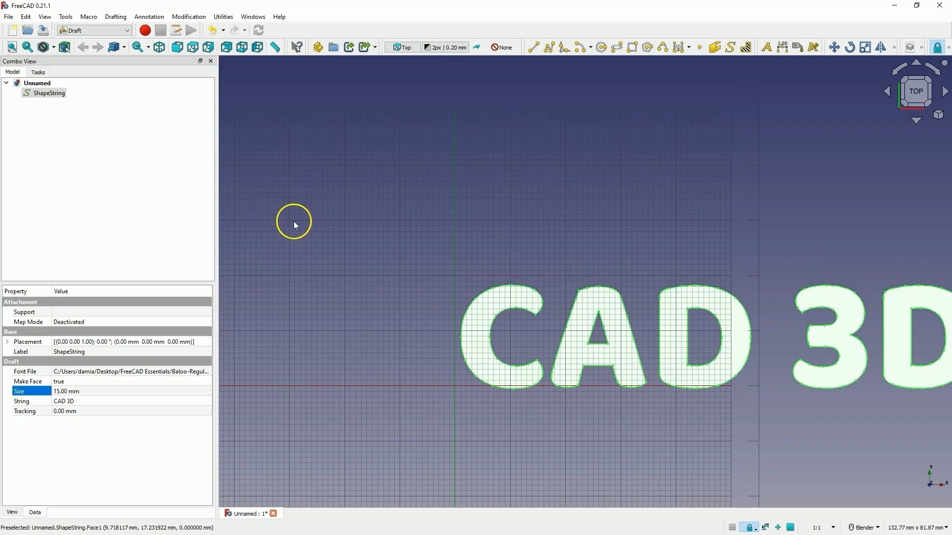
{"action": "scroll", "coordinate": [293, 221], "scroll_direction": "down", "scroll_amount": 3}
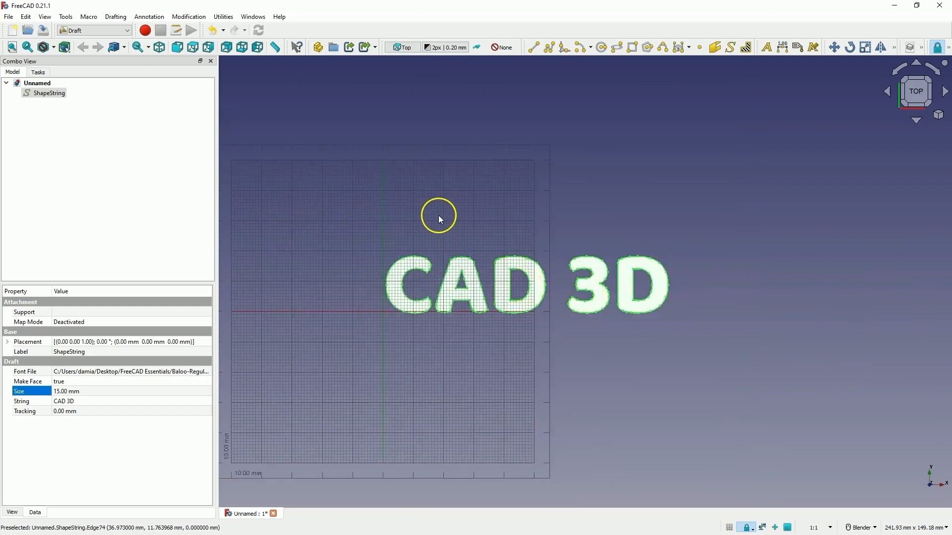
{"action": "middle_click_drag", "start_coordinate": [538, 349], "coordinate": [598, 271]}
{"action": "left_click", "coordinate": [578, 215]}
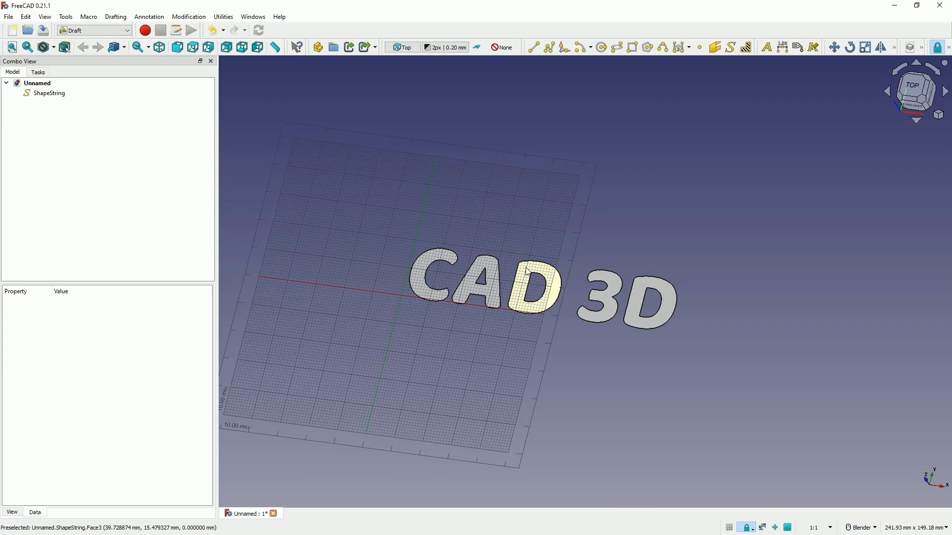
{"action": "left_click", "coordinate": [610, 229]}
Export the ShapeString to the M folder as text.step, in STEP with colors format with the offered export settings.
{"action": "left_click", "coordinate": [63, 94]}
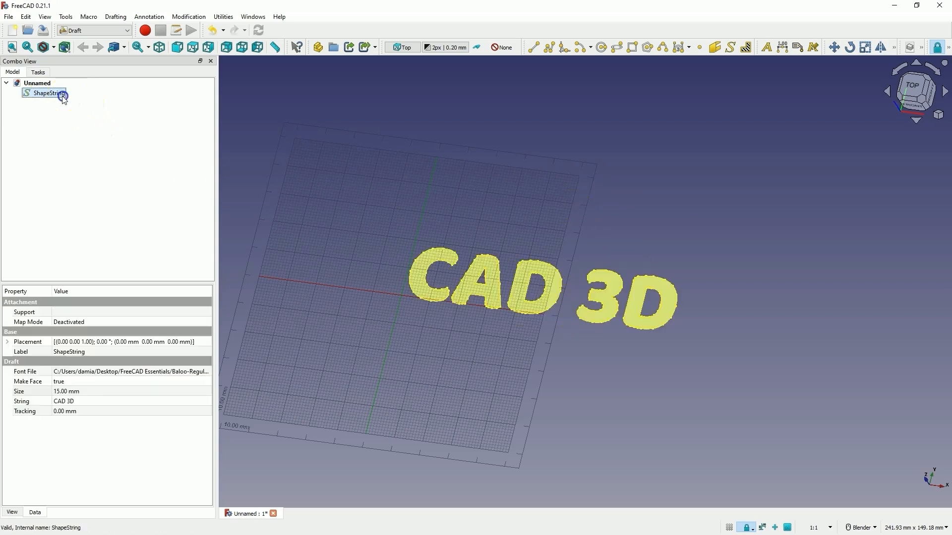
{"action": "left_click", "coordinate": [8, 16]}
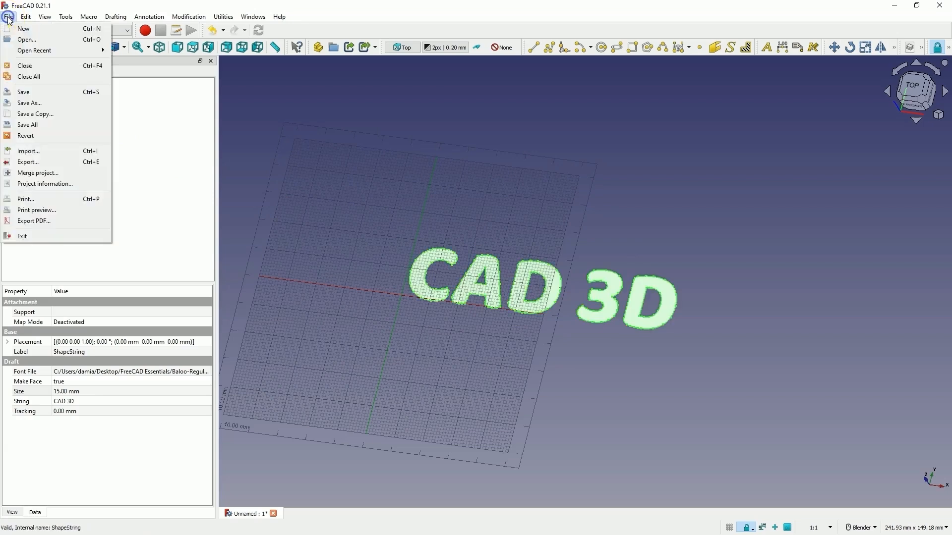
{"action": "left_click", "coordinate": [44, 163]}
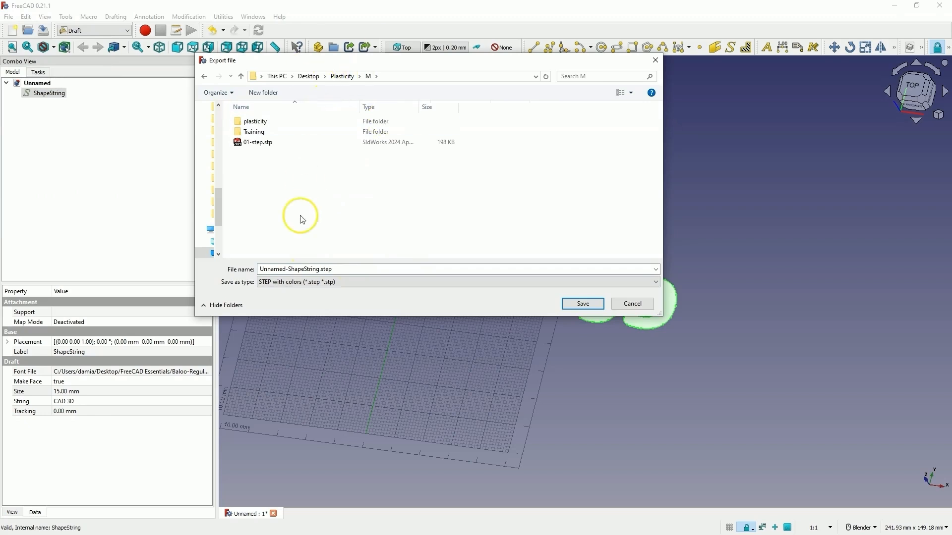
{"action": "left_click", "coordinate": [319, 270]}
{"action": "left_click", "coordinate": [319, 270]}
{"action": "left_click_drag", "start_coordinate": [319, 270], "coordinate": [210, 272]}
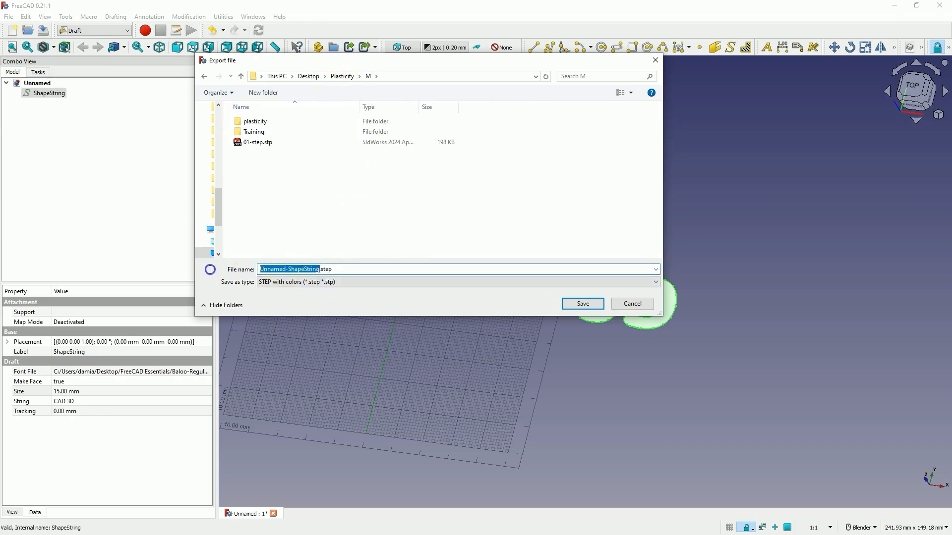
{"action": "type", "text": "tex"}
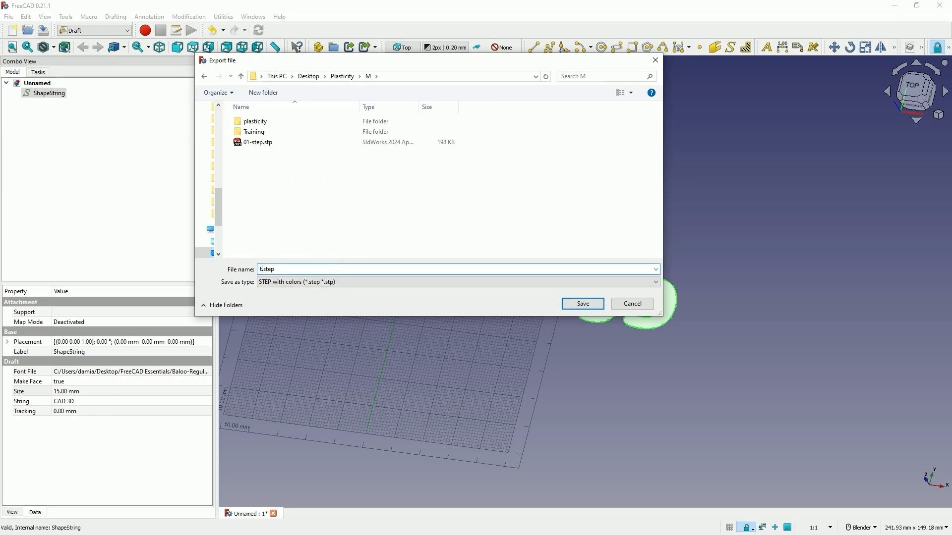
{"action": "type", "text": "t"}
{"action": "left_click", "coordinate": [493, 171]}
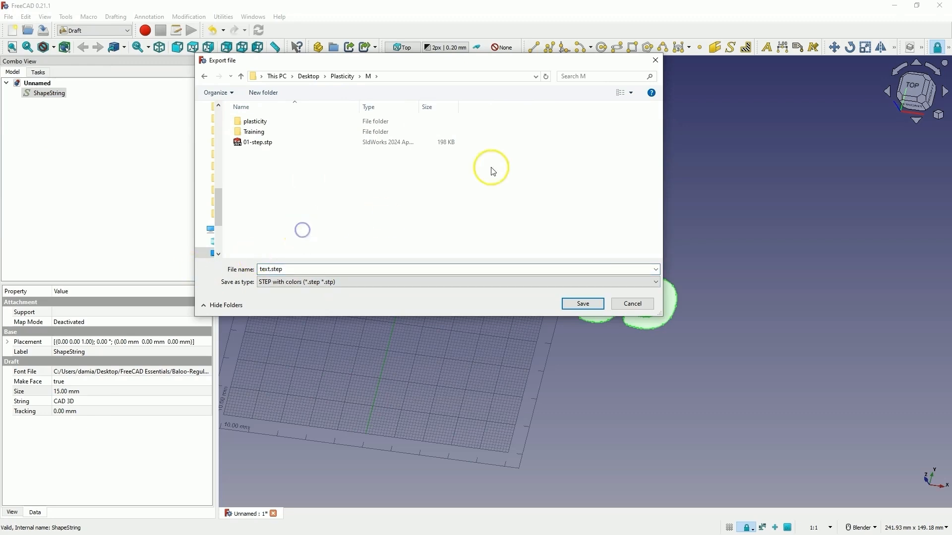
{"action": "left_click", "coordinate": [581, 304]}
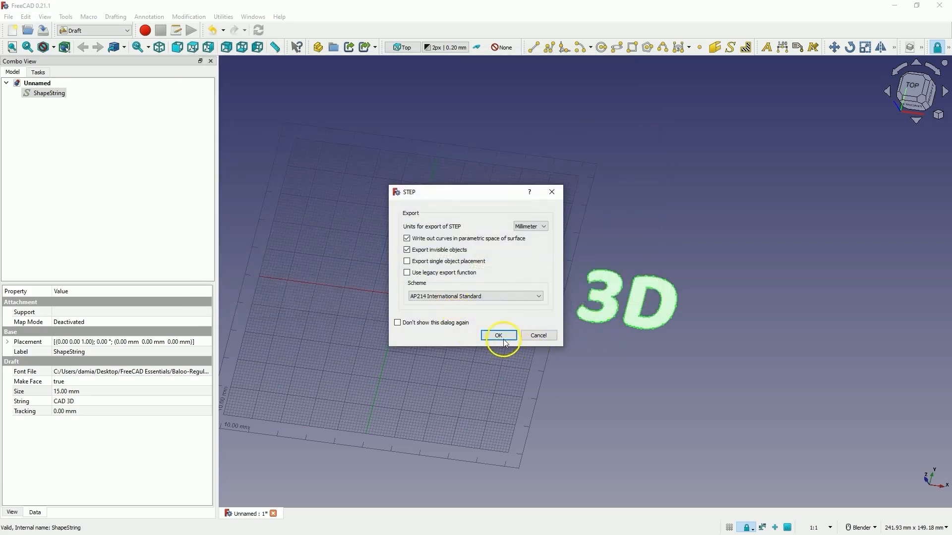
{"action": "left_click", "coordinate": [499, 336]}
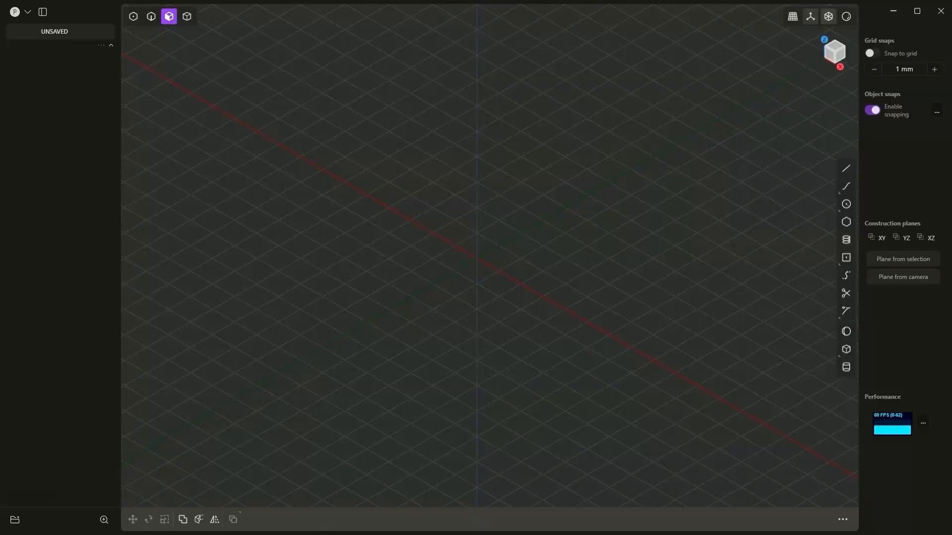
Import text.step from the M folder into Plasticity with the default healing and sewing settings, and deselect the imported sheets.
{"action": "left_click", "coordinate": [27, 14]}
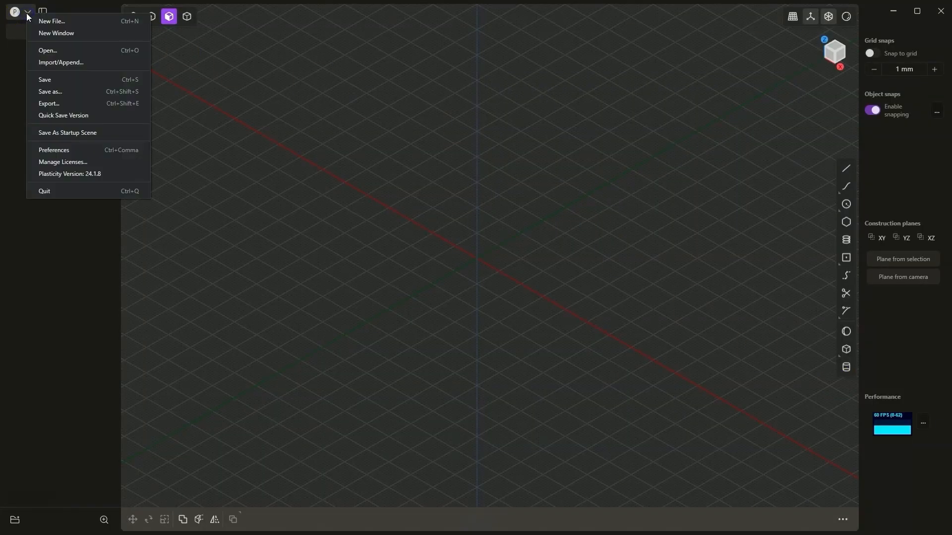
{"action": "left_click", "coordinate": [62, 62]}
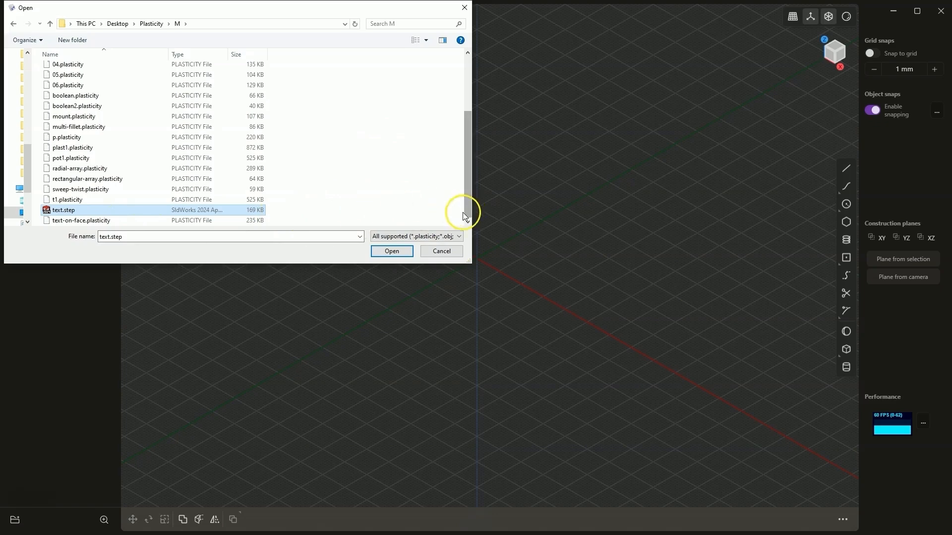
{"action": "left_click", "coordinate": [454, 236]}
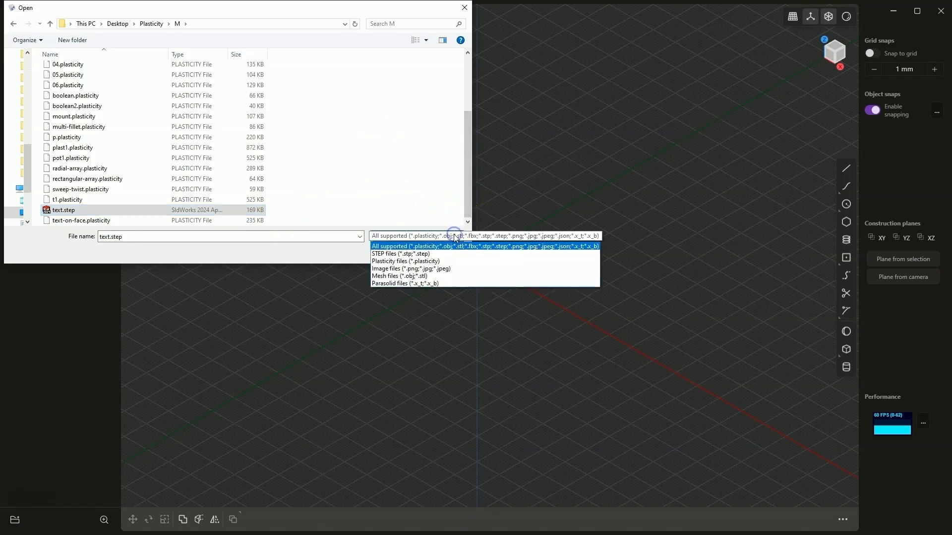
{"action": "left_click", "coordinate": [427, 187]}
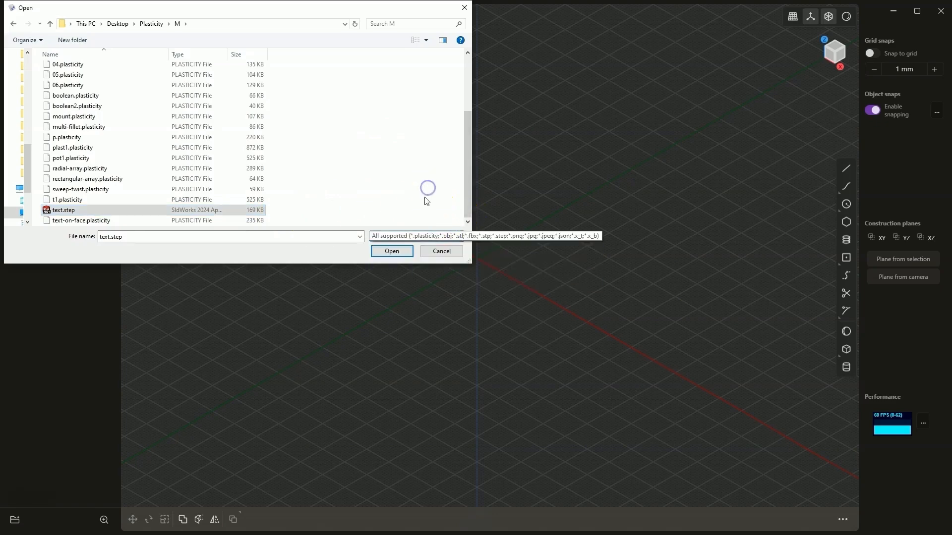
{"action": "left_click", "coordinate": [391, 251]}
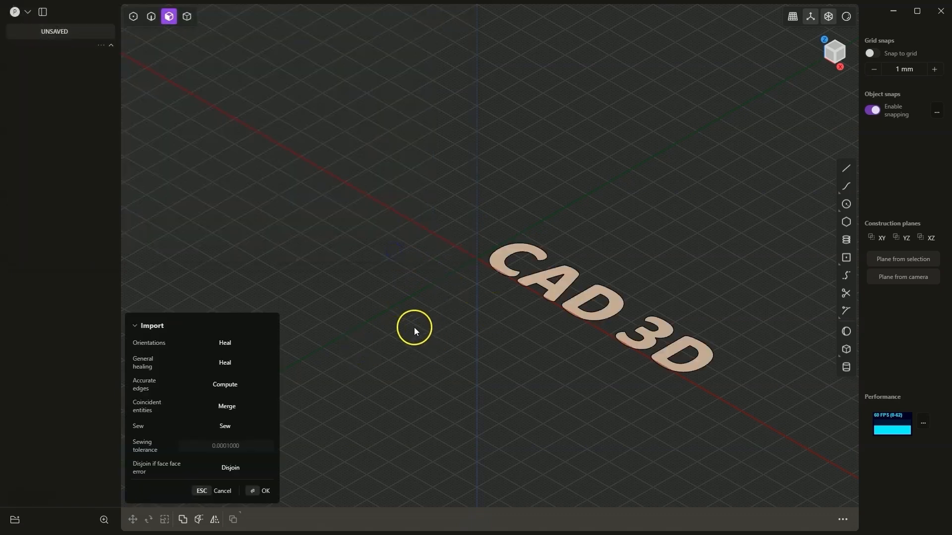
{"action": "left_click", "coordinate": [265, 493]}
{"action": "middle_click_drag", "start_coordinate": [409, 239], "coordinate": [450, 281]}
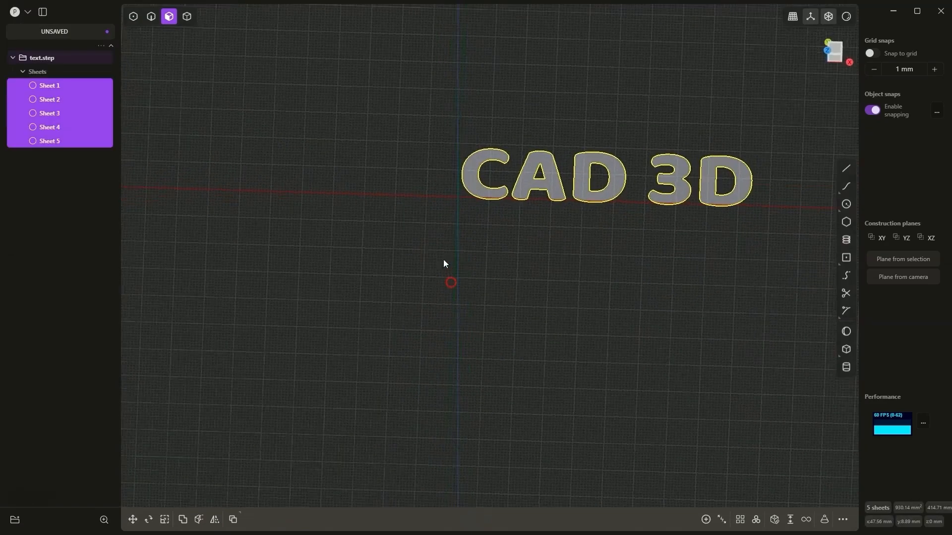
{"action": "scroll", "coordinate": [526, 117], "scroll_direction": "up", "scroll_amount": 2}
{"action": "middle_click_drag", "start_coordinate": [454, 181], "coordinate": [491, 294]}
{"action": "left_click", "coordinate": [575, 285]}
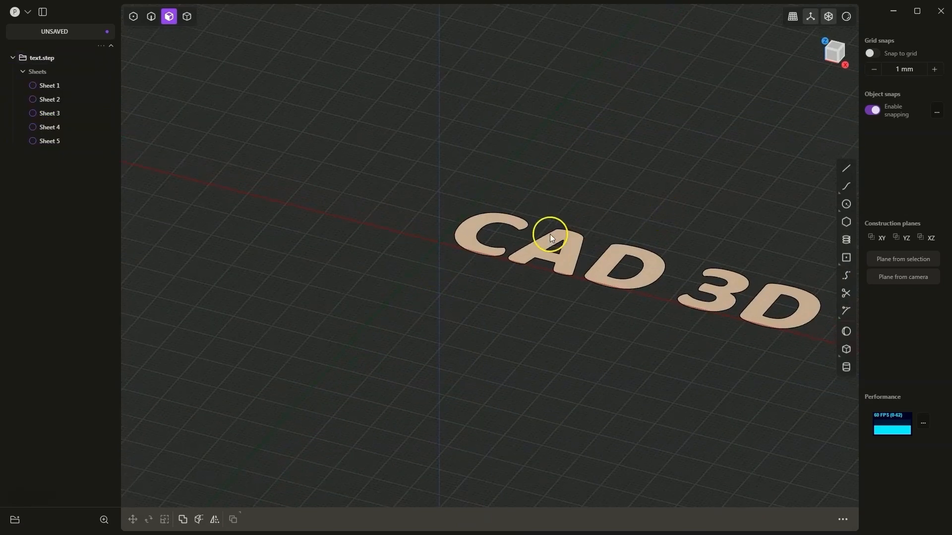
Try to offset the flat face of the letter C upward by about 12.6 mm.
{"action": "left_click", "coordinate": [469, 231]}
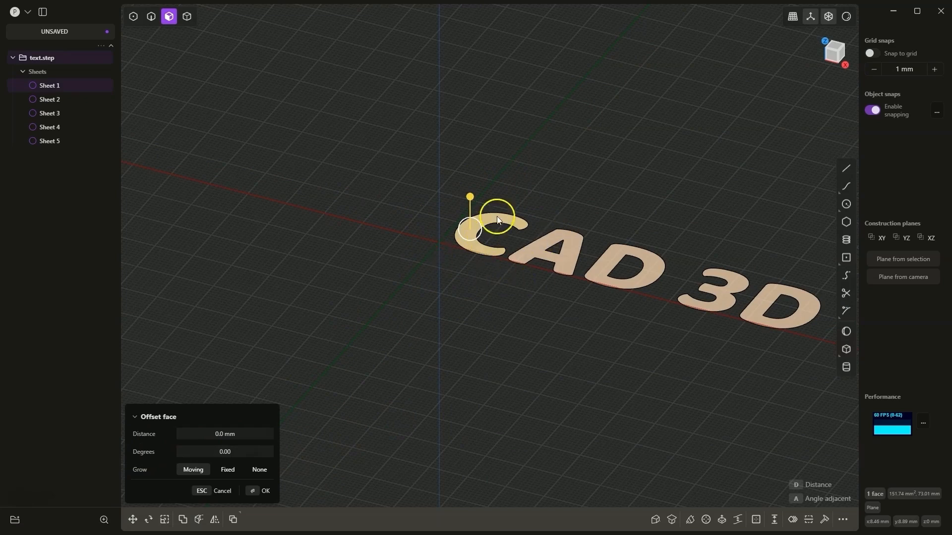
{"action": "left_click_drag", "start_coordinate": [470, 197], "coordinate": [469, 153]}
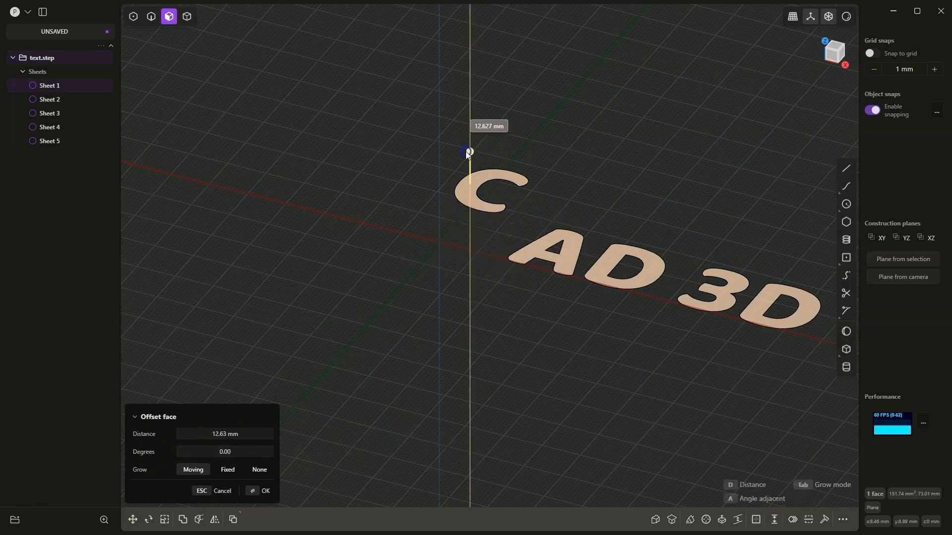
{"action": "mouse_move", "coordinate": [487, 290]}
{"action": "middle_mouse_down"}
{"action": "mouse_move", "coordinate": [490, 217]}
{"action": "mouse_move", "coordinate": [485, 293]}
{"action": "middle_mouse_up"}
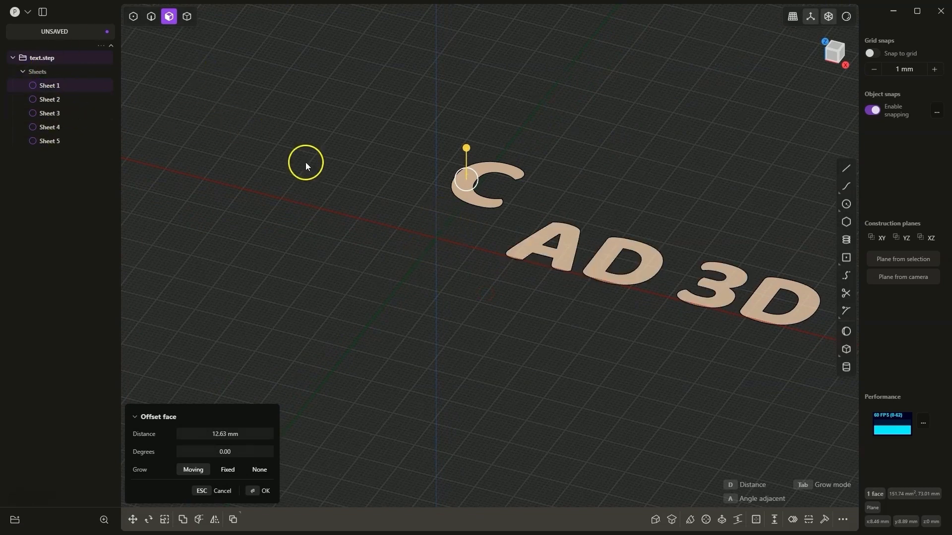
{"action": "key", "text": "Return"}
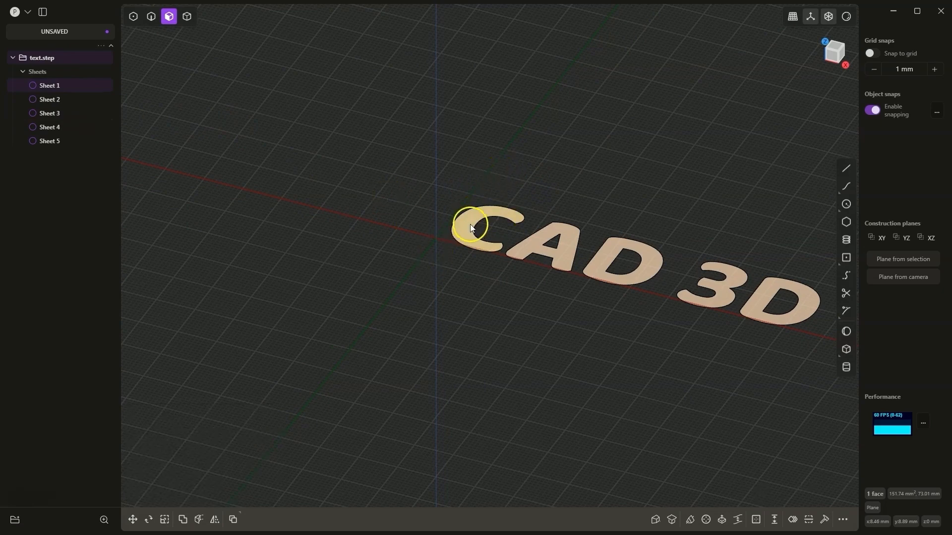
Extrude the face of the letter C upward by about 10.1 mm, and undo that extrusion.
{"action": "key", "text": "e"}
{"action": "key", "text": "e"}
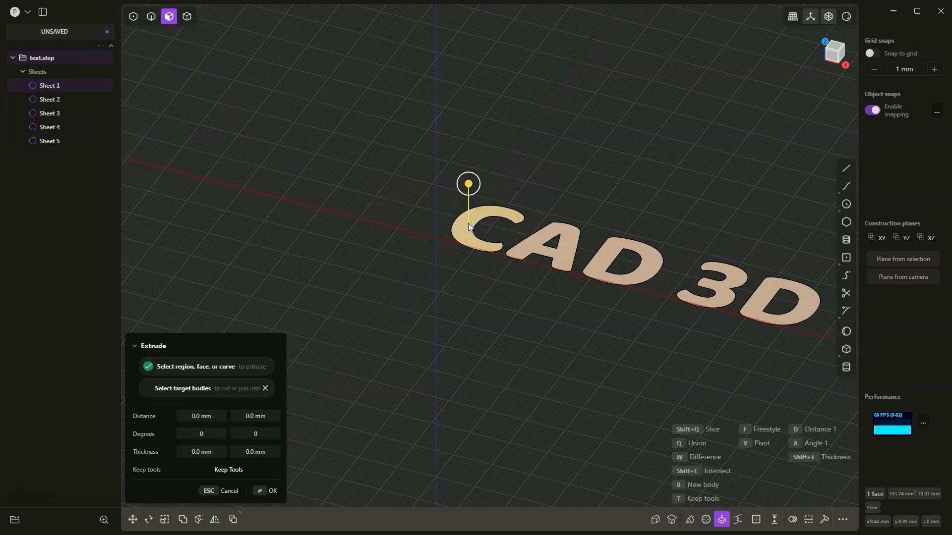
{"action": "left_click_drag", "start_coordinate": [468, 184], "coordinate": [469, 148]}
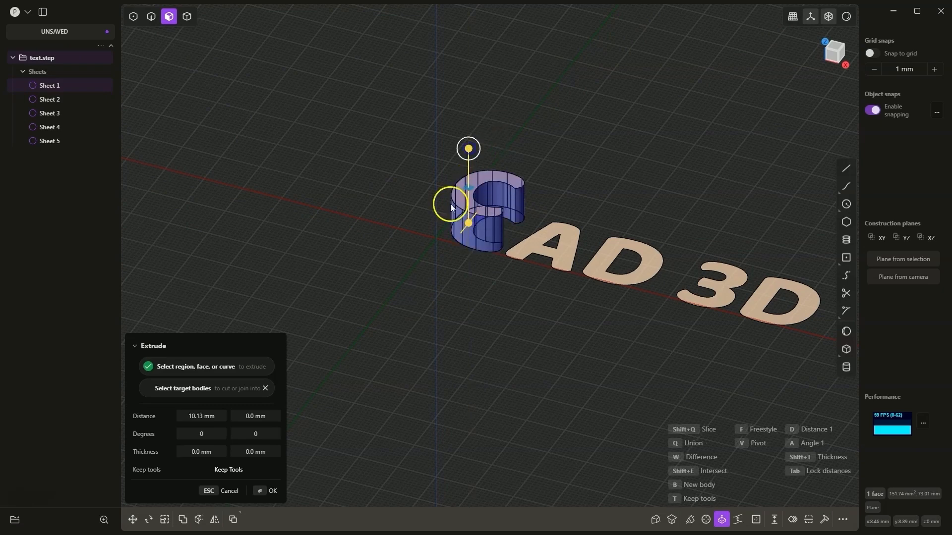
{"action": "key", "text": "Return"}
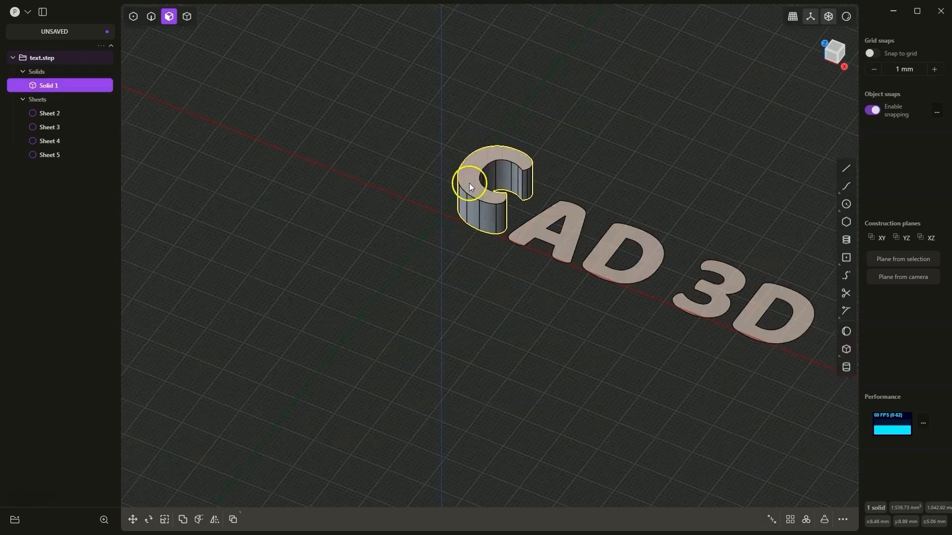
{"action": "key", "text": "ctrl+z"}
Extrude the faces of all five CAD 3D letters together by 2 mm, and deselect the resulting solids.
{"action": "key", "text": "e"}
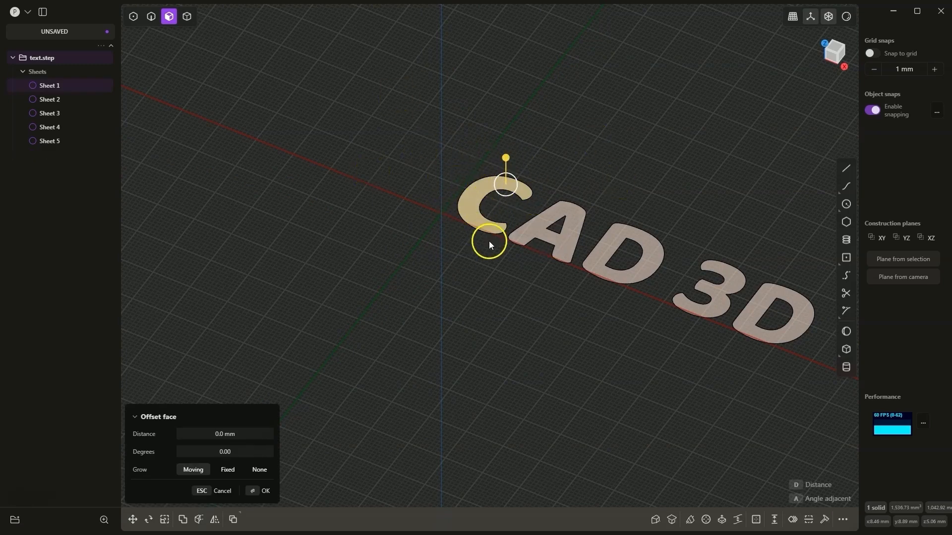
{"action": "left_click", "coordinate": [539, 220]}
{"action": "left_click", "coordinate": [611, 239]}
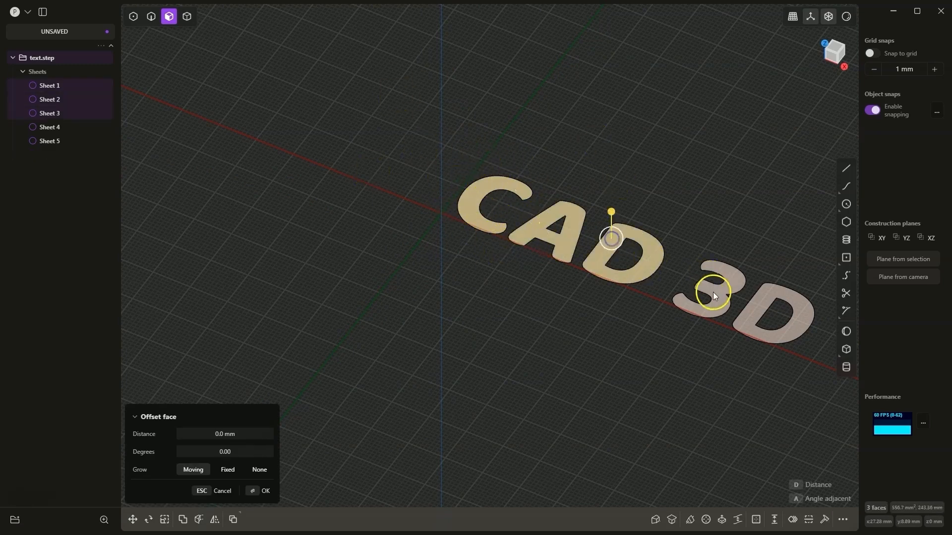
{"action": "left_click", "coordinate": [714, 294]}
{"action": "left_click", "coordinate": [761, 307]}
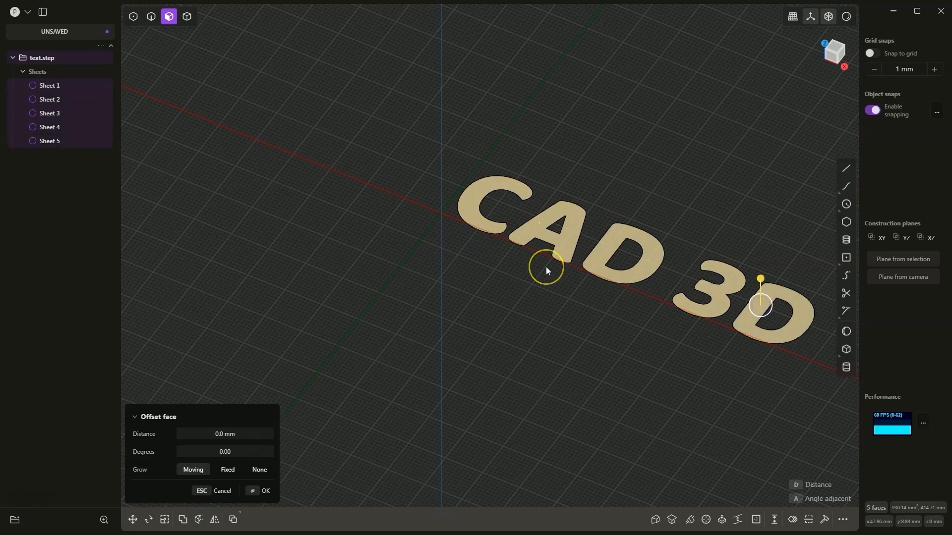
{"action": "key", "text": "e"}
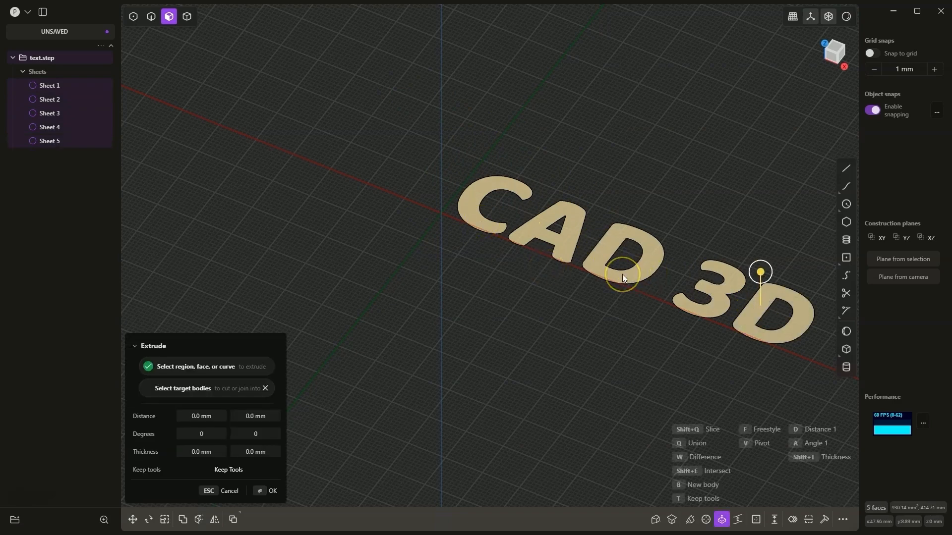
{"action": "type", "text": "2"}
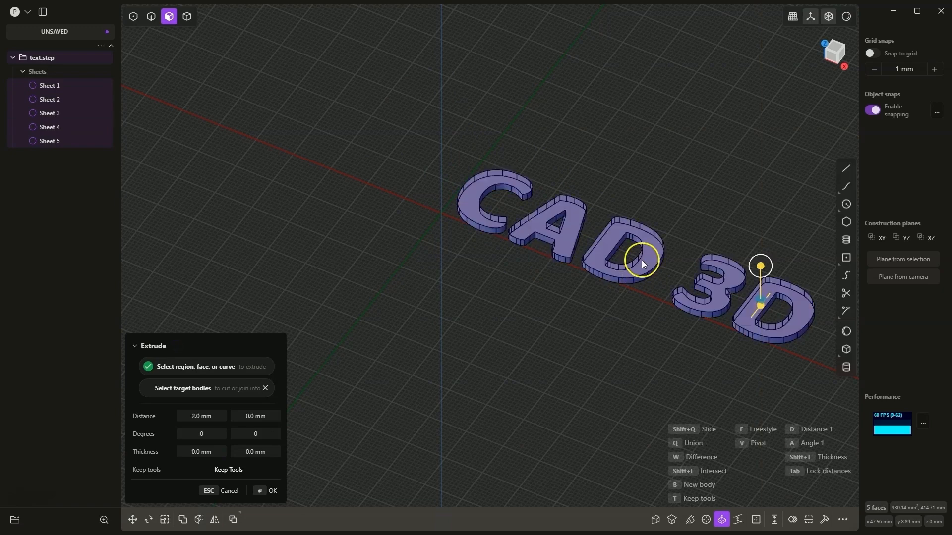
{"action": "right_click", "coordinate": [588, 307]}
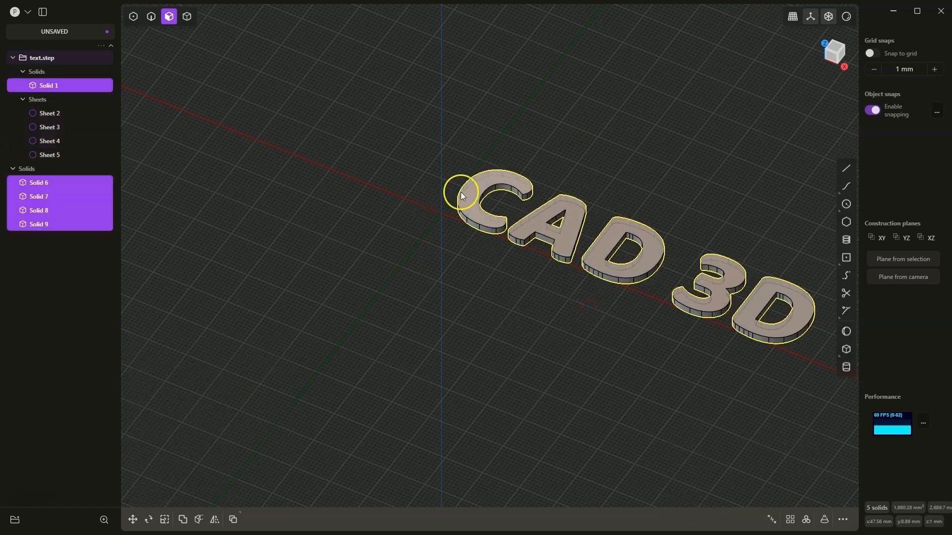
{"action": "middle_click_drag", "start_coordinate": [492, 232], "coordinate": [603, 275]}
{"action": "left_click", "coordinate": [553, 346]}
{"action": "middle_click_drag", "start_coordinate": [575, 335], "coordinate": [597, 357]}
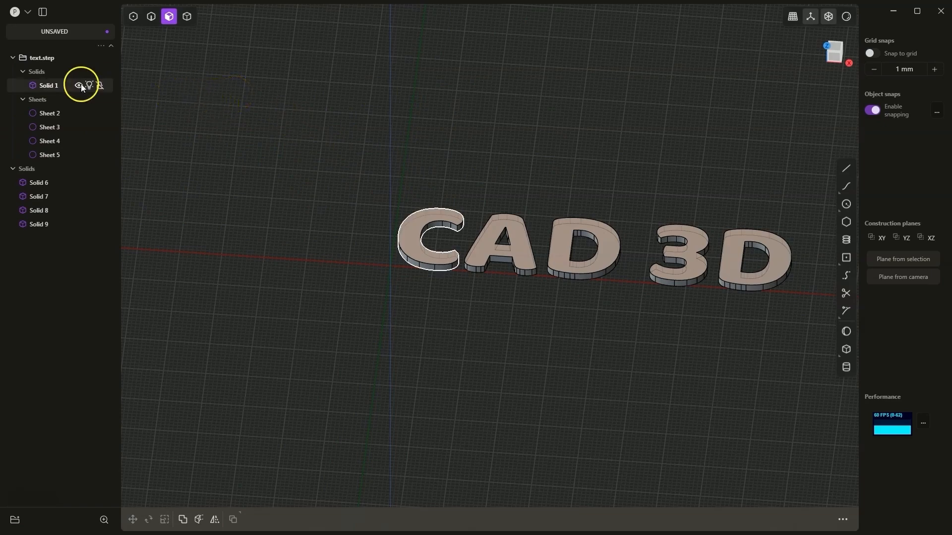
Move Solid 1, the letter C, out of the text.step group into the Solids list with the other letters.
{"action": "left_click", "coordinate": [50, 87]}
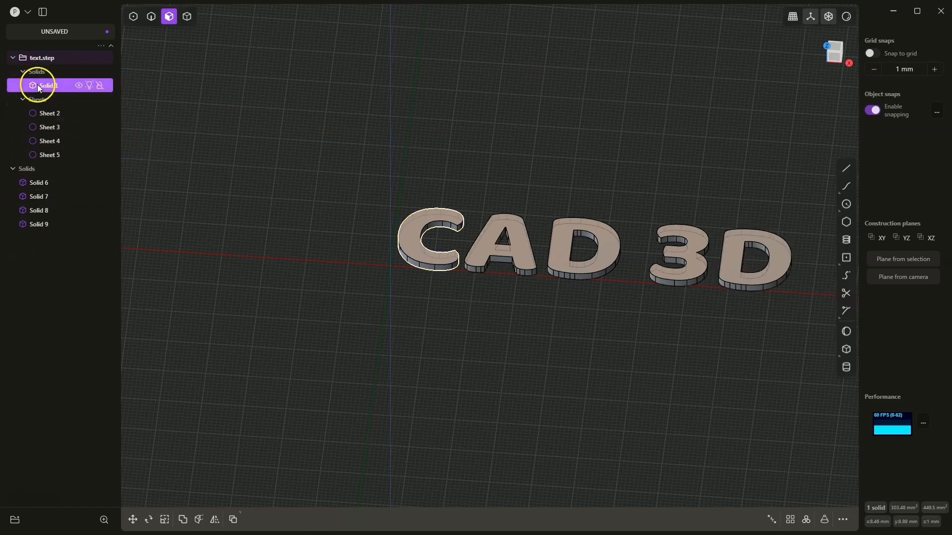
{"action": "left_click_drag", "start_coordinate": [39, 85], "coordinate": [58, 227]}
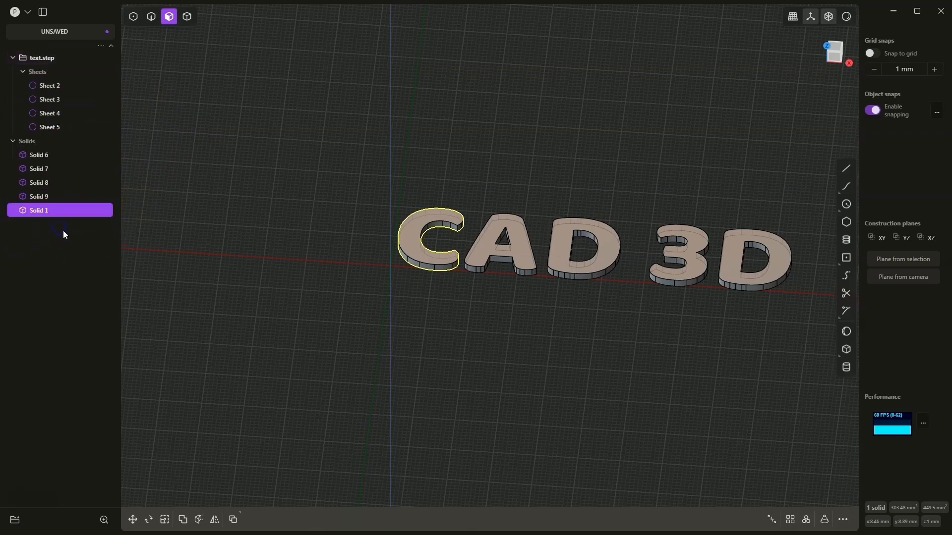
{"action": "left_click", "coordinate": [35, 168]}
{"action": "left_click", "coordinate": [33, 184]}
{"action": "left_click", "coordinate": [36, 211]}
{"action": "left_click", "coordinate": [156, 207]}
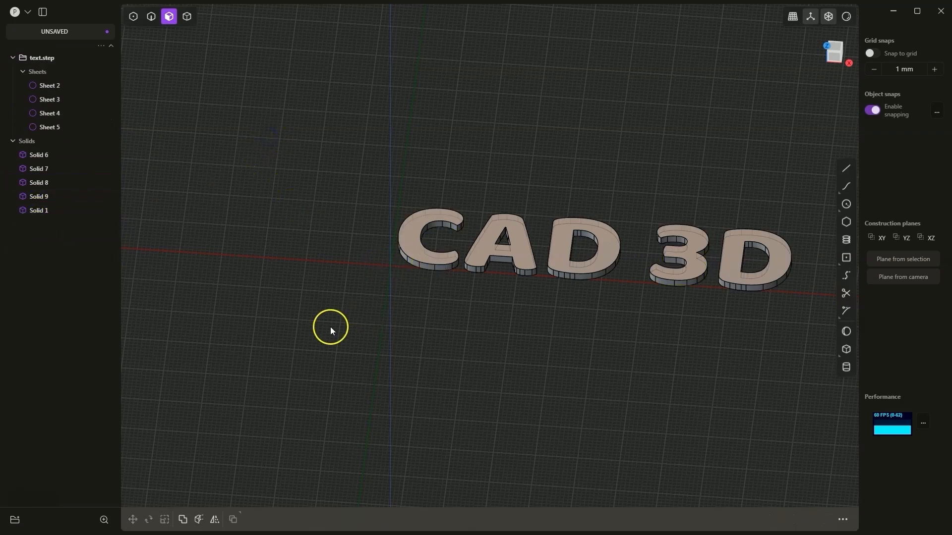
Hide all the text sheets and letter solids, from Sheet 2 through Solid 1.
{"action": "scroll", "coordinate": [330, 328], "scroll_direction": "down", "scroll_amount": 3}
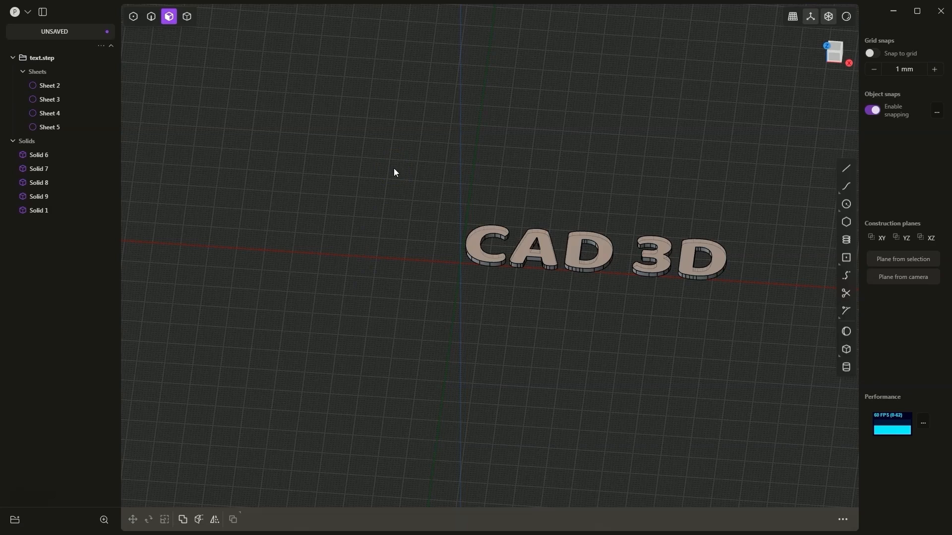
{"action": "left_click", "coordinate": [49, 85]}
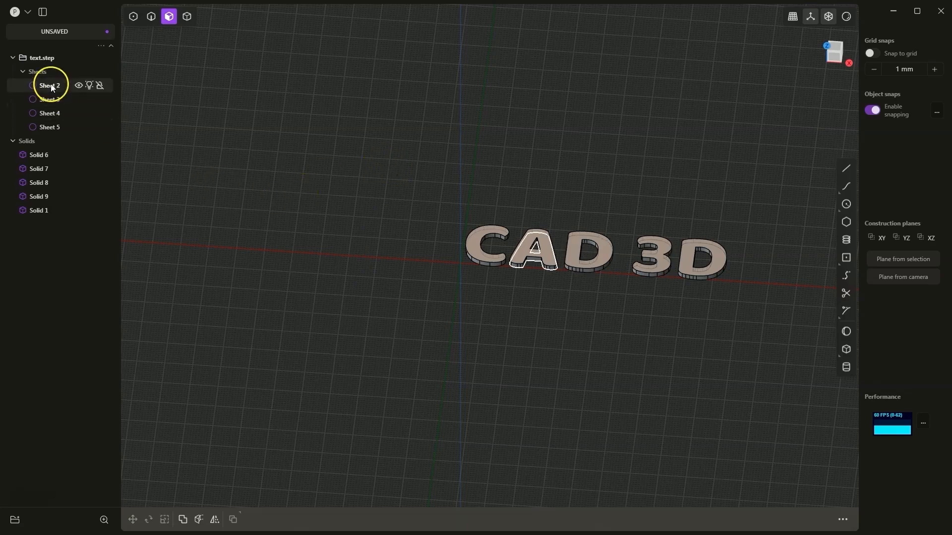
{"action": "left_click", "coordinate": [34, 210], "text": "shift"}
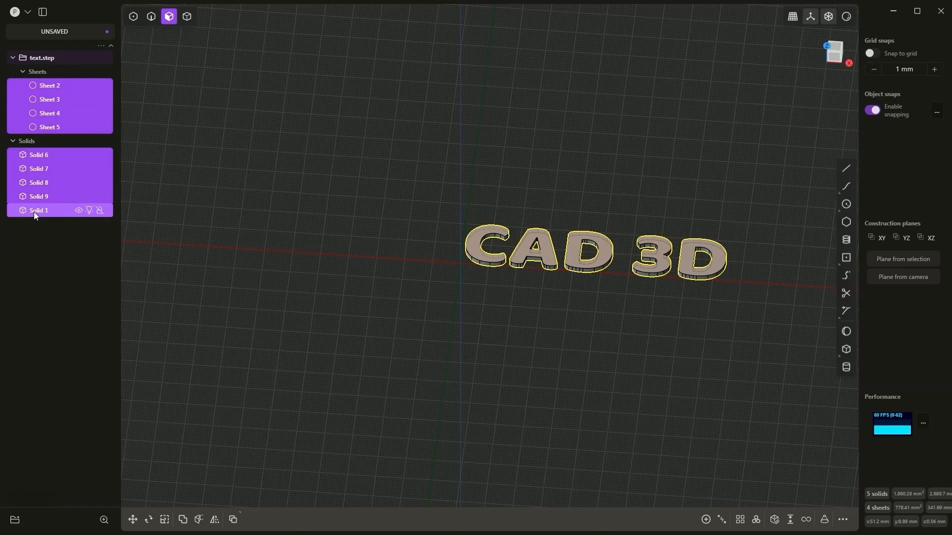
{"action": "key", "text": "h"}
Draw a box with a base of about 59 by 59 mm and a height of about 52 mm, starting on the X axis.
{"action": "middle_click_drag", "start_coordinate": [128, 267], "coordinate": [597, 271]}
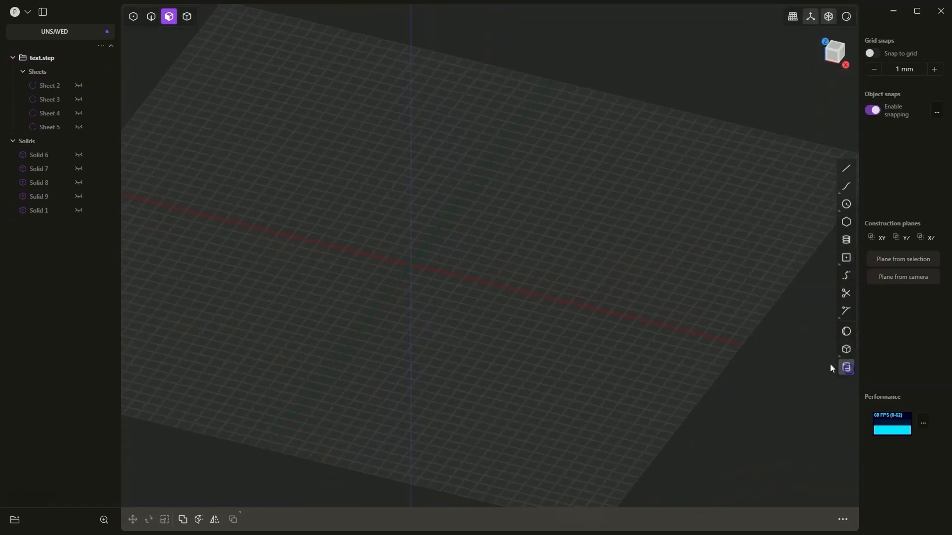
{"action": "left_click", "coordinate": [845, 349]}
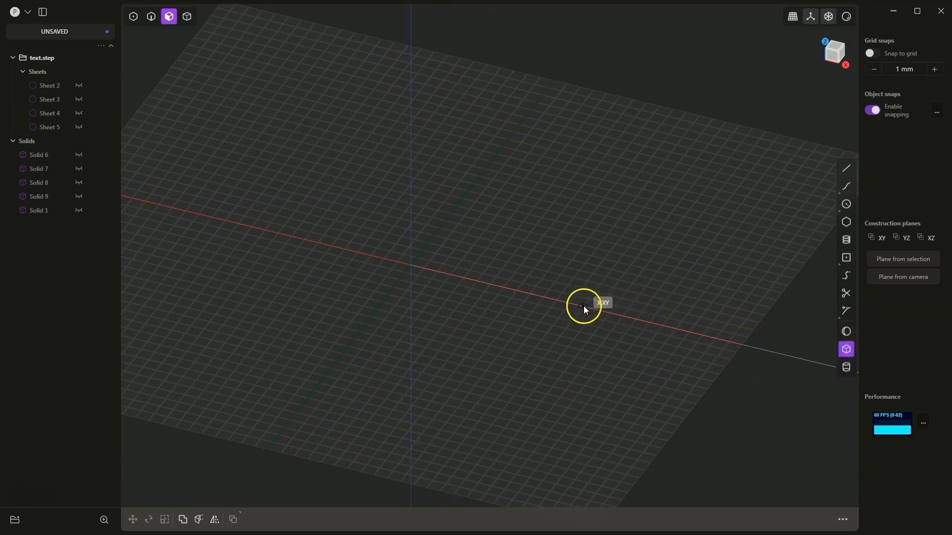
{"action": "left_click", "coordinate": [584, 306]}
{"action": "left_click", "coordinate": [695, 280]}
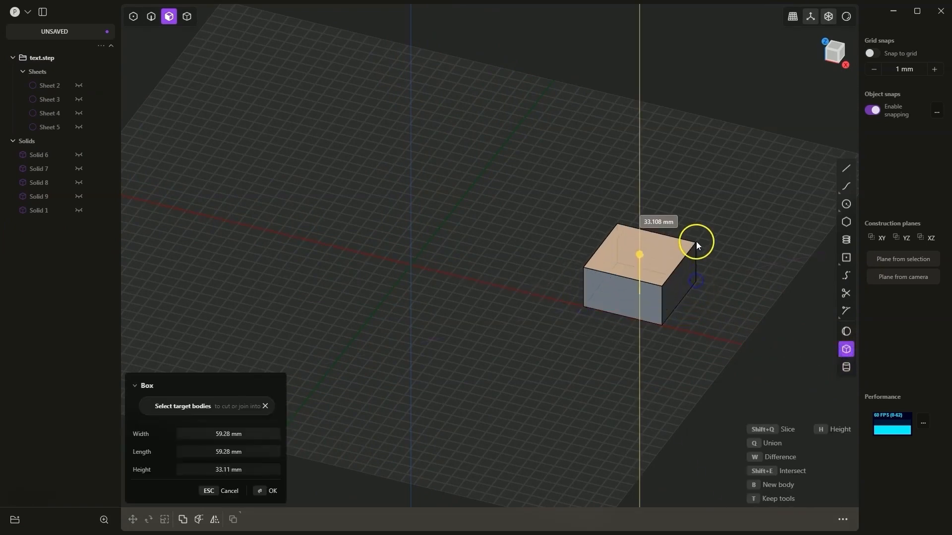
{"action": "left_click", "coordinate": [695, 227]}
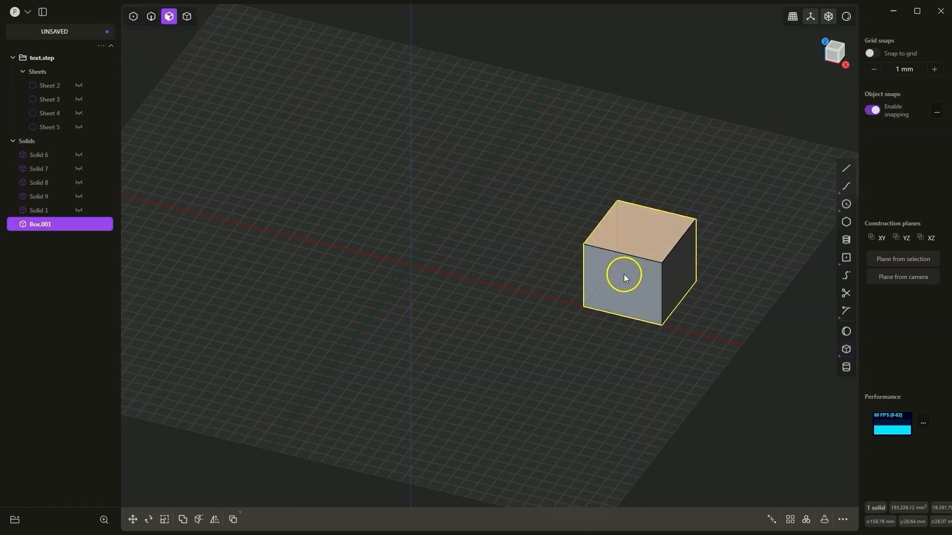
Chamfer the upper front edge of the box by about 29.5 mm.
{"action": "key", "text": "2"}
{"action": "left_click", "coordinate": [623, 254]}
{"action": "key", "text": "f"}
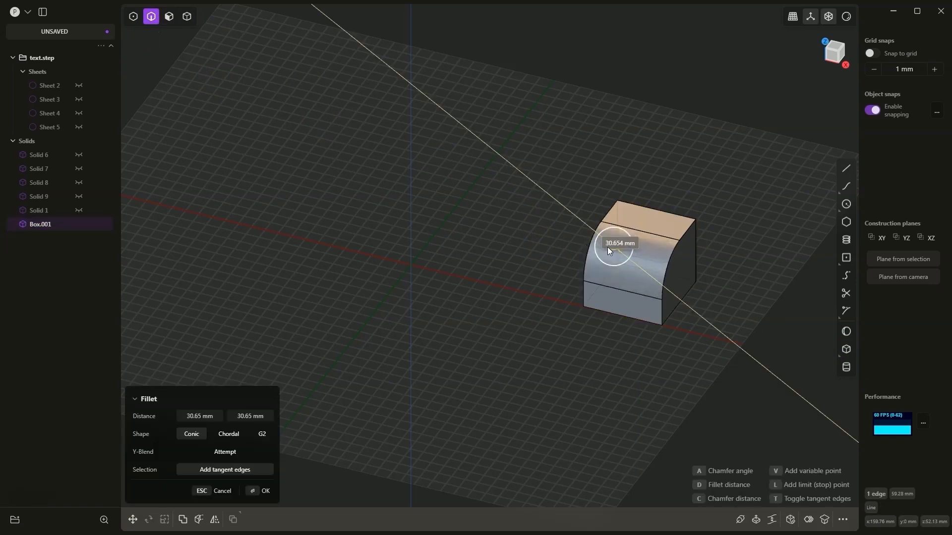
{"action": "key", "text": "c"}
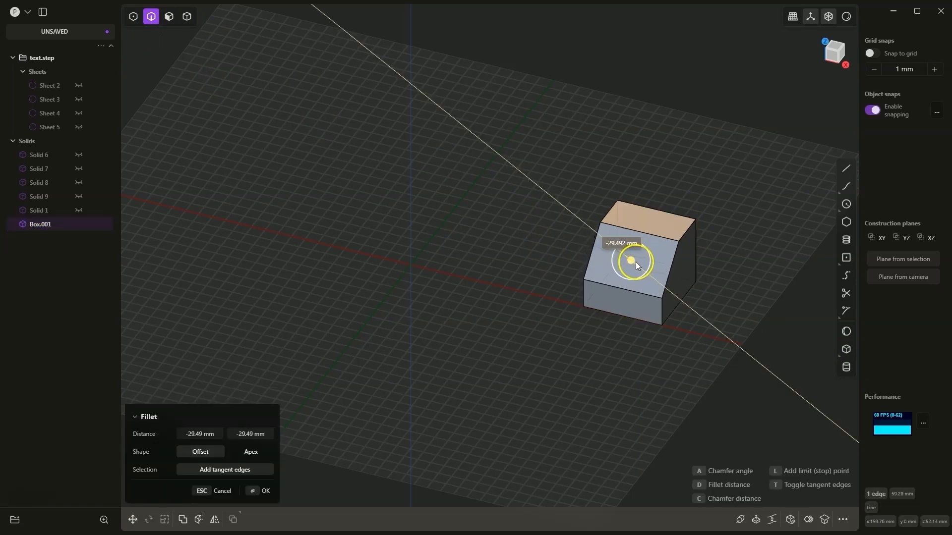
{"action": "left_click", "coordinate": [635, 262]}
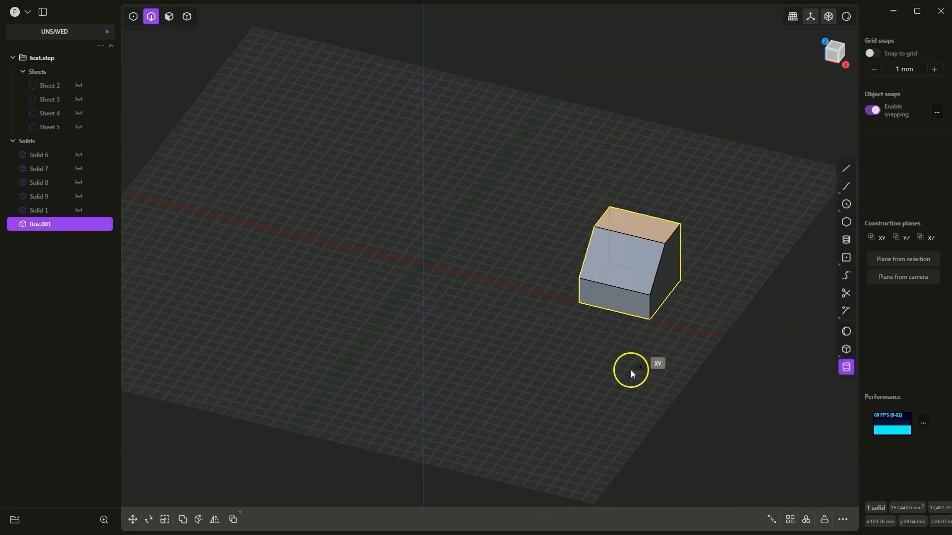
Draw a cylinder with a radius of about 8.6 mm and a height of about 10.1 mm in front of the chamfered box.
{"action": "left_click", "coordinate": [606, 373]}
{"action": "left_click", "coordinate": [617, 377]}
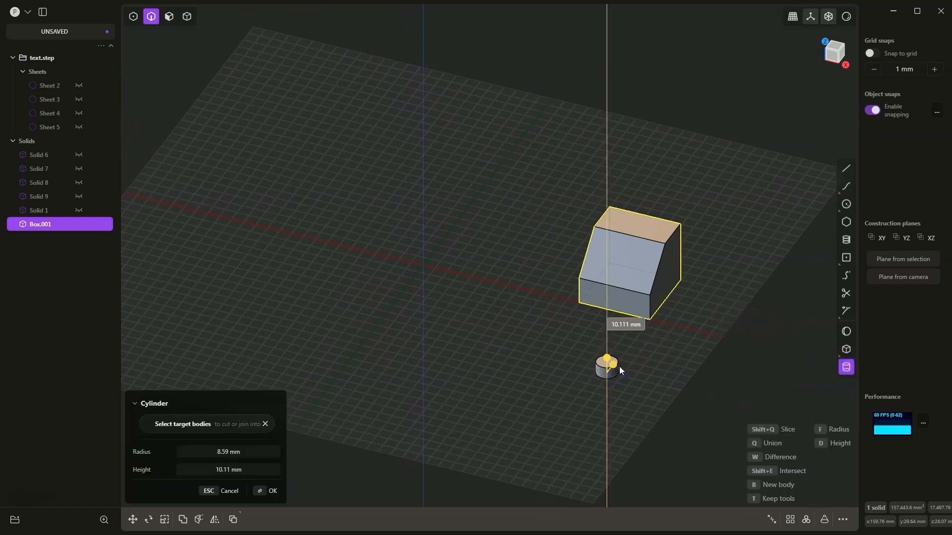
{"action": "left_click", "coordinate": [619, 367]}
{"action": "right_click", "coordinate": [540, 339]}
{"action": "left_click", "coordinate": [538, 286]}
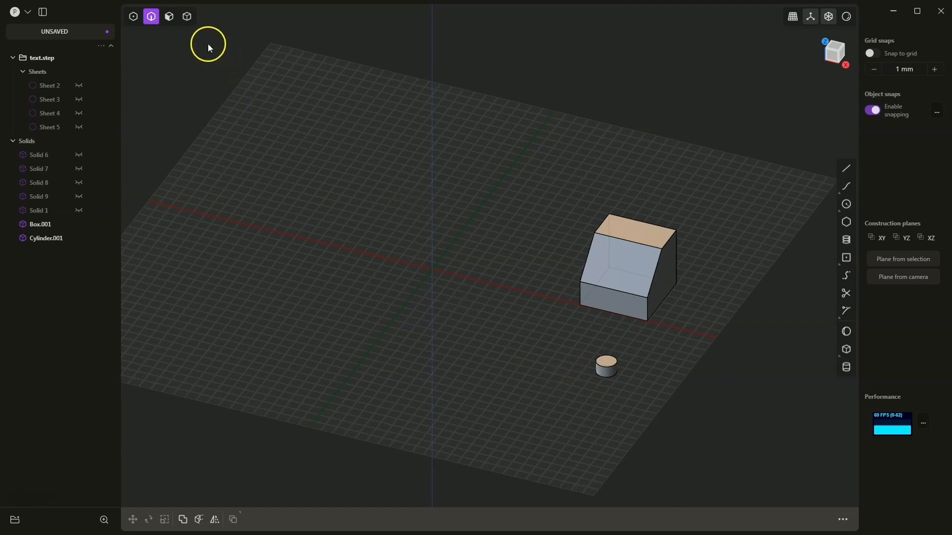
Use Place to put a copy of the cylinder, picked at its bottom centre, onto the centre of the box's vertical front face.
{"action": "left_click", "coordinate": [187, 16]}
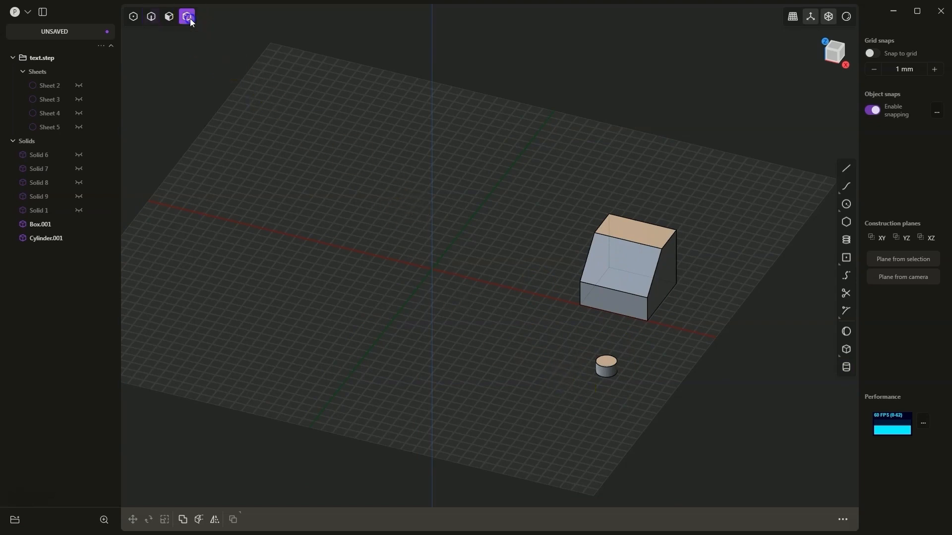
{"action": "left_click", "coordinate": [607, 371]}
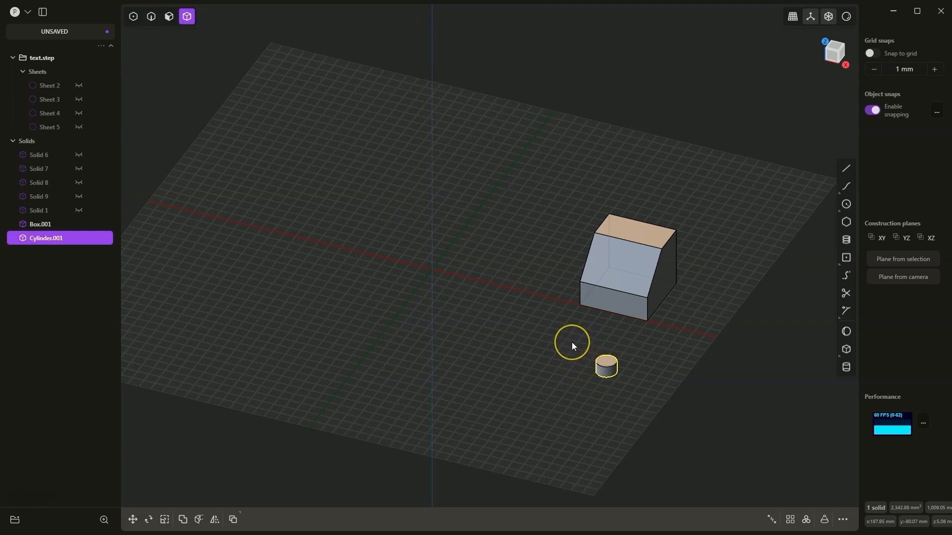
{"action": "key", "text": "f"}
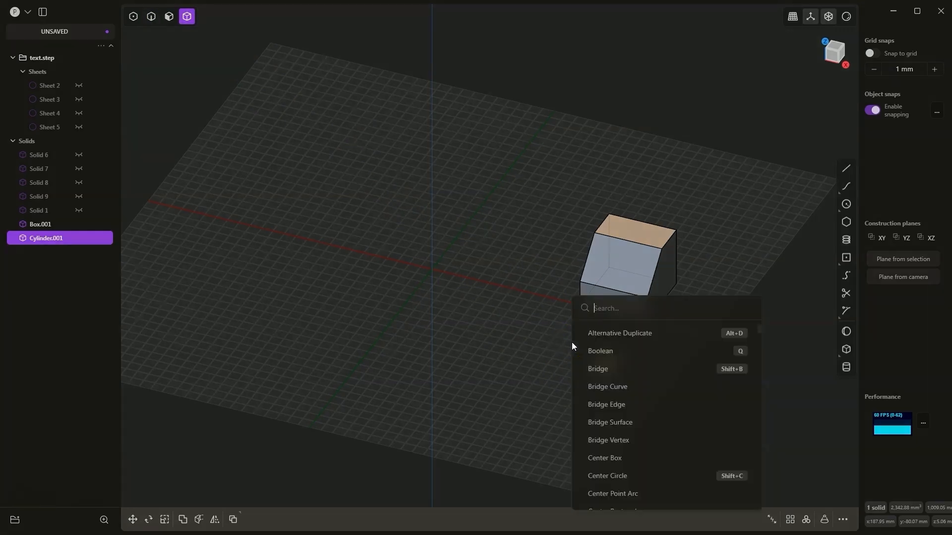
{"action": "type", "text": "/"}
{"action": "key", "text": "BackSpace"}
{"action": "type", "text": "place"}
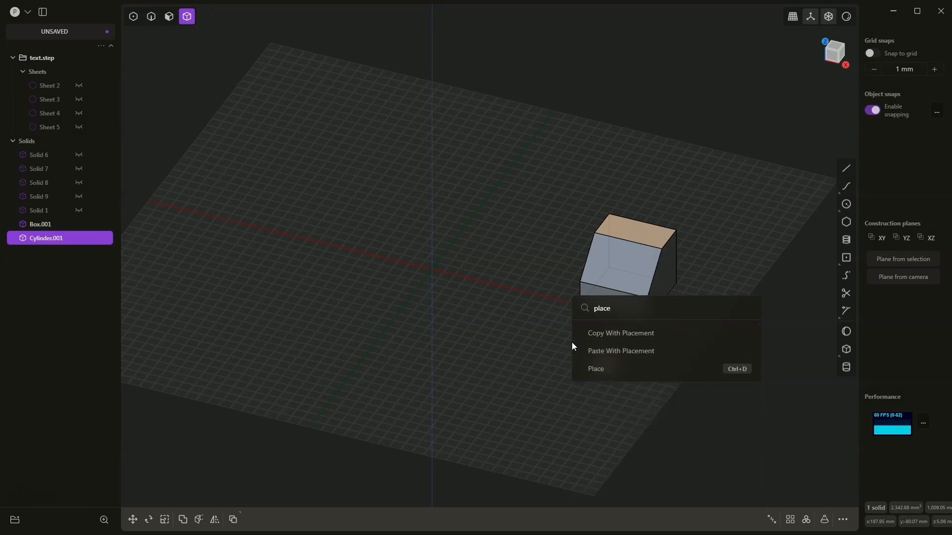
{"action": "left_click", "coordinate": [718, 369]}
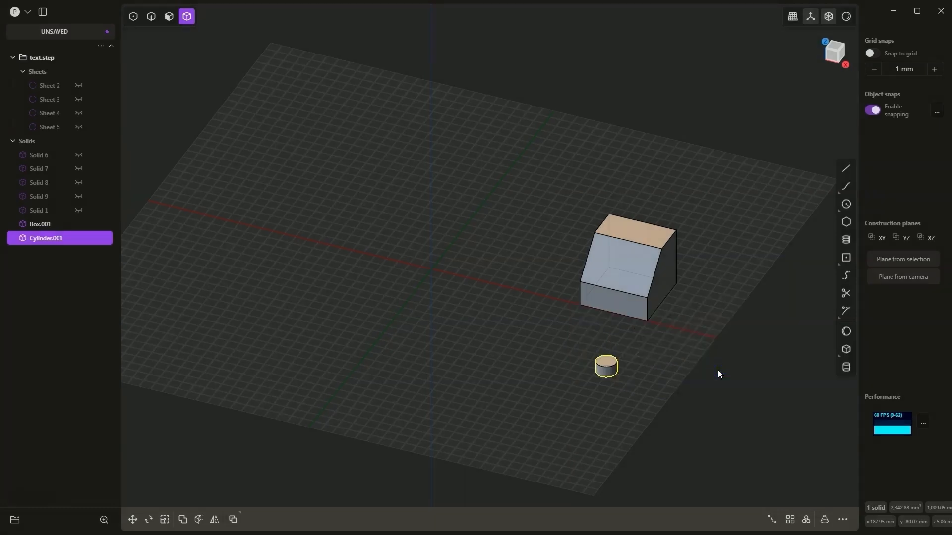
{"action": "scroll", "coordinate": [606, 366], "scroll_direction": "up", "scroll_amount": 3}
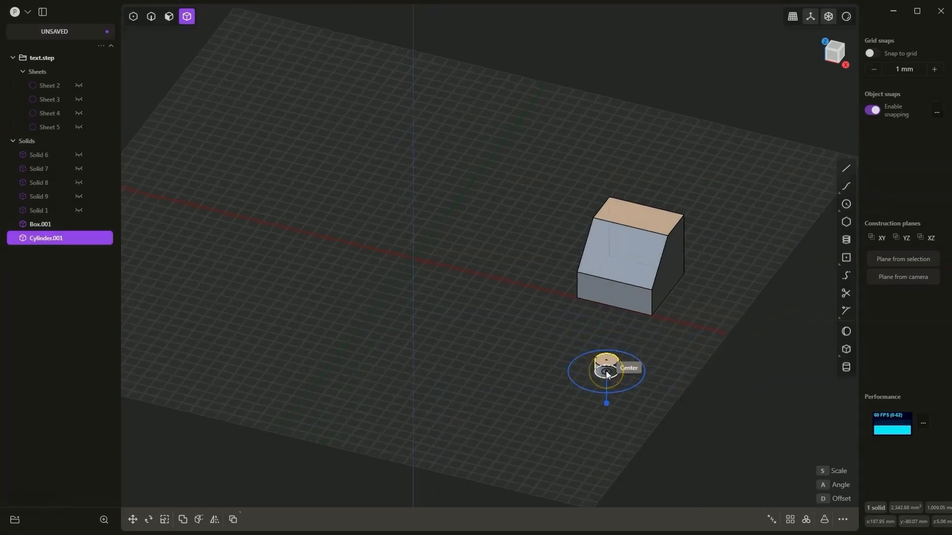
{"action": "scroll", "coordinate": [605, 371], "scroll_direction": "up", "scroll_amount": 3}
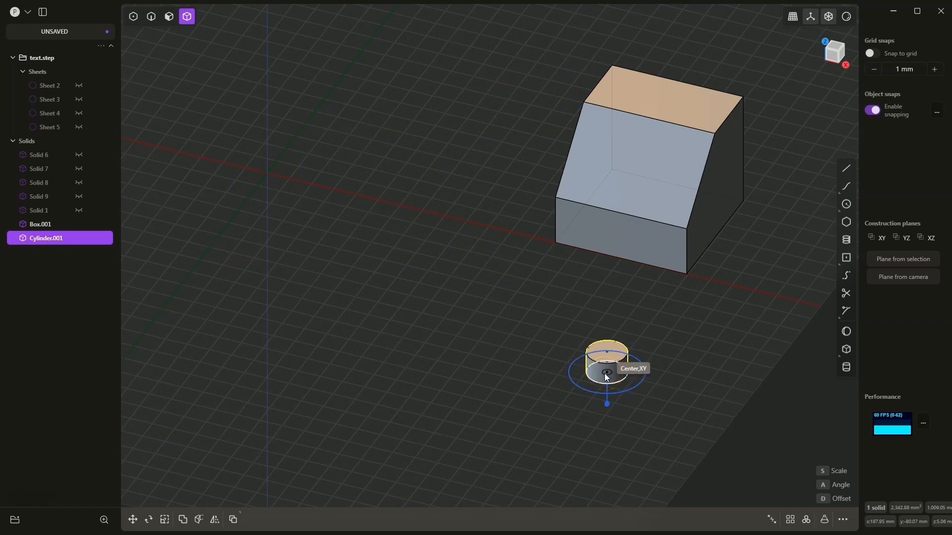
{"action": "left_click", "coordinate": [605, 377]}
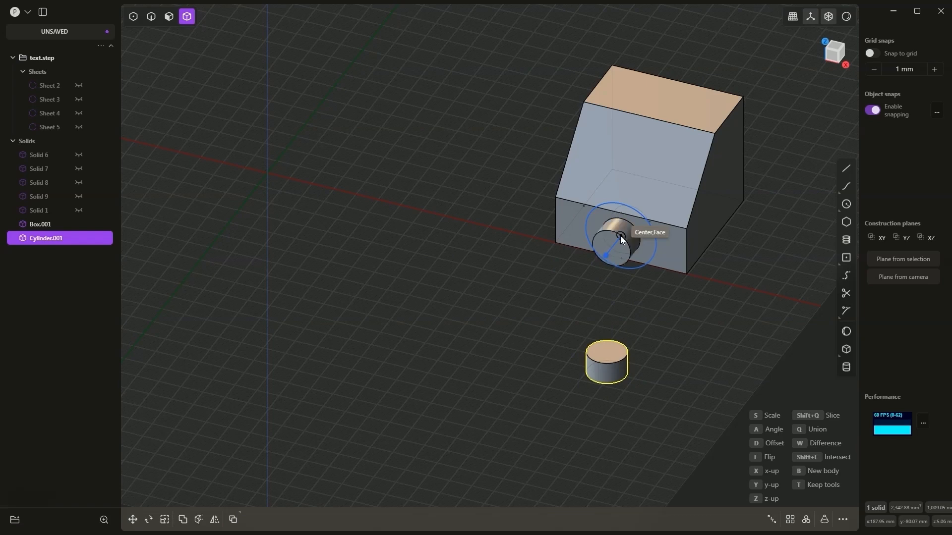
{"action": "left_click", "coordinate": [621, 237]}
{"action": "left_click", "coordinate": [612, 234]}
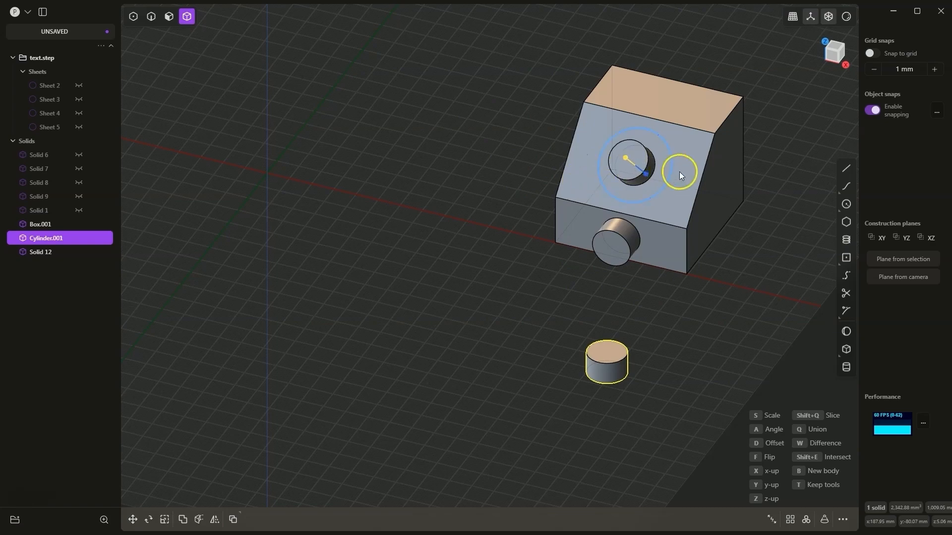
Place a second cylinder copy at the centre of the box's sloped face and offset it so it sinks partly into the box.
{"action": "middle_click_drag", "start_coordinate": [685, 164], "coordinate": [601, 128]}
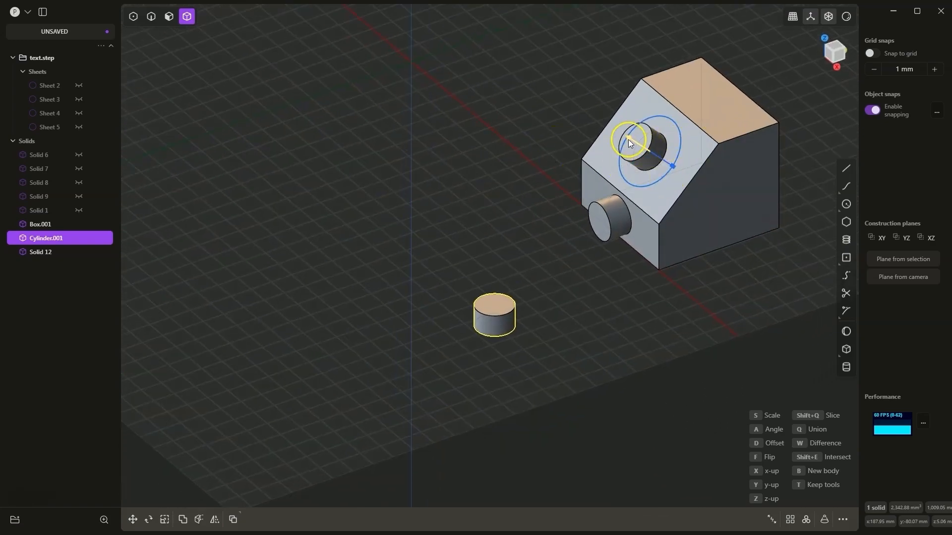
{"action": "mouse_move", "coordinate": [629, 139]}
{"action": "left_mouse_down"}
{"action": "mouse_move", "coordinate": [604, 129]}
{"action": "mouse_move", "coordinate": [623, 138]}
{"action": "left_mouse_up"}
{"action": "mouse_move", "coordinate": [624, 138]}
{"action": "middle_mouse_down"}
{"action": "mouse_move", "coordinate": [628, 123]}
{"action": "mouse_move", "coordinate": [653, 141]}
{"action": "mouse_move", "coordinate": [631, 132]}
{"action": "middle_mouse_up"}
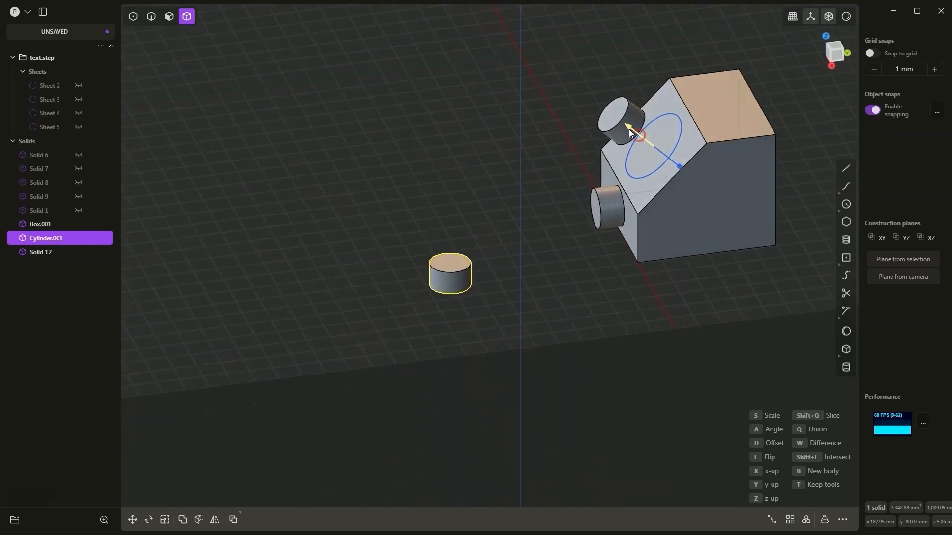
{"action": "left_click_drag", "start_coordinate": [631, 132], "coordinate": [661, 145]}
{"action": "right_click", "coordinate": [607, 96]}
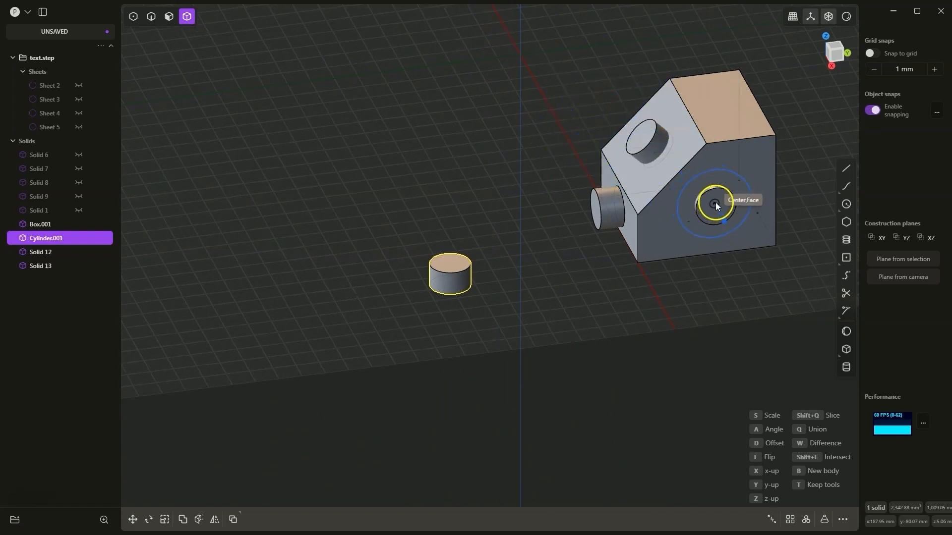
Place a third cylinder copy at the centre of the box's side face, flipped so it points outward, and end the placing.
{"action": "middle_click_drag", "start_coordinate": [715, 202], "coordinate": [761, 219]}
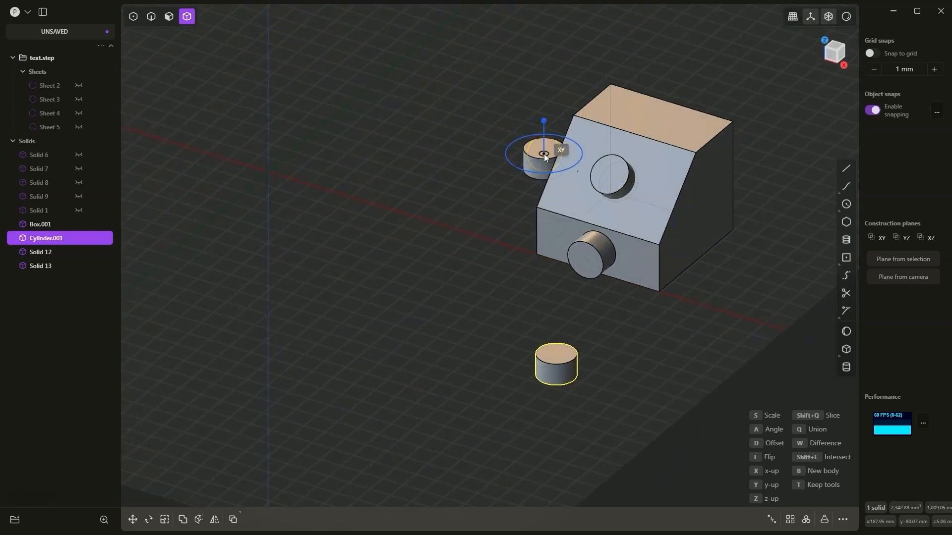
{"action": "middle_click_drag", "start_coordinate": [543, 153], "coordinate": [494, 166]}
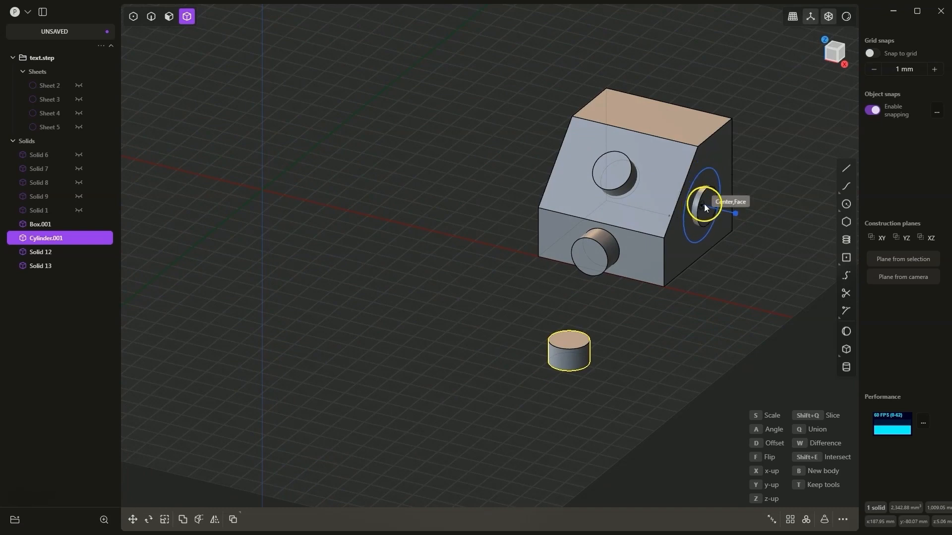
{"action": "key", "text": "f"}
{"action": "left_click", "coordinate": [702, 193]}
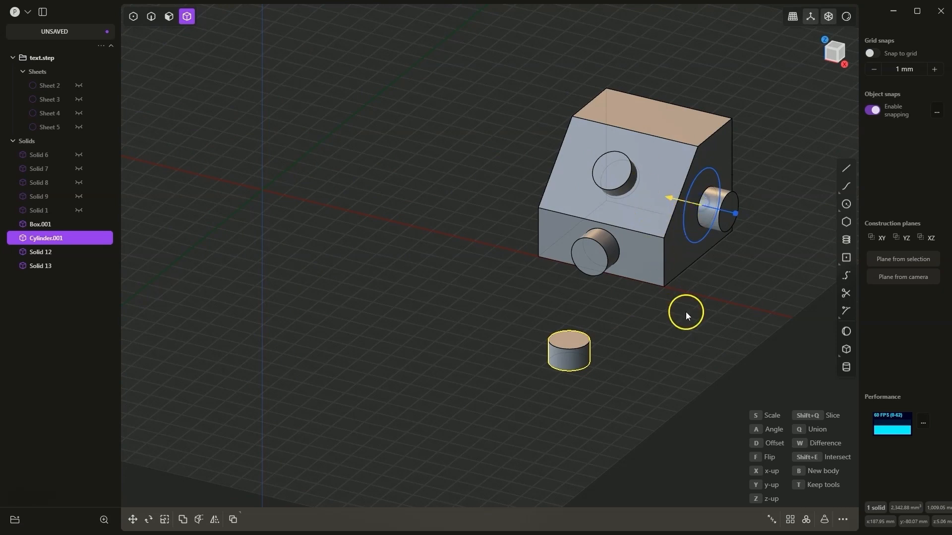
{"action": "middle_click_drag", "start_coordinate": [680, 279], "coordinate": [683, 281]}
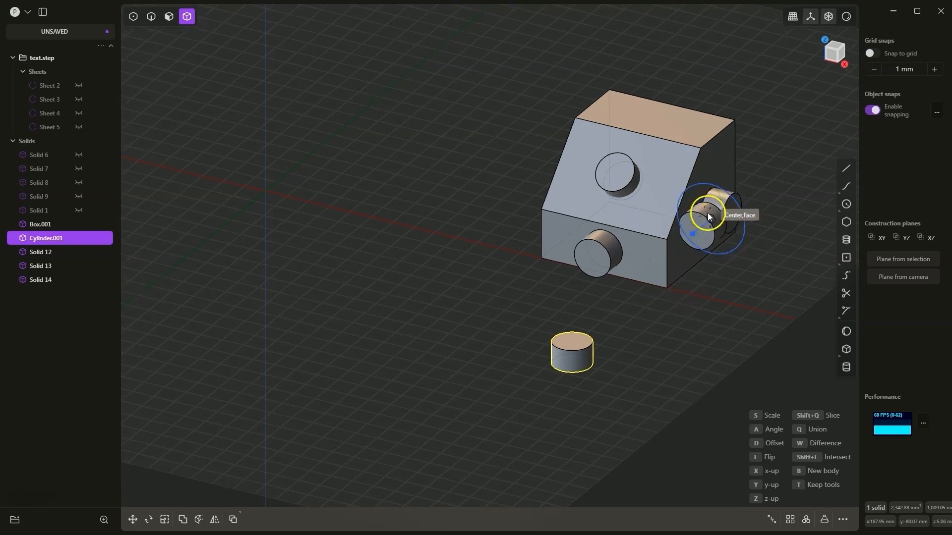
{"action": "left_click", "coordinate": [703, 274]}
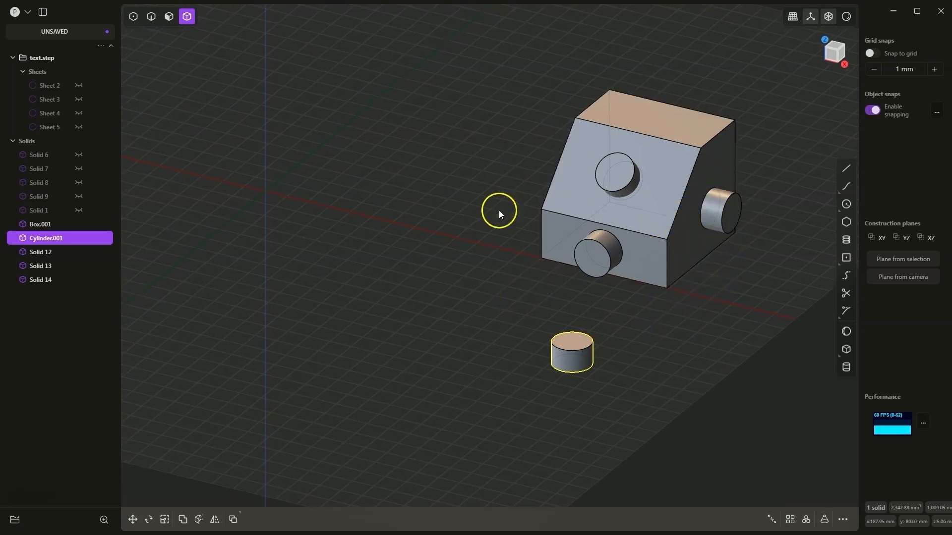
{"action": "middle_click_drag", "start_coordinate": [686, 285], "coordinate": [676, 259]}
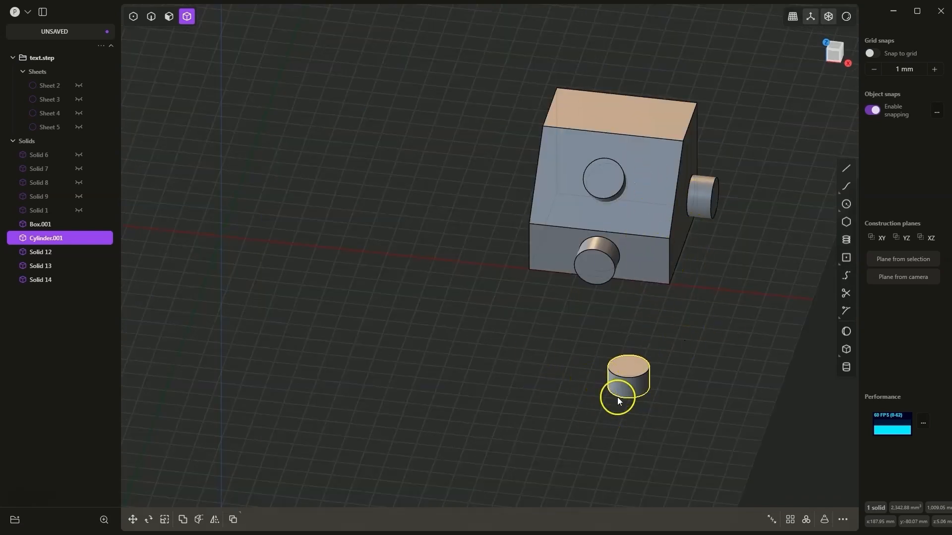
Hide the box and all its cylinders, from Box.001 through Solid 14.
{"action": "left_click", "coordinate": [43, 224]}
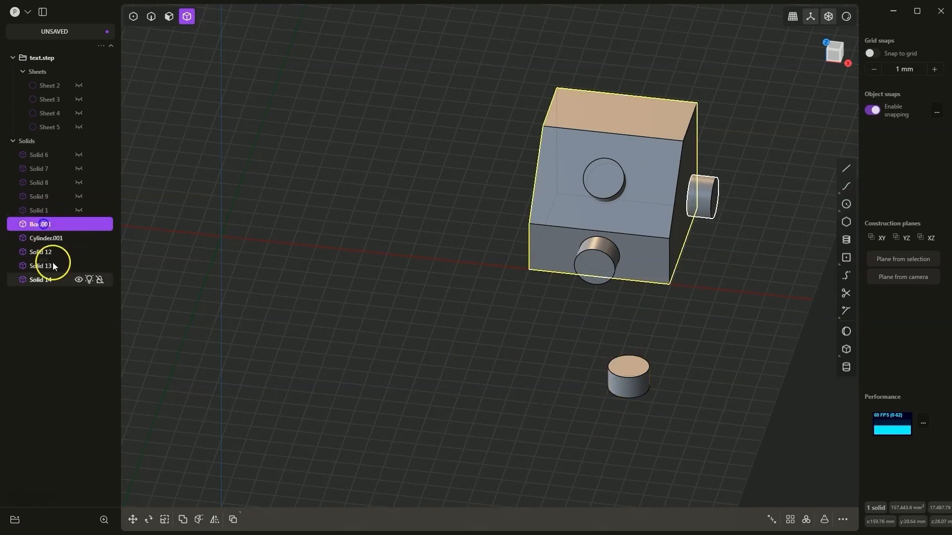
{"action": "left_click", "coordinate": [48, 284], "text": "shift"}
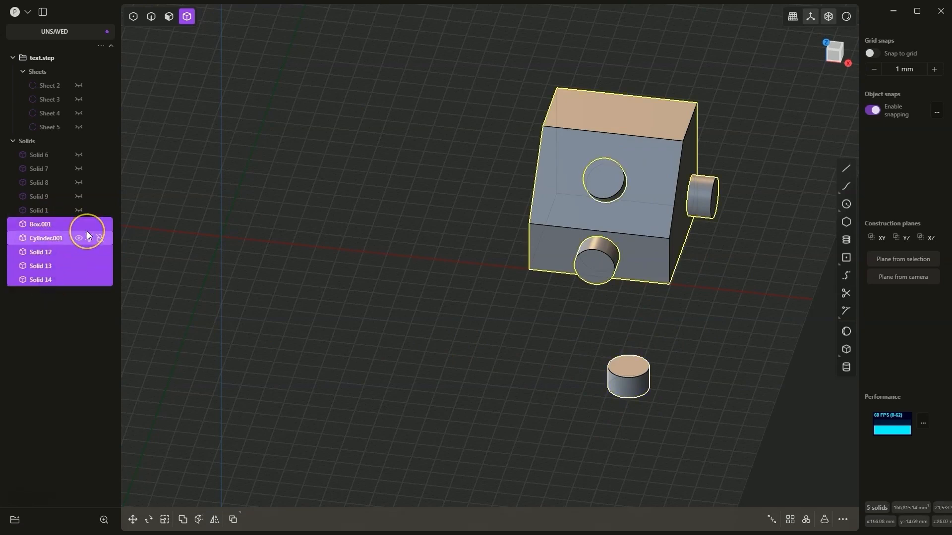
{"action": "left_click", "coordinate": [87, 232]}
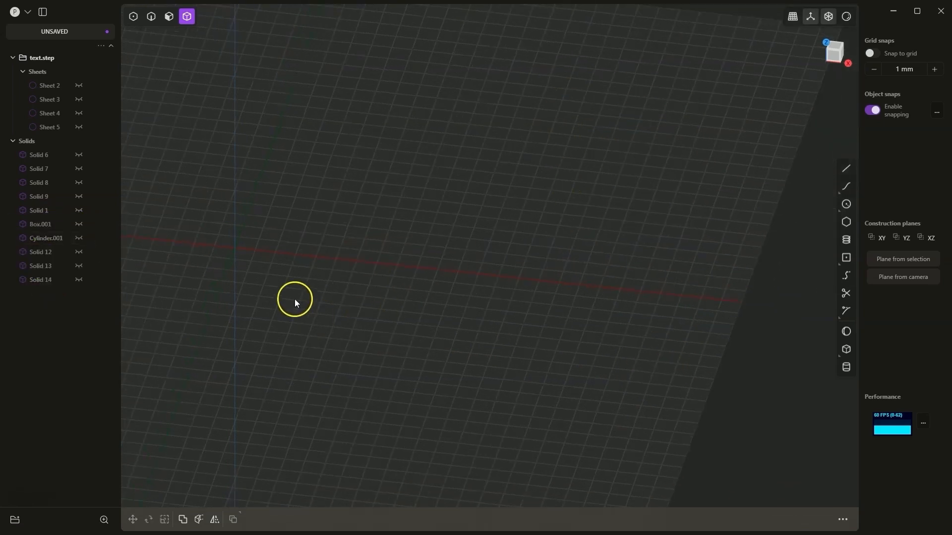
Show the CAD 3D letter solids again: Solid 6, Solid 7, Solid 8, Solid 9 and Solid 1.
{"action": "left_click", "coordinate": [79, 155]}
{"action": "left_click", "coordinate": [78, 169]}
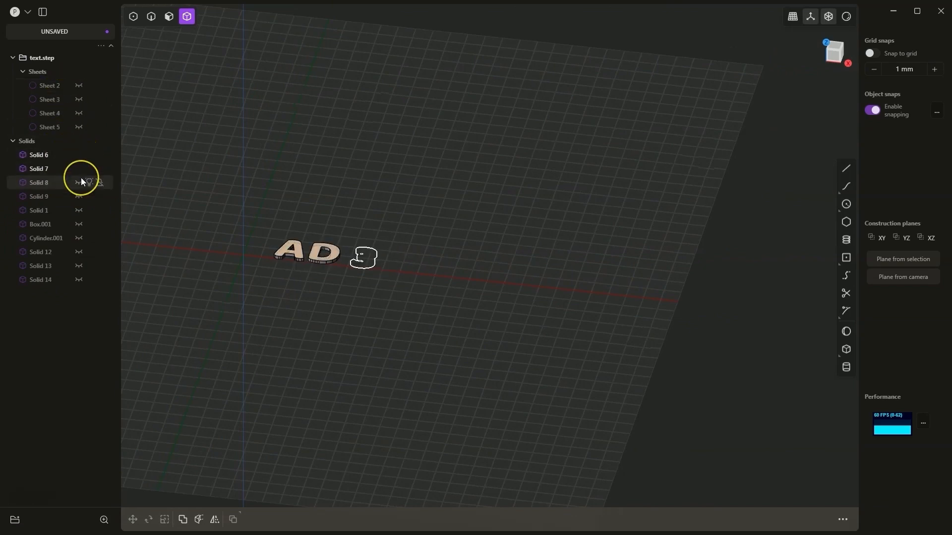
{"action": "left_click", "coordinate": [79, 182]}
{"action": "left_click", "coordinate": [80, 196]}
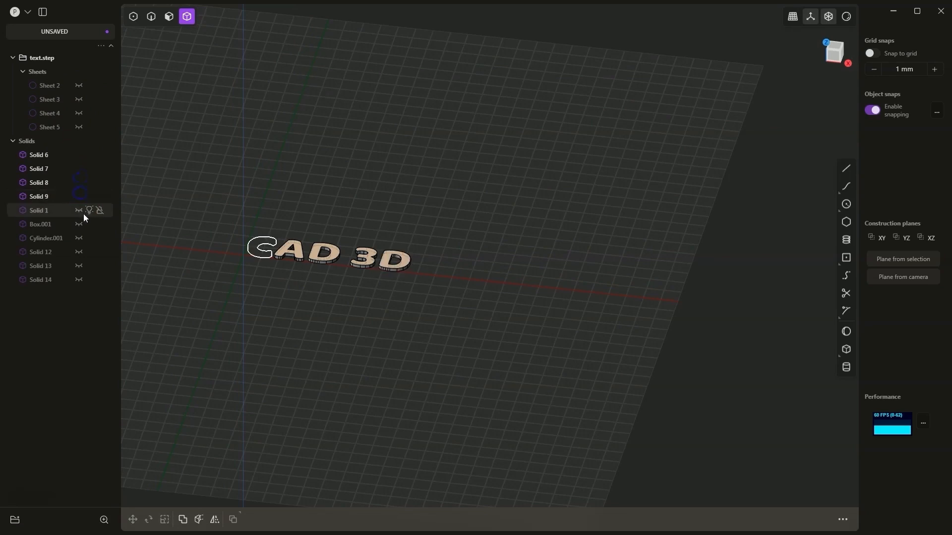
{"action": "left_click", "coordinate": [79, 211]}
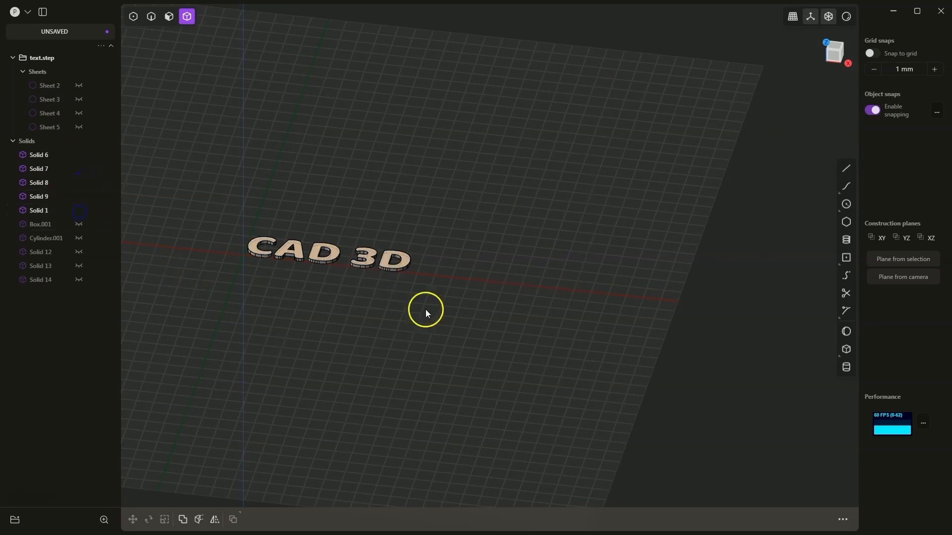
Draw a box about 121.8 mm wide, 80.4 mm long and 84.3 mm high beside the letters, starting on the X axis.
{"action": "left_click", "coordinate": [847, 350]}
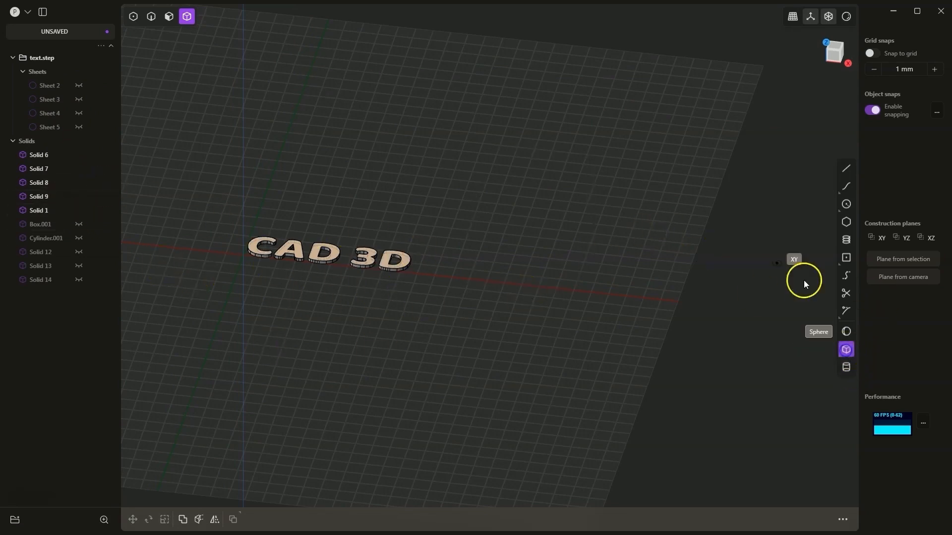
{"action": "left_click", "coordinate": [454, 275]}
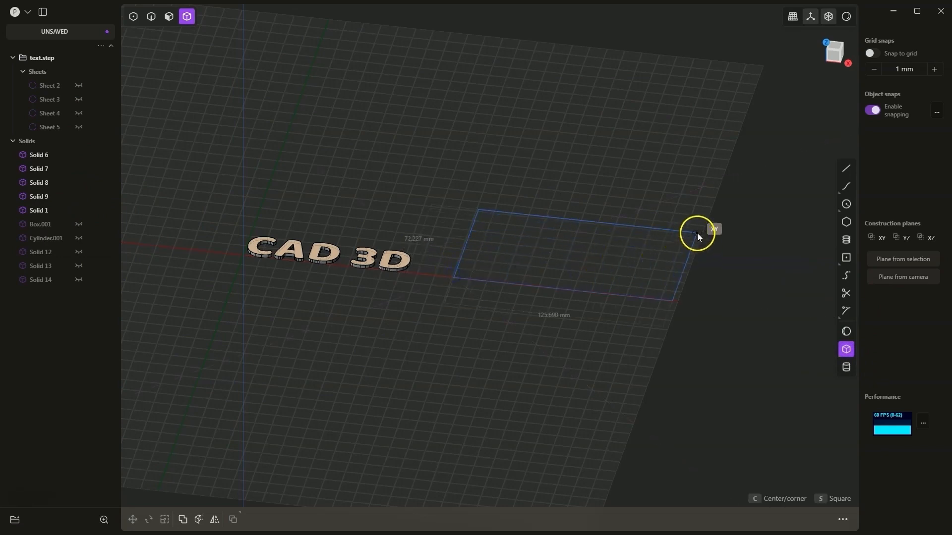
{"action": "left_click", "coordinate": [693, 225]}
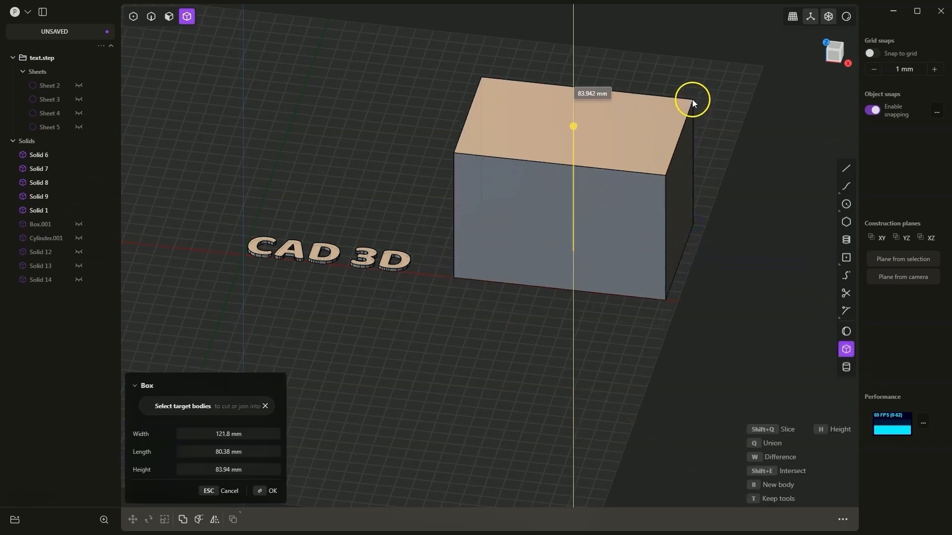
{"action": "left_click", "coordinate": [692, 99]}
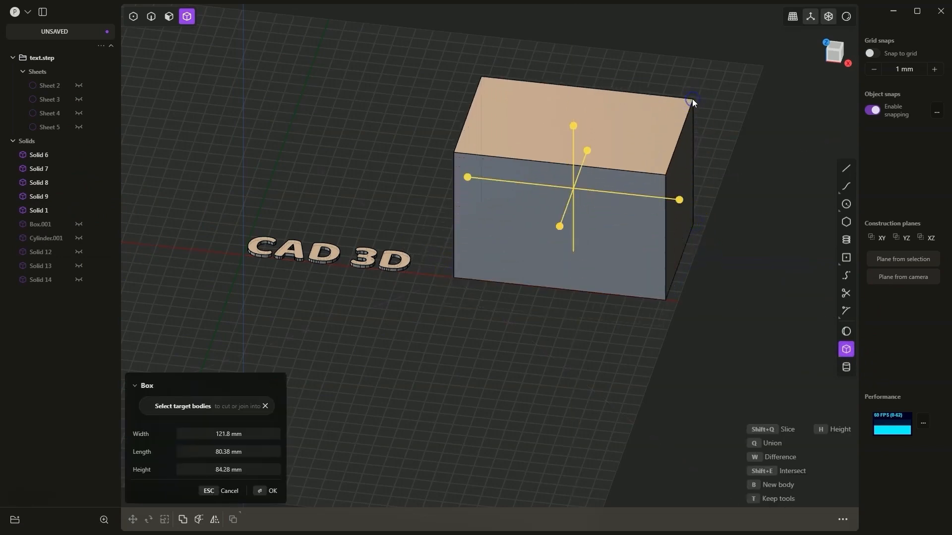
Chamfer the upper front edge of the new box to form a large sloped face.
{"action": "left_click", "coordinate": [151, 16]}
{"action": "left_click", "coordinate": [549, 161]}
{"action": "key", "text": "f"}
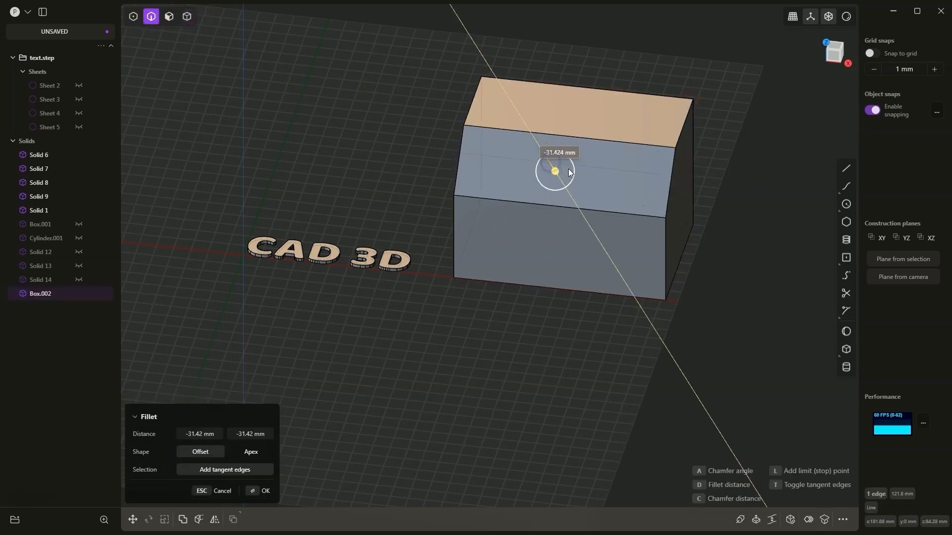
{"action": "right_click", "coordinate": [394, 127]}
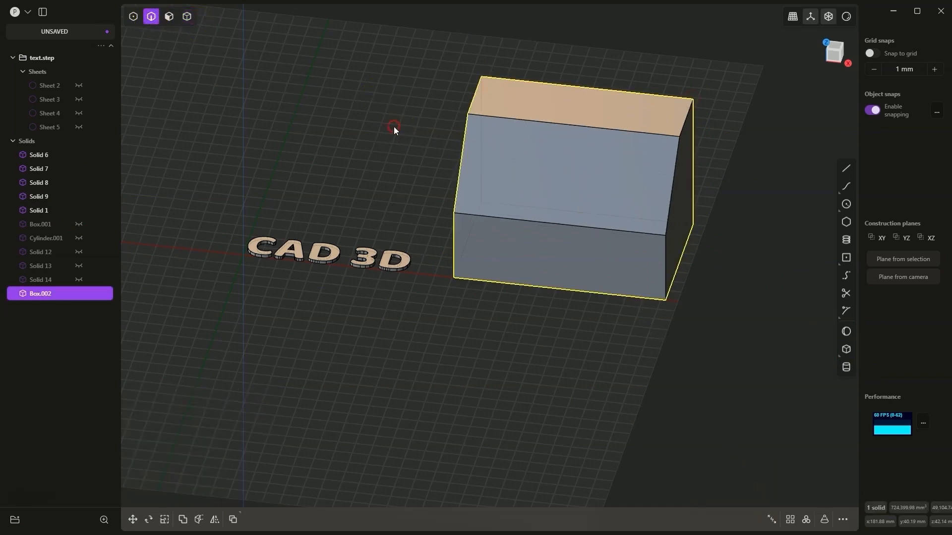
Switch to solid selection and select the five original CAD 3D letters beside the box.
{"action": "left_click", "coordinate": [187, 16]}
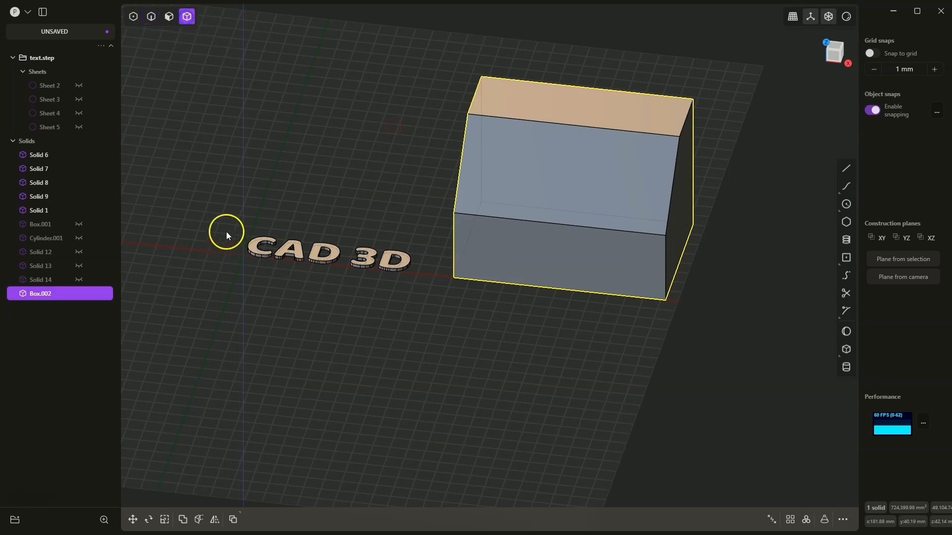
{"action": "left_click_drag", "start_coordinate": [298, 265], "coordinate": [421, 289]}
{"action": "left_click", "coordinate": [250, 220]}
{"action": "left_click_drag", "start_coordinate": [227, 210], "coordinate": [423, 285]}
{"action": "left_click", "coordinate": [235, 215]}
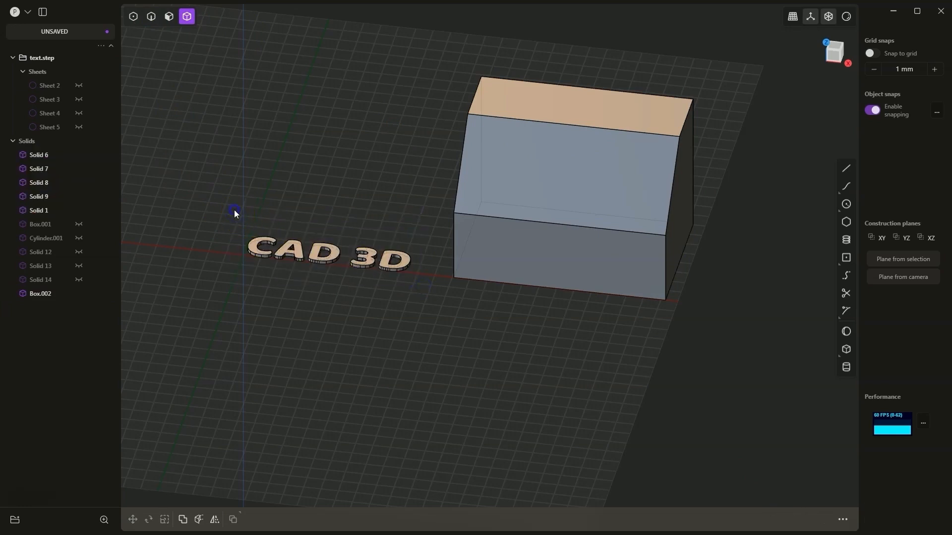
{"action": "left_click_drag", "start_coordinate": [255, 236], "coordinate": [417, 278]}
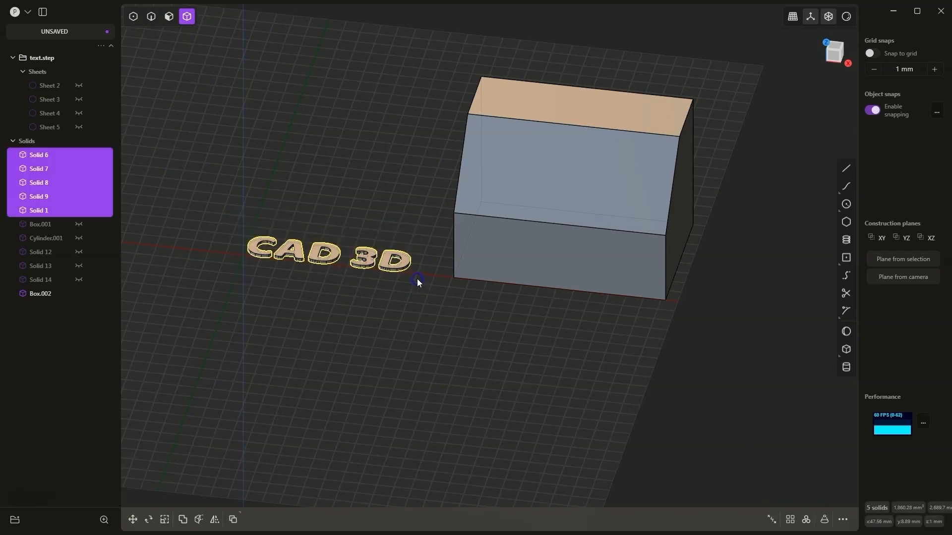
Place a copy of the letters on the box's lower front face, using a centre point inside the first D as base point.
{"action": "scroll", "coordinate": [314, 252], "scroll_direction": "up", "scroll_amount": 5}
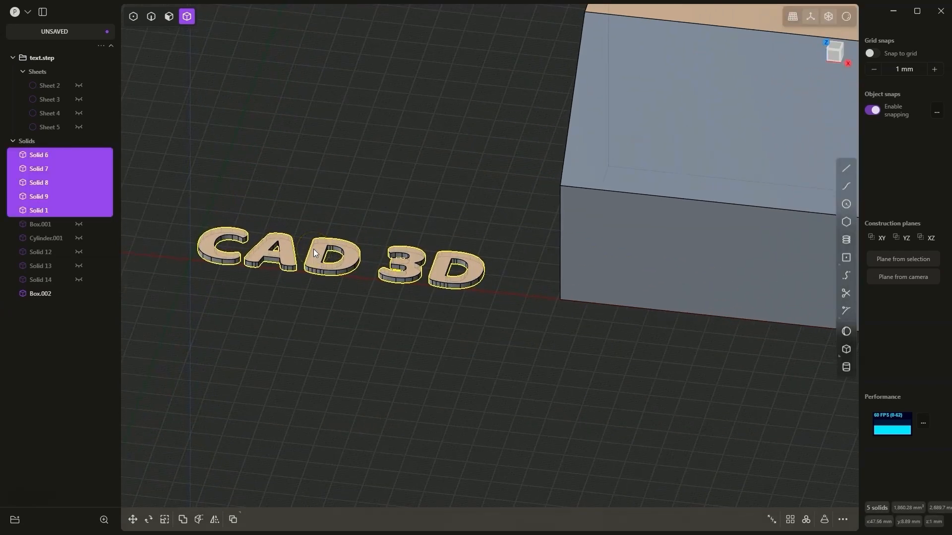
{"action": "key", "text": "g"}
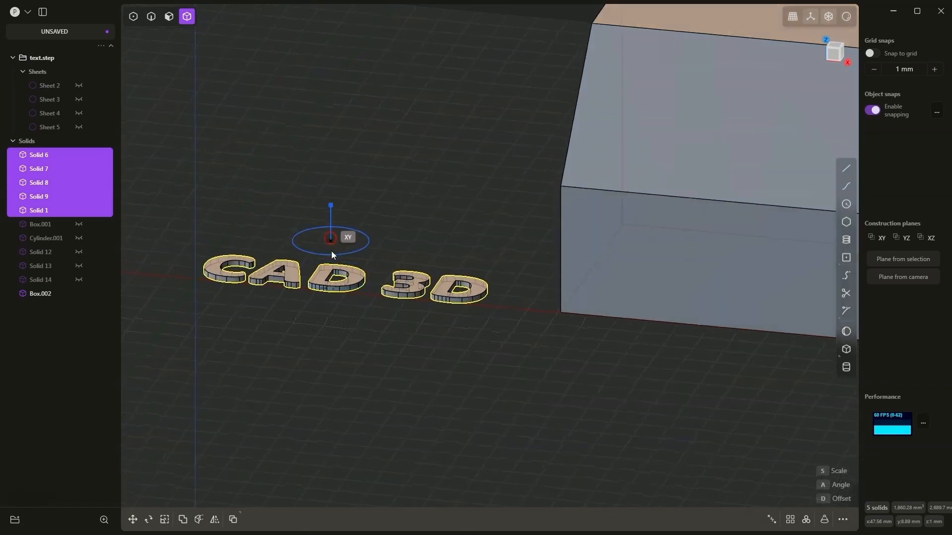
{"action": "scroll", "coordinate": [333, 295], "scroll_direction": "up", "scroll_amount": 5}
{"action": "scroll", "coordinate": [331, 293], "scroll_direction": "up", "scroll_amount": 3}
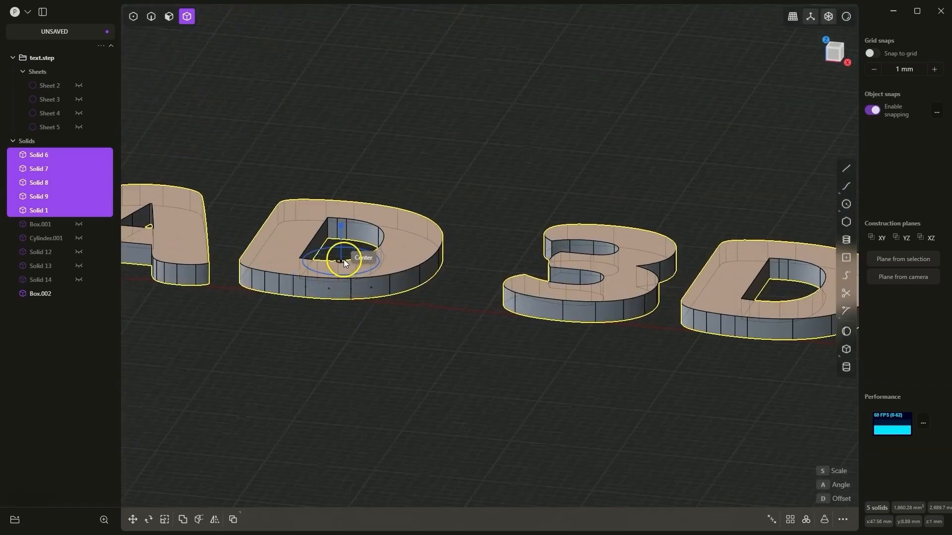
{"action": "scroll", "coordinate": [346, 261], "scroll_direction": "up", "scroll_amount": 5}
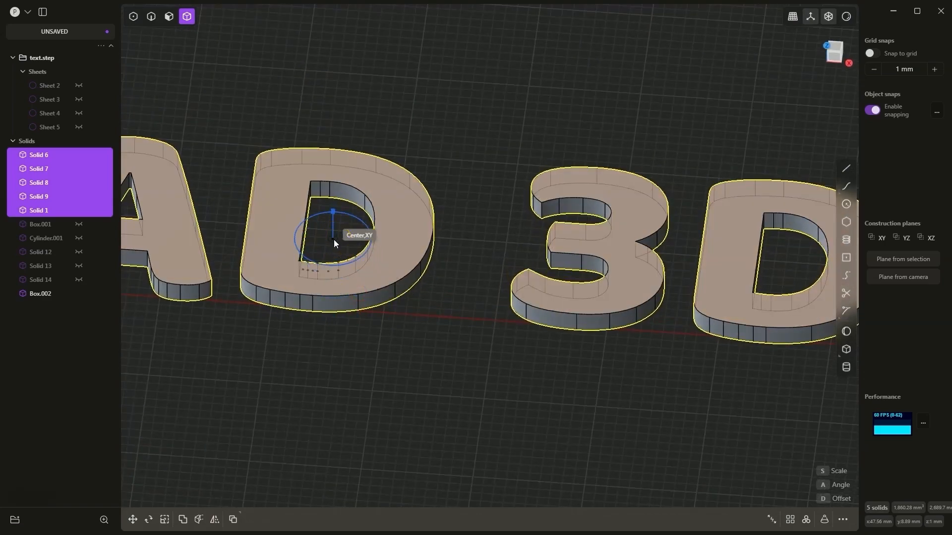
{"action": "scroll", "coordinate": [335, 240], "scroll_direction": "down", "scroll_amount": 6}
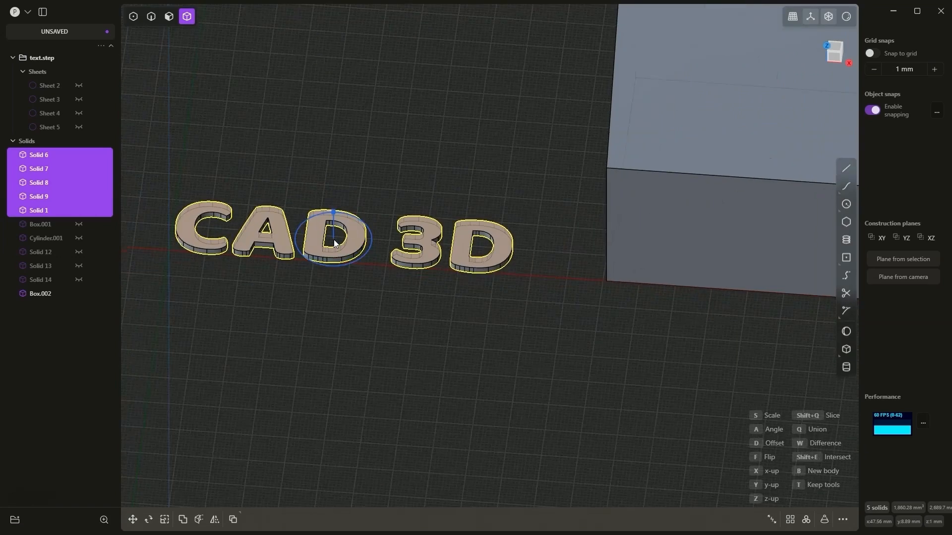
{"action": "scroll", "coordinate": [334, 239], "scroll_direction": "down", "scroll_amount": 3}
{"action": "left_click_drag", "start_coordinate": [334, 239], "coordinate": [615, 243]}
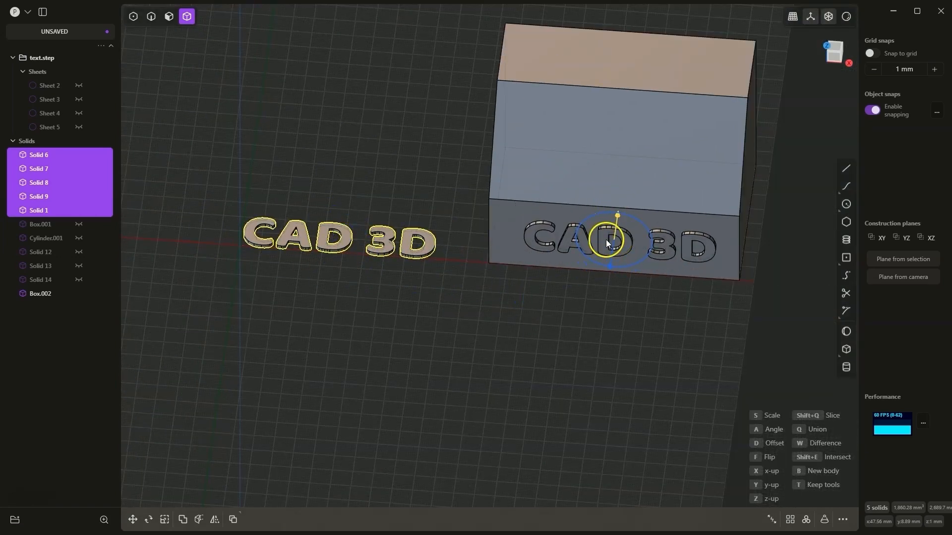
{"action": "left_click", "coordinate": [606, 240]}
Place a flipped copy of the letters on the sloped face and another copy on the top face, and clear the selection.
{"action": "middle_click_drag", "start_coordinate": [620, 161], "coordinate": [537, 325]}
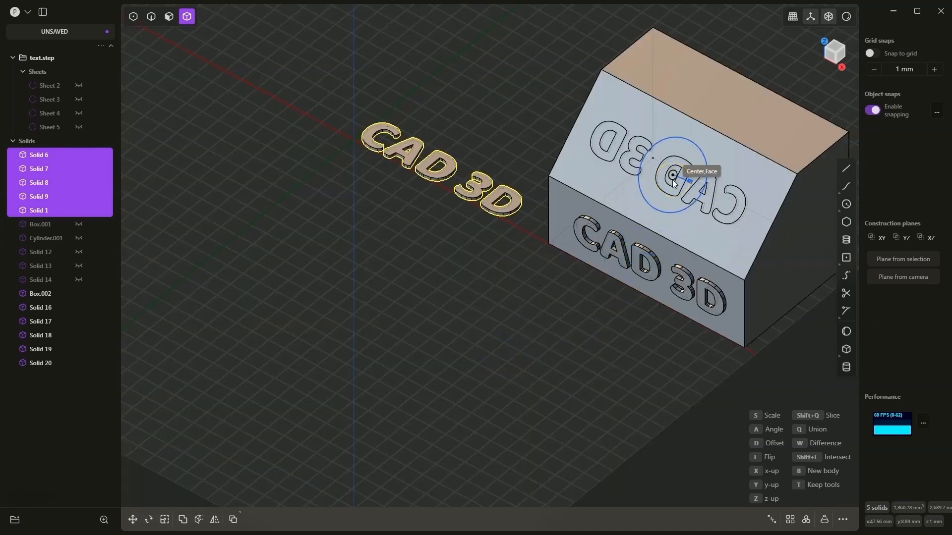
{"action": "key", "text": "f"}
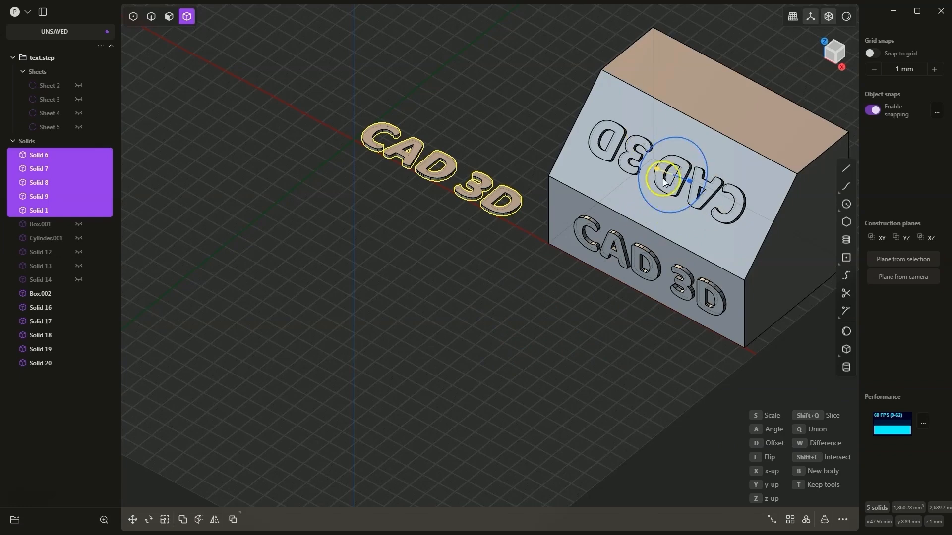
{"action": "left_click", "coordinate": [648, 183]}
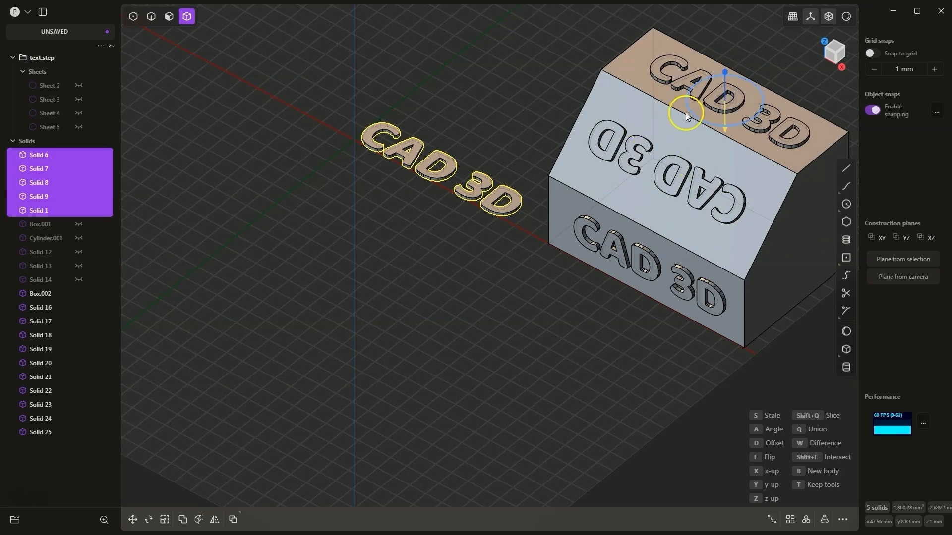
{"action": "right_click", "coordinate": [586, 88]}
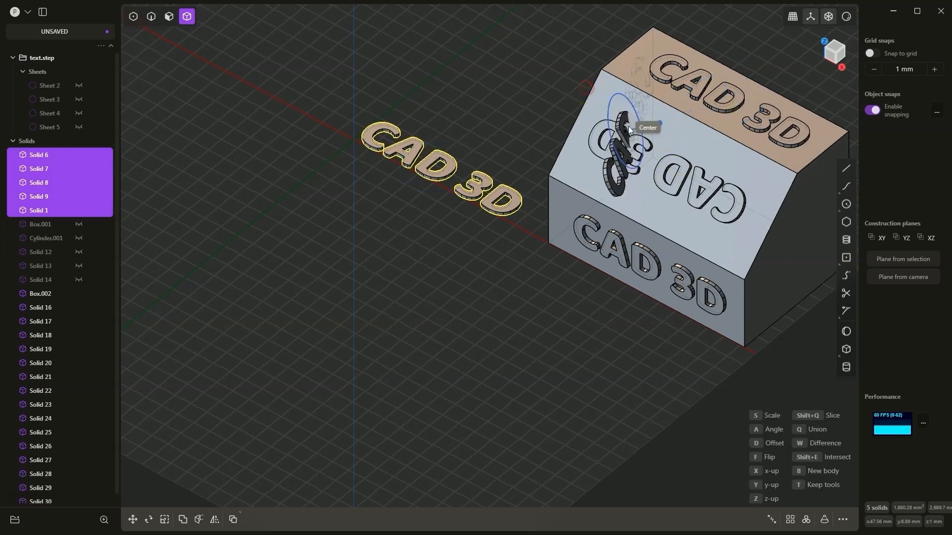
{"action": "key", "text": "Escape"}
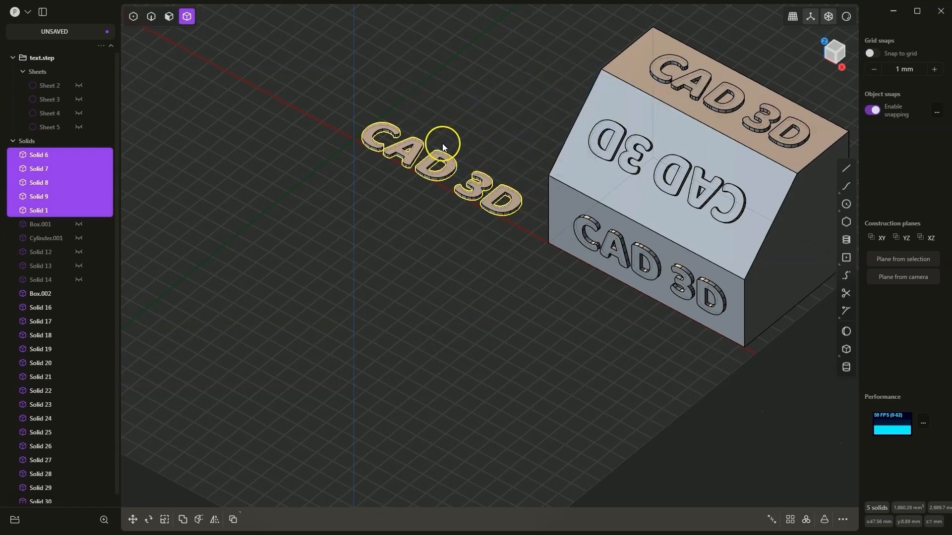
{"action": "left_click", "coordinate": [377, 238]}
Select the five letters D, 3, D, A and C placed on the sloped face.
{"action": "middle_click_drag", "start_coordinate": [674, 264], "coordinate": [731, 245]}
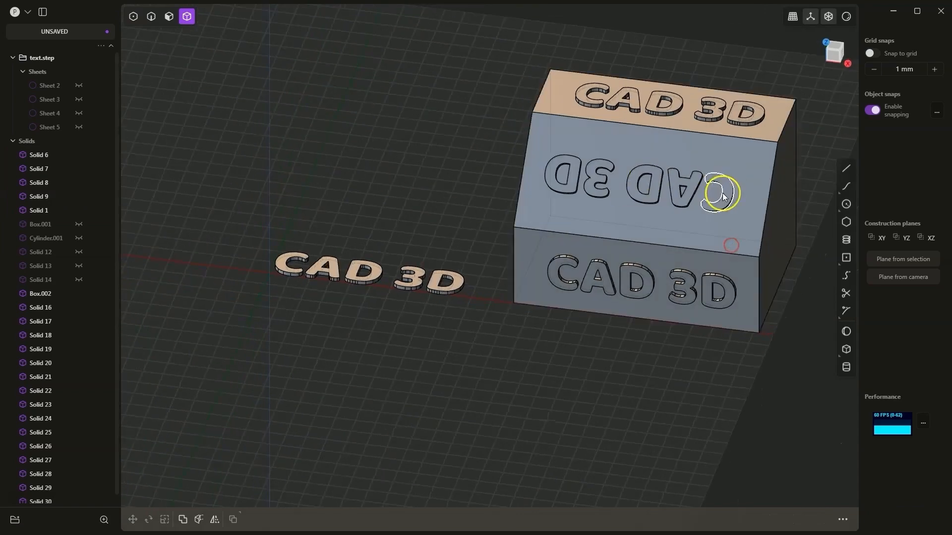
{"action": "left_click", "coordinate": [575, 179]}
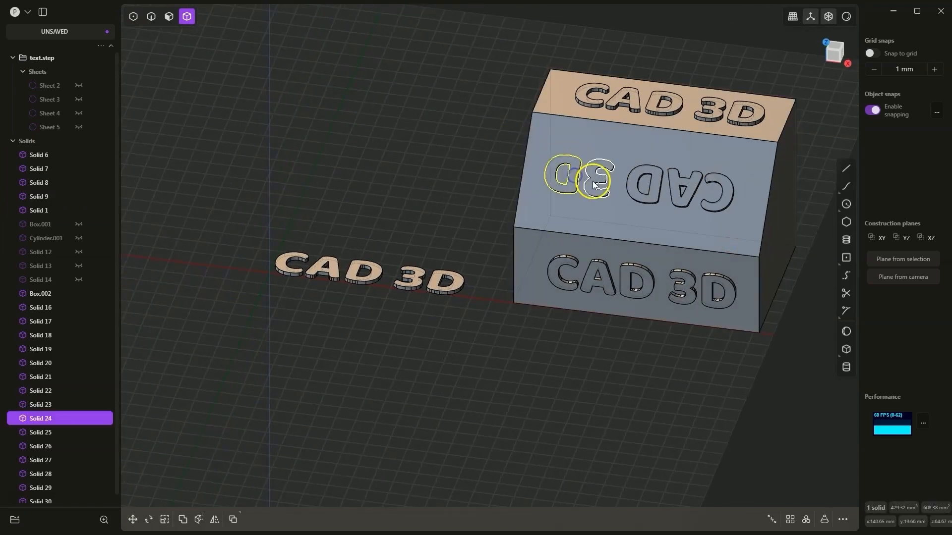
{"action": "left_click", "coordinate": [596, 183], "text": "shift"}
{"action": "left_click", "coordinate": [645, 184], "text": "shift"}
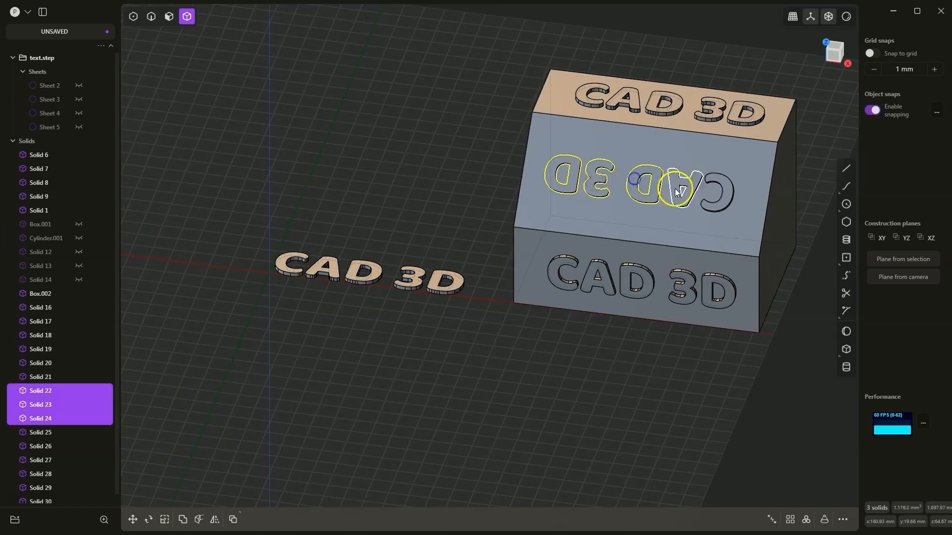
{"action": "left_click", "coordinate": [688, 187], "text": "shift"}
{"action": "left_click", "coordinate": [728, 185], "text": "shift"}
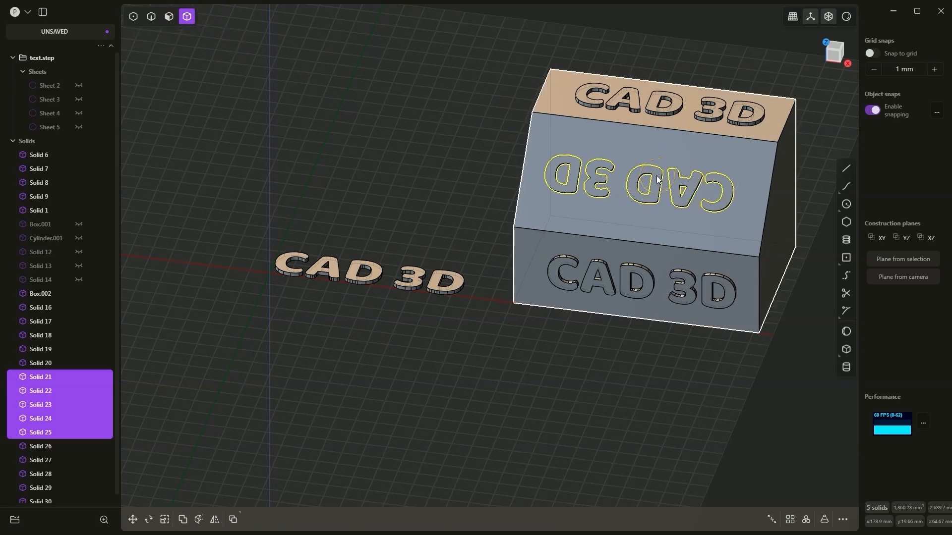
Try to turn the sloped-face letters upright by rotating them freely around their default pivot.
{"action": "left_click", "coordinate": [149, 520]}
{"action": "middle_click_drag", "start_coordinate": [532, 384], "coordinate": [508, 359]}
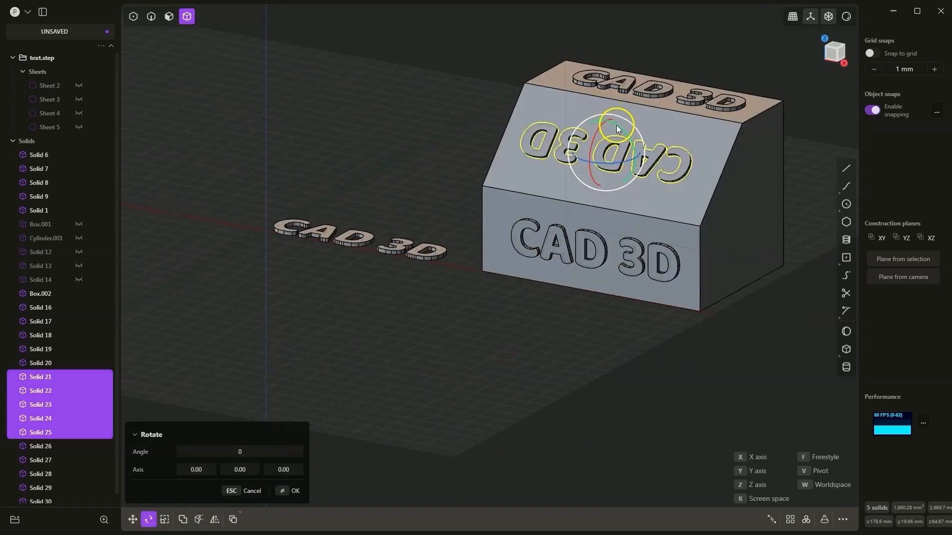
{"action": "left_click_drag", "start_coordinate": [617, 125], "coordinate": [558, 251]}
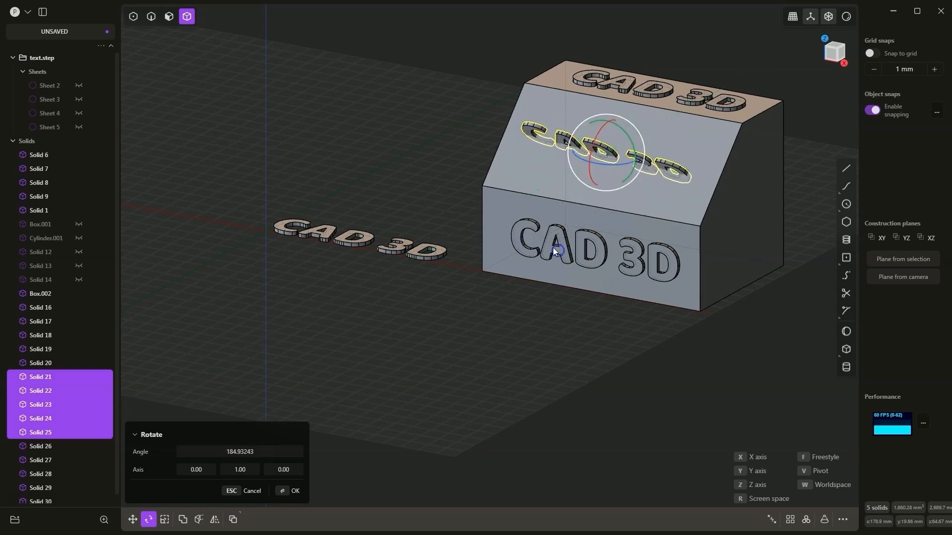
{"action": "left_click_drag", "start_coordinate": [590, 152], "coordinate": [597, 131]}
{"action": "mouse_move", "coordinate": [603, 179]}
{"action": "left_mouse_down"}
{"action": "mouse_move", "coordinate": [619, 174]}
{"action": "mouse_move", "coordinate": [608, 177]}
{"action": "left_mouse_up"}
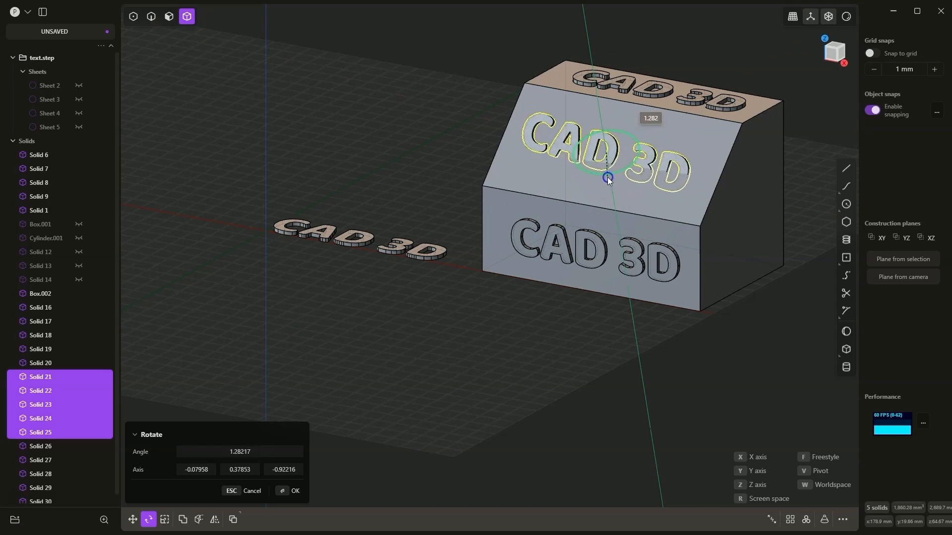
{"action": "mouse_move", "coordinate": [605, 135]}
{"action": "left_mouse_down"}
{"action": "mouse_move", "coordinate": [611, 117]}
{"action": "mouse_move", "coordinate": [615, 128]}
{"action": "left_mouse_up"}
{"action": "middle_click_drag", "start_coordinate": [614, 129], "coordinate": [644, 145]}
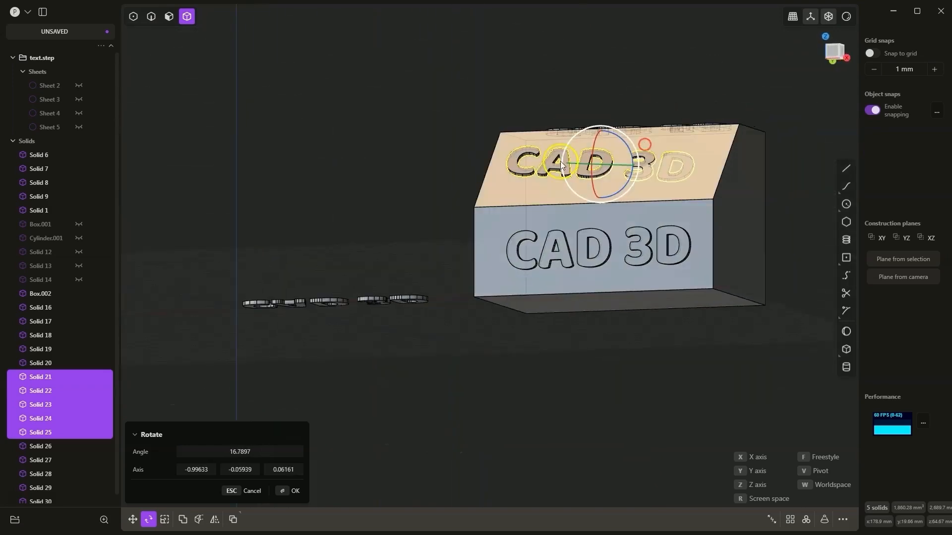
{"action": "left_click", "coordinate": [589, 162]}
{"action": "middle_click_drag", "start_coordinate": [580, 157], "coordinate": [551, 118]}
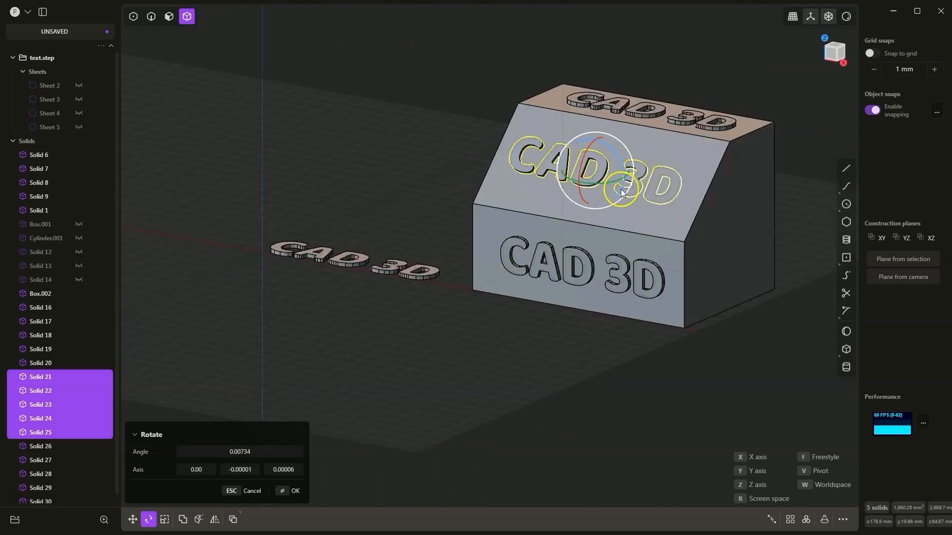
{"action": "left_click_drag", "start_coordinate": [620, 189], "coordinate": [510, 337]}
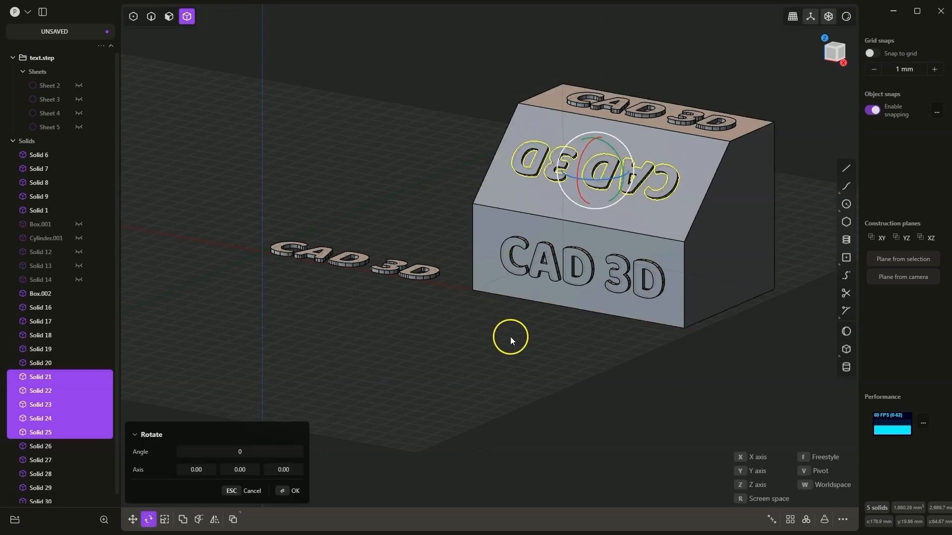
Rotate the sloped-face letters 180° about the axis running up the slope, with the pivot snapped to the centre point in the D.
{"action": "left_click", "coordinate": [810, 475]}
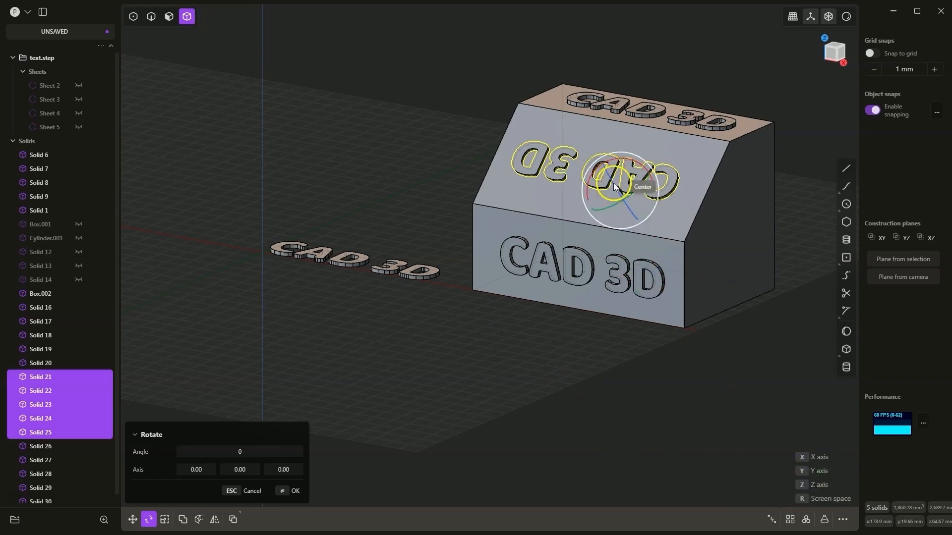
{"action": "scroll", "coordinate": [599, 174], "scroll_direction": "up", "scroll_amount": 4}
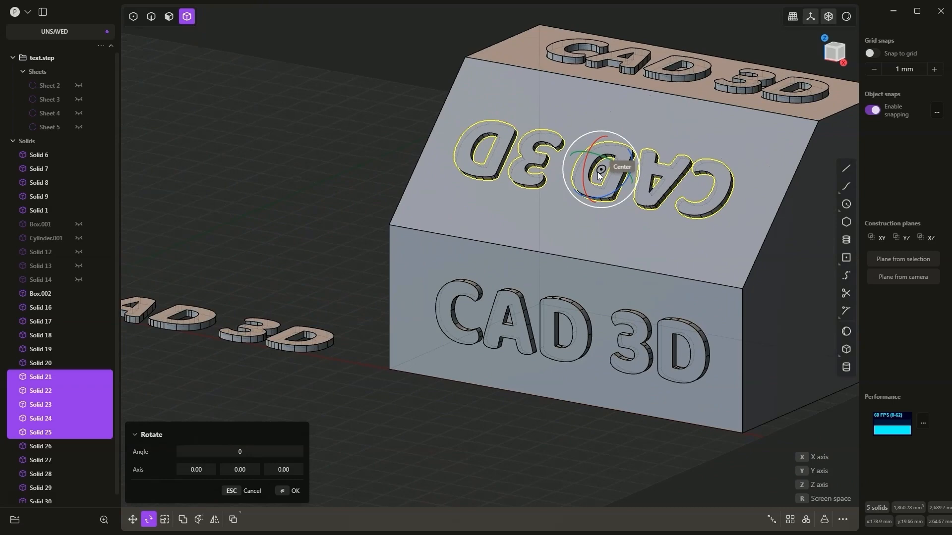
{"action": "left_click", "coordinate": [599, 173]}
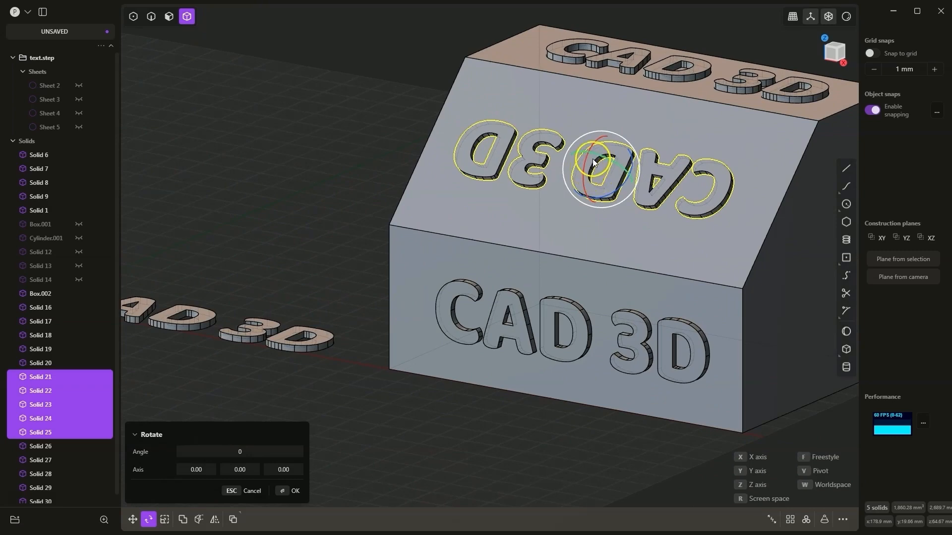
{"action": "left_click_drag", "start_coordinate": [601, 154], "coordinate": [725, 367]}
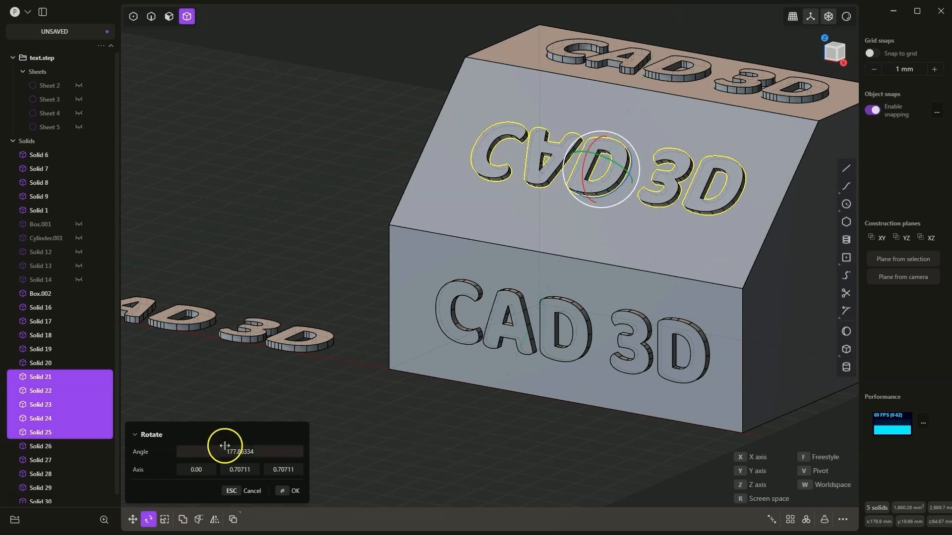
{"action": "left_click", "coordinate": [268, 451]}
{"action": "type", "text": "18"}
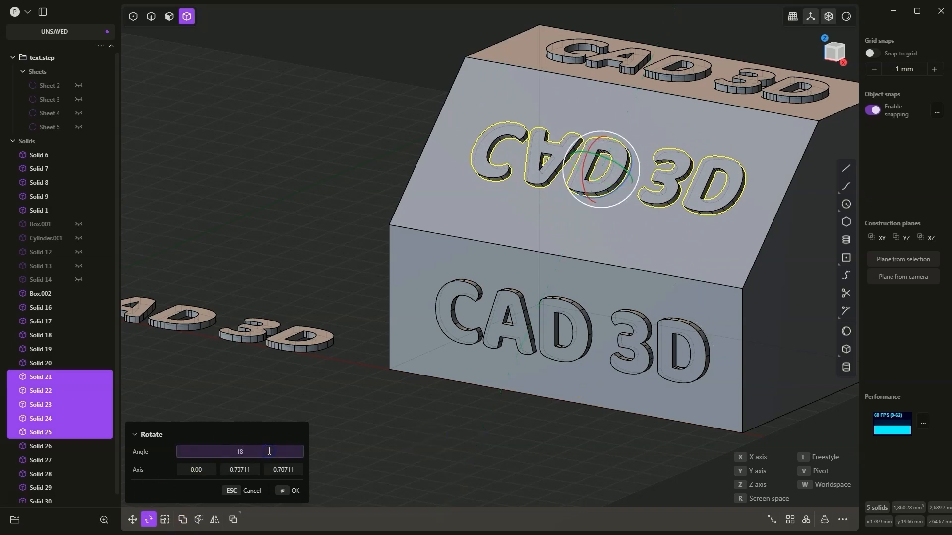
{"action": "type", "text": "0"}
{"action": "left_click", "coordinate": [258, 439]}
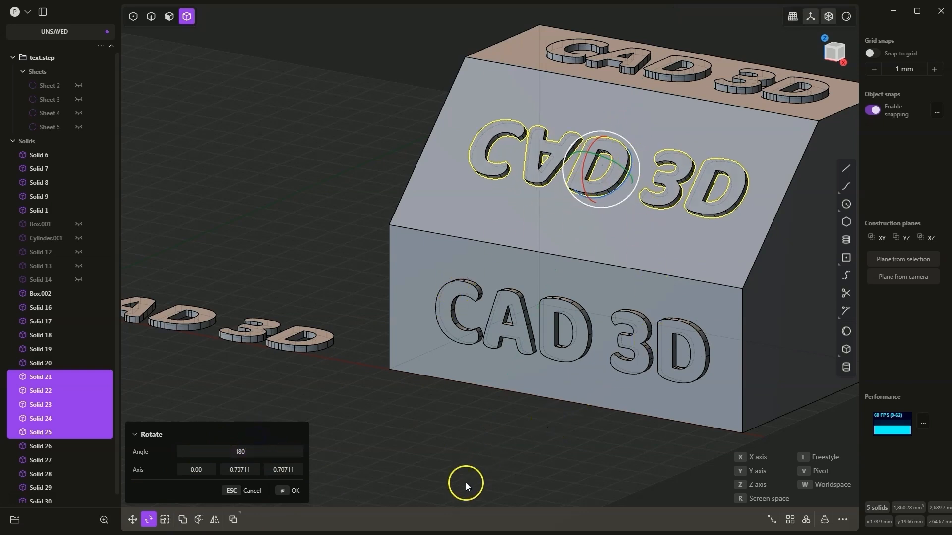
{"action": "left_click", "coordinate": [287, 491]}
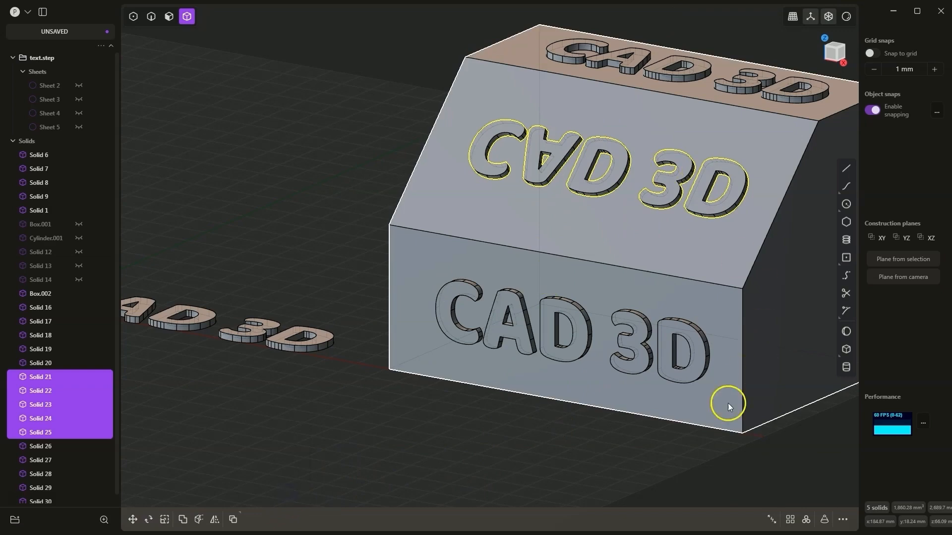
Rotate the sloped-face letters 180° about the X axis, with the pivot snapped to the centre point in the D, and clear the selection.
{"action": "key", "text": "r"}
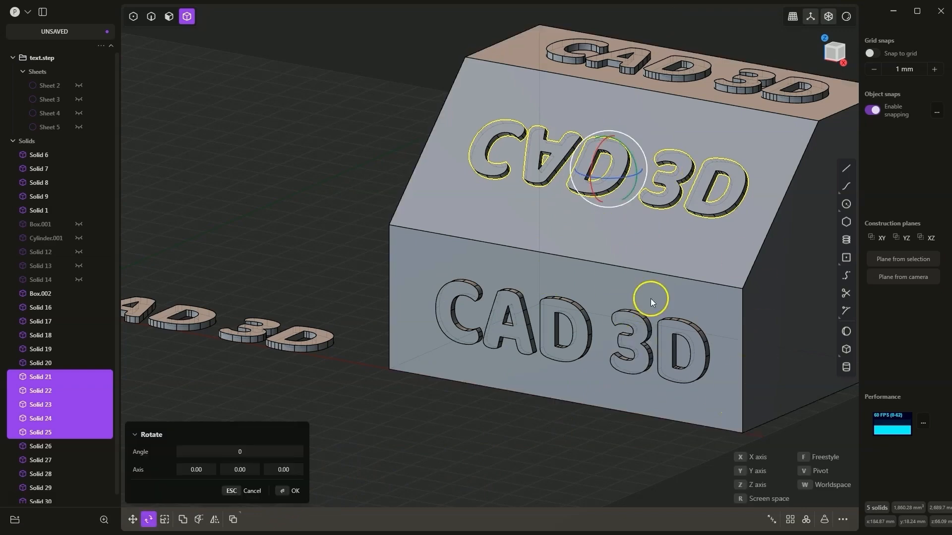
{"action": "left_click", "coordinate": [813, 476]}
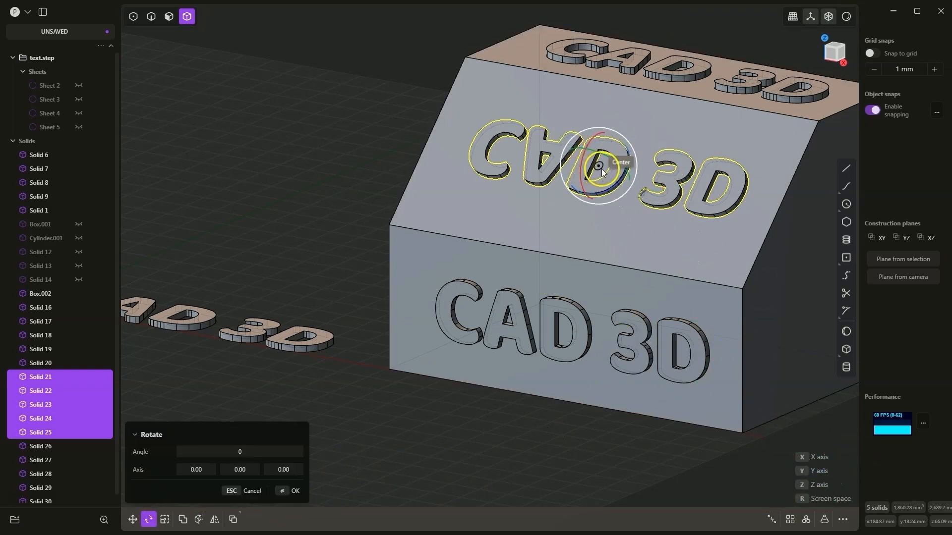
{"action": "left_click", "coordinate": [602, 168]}
{"action": "left_click_drag", "start_coordinate": [584, 188], "coordinate": [618, 134]}
{"action": "left_click", "coordinate": [271, 450]}
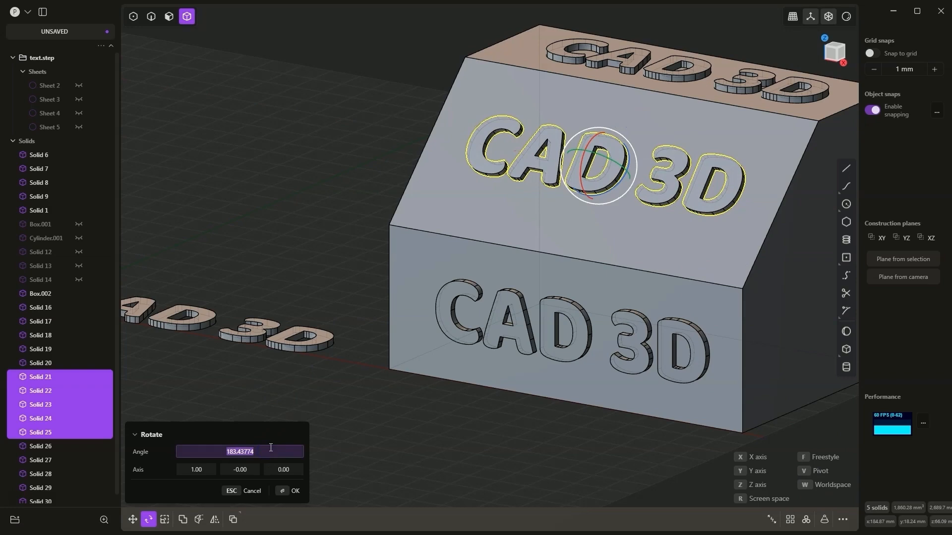
{"action": "type", "text": "180"}
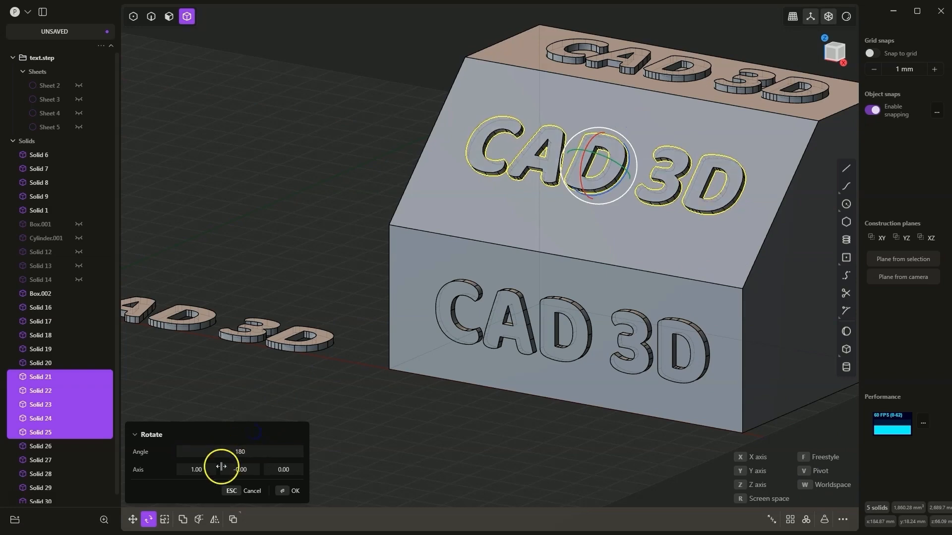
{"action": "left_click", "coordinate": [294, 489]}
{"action": "left_click", "coordinate": [371, 352]}
Select the five letters C, A, D, 3 and D on the sloped face.
{"action": "right_click_drag", "start_coordinate": [566, 237], "coordinate": [502, 153]}
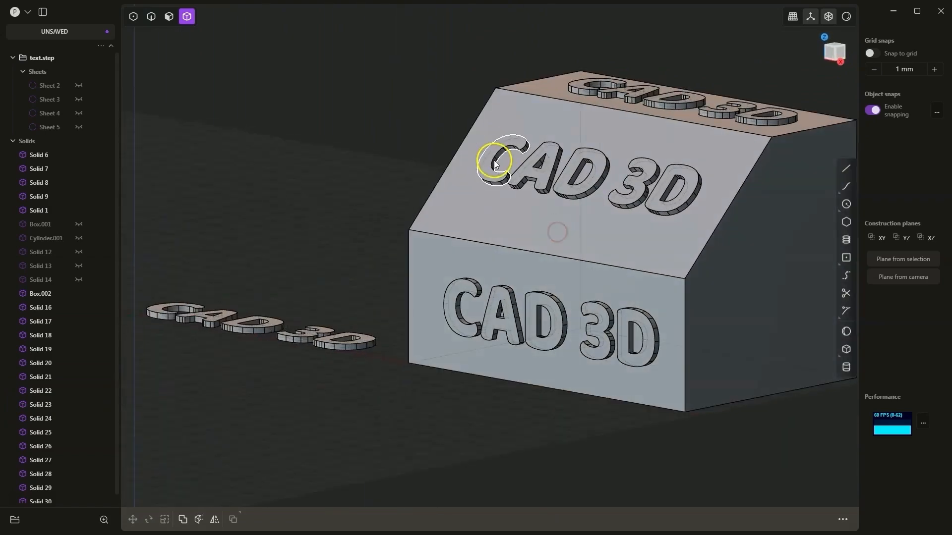
{"action": "left_click", "coordinate": [531, 165]}
{"action": "left_click", "coordinate": [540, 171], "text": "shift"}
{"action": "left_click", "coordinate": [569, 173], "text": "shift"}
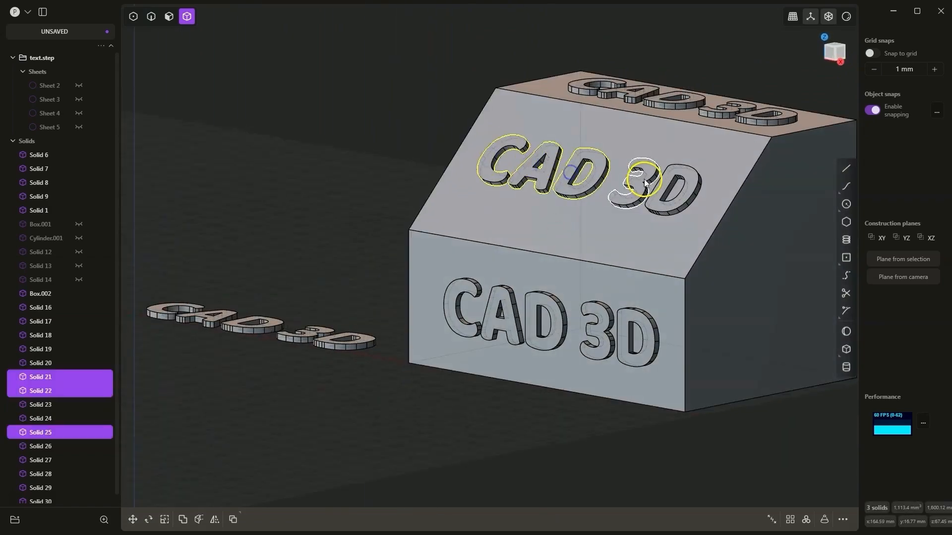
{"action": "left_click", "coordinate": [637, 180], "text": "shift"}
{"action": "left_click", "coordinate": [669, 180], "text": "shift"}
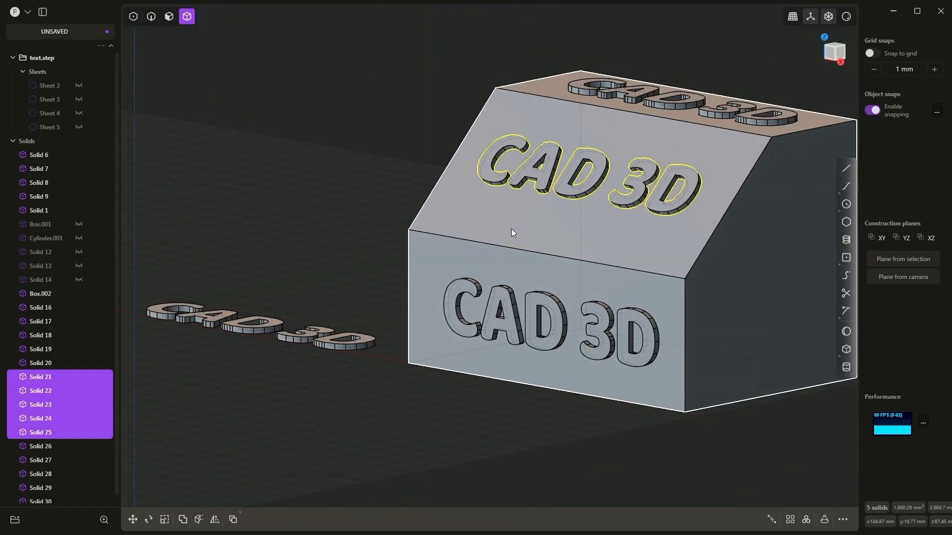
Move the selected letters perpendicular to the sloped face, into the box, by 2.83 mm in Y and -2.83 mm in Z.
{"action": "key", "text": "g"}
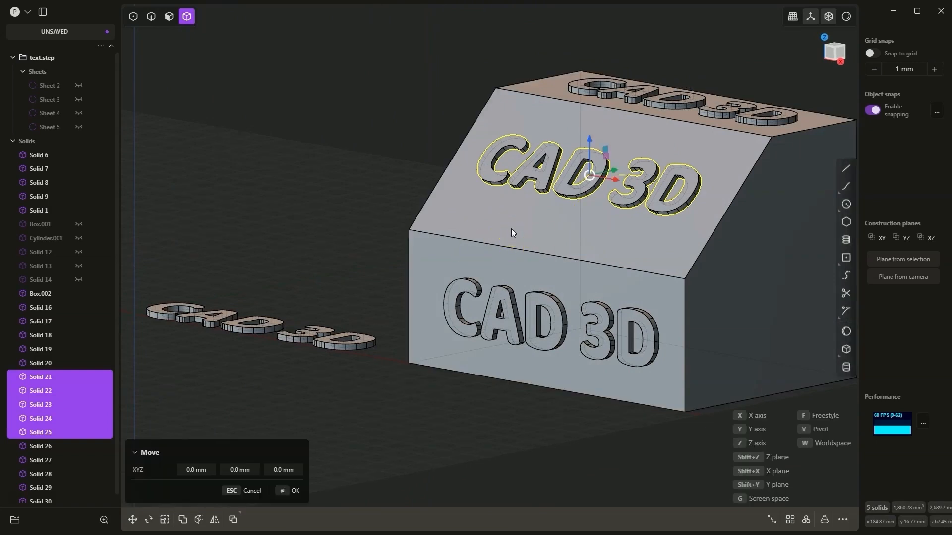
{"action": "right_click_drag", "start_coordinate": [510, 228], "coordinate": [506, 279]}
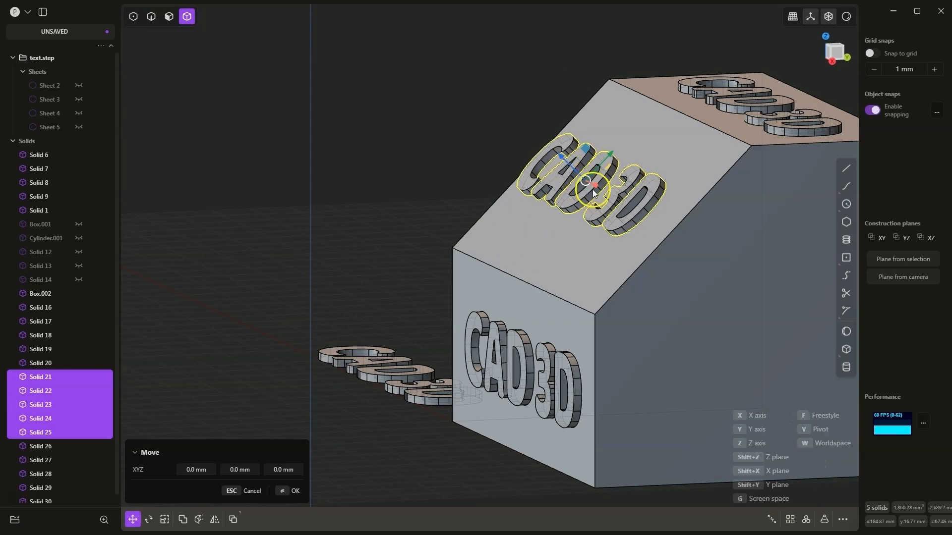
{"action": "mouse_move", "coordinate": [573, 171]}
{"action": "middle_mouse_down"}
{"action": "mouse_move", "coordinate": [595, 195]}
{"action": "mouse_move", "coordinate": [585, 201]}
{"action": "mouse_move", "coordinate": [594, 206]}
{"action": "mouse_move", "coordinate": [577, 157]}
{"action": "mouse_move", "coordinate": [611, 187]}
{"action": "mouse_move", "coordinate": [617, 211]}
{"action": "mouse_move", "coordinate": [597, 165]}
{"action": "mouse_move", "coordinate": [563, 152]}
{"action": "mouse_move", "coordinate": [586, 182]}
{"action": "middle_mouse_up"}
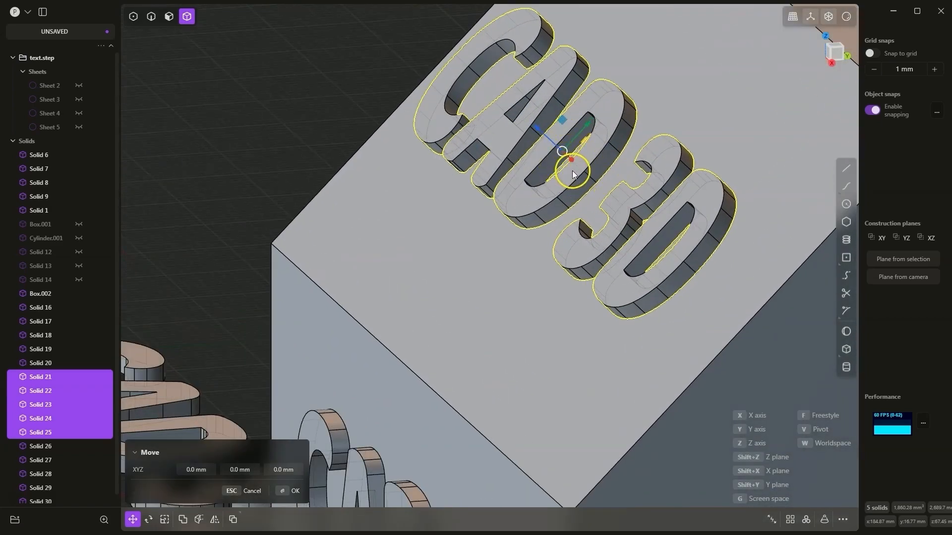
{"action": "scroll", "coordinate": [567, 161], "scroll_direction": "up", "scroll_amount": 3}
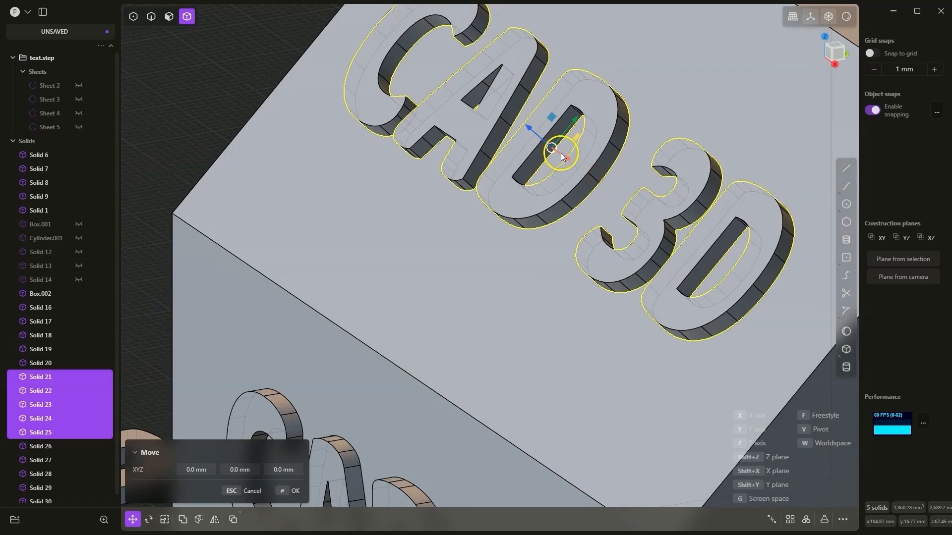
{"action": "mouse_move", "coordinate": [564, 163]}
{"action": "left_mouse_down"}
{"action": "mouse_move", "coordinate": [555, 157]}
{"action": "mouse_move", "coordinate": [563, 153]}
{"action": "mouse_move", "coordinate": [561, 163]}
{"action": "left_mouse_up"}
{"action": "scroll", "coordinate": [561, 163], "scroll_direction": "up", "scroll_amount": 2}
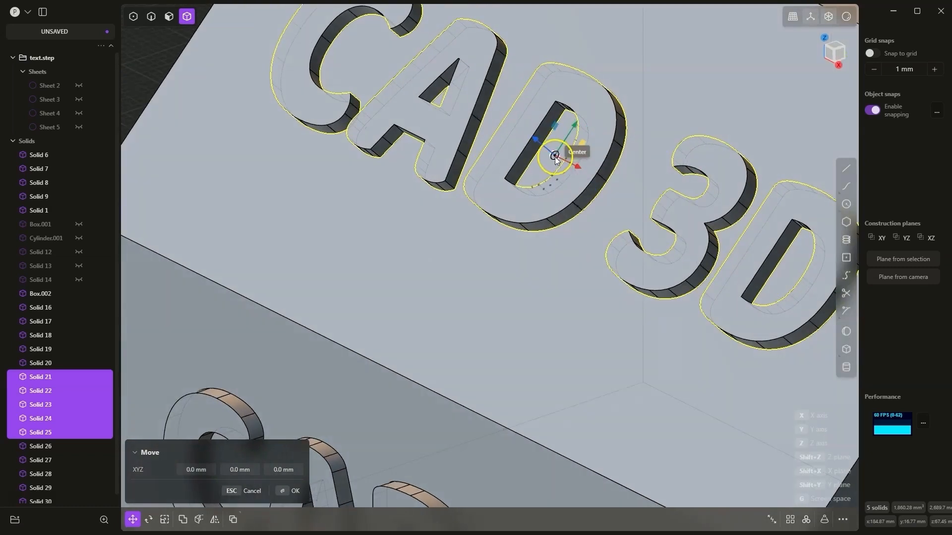
{"action": "middle_click_drag", "start_coordinate": [555, 158], "coordinate": [536, 147]}
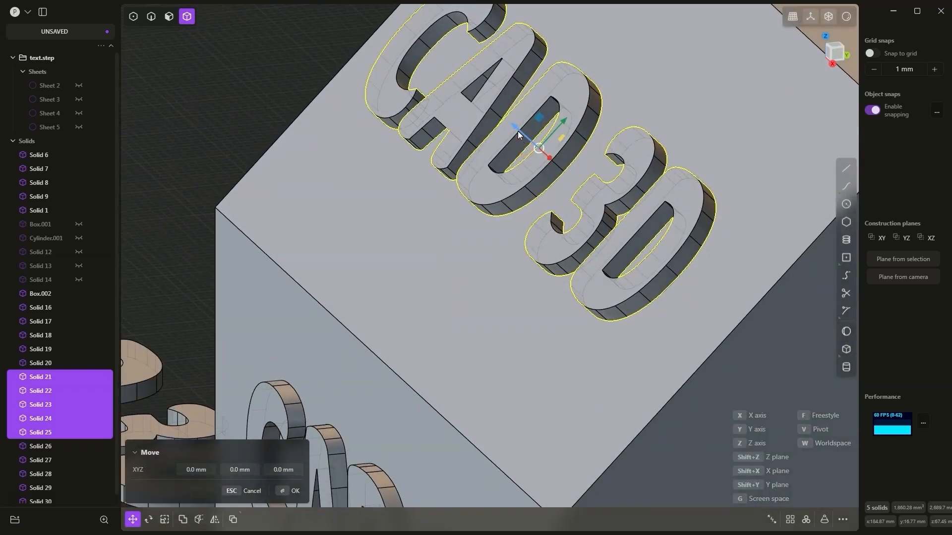
{"action": "mouse_move", "coordinate": [521, 135]}
{"action": "left_mouse_down"}
{"action": "mouse_move", "coordinate": [538, 147]}
{"action": "mouse_move", "coordinate": [510, 110]}
{"action": "mouse_move", "coordinate": [563, 158]}
{"action": "mouse_move", "coordinate": [529, 150]}
{"action": "mouse_move", "coordinate": [545, 156]}
{"action": "left_mouse_up"}
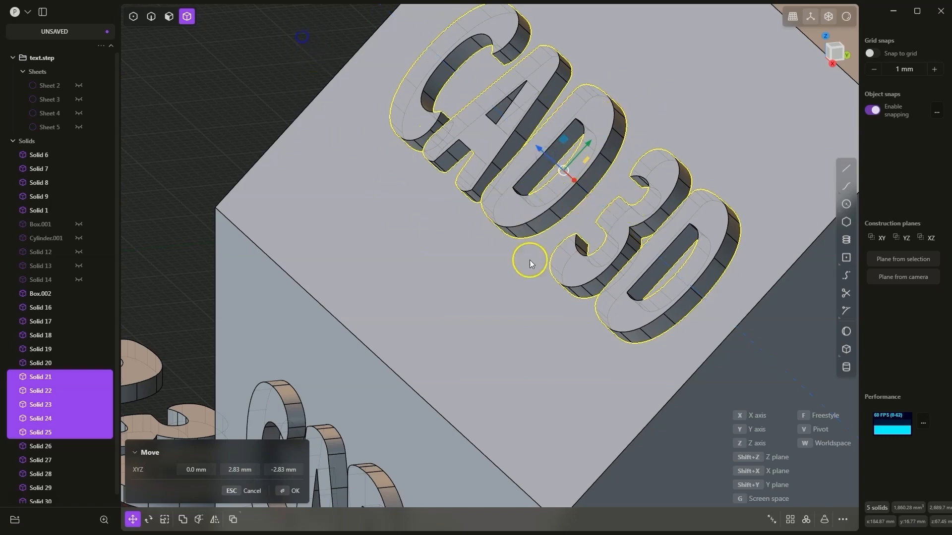
{"action": "middle_click_drag", "start_coordinate": [529, 260], "coordinate": [551, 247]}
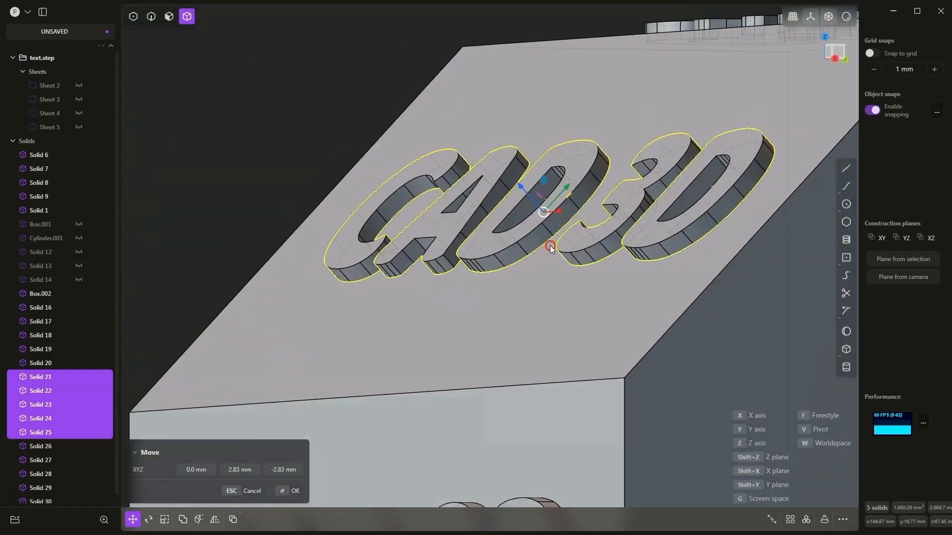
{"action": "left_click", "coordinate": [296, 492]}
{"action": "middle_click_drag", "start_coordinate": [377, 377], "coordinate": [571, 273]}
{"action": "left_click", "coordinate": [504, 164]}
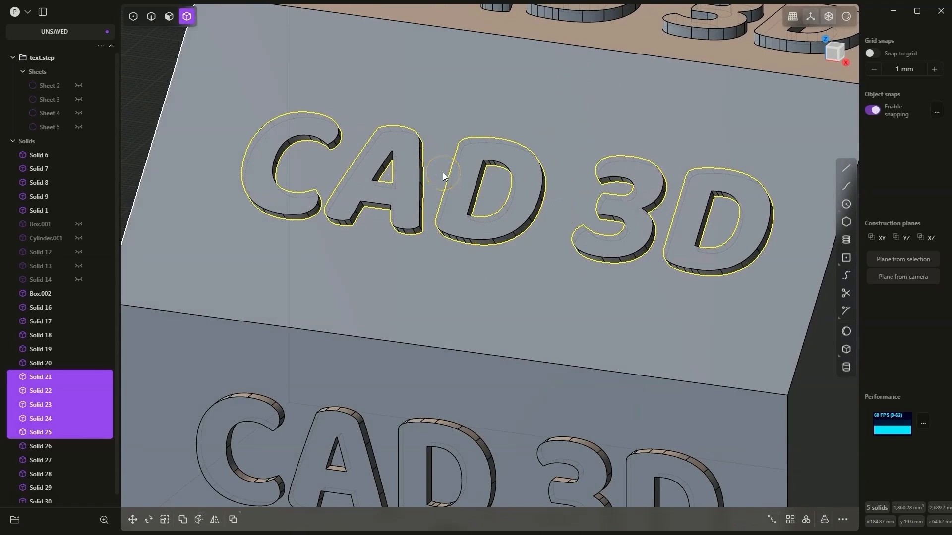
{"action": "scroll", "coordinate": [442, 172], "scroll_direction": "down", "scroll_amount": 5}
{"action": "middle_click_drag", "start_coordinate": [513, 301], "coordinate": [481, 298]}
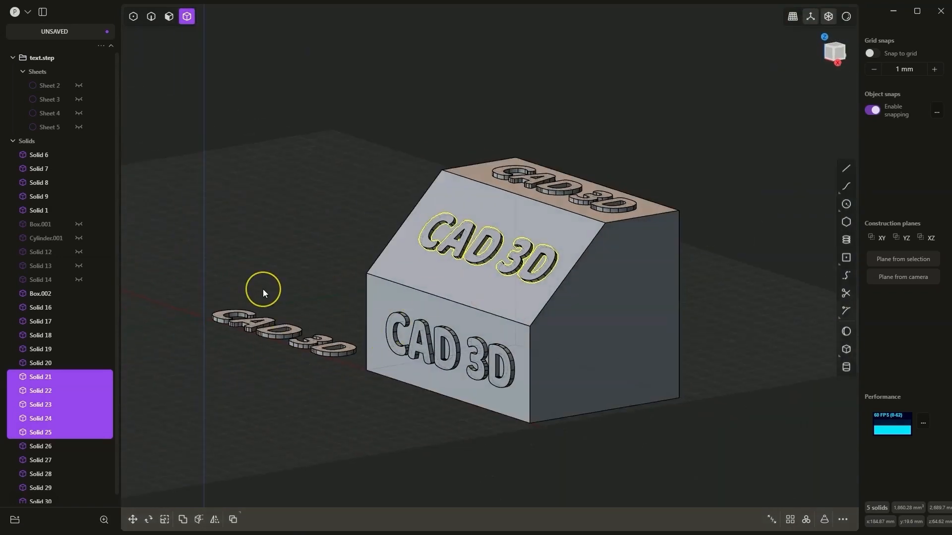
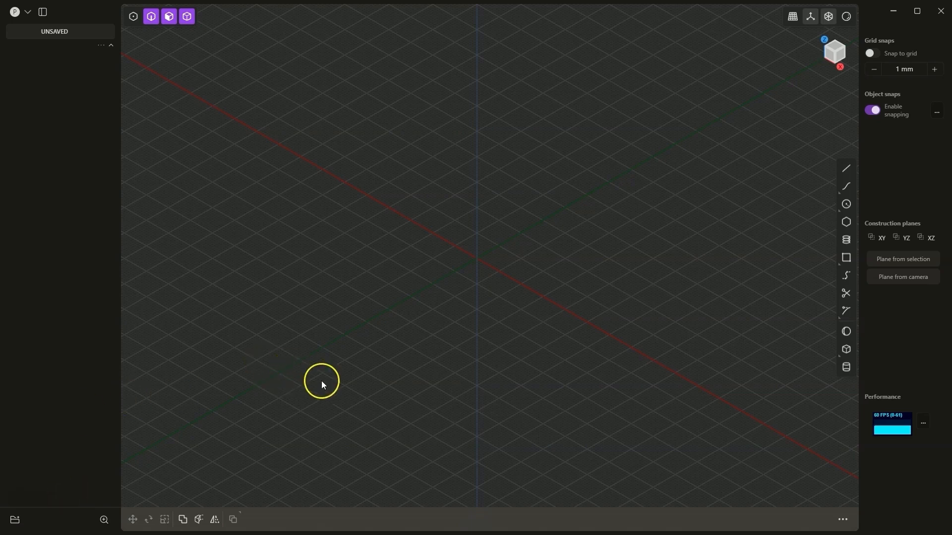
Create a cylinder centred on the origin with a radius of about 42.2 mm and a height of about 86.5 mm.
{"action": "left_click", "coordinate": [846, 369]}
{"action": "left_click", "coordinate": [476, 261]}
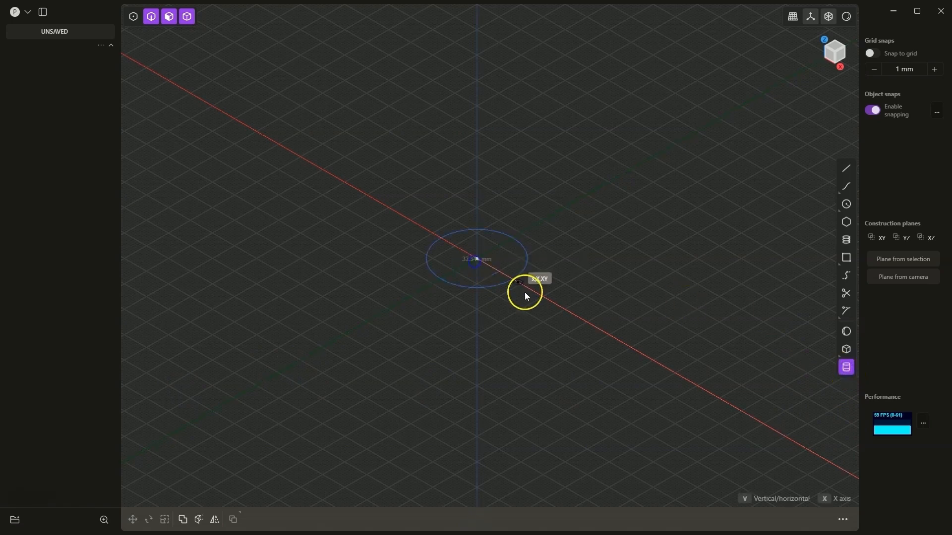
{"action": "left_click", "coordinate": [573, 203]}
{"action": "scroll", "coordinate": [583, 298], "scroll_direction": "down", "scroll_amount": 3}
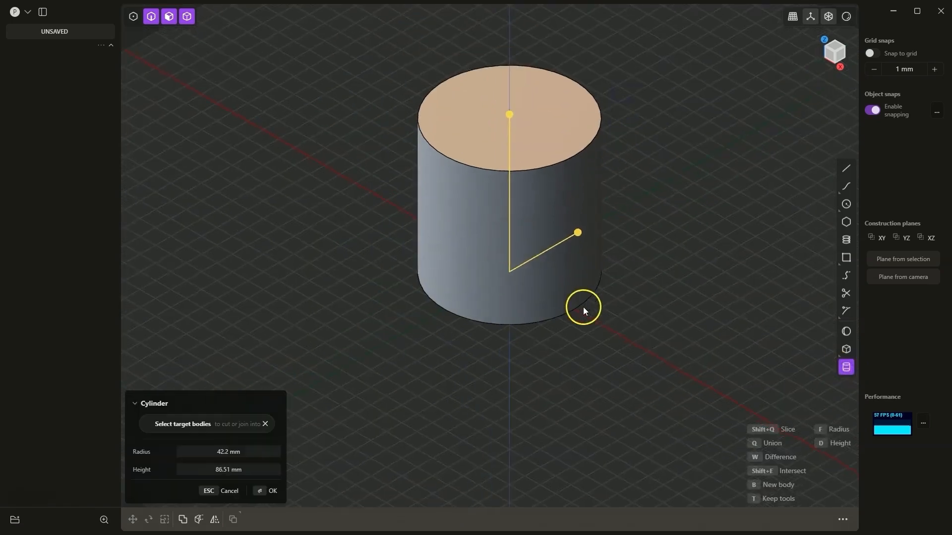
{"action": "left_click", "coordinate": [355, 317]}
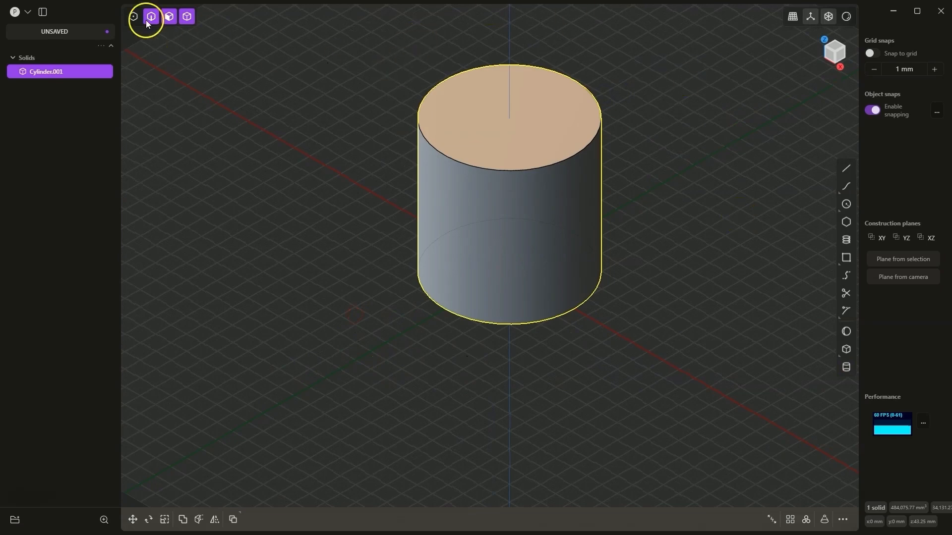
Hollow the cylinder from its top face with a thickness of about -6.7 mm.
{"action": "left_click", "coordinate": [169, 16]}
{"action": "left_click", "coordinate": [477, 93]}
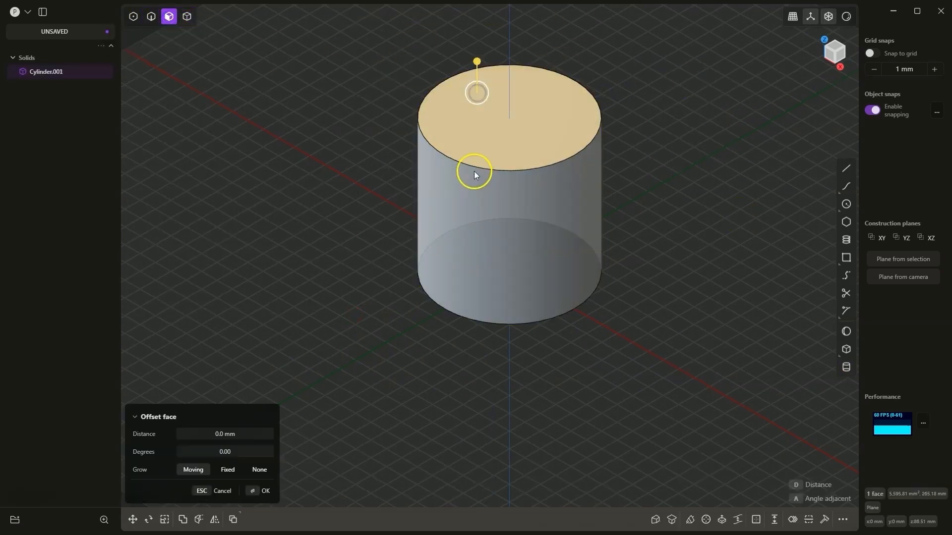
{"action": "left_click", "coordinate": [756, 518]}
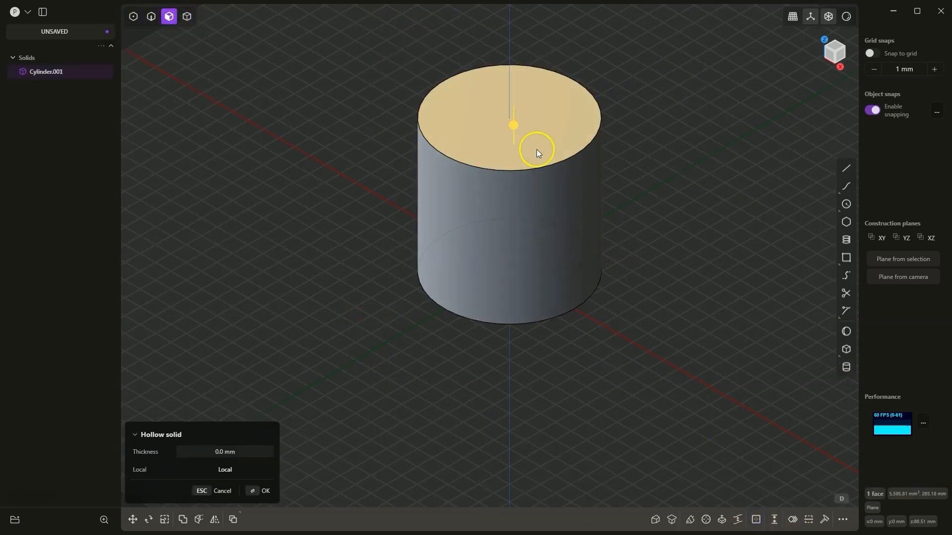
{"action": "mouse_move", "coordinate": [513, 130]}
{"action": "left_mouse_down"}
{"action": "mouse_move", "coordinate": [512, 119]}
{"action": "mouse_move", "coordinate": [508, 142]}
{"action": "left_mouse_up"}
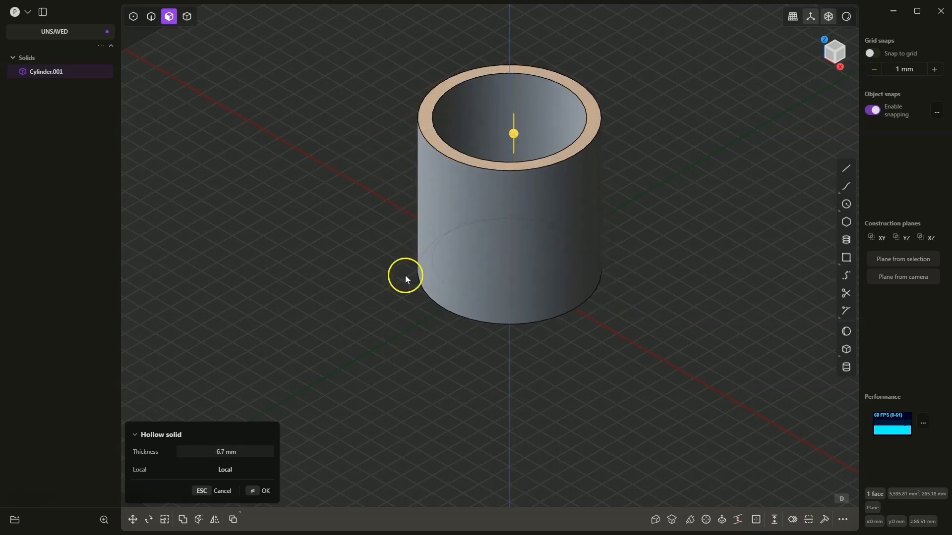
{"action": "left_click", "coordinate": [263, 496]}
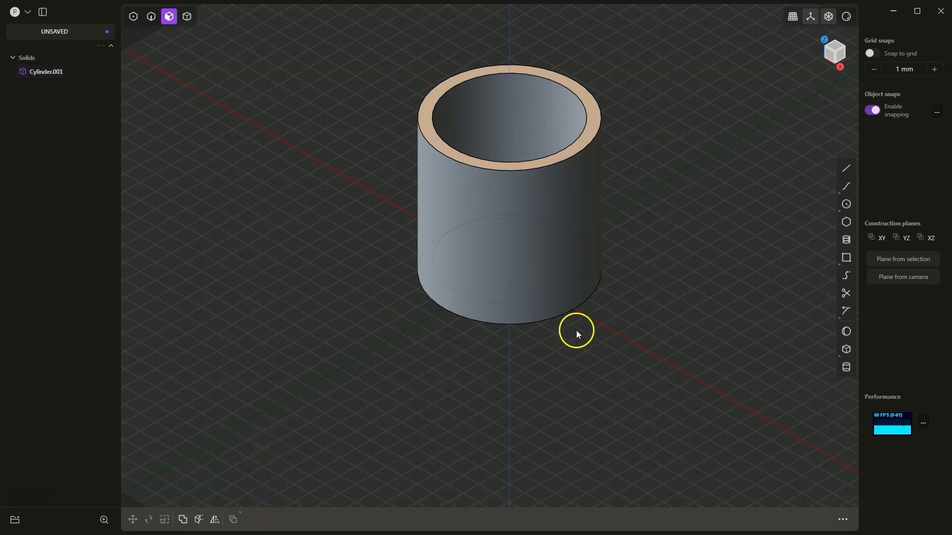
Round the hollow cylinder's outer bottom edge with a fillet.
{"action": "left_click", "coordinate": [151, 17]}
{"action": "left_click", "coordinate": [152, 16]}
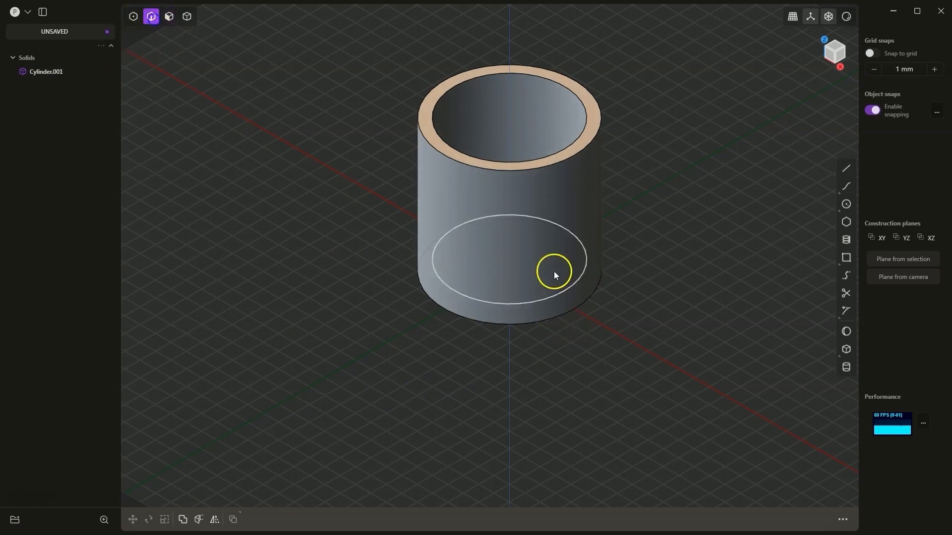
{"action": "left_click", "coordinate": [561, 316]}
{"action": "key", "text": "f"}
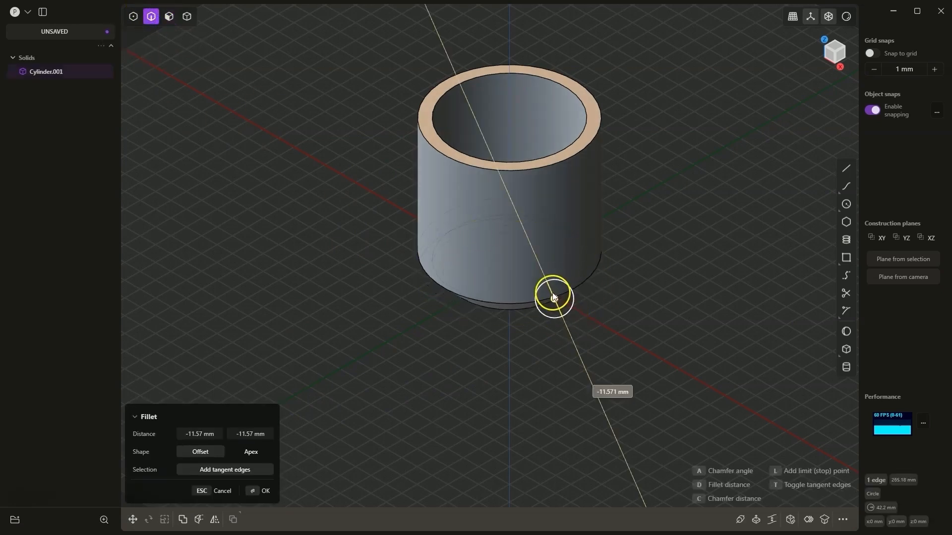
{"action": "left_click", "coordinate": [557, 301]}
{"action": "middle_click_drag", "start_coordinate": [518, 354], "coordinate": [520, 297]}
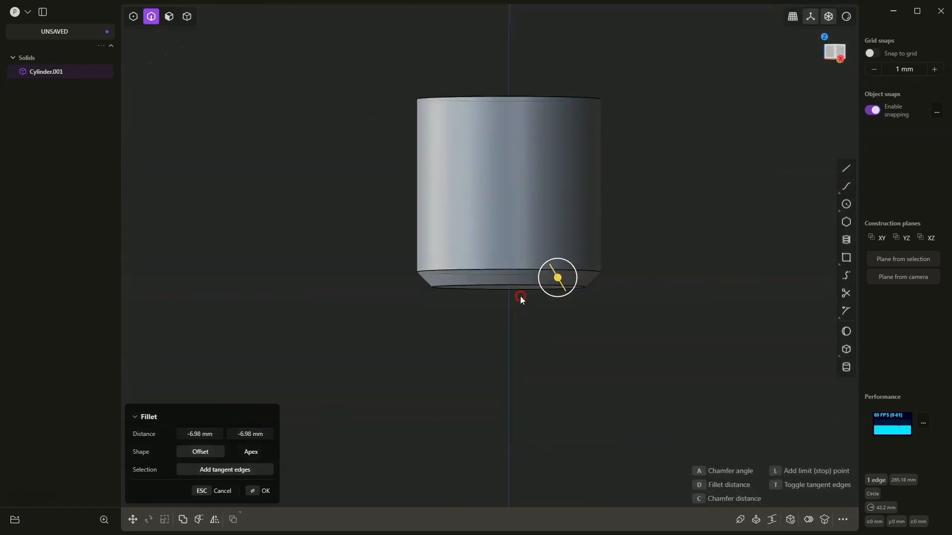
{"action": "left_click_drag", "start_coordinate": [557, 278], "coordinate": [569, 296]}
{"action": "left_click", "coordinate": [369, 187]}
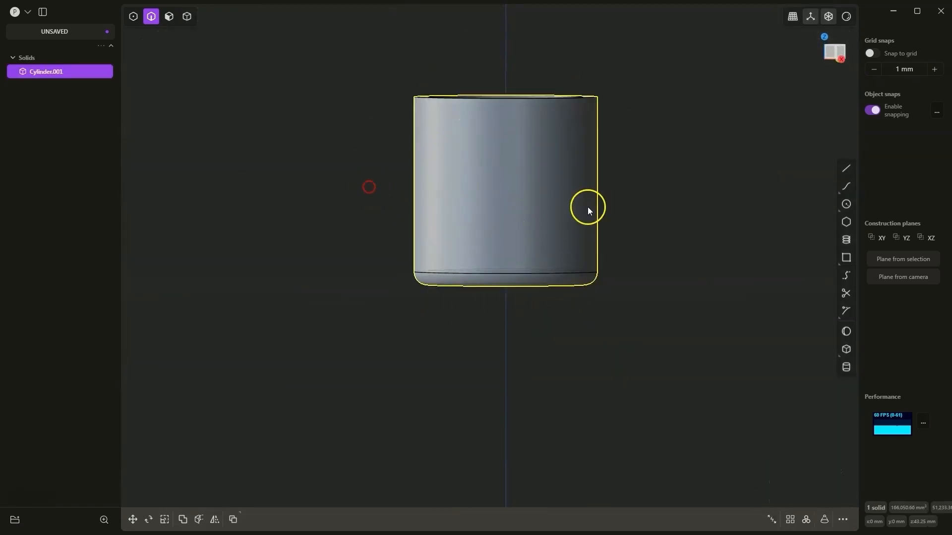
Create a separate cylinder of about 23.4 mm radius on the X axis, about 138 mm from the origin, and clear the selection.
{"action": "middle_click_drag", "start_coordinate": [587, 207], "coordinate": [479, 73]}
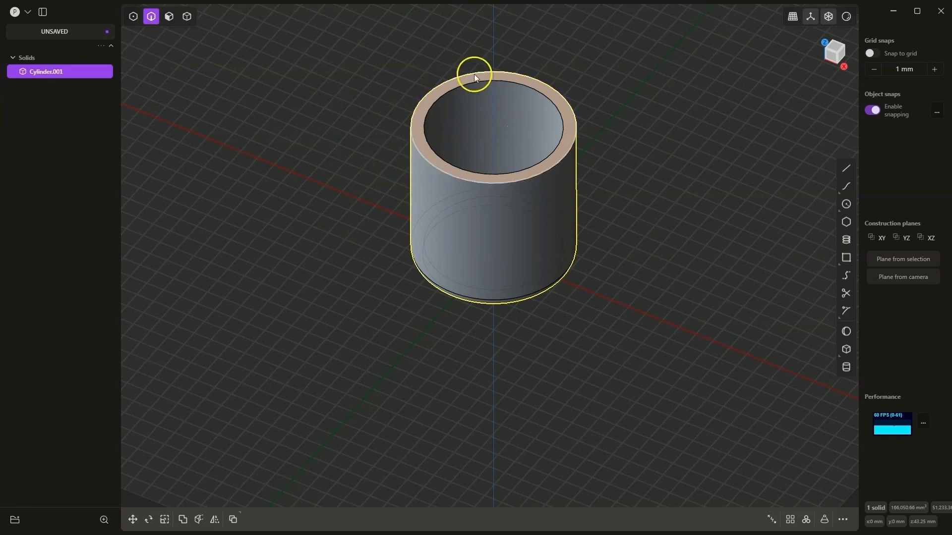
{"action": "left_click", "coordinate": [846, 367]}
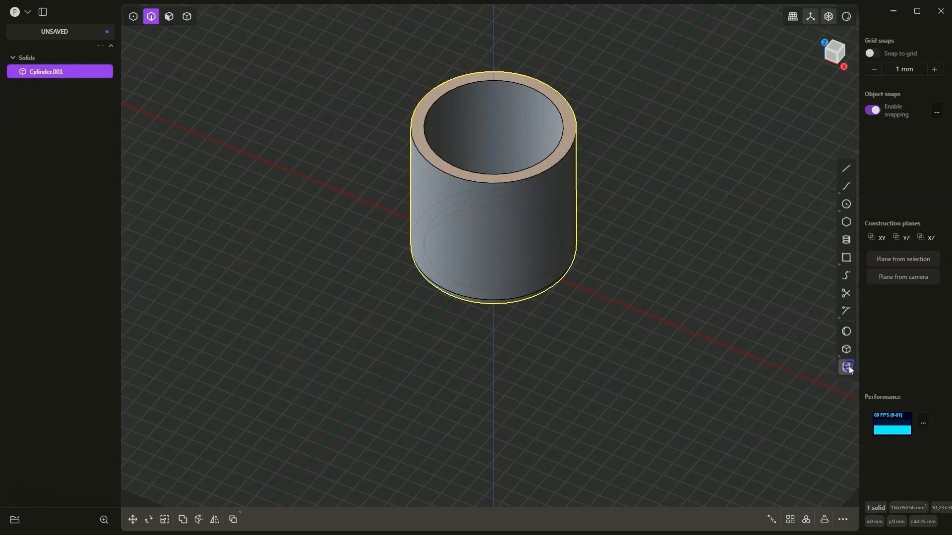
{"action": "left_click", "coordinate": [725, 346]}
{"action": "left_click", "coordinate": [772, 340]}
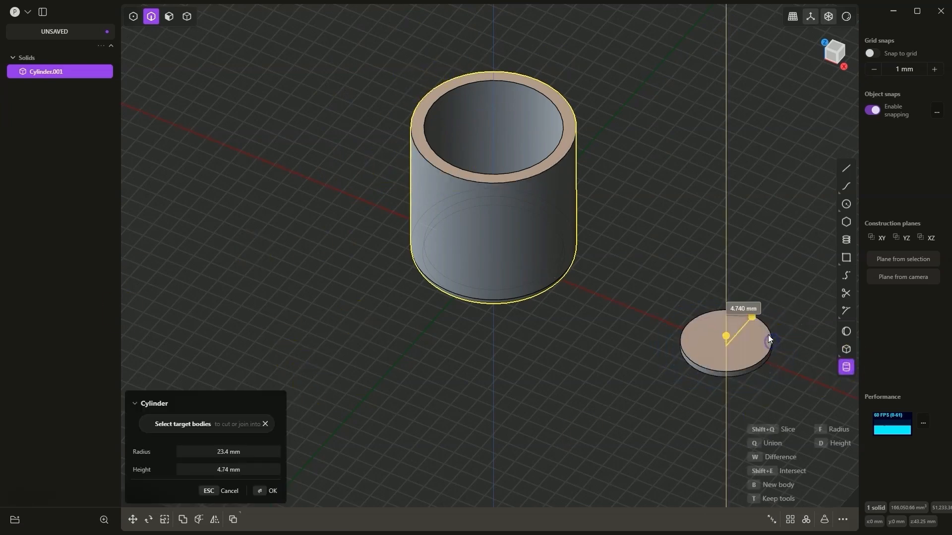
{"action": "left_click", "coordinate": [765, 237]}
{"action": "key", "text": "Return"}
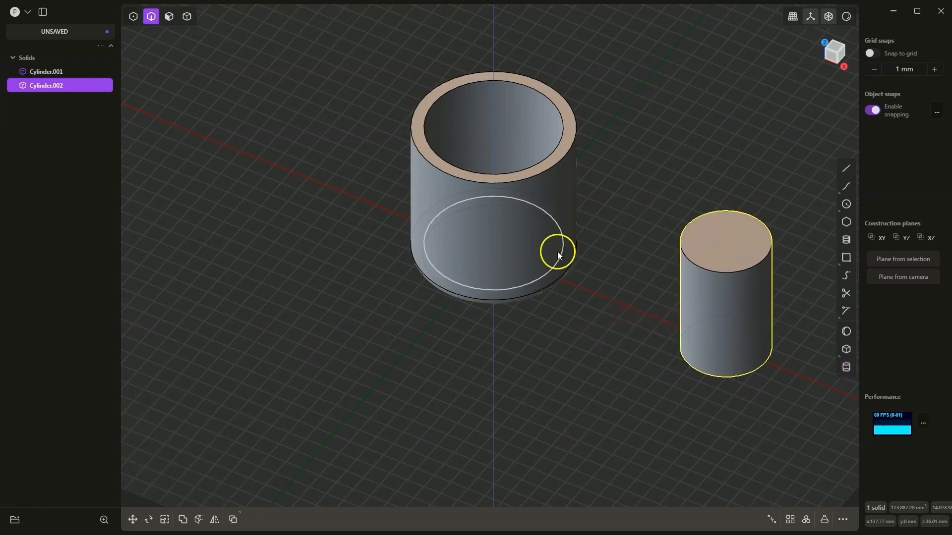
{"action": "left_click", "coordinate": [442, 361]}
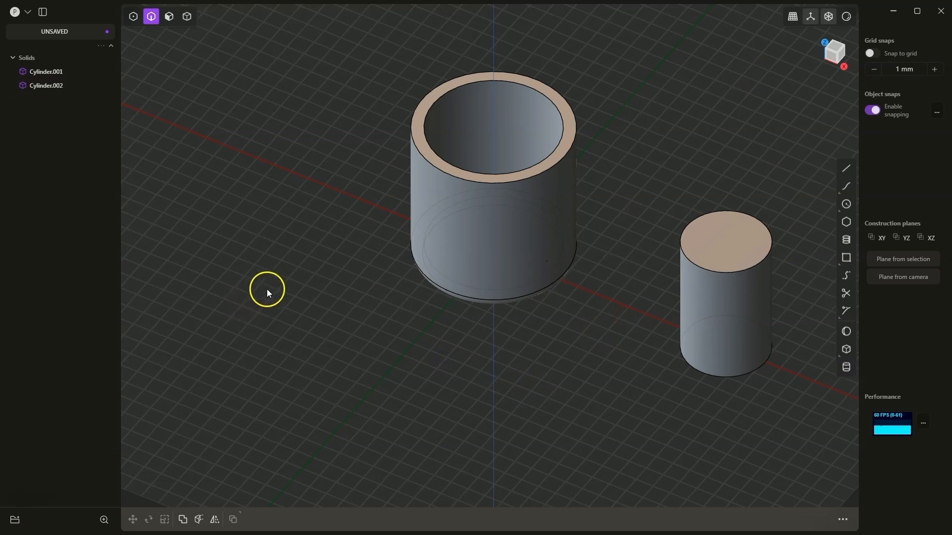
Start exporting both cylinders in STL format as stl.stl in the M folder.
{"action": "left_click", "coordinate": [27, 12]}
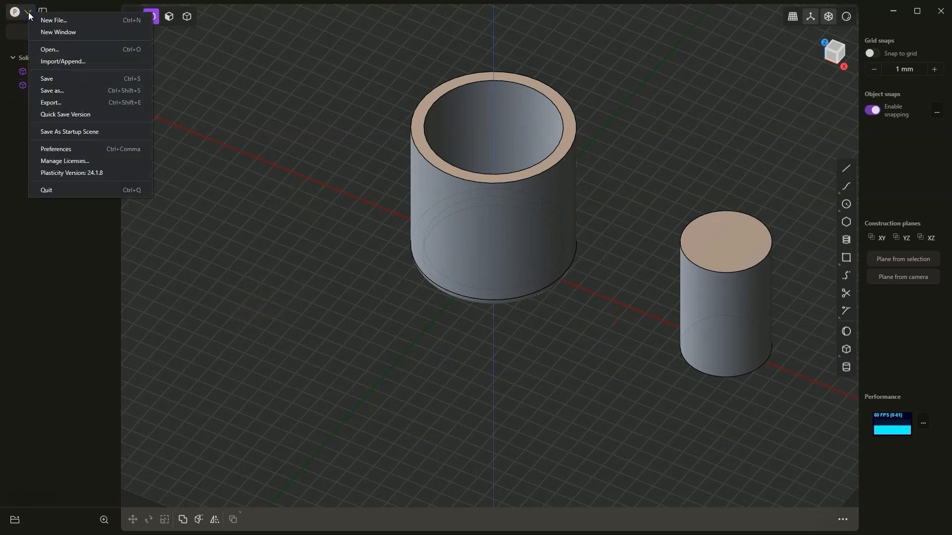
{"action": "left_click", "coordinate": [66, 102]}
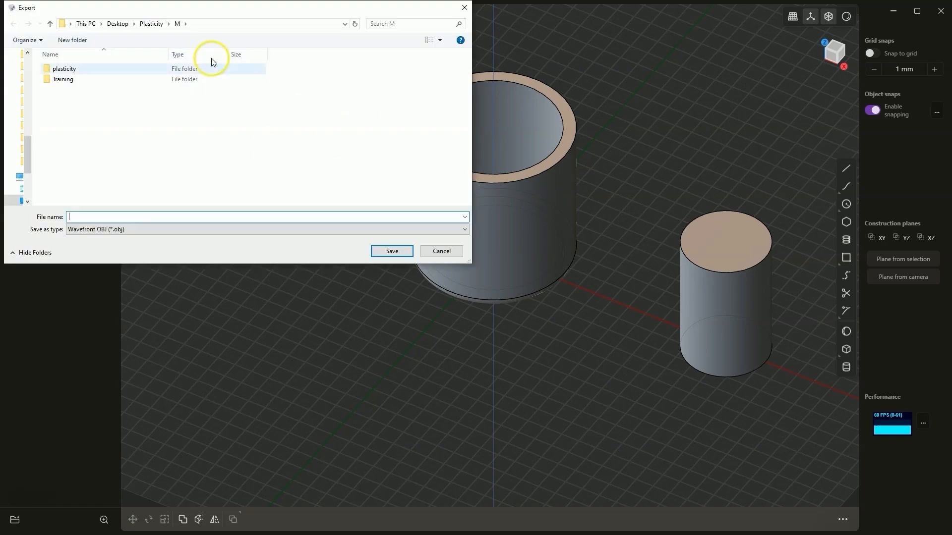
{"action": "type", "text": "stl"}
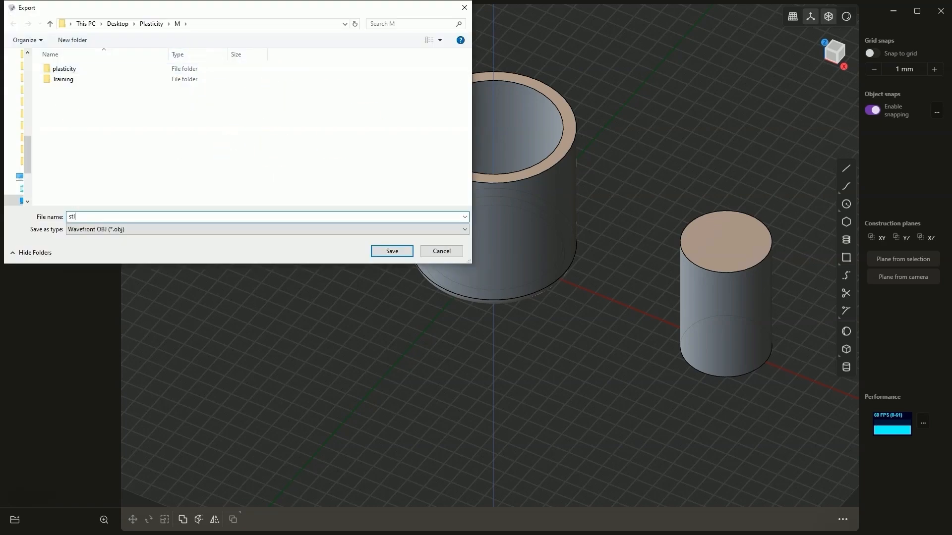
{"action": "left_click", "coordinate": [238, 229]}
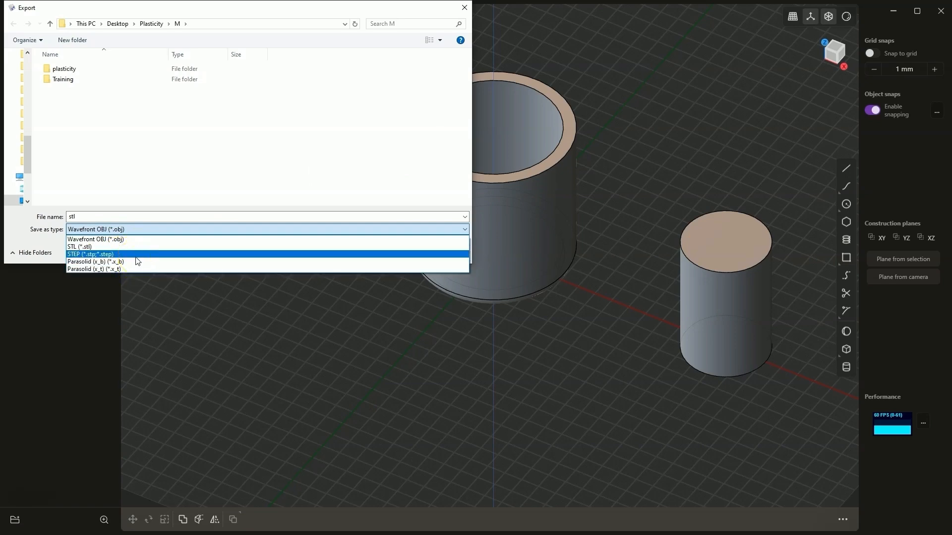
{"action": "left_click", "coordinate": [86, 247]}
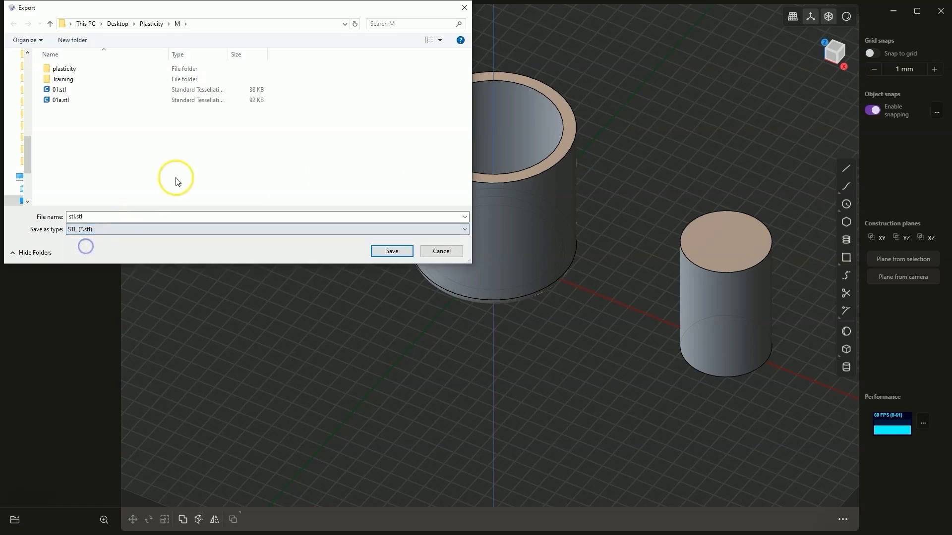
{"action": "left_click", "coordinate": [389, 254]}
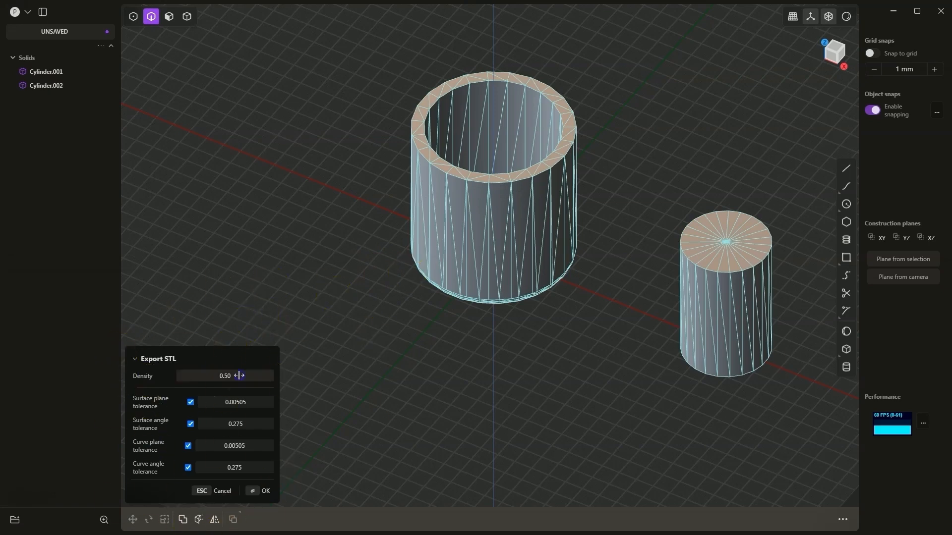
Set the STL mesh density to 1 and complete the export.
{"action": "left_click", "coordinate": [240, 376]}
{"action": "type", "text": "1"}
{"action": "key", "text": "Return"}
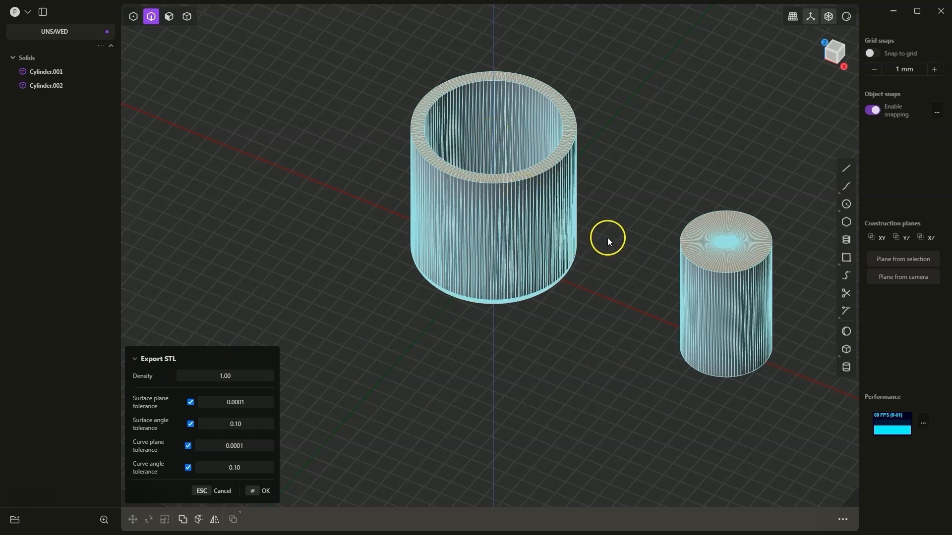
{"action": "left_click", "coordinate": [255, 493]}
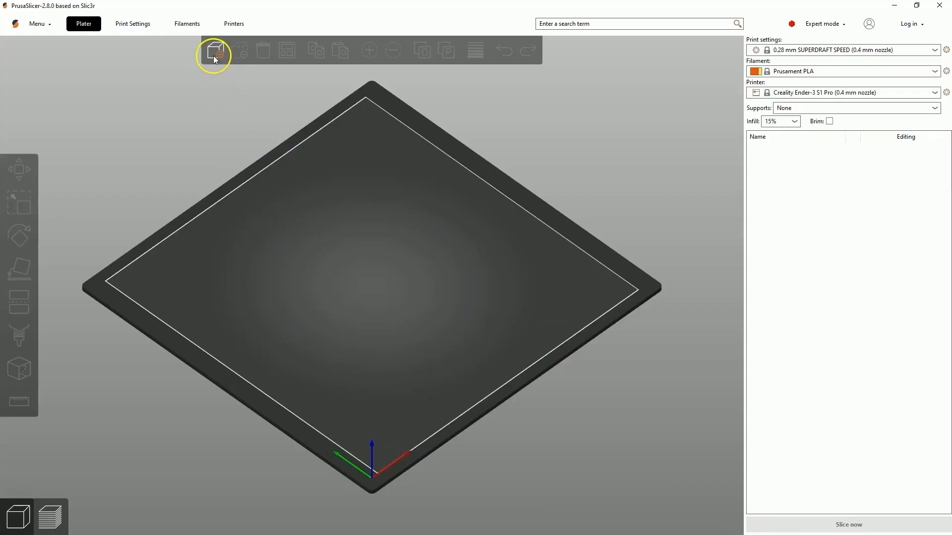
Switch to PrusaSlicer and import stl.stl onto the build plate.
{"action": "left_click", "coordinate": [213, 52]}
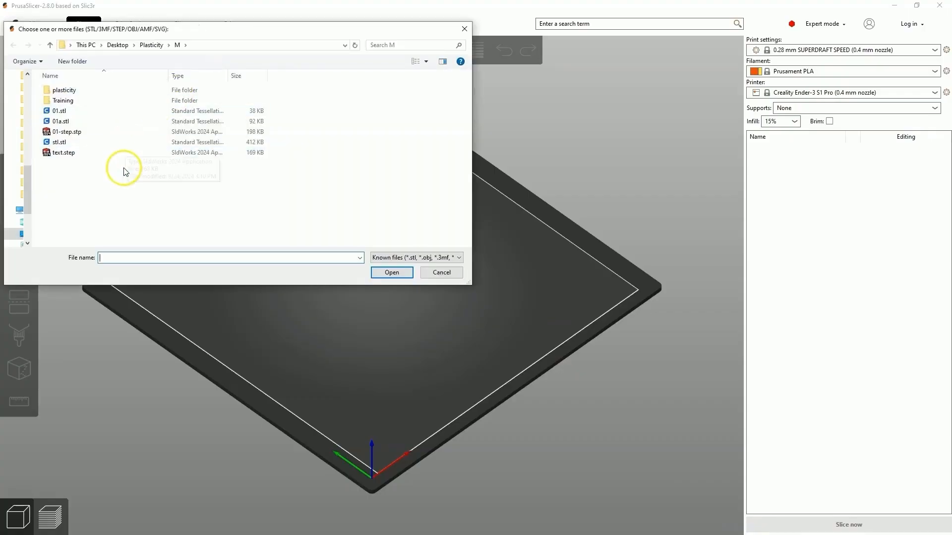
{"action": "left_click", "coordinate": [87, 142]}
{"action": "left_click", "coordinate": [391, 273]}
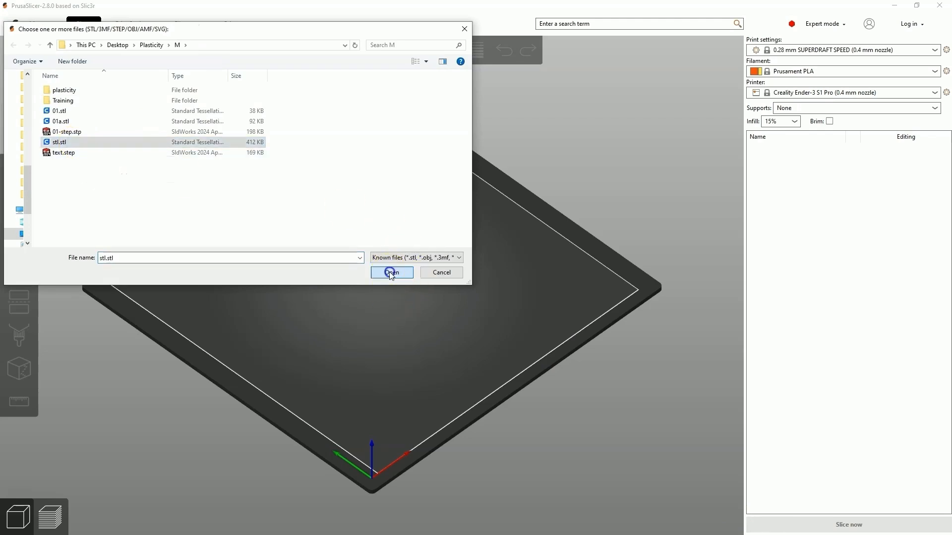
Examine the surface smoothness of the two imported cylinders from different angles and distances.
{"action": "left_click_drag", "start_coordinate": [463, 310], "coordinate": [376, 373]}
{"action": "left_click_drag", "start_coordinate": [244, 216], "coordinate": [468, 328]}
{"action": "scroll", "coordinate": [150, 188], "scroll_direction": "up", "scroll_amount": 6}
{"action": "scroll", "coordinate": [478, 260], "scroll_direction": "down", "scroll_amount": 5}
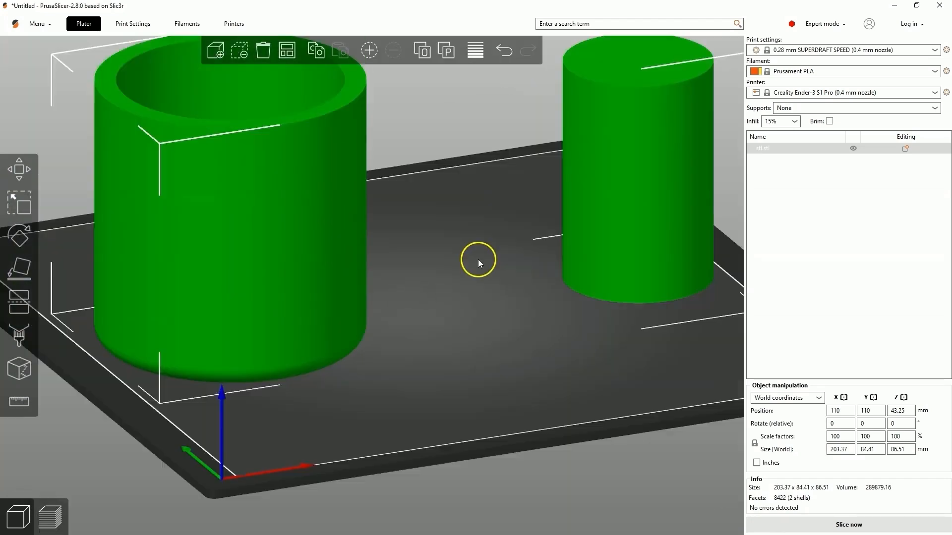
{"action": "scroll", "coordinate": [329, 143], "scroll_direction": "down", "scroll_amount": 2}
{"action": "scroll", "coordinate": [391, 231], "scroll_direction": "up", "scroll_amount": 3}
{"action": "scroll", "coordinate": [313, 96], "scroll_direction": "down", "scroll_amount": 2}
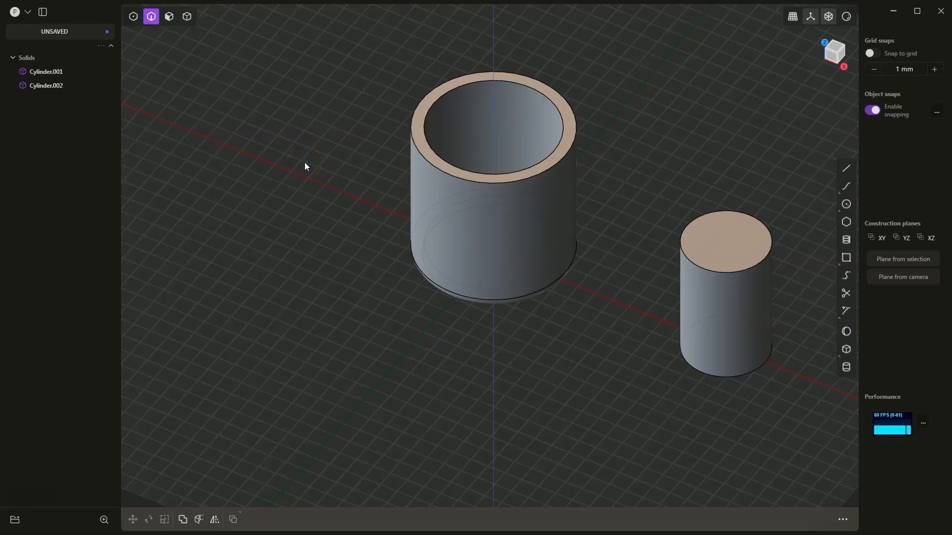
Switch back to Plasticity and start another STL export of both cylinders, named stl1.stl.
{"action": "left_click", "coordinate": [26, 12]}
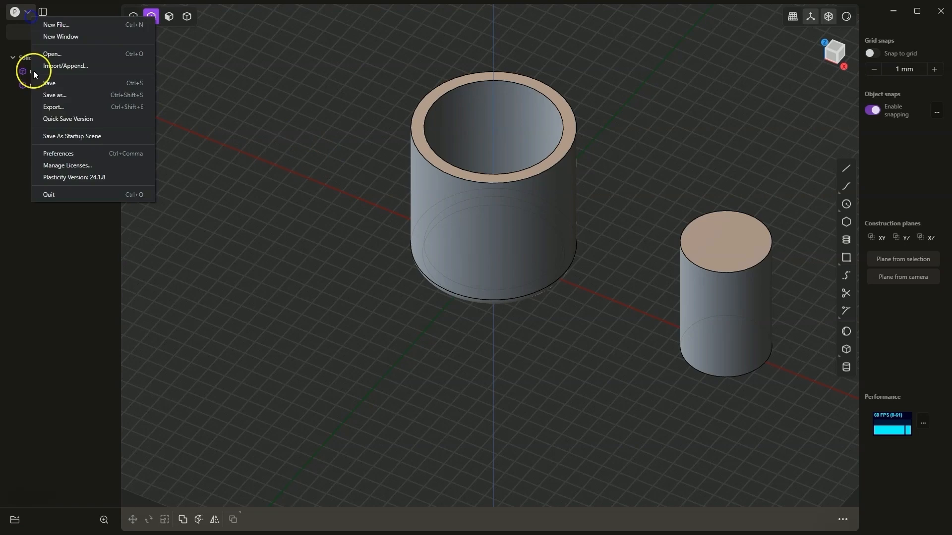
{"action": "left_click", "coordinate": [67, 109]}
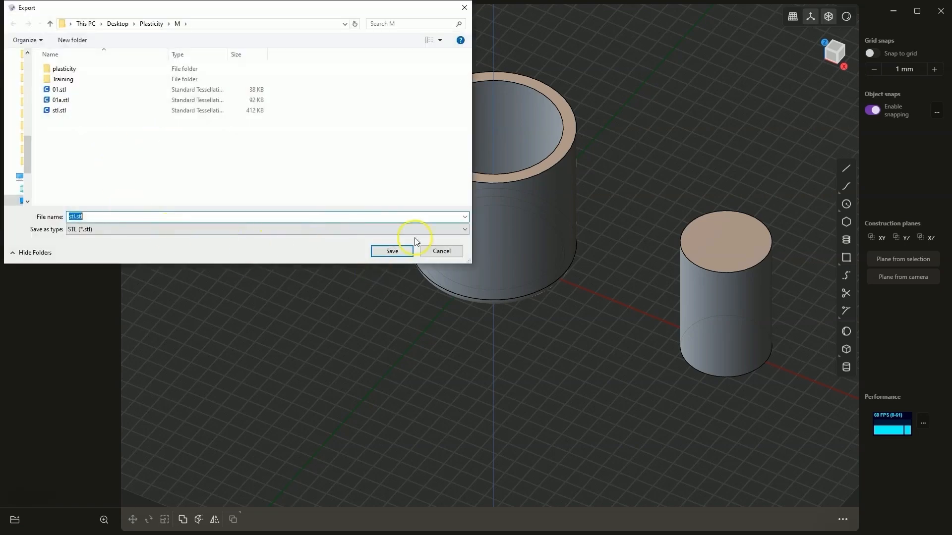
{"action": "left_click", "coordinate": [108, 220]}
{"action": "key", "text": "Left"}
{"action": "key", "text": "Left"}
{"action": "key", "text": "Left"}
{"action": "key", "text": "Left"}
{"action": "type", "text": "1"}
{"action": "left_click", "coordinate": [392, 252]}
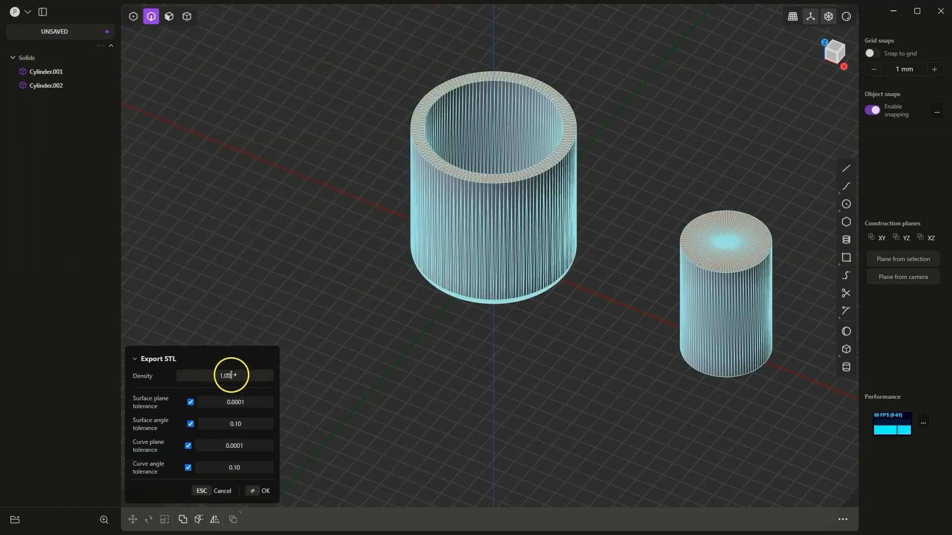
Set the mesh density of the second STL export to 0.1 and complete the export.
{"action": "left_click", "coordinate": [227, 377]}
{"action": "left_click_drag", "start_coordinate": [227, 377], "coordinate": [544, 357]}
{"action": "left_click_drag", "start_coordinate": [227, 378], "coordinate": [2, 347]}
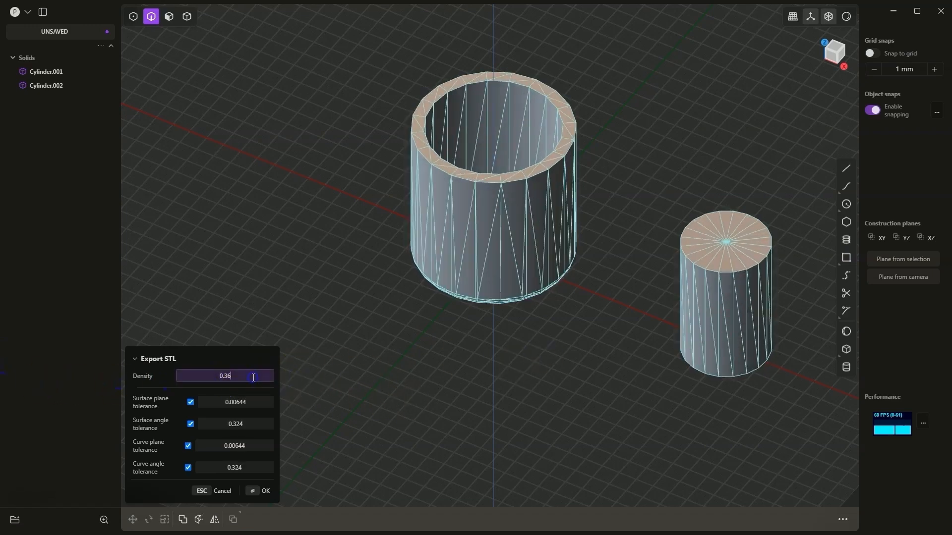
{"action": "left_click", "coordinate": [263, 374]}
{"action": "type", "text": "0.1"}
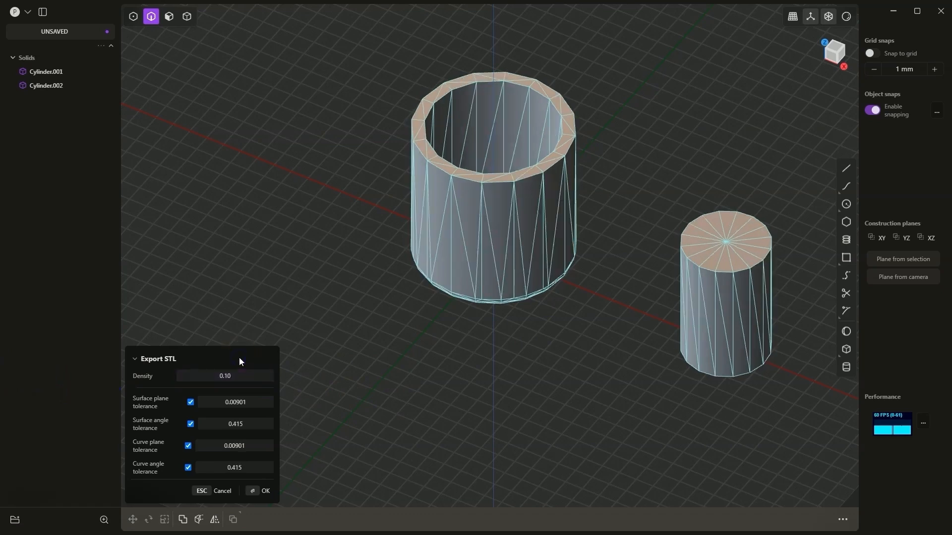
{"action": "left_click", "coordinate": [253, 494]}
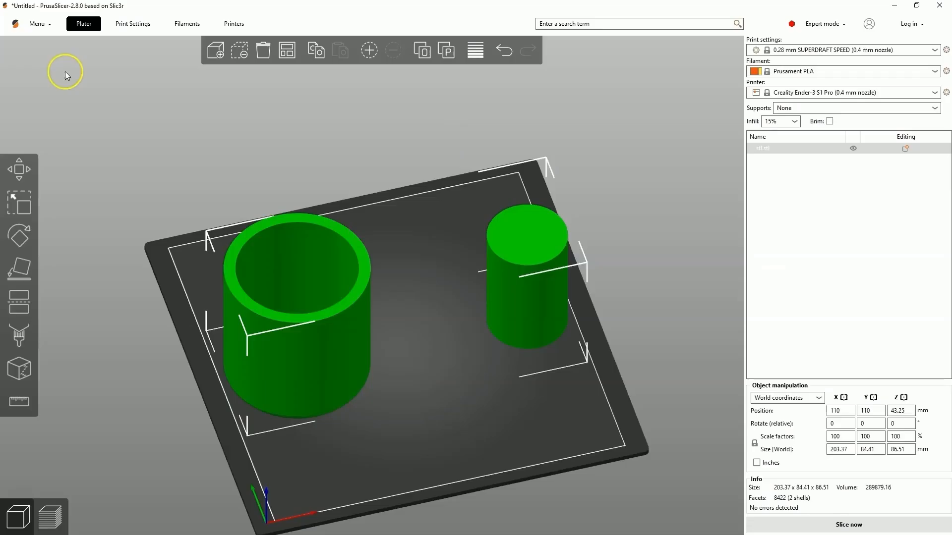
Switch to PrusaSlicer and add stl1.stl to the same build plate.
{"action": "left_click", "coordinate": [215, 51]}
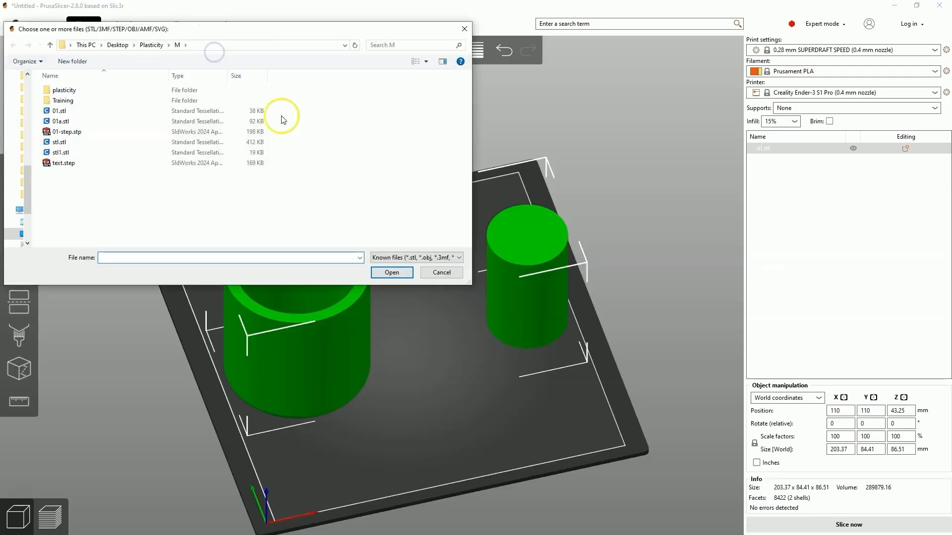
{"action": "left_click", "coordinate": [74, 153]}
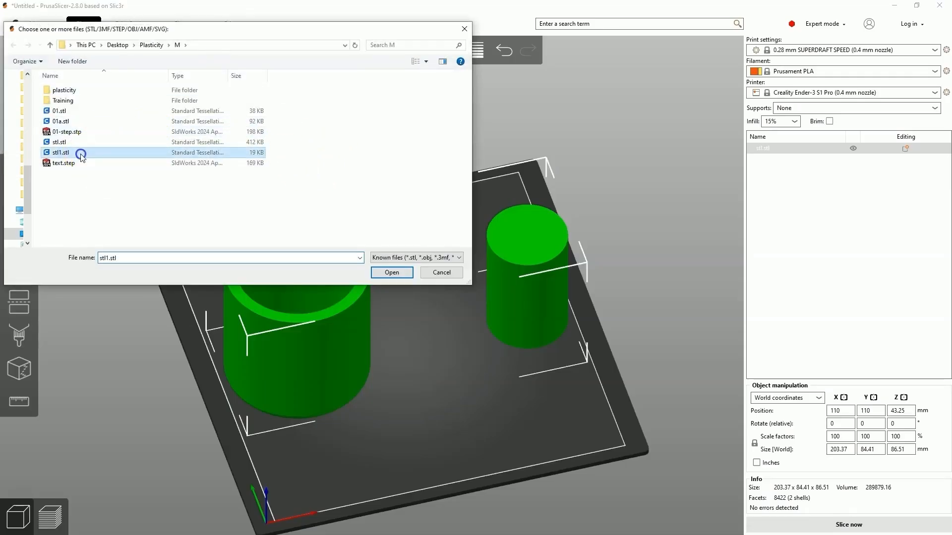
{"action": "left_click", "coordinate": [391, 272]}
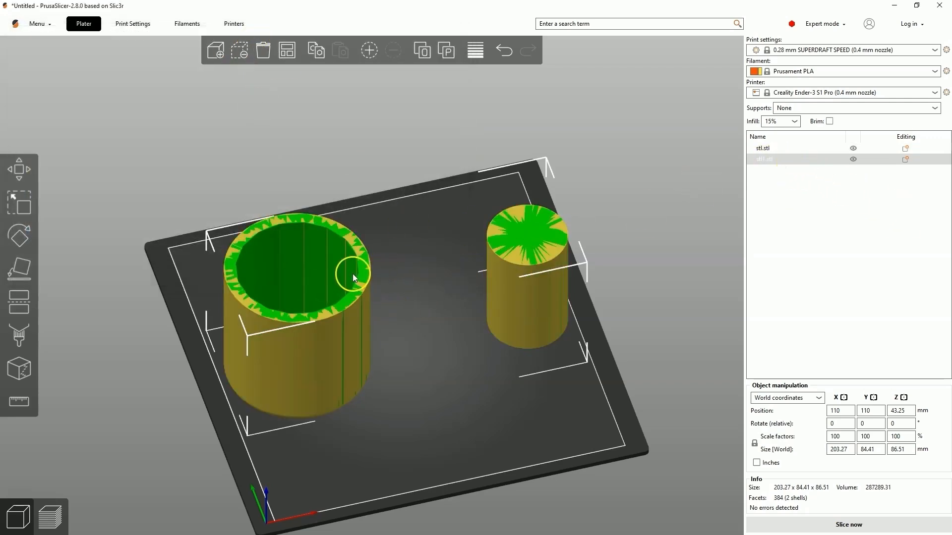
Move the stl1.stl cylinders behind the smoother pair, to about X 107.94 and Y 135.59 mm, and compare their facets.
{"action": "left_click_drag", "start_coordinate": [353, 273], "coordinate": [349, 225]}
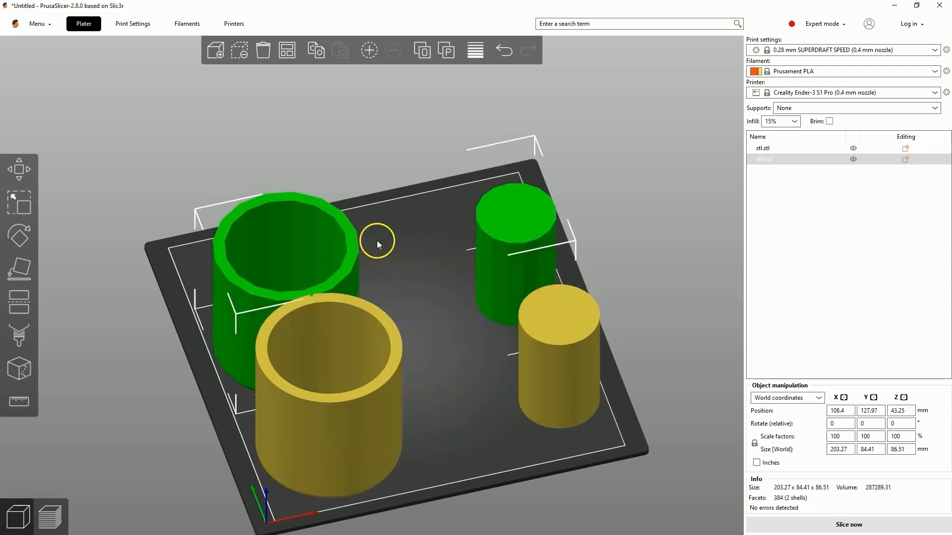
{"action": "key", "text": "1"}
{"action": "key", "text": "0"}
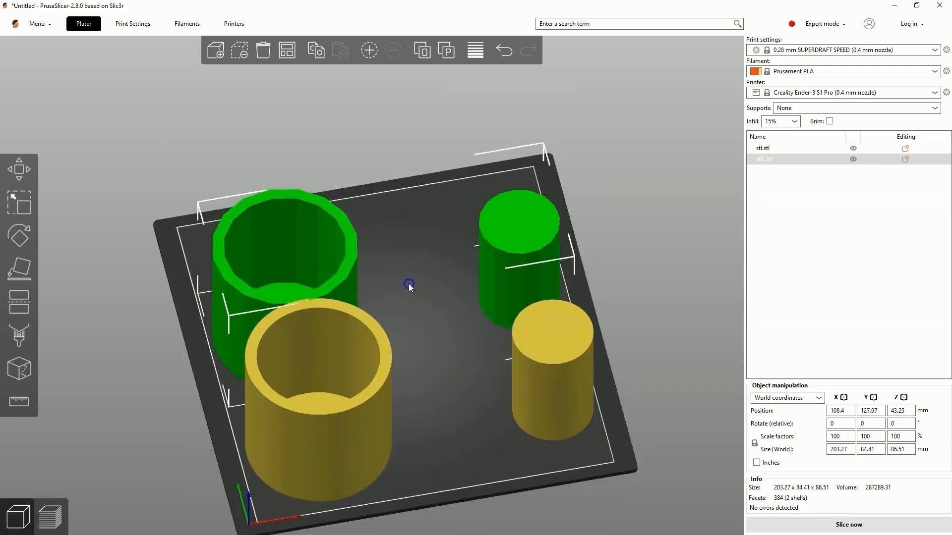
{"action": "left_click_drag", "start_coordinate": [408, 284], "coordinate": [412, 287]}
{"action": "left_click_drag", "start_coordinate": [353, 249], "coordinate": [348, 237]}
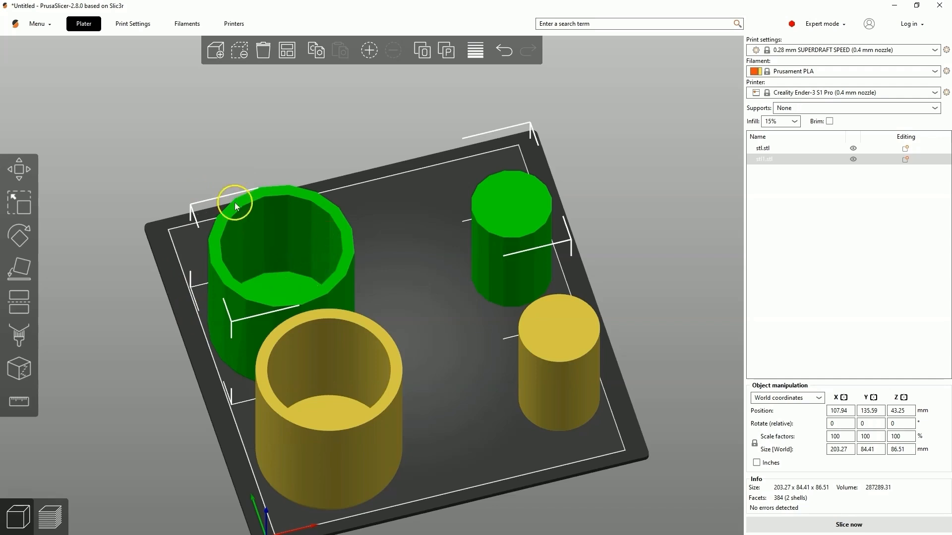
{"action": "left_click", "coordinate": [329, 396], "text": "shift"}
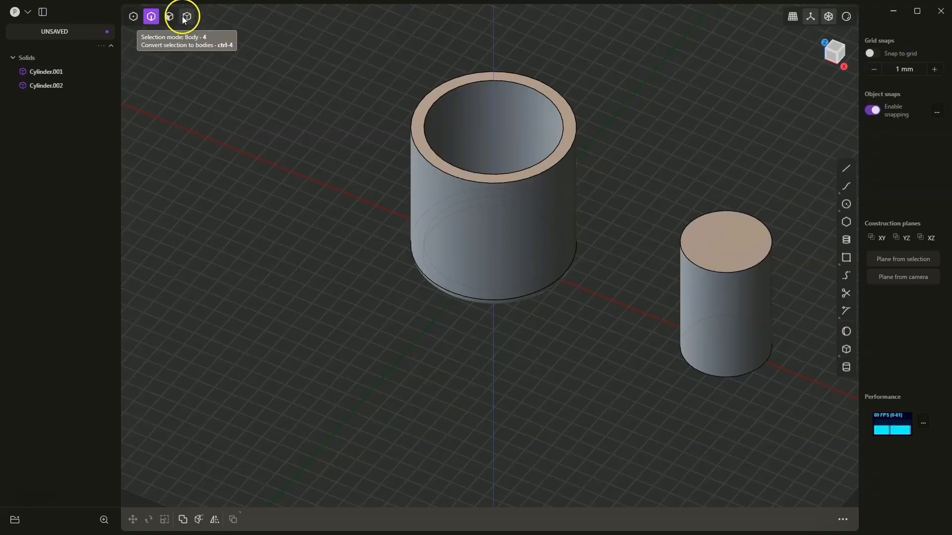
Switch back to Plasticity, select only the hollow cylinder, and start exporting it as stl2.stl.
{"action": "left_click", "coordinate": [43, 75]}
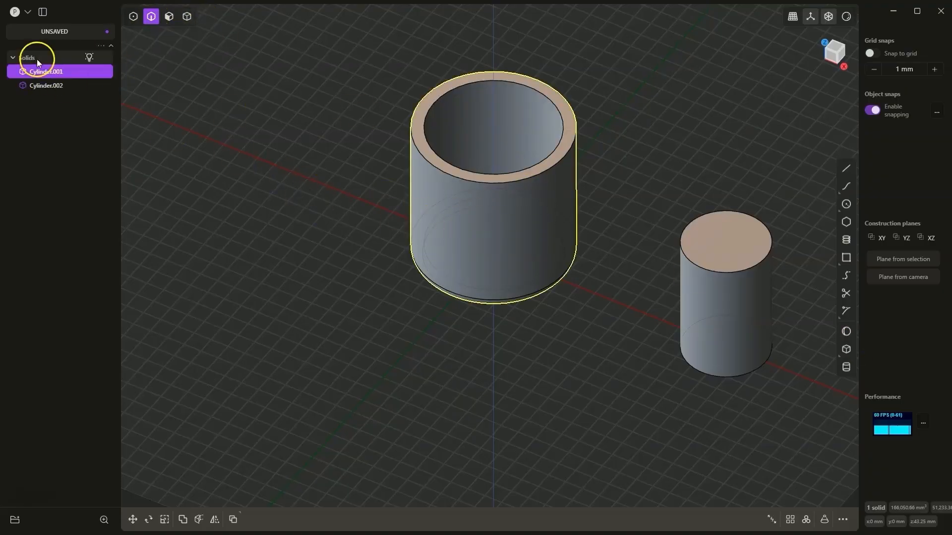
{"action": "left_click", "coordinate": [27, 17]}
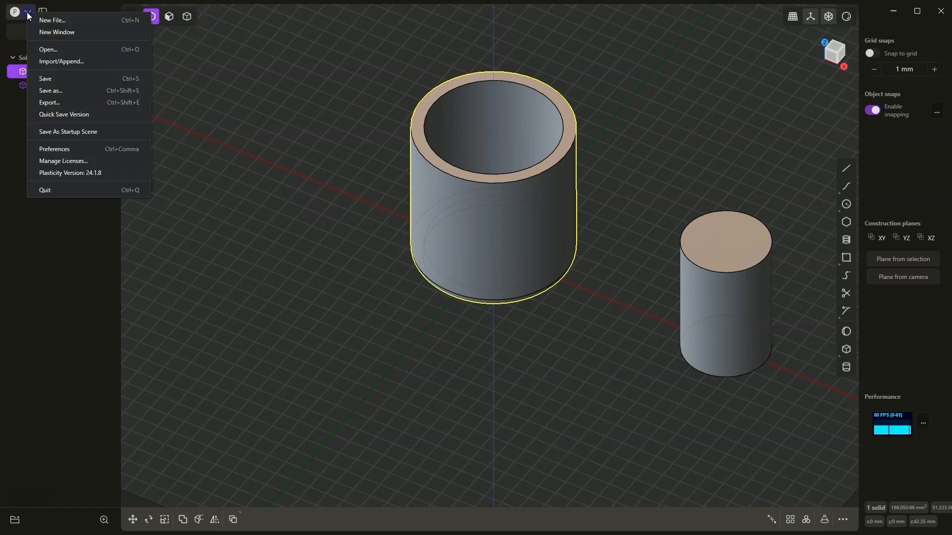
{"action": "left_click", "coordinate": [56, 101]}
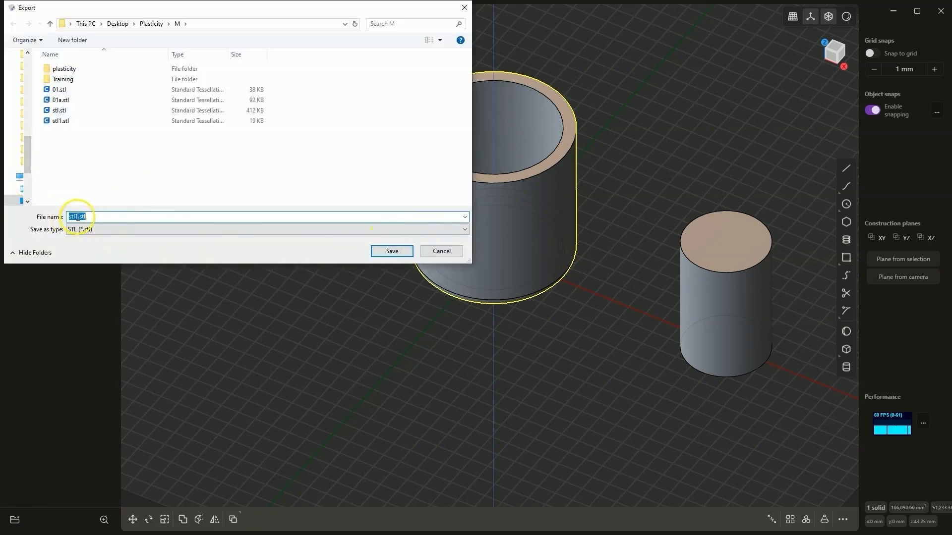
{"action": "left_click", "coordinate": [79, 216]}
{"action": "key", "text": "BackSpace"}
{"action": "type", "text": "2"}
{"action": "key", "text": "Return"}
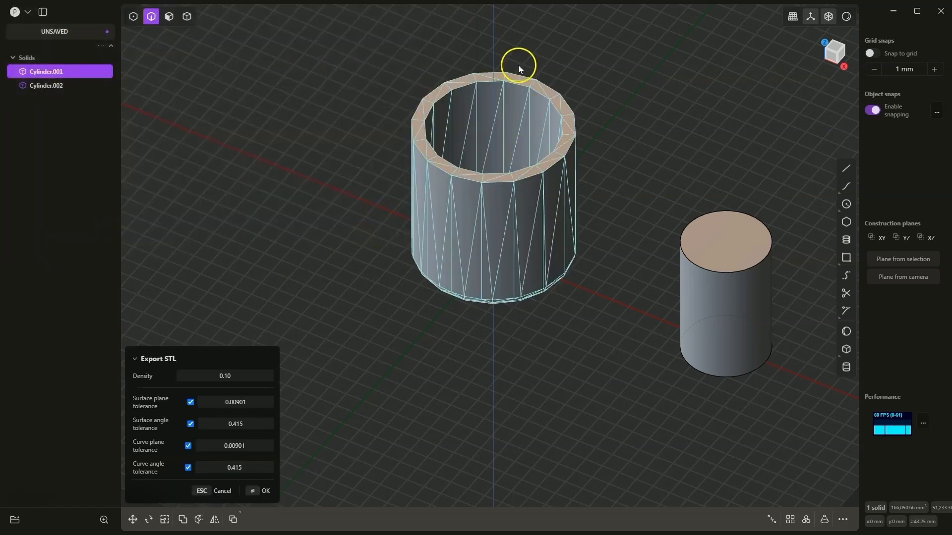
Set the hollow cylinder's STL mesh density to about 0.59 and complete the export.
{"action": "left_click_drag", "start_coordinate": [213, 377], "coordinate": [900, 401]}
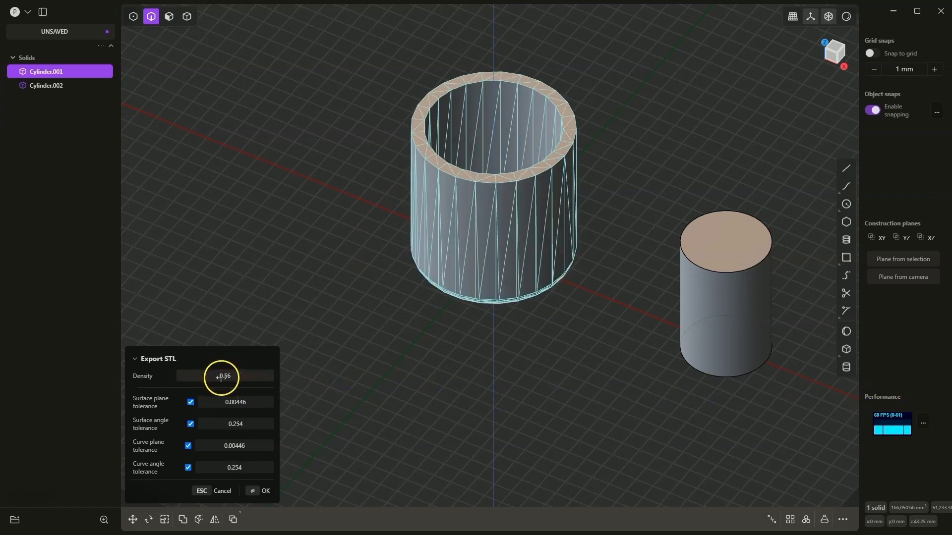
{"action": "left_click_drag", "start_coordinate": [221, 378], "coordinate": [272, 382]}
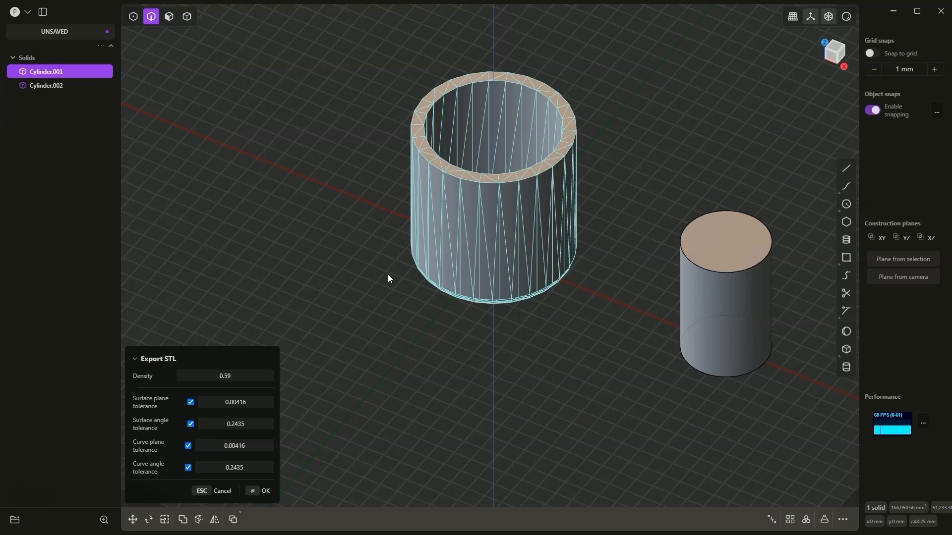
{"action": "left_click", "coordinate": [263, 490]}
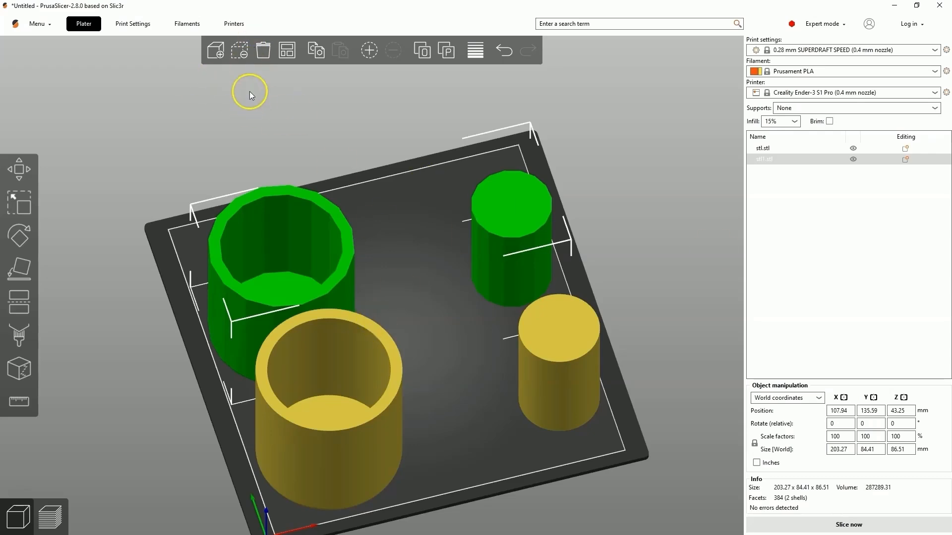
Switch to PrusaSlicer, import stl2.stl, and move it toward the back of the plate, to about X 127.78 and Y 135.46 mm.
{"action": "left_click", "coordinate": [215, 50]}
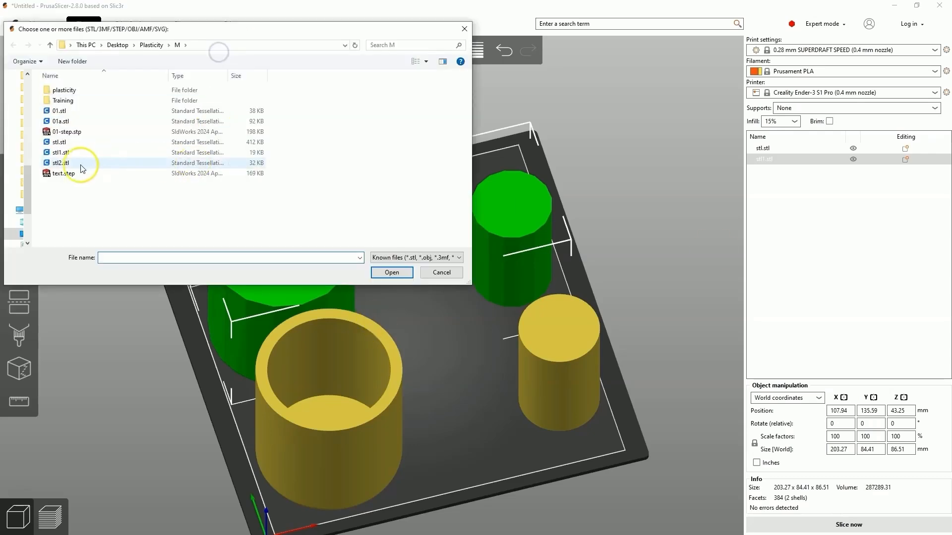
{"action": "double_click", "coordinate": [74, 155]}
{"action": "left_click_drag", "start_coordinate": [425, 304], "coordinate": [455, 324]}
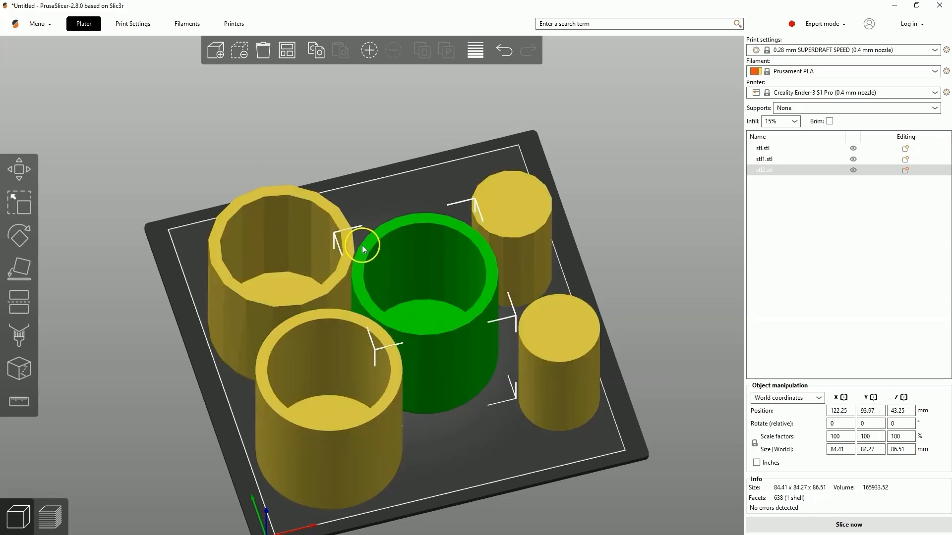
{"action": "left_click_drag", "start_coordinate": [421, 221], "coordinate": [409, 161]}
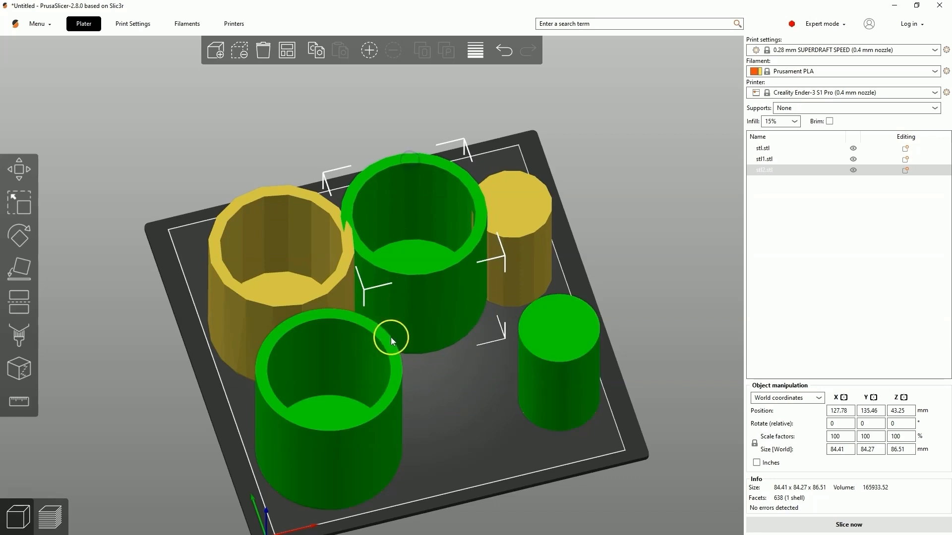
Move the stl.stl cylinders to about X 103.59 and Y 62.4 mm, and switch to Plasticity to deselect the hollow cylinder.
{"action": "left_click_drag", "start_coordinate": [390, 335], "coordinate": [364, 316]}
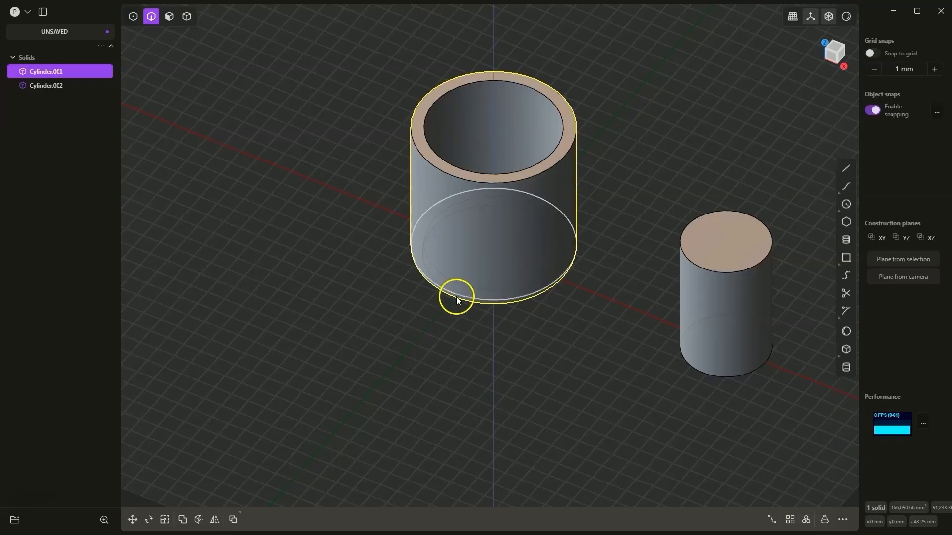
{"action": "left_click", "coordinate": [43, 97]}
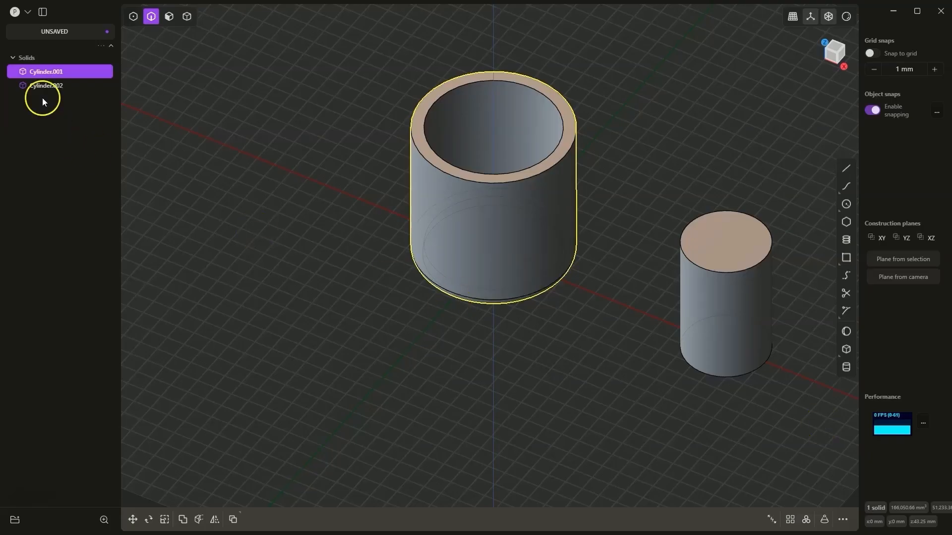
{"action": "left_click", "coordinate": [274, 118]}
{"action": "left_click", "coordinate": [694, 283]}
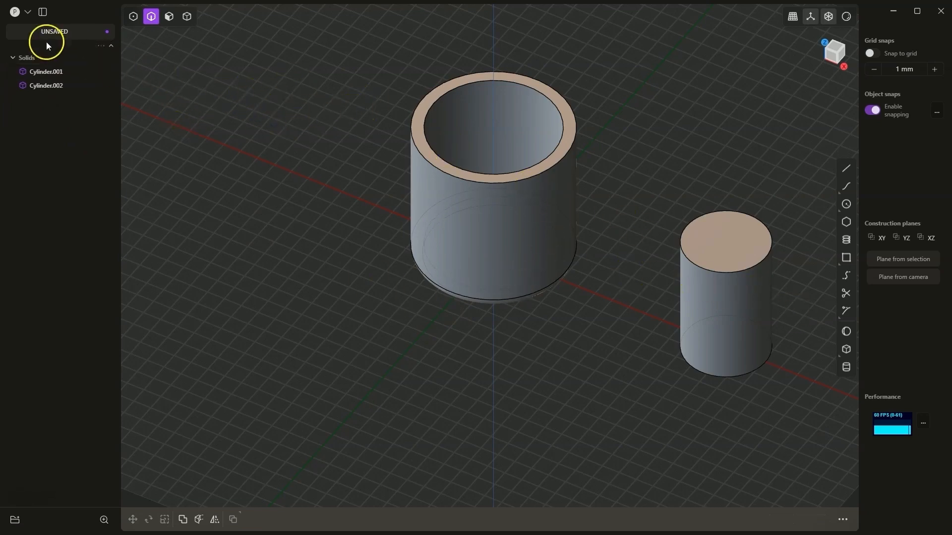
Start exporting both cylinders and set the export file type to STEP.
{"action": "left_click", "coordinate": [27, 12]}
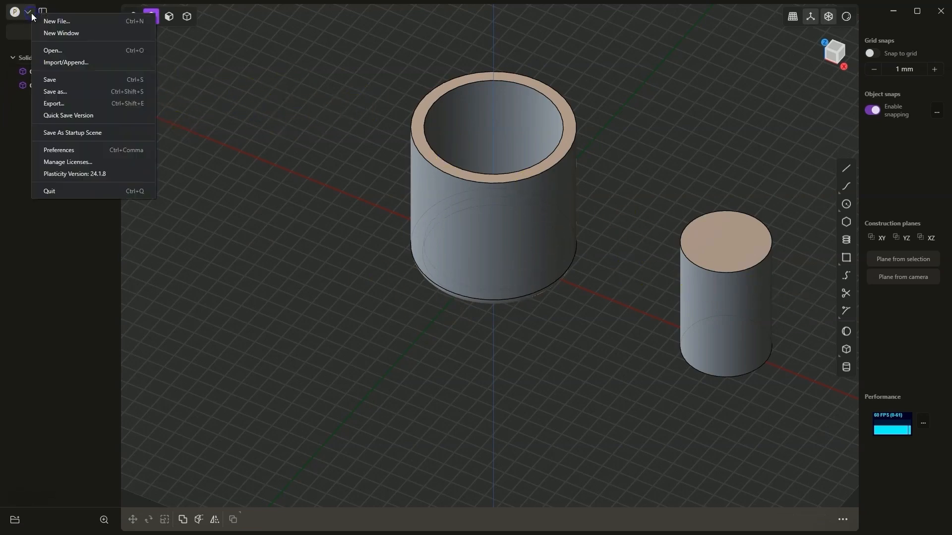
{"action": "left_click", "coordinate": [73, 107]}
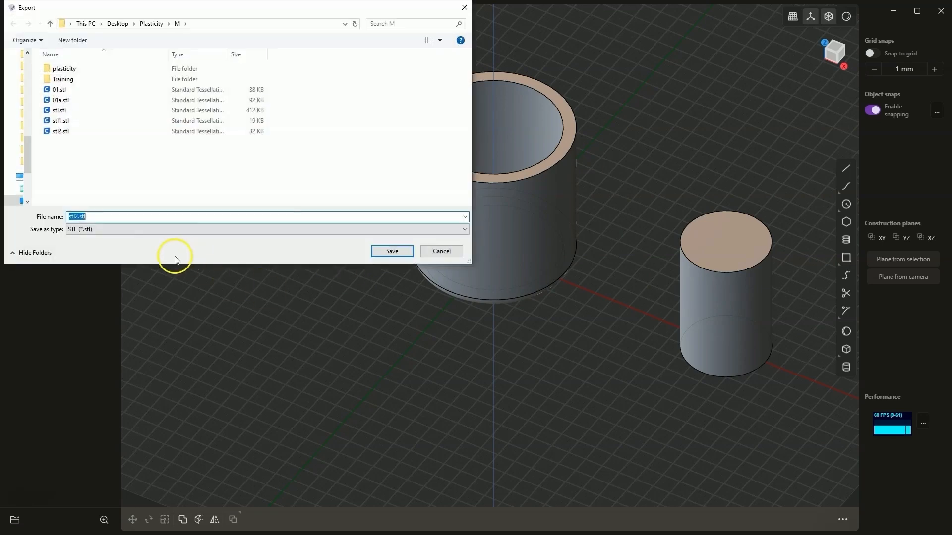
{"action": "left_click", "coordinate": [174, 233]}
{"action": "left_click", "coordinate": [138, 255]}
Name the export file step.stp and complete the STEP export in AP203 format.
{"action": "double_click", "coordinate": [74, 214]}
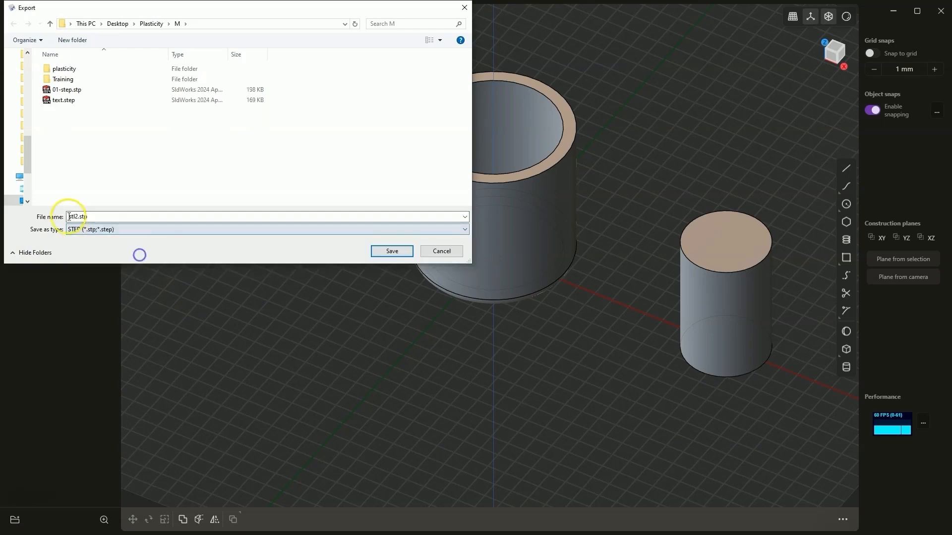
{"action": "left_click", "coordinate": [75, 220]}
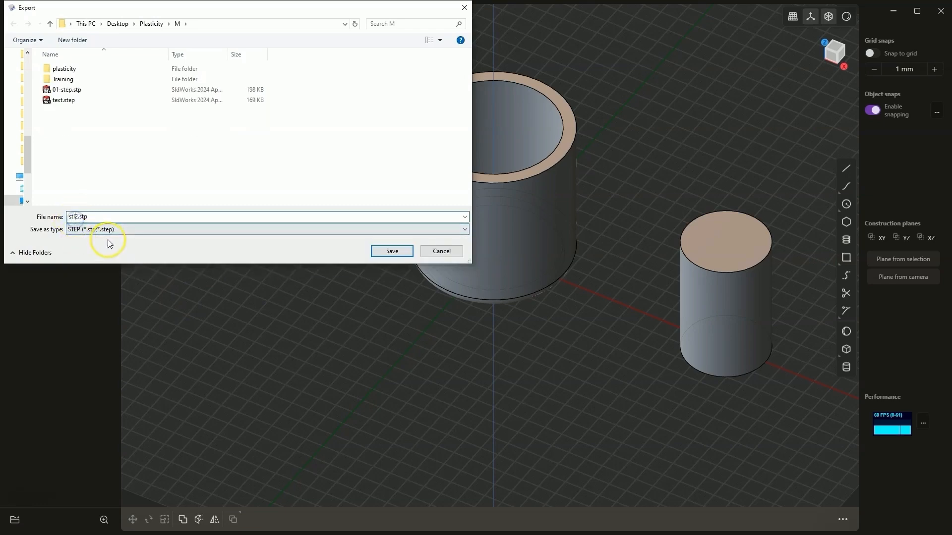
{"action": "key", "text": "BackSpace"}
{"action": "key", "text": "BackSpace"}
{"action": "type", "text": "tep"}
{"action": "key", "text": "Delete"}
{"action": "key", "text": "Return"}
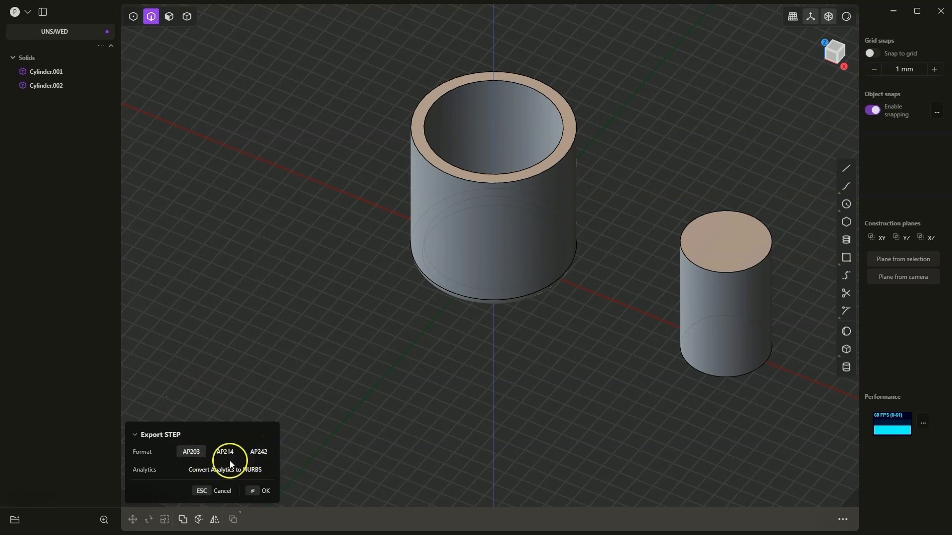
{"action": "left_click", "coordinate": [262, 498]}
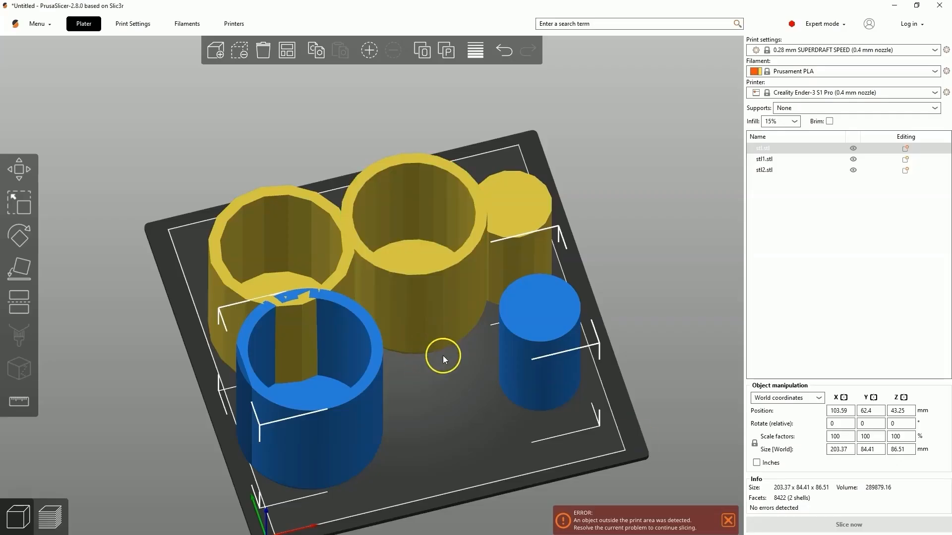
Switch to PrusaSlicer, import step.stp to about X 108.79, Y 24.16 mm, and move the stl.stl cylinders to about X 109.43, Y 91.69 mm.
{"action": "left_click", "coordinate": [373, 261]}
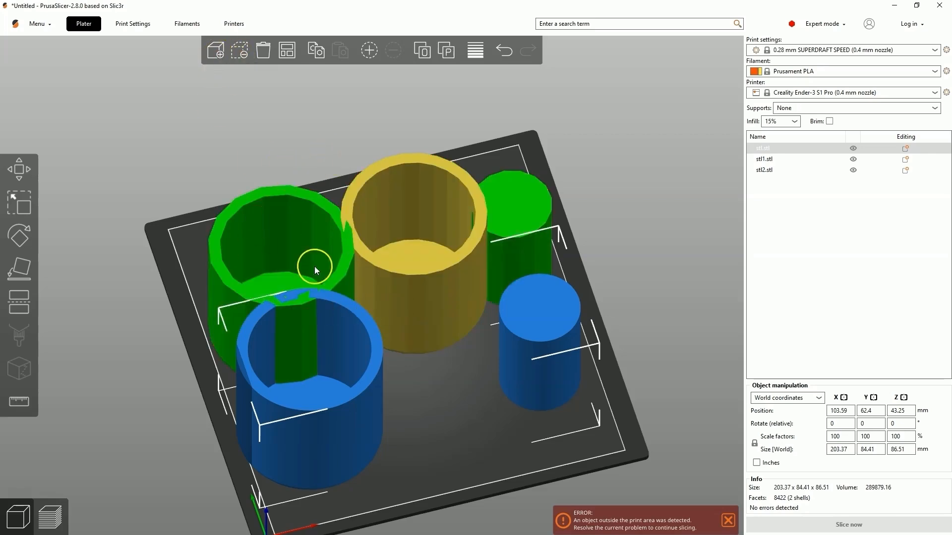
{"action": "left_click", "coordinate": [214, 51]}
{"action": "double_click", "coordinate": [62, 142]}
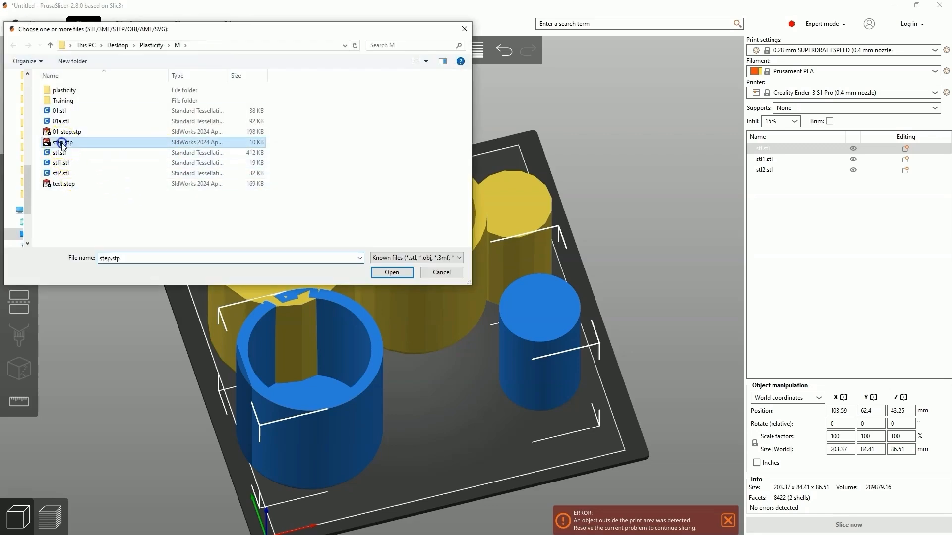
{"action": "left_click_drag", "start_coordinate": [360, 248], "coordinate": [400, 368]}
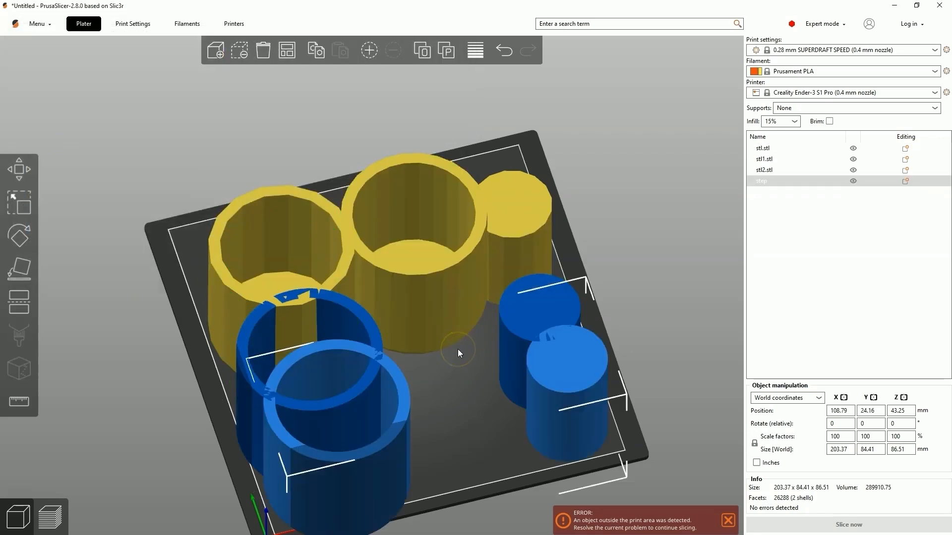
{"action": "left_click_drag", "start_coordinate": [535, 310], "coordinate": [530, 268]}
{"action": "left_click", "coordinate": [561, 366]}
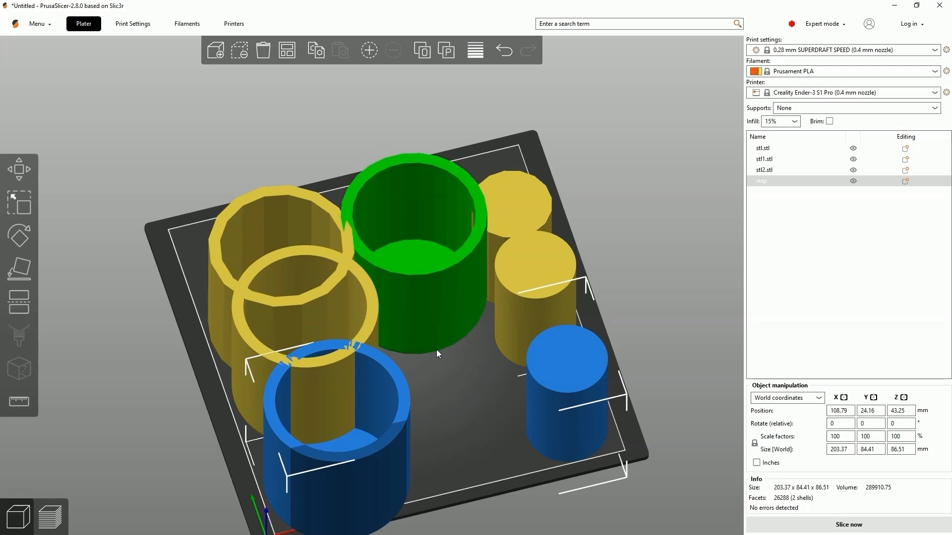
Compare the rims and wall facets of the step and stl.stl hollow cylinders close up.
{"action": "right_click_drag", "start_coordinate": [521, 325], "coordinate": [541, 226]}
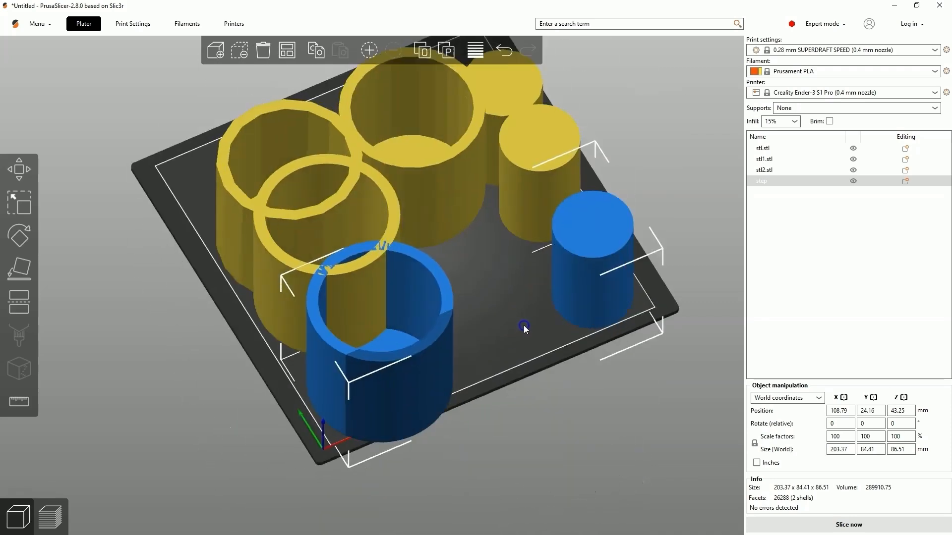
{"action": "scroll", "coordinate": [362, 243], "scroll_direction": "up", "scroll_amount": 10}
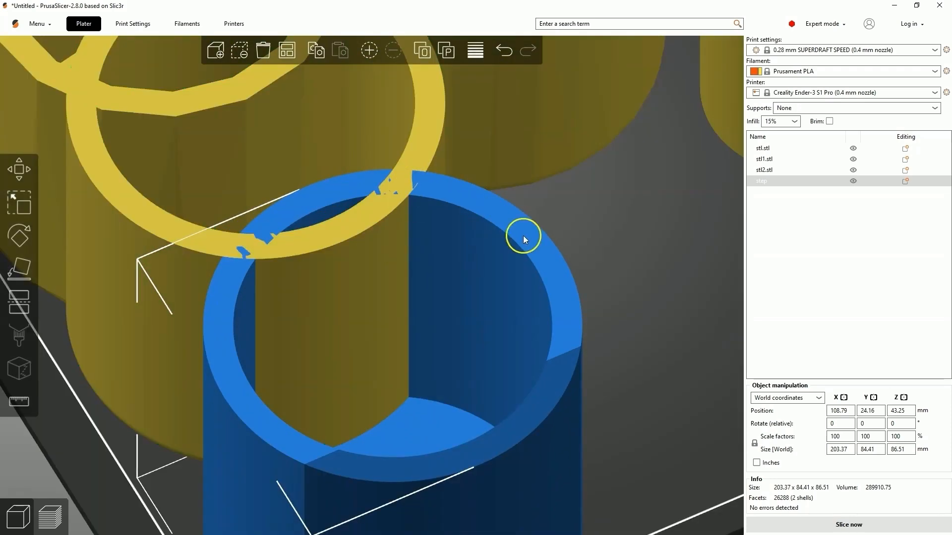
{"action": "left_click", "coordinate": [234, 243]}
{"action": "scroll", "coordinate": [234, 244], "scroll_direction": "down", "scroll_amount": 2}
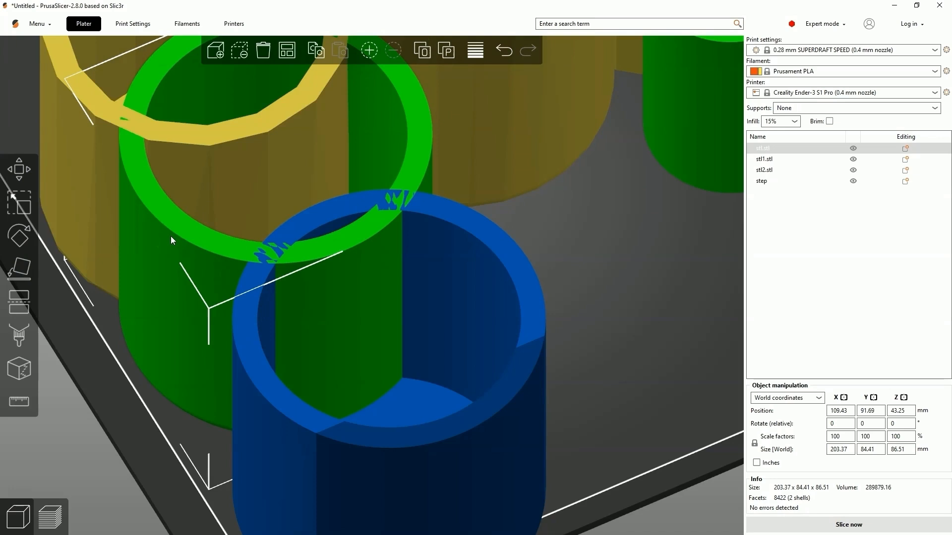
{"action": "left_click", "coordinate": [175, 232]}
{"action": "scroll", "coordinate": [168, 225], "scroll_direction": "up", "scroll_amount": 2}
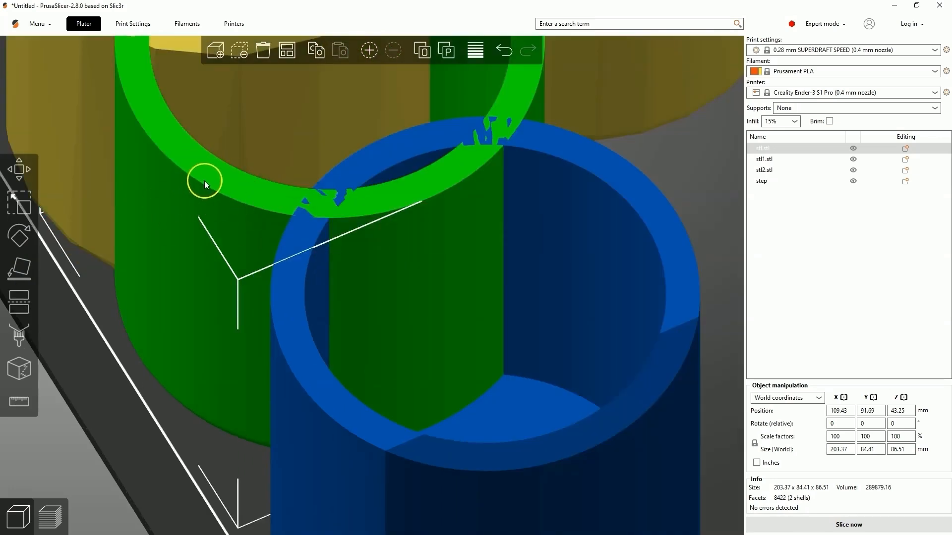
{"action": "scroll", "coordinate": [204, 181], "scroll_direction": "up", "scroll_amount": 1}
{"action": "right_click_drag", "start_coordinate": [197, 291], "coordinate": [263, 254]}
{"action": "mouse_move", "coordinate": [267, 342]}
{"action": "left_mouse_down"}
{"action": "mouse_move", "coordinate": [295, 293]}
{"action": "mouse_move", "coordinate": [248, 361]}
{"action": "mouse_move", "coordinate": [266, 334]}
{"action": "left_mouse_up"}
{"action": "left_click", "coordinate": [241, 240]}
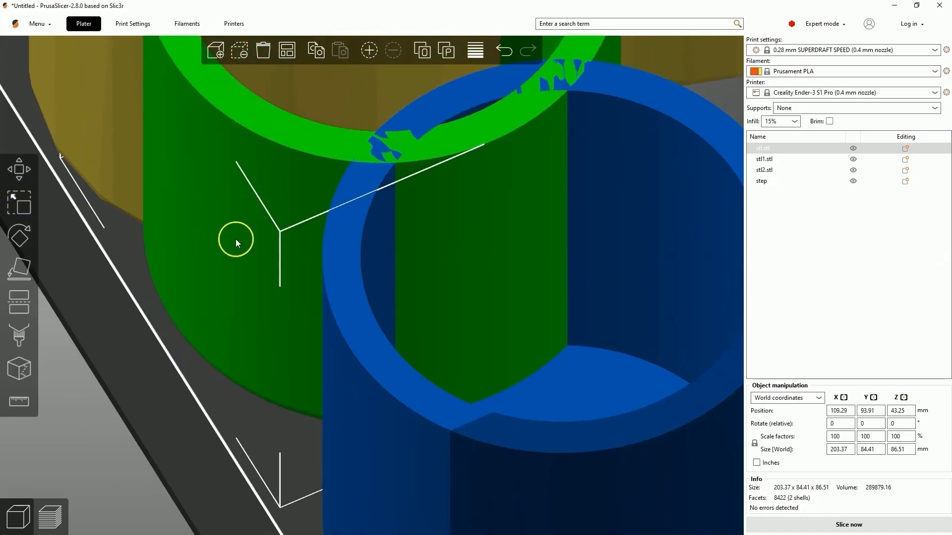
{"action": "scroll", "coordinate": [249, 123], "scroll_direction": "up", "scroll_amount": 3}
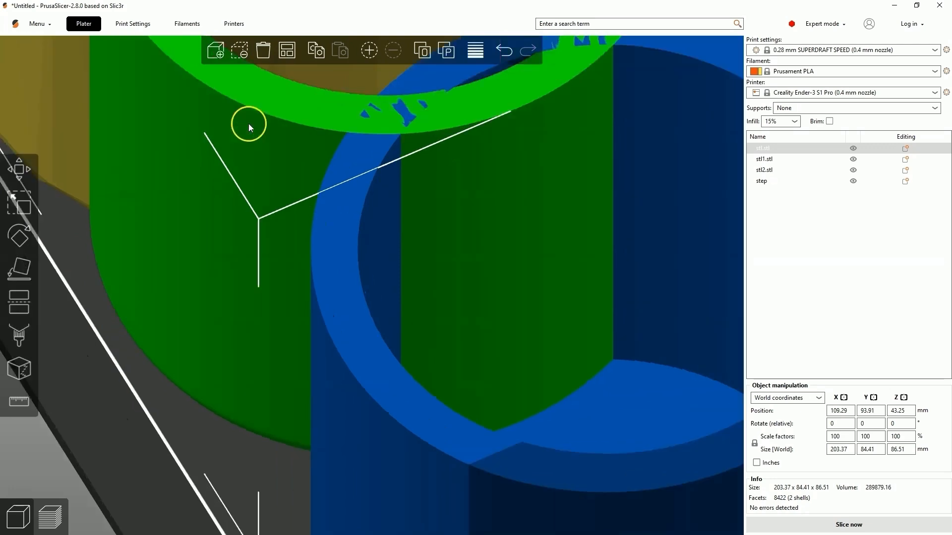
{"action": "scroll", "coordinate": [204, 223], "scroll_direction": "down", "scroll_amount": 2}
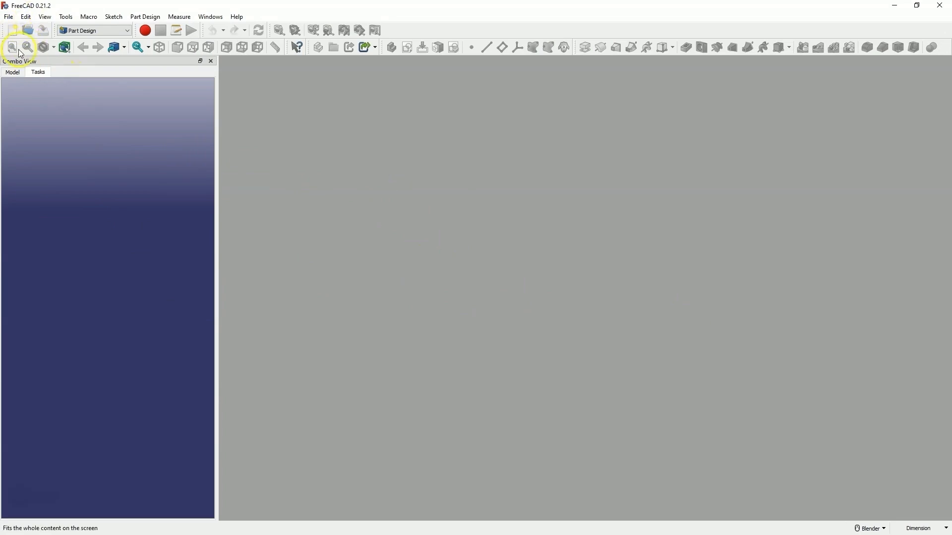
Switch to FreeCAD, create a new document and import step.stp to inspect both cylinders.
{"action": "left_click", "coordinate": [13, 31]}
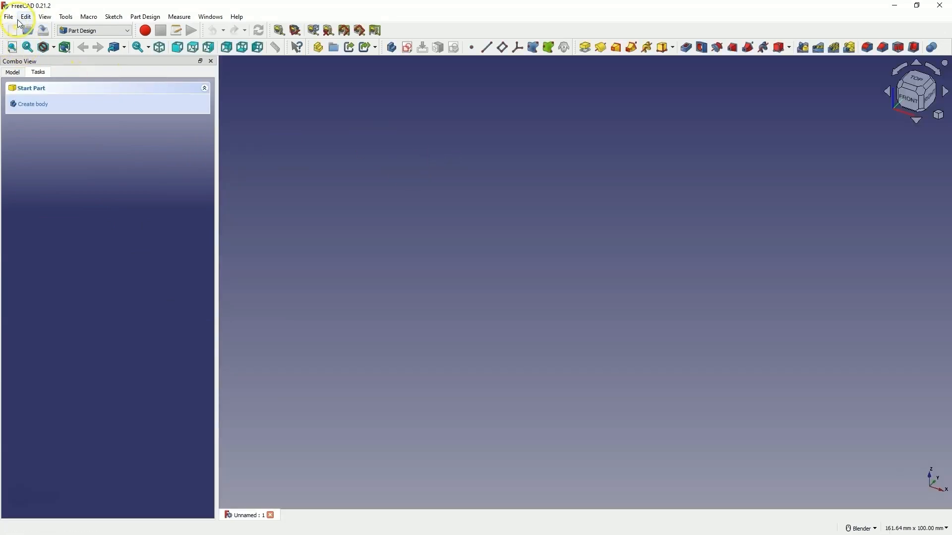
{"action": "left_click", "coordinate": [11, 17]}
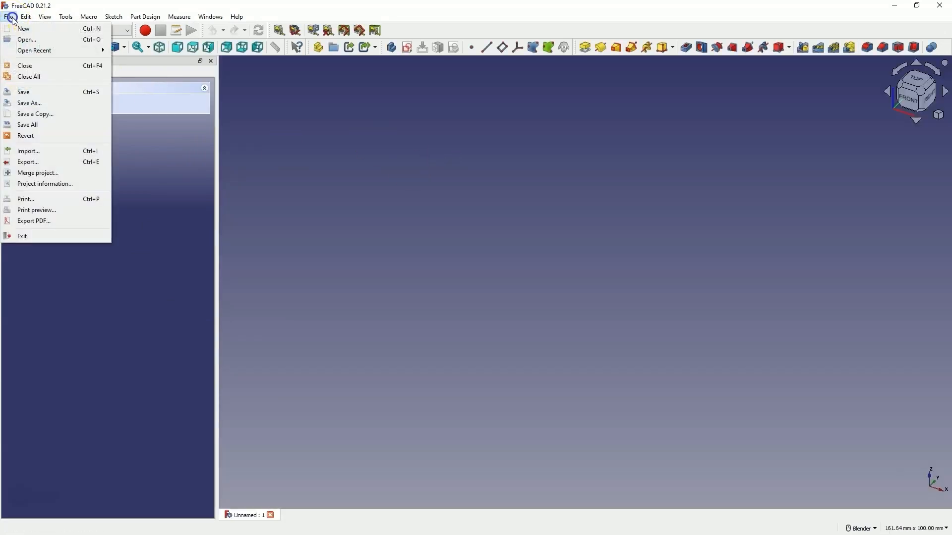
{"action": "left_click", "coordinate": [39, 150]}
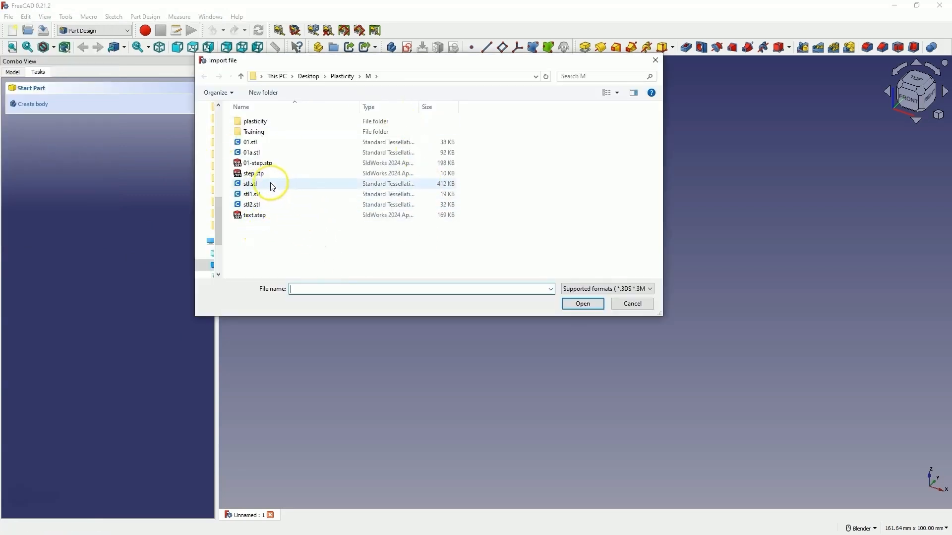
{"action": "left_click", "coordinate": [263, 166]}
{"action": "left_click", "coordinate": [259, 173]}
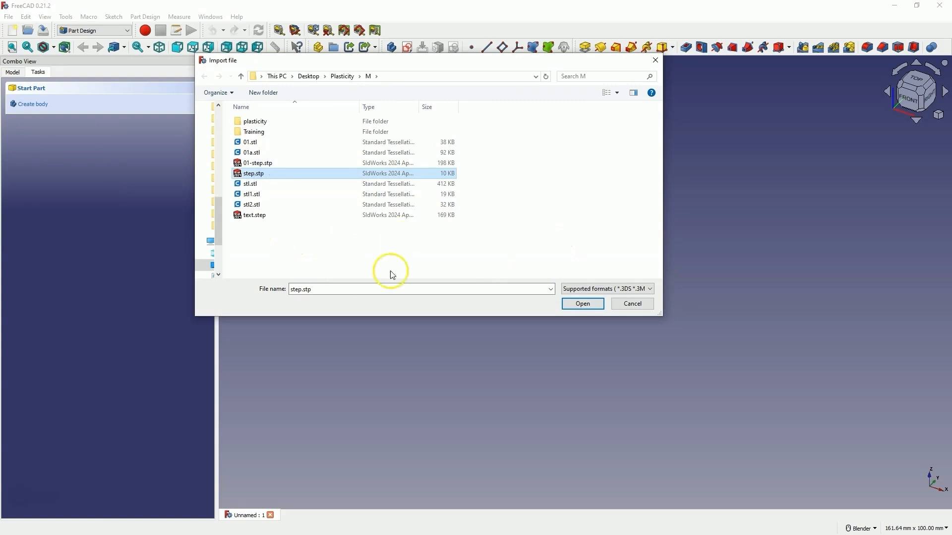
{"action": "left_click", "coordinate": [584, 303]}
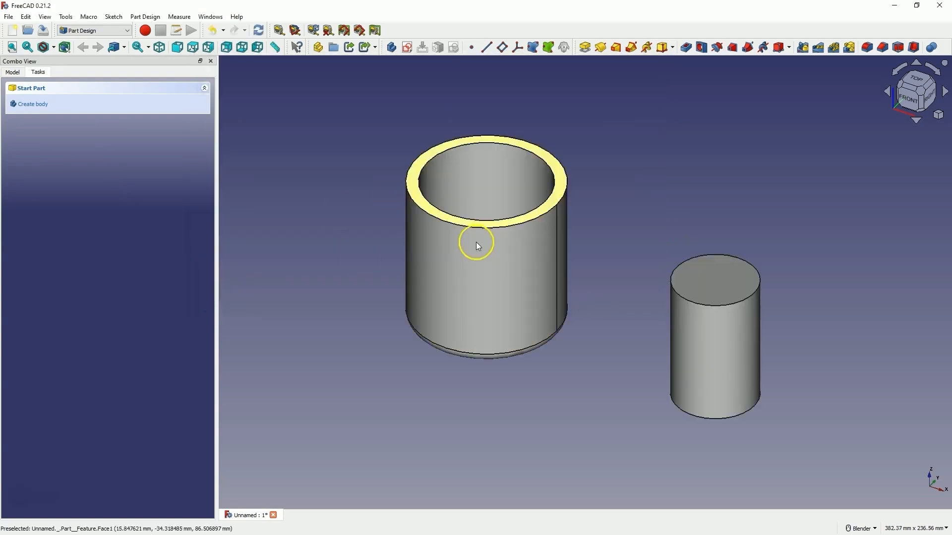
{"action": "middle_click_drag", "start_coordinate": [535, 257], "coordinate": [610, 278]}
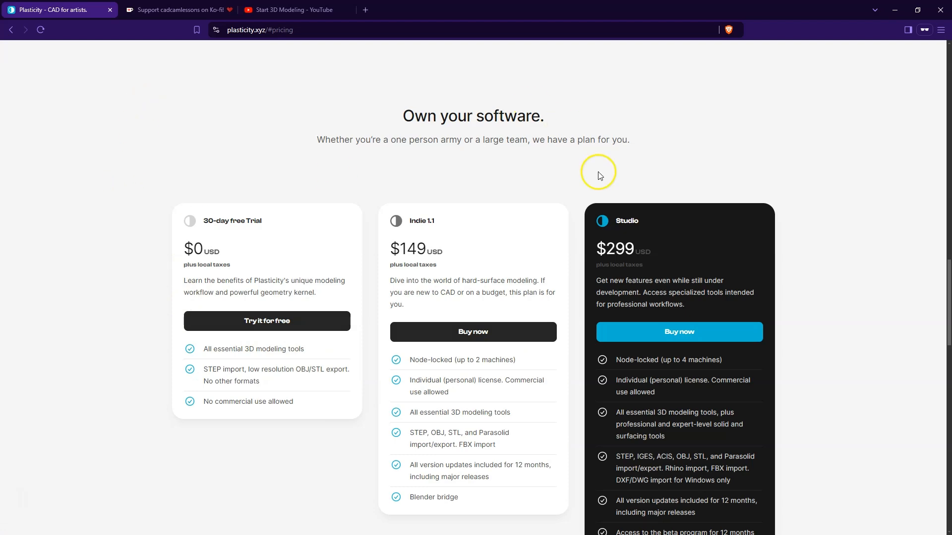
Switch to the Plasticity pricing page in the browser, open the Indie 1.1 order and apply the promotional discount code.
{"action": "left_click", "coordinate": [484, 337]}
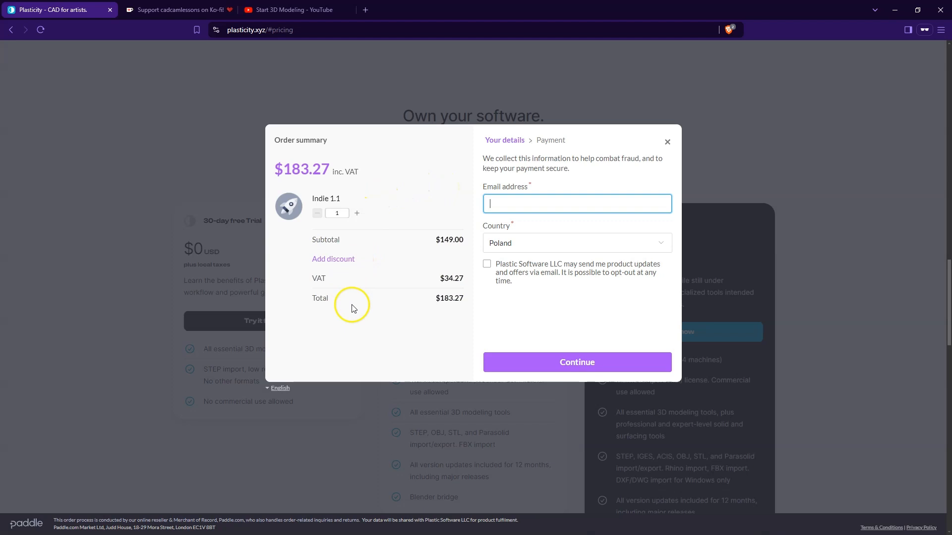
{"action": "left_click", "coordinate": [347, 259]}
{"action": "type", "text": "damiancadcam"}
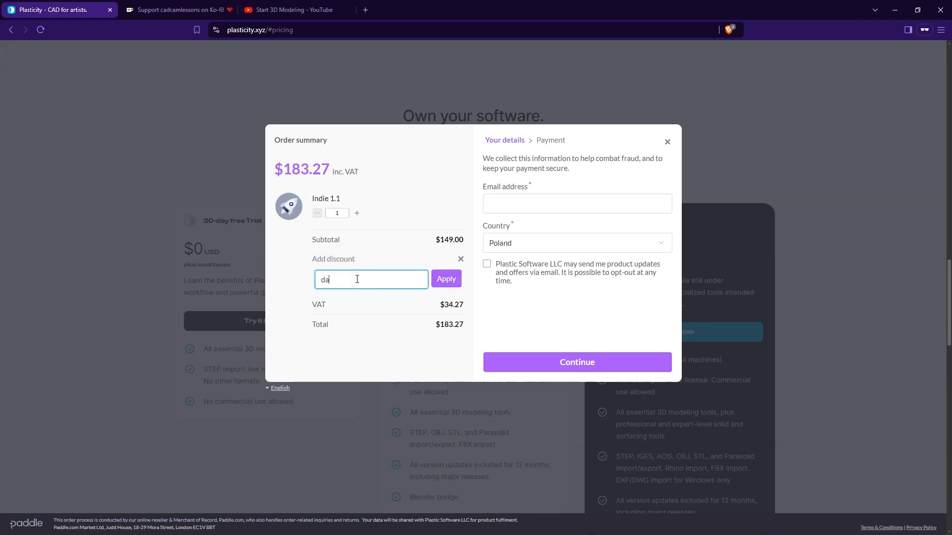
{"action": "left_click", "coordinate": [436, 282]}
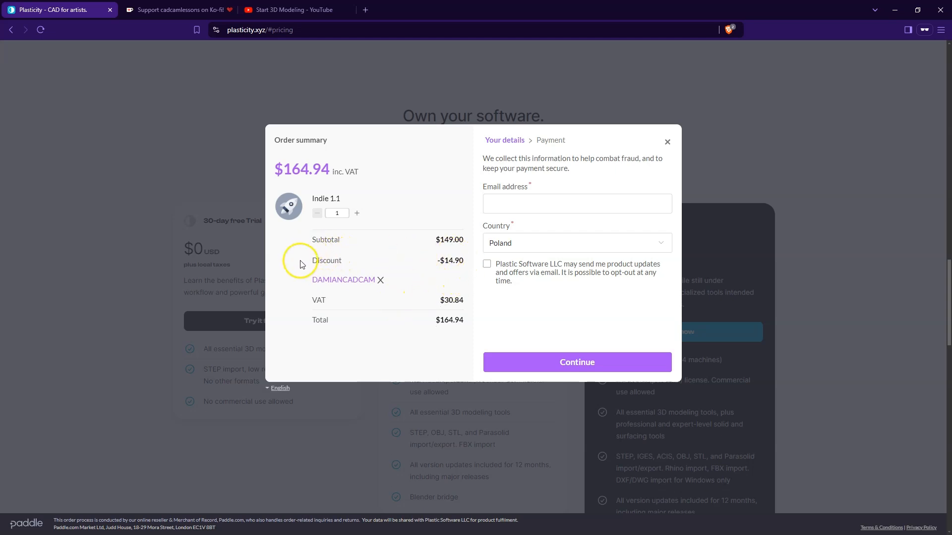
Switch to the cadcamlessons Ko-fi page and choose the $10 donation amount.
{"action": "key", "text": "ctrl+Tab"}
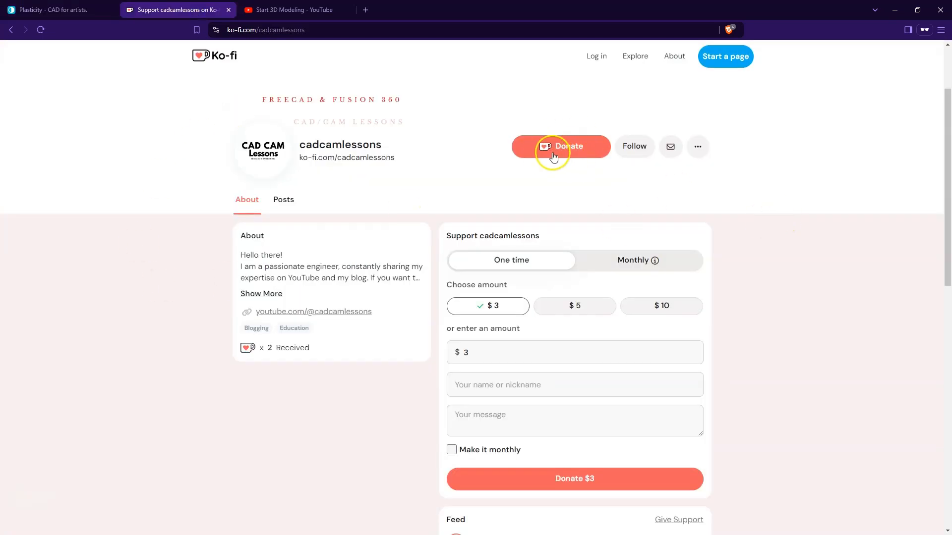
{"action": "left_click", "coordinate": [576, 307]}
{"action": "left_click", "coordinate": [659, 307]}
Open the Start 3D Modeling YouTube channel page and look through its latest videos.
{"action": "left_click", "coordinate": [274, 11]}
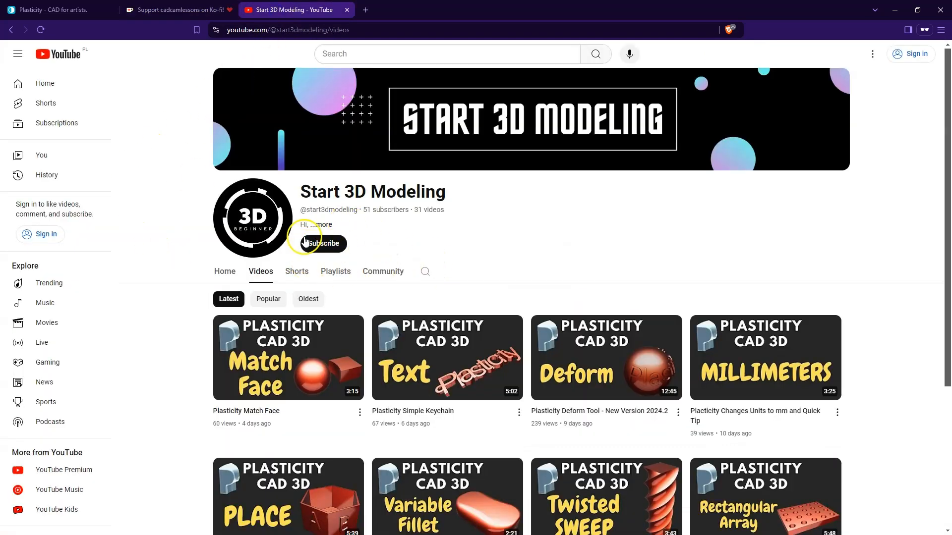
{"action": "scroll", "coordinate": [466, 238], "scroll_direction": "down", "scroll_amount": 1}
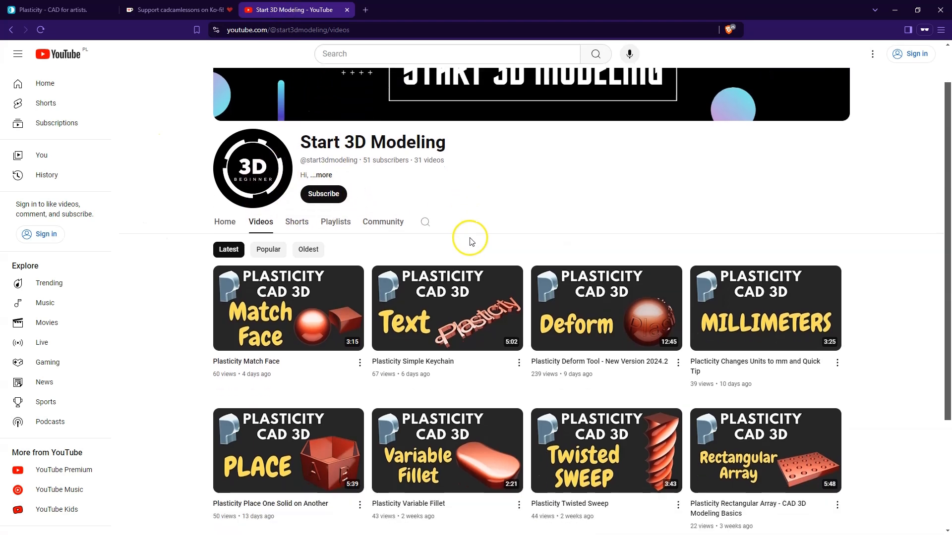